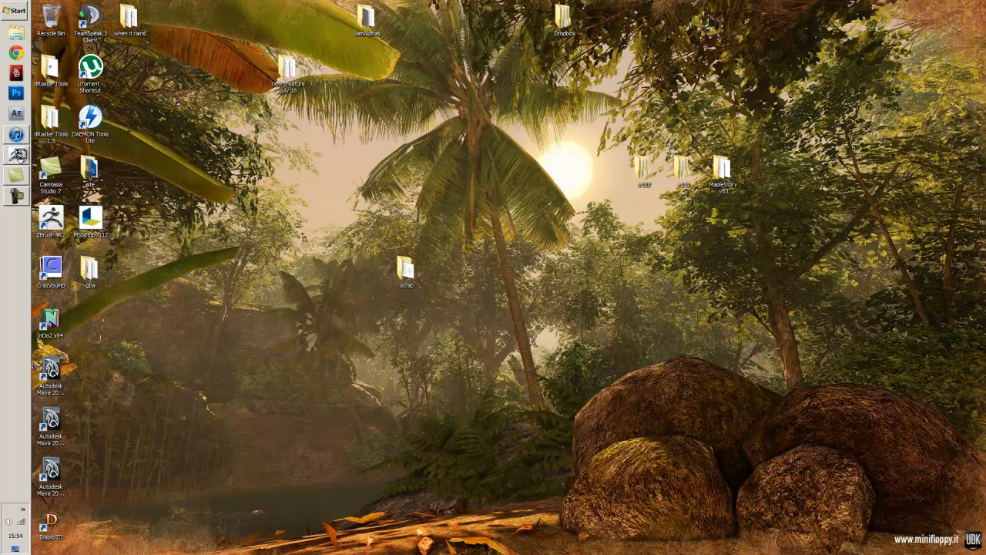
# Step: Switch to ZBrush, hide LightBox and set the material to MatCap Gray
pyautogui.click(16, 153)
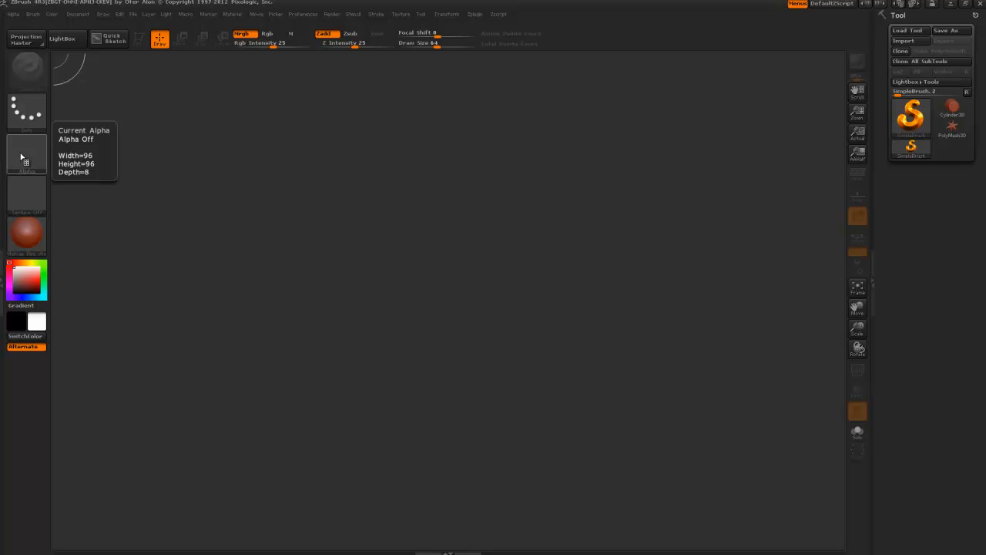
pyautogui.press(',')
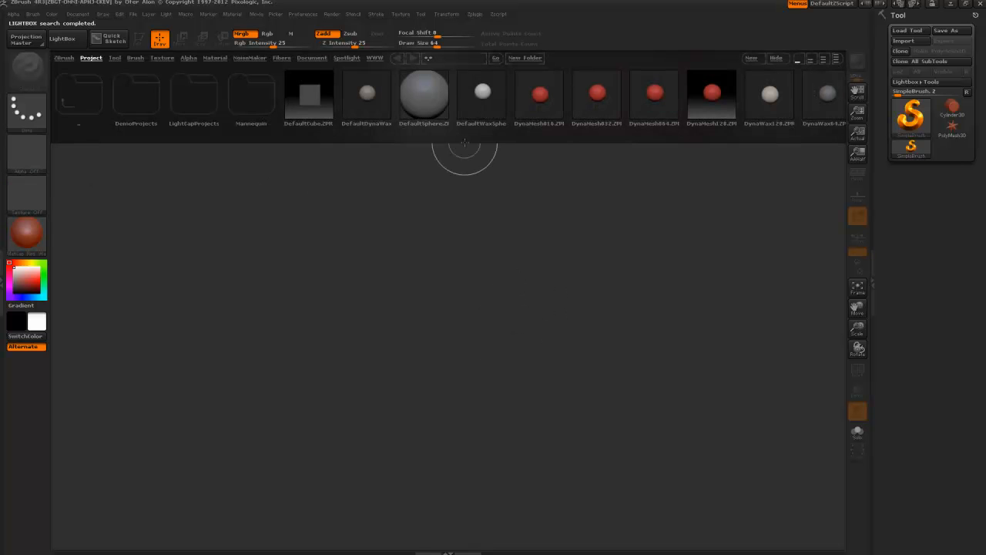
pyautogui.press(',')
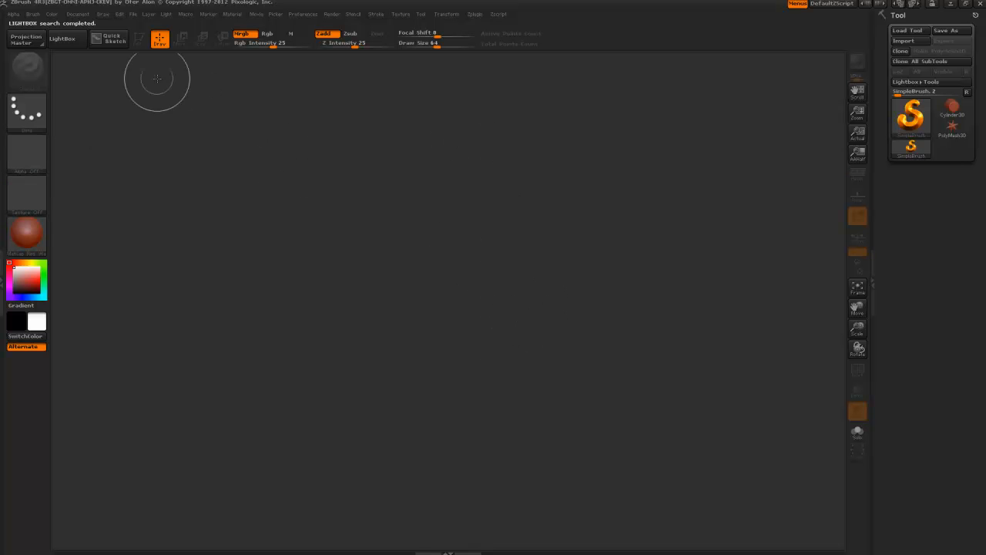
pyautogui.click(26, 233)
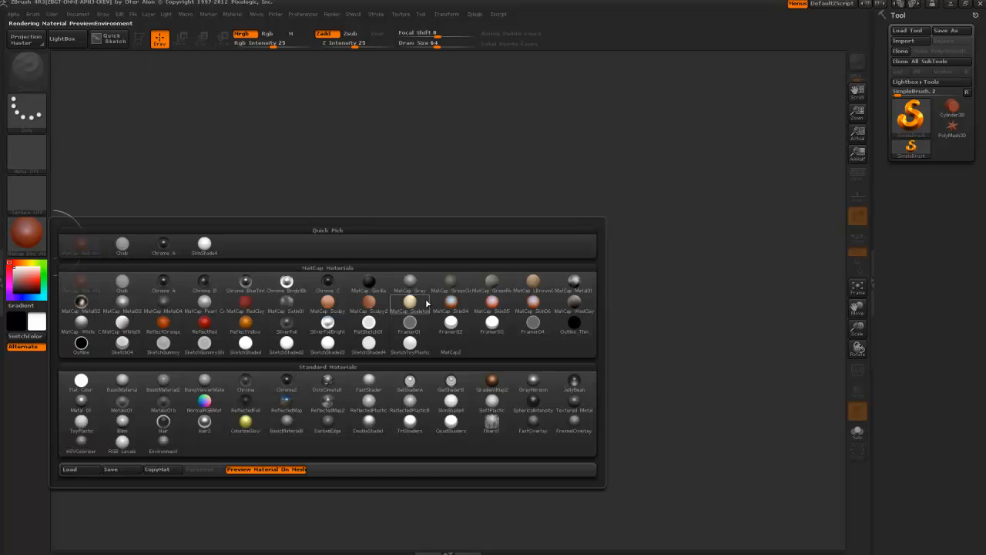
pyautogui.click(411, 283)
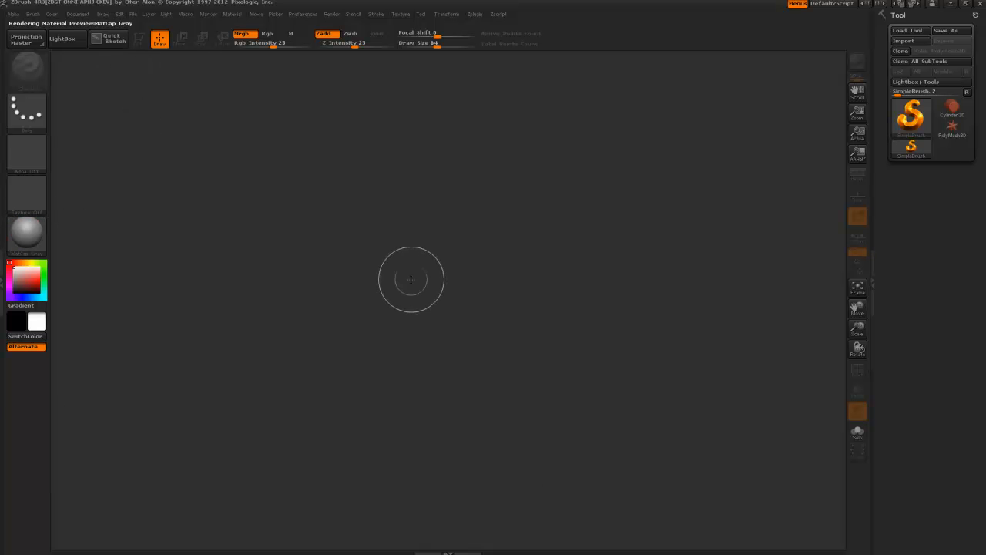
# Step: Import the scrabmb creature sketch from the scrab folder on the Desktop as the canvas image
pyautogui.click(78, 15)
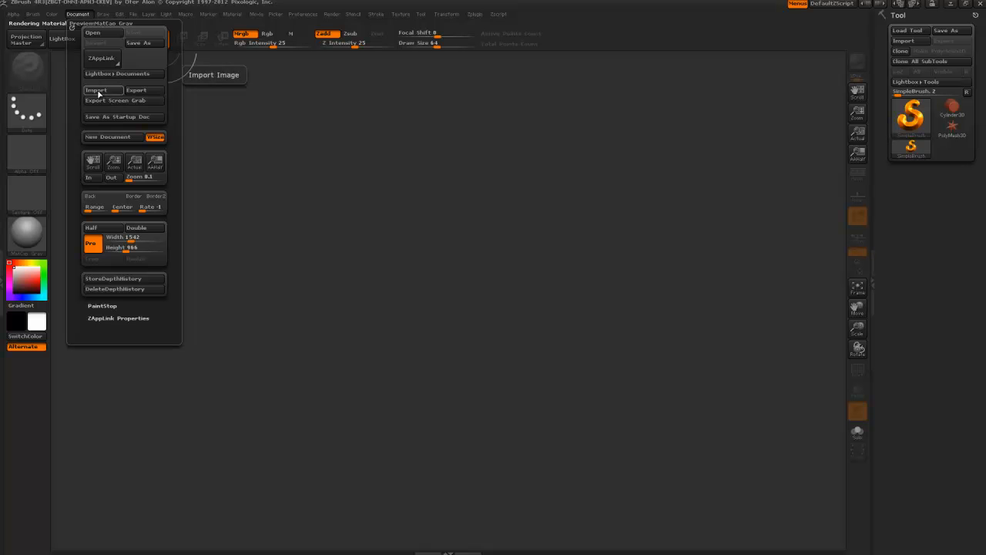
pyautogui.click(104, 97)
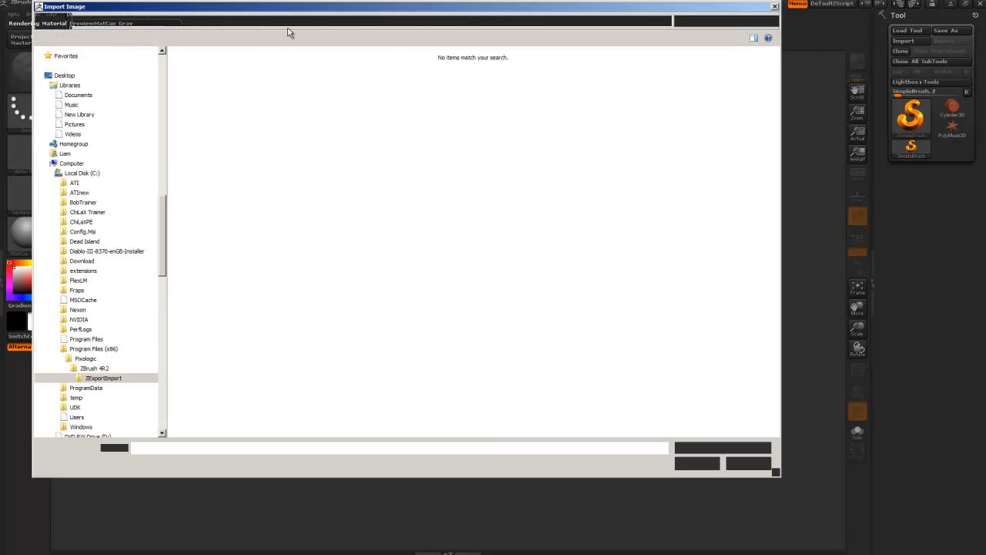
pyautogui.moveTo(284, 9); pyautogui.dragTo(343, 65)
pyautogui.moveTo(222, 264); pyautogui.dragTo(212, 108)
pyautogui.click(128, 134)
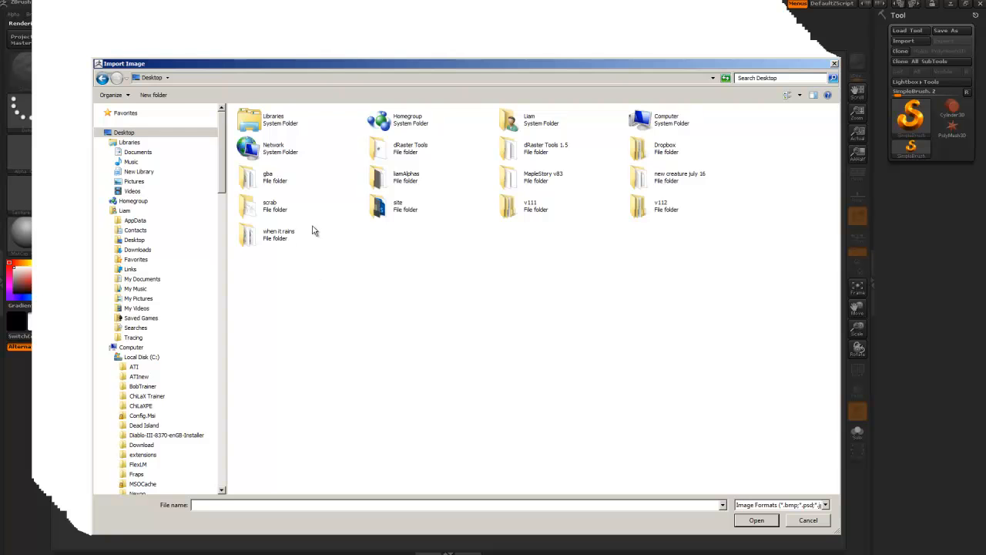
pyautogui.doubleClick(265, 210)
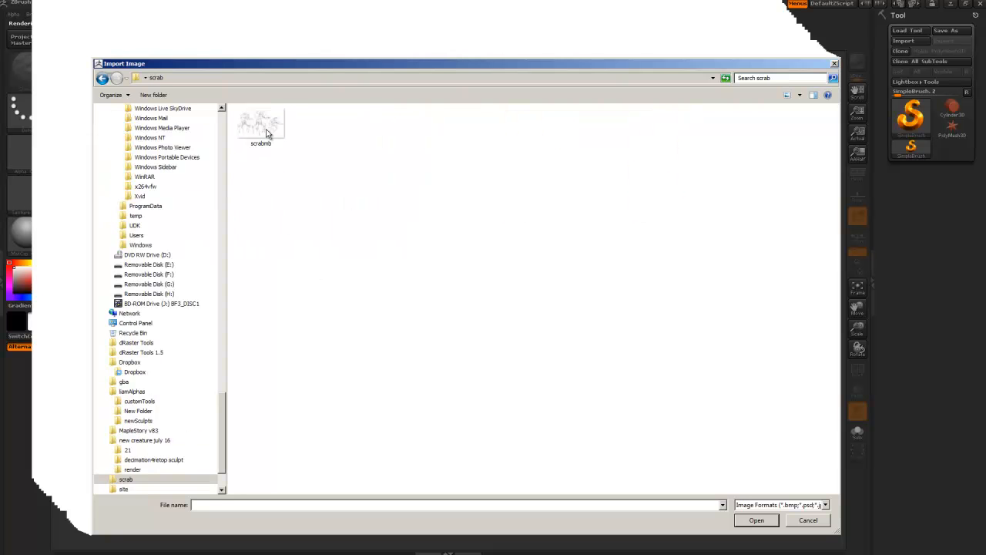
pyautogui.doubleClick(262, 131)
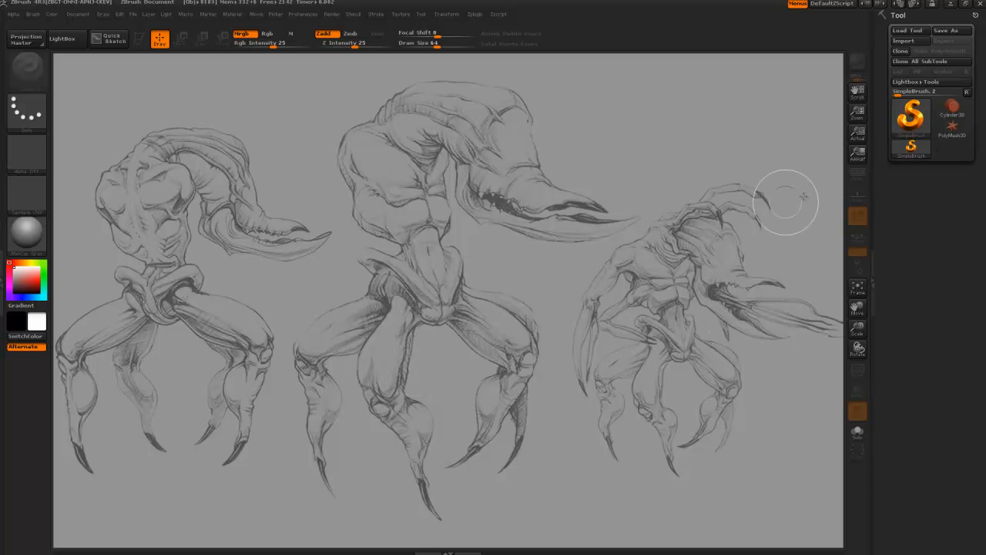
# Step: Place a Sphere3D over the middle sketch and put it into edit mode
pyautogui.click(907, 125)
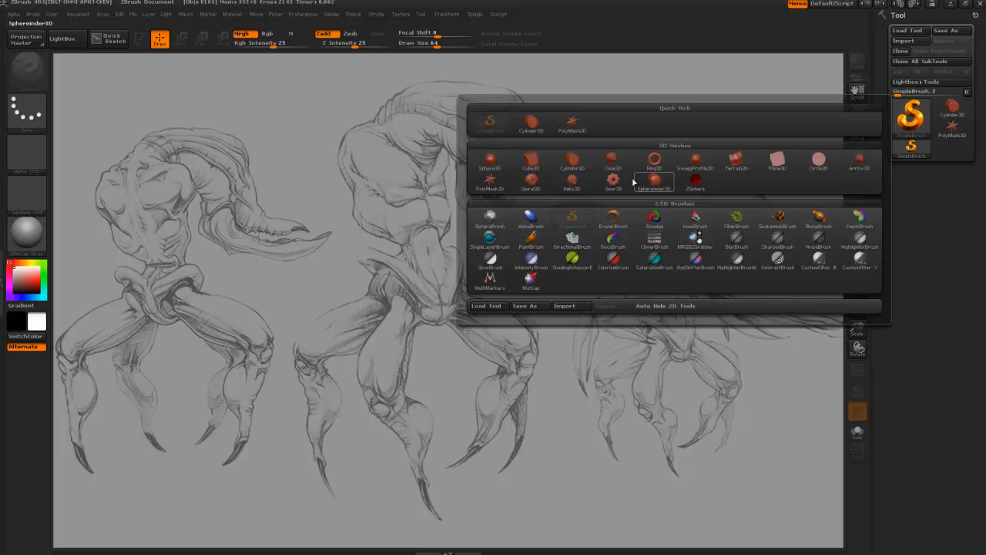
pyautogui.click(490, 162)
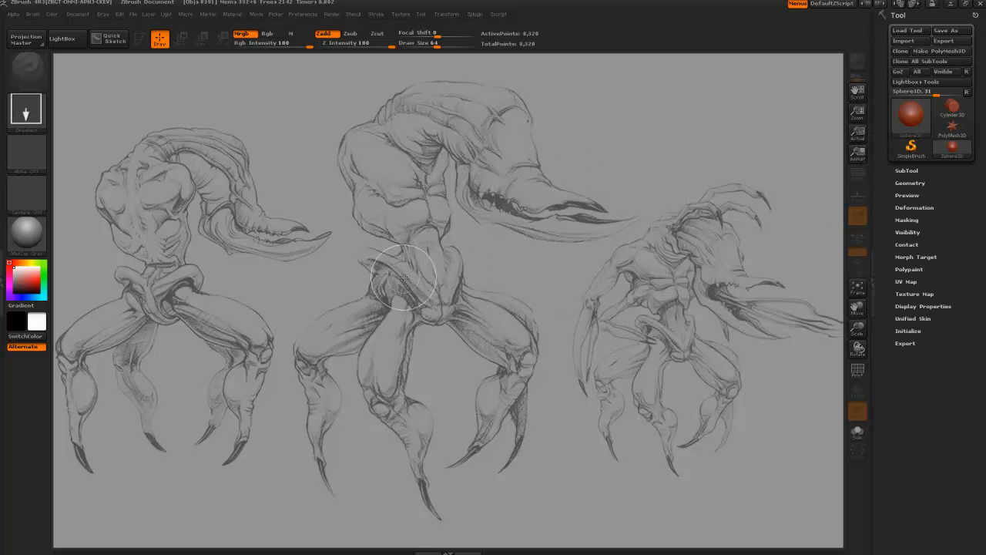
pyautogui.moveTo(412, 280); pyautogui.dragTo(423, 361)
pyautogui.press('t')
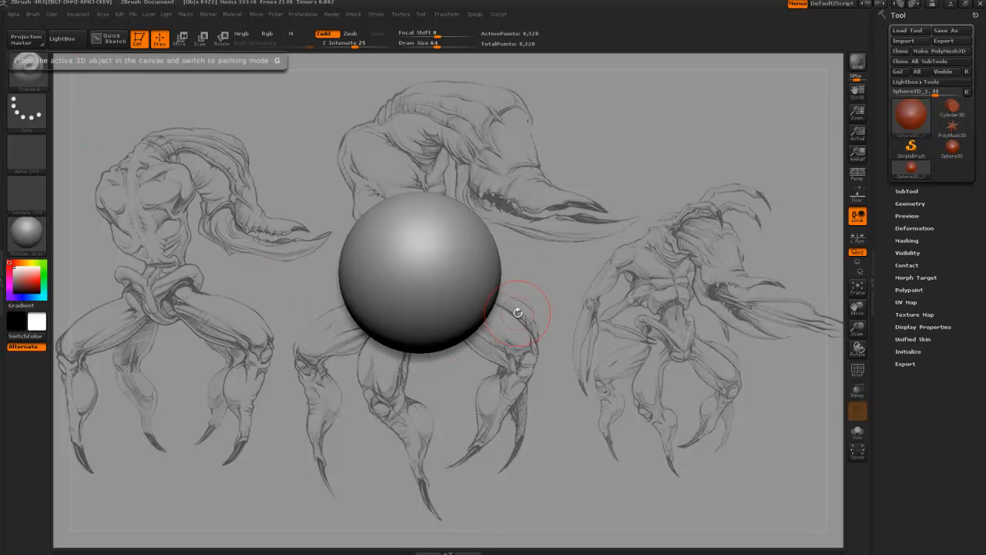
# Step: Select the ClayBuildup brush and show the floor grid beneath the sphere
pyautogui.press('b')
pyautogui.press('c')
pyautogui.press('b')
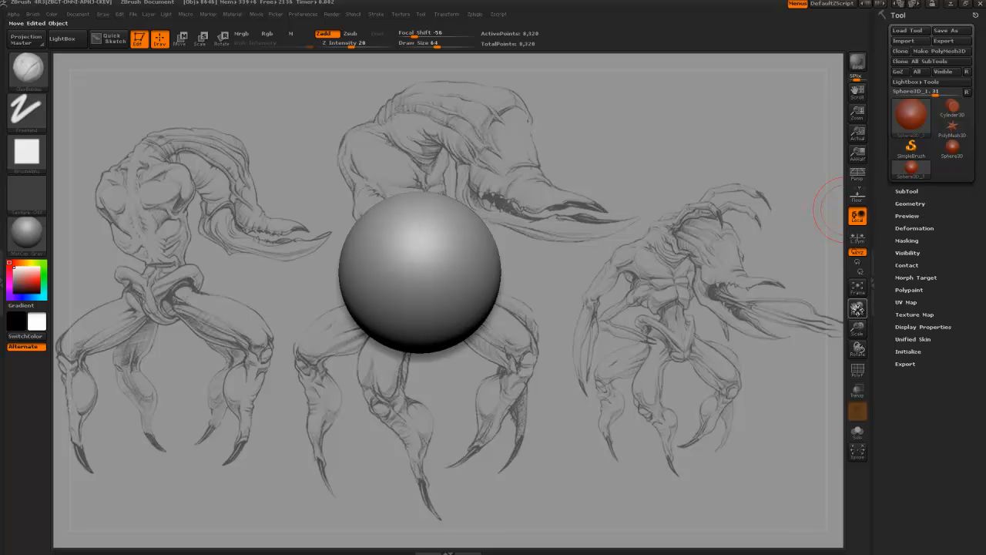
pyautogui.click(857, 195)
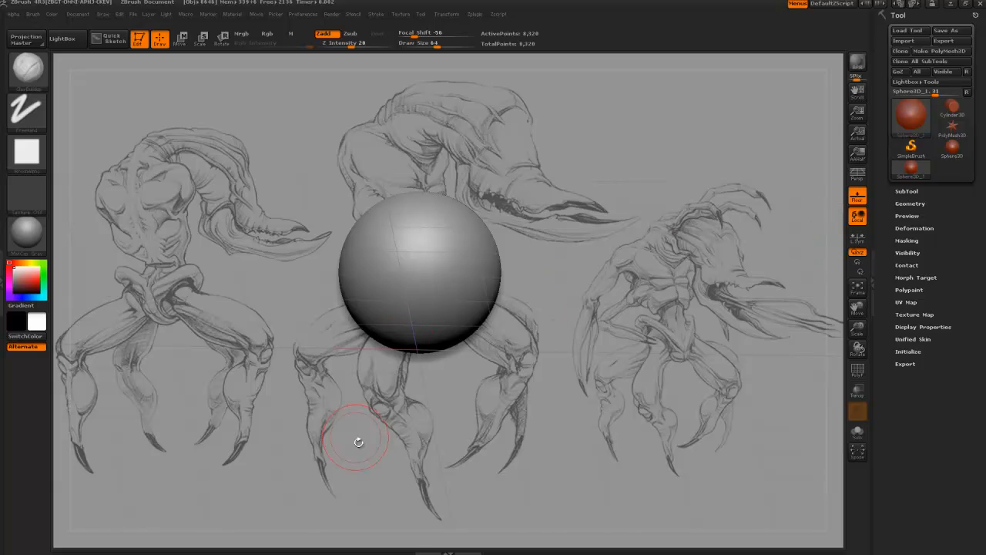
pyautogui.moveTo(358, 442); pyautogui.dragTo(372, 389)
pyautogui.keyDown('alt'); pyautogui.moveTo(299, 241); pyautogui.dragTo(277, 275); pyautogui.keyUp('alt')
# Step: Select the Move brush, enlarge it to a draw size of 134 and convert the sphere to a PolyMesh3D
pyautogui.press('b')
pyautogui.press('m')
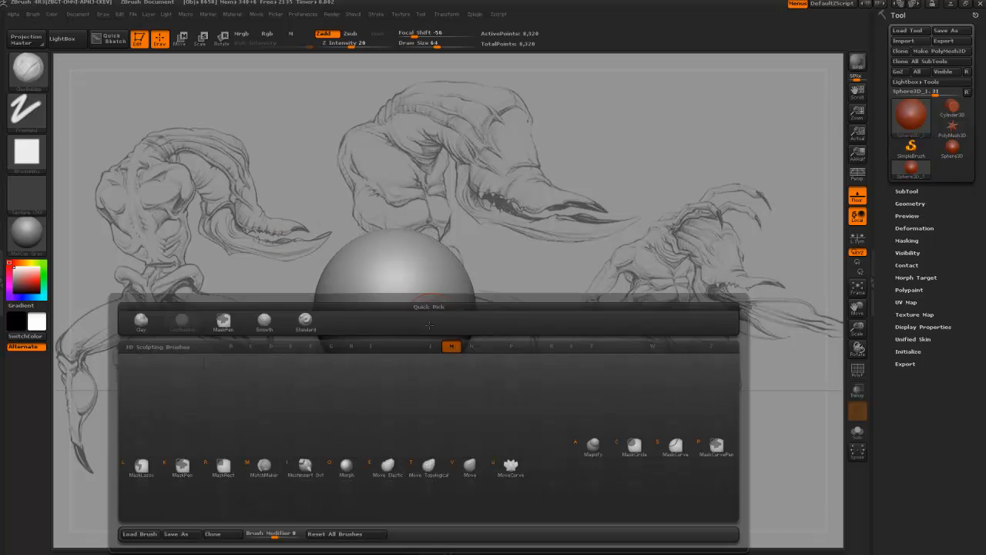
pyautogui.press('v')
pyautogui.moveTo(583, 408); pyautogui.dragTo(564, 373)
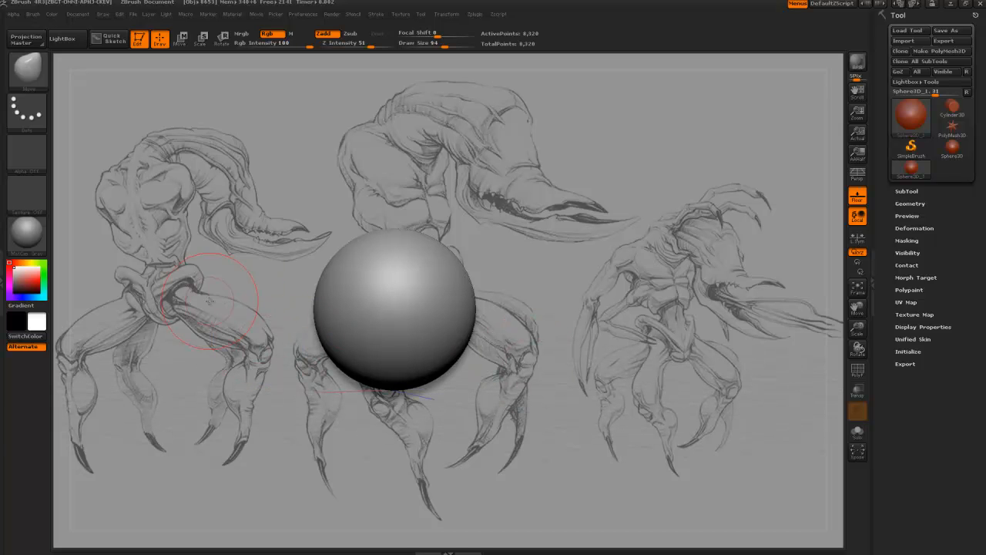
pyautogui.press(']')
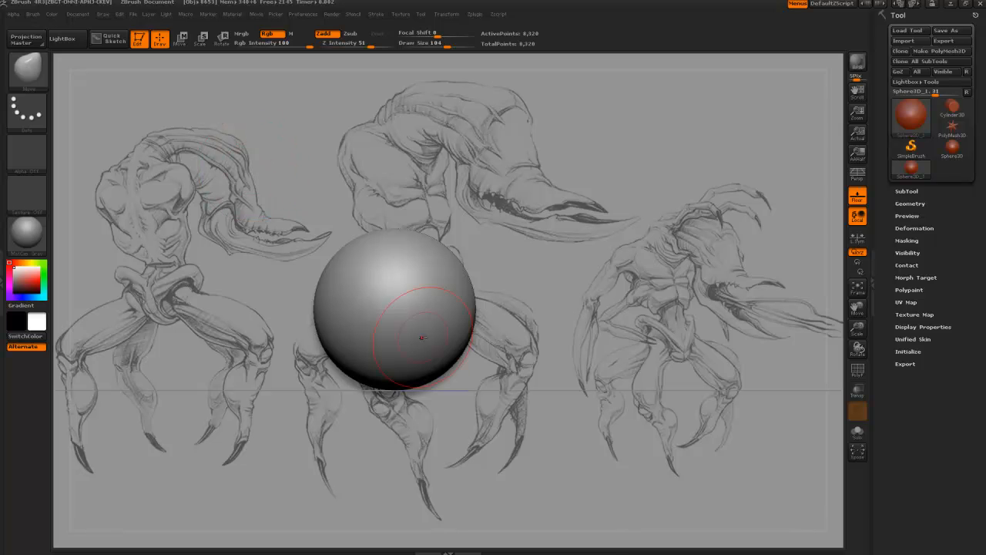
pyautogui.click(469, 291)
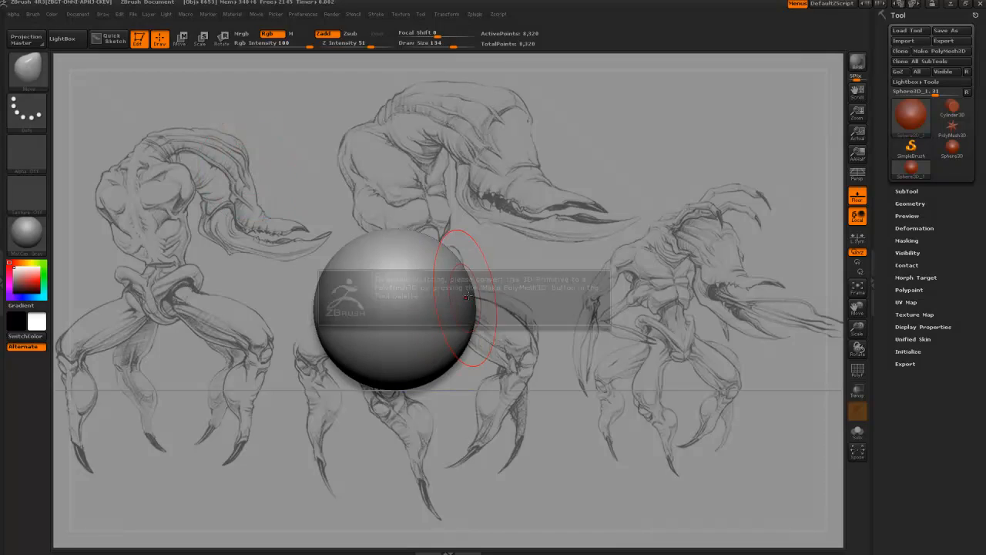
pyautogui.click(929, 51)
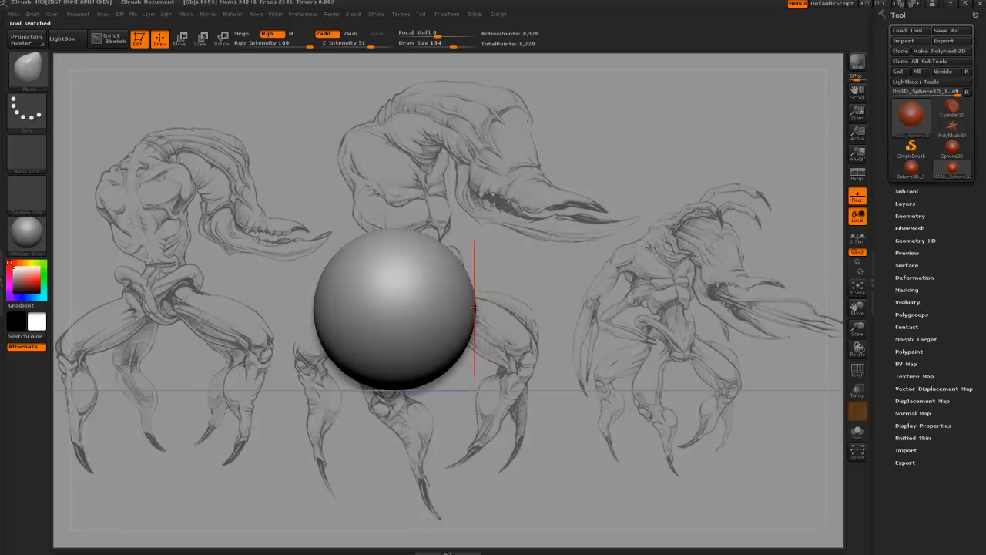
# Step: Try pulling one side of the sphere out into a long, downward-sloping taper with a large Move brush
pyautogui.moveTo(475, 307); pyautogui.dragTo(518, 300)
pyautogui.press(']')
pyautogui.press(']')
pyautogui.press(']')
pyautogui.press(']')
pyautogui.press(']')
pyautogui.press(']')
pyautogui.press(']')
pyautogui.press(']')
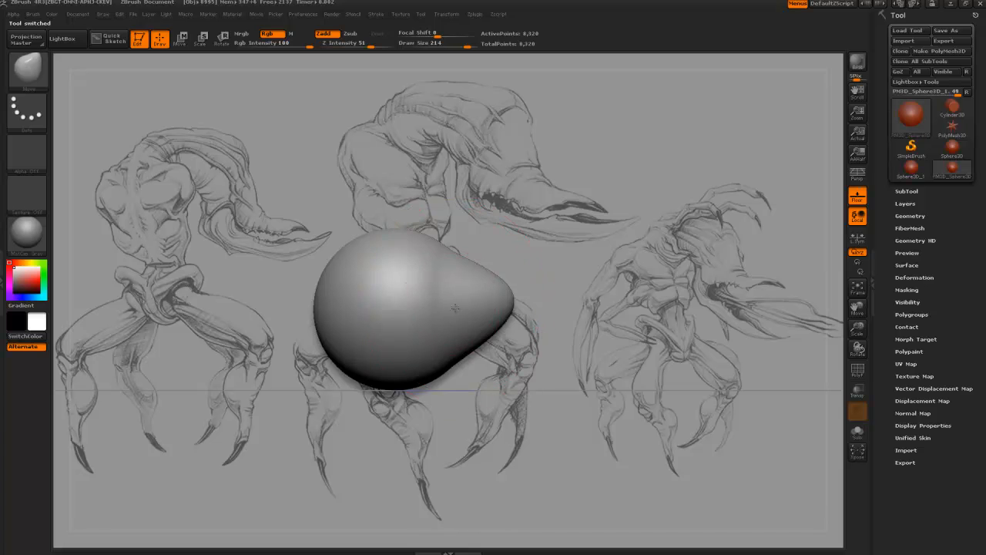
pyautogui.moveTo(518, 307); pyautogui.dragTo(621, 369)
pyautogui.moveTo(478, 273); pyautogui.dragTo(493, 262)
pyautogui.moveTo(557, 330)
pyautogui.mouseDown()
pyautogui.moveTo(569, 344)
pyautogui.moveTo(598, 346)
pyautogui.mouseUp()
pyautogui.moveTo(531, 298)
pyautogui.mouseDown()
pyautogui.moveTo(498, 282)
pyautogui.moveTo(516, 260)
pyautogui.mouseUp()
pyautogui.press('[')
pyautogui.press('[')
pyautogui.press('[')
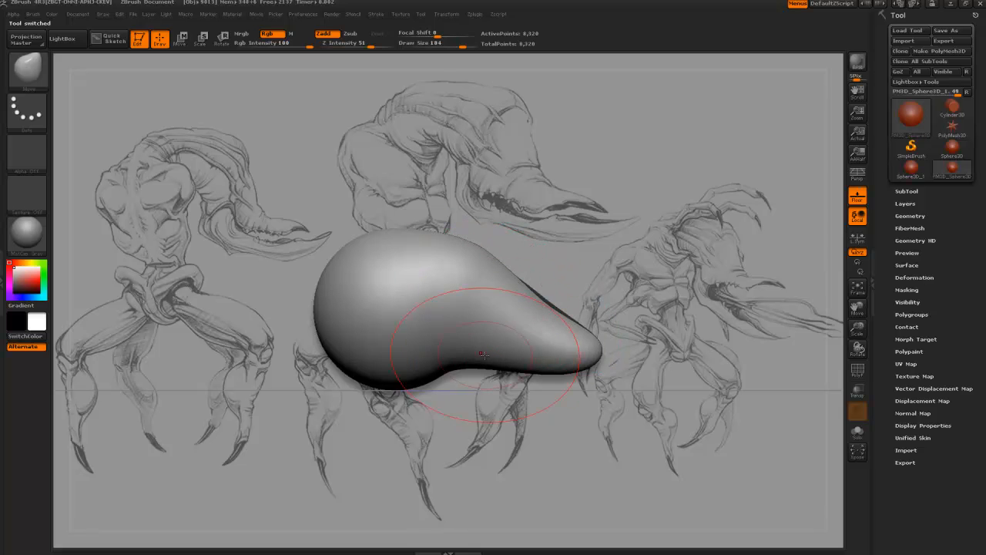
pyautogui.moveTo(484, 354); pyautogui.dragTo(485, 344)
# Step: Undo all the Move strokes on the sphere back to its original round shape
pyautogui.moveTo(393, 457)
pyautogui.keyDown('alt'); pyautogui.mouseDown()
pyautogui.moveTo(401, 408)
pyautogui.moveTo(364, 403)
pyautogui.moveTo(393, 403)
pyautogui.moveTo(347, 359)
pyautogui.moveTo(364, 422)
pyautogui.mouseUp(); pyautogui.keyUp('alt')
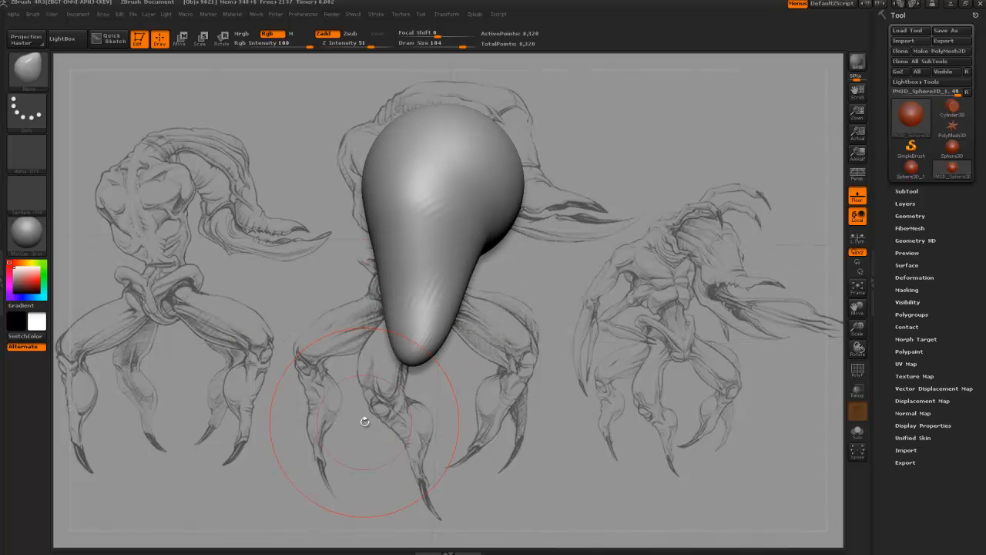
pyautogui.hotkey('ctrl', 'z')
pyautogui.hotkey('ctrl', 'z')
pyautogui.hotkey('ctrl', 'z')
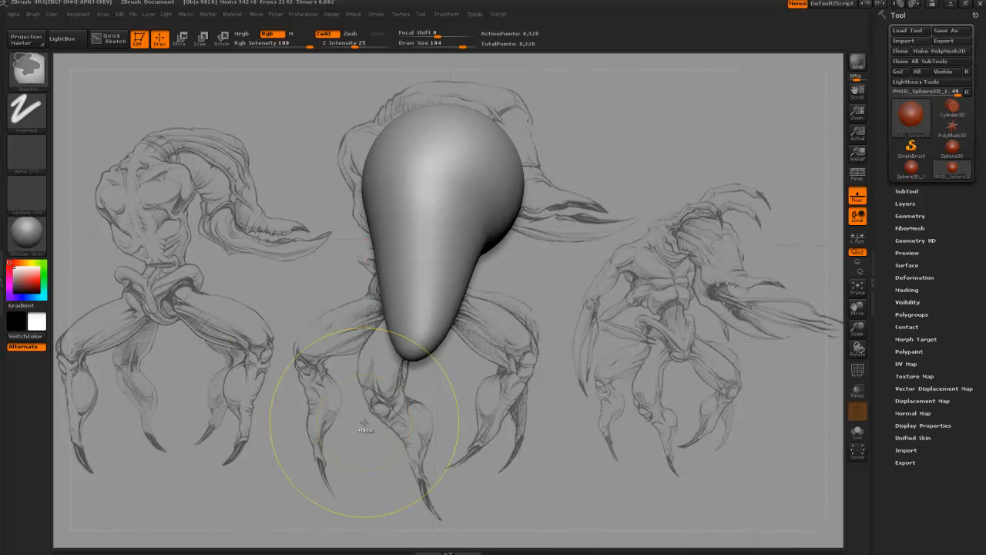
pyautogui.hotkey('ctrl', 'z')
pyautogui.hotkey('ctrl', 'z')
pyautogui.hotkey('ctrl', 'z')
pyautogui.hotkey('ctrl', 'z')
pyautogui.hotkey('ctrl', 'z')
pyautogui.hotkey('ctrl', 'z')
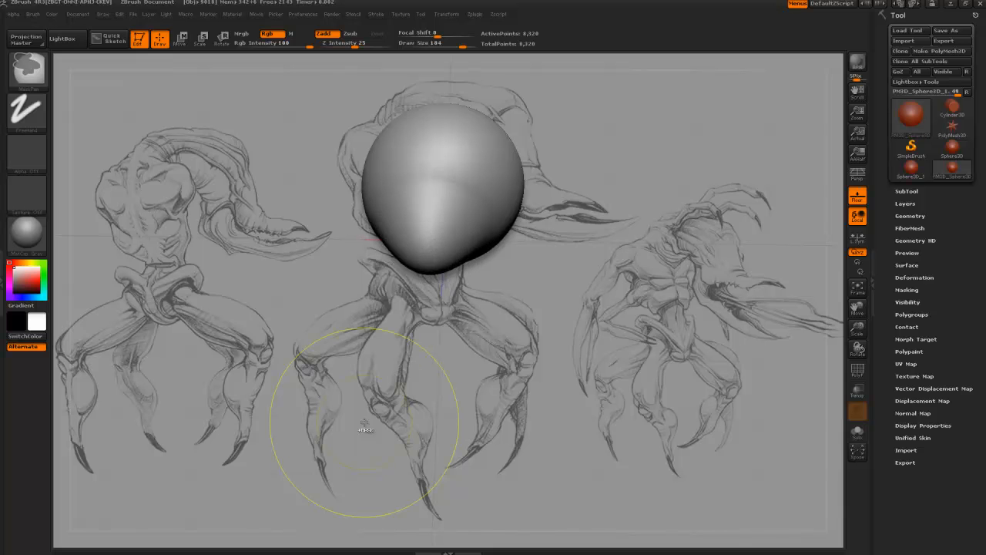
pyautogui.hotkey('ctrl', 'z')
pyautogui.hotkey('ctrl', 'z')
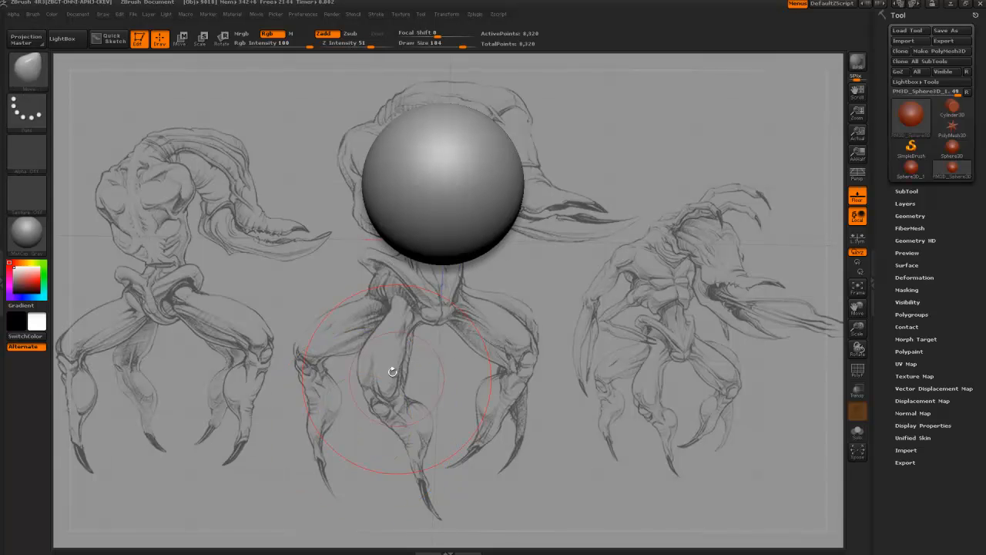
# Step: Pull the sphere's centre outward into a long symmetrical taper using the Move brush
pyautogui.press('[')
pyautogui.press('[')
pyautogui.moveTo(436, 250); pyautogui.dragTo(438, 361)
pyautogui.press('[')
pyautogui.press('[')
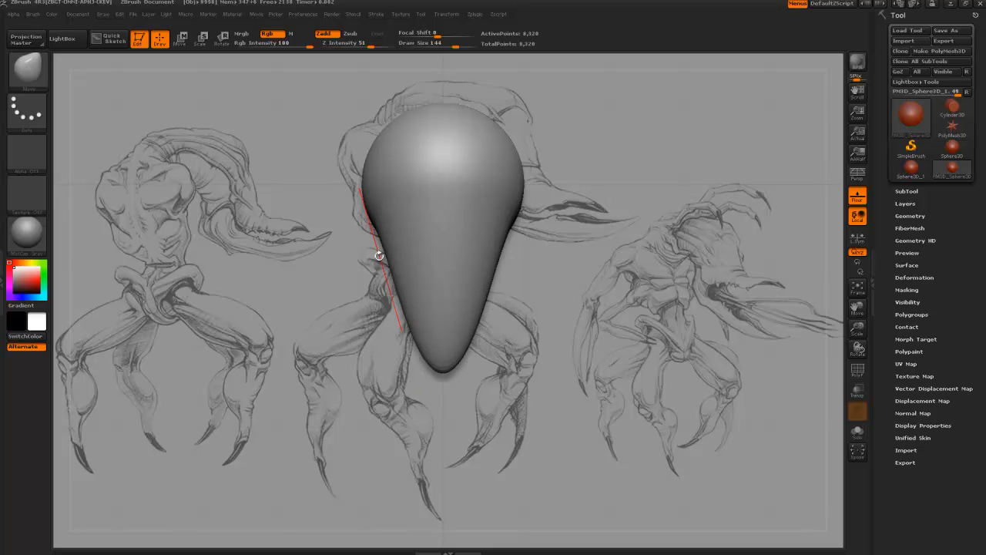
# Step: Bend the end of the taper downward in side view with the Move brush at a draw size of 174
pyautogui.moveTo(379, 255)
pyautogui.mouseDown()
pyautogui.moveTo(386, 235)
pyautogui.moveTo(412, 294)
pyautogui.moveTo(360, 358)
pyautogui.mouseUp()
pyautogui.press(']')
pyautogui.moveTo(414, 399); pyautogui.dragTo(404, 400)
pyautogui.moveTo(394, 404)
pyautogui.mouseDown()
pyautogui.moveTo(421, 410)
pyautogui.moveTo(413, 473)
pyautogui.moveTo(449, 475)
pyautogui.moveTo(430, 305)
pyautogui.moveTo(462, 381)
pyautogui.mouseUp()
pyautogui.press(']')
pyautogui.moveTo(419, 298); pyautogui.dragTo(423, 294)
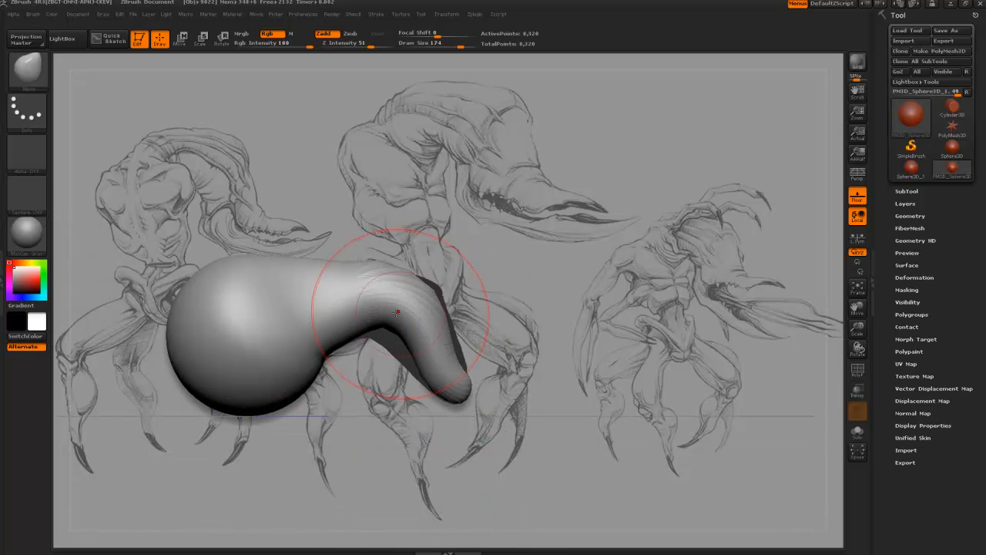
# Step: Thicken the bend between body and arm, and pull the tip forward into an S-shaped curve
pyautogui.moveTo(330, 355); pyautogui.dragTo(327, 348)
pyautogui.moveTo(380, 333); pyautogui.dragTo(373, 345)
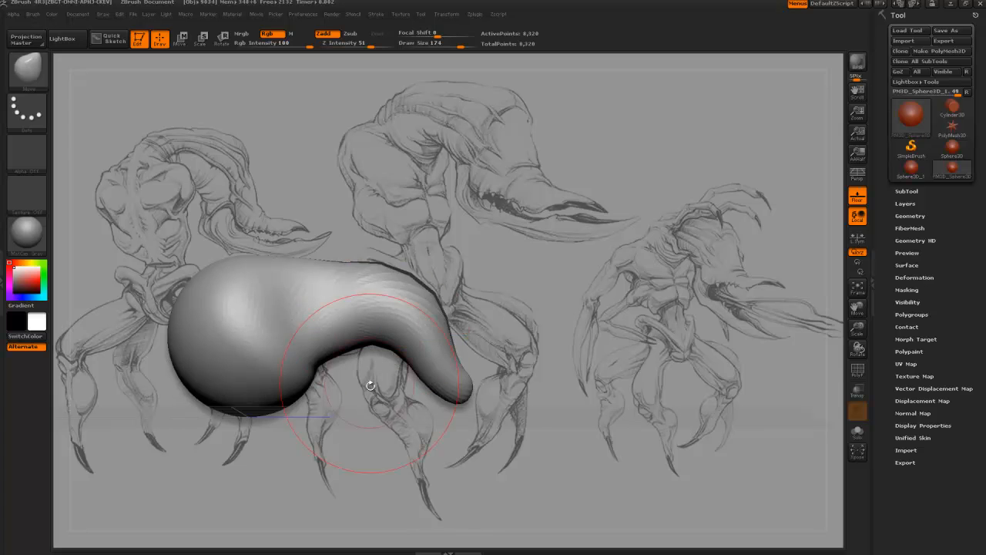
pyautogui.keyDown('shift'); pyautogui.moveTo(369, 383); pyautogui.dragTo(393, 368); pyautogui.keyUp('shift')
pyautogui.moveTo(479, 382); pyautogui.dragTo(553, 381)
pyautogui.moveTo(462, 345)
pyautogui.mouseDown()
pyautogui.moveTo(431, 378)
pyautogui.moveTo(352, 363)
pyautogui.moveTo(340, 315)
pyautogui.moveTo(401, 316)
pyautogui.mouseUp()
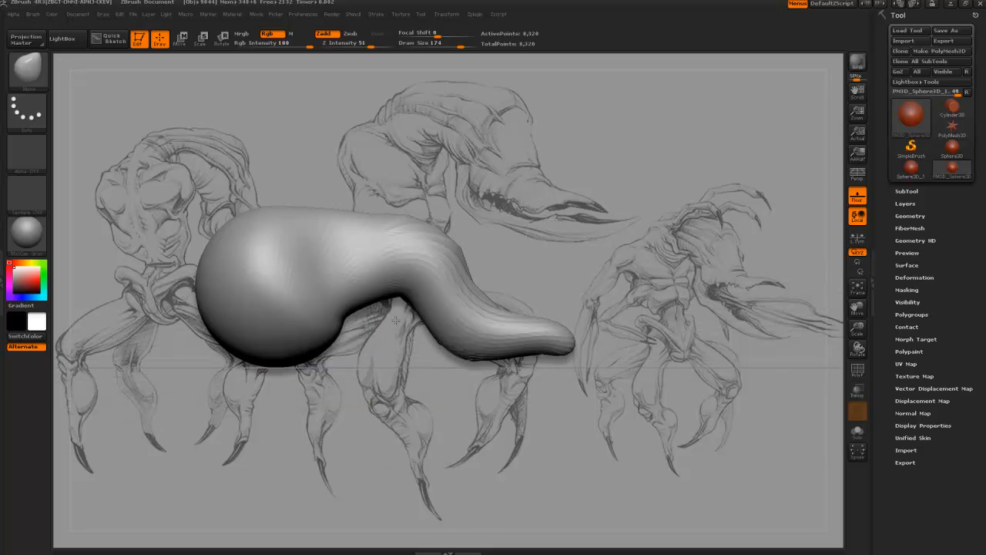
# Step: Push in the upper back of the round body with a large Move brush so it slopes toward the arm
pyautogui.moveTo(231, 264); pyautogui.dragTo(249, 290)
pyautogui.press(']')
pyautogui.press(']')
pyautogui.press(']')
pyautogui.moveTo(275, 248)
pyautogui.mouseDown()
pyautogui.moveTo(359, 222)
pyautogui.moveTo(269, 244)
pyautogui.mouseUp()
pyautogui.press('[')
pyautogui.press('[')
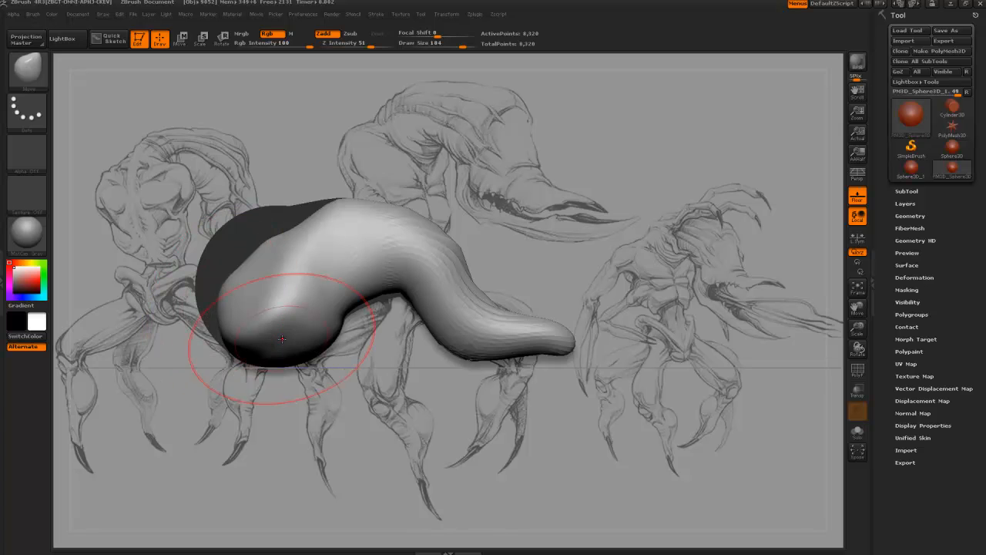
pyautogui.moveTo(286, 406)
pyautogui.mouseDown()
pyautogui.moveTo(309, 333)
pyautogui.moveTo(346, 316)
pyautogui.mouseUp()
pyautogui.press('[')
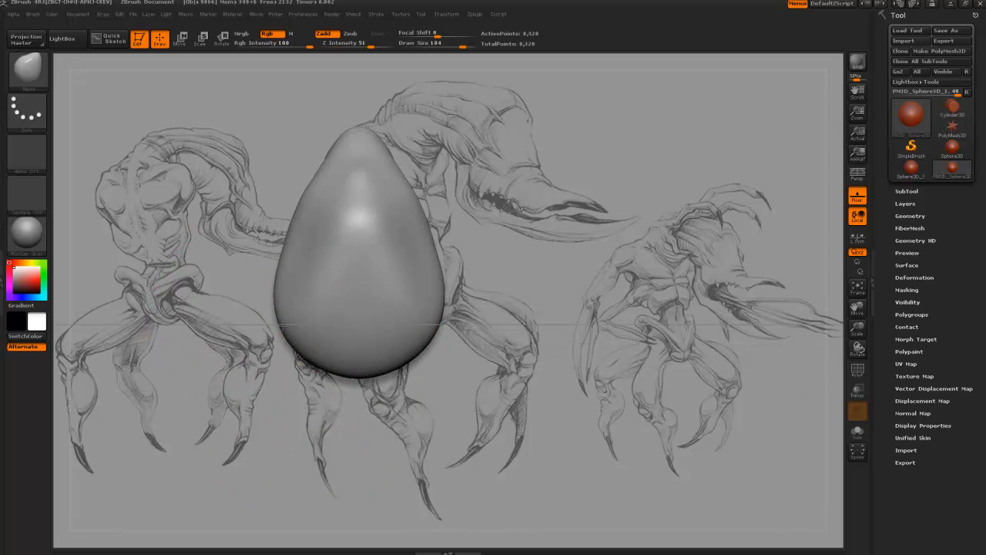
# Step: Fill out the body's back and lower end with the Move brush so the torso forms a thick upright column in side view
pyautogui.moveTo(220, 222); pyautogui.dragTo(321, 235)
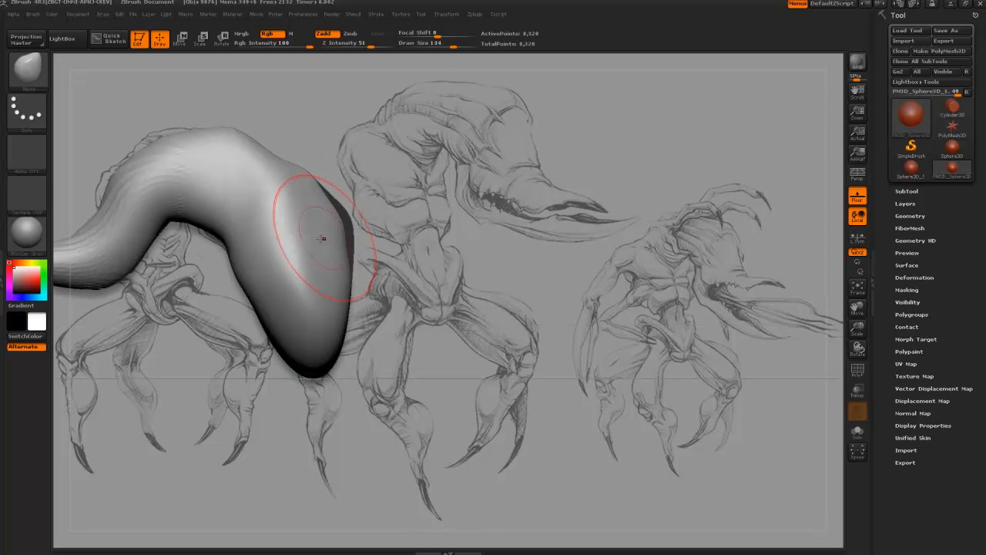
pyautogui.keyDown('alt'); pyautogui.moveTo(360, 201); pyautogui.dragTo(440, 178); pyautogui.keyUp('alt')
pyautogui.press(']')
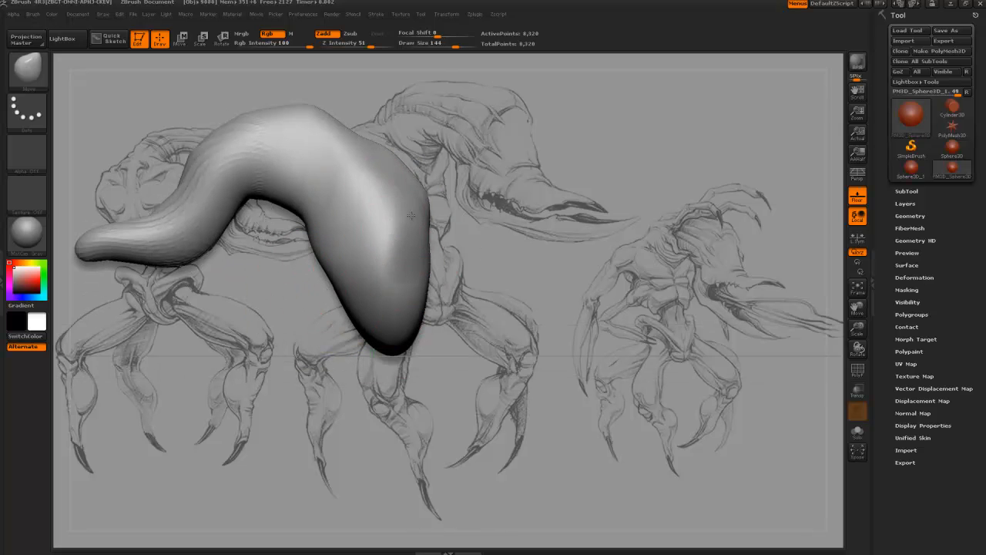
pyautogui.keyDown('alt'); pyautogui.moveTo(429, 360); pyautogui.dragTo(434, 323); pyautogui.keyUp('alt')
pyautogui.keyDown('shift'); pyautogui.moveTo(331, 362); pyautogui.dragTo(424, 366); pyautogui.keyUp('shift')
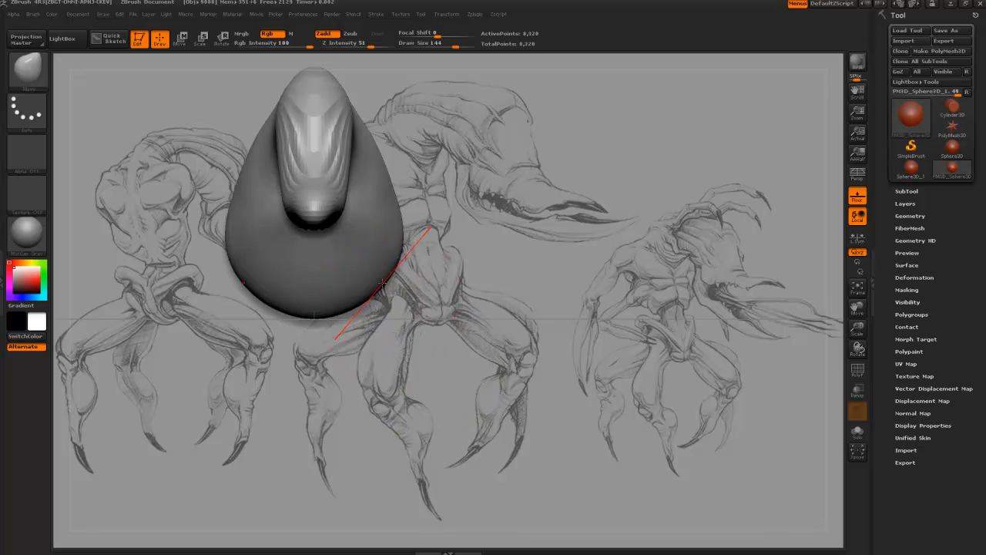
pyautogui.press('[')
pyautogui.moveTo(319, 348)
pyautogui.mouseDown()
pyautogui.moveTo(274, 384)
pyautogui.moveTo(409, 396)
pyautogui.moveTo(357, 325)
pyautogui.moveTo(339, 379)
pyautogui.mouseUp()
pyautogui.press(']')
pyautogui.press(']')
pyautogui.moveTo(307, 331)
pyautogui.mouseDown()
pyautogui.moveTo(297, 352)
pyautogui.moveTo(321, 402)
pyautogui.moveTo(438, 348)
pyautogui.moveTo(350, 377)
pyautogui.mouseUp()
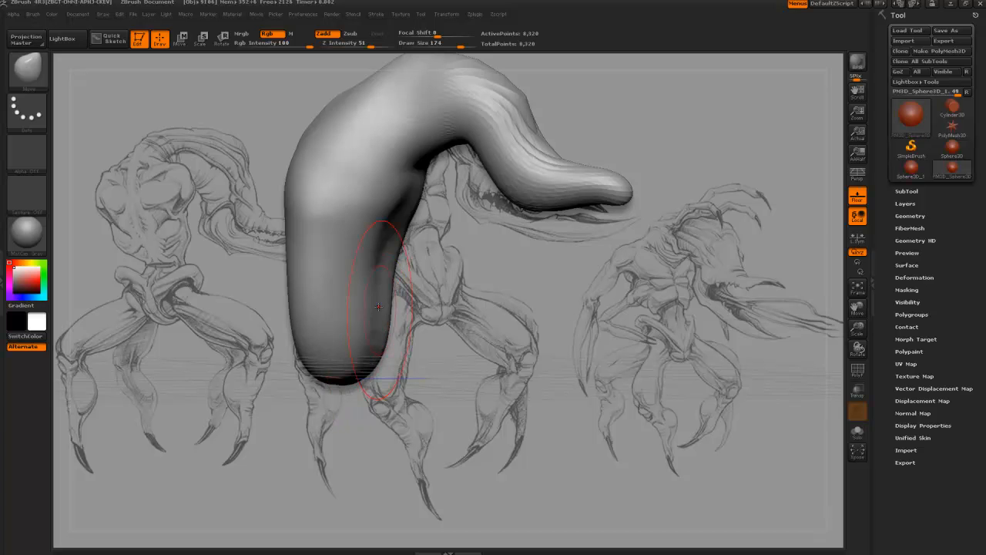
# Step: Pull the lower end of the torso downward so the body becomes longer and tapers toward its base
pyautogui.moveTo(415, 251); pyautogui.dragTo(424, 255)
pyautogui.moveTo(454, 308)
pyautogui.keyDown('shift'); pyautogui.mouseDown()
pyautogui.moveTo(438, 316)
pyautogui.moveTo(337, 268)
pyautogui.moveTo(369, 309)
pyautogui.mouseUp(); pyautogui.keyUp('shift')
pyautogui.moveTo(313, 256)
pyautogui.mouseDown()
pyautogui.moveTo(165, 319)
pyautogui.moveTo(286, 353)
pyautogui.moveTo(373, 357)
pyautogui.moveTo(401, 308)
pyautogui.moveTo(375, 208)
pyautogui.moveTo(444, 253)
pyautogui.moveTo(436, 331)
pyautogui.moveTo(450, 351)
pyautogui.moveTo(505, 339)
pyautogui.moveTo(572, 353)
pyautogui.moveTo(462, 297)
pyautogui.mouseUp()
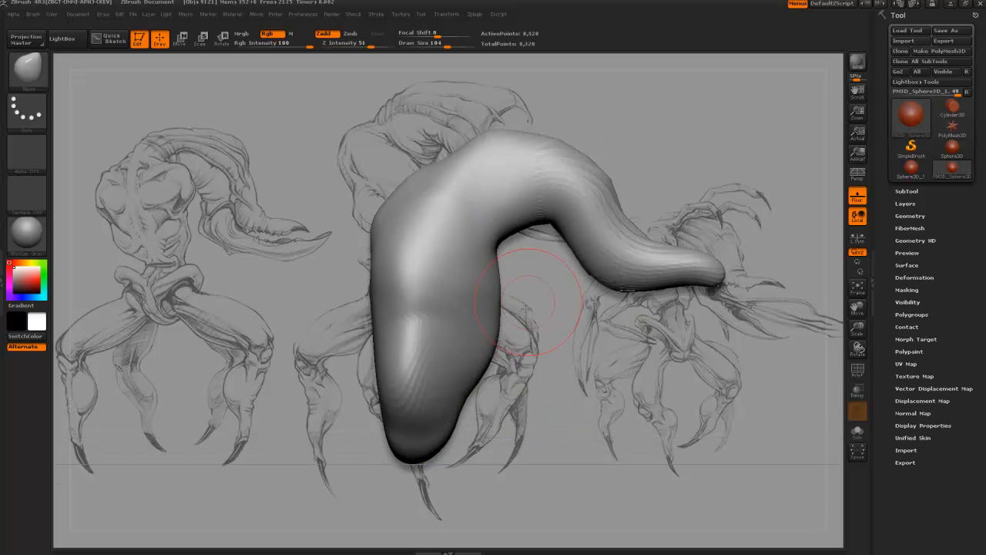
# Step: Shape a raised chest mass with a crease below it on the torso front, underneath the drooping arm
pyautogui.keyDown('alt'); pyautogui.moveTo(525, 308); pyautogui.dragTo(523, 383); pyautogui.keyUp('alt')
pyautogui.moveTo(467, 334)
pyautogui.mouseDown()
pyautogui.moveTo(499, 386)
pyautogui.moveTo(485, 377)
pyautogui.mouseUp()
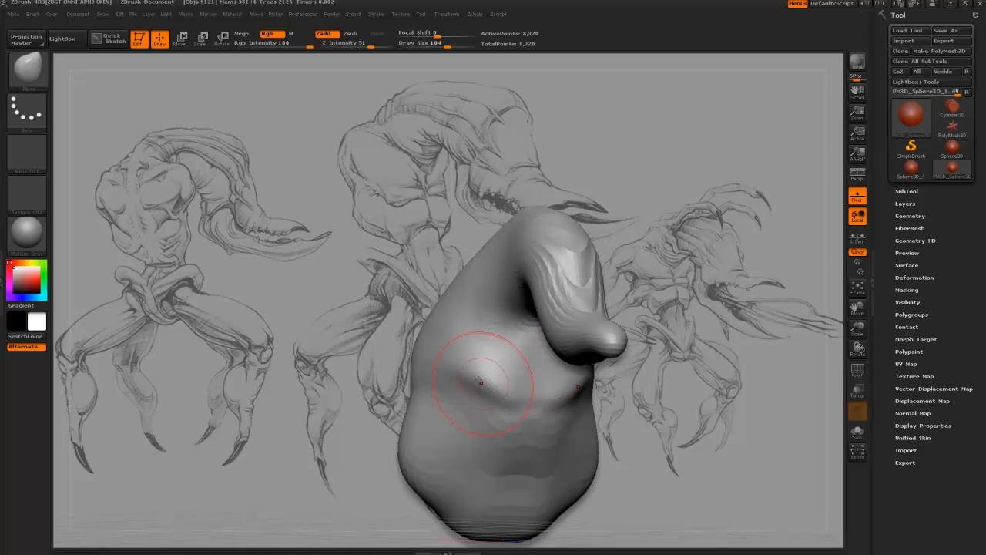
pyautogui.keyDown('alt'); pyautogui.moveTo(362, 322); pyautogui.dragTo(420, 307); pyautogui.keyUp('alt')
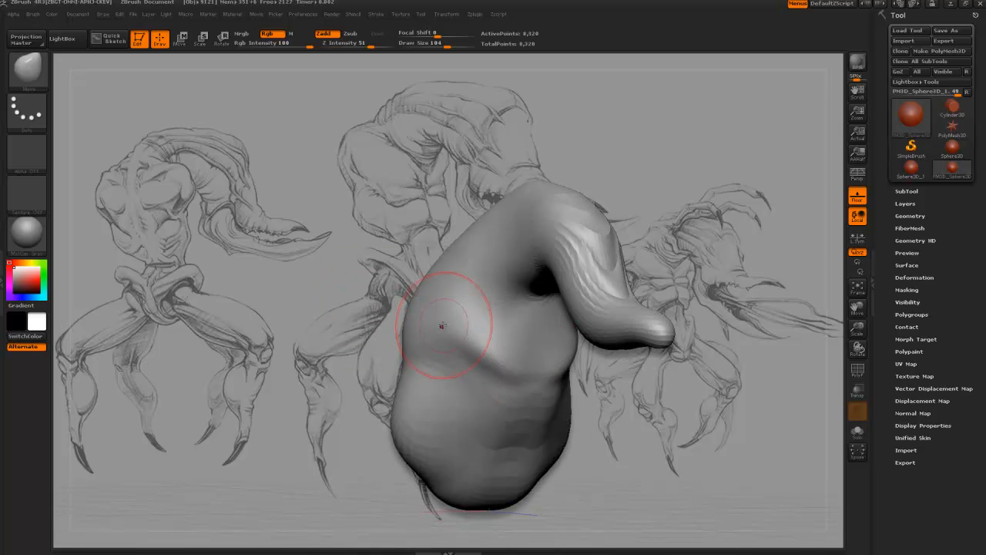
pyautogui.moveTo(351, 306); pyautogui.dragTo(371, 299)
pyautogui.moveTo(487, 336)
pyautogui.mouseDown()
pyautogui.moveTo(335, 337)
pyautogui.moveTo(478, 362)
pyautogui.moveTo(502, 388)
pyautogui.moveTo(473, 317)
pyautogui.mouseUp()
pyautogui.press(']')
pyautogui.moveTo(511, 368)
pyautogui.keyDown('shift'); pyautogui.mouseDown()
pyautogui.moveTo(560, 330)
pyautogui.moveTo(438, 354)
pyautogui.mouseUp(); pyautogui.keyUp('shift')
pyautogui.press('[')
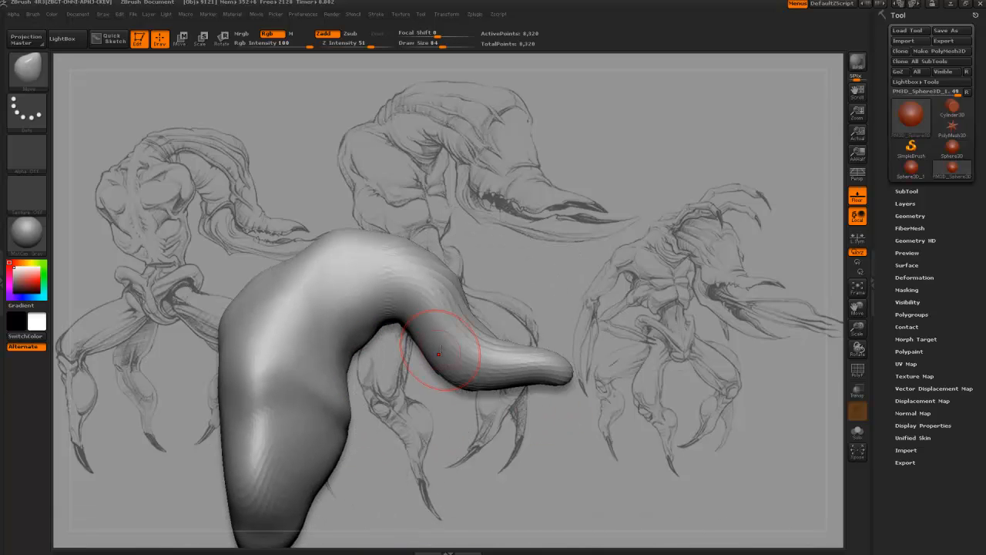
# Step: Lengthen the arm's tip and pull the outer side of its bend outward into an angular elbow
pyautogui.moveTo(569, 371); pyautogui.dragTo(583, 378)
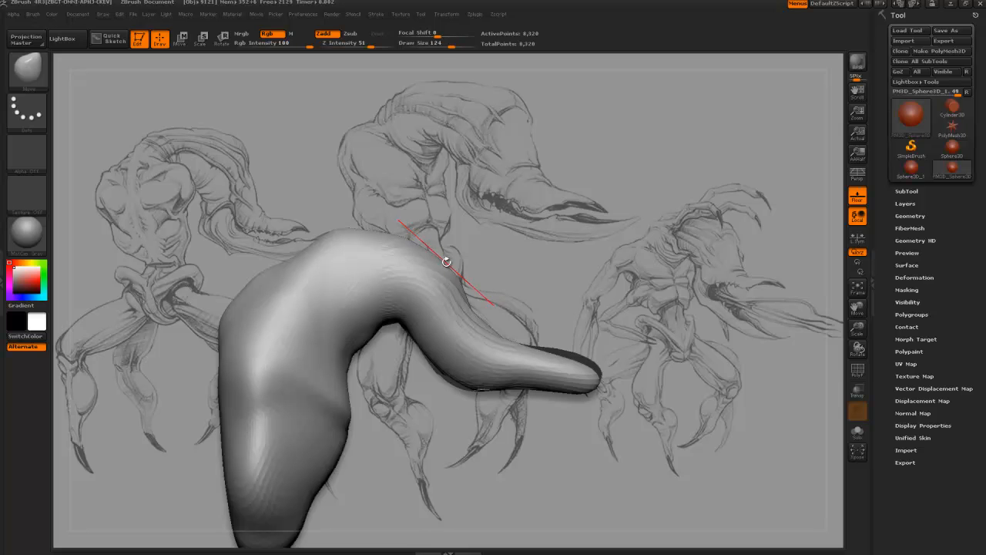
pyautogui.moveTo(446, 262); pyautogui.dragTo(463, 245)
pyautogui.press('[')
pyautogui.press('[')
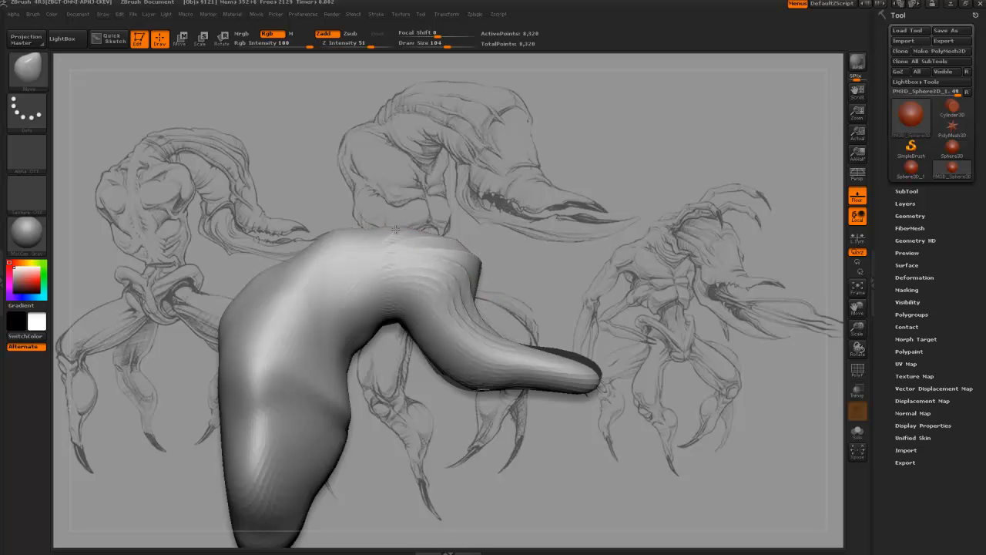
pyautogui.keyDown('shift'); pyautogui.moveTo(460, 284); pyautogui.dragTo(494, 295); pyautogui.keyUp('shift')
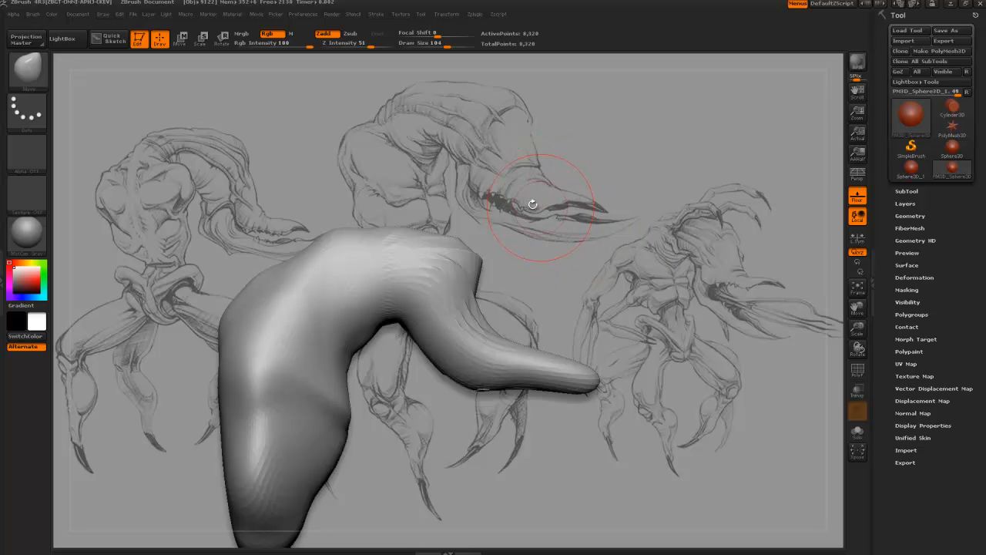
# Step: Widen the middle of the arm symmetrically with the Move brush at draw size 104 and smooth its stretched surface
pyautogui.moveTo(537, 327)
pyautogui.mouseDown()
pyautogui.moveTo(507, 429)
pyautogui.moveTo(502, 488)
pyautogui.moveTo(206, 465)
pyautogui.mouseUp()
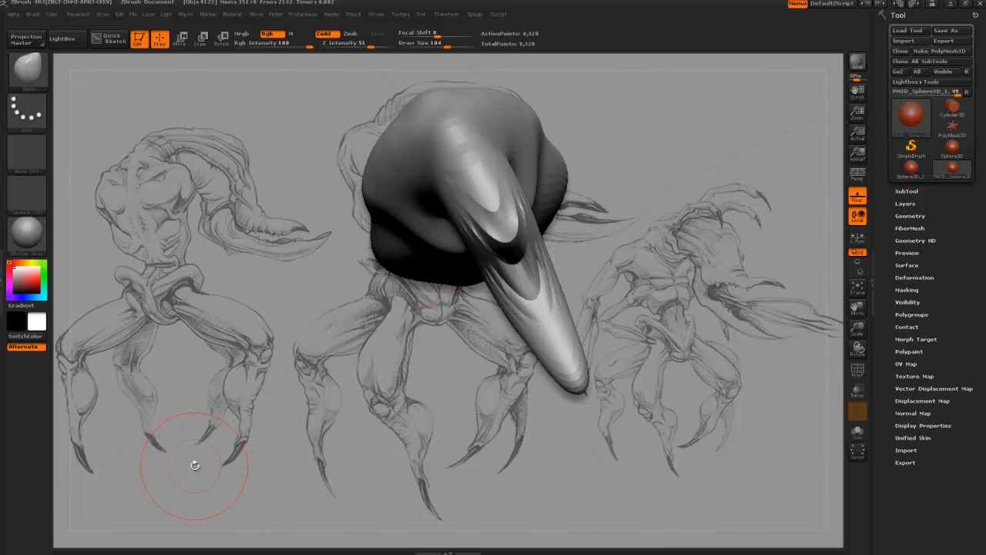
pyautogui.keyDown('shift'); pyautogui.moveTo(349, 465); pyautogui.dragTo(339, 473); pyautogui.keyUp('shift')
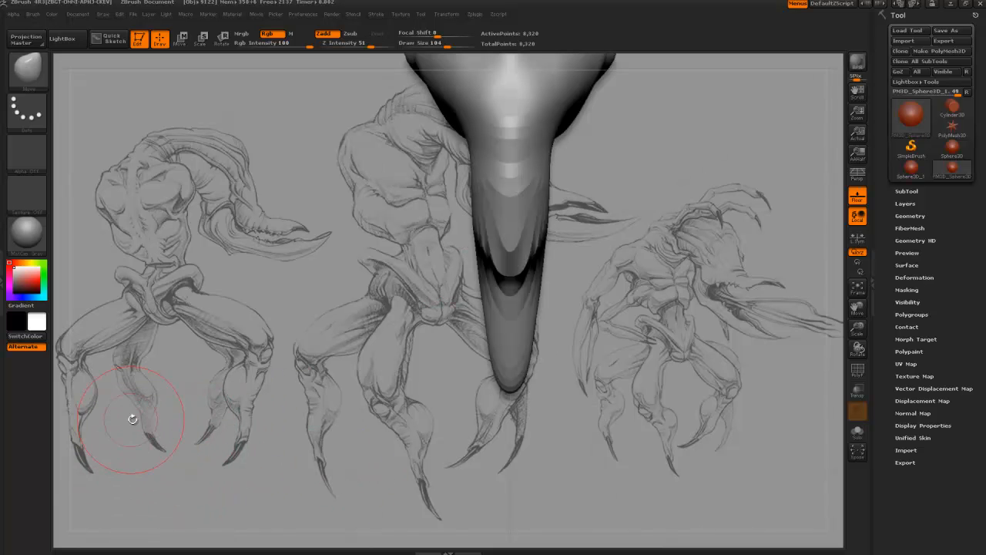
pyautogui.moveTo(352, 435); pyautogui.dragTo(476, 433)
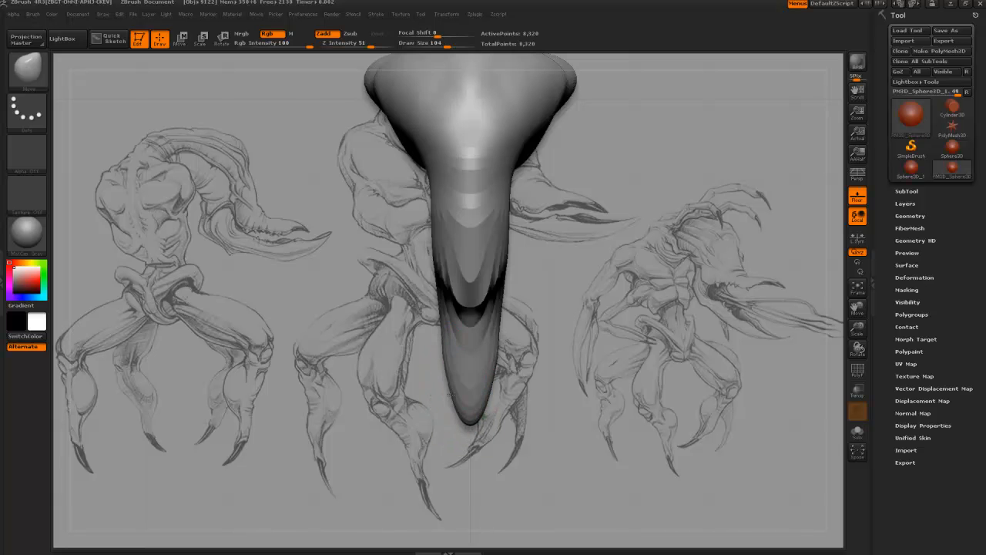
pyautogui.moveTo(449, 372)
pyautogui.mouseDown()
pyautogui.moveTo(435, 325)
pyautogui.moveTo(444, 288)
pyautogui.moveTo(477, 389)
pyautogui.moveTo(450, 310)
pyautogui.mouseUp()
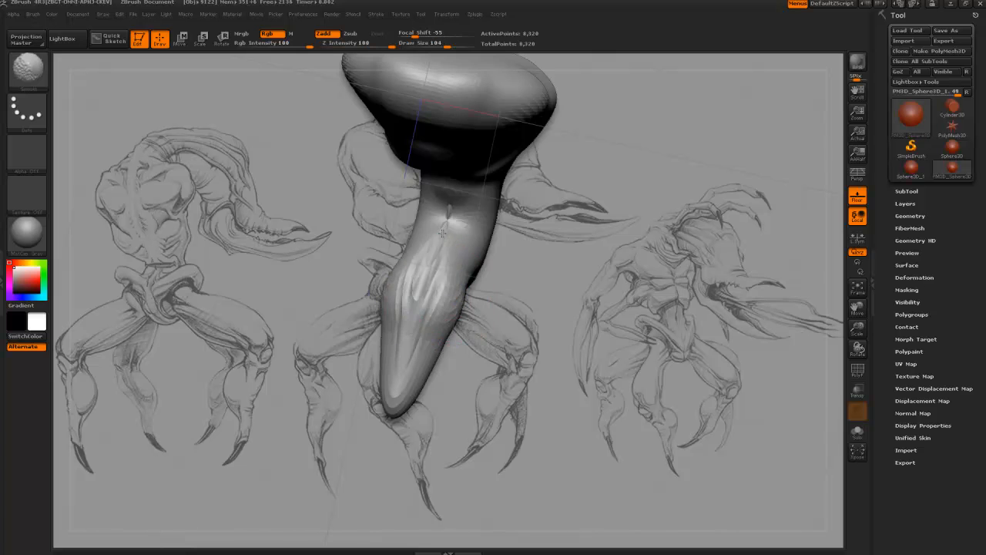
pyautogui.moveTo(298, 275); pyautogui.dragTo(493, 401)
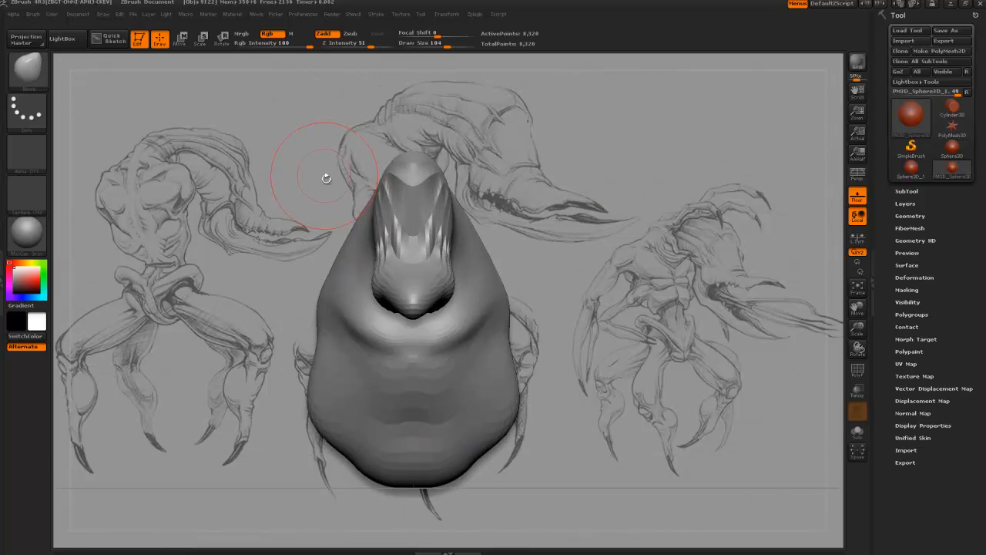
# Step: Pull out shoulder masses on both sides of the upper torso with the Move brush
pyautogui.moveTo(326, 172)
pyautogui.mouseDown()
pyautogui.moveTo(363, 187)
pyautogui.moveTo(330, 189)
pyautogui.moveTo(309, 292)
pyautogui.moveTo(259, 282)
pyautogui.moveTo(241, 199)
pyautogui.moveTo(249, 212)
pyautogui.moveTo(299, 188)
pyautogui.moveTo(296, 208)
pyautogui.moveTo(330, 203)
pyautogui.moveTo(300, 215)
pyautogui.moveTo(394, 249)
pyautogui.moveTo(370, 231)
pyautogui.moveTo(329, 228)
pyautogui.moveTo(297, 245)
pyautogui.mouseUp()
pyautogui.press('[')
pyautogui.press('[')
pyautogui.press('[')
pyautogui.press(']')
pyautogui.press(']')
pyautogui.press(']')
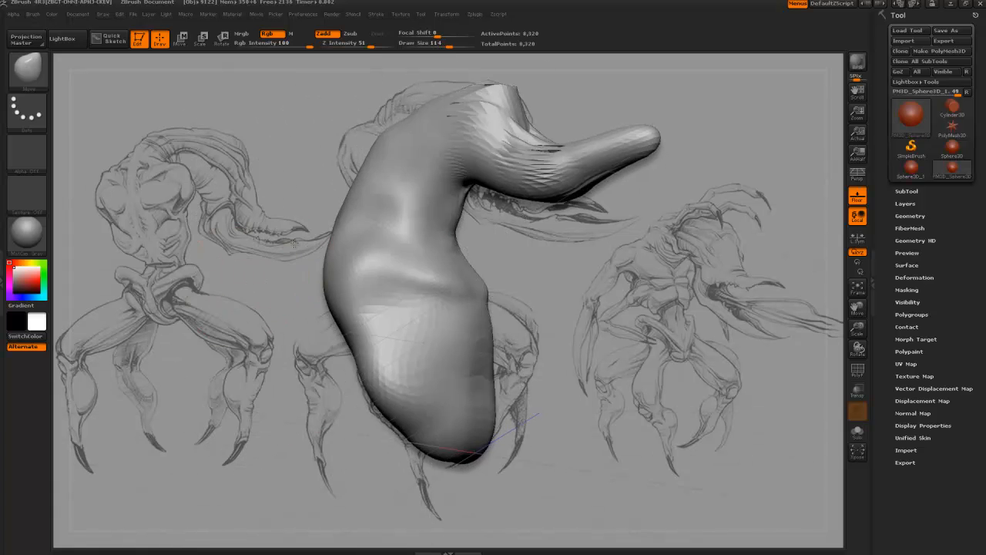
# Step: Narrow the lower torso on both sides so it tapers to a rounded point at the base
pyautogui.keyDown('alt'); pyautogui.moveTo(142, 265); pyautogui.dragTo(186, 234); pyautogui.keyUp('alt')
pyautogui.moveTo(269, 357)
pyautogui.keyDown('shift'); pyautogui.mouseDown()
pyautogui.moveTo(272, 370)
pyautogui.moveTo(288, 331)
pyautogui.moveTo(325, 324)
pyautogui.mouseUp(); pyautogui.keyUp('shift')
pyautogui.moveTo(264, 322); pyautogui.dragTo(397, 324)
pyautogui.press(']')
pyautogui.press(']')
pyautogui.moveTo(333, 296)
pyautogui.mouseDown()
pyautogui.moveTo(358, 343)
pyautogui.moveTo(312, 373)
pyautogui.moveTo(320, 445)
pyautogui.moveTo(312, 394)
pyautogui.moveTo(321, 394)
pyautogui.mouseUp()
pyautogui.press(']')
pyautogui.press('[')
pyautogui.press('[')
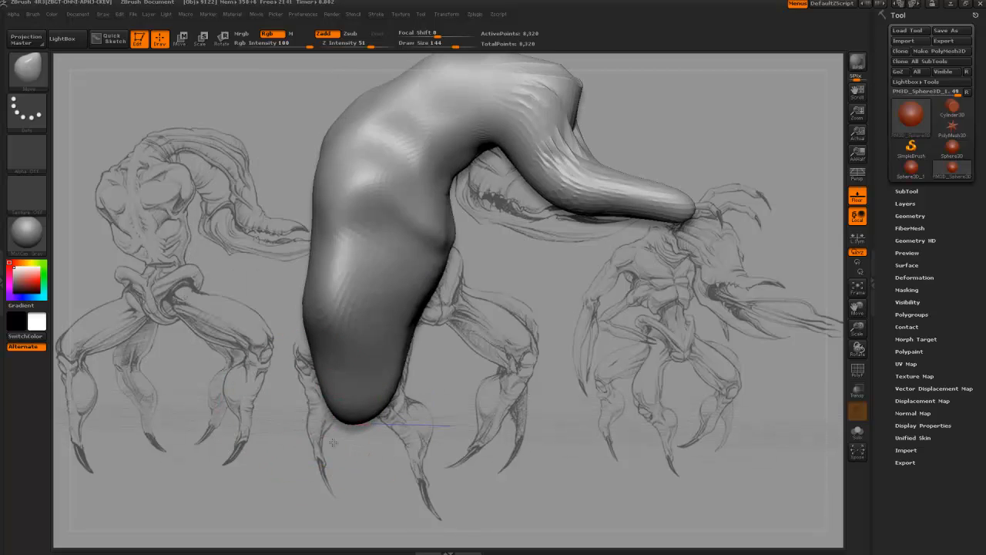
pyautogui.moveTo(333, 442); pyautogui.dragTo(308, 422)
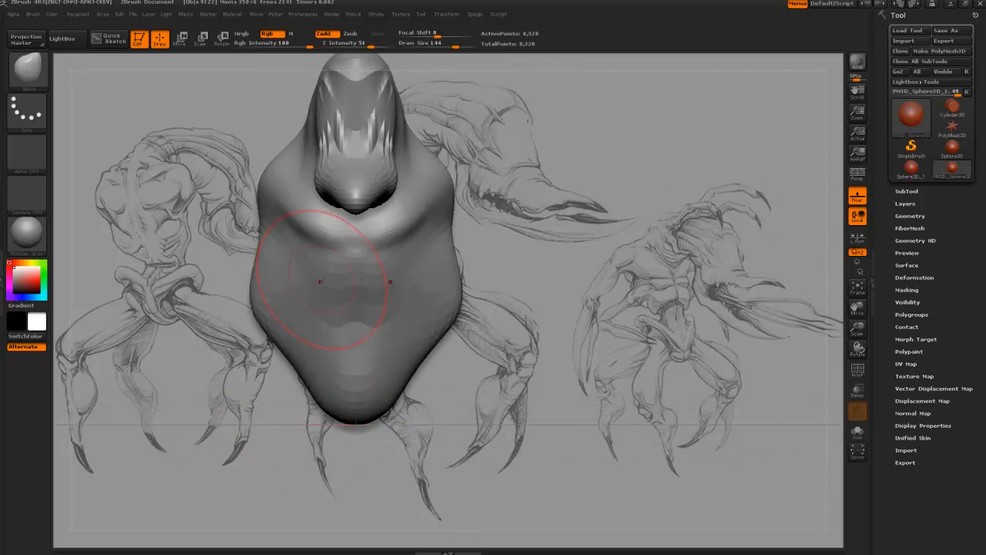
# Step: Remesh the body with DynaMesh at a resolution of 32
pyautogui.click(907, 277)
pyautogui.click(899, 203)
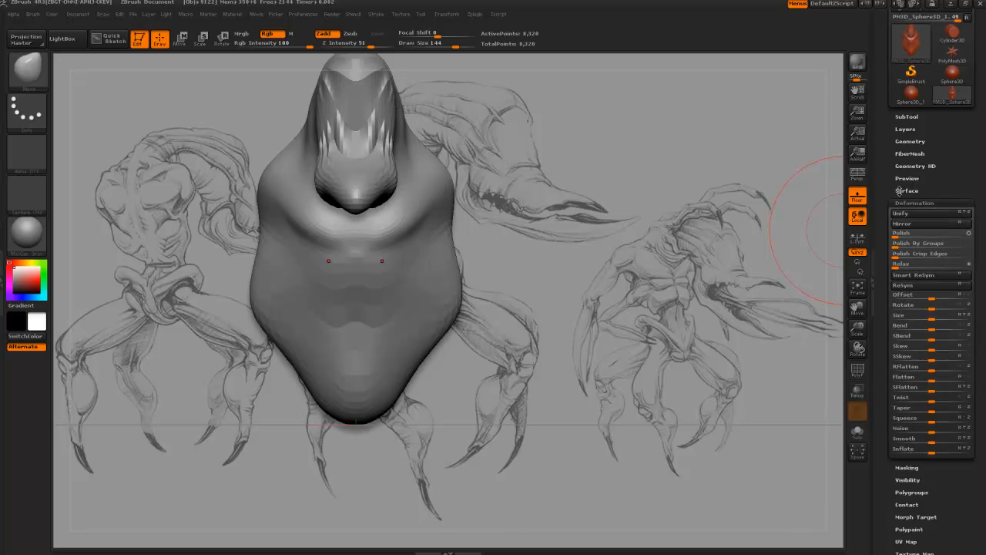
pyautogui.click(908, 142)
pyautogui.moveTo(882, 214); pyautogui.dragTo(880, 161)
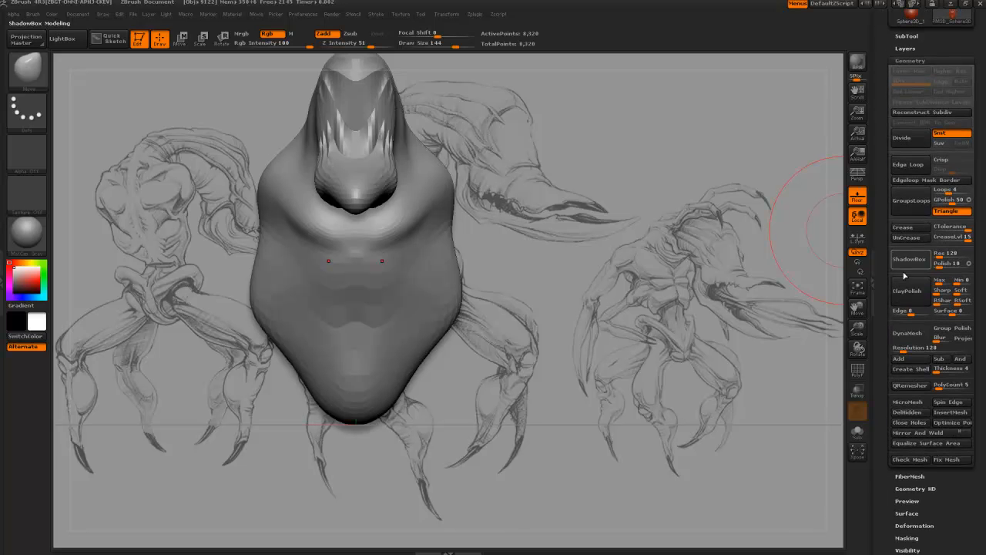
pyautogui.click(907, 334)
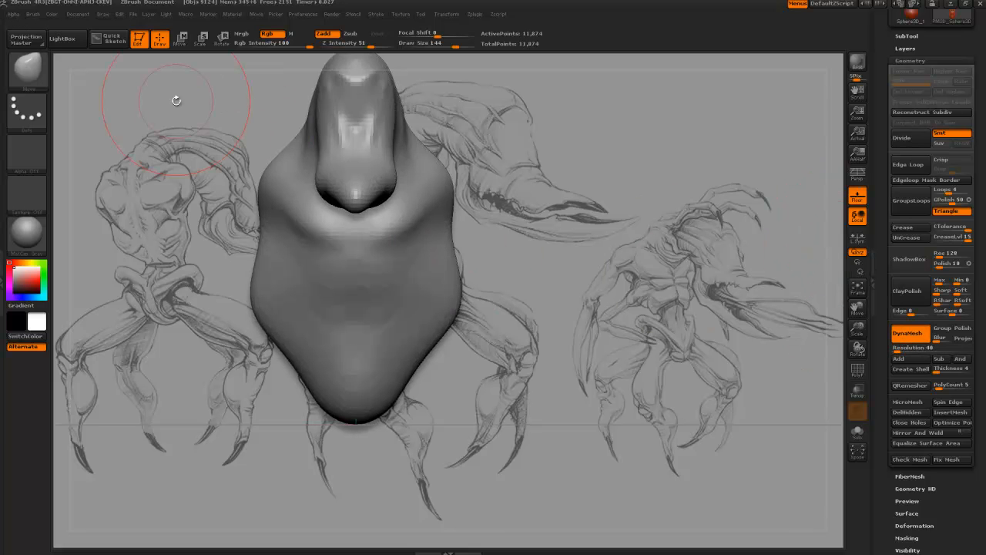
pyautogui.hotkey('ctrl', 'z')
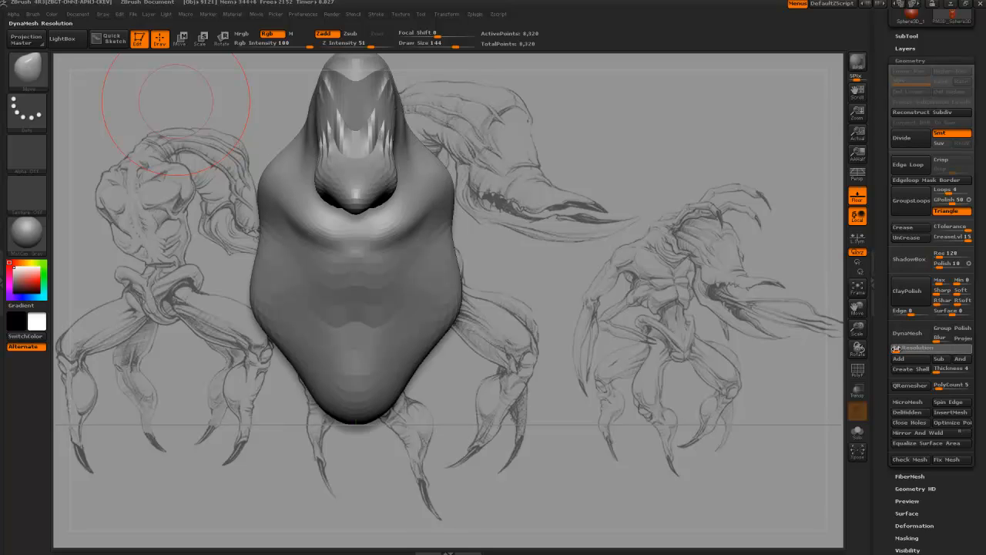
pyautogui.moveTo(896, 348); pyautogui.dragTo(894, 348)
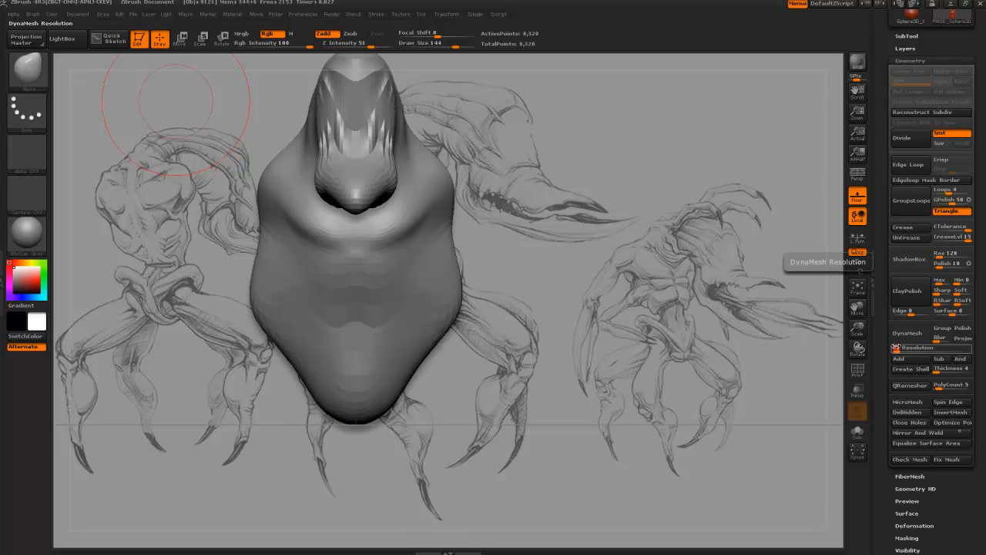
pyautogui.click(907, 332)
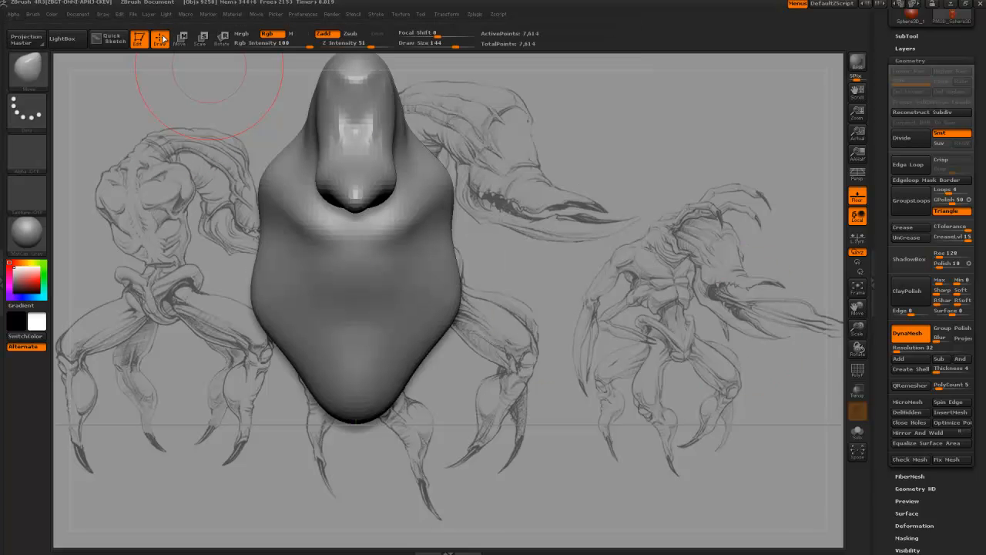
# Step: Push in the sides of the lower torso with a smaller Move brush to form a narrow waist with a blunt end
pyautogui.keyDown('alt'); pyautogui.moveTo(238, 426); pyautogui.dragTo(256, 357); pyautogui.keyUp('alt')
pyautogui.press('[')
pyautogui.press('[')
pyautogui.press('[')
pyautogui.moveTo(343, 337); pyautogui.dragTo(330, 344)
pyautogui.moveTo(324, 310); pyautogui.dragTo(318, 314)
pyautogui.moveTo(279, 333); pyautogui.dragTo(393, 339)
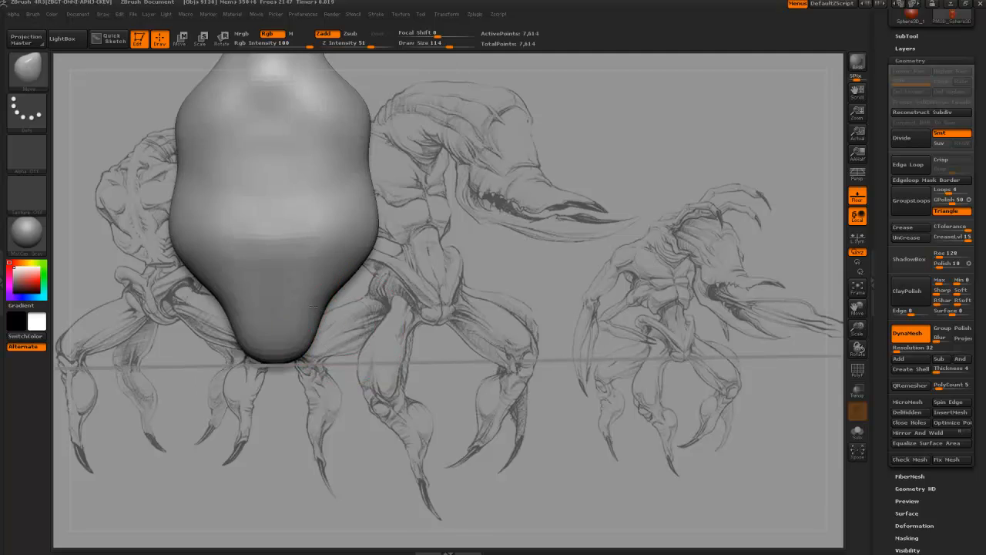
pyautogui.moveTo(334, 310); pyautogui.dragTo(328, 314)
pyautogui.moveTo(369, 331)
pyautogui.mouseDown()
pyautogui.moveTo(301, 332)
pyautogui.moveTo(317, 343)
pyautogui.moveTo(328, 385)
pyautogui.moveTo(316, 397)
pyautogui.moveTo(341, 364)
pyautogui.mouseUp()
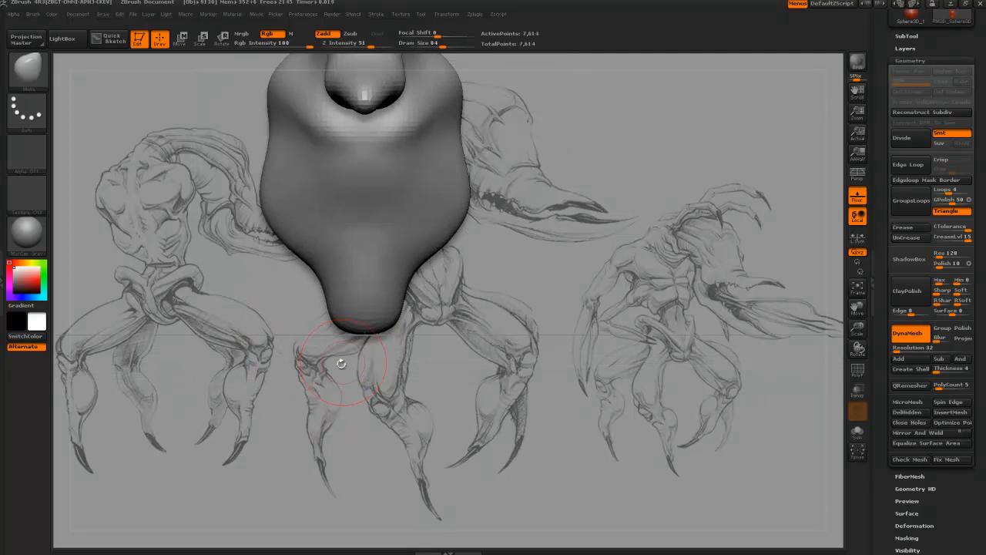
# Step: Pull hips outward on both sides below the waist and draw the base down into a diamond-shaped pelvis
pyautogui.moveTo(337, 326)
pyautogui.mouseDown()
pyautogui.moveTo(365, 351)
pyautogui.moveTo(374, 333)
pyautogui.moveTo(375, 343)
pyautogui.moveTo(361, 344)
pyautogui.moveTo(372, 324)
pyautogui.moveTo(313, 330)
pyautogui.moveTo(311, 304)
pyautogui.mouseUp()
pyautogui.press(']')
pyautogui.press(']')
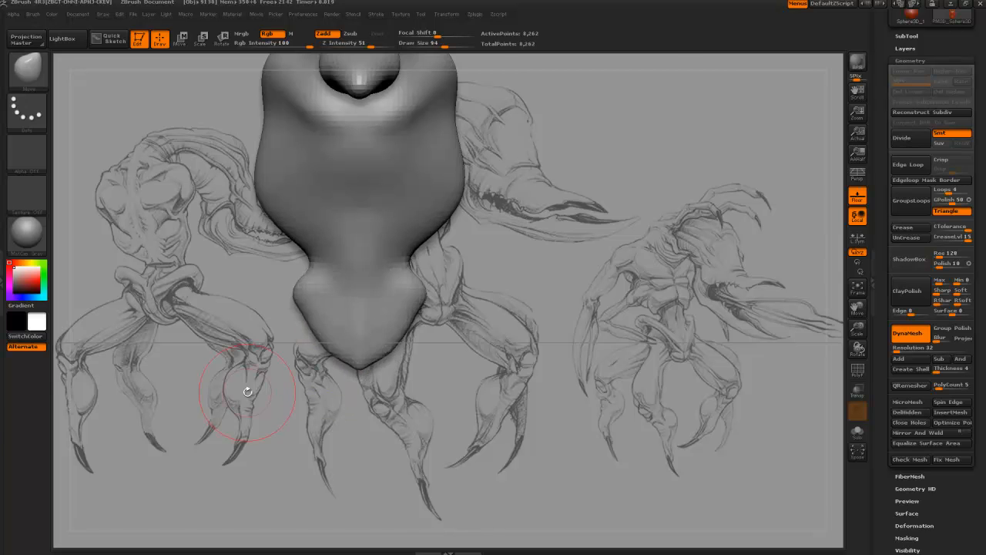
# Step: Extend the pelvis backward from the waist in side view, and fill out and smooth its underside
pyautogui.moveTo(243, 389)
pyautogui.mouseDown()
pyautogui.moveTo(392, 354)
pyautogui.moveTo(442, 372)
pyautogui.moveTo(408, 306)
pyautogui.mouseUp()
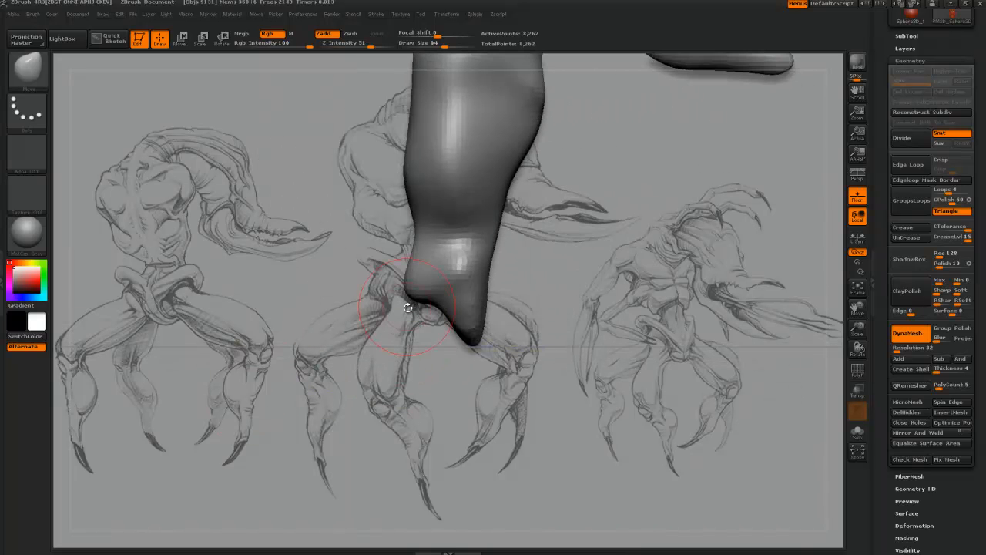
pyautogui.moveTo(436, 271)
pyautogui.mouseDown()
pyautogui.moveTo(396, 286)
pyautogui.moveTo(387, 373)
pyautogui.moveTo(382, 301)
pyautogui.mouseUp()
pyautogui.moveTo(343, 343); pyautogui.dragTo(347, 333)
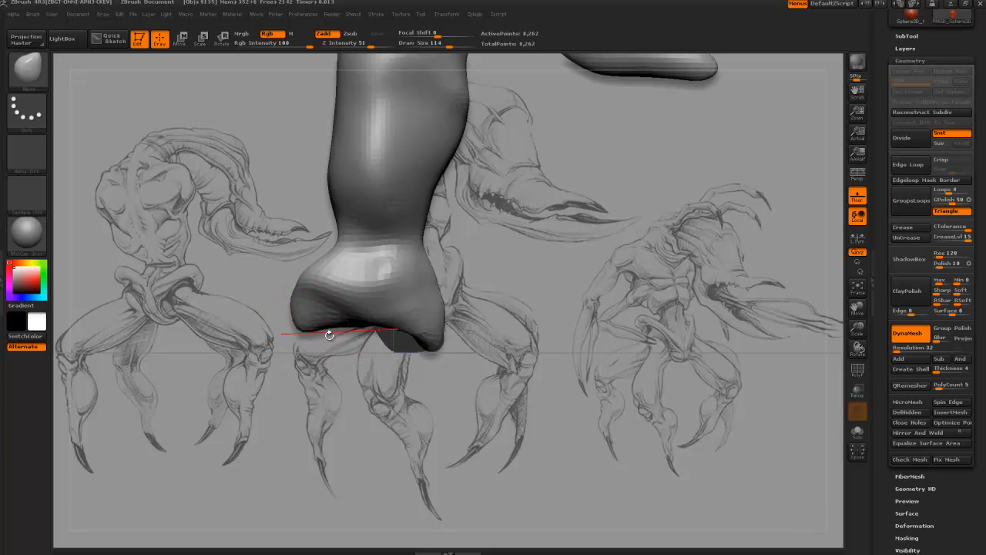
pyautogui.moveTo(329, 335); pyautogui.dragTo(349, 335)
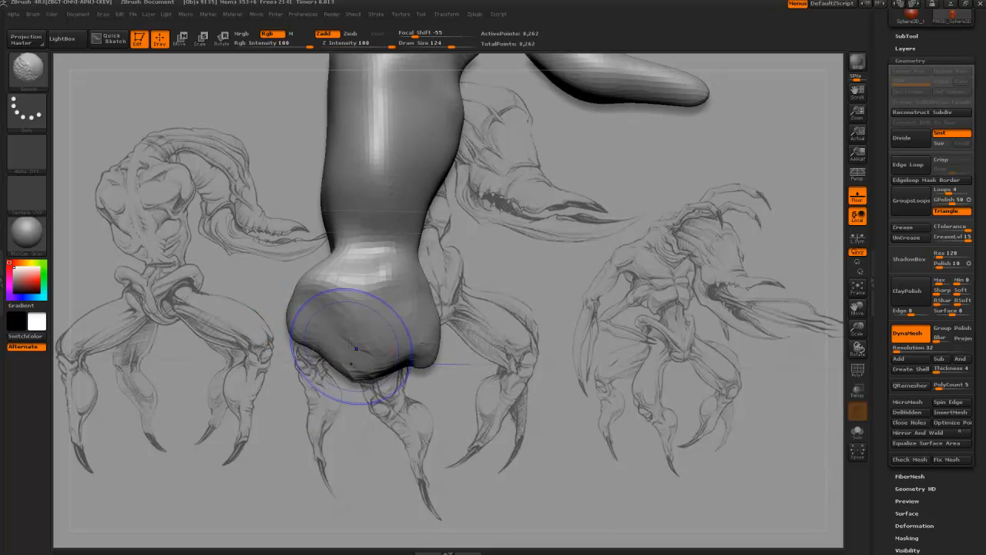
pyautogui.moveTo(376, 362); pyautogui.dragTo(350, 290)
pyautogui.moveTo(460, 386); pyautogui.dragTo(339, 370)
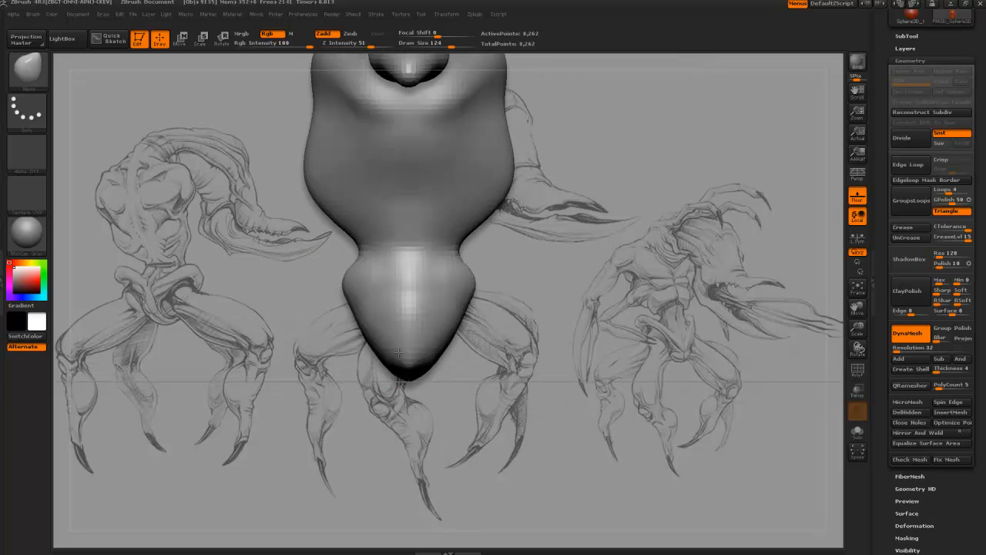
# Step: Refine the pelvis profile by pulling its upper rear outward and its lower front edge down into a corner
pyautogui.moveTo(354, 292); pyautogui.dragTo(332, 276)
pyautogui.moveTo(323, 266)
pyautogui.mouseDown()
pyautogui.moveTo(320, 322)
pyautogui.moveTo(367, 330)
pyautogui.mouseUp()
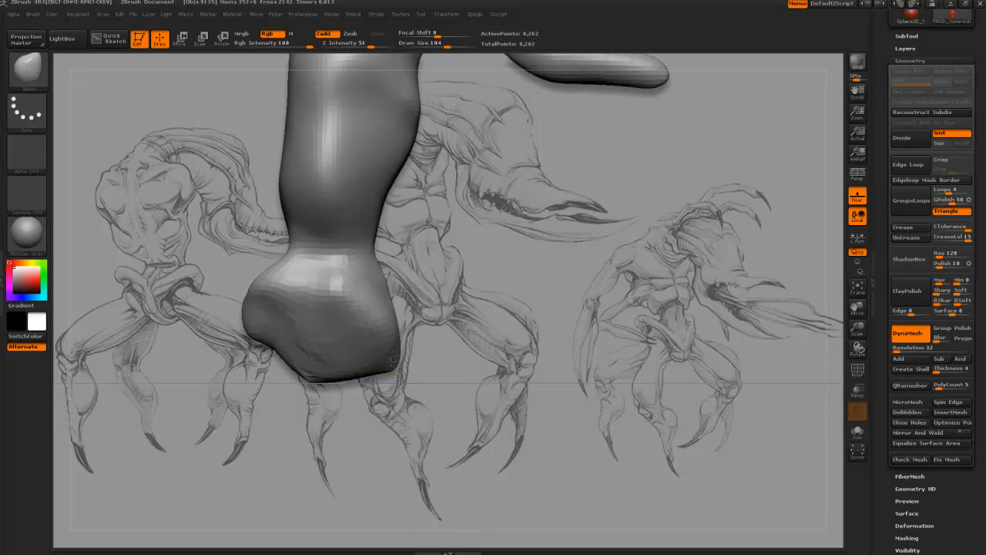
pyautogui.moveTo(365, 304); pyautogui.dragTo(393, 314)
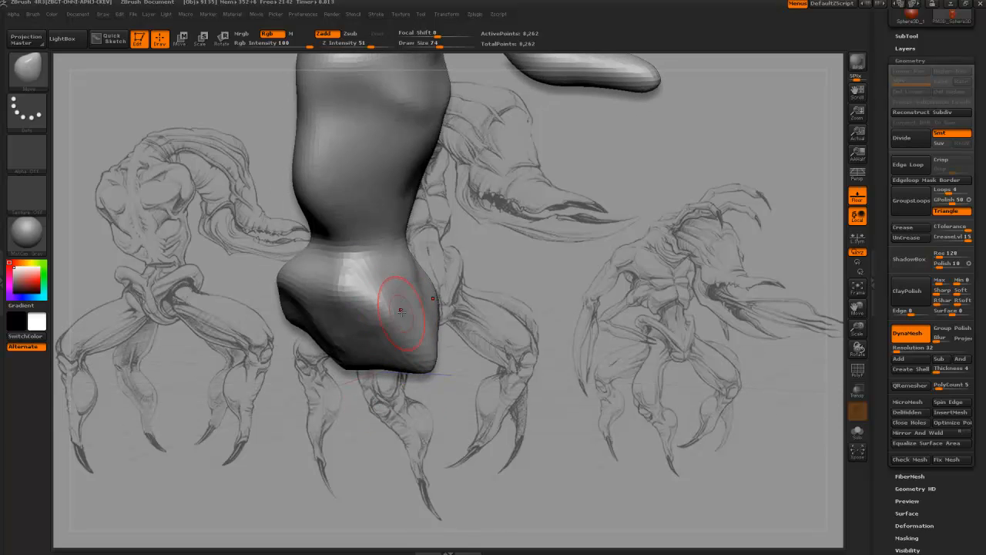
pyautogui.moveTo(389, 384)
pyautogui.mouseDown()
pyautogui.moveTo(280, 295)
pyautogui.moveTo(231, 281)
pyautogui.moveTo(238, 246)
pyautogui.moveTo(228, 221)
pyautogui.moveTo(267, 261)
pyautogui.mouseUp()
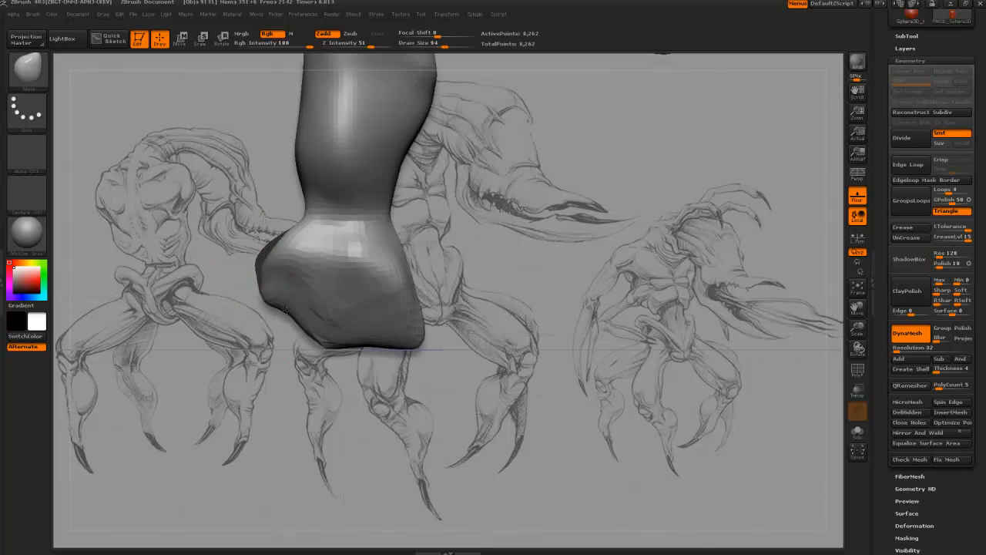
# Step: Reshape the pelvis's lower edge with the Move brush, and remesh the model with DynaMesh
pyautogui.moveTo(287, 309)
pyautogui.mouseDown()
pyautogui.moveTo(274, 339)
pyautogui.moveTo(368, 359)
pyautogui.moveTo(377, 372)
pyautogui.mouseUp()
pyautogui.press('[')
pyautogui.moveTo(314, 354); pyautogui.dragTo(303, 363)
pyautogui.moveTo(406, 409)
pyautogui.mouseDown()
pyautogui.moveTo(373, 393)
pyautogui.moveTo(352, 406)
pyautogui.moveTo(331, 383)
pyautogui.mouseUp()
pyautogui.moveTo(282, 418)
pyautogui.keyDown('ctrl'); pyautogui.mouseDown()
pyautogui.moveTo(280, 429)
pyautogui.moveTo(275, 401)
pyautogui.moveTo(279, 422)
pyautogui.moveTo(293, 362)
pyautogui.moveTo(257, 294)
pyautogui.moveTo(412, 282)
pyautogui.moveTo(354, 266)
pyautogui.moveTo(382, 252)
pyautogui.moveTo(507, 359)
pyautogui.mouseUp(); pyautogui.keyUp('ctrl')
# Step: Switch to the SnakeHook brush and pull short, pointed leg stubs out of the pelvis corners
pyautogui.press('b')
pyautogui.press('s')
pyautogui.press('h')
pyautogui.moveTo(309, 408); pyautogui.dragTo(369, 414)
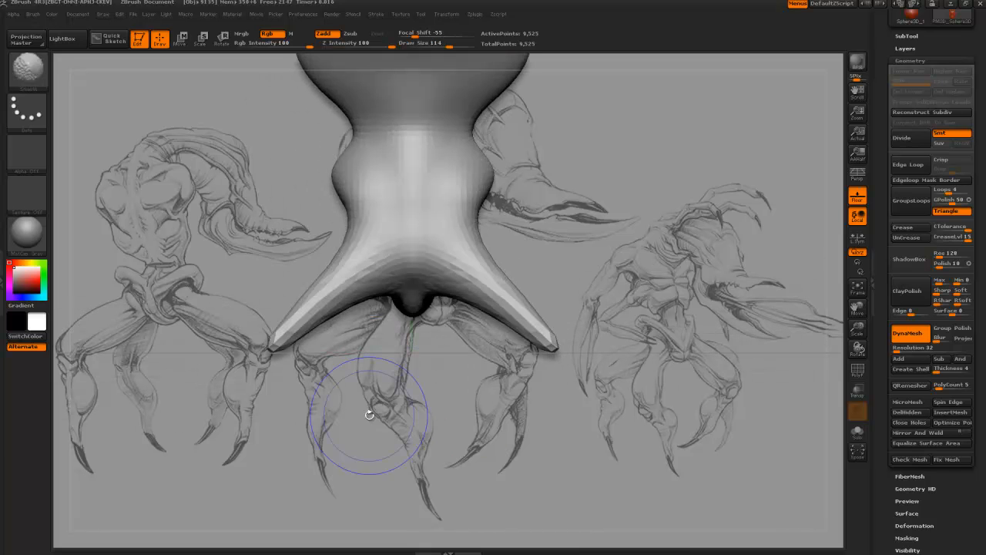
pyautogui.moveTo(226, 286)
pyautogui.mouseDown()
pyautogui.moveTo(264, 231)
pyautogui.moveTo(309, 201)
pyautogui.moveTo(248, 279)
pyautogui.moveTo(260, 325)
pyautogui.mouseUp()
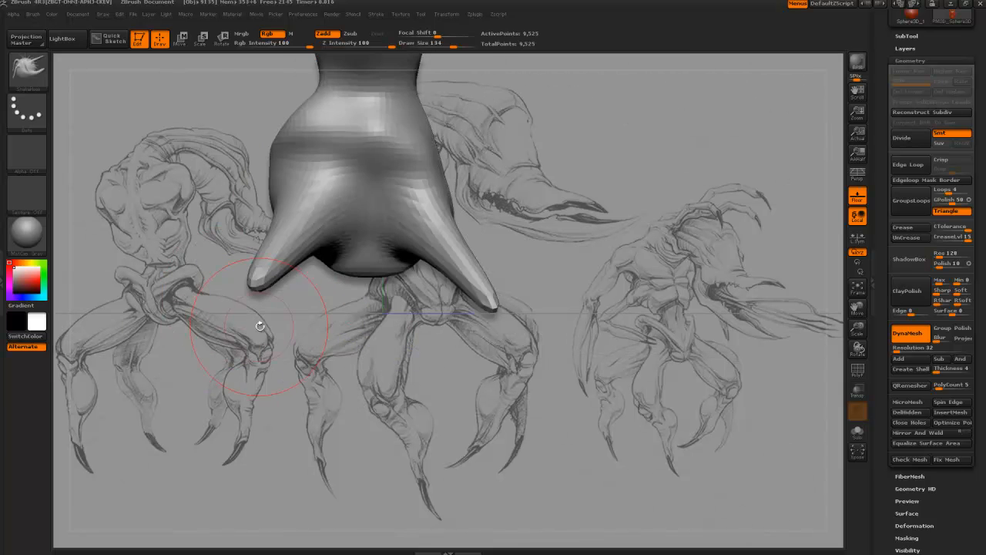
# Step: Draw the stubs out into four long, thin legs reaching down from the pelvis with the SnakeHook brush
pyautogui.press('b')
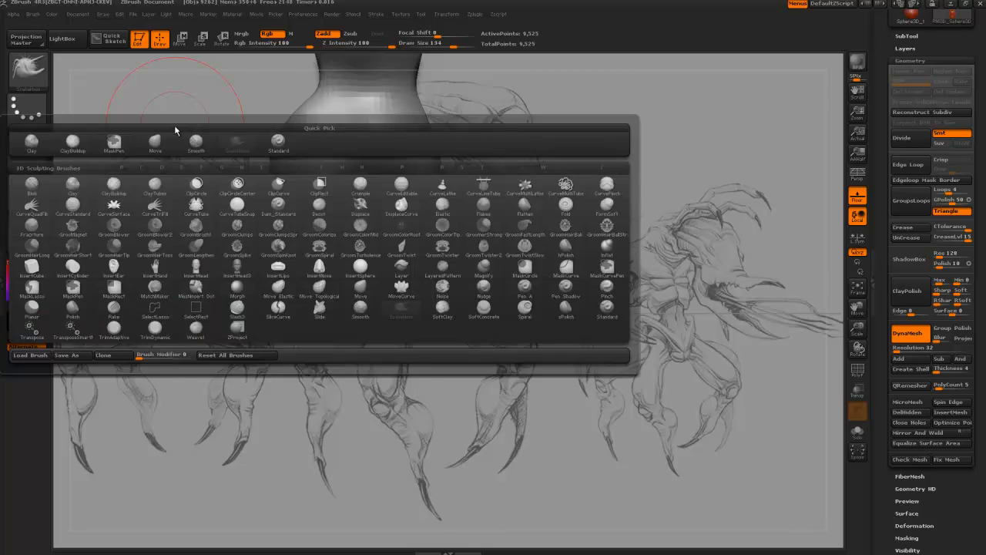
pyautogui.moveTo(452, 325)
pyautogui.mouseDown()
pyautogui.moveTo(247, 395)
pyautogui.moveTo(247, 319)
pyautogui.moveTo(290, 344)
pyautogui.moveTo(287, 297)
pyautogui.moveTo(259, 440)
pyautogui.mouseUp()
pyautogui.moveTo(316, 291)
pyautogui.mouseDown()
pyautogui.moveTo(304, 299)
pyautogui.moveTo(308, 310)
pyautogui.moveTo(246, 273)
pyautogui.moveTo(210, 311)
pyautogui.moveTo(165, 304)
pyautogui.moveTo(181, 297)
pyautogui.mouseUp()
pyautogui.hotkey('ctrl', 'z')
pyautogui.moveTo(222, 273)
pyautogui.keyDown('shift'); pyautogui.mouseDown()
pyautogui.moveTo(167, 312)
pyautogui.moveTo(331, 301)
pyautogui.moveTo(409, 282)
pyautogui.moveTo(408, 264)
pyautogui.moveTo(422, 398)
pyautogui.moveTo(441, 443)
pyautogui.mouseUp(); pyautogui.keyUp('shift')
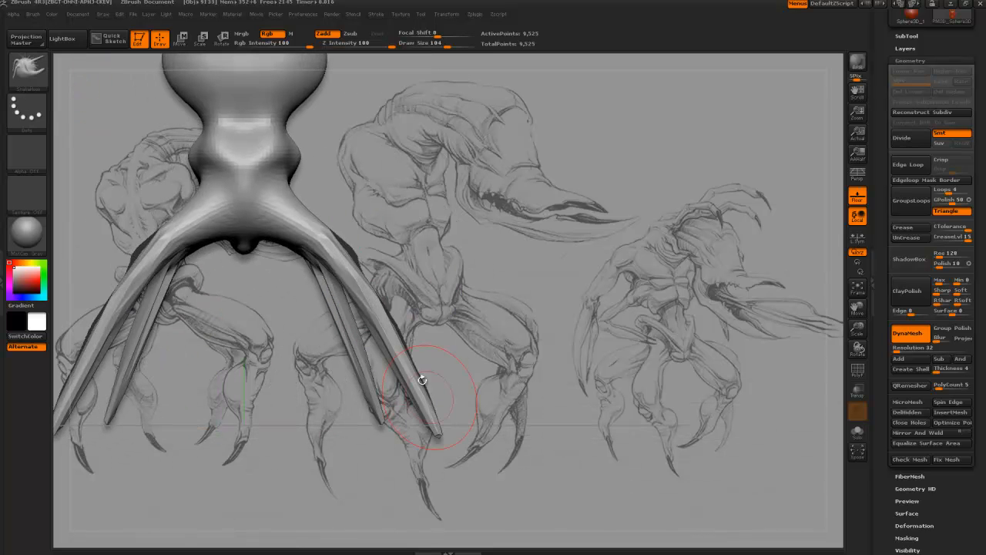
# Step: Remesh the stretched legs with DynaMesh and thicken the first pair using an enlarged Inflat brush
pyautogui.press('b')
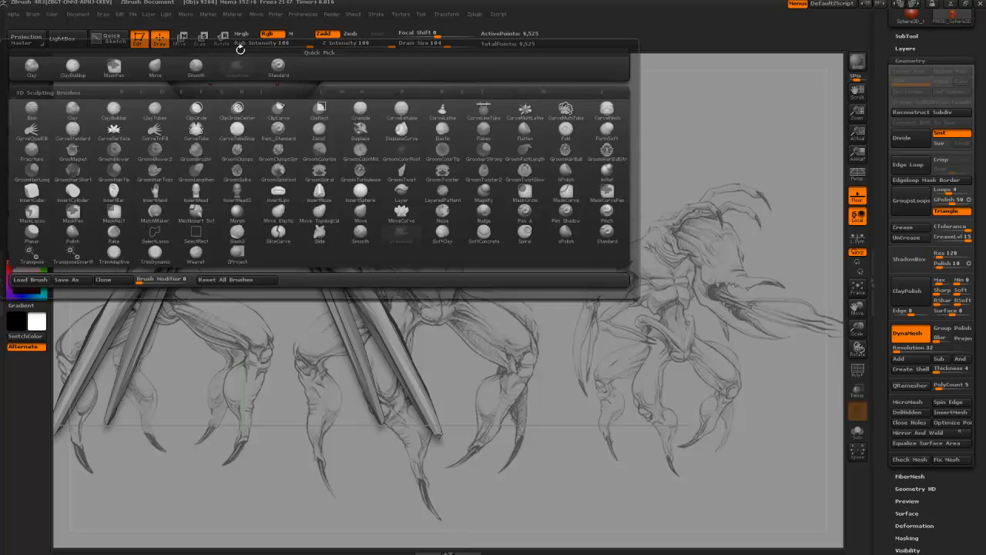
pyautogui.press('i')
pyautogui.press('n')
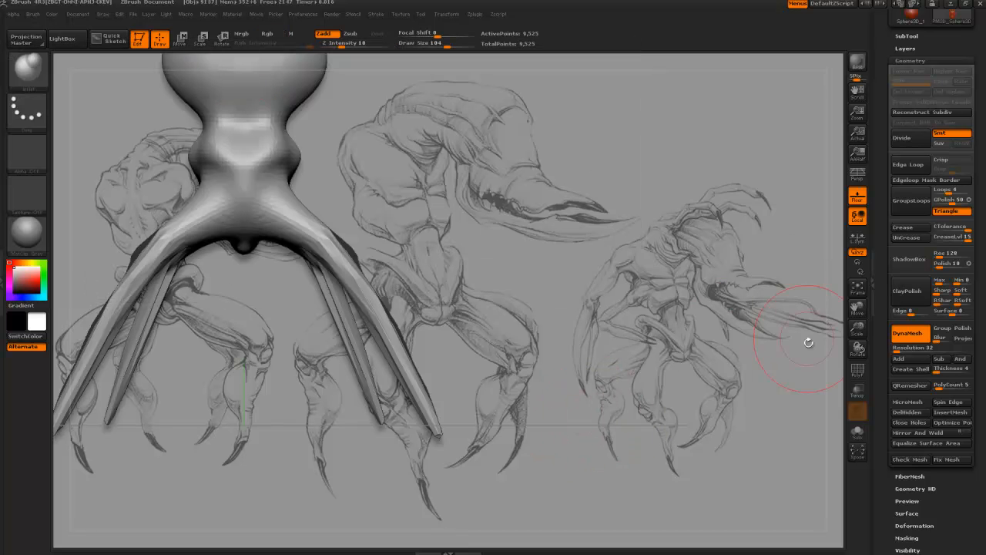
pyautogui.keyDown('ctrl'); pyautogui.moveTo(567, 344); pyautogui.dragTo(505, 435); pyautogui.keyUp('ctrl')
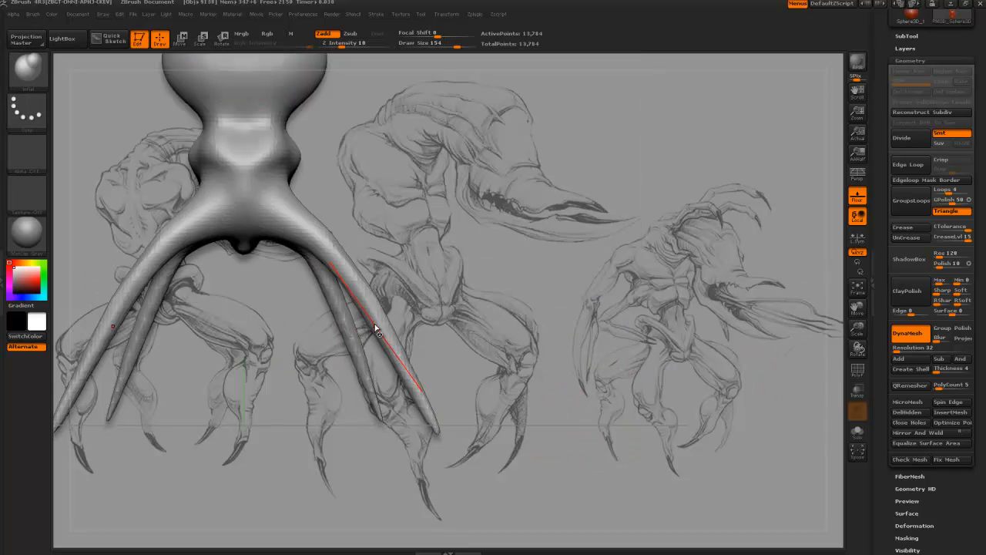
pyautogui.press(']')
pyautogui.moveTo(375, 322)
pyautogui.mouseDown()
pyautogui.moveTo(402, 382)
pyautogui.moveTo(399, 374)
pyautogui.mouseUp()
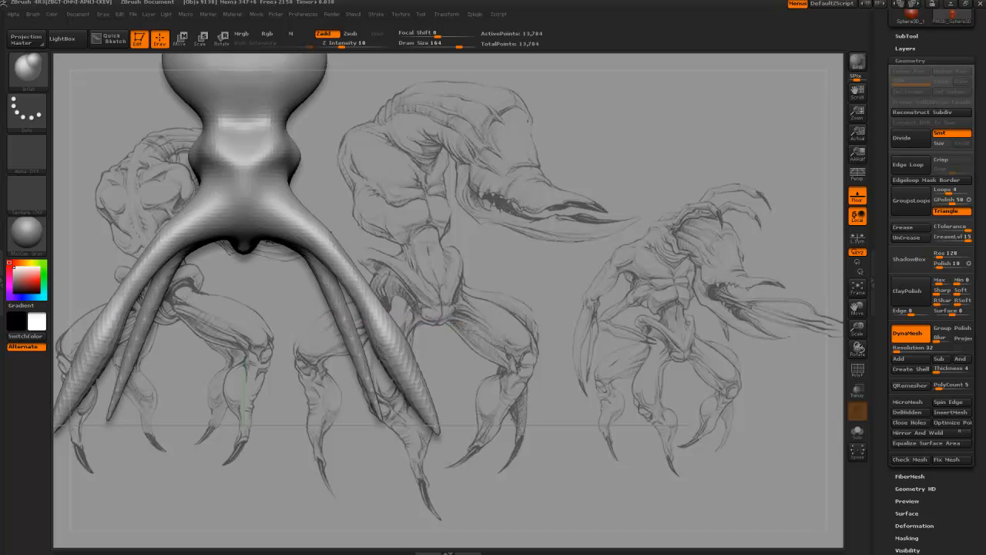
# Step: Inflate the remaining legs from several angles so both pairs gain fuller, tapering volume
pyautogui.moveTo(385, 288); pyautogui.dragTo(351, 284)
pyautogui.moveTo(372, 297)
pyautogui.mouseDown()
pyautogui.moveTo(353, 235)
pyautogui.moveTo(368, 291)
pyautogui.mouseUp()
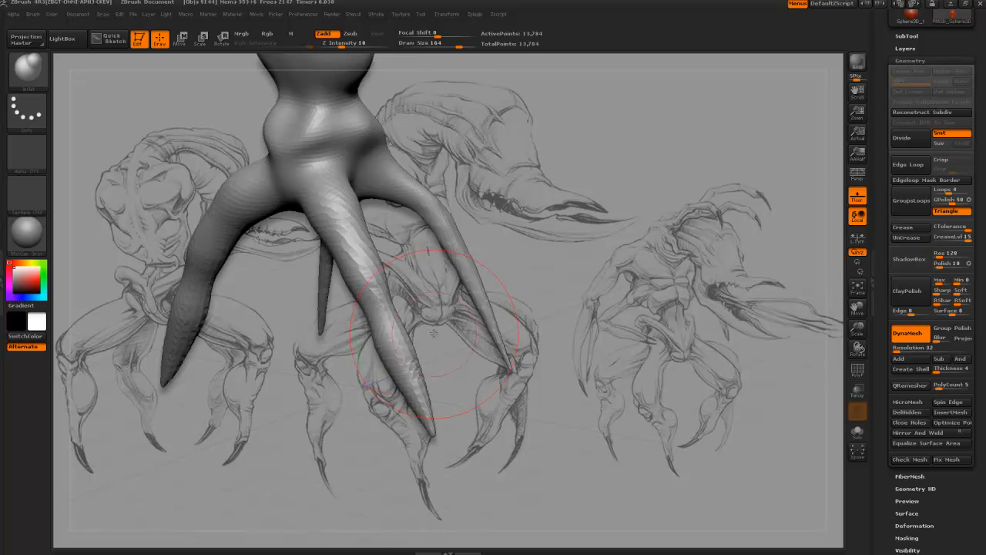
pyautogui.moveTo(433, 332); pyautogui.dragTo(472, 289)
pyautogui.moveTo(424, 246)
pyautogui.mouseDown()
pyautogui.moveTo(462, 332)
pyautogui.moveTo(472, 410)
pyautogui.mouseUp()
pyautogui.moveTo(529, 396)
pyautogui.keyDown('shift'); pyautogui.mouseDown()
pyautogui.moveTo(435, 416)
pyautogui.moveTo(444, 383)
pyautogui.mouseUp(); pyautogui.keyUp('shift')
pyautogui.moveTo(480, 291); pyautogui.dragTo(481, 277)
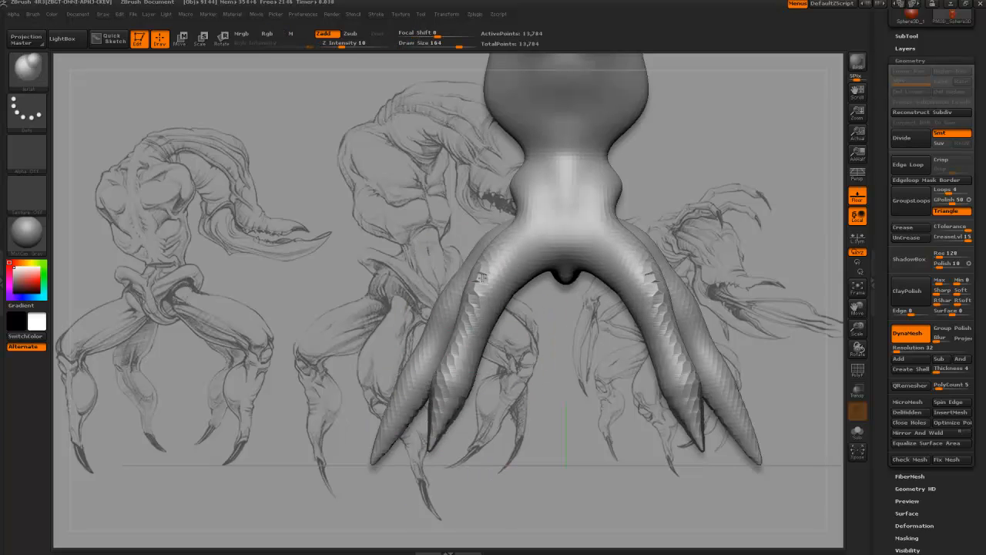
# Step: Switch to a large Move brush and pull the tips of the nearer leg pair further down
pyautogui.press('b')
pyautogui.press('m')
pyautogui.press('v')
pyautogui.keyDown('alt'); pyautogui.moveTo(331, 231); pyautogui.dragTo(313, 164); pyautogui.keyUp('alt')
pyautogui.moveTo(413, 388); pyautogui.dragTo(399, 456)
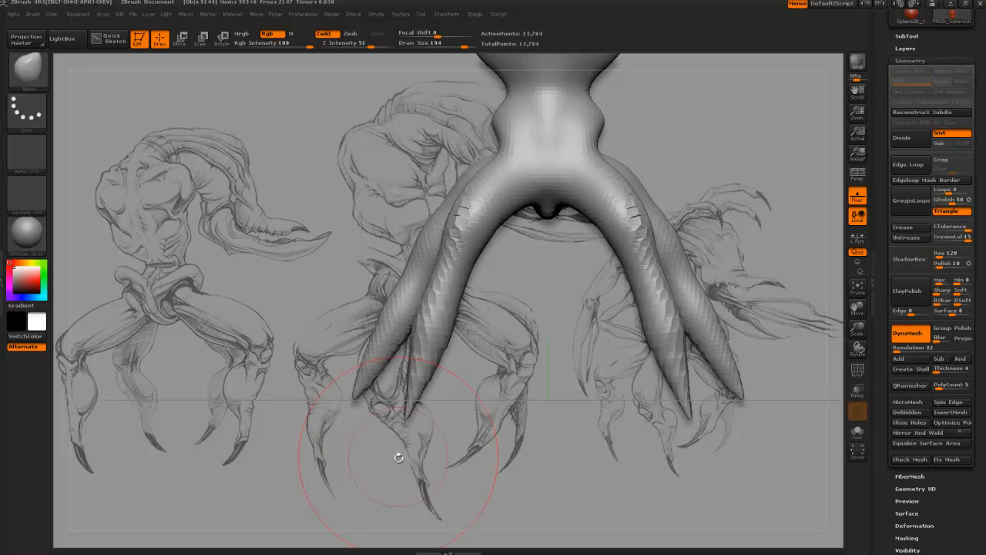
# Step: Push the legs outward below the hips with resized Move strokes so they arch away from the pelvis
pyautogui.press('b')
pyautogui.press('c')
pyautogui.press('b')
pyautogui.moveTo(409, 397); pyautogui.dragTo(416, 412)
pyautogui.moveTo(631, 385)
pyautogui.mouseDown()
pyautogui.moveTo(442, 380)
pyautogui.moveTo(443, 406)
pyautogui.moveTo(427, 418)
pyautogui.moveTo(438, 394)
pyautogui.mouseUp()
pyautogui.press('[')
pyautogui.press('[')
pyautogui.moveTo(428, 368); pyautogui.dragTo(433, 367)
pyautogui.press(']')
pyautogui.moveTo(390, 282); pyautogui.dragTo(399, 268)
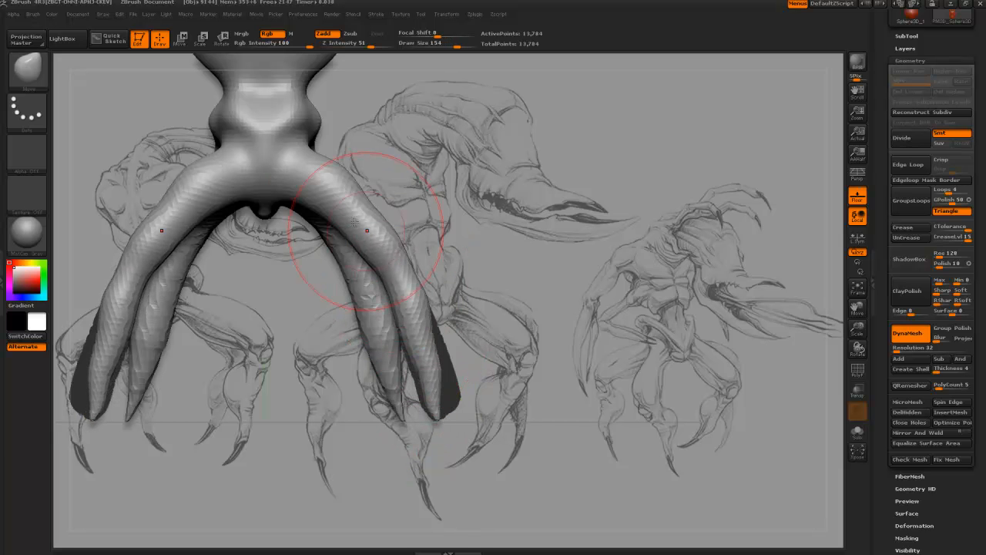
# Step: Bend the legs at knee height with the Move brush, leaving the lower legs hanging nearly vertical
pyautogui.moveTo(493, 253); pyautogui.dragTo(429, 252)
pyautogui.moveTo(425, 284); pyautogui.dragTo(435, 289)
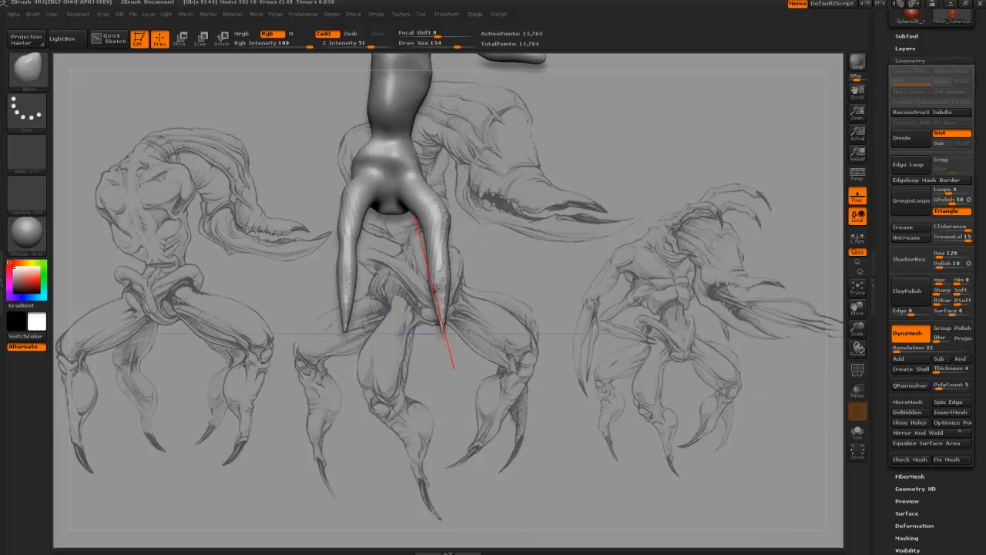
pyautogui.moveTo(526, 313)
pyautogui.mouseDown()
pyautogui.moveTo(480, 375)
pyautogui.moveTo(458, 356)
pyautogui.moveTo(325, 353)
pyautogui.moveTo(278, 324)
pyautogui.moveTo(270, 307)
pyautogui.mouseUp()
pyautogui.moveTo(202, 342)
pyautogui.mouseDown()
pyautogui.moveTo(356, 339)
pyautogui.moveTo(362, 308)
pyautogui.moveTo(321, 300)
pyautogui.moveTo(419, 326)
pyautogui.moveTo(407, 299)
pyautogui.moveTo(312, 308)
pyautogui.moveTo(295, 327)
pyautogui.mouseUp()
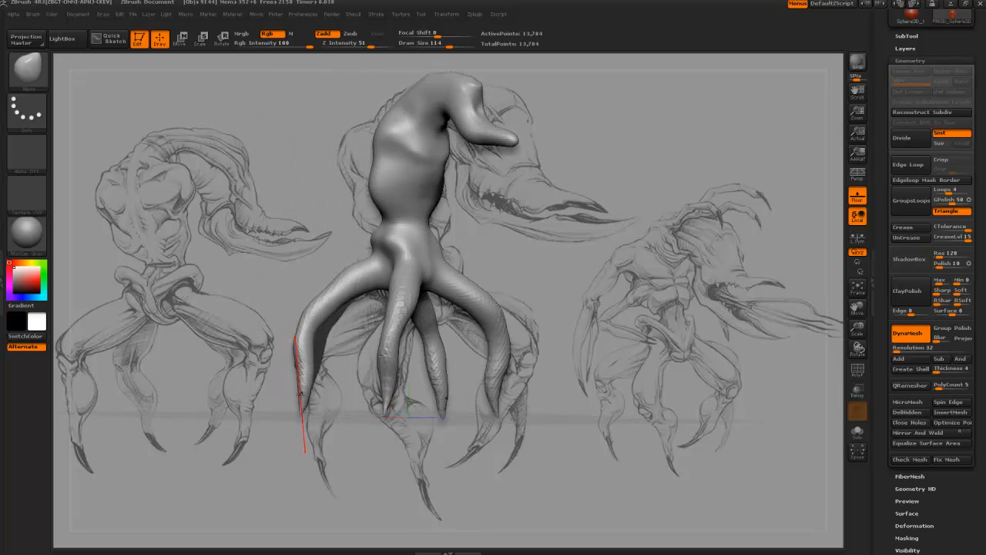
pyautogui.moveTo(312, 383)
pyautogui.mouseDown()
pyautogui.moveTo(339, 365)
pyautogui.moveTo(326, 378)
pyautogui.mouseUp()
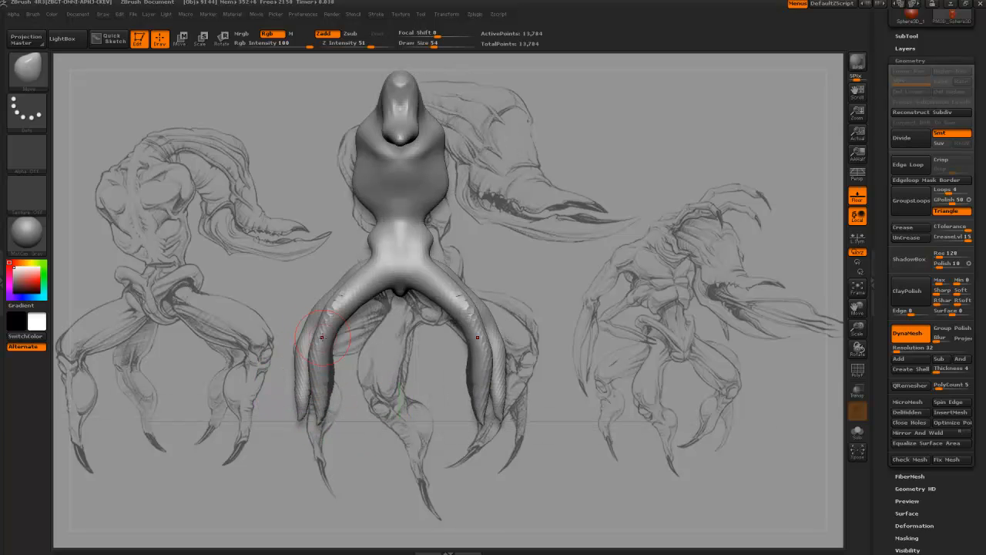
# Step: Refine the knee bends and straighten the lower legs from oblique and side views with the Move brush
pyautogui.moveTo(275, 336)
pyautogui.mouseDown()
pyautogui.moveTo(354, 339)
pyautogui.moveTo(312, 351)
pyautogui.moveTo(332, 347)
pyautogui.moveTo(340, 311)
pyautogui.moveTo(325, 299)
pyautogui.moveTo(248, 365)
pyautogui.mouseUp()
pyautogui.press(']')
pyautogui.press(']')
pyautogui.press(']')
pyautogui.press(']')
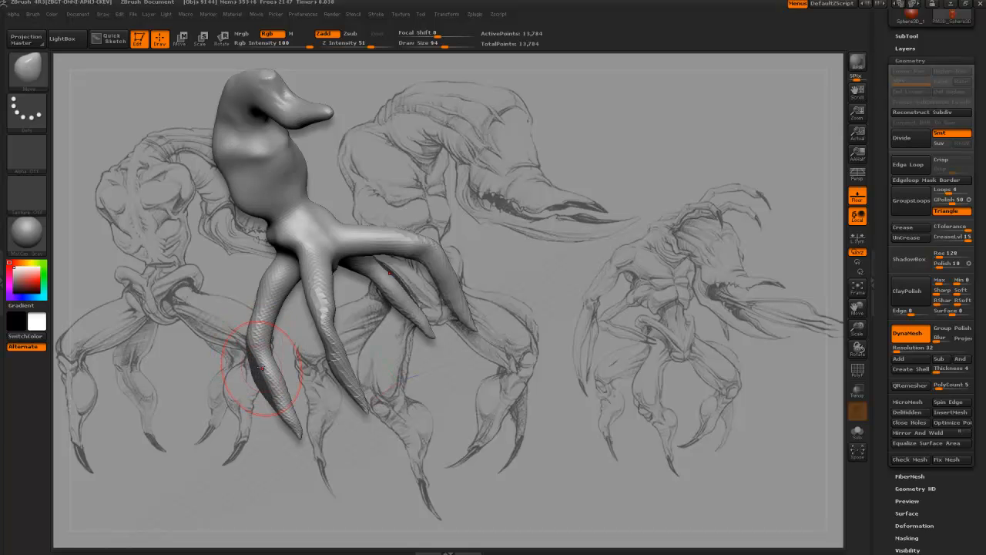
pyautogui.moveTo(256, 356)
pyautogui.mouseDown()
pyautogui.moveTo(274, 376)
pyautogui.moveTo(301, 359)
pyautogui.moveTo(293, 419)
pyautogui.moveTo(270, 432)
pyautogui.mouseUp()
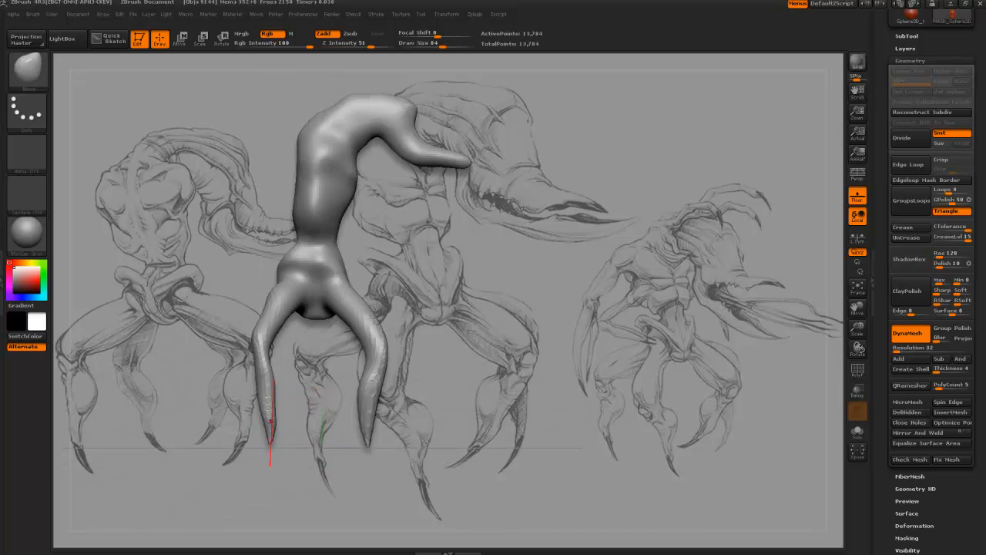
# Step: Isolate the lower rear legs with an inverted mask and rotate them at the knee using Transpose
pyautogui.keyDown('ctrl'); pyautogui.moveTo(285, 467); pyautogui.dragTo(227, 337); pyautogui.keyUp('ctrl')
pyautogui.hotkey('ctrl', 'z')
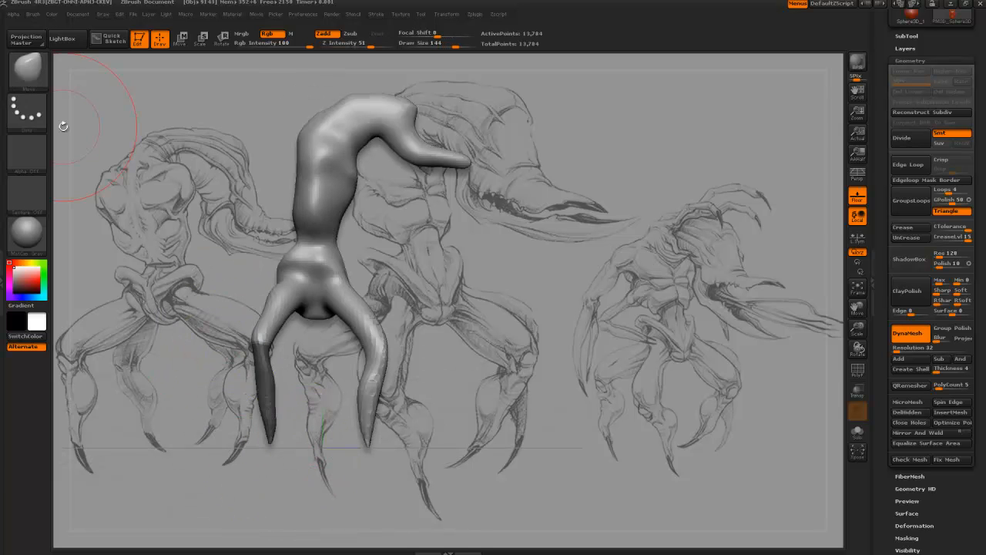
pyautogui.keyDown('ctrl'); pyautogui.click(193, 296); pyautogui.keyUp('ctrl')
pyautogui.press('r')
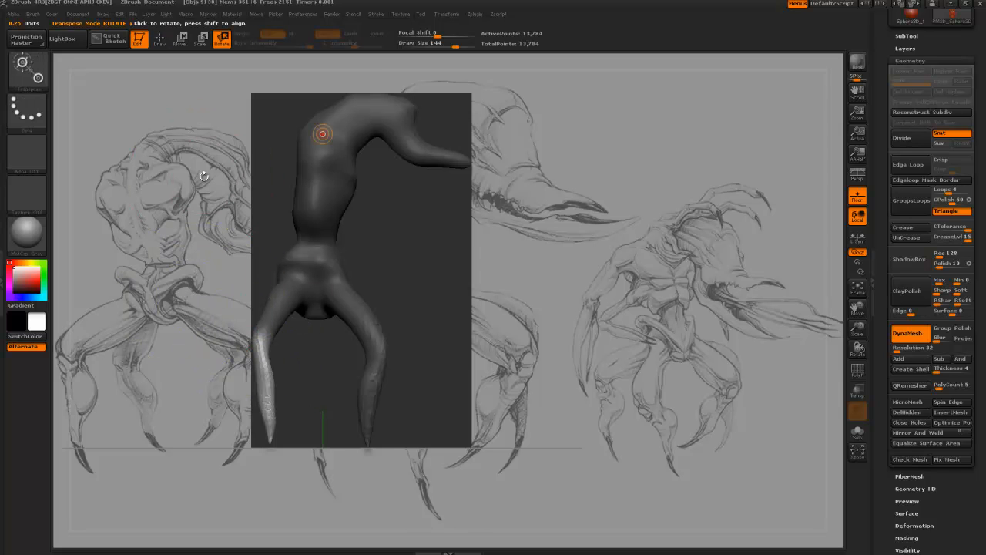
pyautogui.moveTo(262, 339)
pyautogui.mouseDown()
pyautogui.moveTo(270, 424)
pyautogui.moveTo(261, 422)
pyautogui.moveTo(291, 416)
pyautogui.mouseUp()
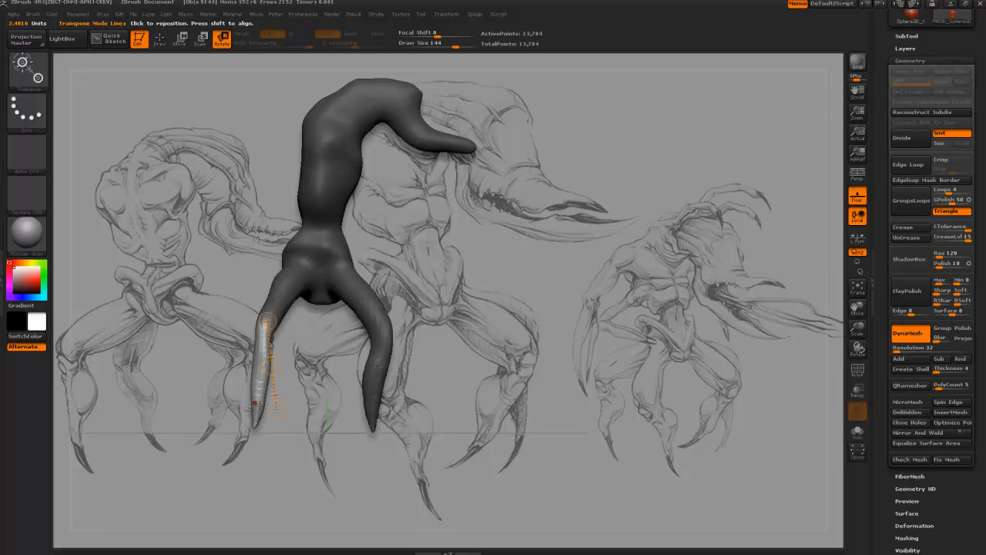
pyautogui.moveTo(235, 393); pyautogui.dragTo(128, 131)
# Step: Return to the Move brush and pull the upper back and chest out into a broader, rounder rib cage
pyautogui.press('b')
pyautogui.press('m')
pyautogui.press('v')
pyautogui.moveTo(218, 224)
pyautogui.keyDown('alt'); pyautogui.mouseDown()
pyautogui.moveTo(237, 176)
pyautogui.moveTo(251, 217)
pyautogui.mouseUp(); pyautogui.keyUp('alt')
pyautogui.moveTo(305, 183); pyautogui.dragTo(297, 178)
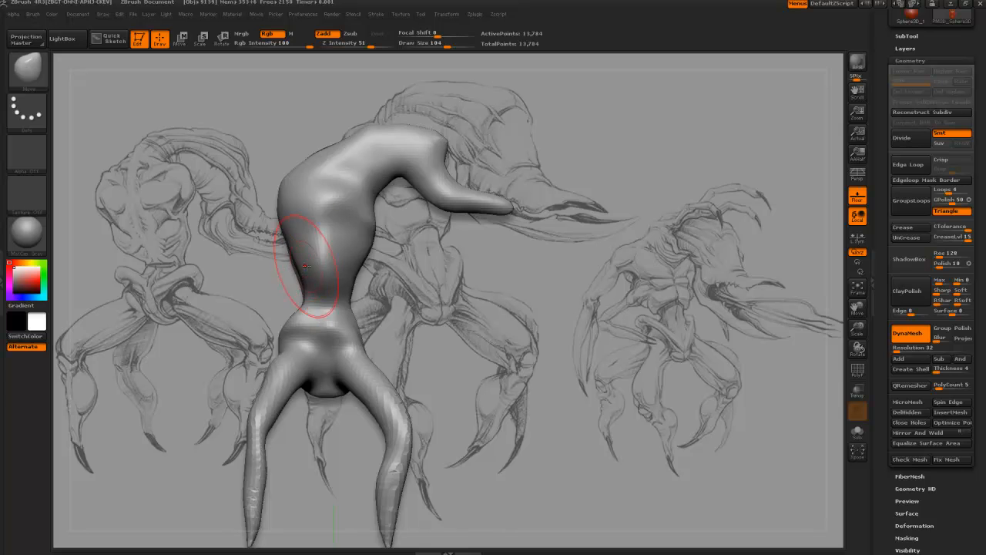
pyautogui.moveTo(283, 178)
pyautogui.mouseDown()
pyautogui.moveTo(245, 227)
pyautogui.moveTo(257, 234)
pyautogui.moveTo(258, 221)
pyautogui.moveTo(238, 213)
pyautogui.moveTo(339, 225)
pyautogui.mouseUp()
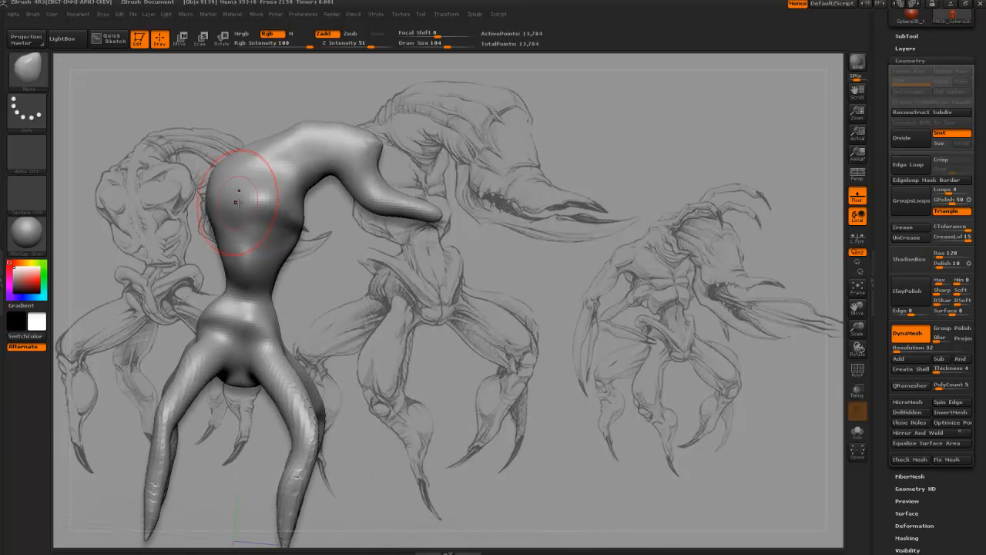
# Step: Widen and square the shoulders above the narrow waist with a smaller Move brush
pyautogui.moveTo(185, 215)
pyautogui.mouseDown()
pyautogui.moveTo(259, 231)
pyautogui.moveTo(268, 199)
pyautogui.moveTo(262, 214)
pyautogui.moveTo(298, 211)
pyautogui.moveTo(350, 300)
pyautogui.mouseUp()
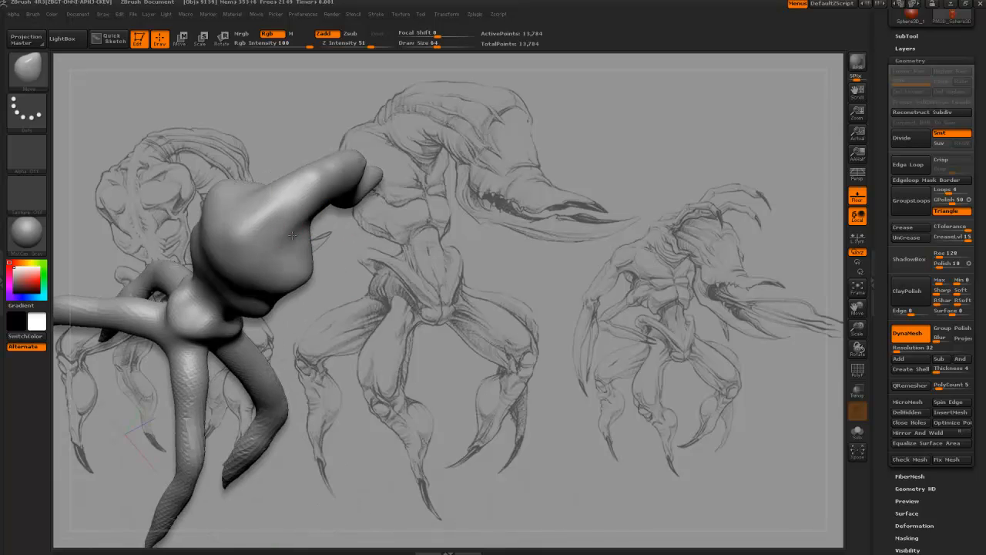
pyautogui.moveTo(292, 235)
pyautogui.mouseDown()
pyautogui.moveTo(232, 268)
pyautogui.moveTo(255, 233)
pyautogui.moveTo(249, 238)
pyautogui.moveTo(275, 248)
pyautogui.moveTo(295, 285)
pyautogui.moveTo(266, 218)
pyautogui.moveTo(258, 227)
pyautogui.mouseUp()
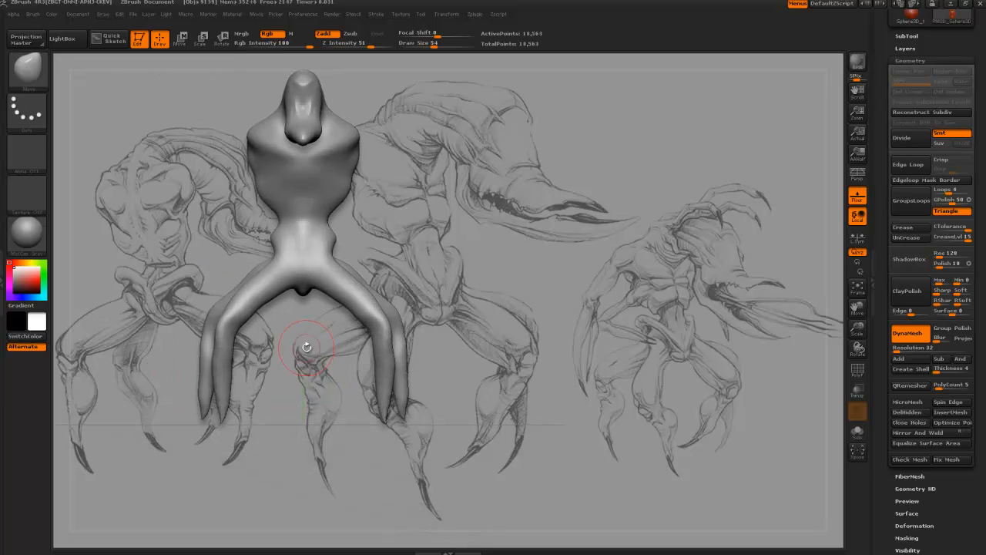
pyautogui.moveTo(306, 348)
pyautogui.mouseDown()
pyautogui.moveTo(304, 336)
pyautogui.moveTo(311, 376)
pyautogui.moveTo(333, 286)
pyautogui.mouseUp()
pyautogui.press('b')
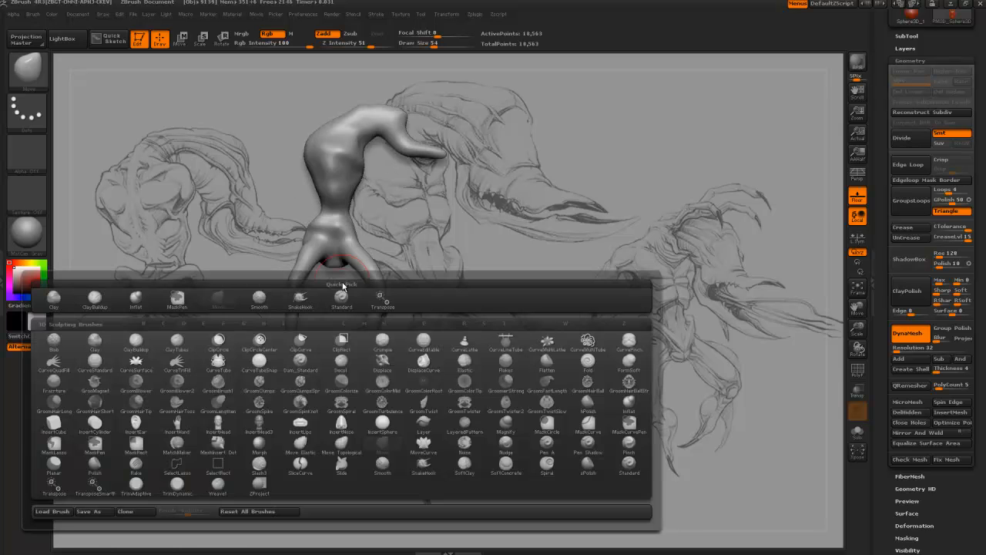
pyautogui.click(342, 339)
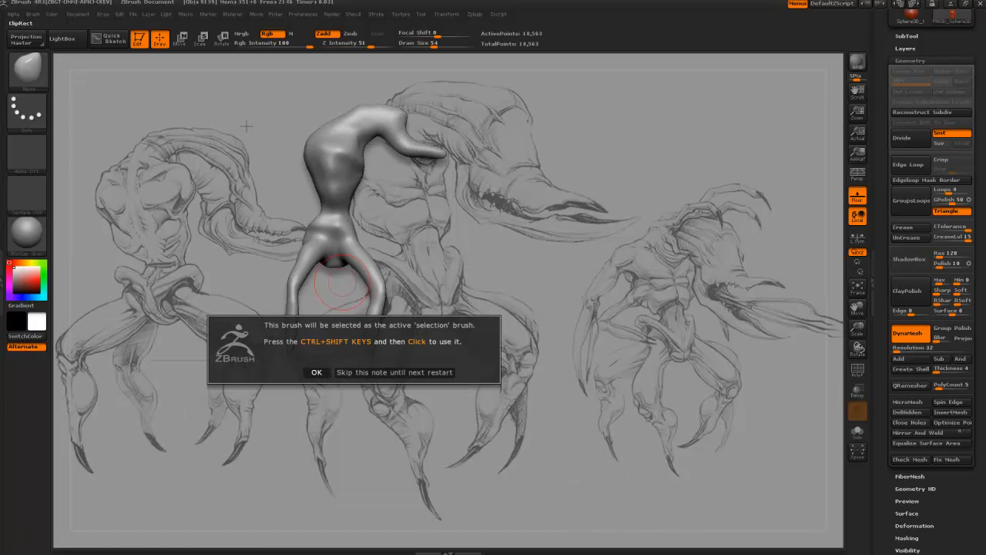
pyautogui.press('Return')
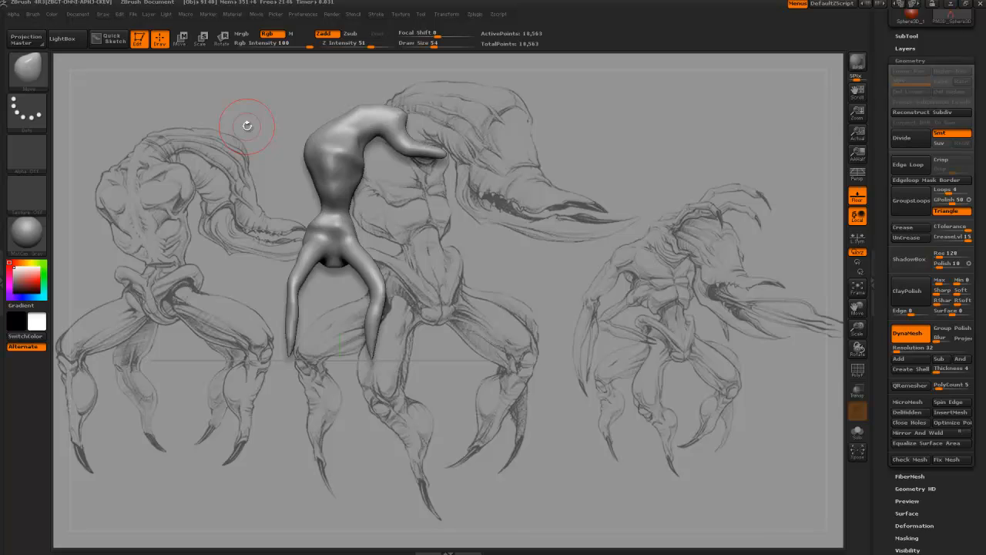
pyautogui.press('b')
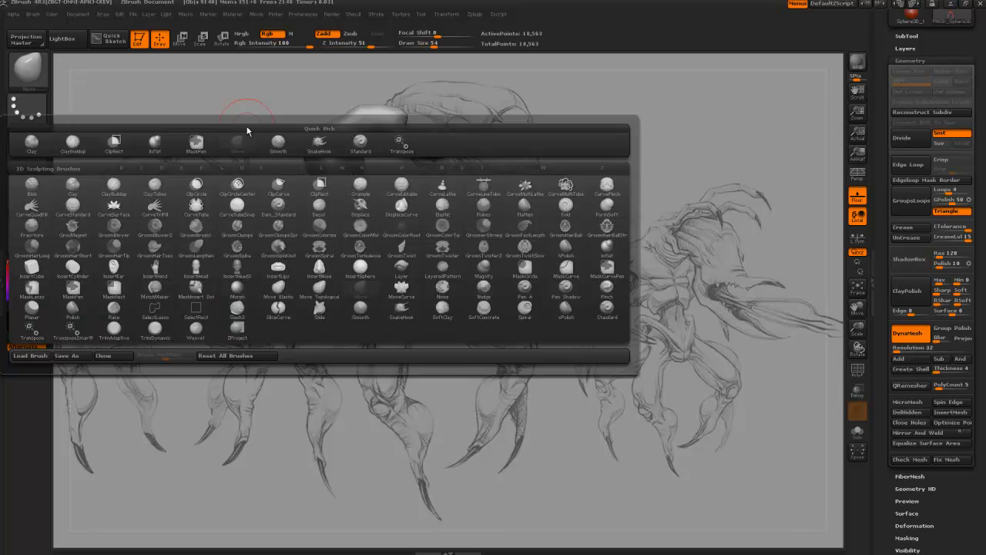
pyautogui.press('Escape')
# Step: Mask everything except the front legs and rotate them from the hip with a Transpose line ending at the knee
pyautogui.press('r')
pyautogui.keyDown('alt'); pyautogui.moveTo(264, 225); pyautogui.dragTo(327, 266); pyautogui.keyUp('alt')
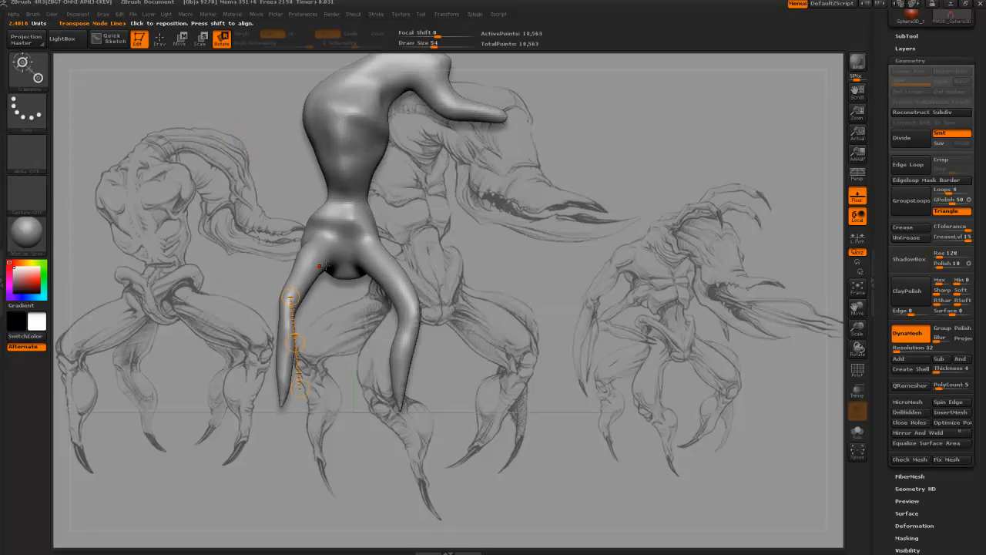
pyautogui.keyDown('ctrl'); pyautogui.moveTo(358, 229); pyautogui.dragTo(380, 271); pyautogui.keyUp('ctrl')
pyautogui.moveTo(455, 271)
pyautogui.mouseDown()
pyautogui.moveTo(363, 262)
pyautogui.moveTo(369, 256)
pyautogui.mouseUp()
pyautogui.moveTo(256, 276); pyautogui.dragTo(288, 264)
pyautogui.moveTo(362, 253); pyautogui.dragTo(362, 255)
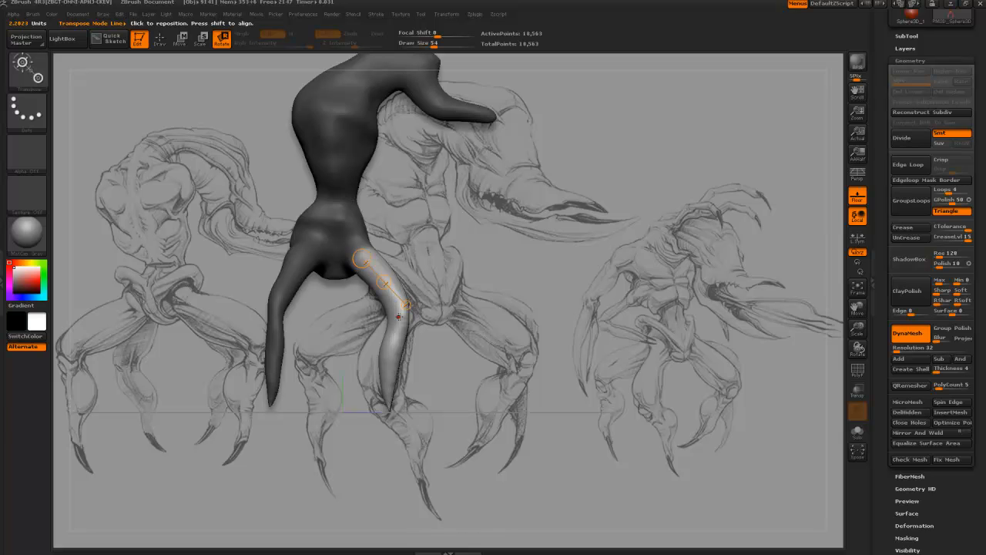
pyautogui.moveTo(406, 305); pyautogui.dragTo(413, 301)
# Step: Rotate the unmasked front legs about their hips to adjust their outward spread in front view
pyautogui.moveTo(442, 353)
pyautogui.mouseDown()
pyautogui.moveTo(429, 386)
pyautogui.moveTo(439, 424)
pyautogui.moveTo(383, 465)
pyautogui.moveTo(384, 450)
pyautogui.moveTo(283, 431)
pyautogui.mouseUp()
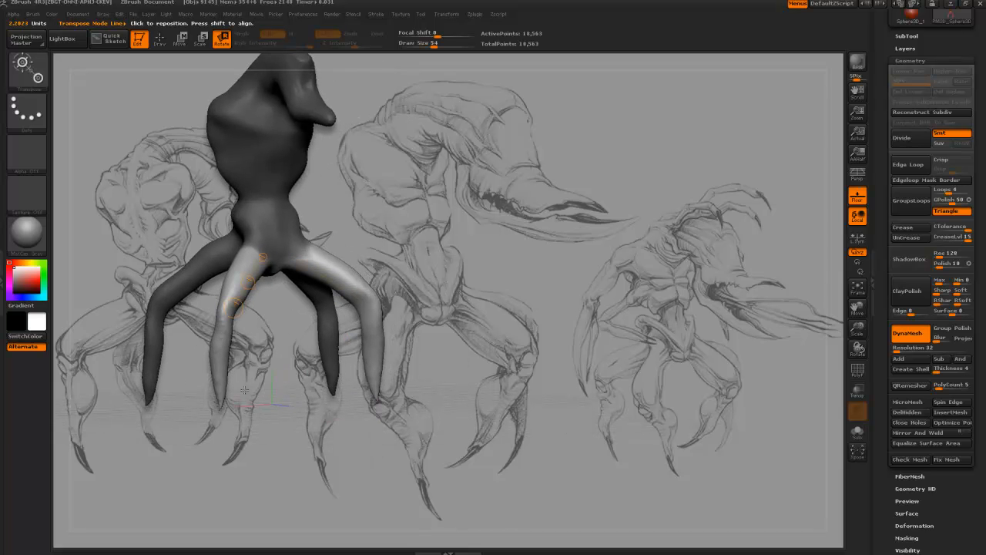
pyautogui.moveTo(244, 377)
pyautogui.mouseDown()
pyautogui.moveTo(380, 340)
pyautogui.moveTo(287, 333)
pyautogui.mouseUp()
pyautogui.moveTo(281, 299); pyautogui.dragTo(271, 281)
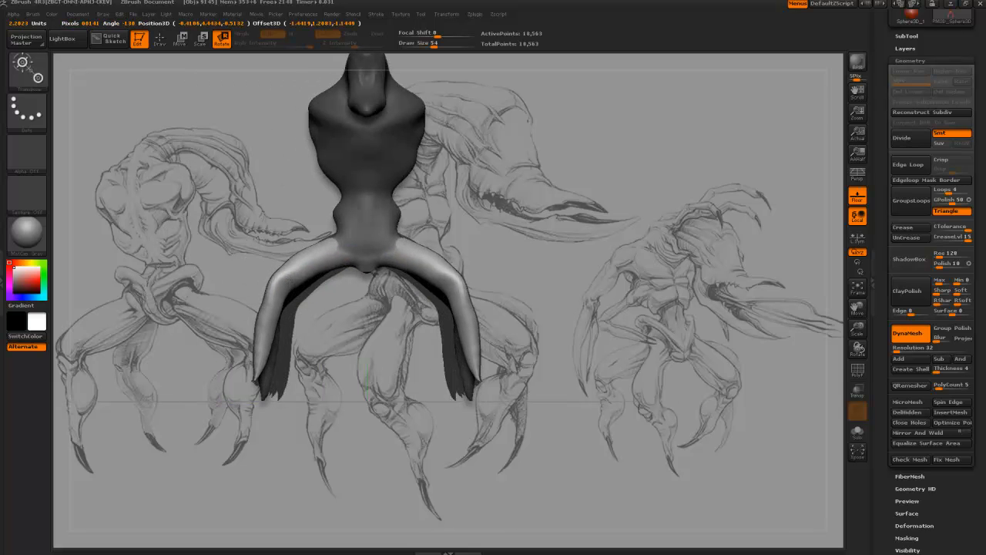
# Step: Place a Transpose line along the lower front leg and rotate the lower legs at the knee
pyautogui.keyDown('ctrl'); pyautogui.moveTo(350, 252); pyautogui.dragTo(275, 365); pyautogui.keyUp('ctrl')
pyautogui.moveTo(299, 362); pyautogui.dragTo(366, 373)
pyautogui.moveTo(441, 361); pyautogui.dragTo(372, 330)
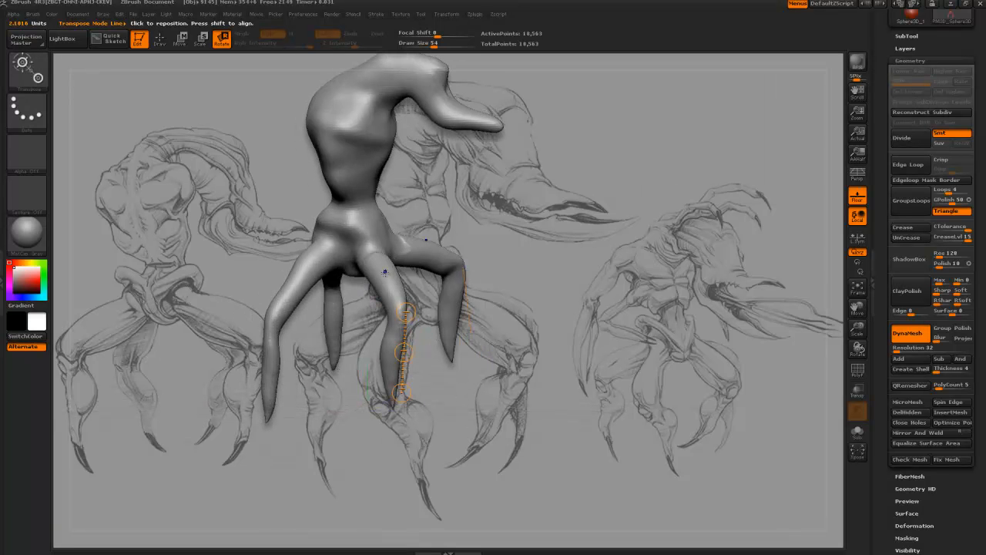
pyautogui.press('q')
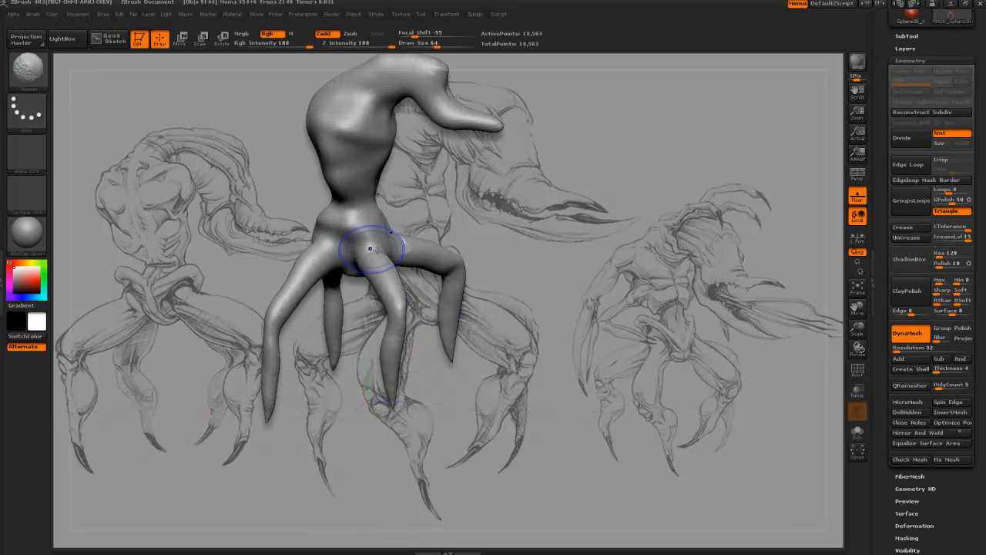
pyautogui.moveTo(337, 366); pyautogui.dragTo(318, 351)
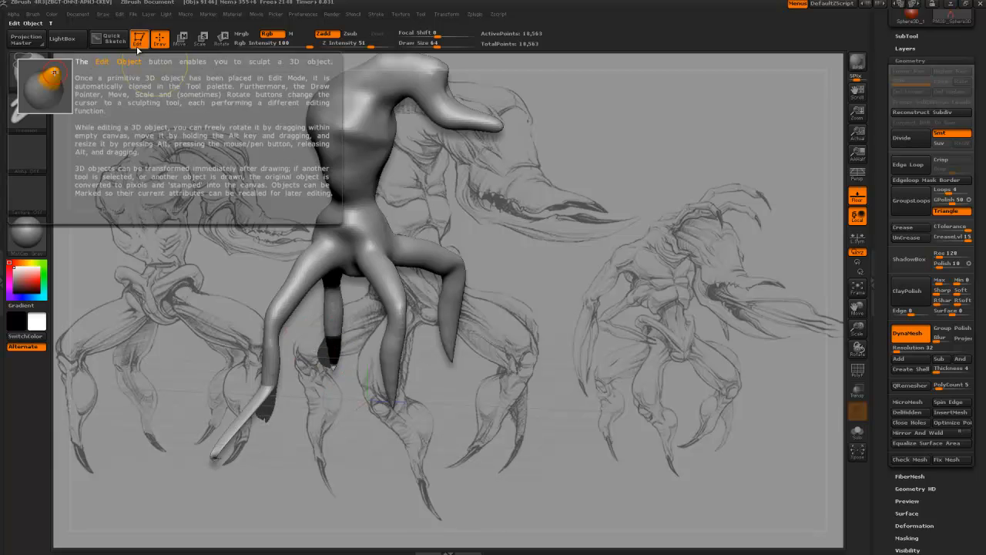
pyautogui.hotkey('ctrl', 'z')
pyautogui.keyDown('shift'); pyautogui.moveTo(352, 473); pyautogui.dragTo(373, 430); pyautogui.keyUp('shift')
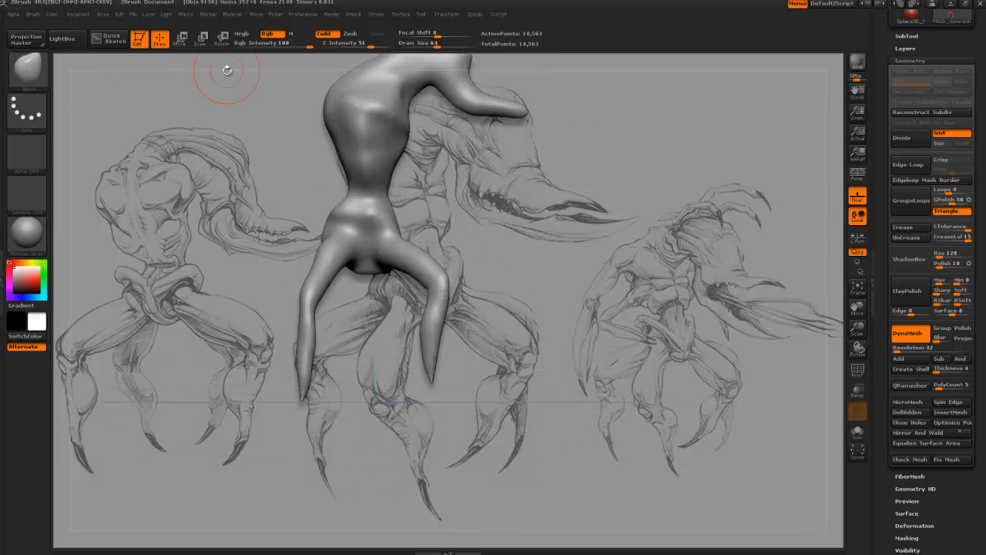
# Step: Mask everything except the rear legs and rotate them about the hips with a Transpose line drawn in back view
pyautogui.press('r')
pyautogui.keyDown('ctrl'); pyautogui.moveTo(346, 236); pyautogui.dragTo(331, 254); pyautogui.keyUp('ctrl')
pyautogui.moveTo(262, 260); pyautogui.dragTo(316, 262)
pyautogui.moveTo(407, 307); pyautogui.dragTo(395, 292)
pyautogui.moveTo(353, 248)
pyautogui.mouseDown()
pyautogui.moveTo(408, 306)
pyautogui.moveTo(430, 288)
pyautogui.mouseUp()
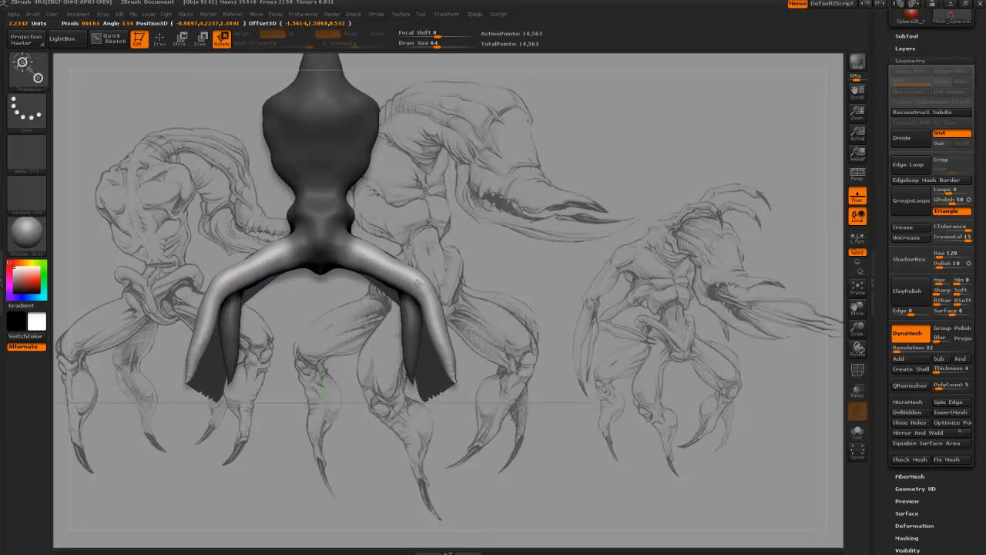
pyautogui.moveTo(539, 297); pyautogui.dragTo(415, 303)
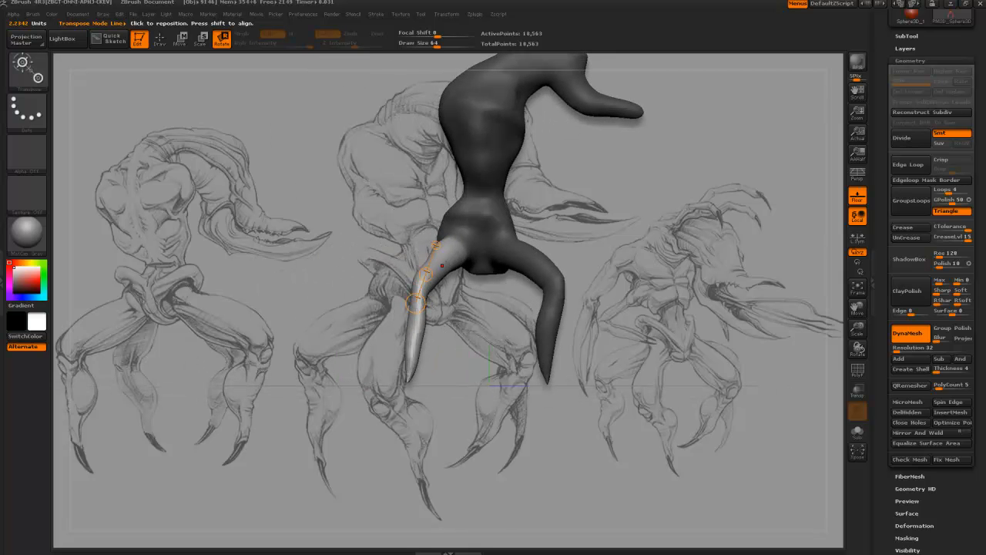
# Step: Limit the unmasked area to the lower rear legs and place a Transpose line from the knee to the foot tip
pyautogui.moveTo(458, 246); pyautogui.dragTo(415, 295)
pyautogui.hotkey('ctrl', 'z')
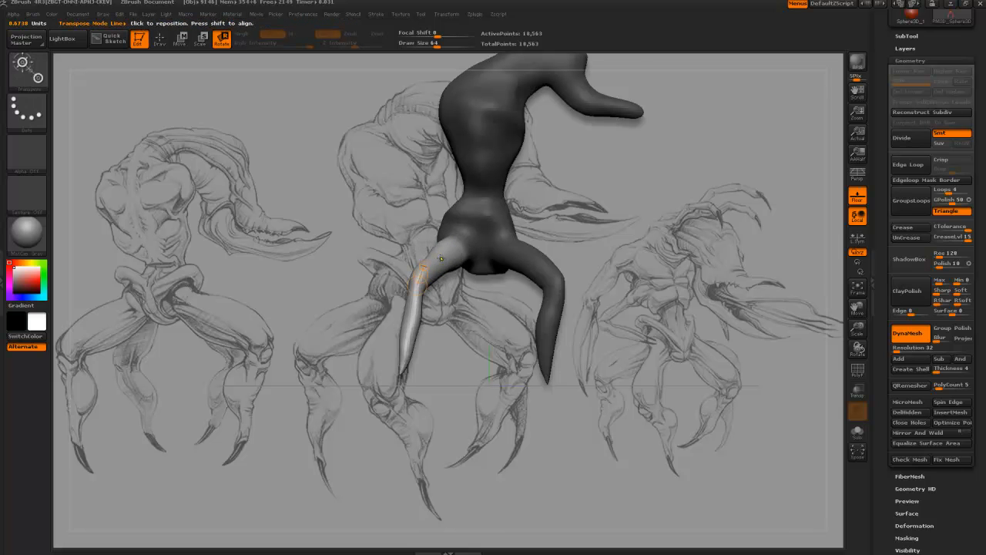
pyautogui.moveTo(441, 258)
pyautogui.mouseDown()
pyautogui.moveTo(412, 291)
pyautogui.moveTo(405, 365)
pyautogui.moveTo(441, 367)
pyautogui.moveTo(430, 365)
pyautogui.mouseUp()
pyautogui.moveTo(381, 273); pyautogui.dragTo(422, 364)
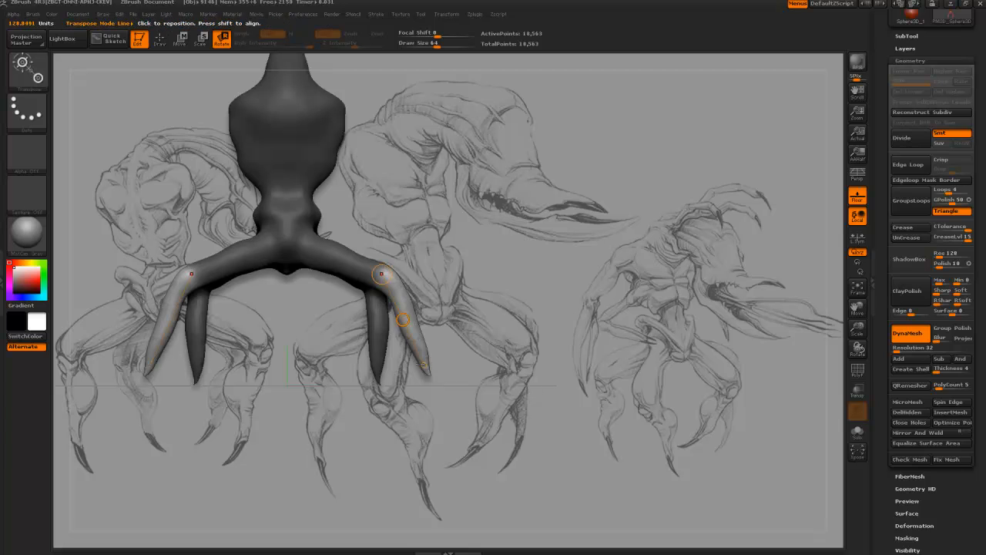
pyautogui.moveTo(381, 274); pyautogui.dragTo(394, 282)
# Step: Rotate the lower rear legs inward at the knees until nearly vertical, and clear the mask and remesh the DynaMesh
pyautogui.moveTo(423, 364); pyautogui.dragTo(363, 332)
pyautogui.moveTo(399, 297); pyautogui.dragTo(410, 364)
pyautogui.moveTo(339, 370); pyautogui.dragTo(391, 365)
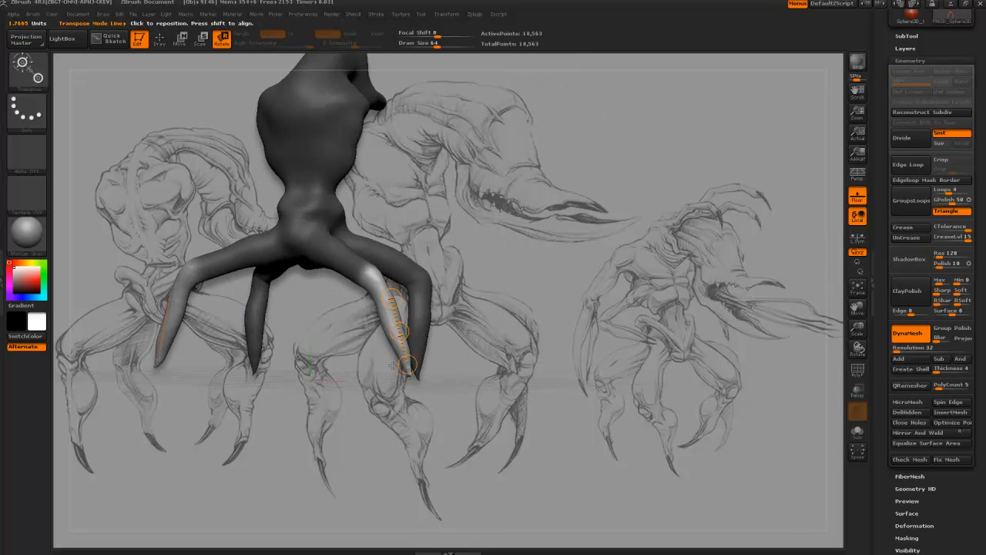
pyautogui.hotkey('ctrl', 'z')
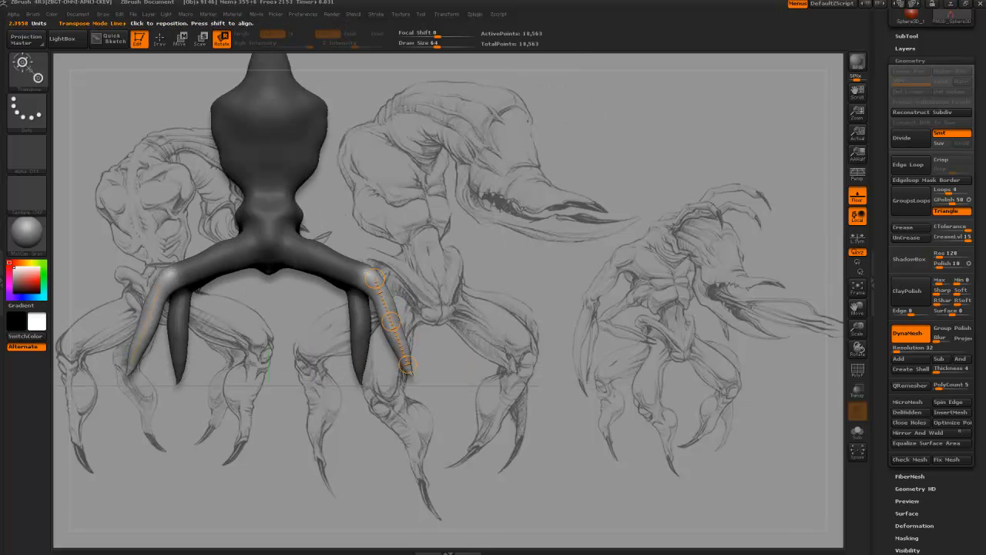
pyautogui.moveTo(407, 363); pyautogui.dragTo(375, 353)
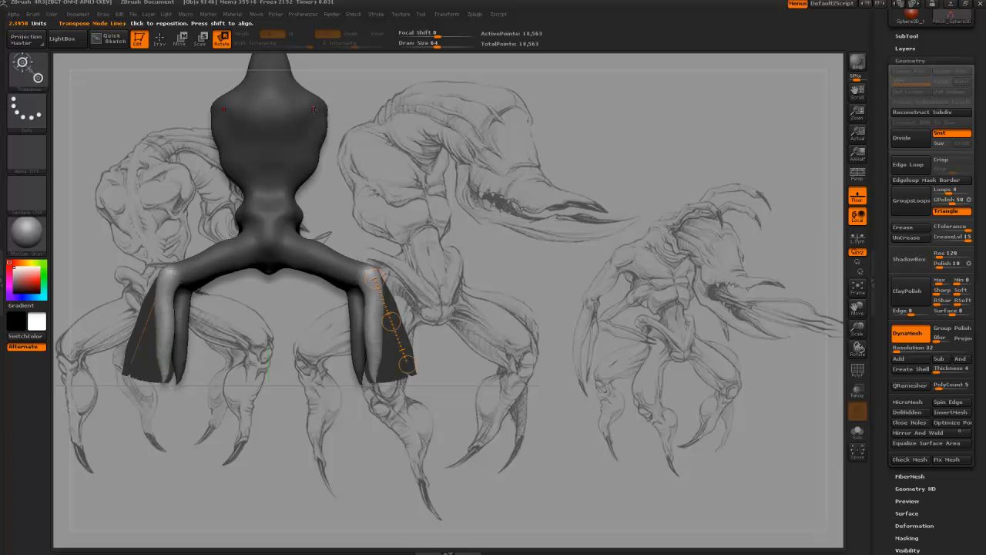
pyautogui.hotkey('ctrl', 'z')
pyautogui.moveTo(399, 263)
pyautogui.mouseDown()
pyautogui.moveTo(420, 258)
pyautogui.moveTo(358, 270)
pyautogui.moveTo(404, 363)
pyautogui.moveTo(379, 331)
pyautogui.mouseUp()
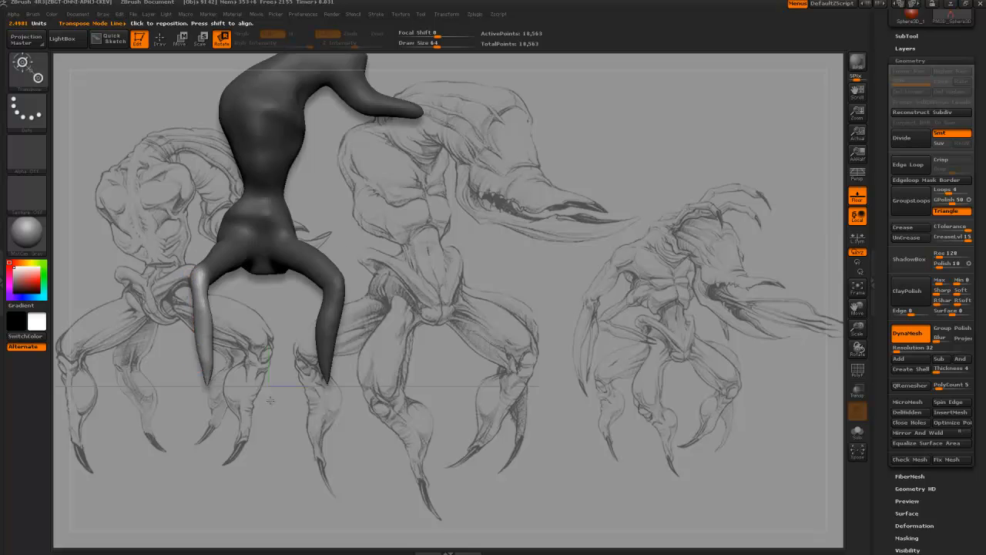
pyautogui.moveTo(271, 401); pyautogui.dragTo(362, 397)
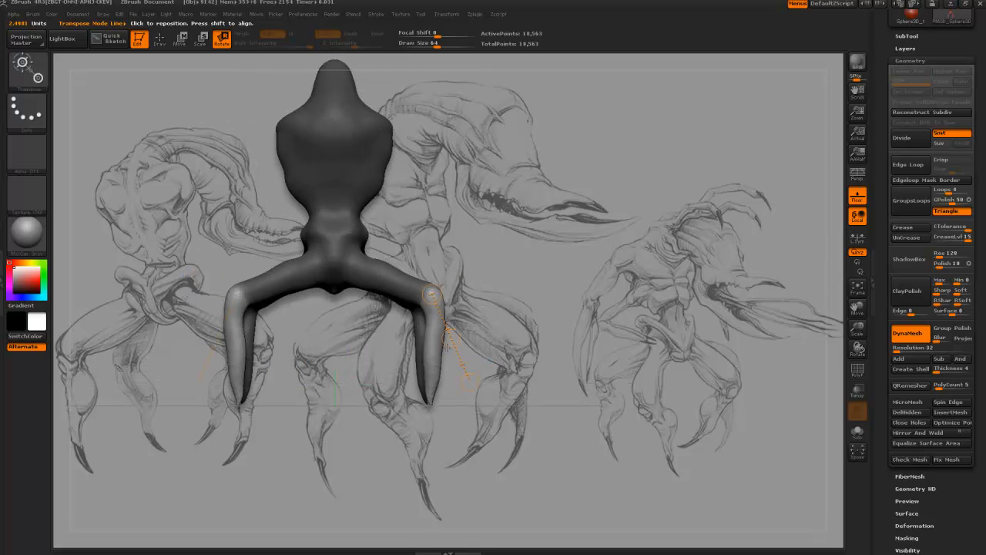
pyautogui.keyDown('ctrl'); pyautogui.moveTo(542, 221); pyautogui.dragTo(523, 343); pyautogui.keyUp('ctrl')
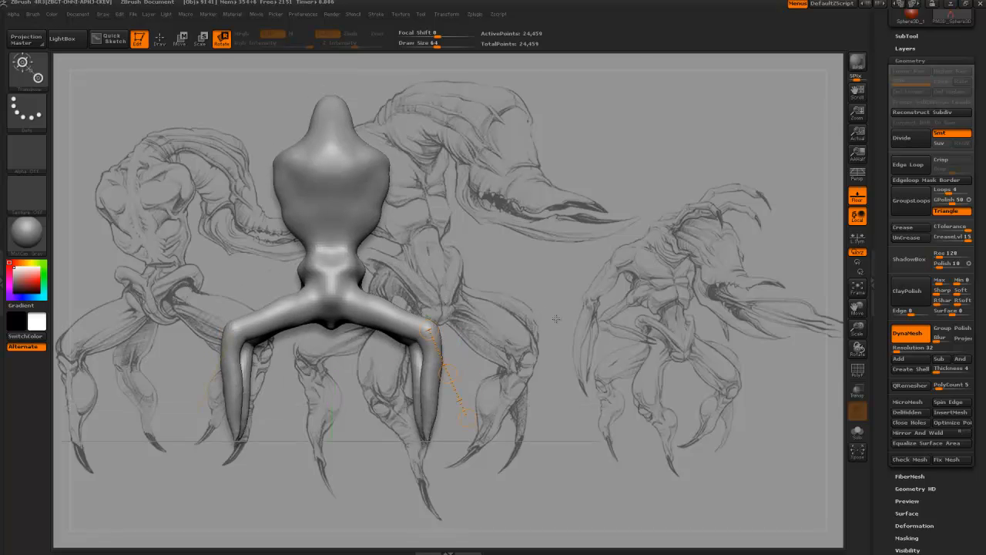
# Step: Adjust the lower rear legs with the Move brush at Draw Size 114
pyautogui.press('b')
pyautogui.press('m')
pyautogui.press('v')
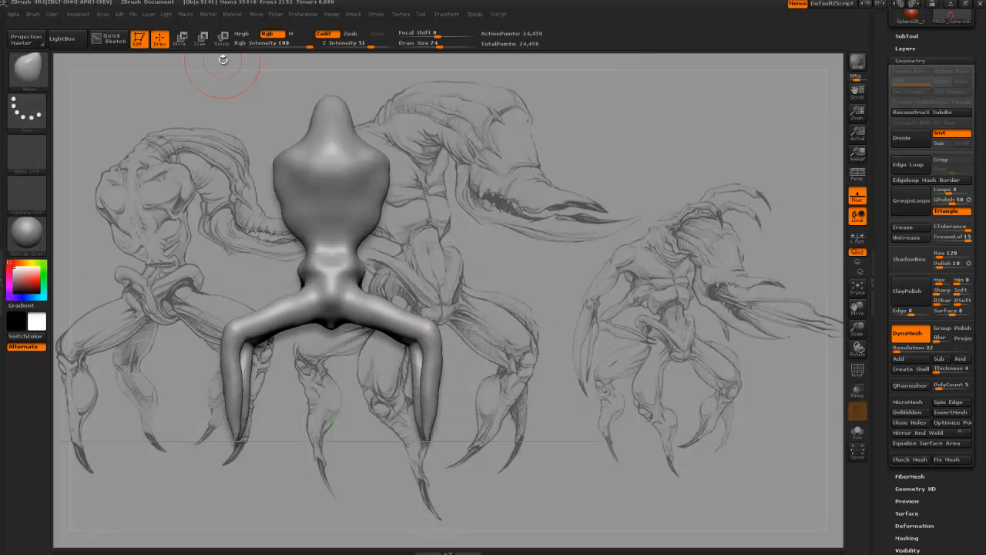
pyautogui.moveTo(464, 336); pyautogui.dragTo(399, 342)
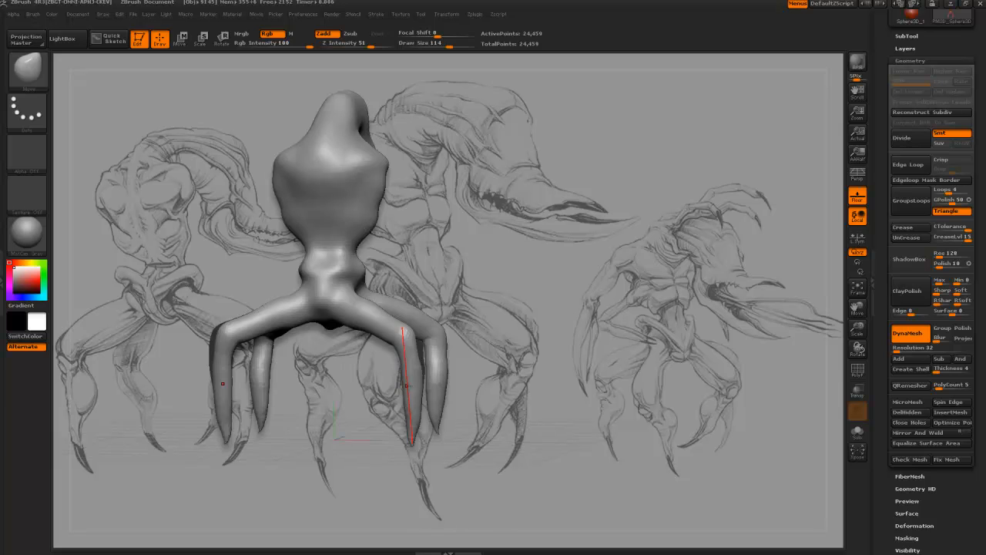
pyautogui.moveTo(406, 385)
pyautogui.mouseDown()
pyautogui.moveTo(392, 396)
pyautogui.moveTo(374, 381)
pyautogui.moveTo(379, 395)
pyautogui.mouseUp()
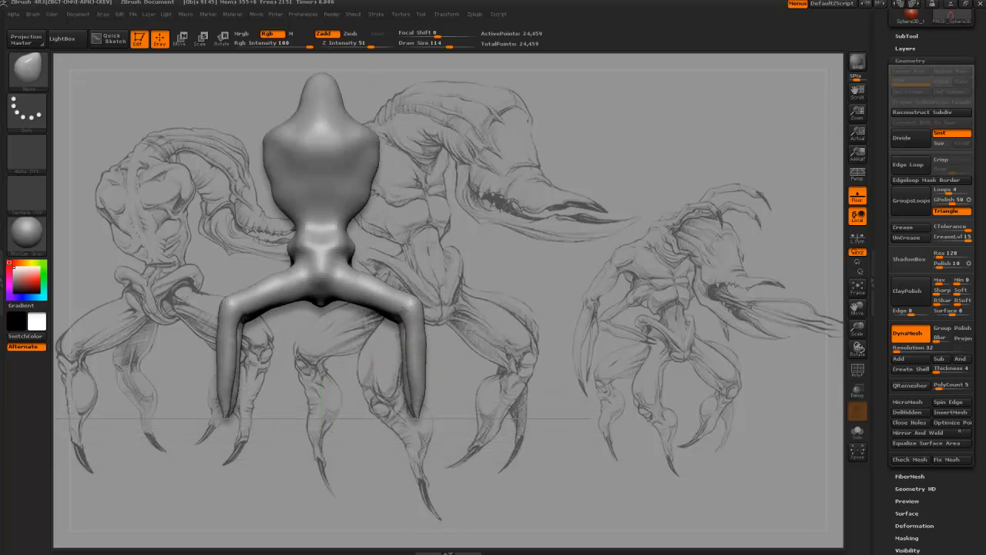
pyautogui.moveTo(436, 340)
pyautogui.mouseDown()
pyautogui.moveTo(364, 428)
pyautogui.moveTo(451, 346)
pyautogui.mouseUp()
# Step: Mask the body and upper legs so that only the lower rear legs stay unmasked, using Transpose and brush masking
pyautogui.press('r')
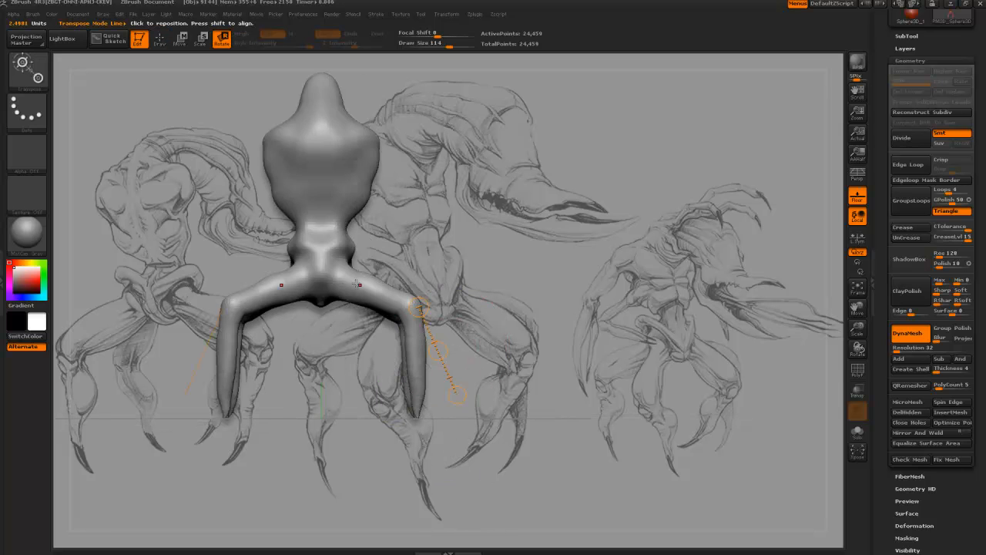
pyautogui.keyDown('ctrl'); pyautogui.moveTo(340, 277); pyautogui.dragTo(461, 355); pyautogui.keyUp('ctrl')
pyautogui.moveTo(478, 309); pyautogui.dragTo(438, 324)
pyautogui.keyDown('ctrl'); pyautogui.moveTo(351, 266); pyautogui.dragTo(427, 341); pyautogui.keyUp('ctrl')
pyautogui.press('q')
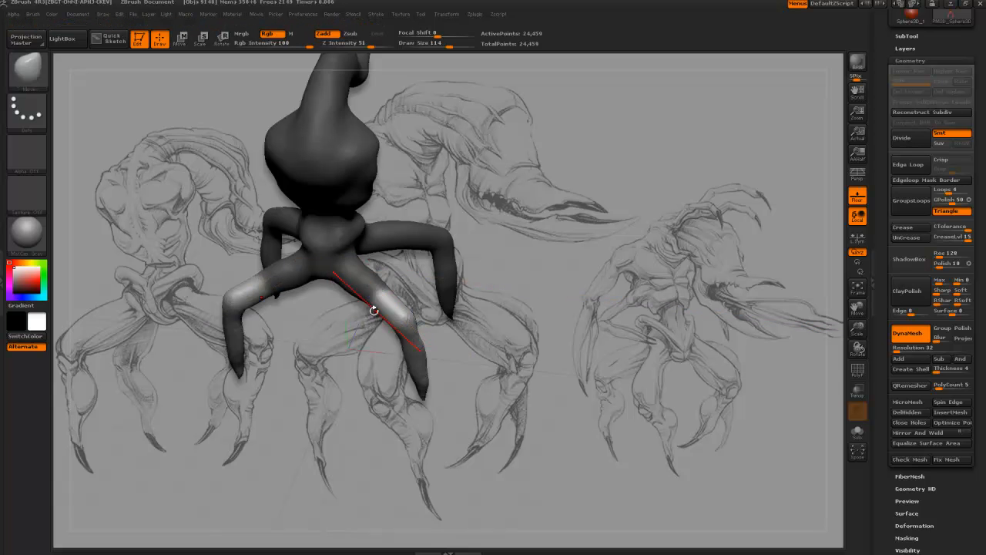
pyautogui.keyDown('ctrl'); pyautogui.moveTo(376, 290); pyautogui.dragTo(401, 316); pyautogui.keyUp('ctrl')
pyautogui.moveTo(348, 337)
pyautogui.mouseDown()
pyautogui.moveTo(397, 256)
pyautogui.moveTo(447, 312)
pyautogui.moveTo(389, 362)
pyautogui.mouseUp()
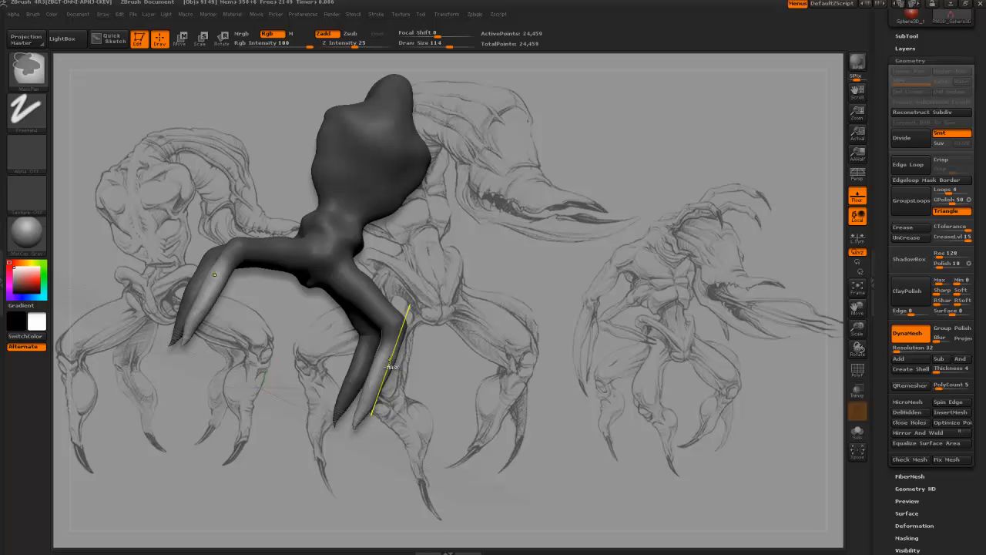
pyautogui.keyDown('ctrl'); pyautogui.click(352, 283); pyautogui.keyUp('ctrl')
# Step: Place a Transpose line from the rear knee to the foot and rotate the unmasked lower legs at the knee
pyautogui.moveTo(418, 293); pyautogui.dragTo(392, 254)
pyautogui.press('r')
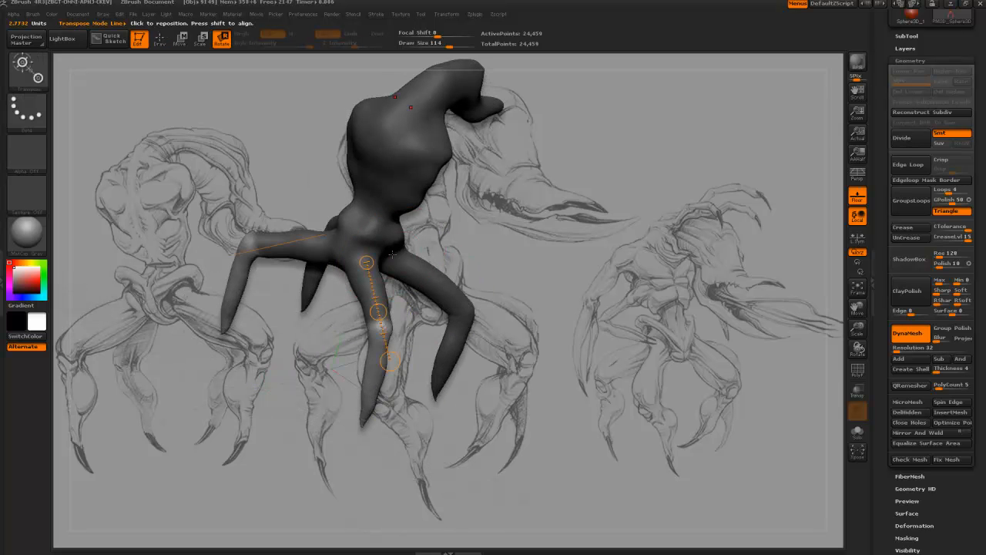
pyautogui.moveTo(266, 407); pyautogui.dragTo(402, 352)
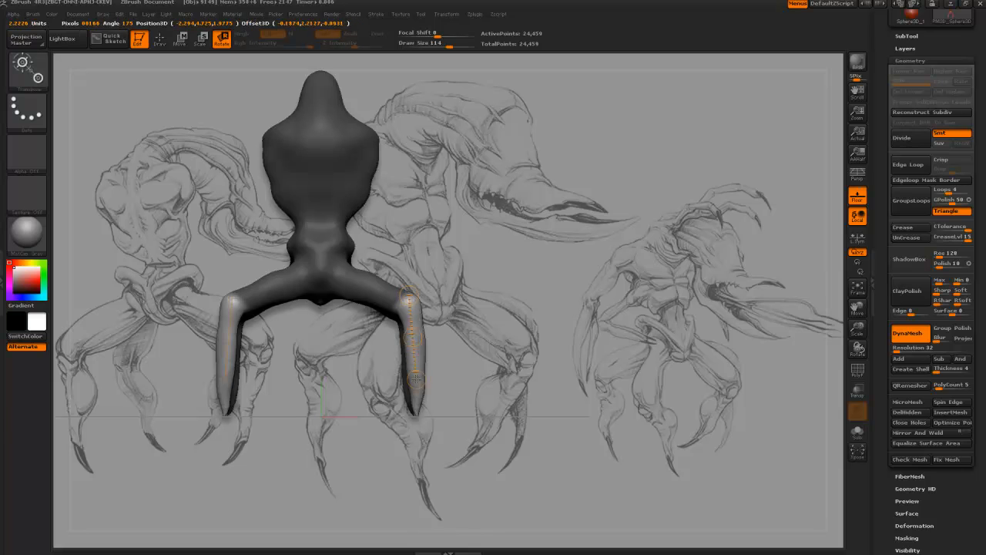
pyautogui.moveTo(409, 297); pyautogui.dragTo(416, 405)
pyautogui.moveTo(413, 350)
pyautogui.mouseDown()
pyautogui.moveTo(443, 397)
pyautogui.moveTo(428, 404)
pyautogui.moveTo(412, 436)
pyautogui.moveTo(430, 410)
pyautogui.moveTo(472, 421)
pyautogui.moveTo(418, 417)
pyautogui.moveTo(427, 450)
pyautogui.moveTo(406, 446)
pyautogui.moveTo(430, 461)
pyautogui.moveTo(450, 413)
pyautogui.mouseUp()
pyautogui.moveTo(306, 296)
pyautogui.mouseDown(button='right')
pyautogui.moveTo(289, 281)
pyautogui.moveTo(359, 260)
pyautogui.mouseUp(button='right')
# Step: Pull the rear knees outward with the Move brush at Draw Size 154
pyautogui.press('b')
pyautogui.press('m')
pyautogui.press('v')
pyautogui.moveTo(493, 231); pyautogui.dragTo(442, 248)
pyautogui.moveTo(441, 286); pyautogui.dragTo(456, 288)
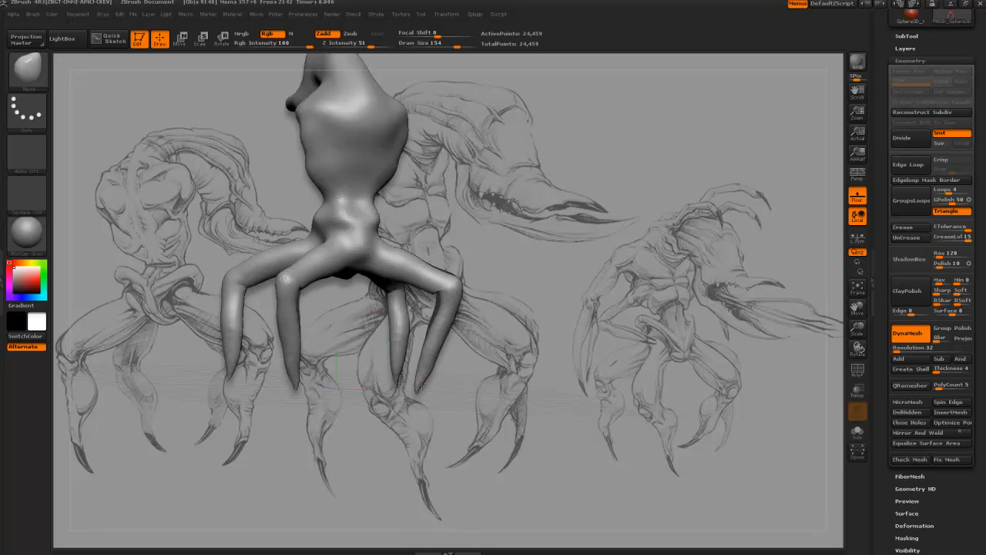
pyautogui.moveTo(465, 379); pyautogui.dragTo(409, 373)
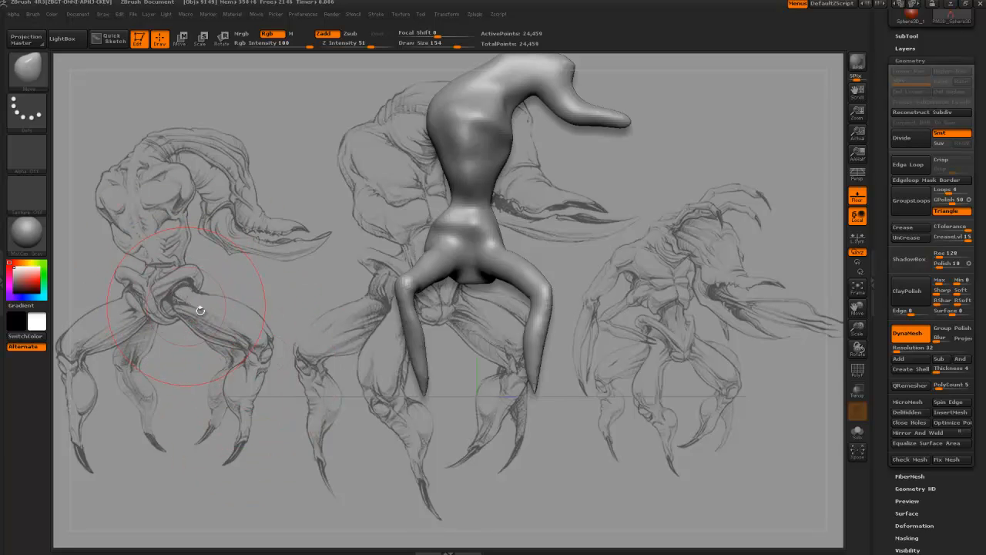
# Step: Push the creature's upper back outward and slightly down in side view with an enlarged Move brush
pyautogui.keyDown('alt'); pyautogui.moveTo(322, 250); pyautogui.dragTo(278, 314); pyautogui.keyUp('alt')
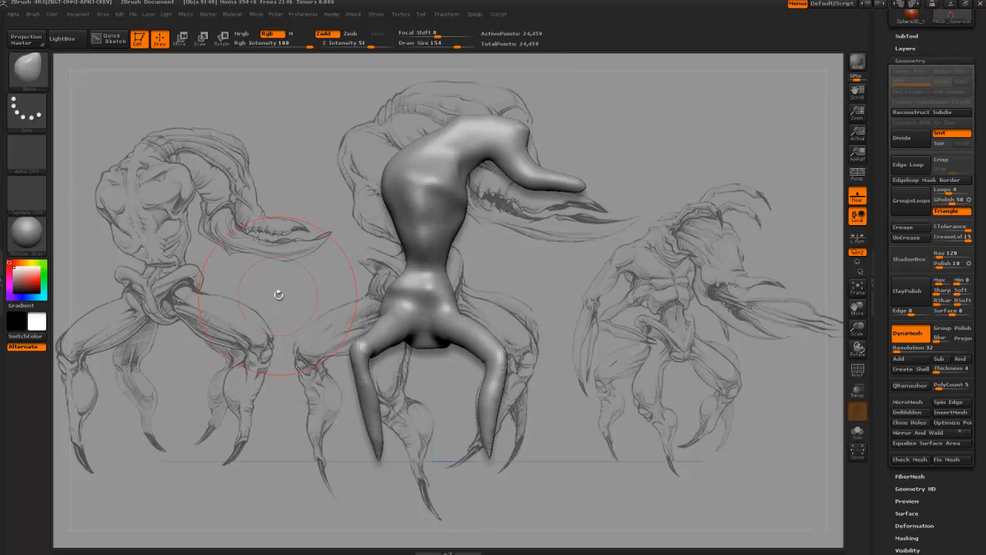
pyautogui.press(']')
pyautogui.press(']')
pyautogui.press(']')
pyautogui.press(']')
pyautogui.press(']')
pyautogui.press(']')
pyautogui.press(']')
pyautogui.press(']')
pyautogui.moveTo(420, 157); pyautogui.dragTo(409, 178)
# Step: Draw the bent neck and arm back toward the torso with the Move brush at Draw Size 254, and refine the upper back at 214
pyautogui.press(']')
pyautogui.press(']')
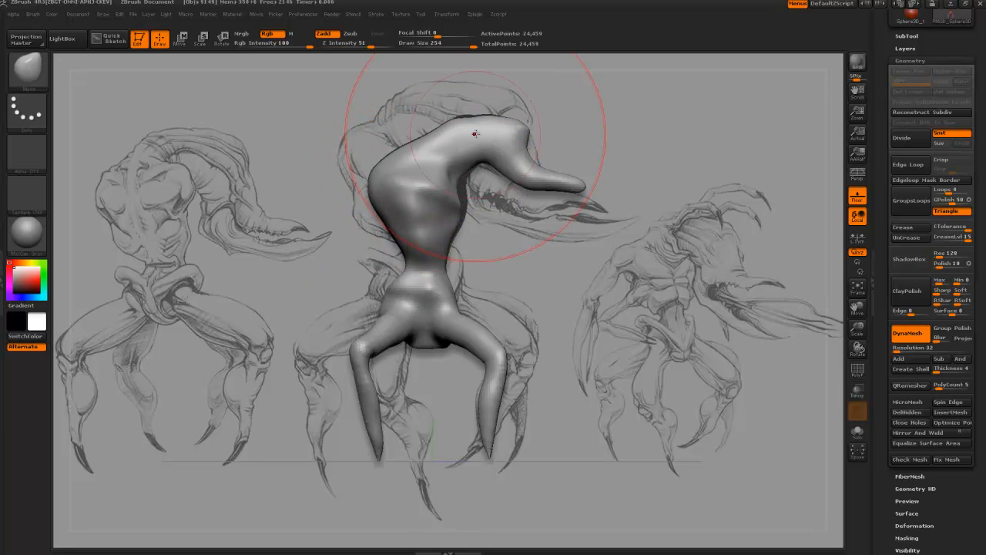
pyautogui.moveTo(475, 134); pyautogui.dragTo(456, 137)
pyautogui.moveTo(539, 158); pyautogui.dragTo(512, 162)
pyautogui.press('[')
pyautogui.press('[')
pyautogui.press('[')
pyautogui.press('[')
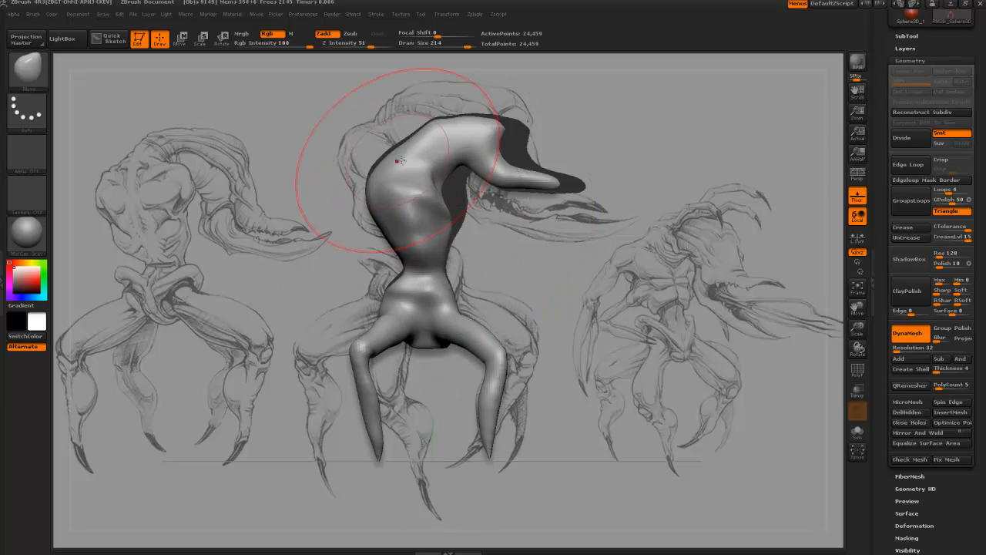
pyautogui.moveTo(378, 159)
pyautogui.mouseDown()
pyautogui.moveTo(385, 181)
pyautogui.moveTo(330, 159)
pyautogui.mouseUp()
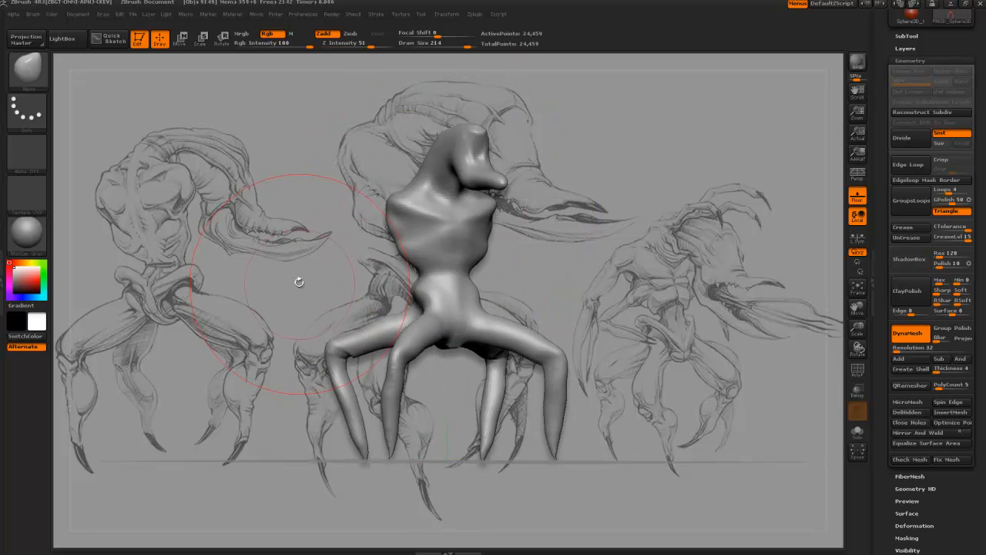
# Step: Pull the front knees outward and lengthen the front feet downward in front view with a smaller Move brush
pyautogui.moveTo(298, 278); pyautogui.dragTo(327, 239)
pyautogui.moveTo(349, 194); pyautogui.dragTo(341, 219)
pyautogui.moveTo(421, 317)
pyautogui.mouseDown()
pyautogui.moveTo(402, 329)
pyautogui.moveTo(359, 276)
pyautogui.mouseUp()
pyautogui.press('[')
pyautogui.press('[')
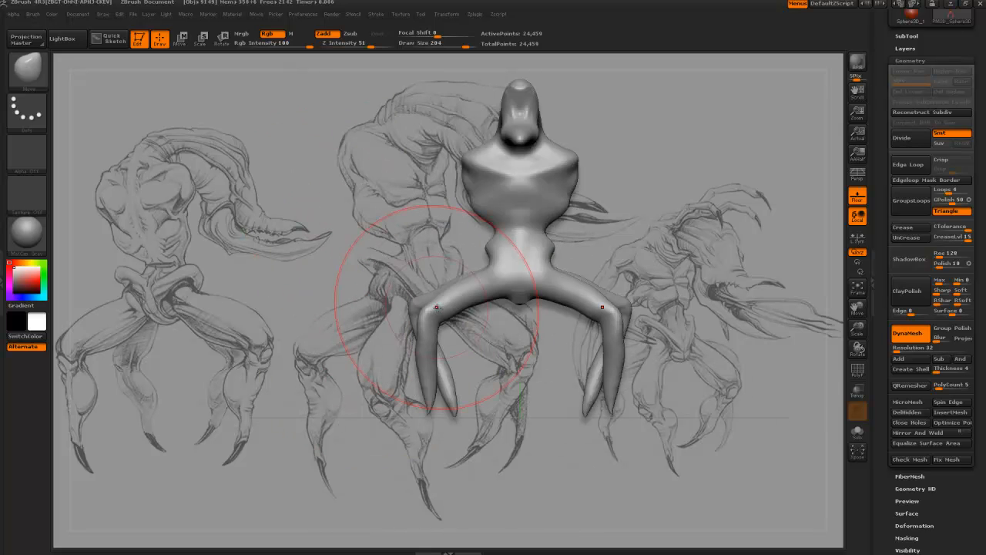
pyautogui.moveTo(430, 334); pyautogui.dragTo(410, 336)
pyautogui.moveTo(431, 406); pyautogui.dragTo(431, 432)
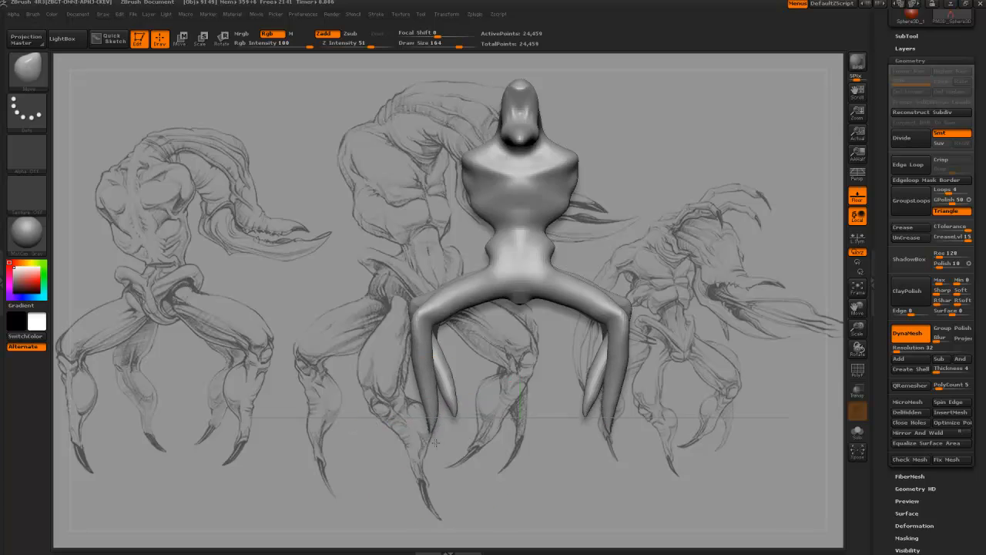
# Step: Pull the rear knees backward in side view to sharpen their bend with the Move brush at Draw Size 164
pyautogui.moveTo(385, 408); pyautogui.dragTo(470, 416)
pyautogui.moveTo(293, 366); pyautogui.dragTo(316, 409)
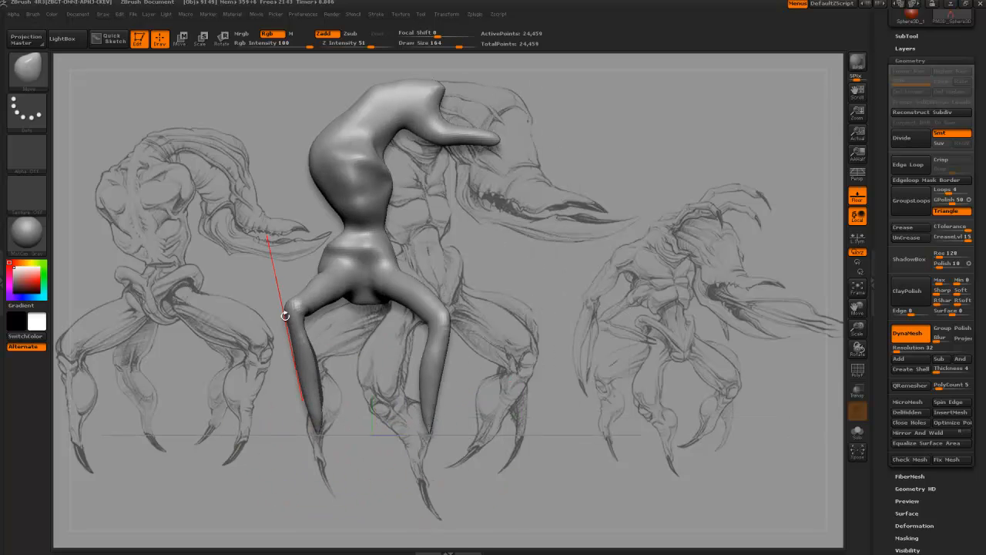
pyautogui.moveTo(296, 306); pyautogui.dragTo(287, 315)
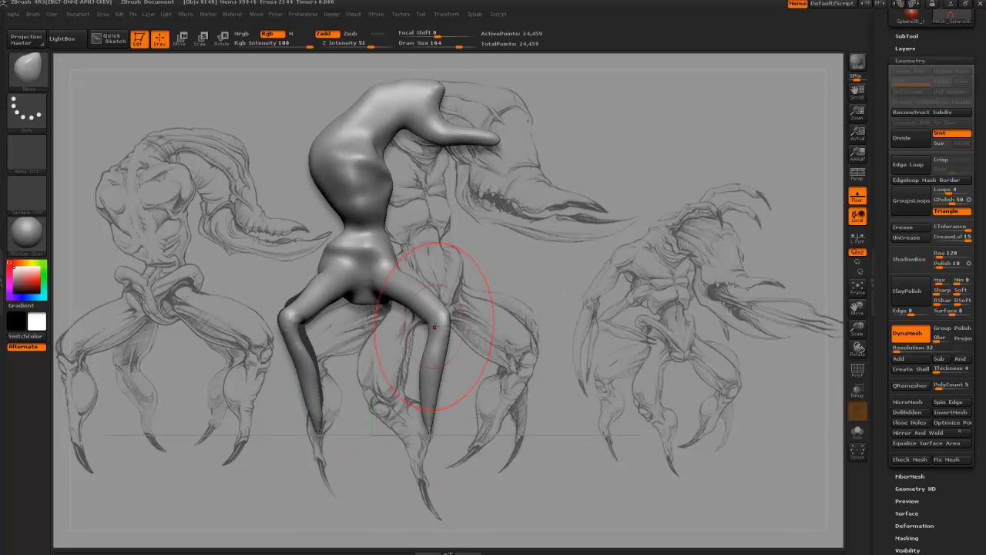
pyautogui.moveTo(473, 342); pyautogui.dragTo(413, 422)
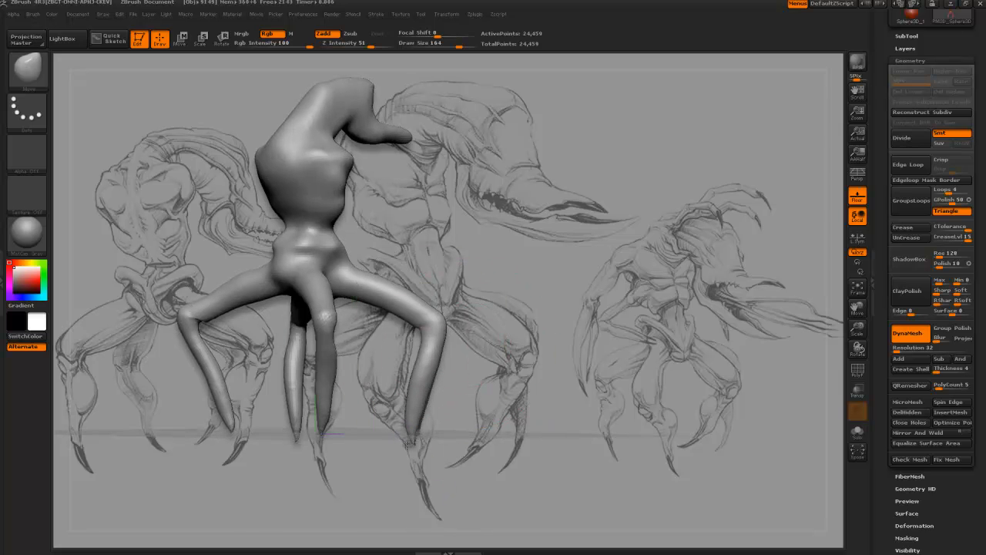
# Step: Nudge the front knees slightly outward with the Move brush reduced to Draw Size 104
pyautogui.moveTo(352, 462); pyautogui.dragTo(310, 329)
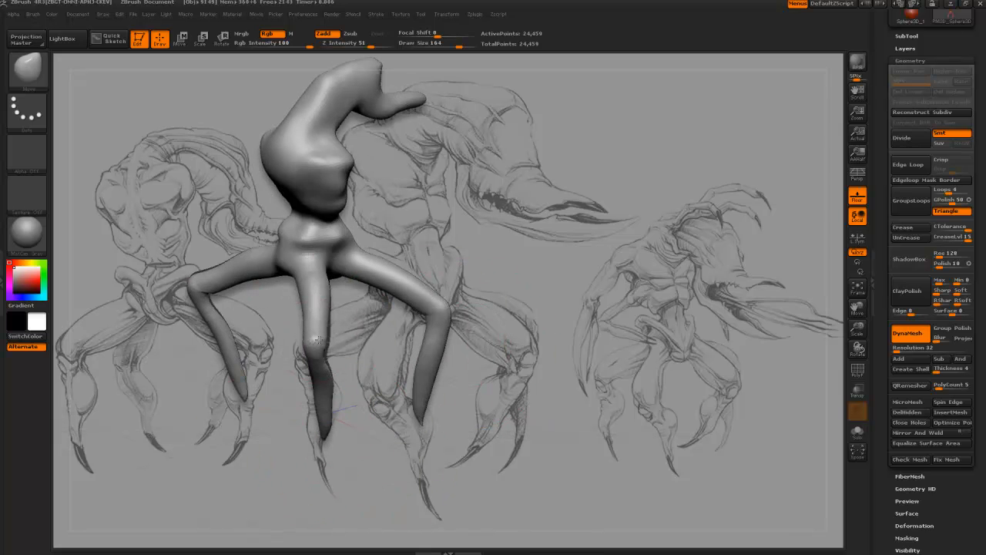
pyautogui.keyDown('alt'); pyautogui.moveTo(274, 455); pyautogui.dragTo(285, 386); pyautogui.keyUp('alt')
pyautogui.press('[')
pyautogui.press('[')
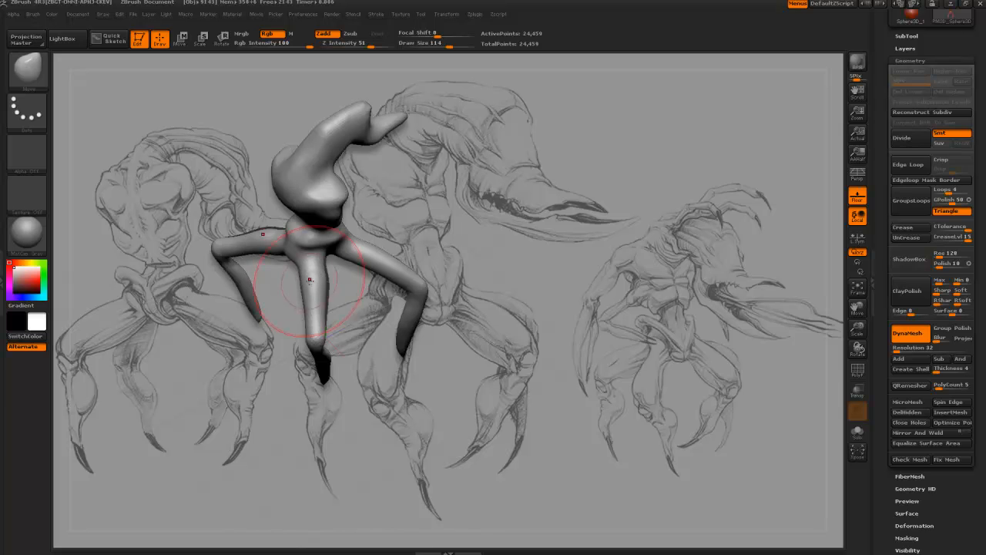
pyautogui.moveTo(264, 308)
pyautogui.mouseDown()
pyautogui.moveTo(212, 252)
pyautogui.moveTo(220, 249)
pyautogui.moveTo(341, 403)
pyautogui.moveTo(309, 374)
pyautogui.moveTo(331, 396)
pyautogui.moveTo(335, 379)
pyautogui.moveTo(319, 404)
pyautogui.moveTo(217, 280)
pyautogui.moveTo(259, 310)
pyautogui.mouseUp()
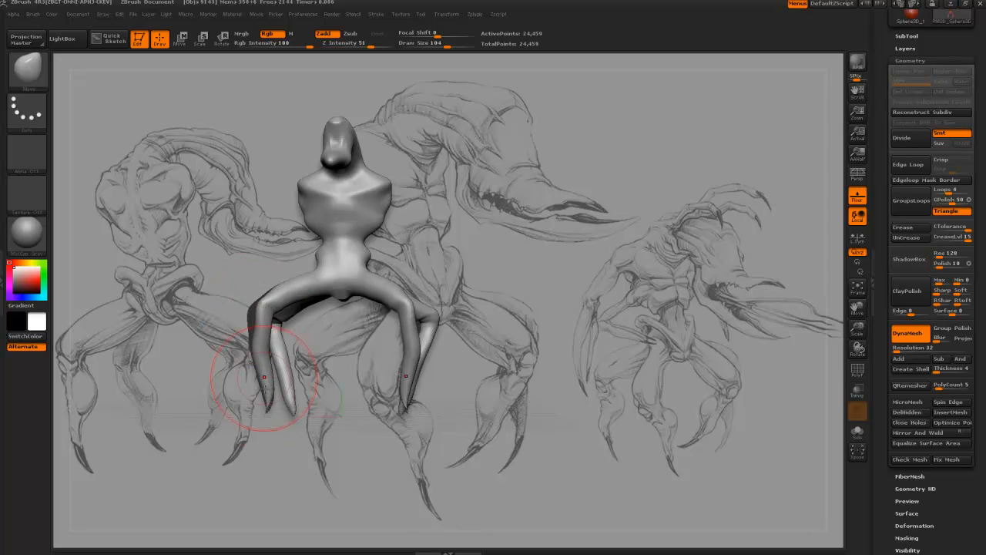
# Step: Refine the knees and lower legs from several angles with the Move brush at Draw Sizes 64 and 84
pyautogui.moveTo(260, 370)
pyautogui.mouseDown()
pyautogui.moveTo(335, 403)
pyautogui.moveTo(383, 384)
pyautogui.moveTo(260, 392)
pyautogui.moveTo(318, 359)
pyautogui.mouseUp()
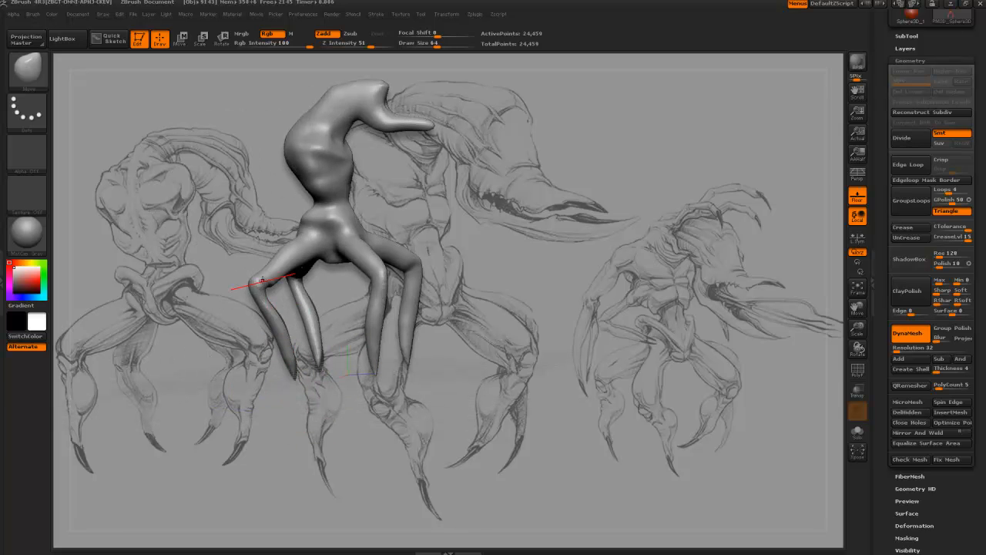
pyautogui.moveTo(220, 275)
pyautogui.mouseDown()
pyautogui.moveTo(285, 336)
pyautogui.moveTo(358, 370)
pyautogui.moveTo(362, 390)
pyautogui.moveTo(301, 402)
pyautogui.moveTo(441, 439)
pyautogui.mouseUp()
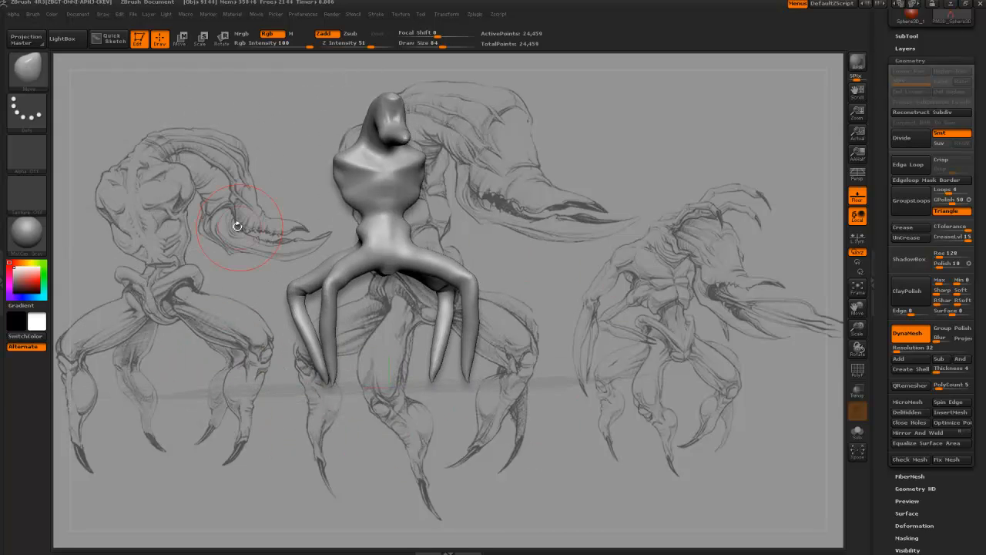
pyautogui.moveTo(238, 226)
pyautogui.mouseDown()
pyautogui.moveTo(218, 257)
pyautogui.moveTo(232, 273)
pyautogui.moveTo(246, 264)
pyautogui.moveTo(172, 262)
pyautogui.moveTo(185, 258)
pyautogui.moveTo(197, 191)
pyautogui.mouseUp()
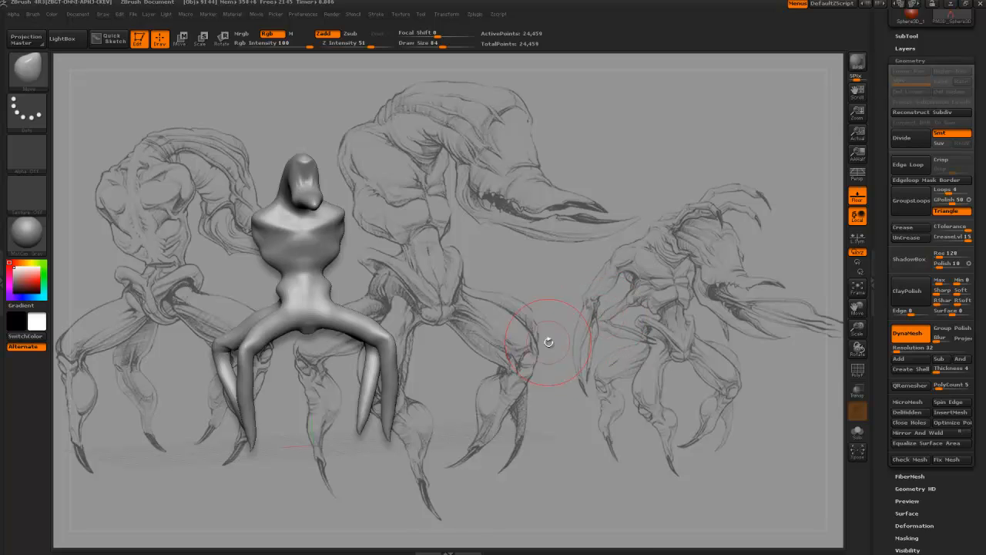
# Step: Remesh the creature with DynaMesh at resolution 32 with Project on, subdivide it once, and choose the ClayBuildup brush
pyautogui.keyDown('ctrl'); pyautogui.moveTo(534, 280); pyautogui.dragTo(560, 348); pyautogui.keyUp('ctrl')
pyautogui.press('b')
pyautogui.press('c')
pyautogui.press('b')
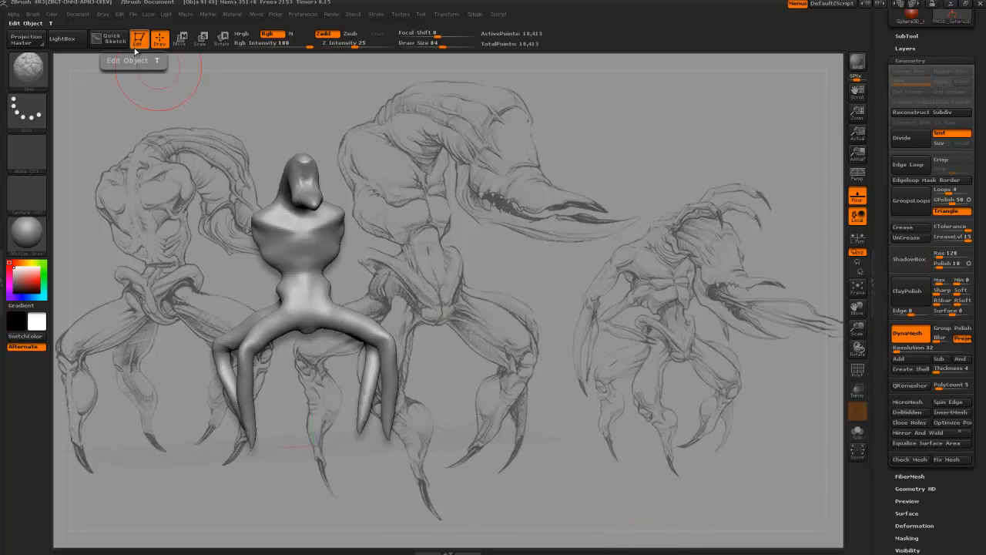
pyautogui.press('b')
pyautogui.press('c')
pyautogui.press('b')
pyautogui.moveTo(170, 205)
pyautogui.keyDown('alt'); pyautogui.mouseDown()
pyautogui.moveTo(278, 332)
pyautogui.moveTo(220, 372)
pyautogui.mouseUp(); pyautogui.keyUp('alt')
pyautogui.hotkey('ctrl', 'd')
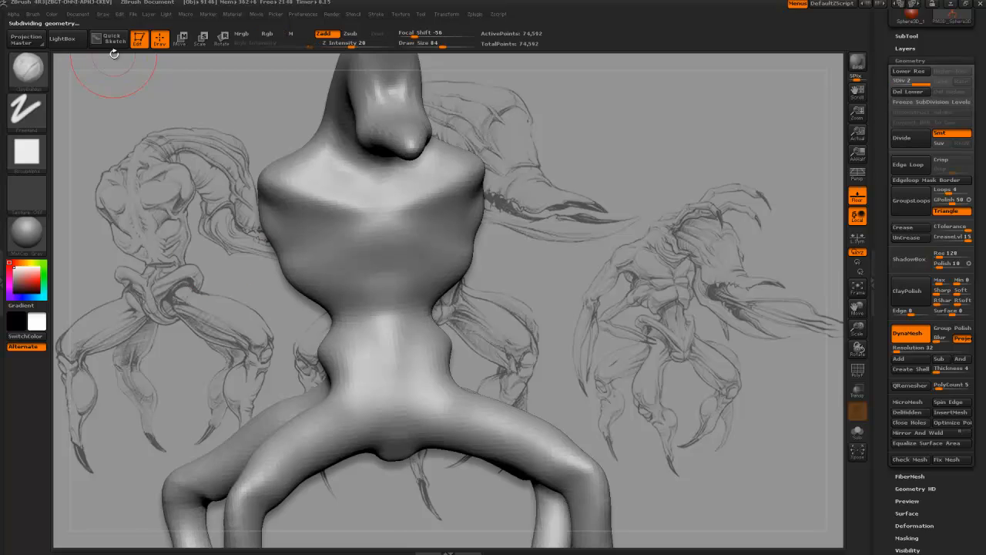
# Step: Build up the V-shaped collarbones and the base of the neck with ClayBuildup at Draw Sizes 34 to 54
pyautogui.moveTo(152, 242)
pyautogui.keyDown('alt'); pyautogui.mouseDown()
pyautogui.moveTo(121, 239)
pyautogui.moveTo(159, 212)
pyautogui.moveTo(308, 234)
pyautogui.moveTo(128, 226)
pyautogui.mouseUp(); pyautogui.keyUp('alt')
pyautogui.press('[')
pyautogui.press('[')
pyautogui.press('[')
pyautogui.press('[')
pyautogui.moveTo(270, 204)
pyautogui.mouseDown()
pyautogui.moveTo(209, 173)
pyautogui.moveTo(423, 290)
pyautogui.moveTo(405, 305)
pyautogui.moveTo(389, 294)
pyautogui.mouseUp()
pyautogui.moveTo(269, 219)
pyautogui.mouseDown()
pyautogui.moveTo(287, 224)
pyautogui.moveTo(239, 213)
pyautogui.mouseUp()
pyautogui.moveTo(239, 212)
pyautogui.keyDown('alt'); pyautogui.mouseDown()
pyautogui.moveTo(358, 269)
pyautogui.moveTo(292, 223)
pyautogui.moveTo(431, 316)
pyautogui.moveTo(416, 297)
pyautogui.mouseUp(); pyautogui.keyUp('alt')
pyautogui.press(']')
pyautogui.moveTo(285, 231); pyautogui.dragTo(375, 258)
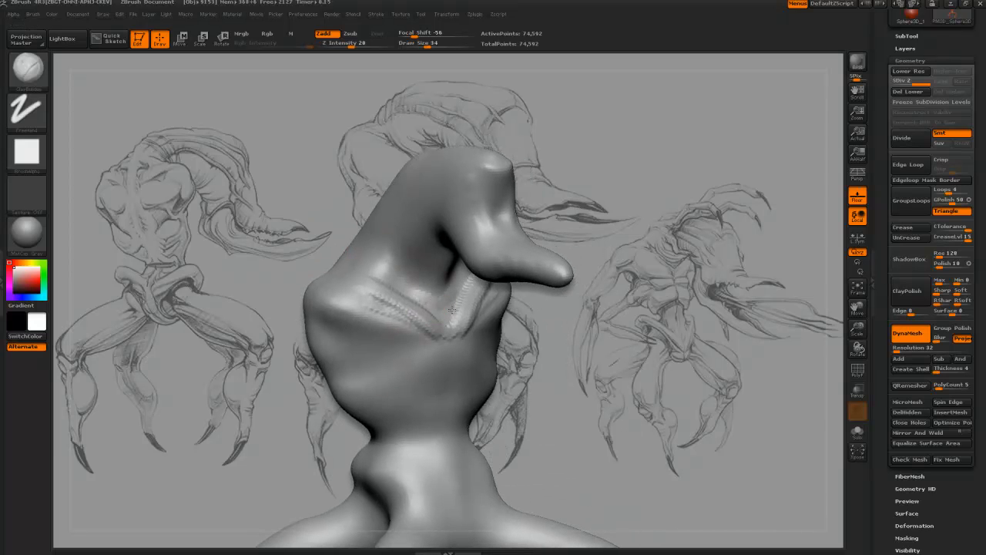
pyautogui.moveTo(292, 202); pyautogui.dragTo(433, 278)
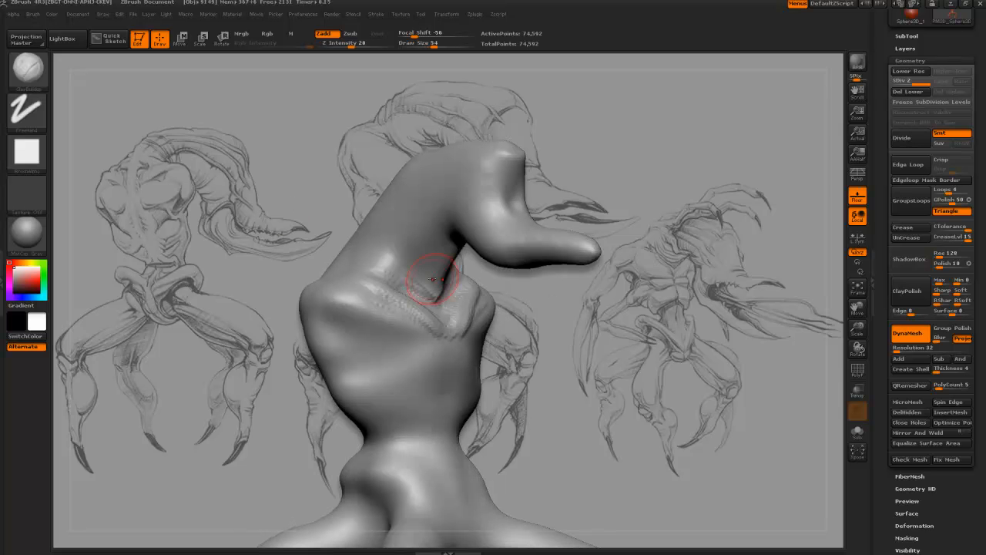
pyautogui.moveTo(308, 208)
pyautogui.mouseDown()
pyautogui.moveTo(236, 292)
pyautogui.moveTo(220, 280)
pyautogui.moveTo(492, 283)
pyautogui.moveTo(552, 248)
pyautogui.mouseUp()
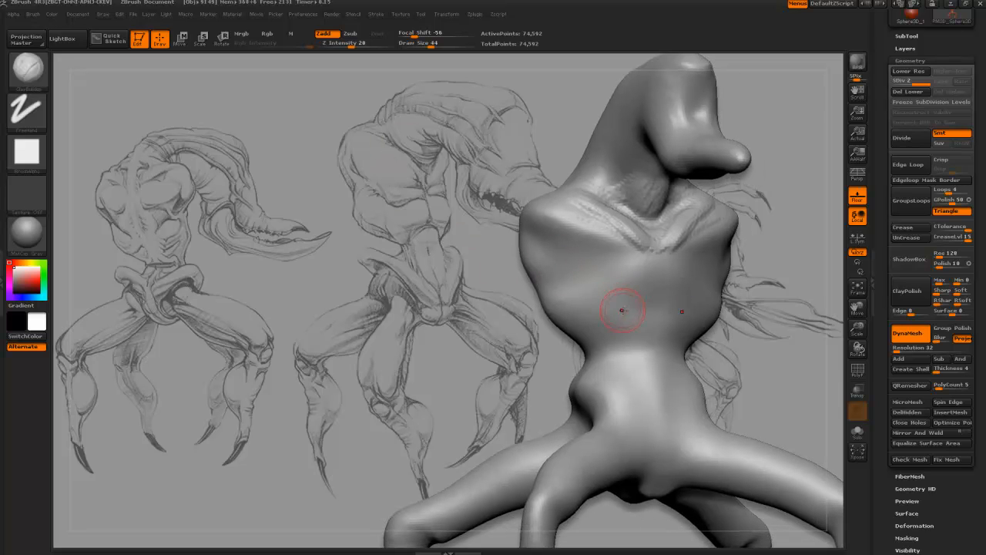
# Step: Outline and fill the chest muscles with ClayBuildup at Draw Sizes 44 to 64, and define the sternum line between them
pyautogui.press(']')
pyautogui.moveTo(654, 262)
pyautogui.mouseDown()
pyautogui.moveTo(641, 307)
pyautogui.moveTo(597, 316)
pyautogui.moveTo(610, 298)
pyautogui.moveTo(545, 239)
pyautogui.mouseUp()
pyautogui.moveTo(586, 297); pyautogui.dragTo(544, 254)
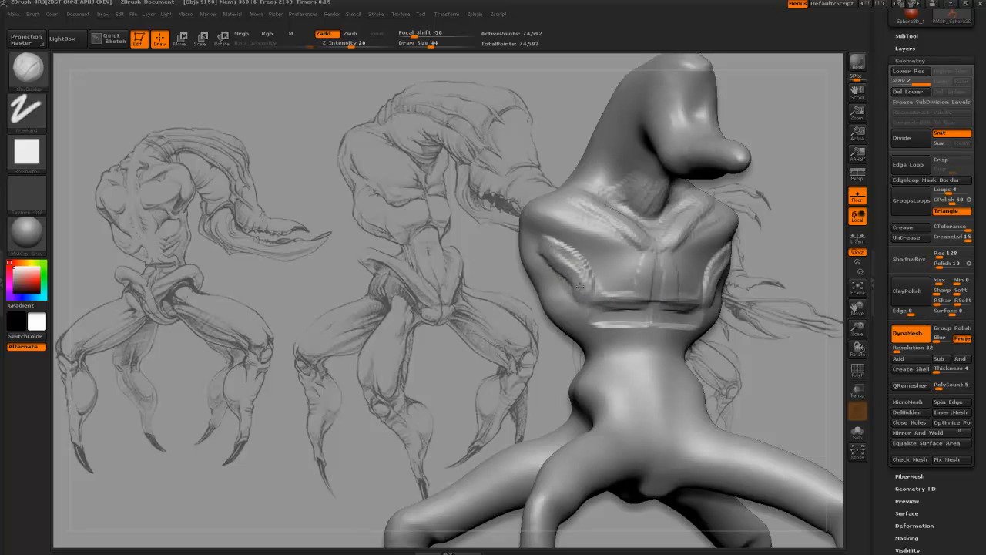
pyautogui.moveTo(644, 276); pyautogui.dragTo(552, 222)
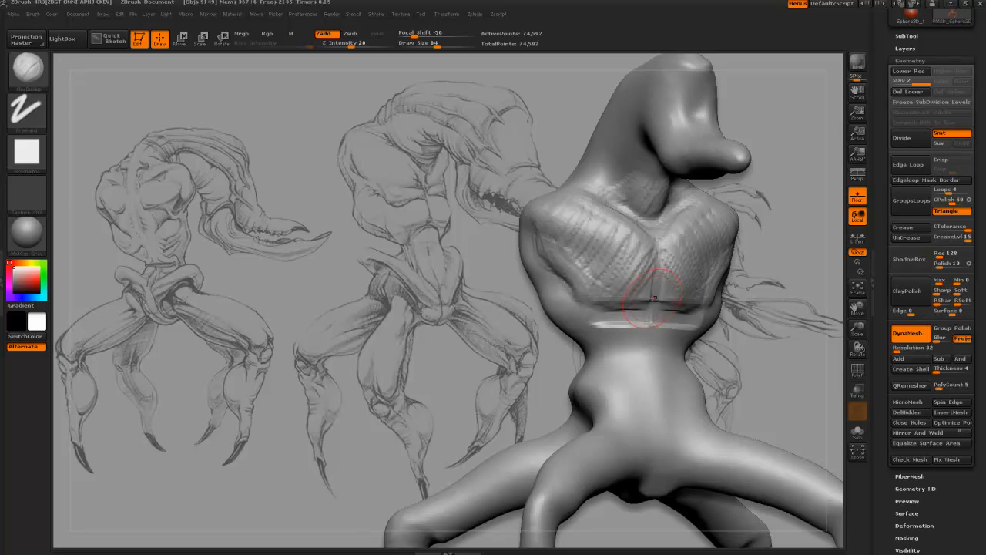
pyautogui.moveTo(657, 245); pyautogui.dragTo(650, 318)
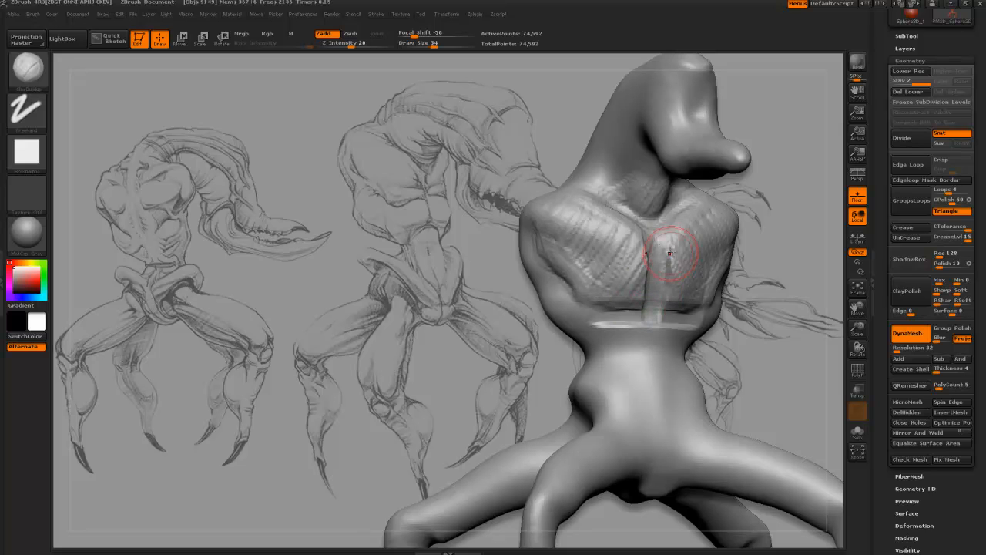
pyautogui.moveTo(669, 252); pyautogui.dragTo(663, 263)
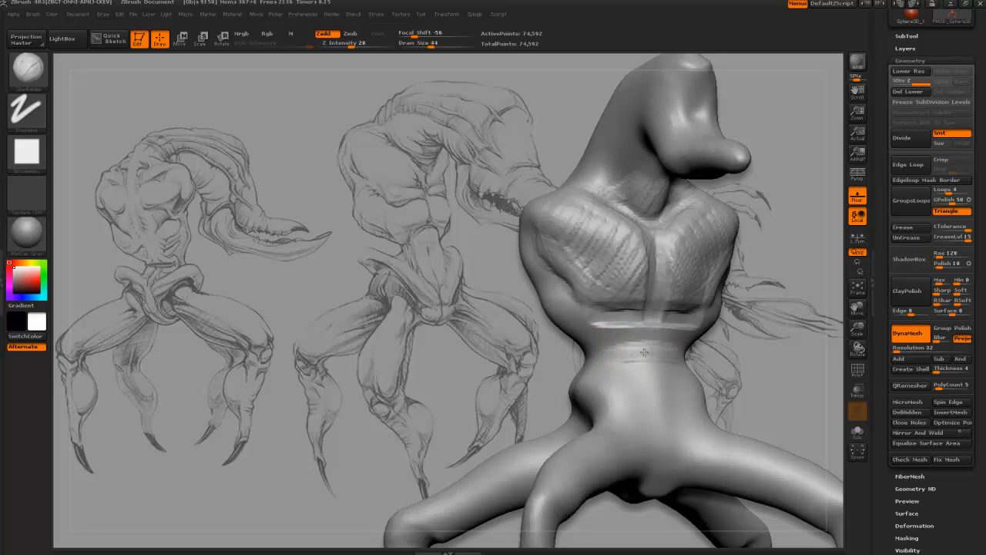
# Step: Add clay to the abdomen below the chest and mark the waist folds with ClayBuildup at Draw Sizes 44 and 54
pyautogui.moveTo(644, 352); pyautogui.dragTo(645, 340)
pyautogui.moveTo(596, 385); pyautogui.dragTo(601, 397)
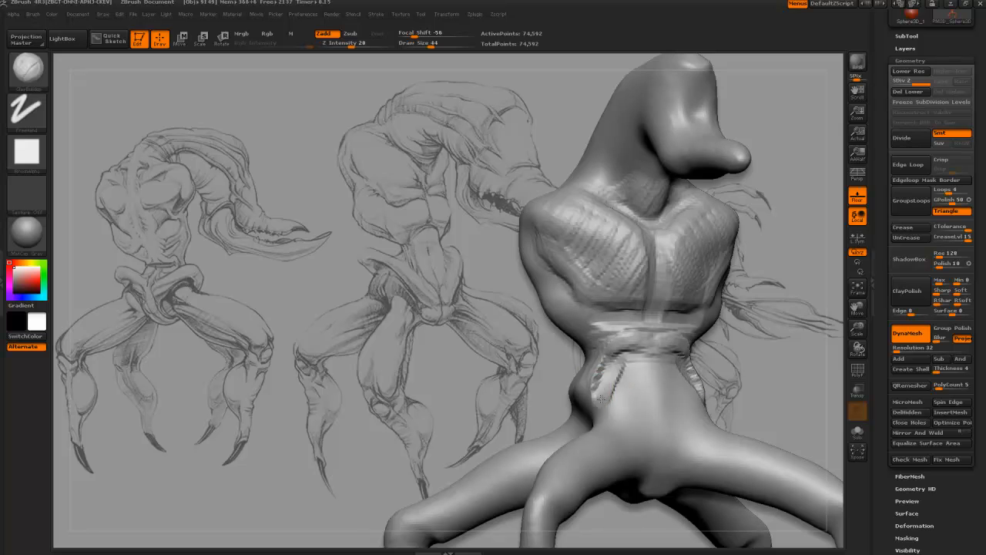
pyautogui.moveTo(513, 374)
pyautogui.mouseDown()
pyautogui.moveTo(470, 302)
pyautogui.moveTo(481, 320)
pyautogui.moveTo(469, 346)
pyautogui.moveTo(572, 352)
pyautogui.moveTo(473, 294)
pyautogui.mouseUp()
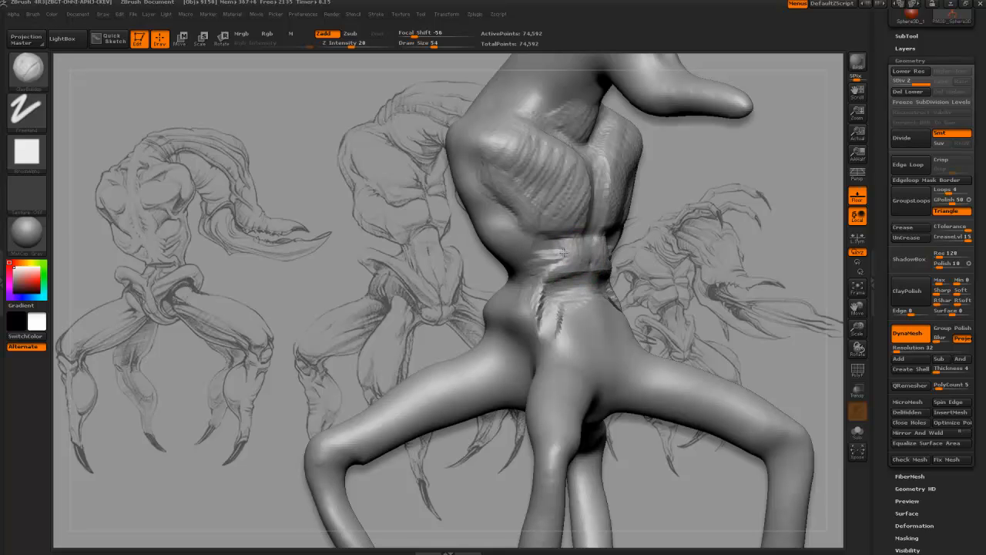
pyautogui.moveTo(447, 239); pyautogui.dragTo(416, 222)
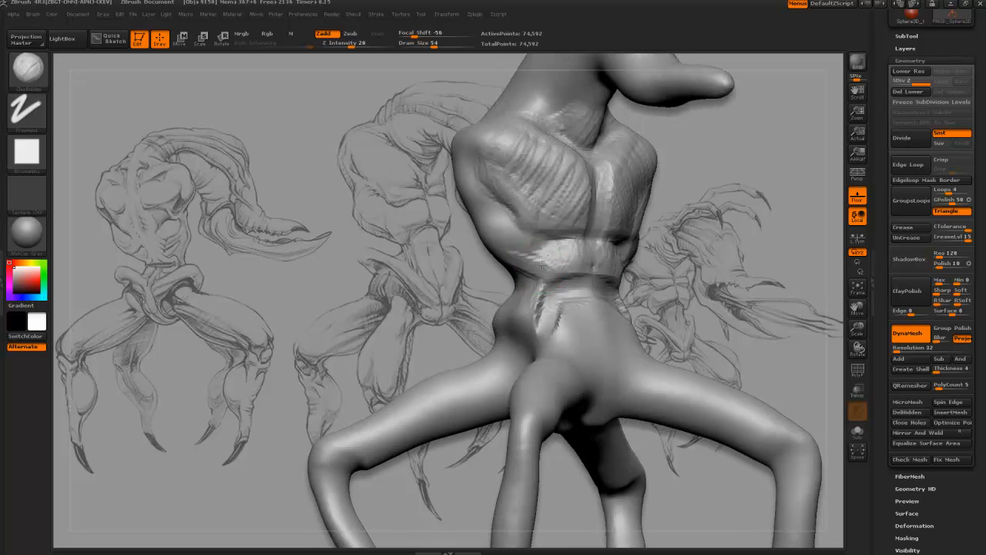
# Step: Build up the side of the ribcage and the shoulder mass with ClayBuildup at Draw Size 54
pyautogui.moveTo(543, 243)
pyautogui.mouseDown()
pyautogui.moveTo(516, 248)
pyautogui.moveTo(517, 275)
pyautogui.mouseUp()
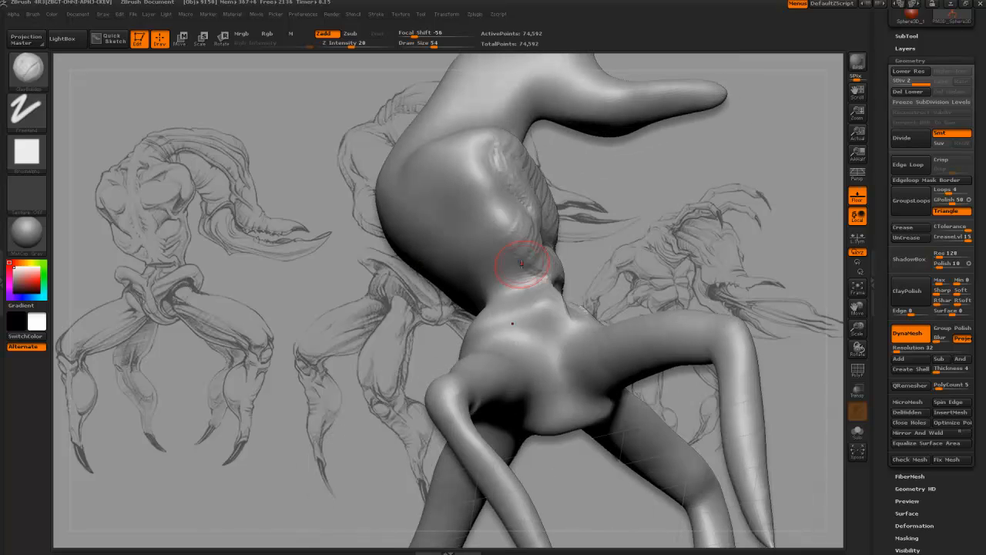
pyautogui.moveTo(584, 266)
pyautogui.mouseDown()
pyautogui.moveTo(429, 254)
pyautogui.moveTo(432, 273)
pyautogui.moveTo(484, 247)
pyautogui.moveTo(484, 230)
pyautogui.mouseUp()
pyautogui.moveTo(500, 286)
pyautogui.mouseDown()
pyautogui.moveTo(427, 247)
pyautogui.moveTo(450, 265)
pyautogui.moveTo(389, 184)
pyautogui.moveTo(392, 150)
pyautogui.moveTo(429, 285)
pyautogui.moveTo(431, 251)
pyautogui.moveTo(466, 243)
pyautogui.moveTo(450, 239)
pyautogui.moveTo(403, 143)
pyautogui.moveTo(497, 282)
pyautogui.mouseUp()
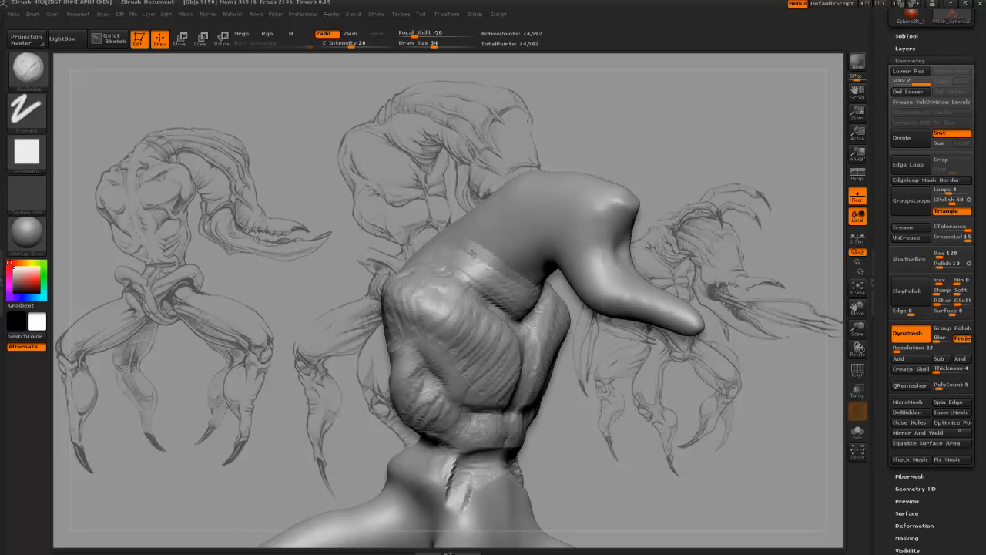
# Step: Lay clay strokes along the side of the neck and the inner bend of the arm at Draw Sizes 54 and 44
pyautogui.moveTo(472, 171); pyautogui.dragTo(459, 288)
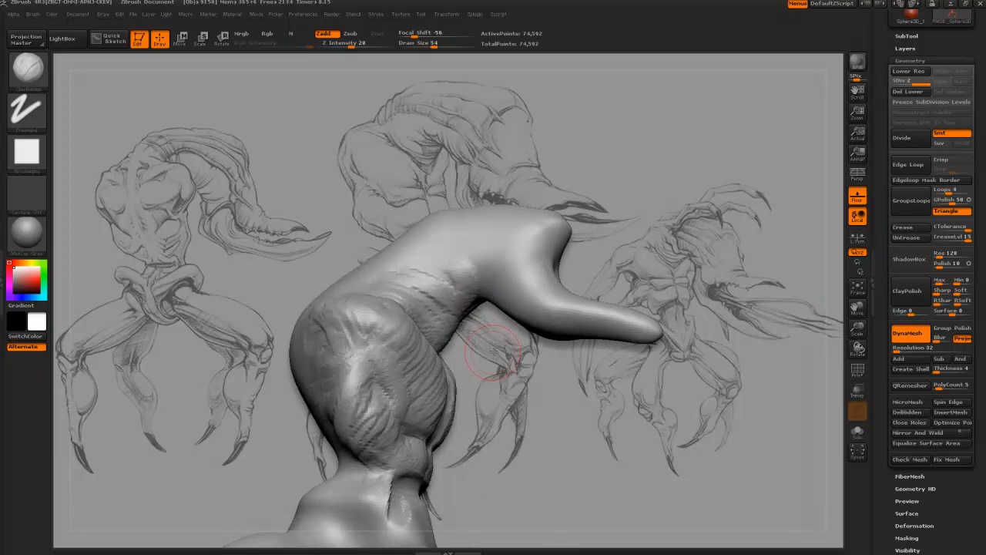
pyautogui.moveTo(493, 351); pyautogui.dragTo(484, 278)
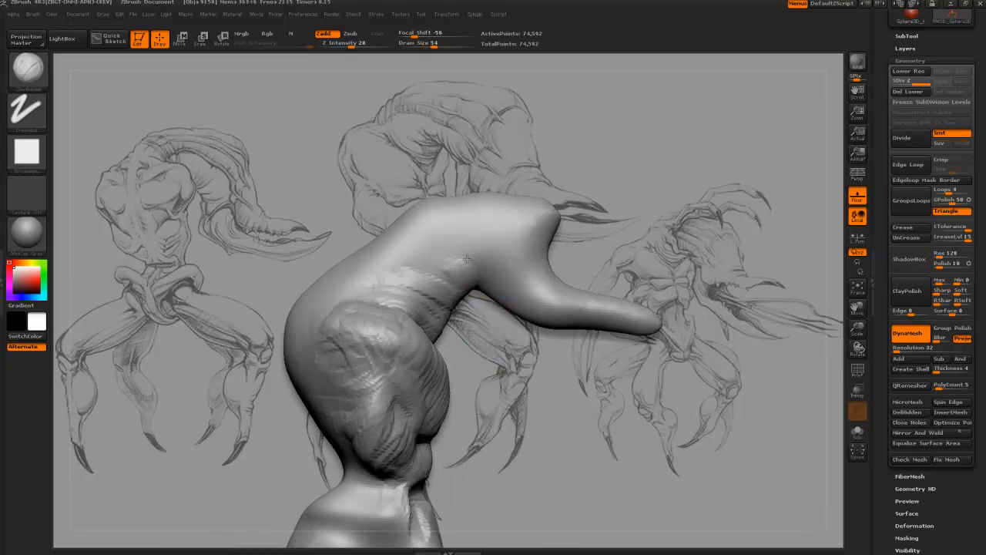
pyautogui.moveTo(481, 337)
pyautogui.mouseDown()
pyautogui.moveTo(484, 301)
pyautogui.moveTo(520, 337)
pyautogui.mouseUp()
pyautogui.moveTo(530, 294)
pyautogui.mouseDown()
pyautogui.moveTo(529, 342)
pyautogui.moveTo(543, 345)
pyautogui.mouseUp()
pyautogui.moveTo(561, 371)
pyautogui.mouseDown()
pyautogui.moveTo(525, 387)
pyautogui.moveTo(504, 305)
pyautogui.mouseUp()
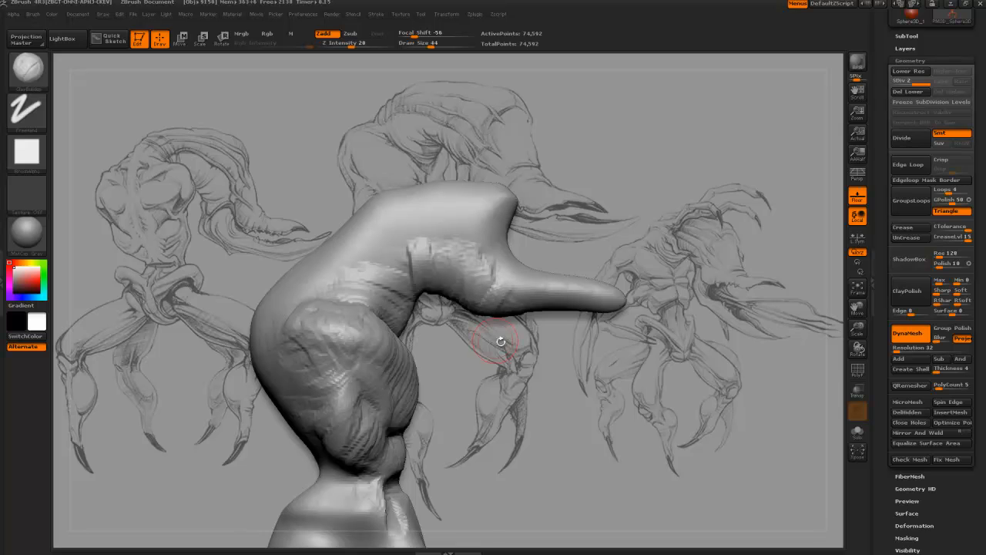
# Step: Try to pull a long pointed lower claw out of the arm's underside with the SnakeHook brush at Draw Size 94
pyautogui.press('b')
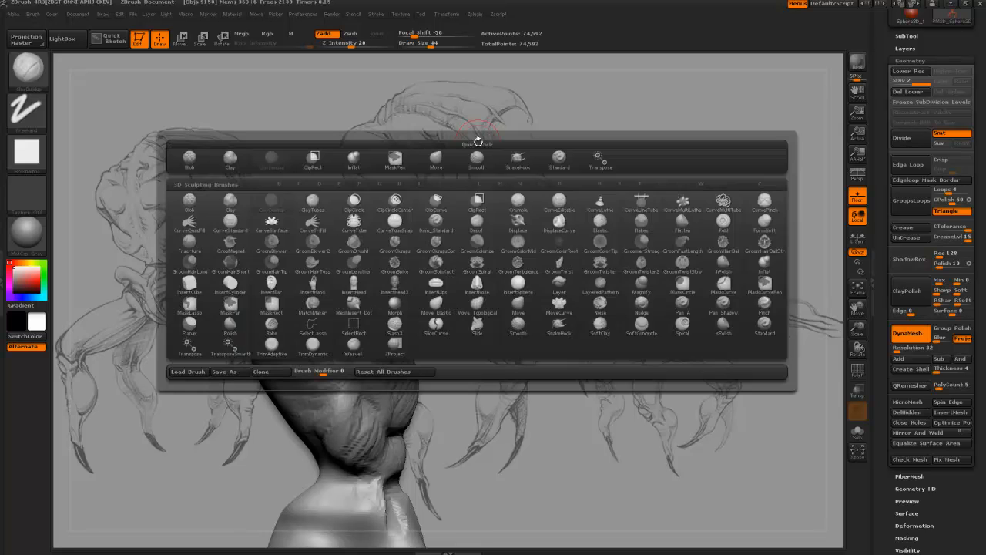
pyautogui.press('m')
pyautogui.press('v')
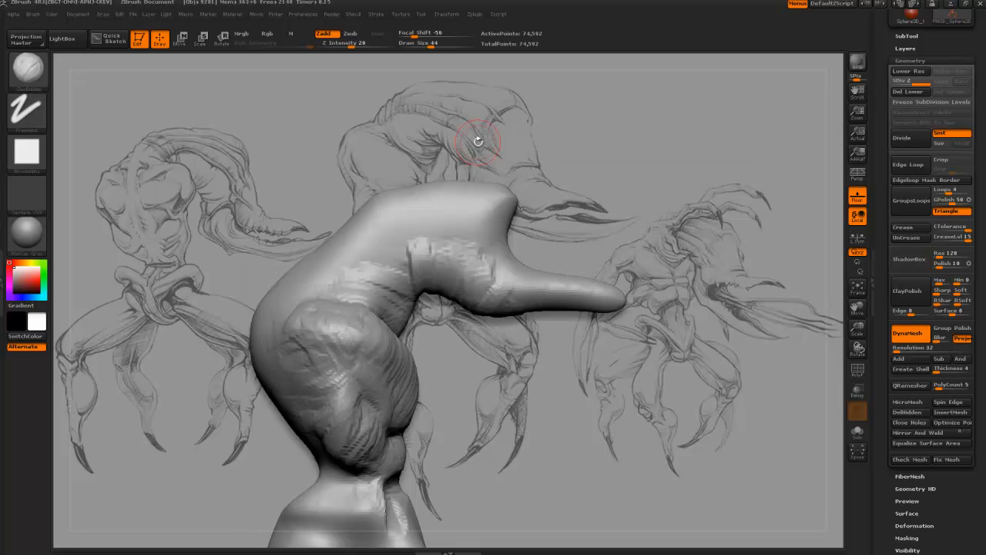
pyautogui.press('b')
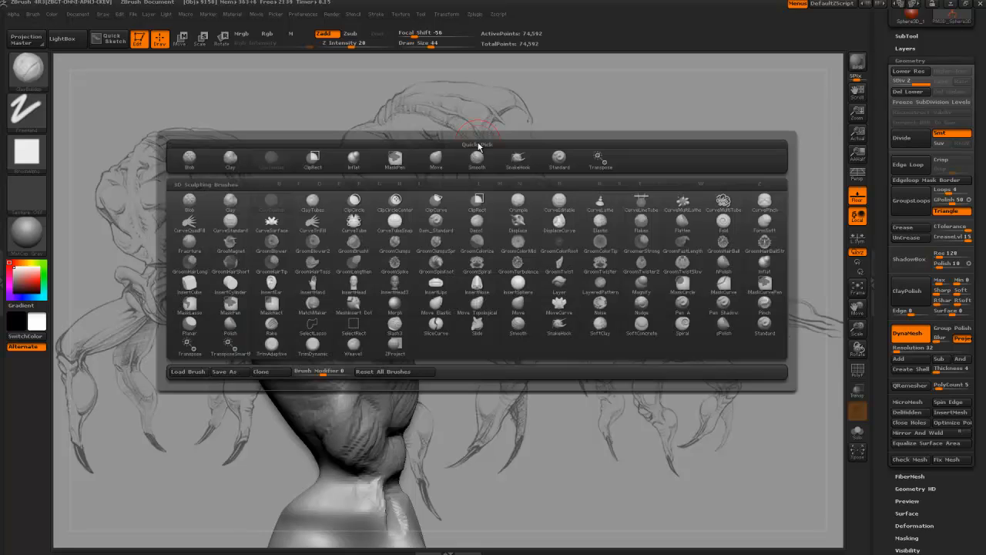
pyautogui.press('s')
pyautogui.press('h')
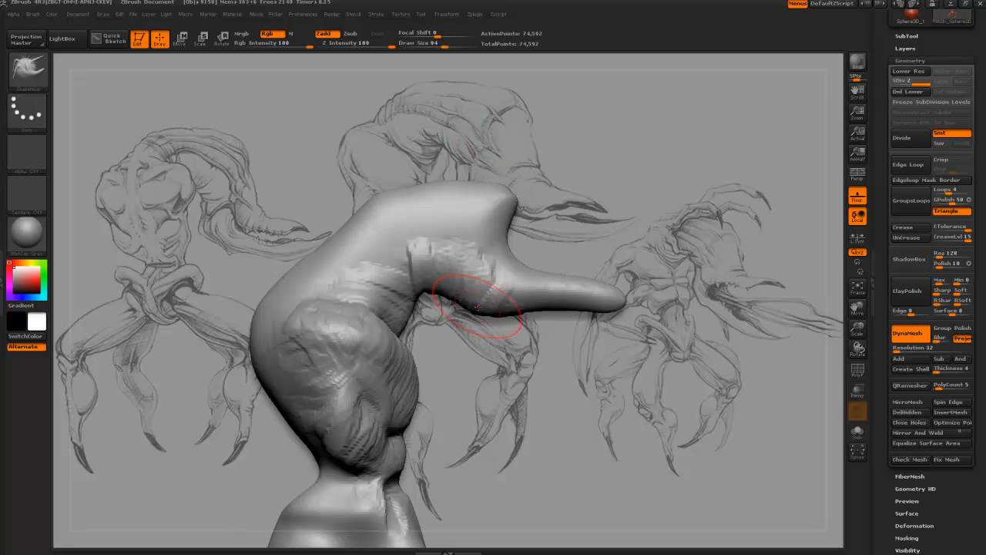
pyautogui.keyDown('alt'); pyautogui.moveTo(515, 373); pyautogui.dragTo(483, 382); pyautogui.keyUp('alt')
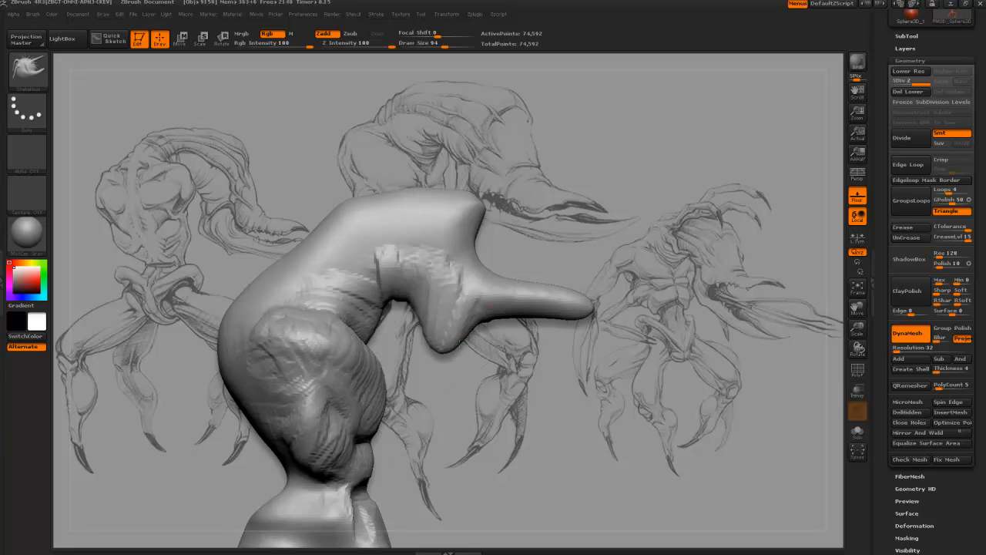
pyautogui.moveTo(458, 349)
pyautogui.mouseDown()
pyautogui.moveTo(548, 367)
pyautogui.moveTo(653, 359)
pyautogui.mouseUp()
pyautogui.keyDown('alt'); pyautogui.moveTo(536, 420); pyautogui.dragTo(533, 401); pyautogui.keyUp('alt')
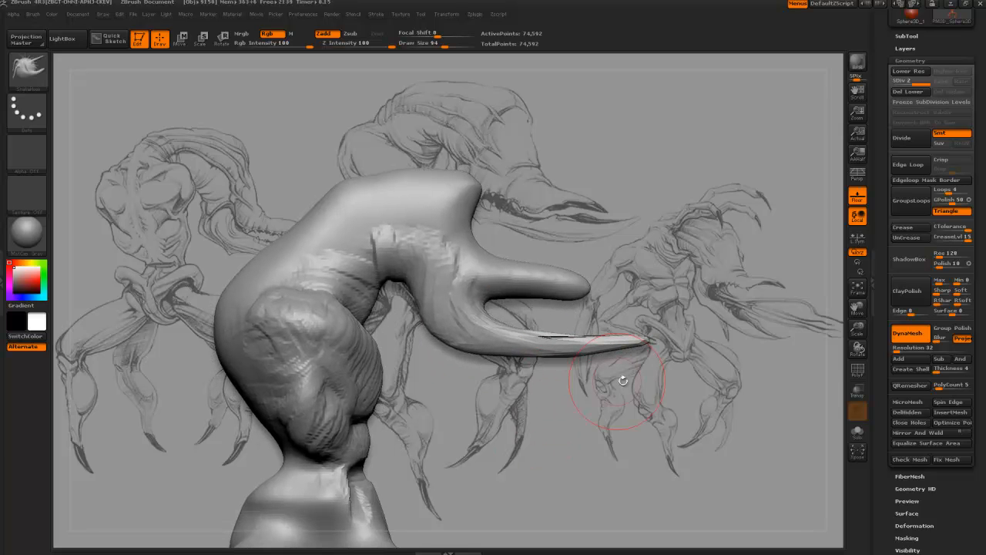
# Step: Remesh the model with the pulled claw using DynaMesh, choose the Move brush, and subdivide the mesh once
pyautogui.keyDown('ctrl'); pyautogui.moveTo(684, 361); pyautogui.dragTo(675, 472); pyautogui.keyUp('ctrl')
pyautogui.press('b')
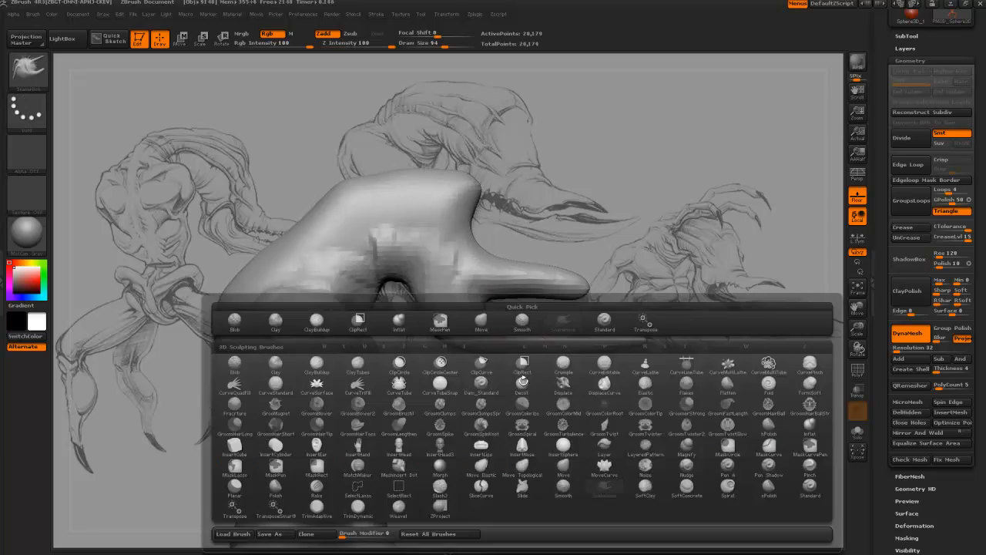
pyautogui.press('m')
pyautogui.press('v')
pyautogui.moveTo(484, 413); pyautogui.dragTo(478, 399)
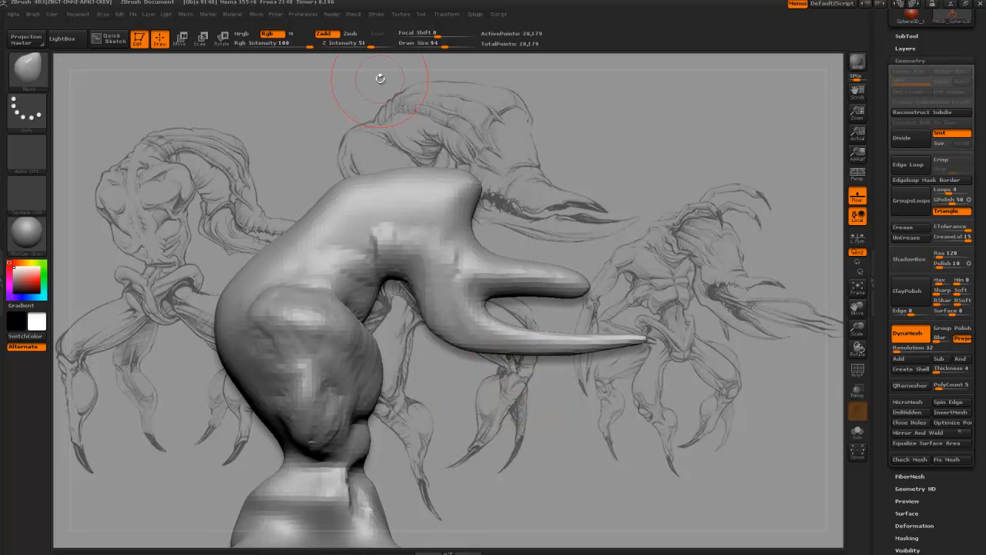
pyautogui.hotkey('ctrl', 'd')
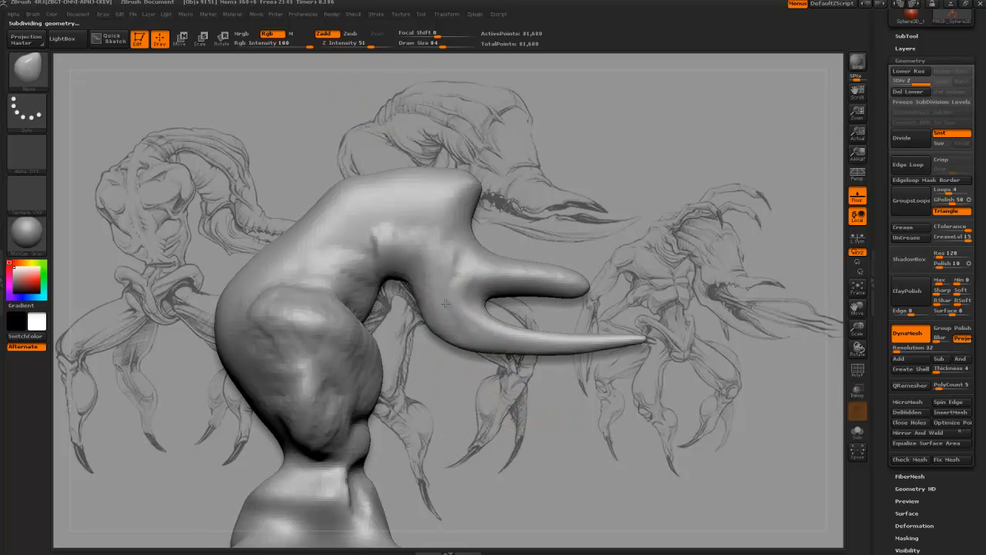
# Step: Add clay at the base of the claws with ClayBuildup at Draw Size 64, and inspect the arm from below
pyautogui.press('b')
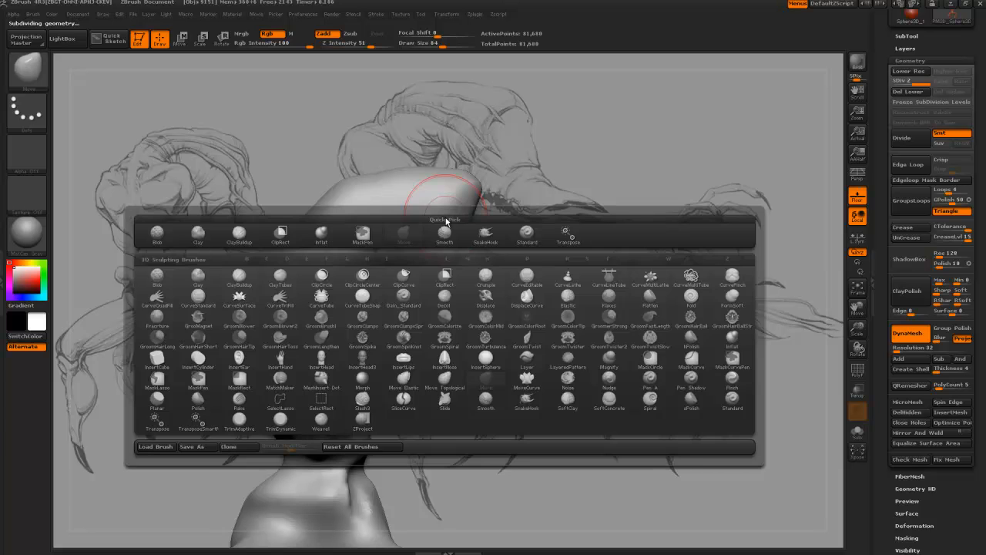
pyautogui.press('c')
pyautogui.press('b')
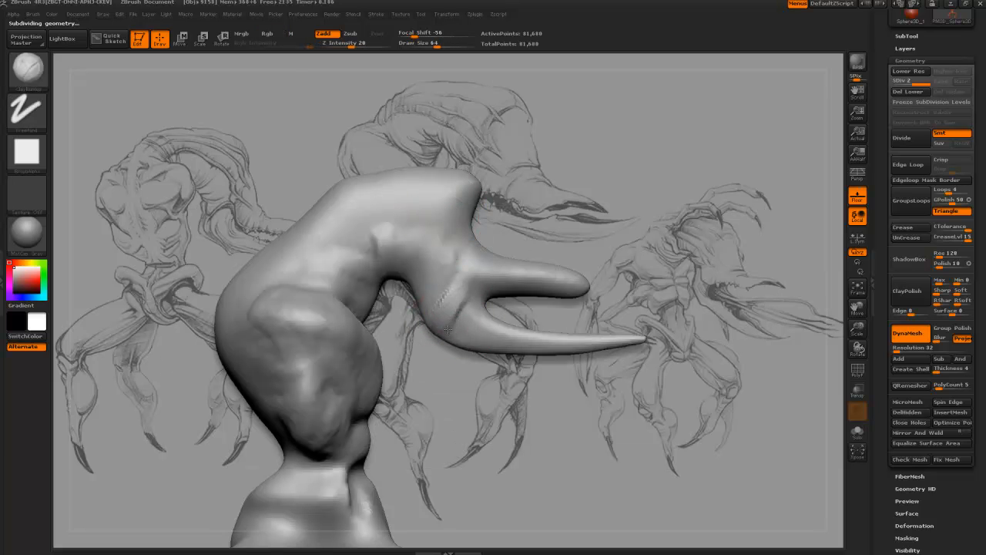
pyautogui.moveTo(514, 369)
pyautogui.mouseDown()
pyautogui.moveTo(451, 393)
pyautogui.moveTo(470, 339)
pyautogui.moveTo(455, 385)
pyautogui.moveTo(456, 220)
pyautogui.mouseUp()
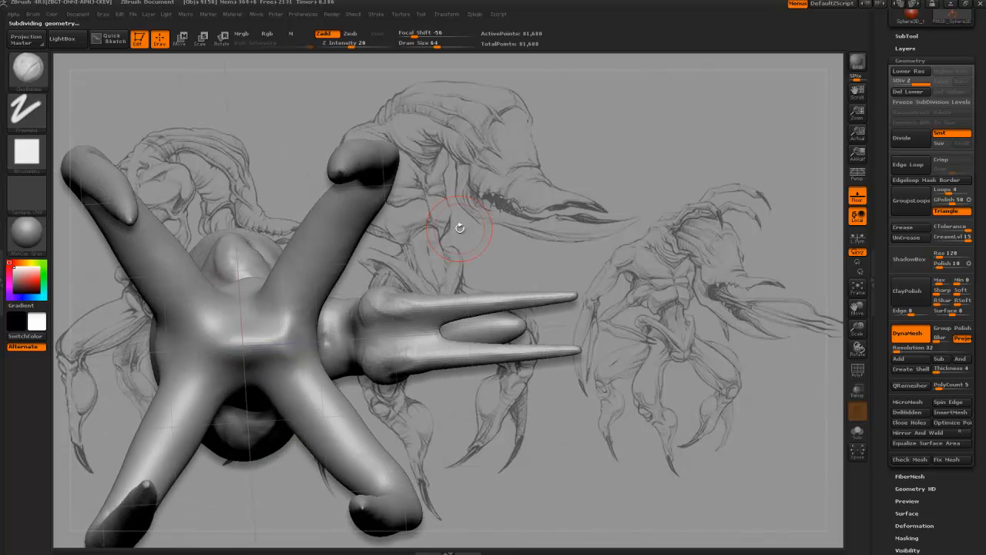
pyautogui.press('b')
pyautogui.press('m')
pyautogui.press('v')
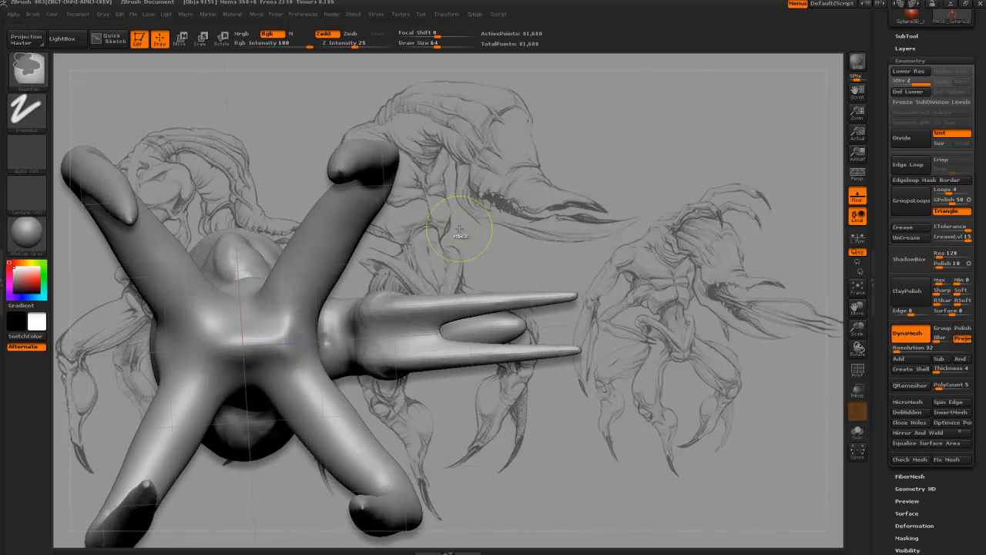
pyautogui.press('b')
pyautogui.press('h')
pyautogui.press('p')
pyautogui.press('b')
pyautogui.press('m')
pyautogui.moveTo(473, 231)
pyautogui.keyDown('shift'); pyautogui.mouseDown()
pyautogui.moveTo(542, 298)
pyautogui.moveTo(535, 328)
pyautogui.moveTo(522, 278)
pyautogui.mouseUp(); pyautogui.keyUp('shift')
pyautogui.press(']')
# Step: Undo the claw clay strokes, the subdivision, the remesh, and the SnakeHook pull on the arm
pyautogui.hotkey('ctrl', 'z')
pyautogui.hotkey('ctrl', 'z')
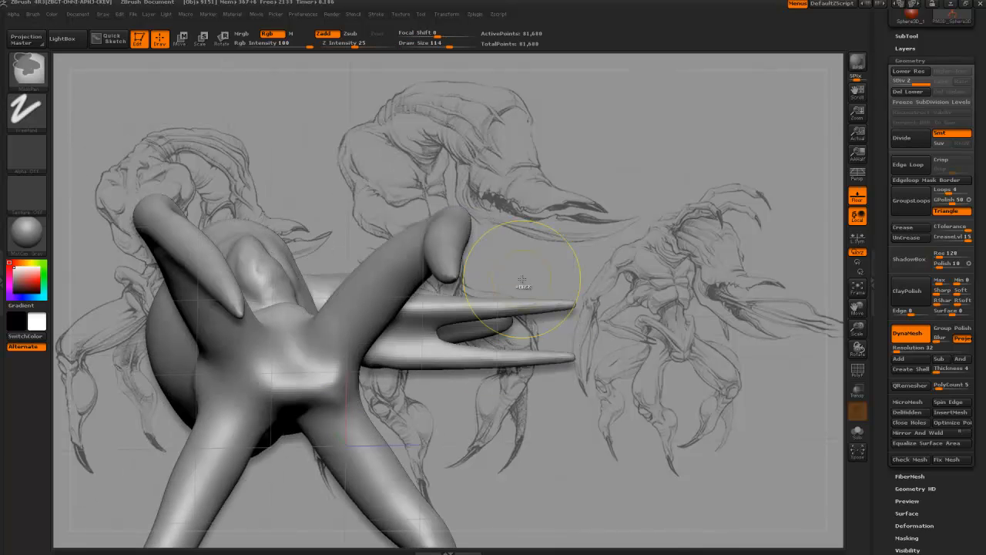
pyautogui.hotkey('ctrl', 'z')
pyautogui.hotkey('ctrl', 'z')
pyautogui.hotkey('ctrl', 'z')
# Step: Thicken and shape the two claws at the arm's forked end with the Inflat and Move brushes
pyautogui.moveTo(563, 375); pyautogui.dragTo(412, 336)
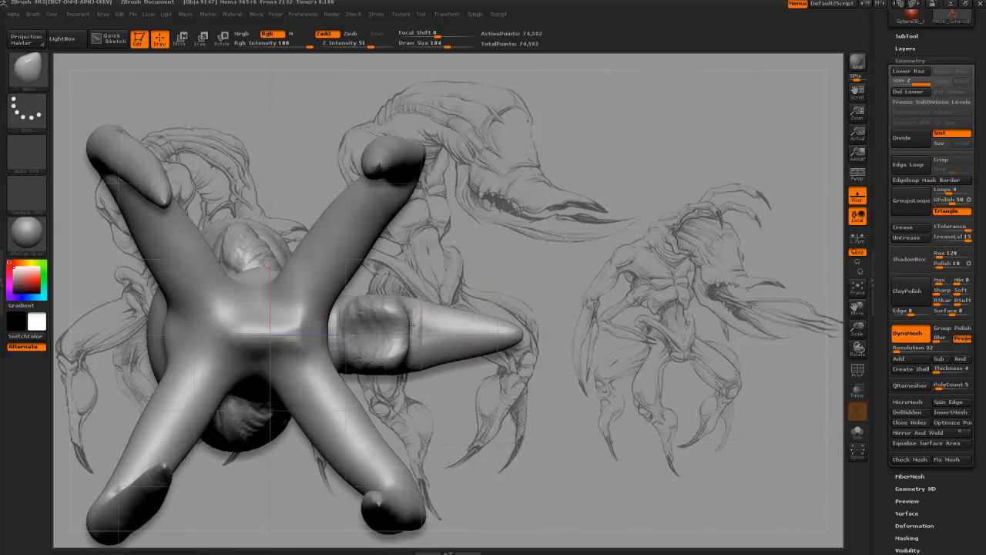
pyautogui.moveTo(530, 302)
pyautogui.mouseDown()
pyautogui.moveTo(499, 244)
pyautogui.moveTo(486, 316)
pyautogui.moveTo(394, 339)
pyautogui.moveTo(451, 429)
pyautogui.mouseUp()
pyautogui.press('b')
pyautogui.press('i')
pyautogui.press('n')
pyautogui.press('b')
pyautogui.press('m')
pyautogui.press('v')
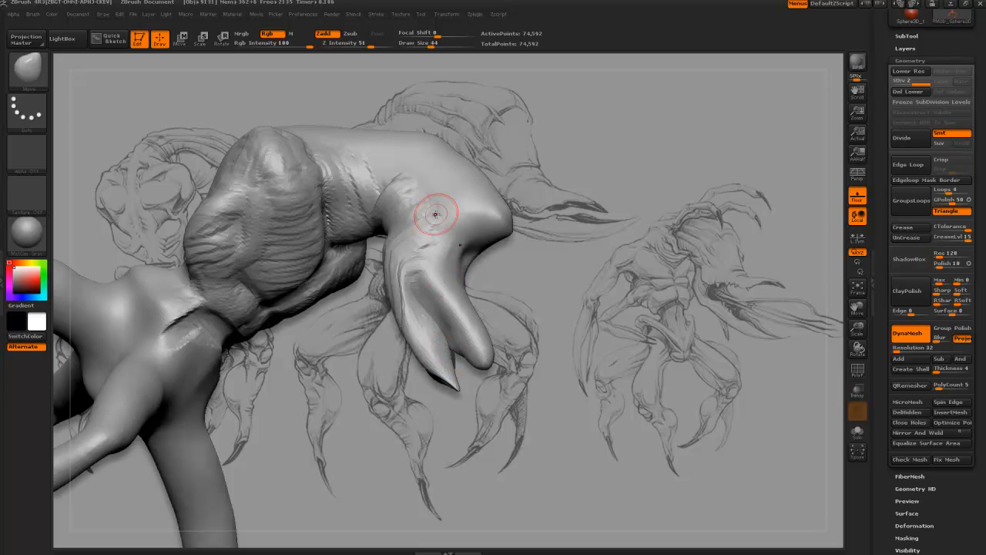
# Step: Stretch the two claws forward and adjust their curve with the Move brush, using a larger brush for the broad pulls
pyautogui.press('b')
pyautogui.press('c')
pyautogui.press('b')
pyautogui.press('b')
pyautogui.press('m')
pyautogui.press('v')
pyautogui.moveTo(434, 209); pyautogui.dragTo(398, 349)
pyautogui.moveTo(346, 175)
pyautogui.mouseDown()
pyautogui.moveTo(393, 337)
pyautogui.moveTo(372, 345)
pyautogui.moveTo(405, 447)
pyautogui.moveTo(562, 347)
pyautogui.moveTo(590, 299)
pyautogui.moveTo(630, 272)
pyautogui.mouseUp()
pyautogui.press(']')
pyautogui.press(']')
pyautogui.moveTo(517, 285); pyautogui.dragTo(520, 261)
pyautogui.moveTo(514, 322)
pyautogui.keyDown('alt'); pyautogui.mouseDown()
pyautogui.moveTo(564, 359)
pyautogui.moveTo(670, 396)
pyautogui.moveTo(568, 404)
pyautogui.moveTo(555, 499)
pyautogui.moveTo(512, 404)
pyautogui.moveTo(590, 361)
pyautogui.mouseUp(); pyautogui.keyUp('alt')
# Step: Extend the upper claw's tip and pull back the knuckle above it with the Move brush at Draw Sizes 74 and 114
pyautogui.press('[')
pyautogui.press('[')
pyautogui.press('[')
pyautogui.press('[')
pyautogui.moveTo(572, 293); pyautogui.dragTo(568, 295)
pyautogui.press('[')
pyautogui.press('[')
pyautogui.keyDown('alt'); pyautogui.moveTo(566, 225); pyautogui.dragTo(527, 242); pyautogui.keyUp('alt')
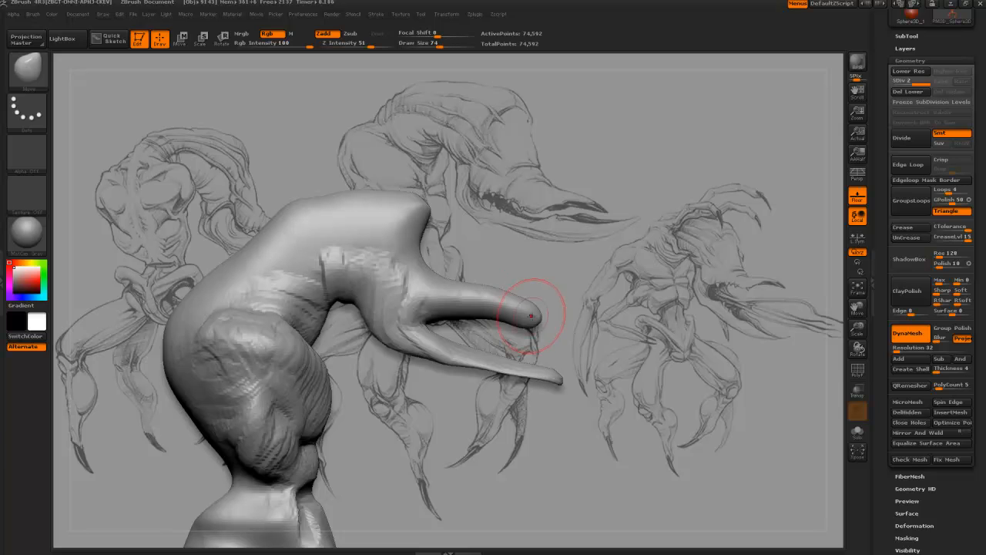
pyautogui.press('[')
pyautogui.moveTo(531, 315); pyautogui.dragTo(542, 312)
pyautogui.moveTo(408, 259); pyautogui.dragTo(416, 254)
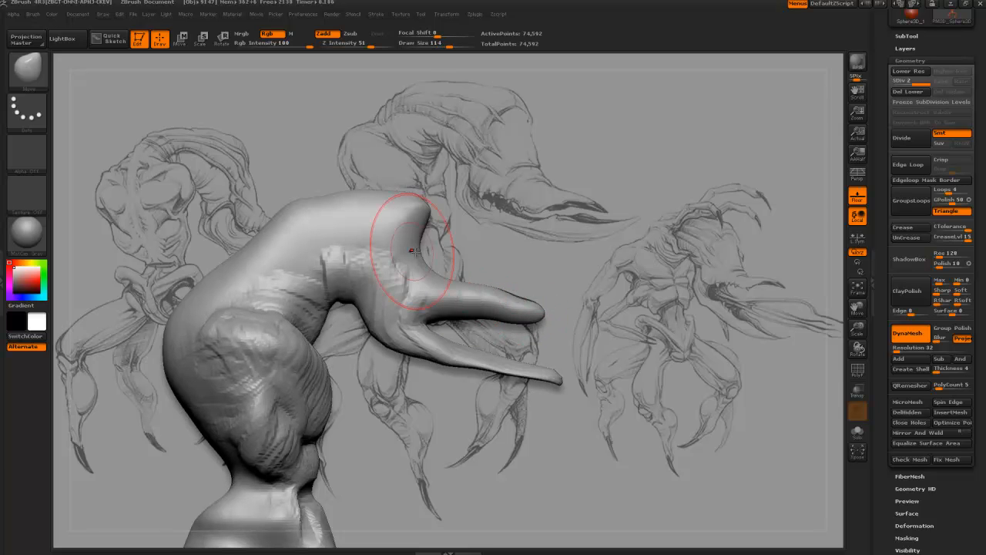
pyautogui.moveTo(420, 214); pyautogui.dragTo(407, 202)
# Step: Choose the ClayBuildup brush, set the DynaMesh Resolution to 64, and remesh the model
pyautogui.press('b')
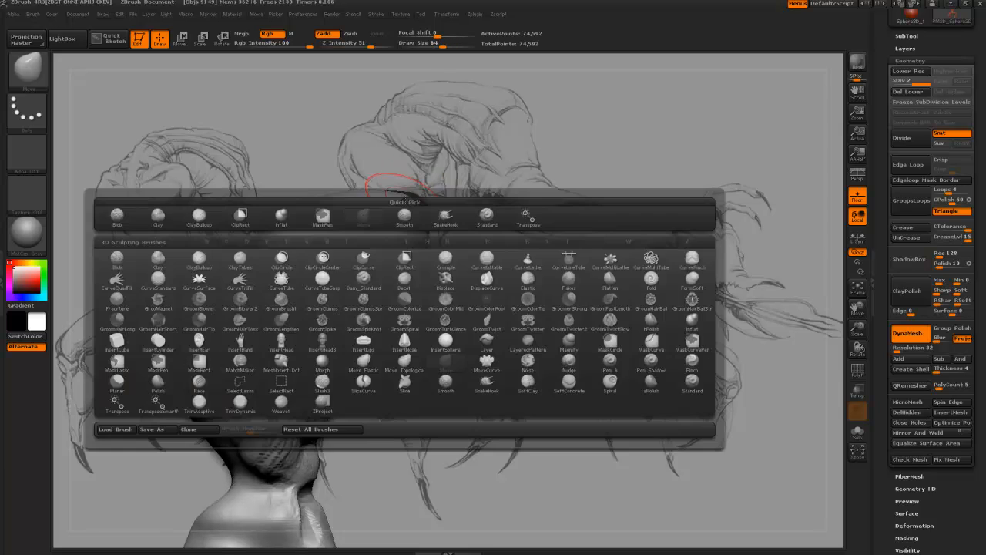
pyautogui.press('c')
pyautogui.press('b')
pyautogui.click(897, 349)
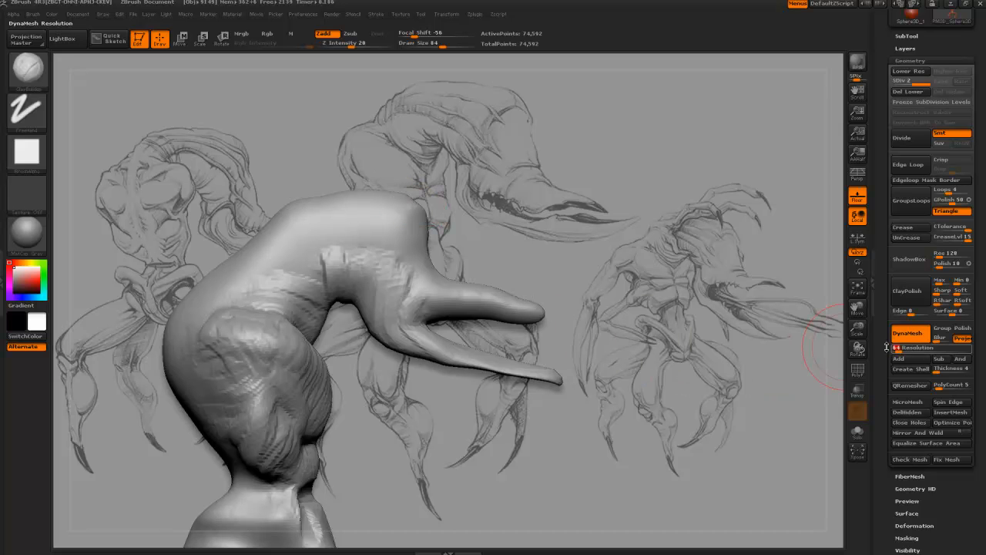
pyautogui.moveTo(595, 221)
pyautogui.keyDown('ctrl'); pyautogui.mouseDown()
pyautogui.moveTo(486, 426)
pyautogui.moveTo(472, 387)
pyautogui.moveTo(493, 290)
pyautogui.moveTo(476, 330)
pyautogui.moveTo(483, 377)
pyautogui.moveTo(480, 276)
pyautogui.mouseUp(); pyautogui.keyUp('ctrl')
# Step: Thicken both claws with the Inflat brush at Z Intensity 10 and Draw Size 84, and inspect them from below
pyautogui.press('b')
pyautogui.press('i')
pyautogui.press('n')
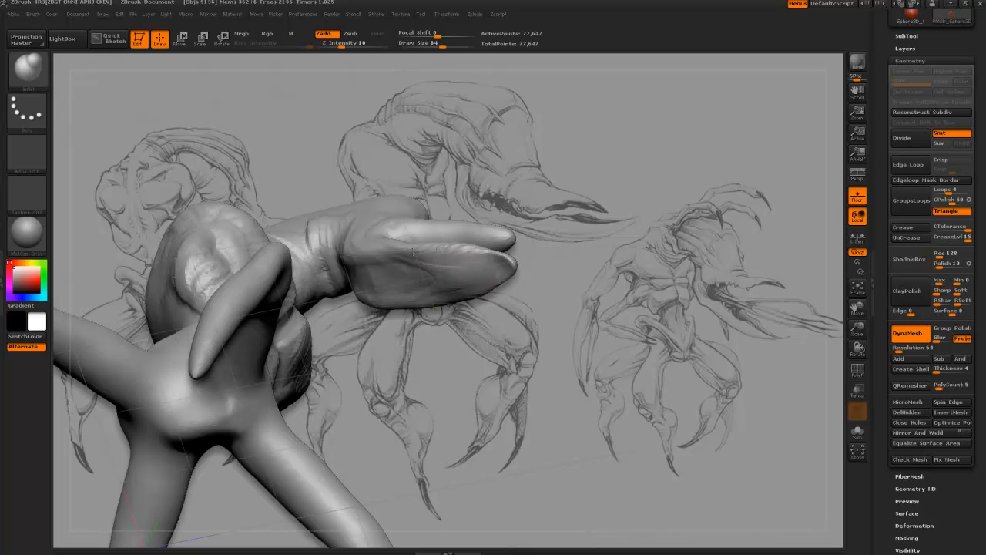
pyautogui.moveTo(398, 332)
pyautogui.mouseDown()
pyautogui.moveTo(457, 260)
pyautogui.moveTo(399, 244)
pyautogui.mouseUp()
# Step: Apply ClayBuildup at Draw Size 64 to the lower claw's tip and turn on BackfaceMask for the brush
pyautogui.press('b')
pyautogui.press('c')
pyautogui.press('b')
pyautogui.moveTo(455, 348); pyautogui.dragTo(495, 280)
pyautogui.moveTo(479, 358); pyautogui.dragTo(469, 399)
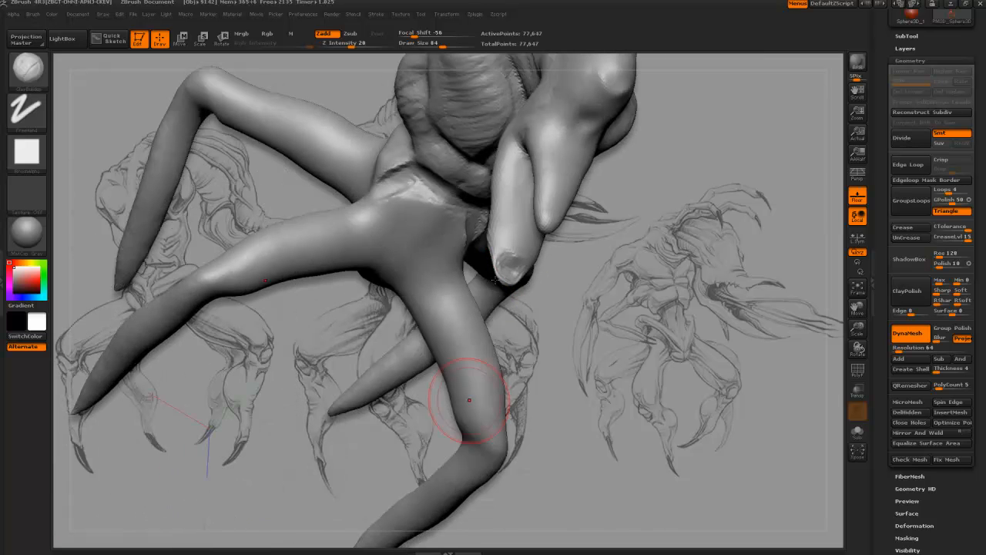
pyautogui.click(33, 14)
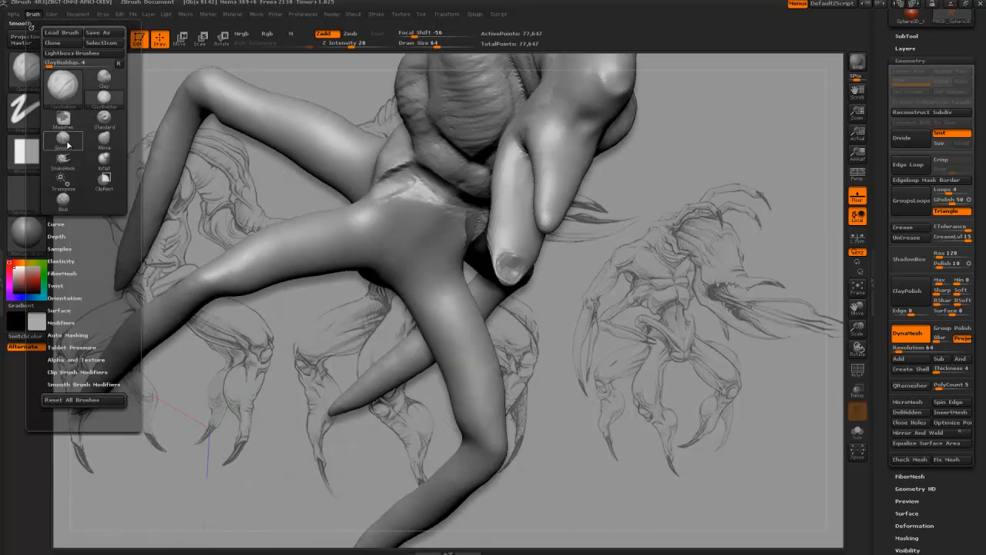
pyautogui.click(32, 13)
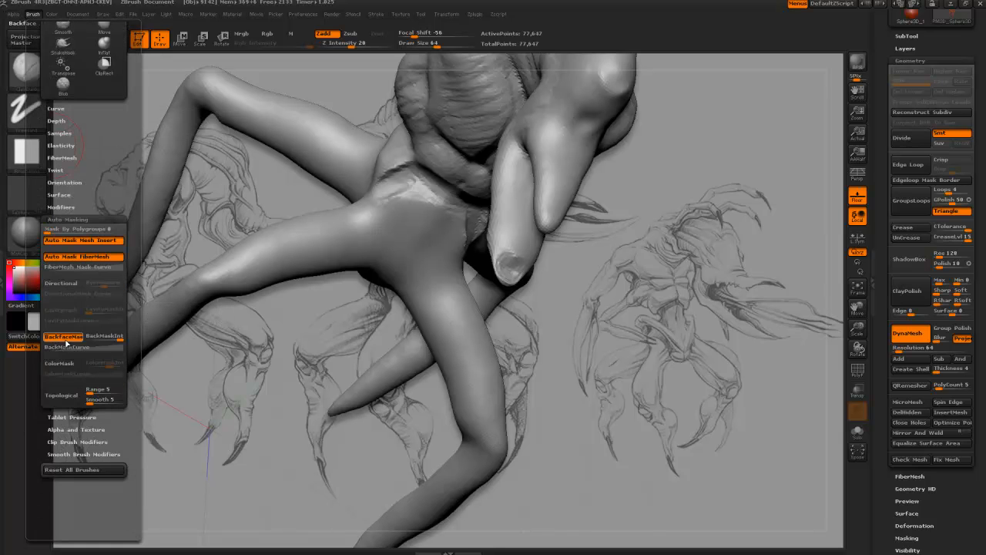
# Step: Build up the lower claw's underside and tip with ClayBuildup at Draw Sizes 64 and 54
pyautogui.moveTo(539, 363)
pyautogui.mouseDown()
pyautogui.moveTo(474, 344)
pyautogui.moveTo(468, 328)
pyautogui.mouseUp()
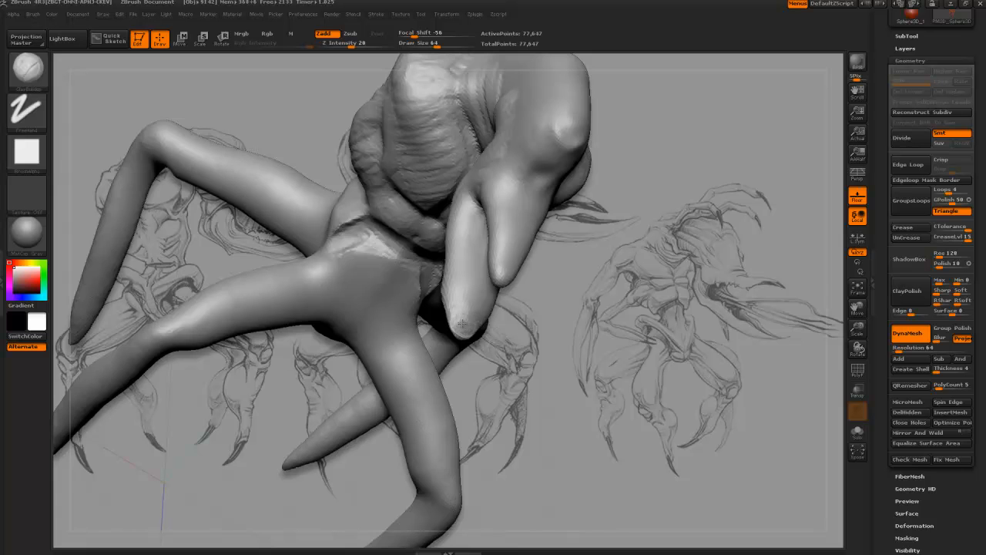
pyautogui.moveTo(519, 351); pyautogui.dragTo(473, 324)
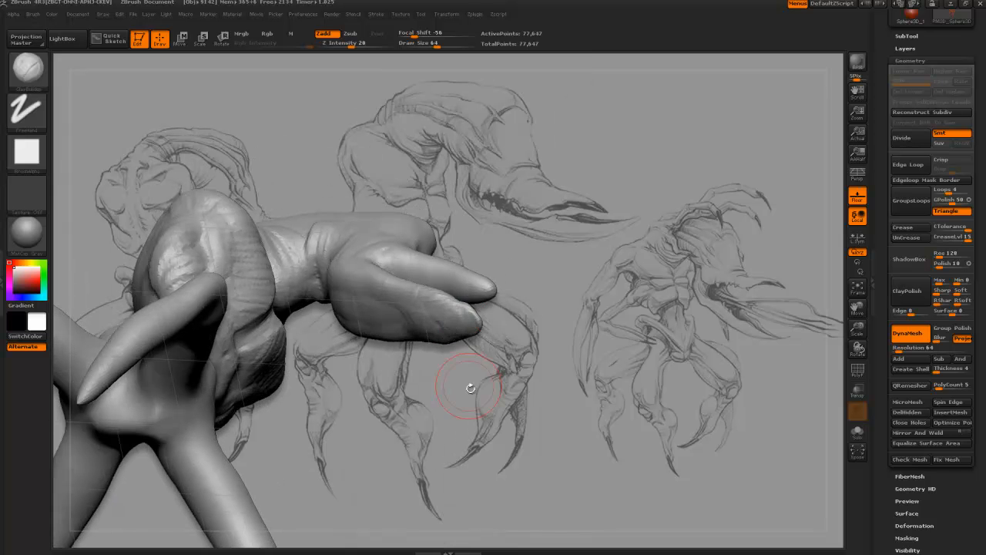
pyautogui.moveTo(462, 392)
pyautogui.mouseDown()
pyautogui.moveTo(447, 370)
pyautogui.moveTo(454, 327)
pyautogui.mouseUp()
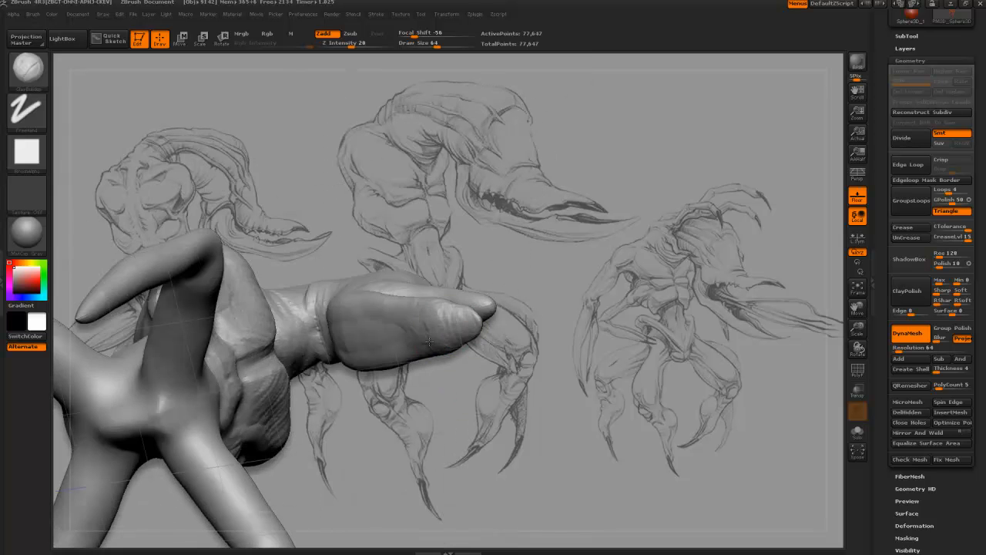
pyautogui.moveTo(336, 339); pyautogui.dragTo(316, 270)
pyautogui.moveTo(336, 356); pyautogui.dragTo(344, 336)
pyautogui.moveTo(375, 367); pyautogui.dragTo(369, 346)
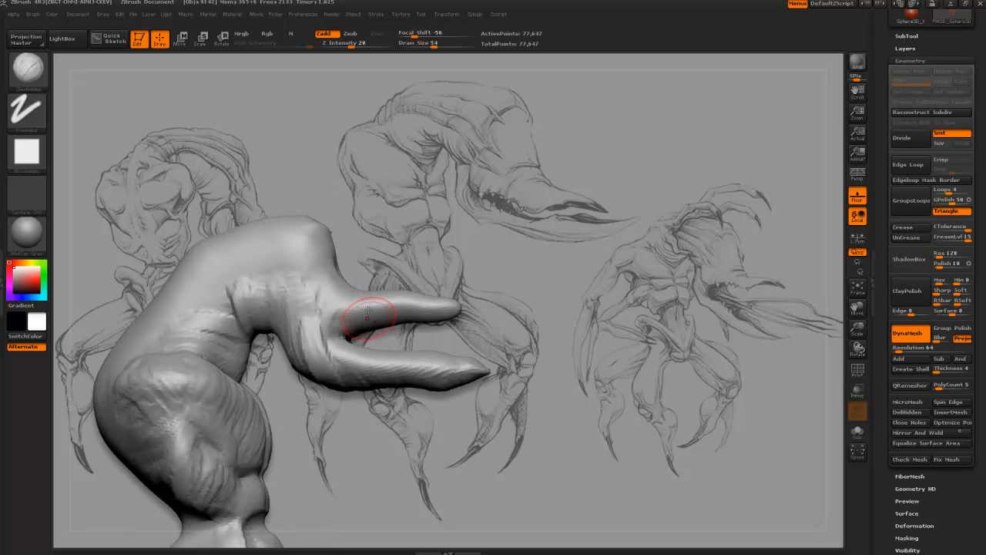
# Step: Add clay along the upper claw from its base toward the tip with ClayBuildup at Draw Sizes 44 to 64
pyautogui.moveTo(336, 308); pyautogui.dragTo(387, 312)
pyautogui.moveTo(486, 324); pyautogui.dragTo(347, 323)
pyautogui.moveTo(473, 315); pyautogui.dragTo(463, 280)
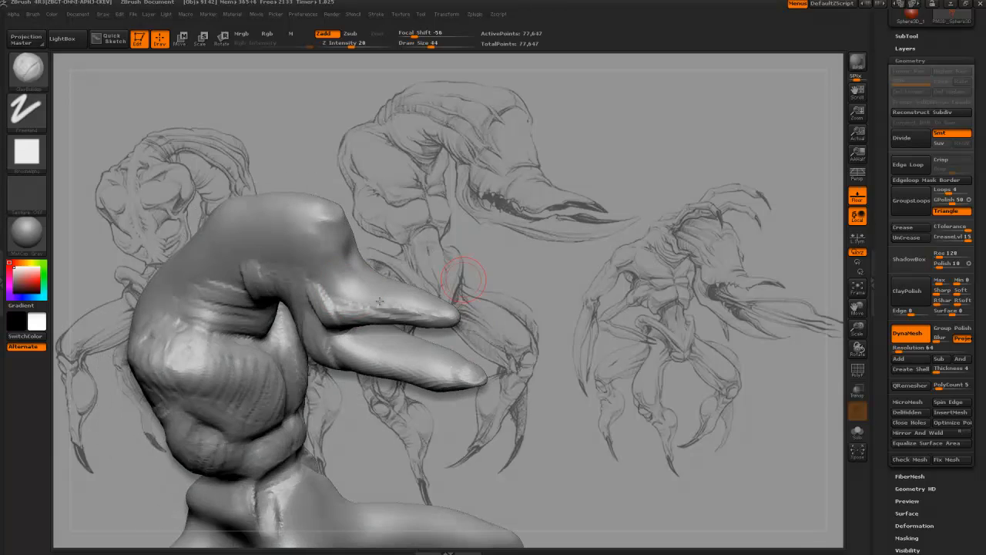
pyautogui.moveTo(326, 319); pyautogui.dragTo(366, 301)
pyautogui.moveTo(443, 252); pyautogui.dragTo(401, 335)
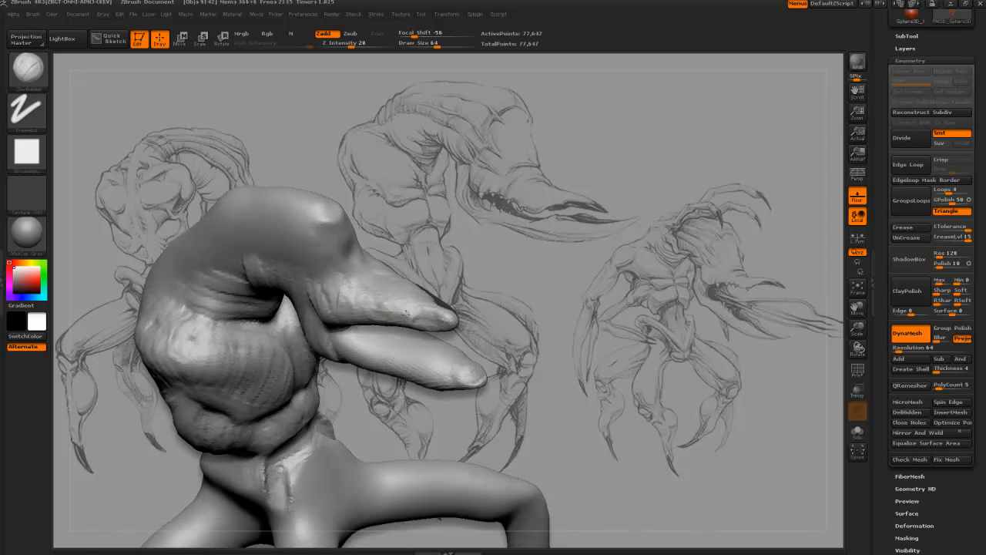
# Step: Sculpt raised ridges around the knuckle above the claws and onto the arm's top with ClayBuildup at Draw Sizes 54 and 74
pyautogui.moveTo(358, 296)
pyautogui.mouseDown()
pyautogui.moveTo(347, 260)
pyautogui.moveTo(330, 270)
pyautogui.mouseUp()
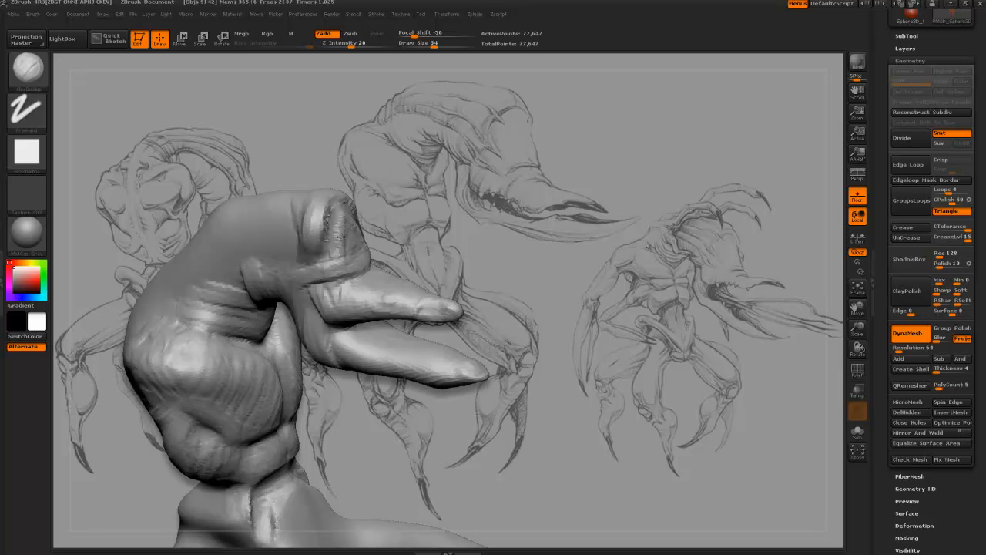
pyautogui.moveTo(267, 145); pyautogui.dragTo(308, 146)
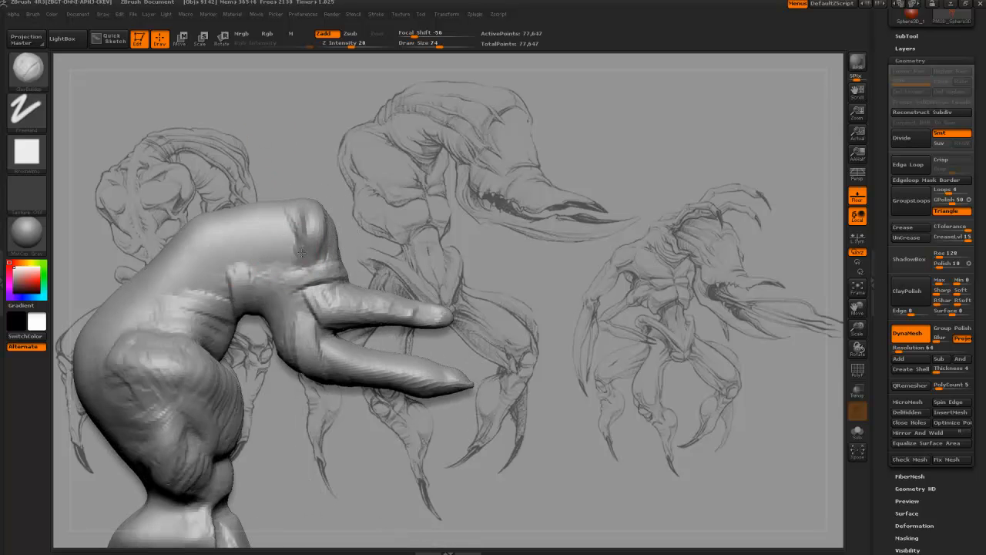
pyautogui.press(']')
pyautogui.press(']')
pyautogui.moveTo(230, 246); pyautogui.dragTo(271, 238)
pyautogui.moveTo(216, 188)
pyautogui.mouseDown()
pyautogui.moveTo(205, 161)
pyautogui.moveTo(202, 171)
pyautogui.moveTo(258, 175)
pyautogui.mouseUp()
pyautogui.moveTo(274, 248); pyautogui.dragTo(202, 222)
pyautogui.moveTo(312, 229); pyautogui.dragTo(223, 220)
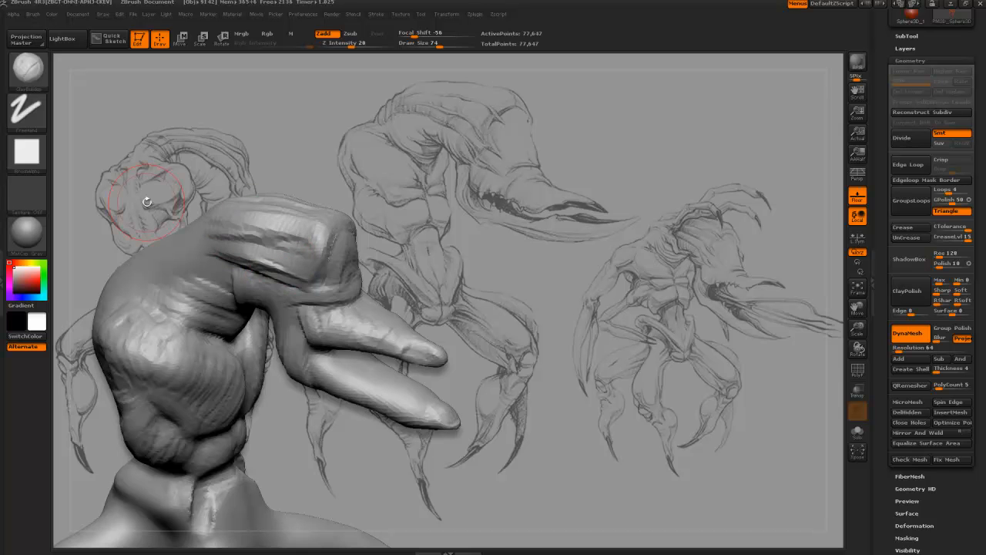
# Step: Extend long muscle bands from the knuckle back along the arm's side with ClayBuildup at Draw Sizes 74 and 84
pyautogui.moveTo(148, 203)
pyautogui.mouseDown()
pyautogui.moveTo(226, 169)
pyautogui.moveTo(305, 245)
pyautogui.moveTo(318, 243)
pyautogui.mouseUp()
pyautogui.moveTo(331, 248); pyautogui.dragTo(223, 252)
pyautogui.moveTo(179, 243); pyautogui.dragTo(296, 262)
pyautogui.moveTo(331, 251); pyautogui.dragTo(223, 279)
pyautogui.moveTo(178, 238); pyautogui.dragTo(224, 252)
pyautogui.moveTo(237, 235)
pyautogui.mouseDown()
pyautogui.moveTo(203, 255)
pyautogui.moveTo(200, 271)
pyautogui.mouseUp()
pyautogui.press(']')
pyautogui.press(']')
pyautogui.moveTo(158, 205)
pyautogui.mouseDown()
pyautogui.moveTo(175, 224)
pyautogui.moveTo(188, 211)
pyautogui.moveTo(146, 231)
pyautogui.mouseUp()
pyautogui.press('[')
pyautogui.press('[')
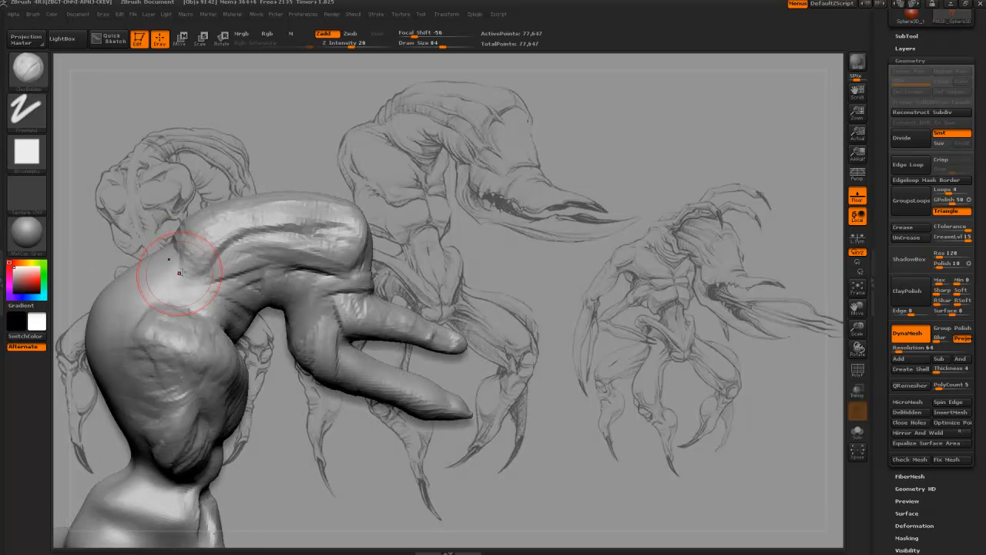
# Step: Sculpt overlapping folds across the base of the arm where it meets the torso, using ClayBuildup at Draw Size 64
pyautogui.moveTo(180, 271); pyautogui.dragTo(178, 225)
pyautogui.moveTo(112, 202)
pyautogui.mouseDown()
pyautogui.moveTo(246, 228)
pyautogui.moveTo(257, 194)
pyautogui.mouseUp()
pyautogui.moveTo(223, 176); pyautogui.dragTo(225, 193)
pyautogui.moveTo(309, 203); pyautogui.dragTo(289, 229)
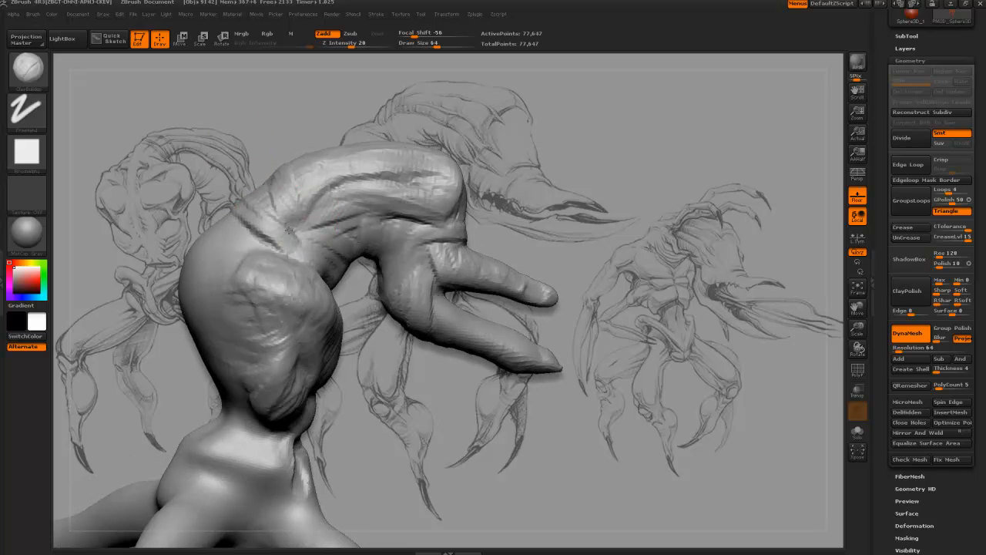
pyautogui.moveTo(179, 211)
pyautogui.keyDown('alt'); pyautogui.mouseDown()
pyautogui.moveTo(224, 185)
pyautogui.moveTo(202, 163)
pyautogui.mouseUp(); pyautogui.keyUp('alt')
pyautogui.moveTo(311, 208); pyautogui.dragTo(264, 185)
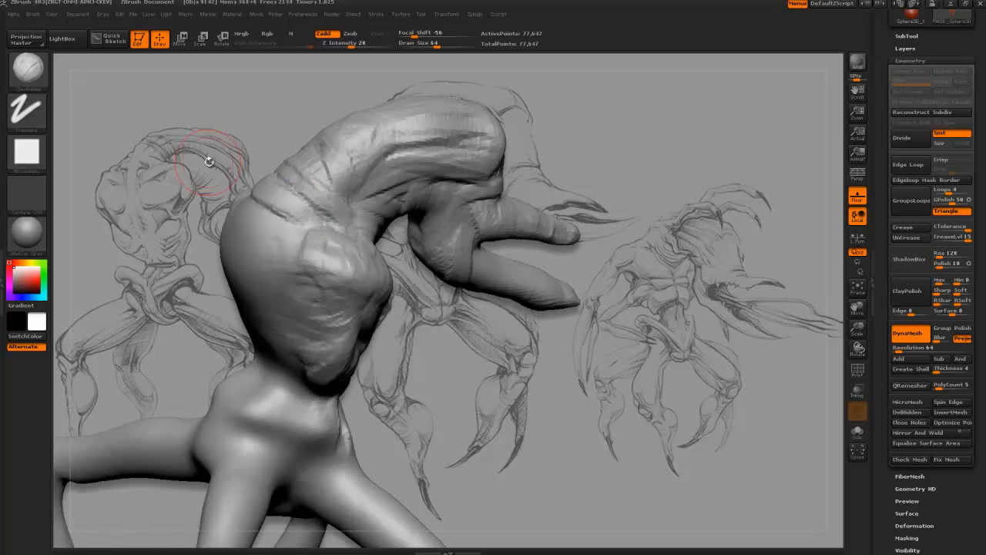
pyautogui.moveTo(204, 179)
pyautogui.keyDown('alt'); pyautogui.mouseDown()
pyautogui.moveTo(238, 167)
pyautogui.moveTo(174, 154)
pyautogui.mouseUp(); pyautogui.keyUp('alt')
pyautogui.keyDown('alt'); pyautogui.moveTo(81, 137); pyautogui.dragTo(134, 182); pyautogui.keyUp('alt')
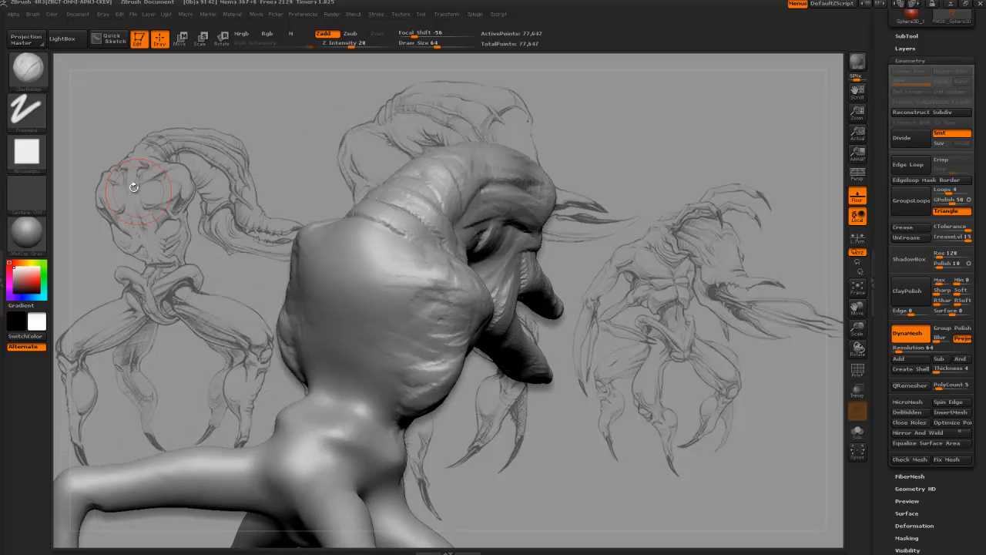
# Step: Build up the shoulder-blade forms on the upper back with ClayBuildup, finishing at Draw Size 64
pyautogui.moveTo(231, 265); pyautogui.dragTo(219, 235)
pyautogui.press('[')
pyautogui.press('[')
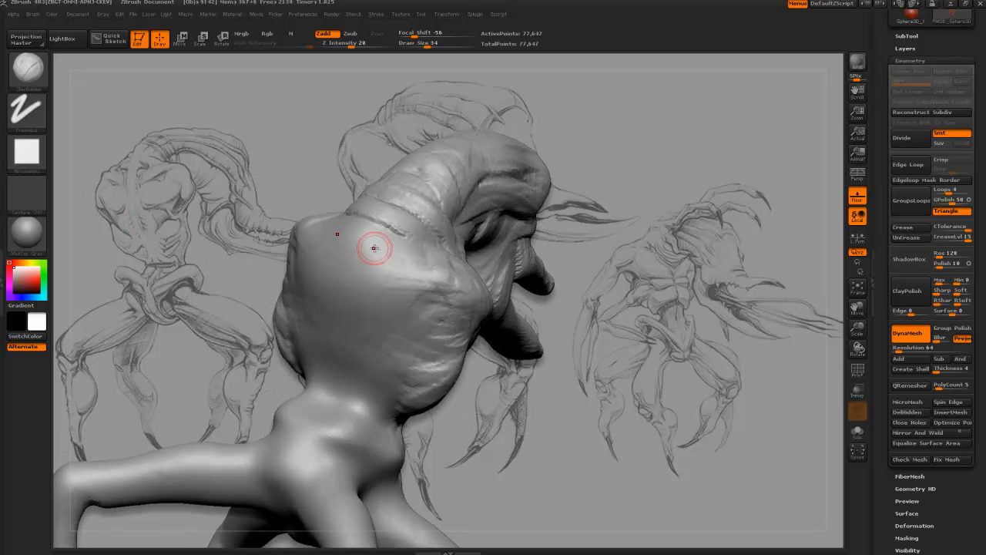
pyautogui.press(']')
pyautogui.moveTo(435, 261)
pyautogui.mouseDown()
pyautogui.moveTo(396, 268)
pyautogui.moveTo(363, 254)
pyautogui.moveTo(377, 242)
pyautogui.moveTo(355, 253)
pyautogui.moveTo(363, 226)
pyautogui.mouseUp()
pyautogui.moveTo(252, 226); pyautogui.dragTo(266, 222)
pyautogui.press('[')
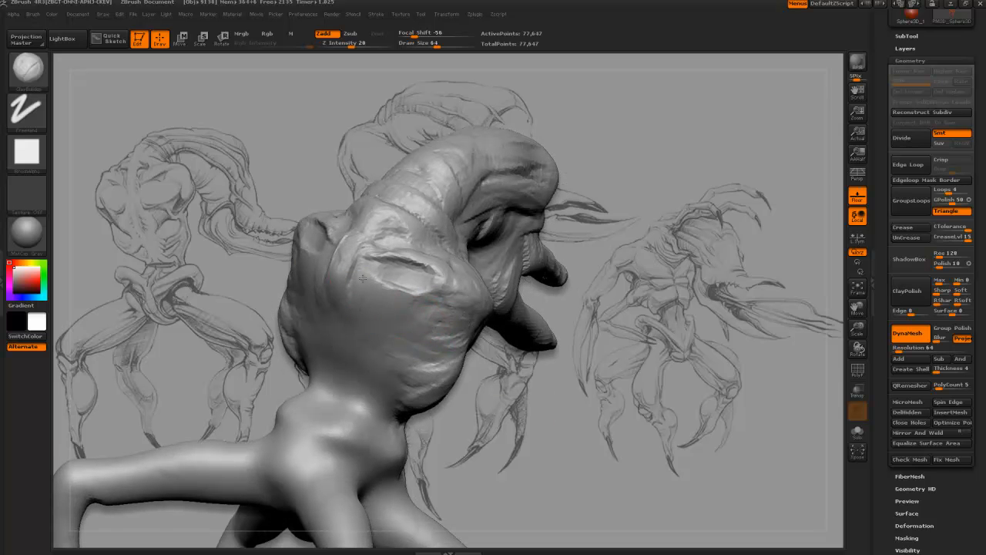
# Step: Add muscle ridges across the middle of the back beneath the shoulder blades with ClayBuildup at Draw Size 64
pyautogui.moveTo(363, 278); pyautogui.dragTo(397, 287)
pyautogui.moveTo(428, 339)
pyautogui.mouseDown()
pyautogui.moveTo(365, 329)
pyautogui.moveTo(379, 284)
pyautogui.moveTo(418, 327)
pyautogui.moveTo(353, 321)
pyautogui.mouseUp()
pyautogui.moveTo(499, 395); pyautogui.dragTo(551, 390)
pyautogui.press(']')
pyautogui.press(']')
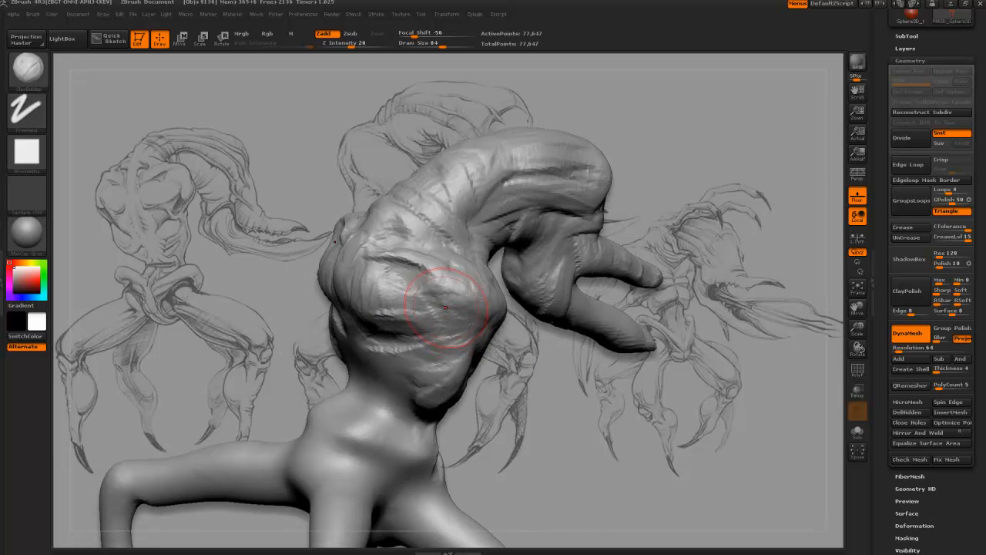
# Step: Build up the side of the torso and deepen the folds below the shoulder blades with ClayBuildup at Draw Sizes 84 and 74
pyautogui.moveTo(445, 307)
pyautogui.mouseDown()
pyautogui.moveTo(450, 296)
pyautogui.moveTo(476, 323)
pyautogui.moveTo(453, 350)
pyautogui.moveTo(450, 330)
pyautogui.mouseUp()
pyautogui.moveTo(450, 329); pyautogui.dragTo(498, 326, button='right')
pyautogui.press(']')
pyautogui.press('[')
pyautogui.moveTo(285, 319)
pyautogui.mouseDown()
pyautogui.moveTo(309, 253)
pyautogui.moveTo(412, 322)
pyautogui.mouseUp()
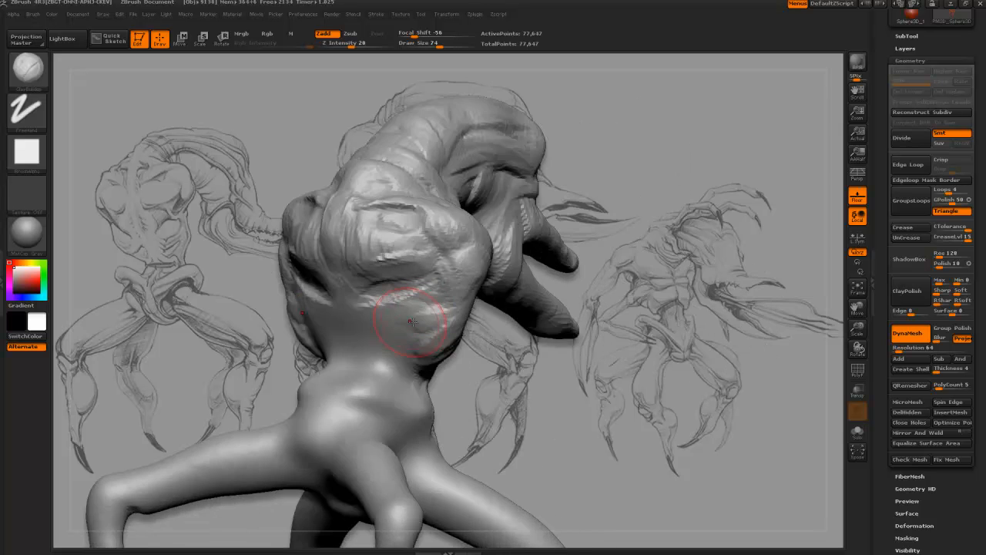
# Step: Sculpt the spine's diamond-shaped lower end and the muscle strands flanking it with ClayBuildup at Draw Size 54
pyautogui.moveTo(381, 309); pyautogui.dragTo(365, 287, button='right')
pyautogui.moveTo(351, 326)
pyautogui.mouseDown()
pyautogui.moveTo(317, 288)
pyautogui.moveTo(373, 282)
pyautogui.mouseUp()
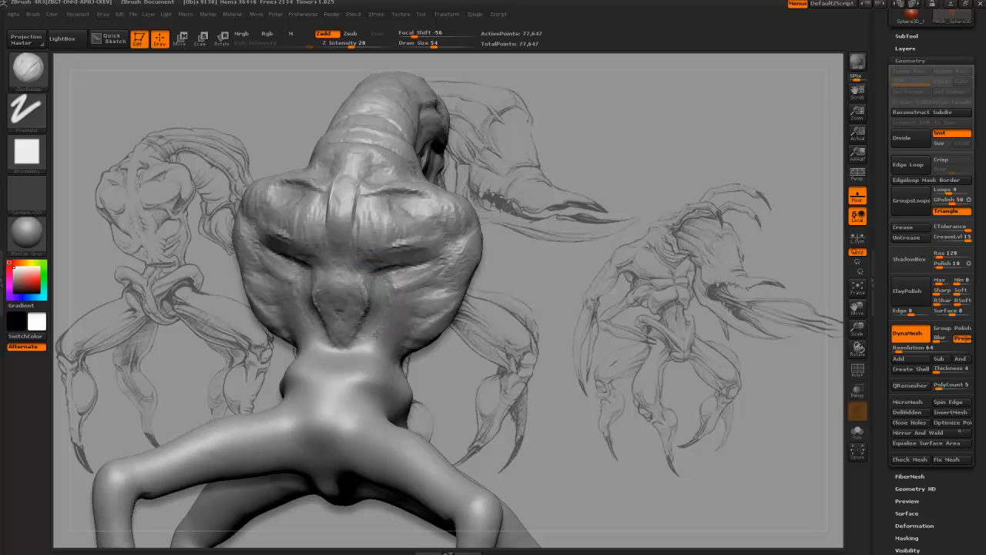
pyautogui.moveTo(413, 282); pyautogui.dragTo(384, 291)
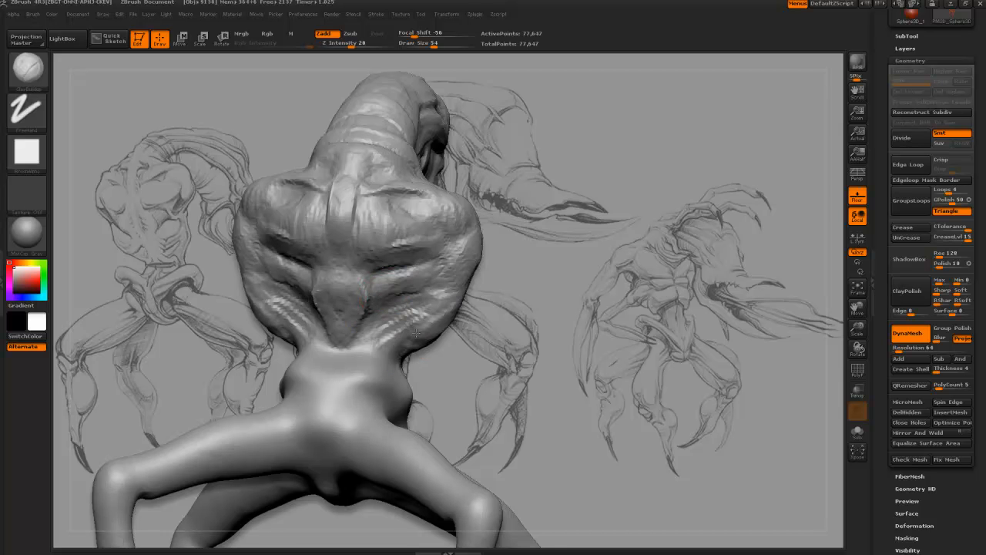
pyautogui.moveTo(456, 342); pyautogui.dragTo(449, 286)
pyautogui.moveTo(456, 313); pyautogui.dragTo(420, 310, button='right')
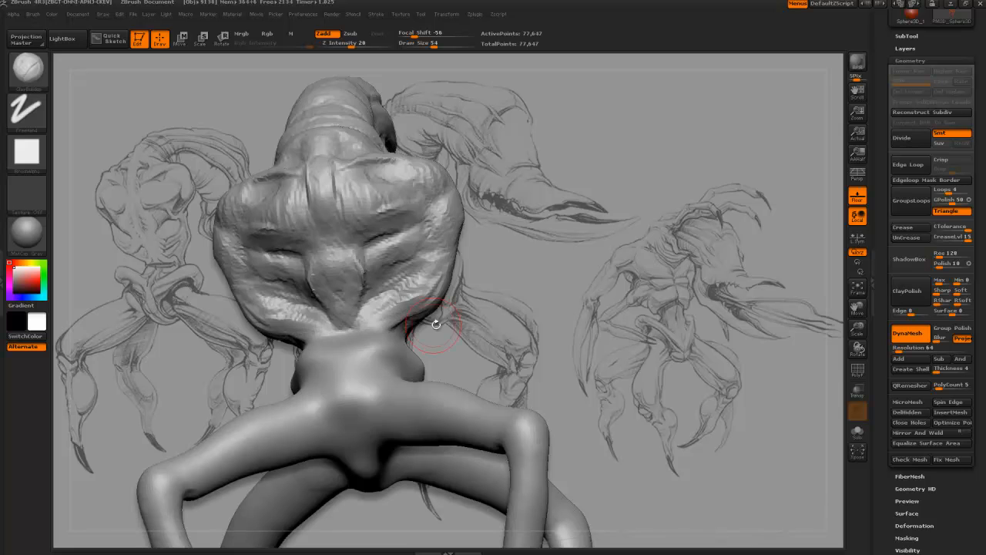
# Step: Build vertical muscle columns down the lower back and waist to the pelvis with ClayBuildup at Draw Size 54
pyautogui.moveTo(436, 318)
pyautogui.mouseDown()
pyautogui.moveTo(431, 284)
pyautogui.moveTo(397, 302)
pyautogui.moveTo(327, 310)
pyautogui.moveTo(353, 333)
pyautogui.moveTo(344, 311)
pyautogui.moveTo(308, 293)
pyautogui.moveTo(359, 286)
pyautogui.moveTo(334, 302)
pyautogui.mouseUp()
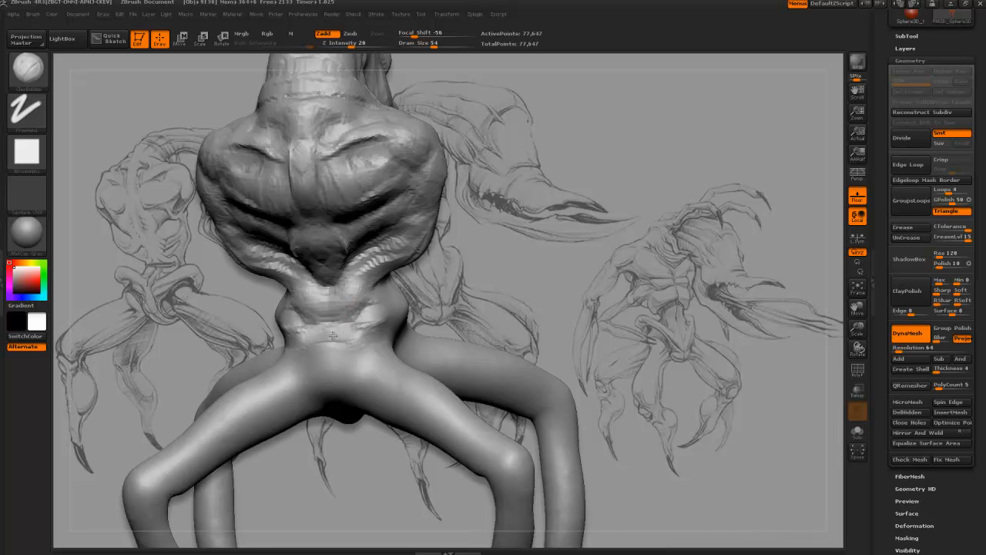
pyautogui.moveTo(238, 309); pyautogui.dragTo(251, 279)
pyautogui.moveTo(342, 293)
pyautogui.mouseDown()
pyautogui.moveTo(349, 333)
pyautogui.moveTo(342, 302)
pyautogui.moveTo(344, 323)
pyautogui.moveTo(370, 278)
pyautogui.moveTo(373, 307)
pyautogui.mouseUp()
pyautogui.moveTo(374, 289); pyautogui.dragTo(379, 287, button='right')
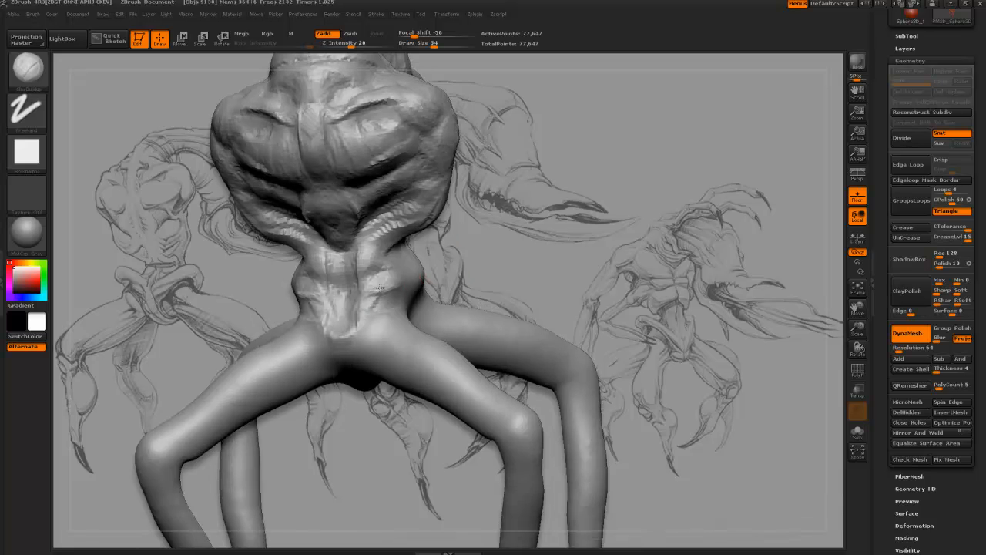
pyautogui.moveTo(663, 419); pyautogui.dragTo(574, 408)
pyautogui.moveTo(383, 279)
pyautogui.mouseDown()
pyautogui.moveTo(334, 331)
pyautogui.moveTo(363, 327)
pyautogui.mouseUp()
# Step: Sculpt abdominal muscle strands and the side of the waist on the creature's front with ClayBuildup at Draw Sizes 64 and 54
pyautogui.moveTo(308, 281)
pyautogui.mouseDown()
pyautogui.moveTo(264, 275)
pyautogui.moveTo(235, 298)
pyautogui.moveTo(263, 297)
pyautogui.moveTo(285, 239)
pyautogui.moveTo(269, 233)
pyautogui.moveTo(461, 239)
pyautogui.moveTo(498, 249)
pyautogui.moveTo(475, 260)
pyautogui.moveTo(501, 270)
pyautogui.mouseUp()
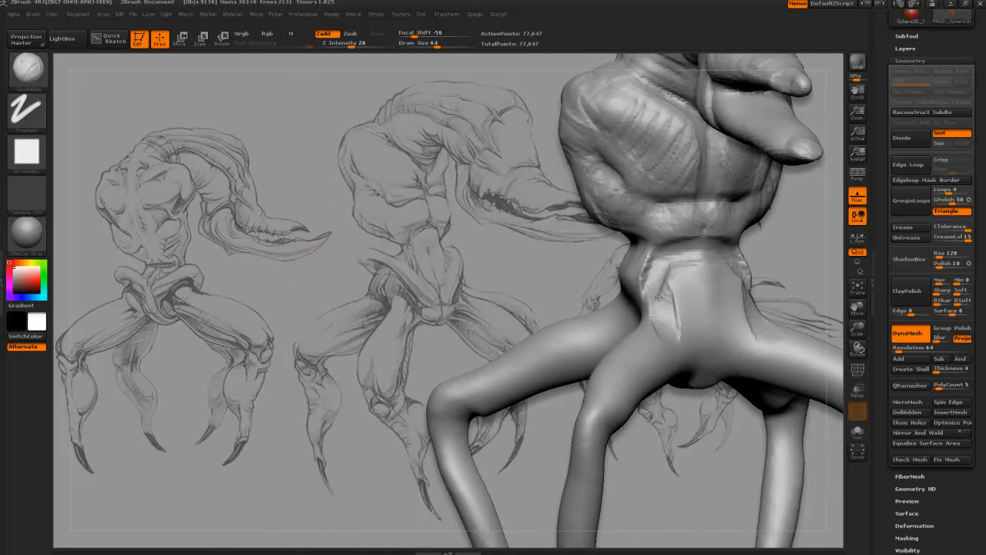
pyautogui.moveTo(657, 298)
pyautogui.mouseDown()
pyautogui.moveTo(678, 262)
pyautogui.moveTo(695, 331)
pyautogui.moveTo(711, 327)
pyautogui.moveTo(705, 254)
pyautogui.moveTo(701, 324)
pyautogui.moveTo(713, 254)
pyautogui.moveTo(682, 320)
pyautogui.moveTo(697, 302)
pyautogui.moveTo(712, 302)
pyautogui.moveTo(702, 248)
pyautogui.moveTo(663, 275)
pyautogui.mouseUp()
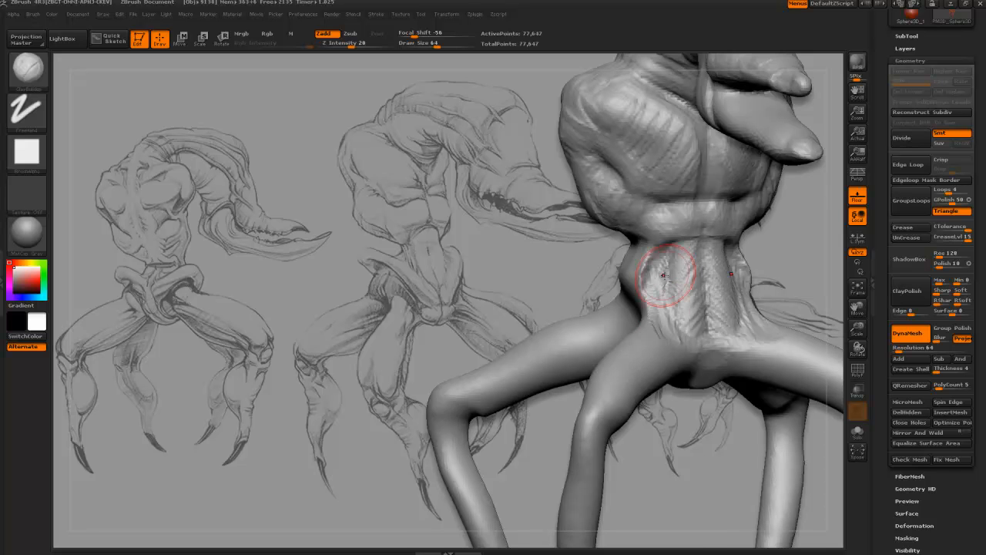
pyautogui.moveTo(567, 260)
pyautogui.mouseDown()
pyautogui.moveTo(591, 281)
pyautogui.moveTo(584, 248)
pyautogui.moveTo(599, 255)
pyautogui.moveTo(605, 309)
pyautogui.moveTo(584, 282)
pyautogui.moveTo(626, 322)
pyautogui.mouseUp()
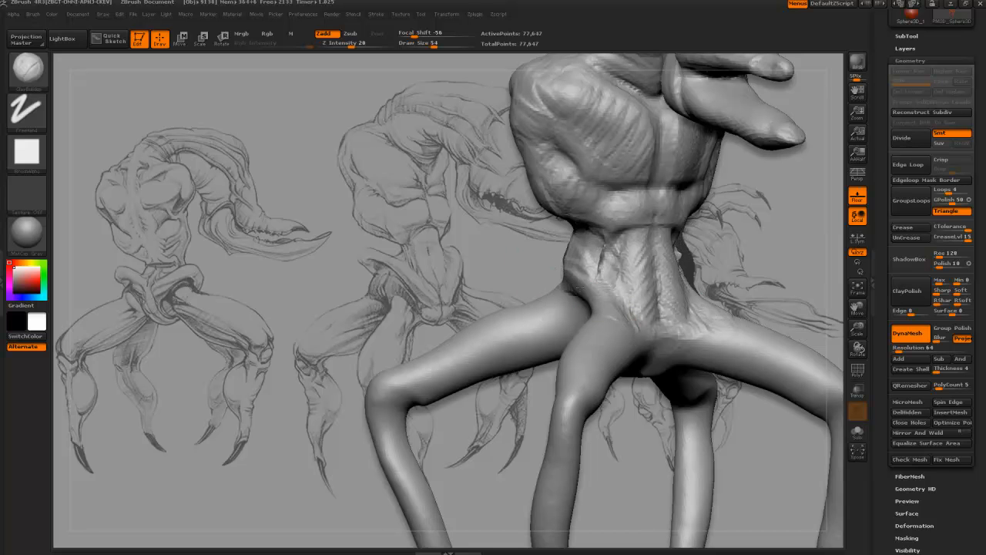
# Step: Build up the hip ridge curving from the side of the waist over the leg bases with ClayBuildup at Draw Size 54
pyautogui.moveTo(574, 279)
pyautogui.mouseDown()
pyautogui.moveTo(583, 296)
pyautogui.moveTo(577, 285)
pyautogui.mouseUp()
pyautogui.moveTo(513, 259); pyautogui.dragTo(584, 308)
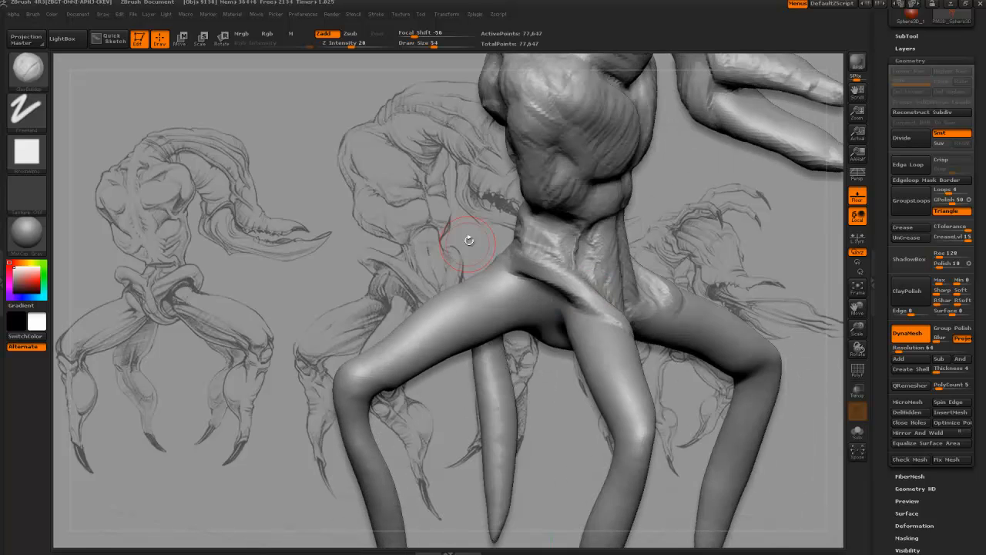
pyautogui.moveTo(465, 235)
pyautogui.mouseDown()
pyautogui.moveTo(539, 276)
pyautogui.moveTo(490, 262)
pyautogui.moveTo(573, 285)
pyautogui.moveTo(565, 273)
pyautogui.moveTo(500, 264)
pyautogui.mouseUp()
pyautogui.moveTo(425, 377)
pyautogui.mouseDown()
pyautogui.moveTo(462, 331)
pyautogui.moveTo(441, 297)
pyautogui.mouseUp()
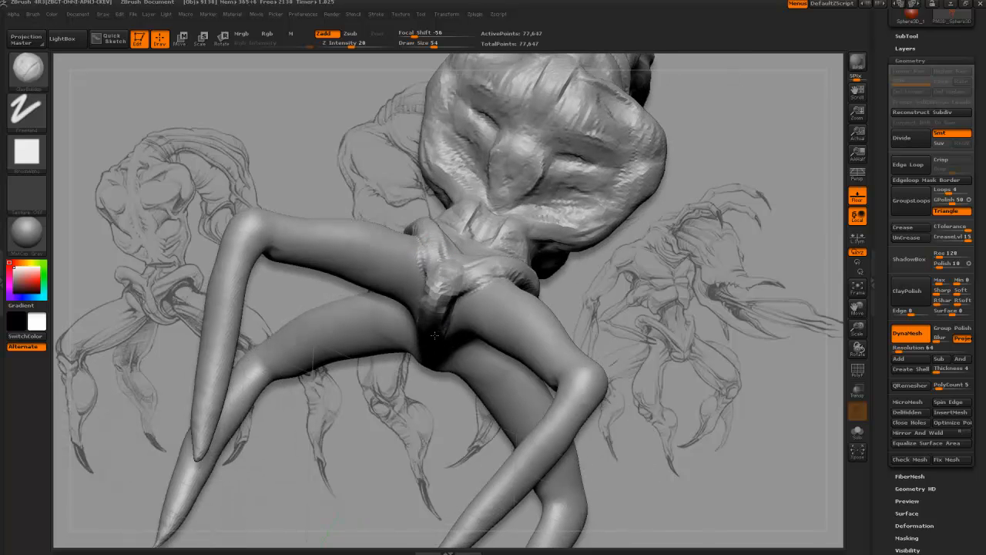
# Step: Sculpt and smooth the underside of the pelvis between the leg bases with ClayBuildup at Draw Size 64
pyautogui.press(']')
pyautogui.moveTo(435, 335)
pyautogui.keyDown('shift'); pyautogui.mouseDown()
pyautogui.moveTo(437, 316)
pyautogui.moveTo(432, 332)
pyautogui.mouseUp(); pyautogui.keyUp('shift')
pyautogui.moveTo(416, 385)
pyautogui.mouseDown()
pyautogui.moveTo(451, 354)
pyautogui.moveTo(419, 330)
pyautogui.mouseUp()
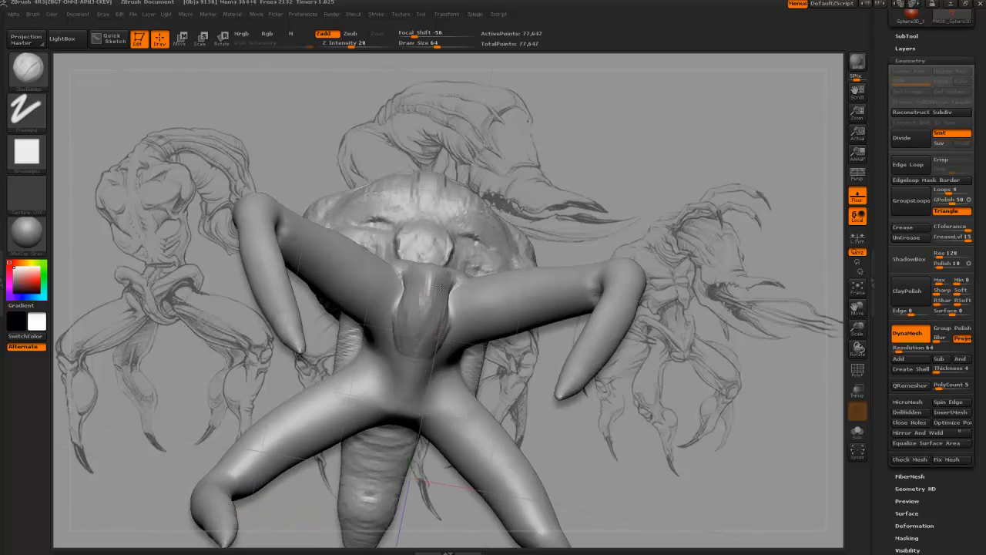
pyautogui.moveTo(449, 381); pyautogui.dragTo(407, 305)
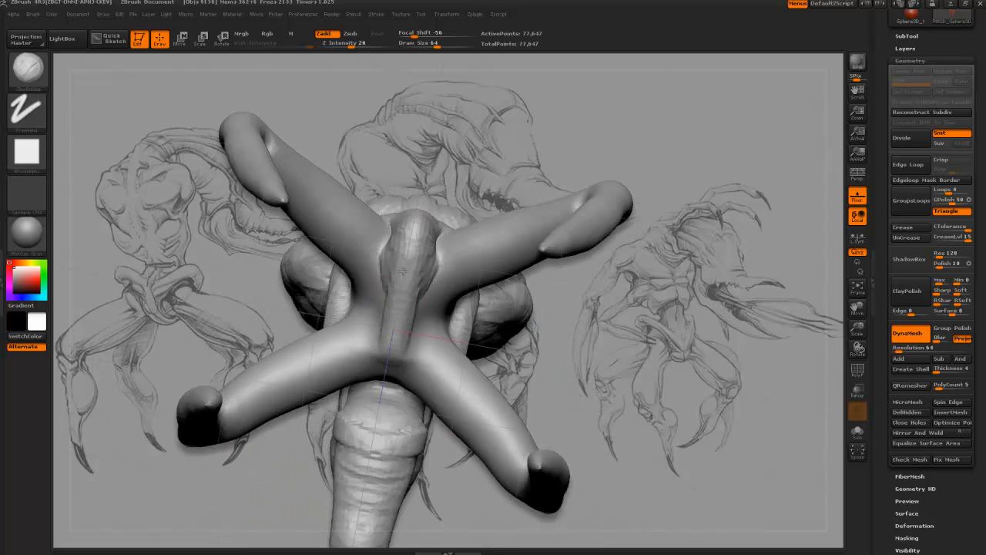
# Step: Shape the V-shaped pelvic ridges meeting at the groin and the bulge beneath with ClayBuildup at Draw Sizes between 54 and 24
pyautogui.moveTo(394, 162)
pyautogui.mouseDown()
pyautogui.moveTo(440, 254)
pyautogui.moveTo(439, 239)
pyautogui.moveTo(462, 238)
pyautogui.moveTo(599, 370)
pyautogui.moveTo(676, 319)
pyautogui.moveTo(611, 341)
pyautogui.moveTo(452, 290)
pyautogui.moveTo(326, 172)
pyautogui.moveTo(293, 175)
pyautogui.mouseUp()
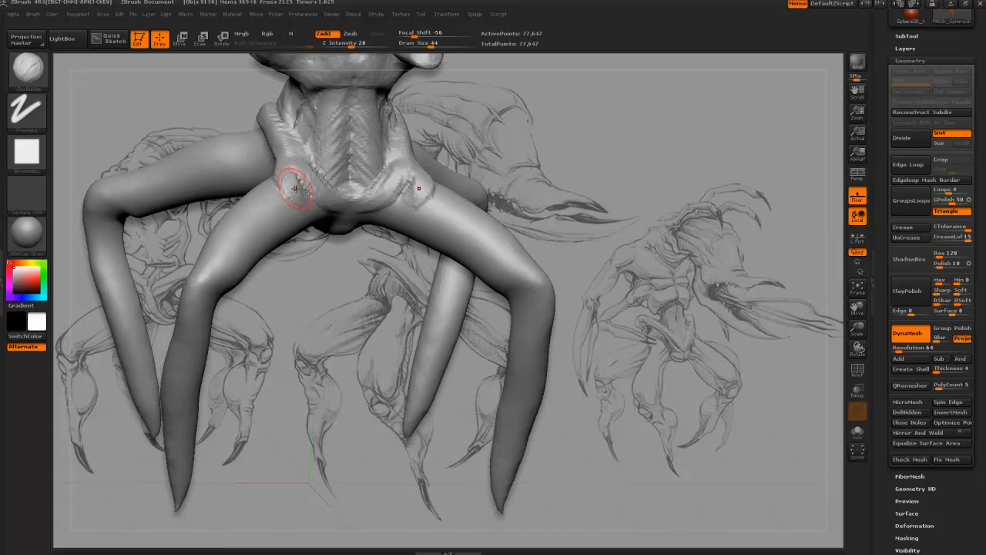
pyautogui.moveTo(282, 140)
pyautogui.mouseDown()
pyautogui.moveTo(296, 173)
pyautogui.moveTo(320, 191)
pyautogui.mouseUp()
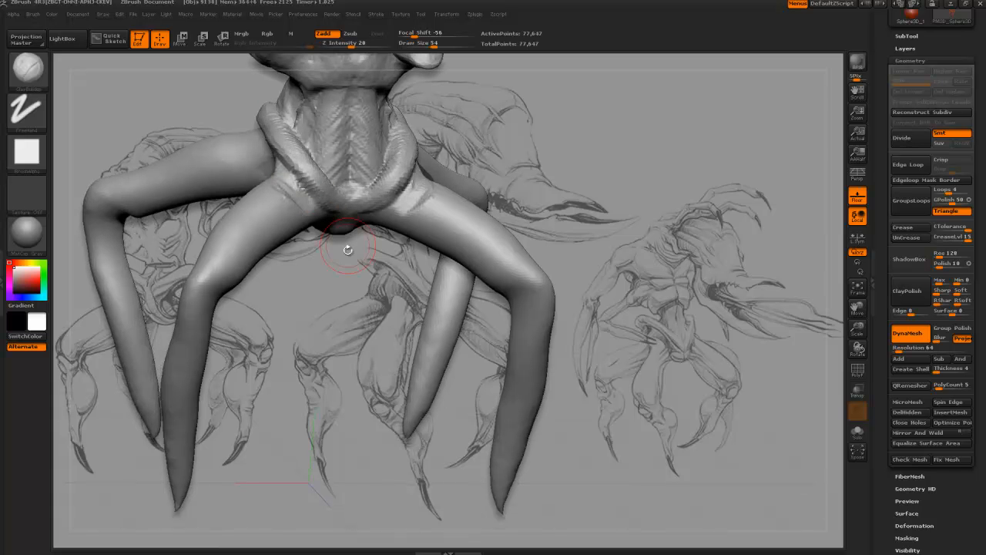
pyautogui.moveTo(348, 289)
pyautogui.mouseDown()
pyautogui.moveTo(331, 266)
pyautogui.moveTo(355, 250)
pyautogui.moveTo(314, 287)
pyautogui.moveTo(302, 269)
pyautogui.moveTo(305, 208)
pyautogui.mouseUp()
pyautogui.moveTo(287, 254)
pyautogui.keyDown('alt'); pyautogui.mouseDown()
pyautogui.moveTo(296, 276)
pyautogui.moveTo(255, 308)
pyautogui.moveTo(258, 331)
pyautogui.moveTo(266, 241)
pyautogui.moveTo(265, 251)
pyautogui.mouseUp(); pyautogui.keyUp('alt')
pyautogui.press('[')
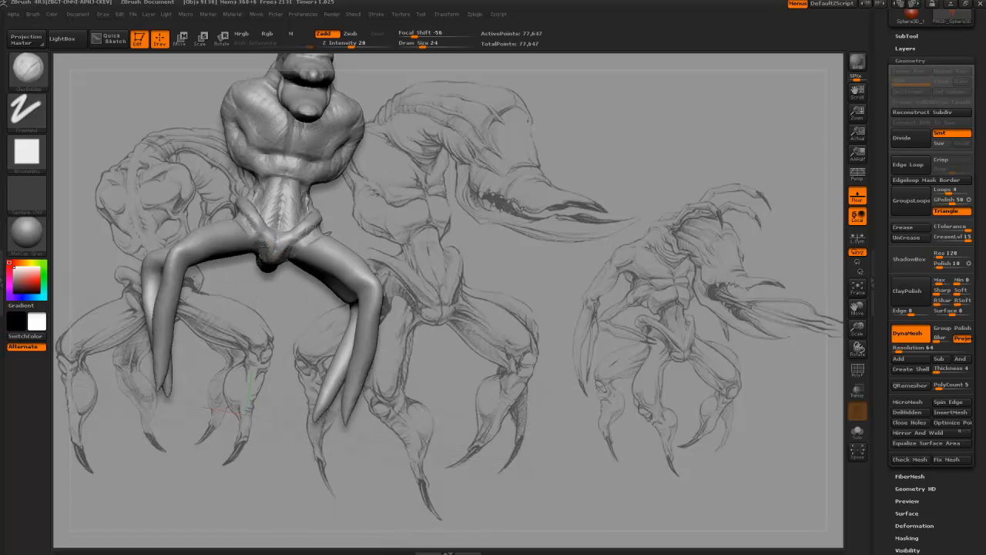
pyautogui.moveTo(266, 221); pyautogui.dragTo(263, 219)
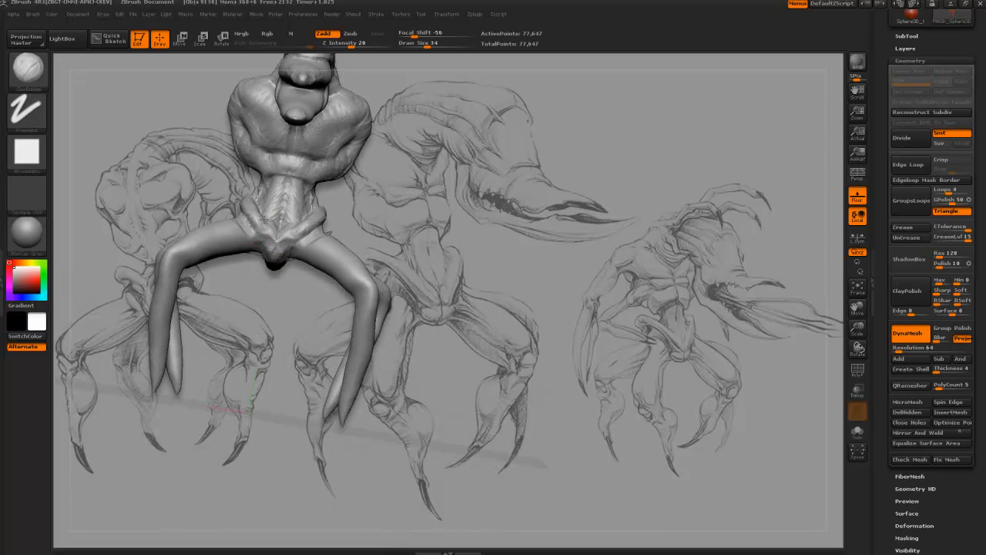
pyautogui.moveTo(258, 304); pyautogui.dragTo(272, 262)
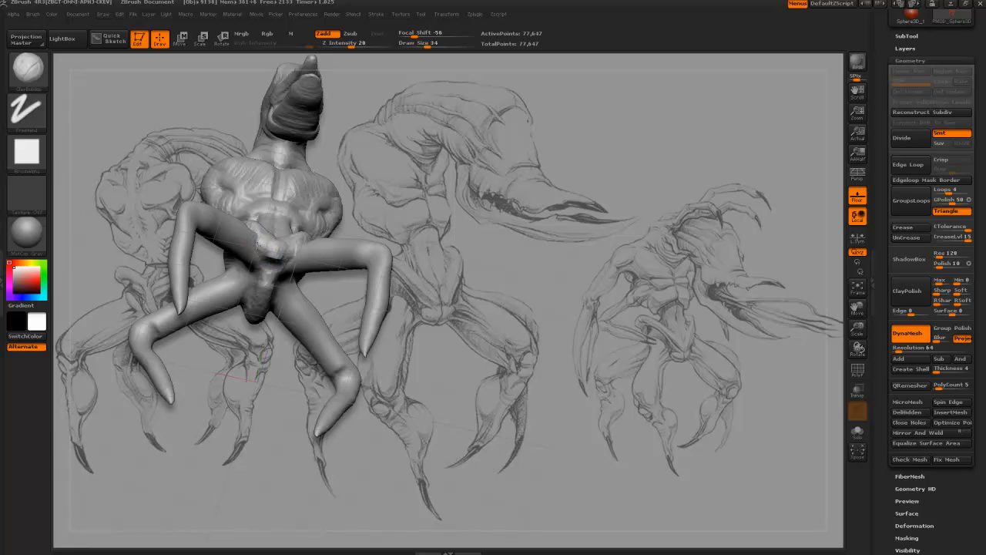
# Step: Swell the thighs of the legs into rounded masses with the Inflat brush at Draw Size 74 and smooth them
pyautogui.moveTo(162, 162)
pyautogui.mouseDown()
pyautogui.moveTo(193, 280)
pyautogui.moveTo(231, 300)
pyautogui.moveTo(258, 344)
pyautogui.moveTo(306, 263)
pyautogui.mouseUp()
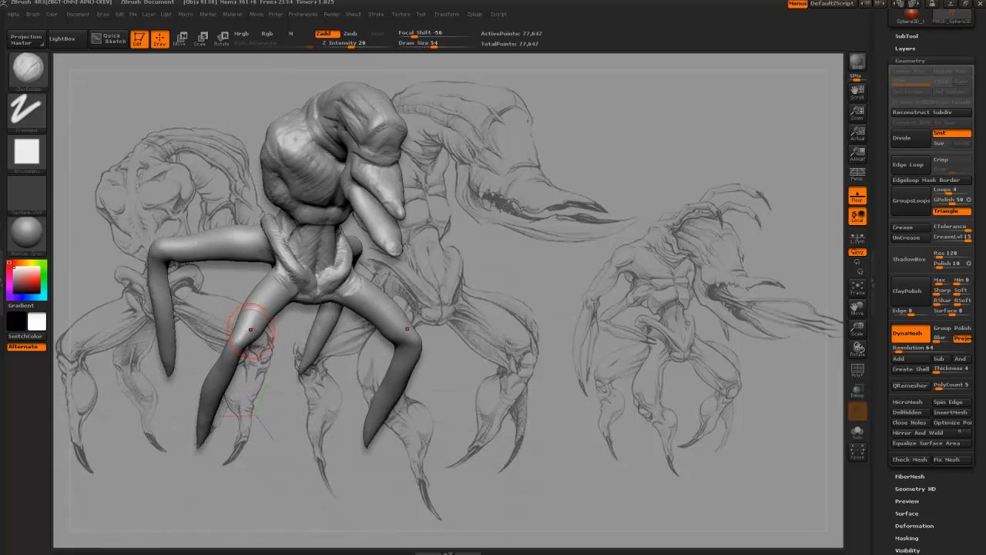
pyautogui.press('b')
pyautogui.press('s')
pyautogui.press('t')
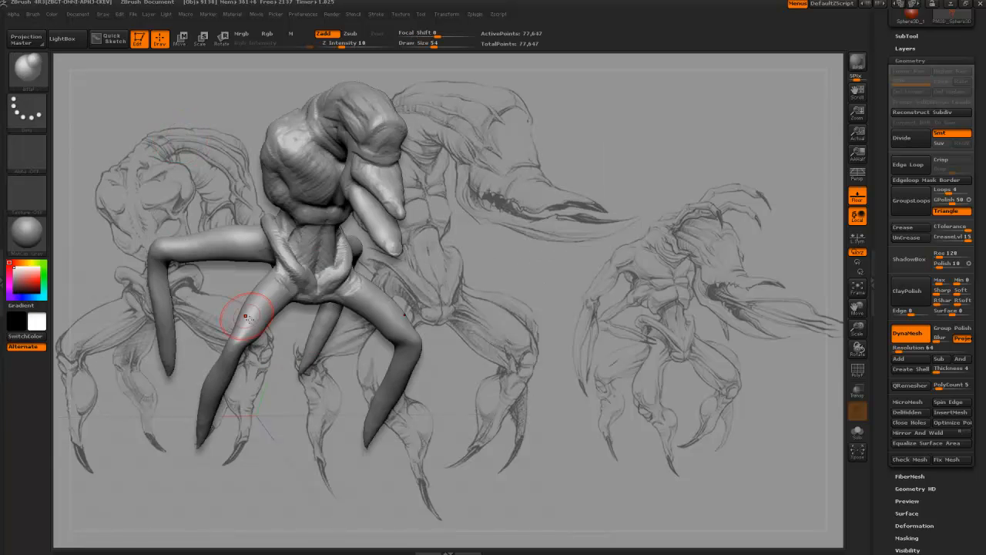
pyautogui.moveTo(276, 362); pyautogui.dragTo(267, 316)
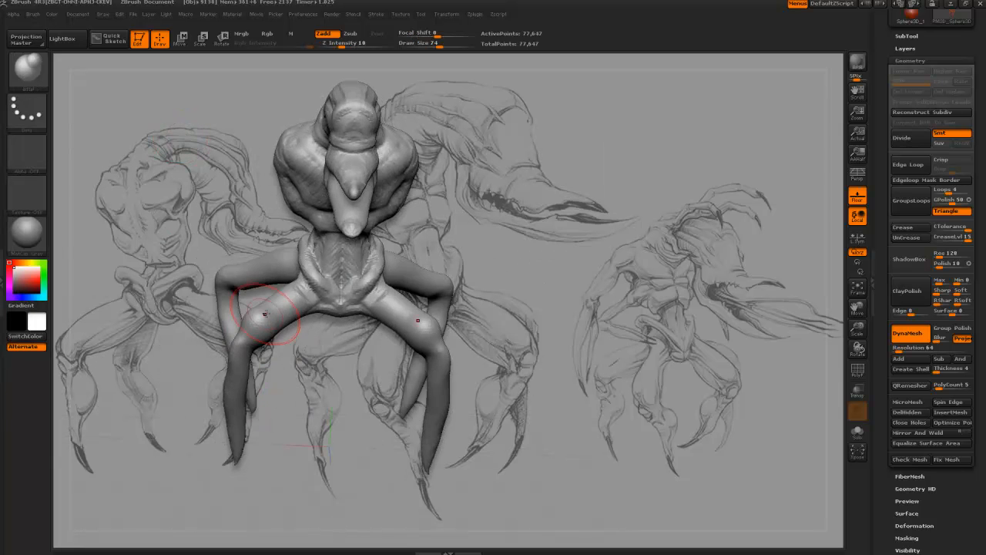
pyautogui.moveTo(288, 390)
pyautogui.mouseDown()
pyautogui.moveTo(284, 253)
pyautogui.moveTo(270, 350)
pyautogui.moveTo(286, 331)
pyautogui.mouseUp()
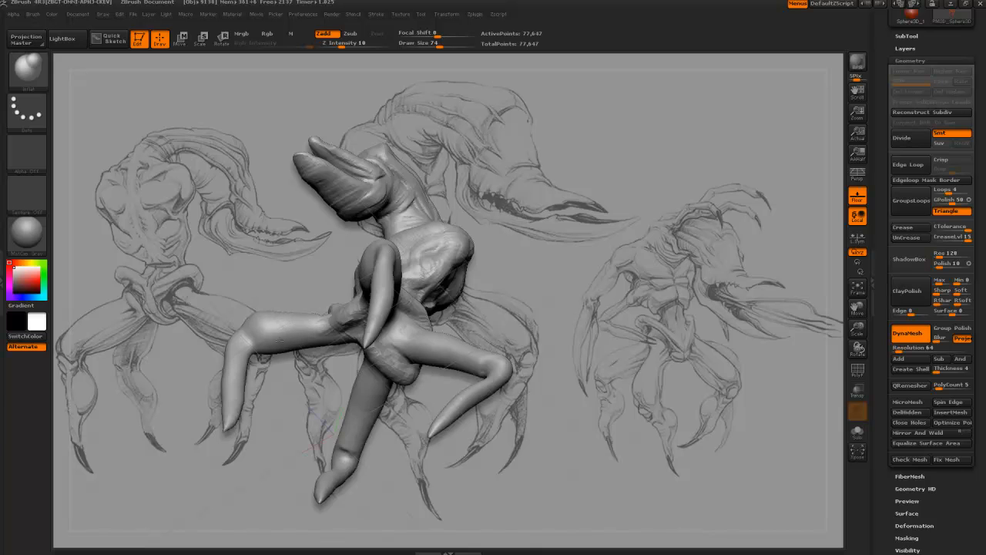
pyautogui.moveTo(210, 254)
pyautogui.mouseDown()
pyautogui.moveTo(241, 339)
pyautogui.moveTo(268, 311)
pyautogui.mouseUp()
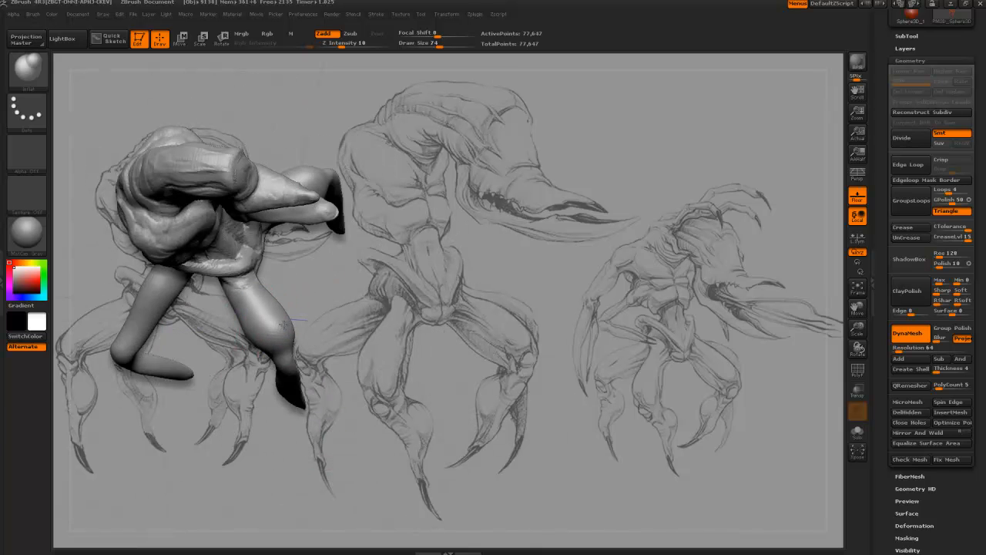
pyautogui.moveTo(316, 359); pyautogui.dragTo(336, 336)
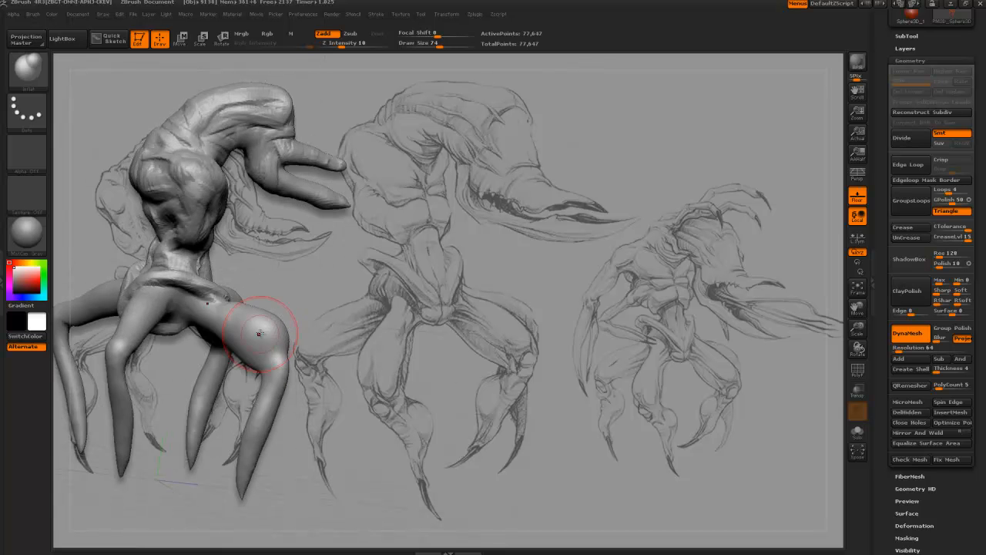
pyautogui.moveTo(260, 331)
pyautogui.keyDown('shift'); pyautogui.mouseDown()
pyautogui.moveTo(282, 336)
pyautogui.moveTo(286, 361)
pyautogui.moveTo(232, 273)
pyautogui.mouseUp(); pyautogui.keyUp('shift')
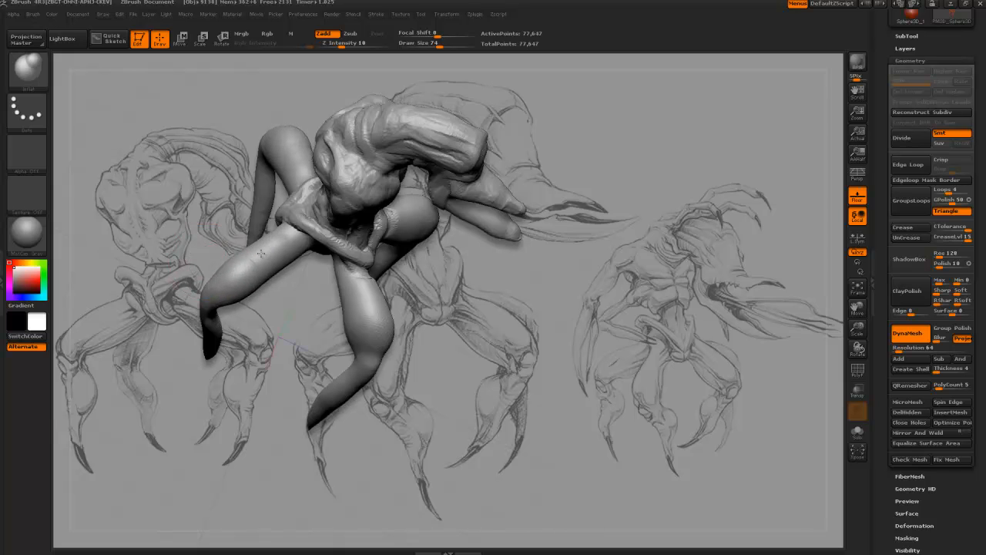
pyautogui.keyDown('shift'); pyautogui.moveTo(260, 253); pyautogui.dragTo(228, 266); pyautogui.keyUp('shift')
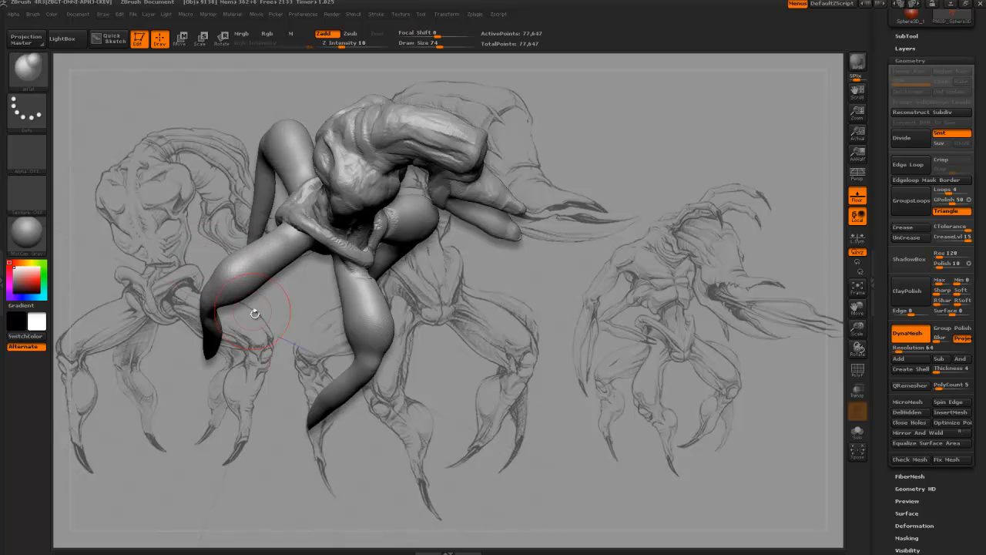
# Step: Inflate the lower legs below the knees into calf bulges with the Inflat brush at Draw Size 74, smoothing where needed
pyautogui.moveTo(255, 314); pyautogui.dragTo(253, 275)
pyautogui.moveTo(248, 321); pyautogui.dragTo(198, 231)
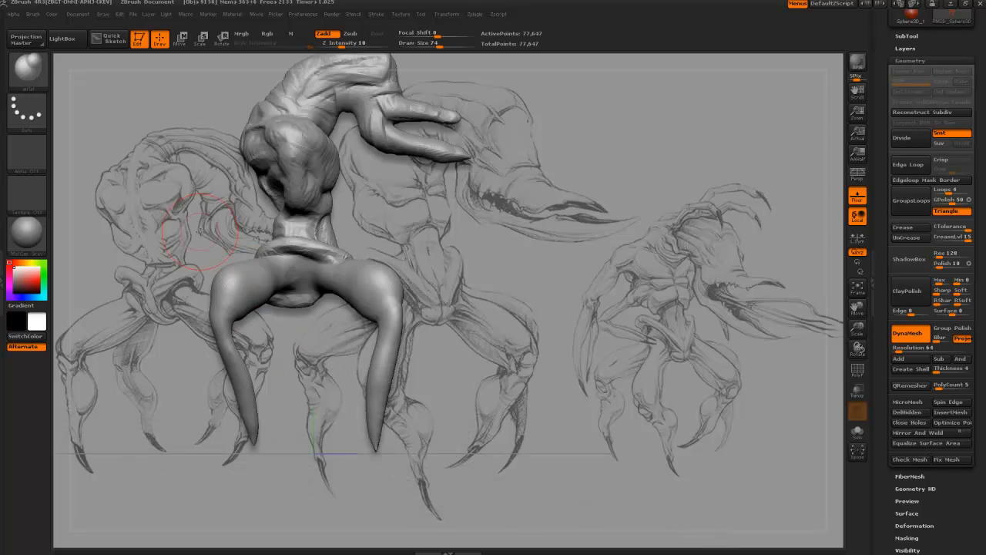
pyautogui.moveTo(160, 339); pyautogui.dragTo(266, 288)
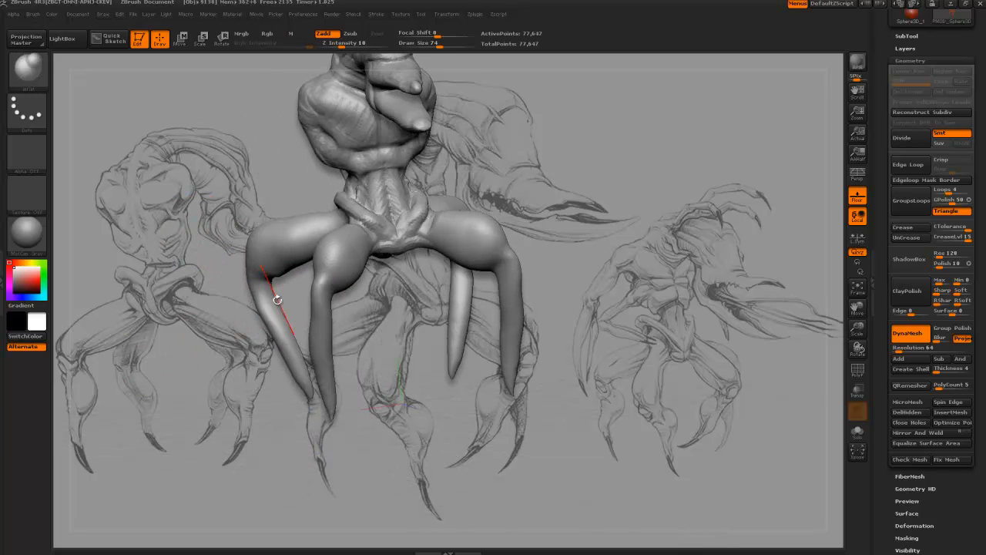
pyautogui.moveTo(255, 322)
pyautogui.mouseDown()
pyautogui.moveTo(449, 399)
pyautogui.moveTo(391, 321)
pyautogui.moveTo(283, 306)
pyautogui.mouseUp()
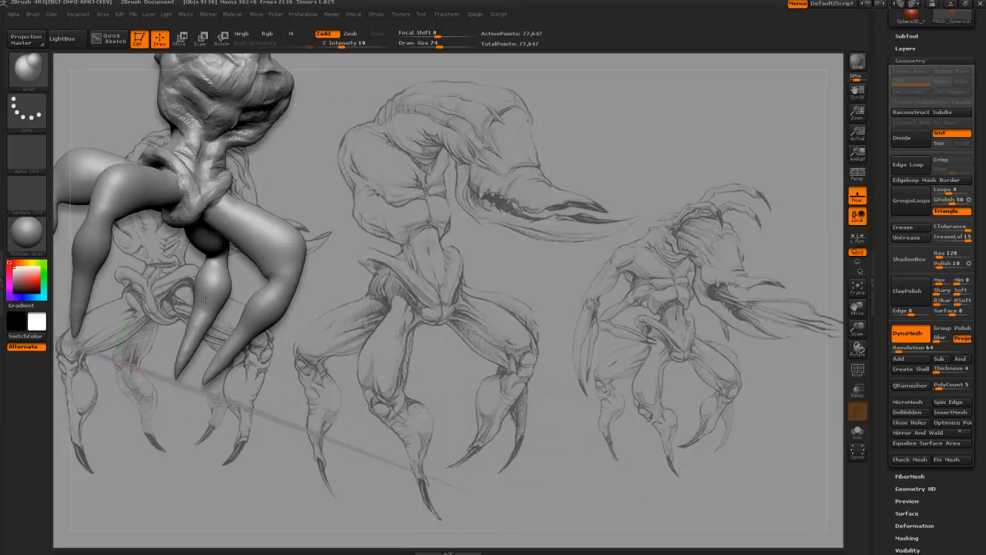
pyautogui.moveTo(220, 273)
pyautogui.keyDown('shift'); pyautogui.mouseDown()
pyautogui.moveTo(215, 300)
pyautogui.moveTo(219, 278)
pyautogui.mouseUp(); pyautogui.keyUp('shift')
pyautogui.moveTo(285, 349)
pyautogui.mouseDown()
pyautogui.moveTo(324, 343)
pyautogui.moveTo(254, 327)
pyautogui.mouseUp()
pyautogui.moveTo(331, 339); pyautogui.dragTo(223, 300)
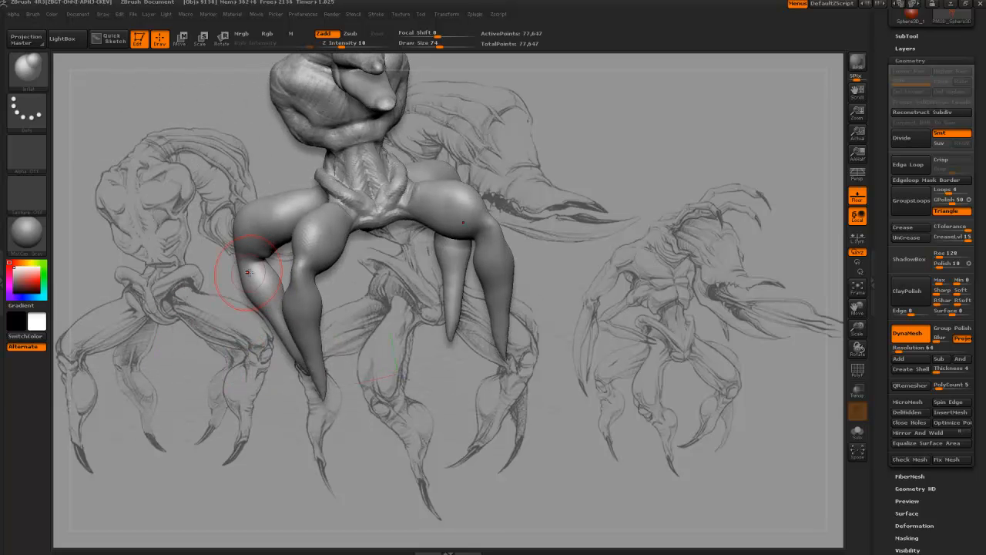
pyautogui.moveTo(428, 331); pyautogui.dragTo(413, 308)
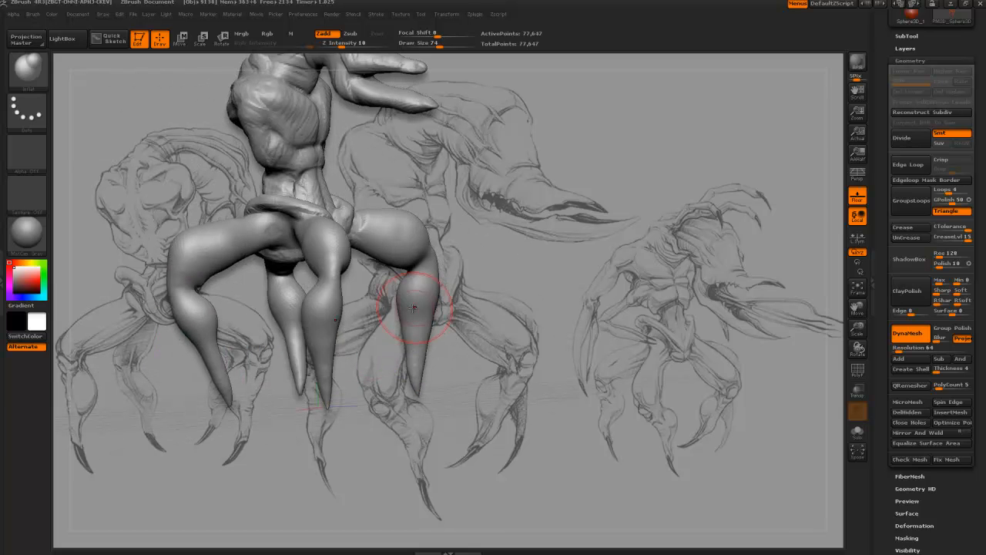
# Step: Adjust the silhouette of the thighs, knees and lower legs with the Move brush at Draw Size 54
pyautogui.moveTo(401, 372); pyautogui.dragTo(359, 405)
pyautogui.press('b')
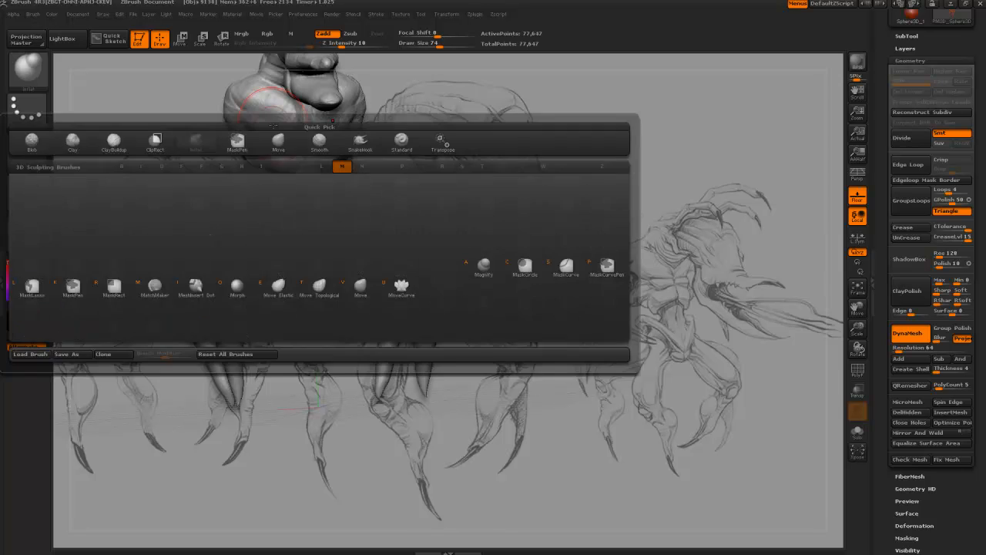
pyautogui.click(285, 292)
pyautogui.moveTo(188, 185)
pyautogui.mouseDown()
pyautogui.moveTo(371, 362)
pyautogui.moveTo(352, 330)
pyautogui.moveTo(383, 336)
pyautogui.moveTo(409, 319)
pyautogui.mouseUp()
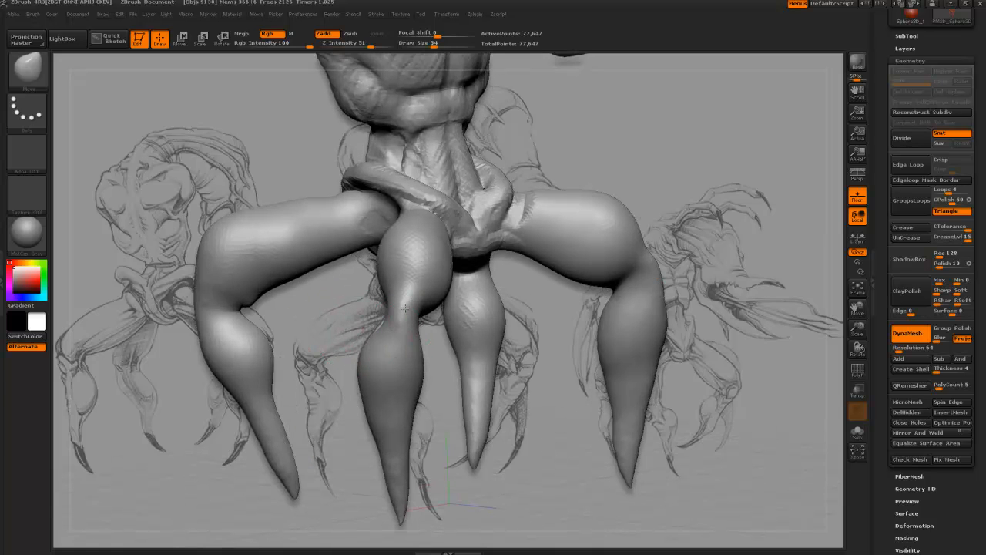
# Step: Build up the kneecaps and a muscle strand along the outer front thighs with ClayBuildup at Draw Sizes 54 and 44
pyautogui.press('b')
pyautogui.press('c')
pyautogui.press('b')
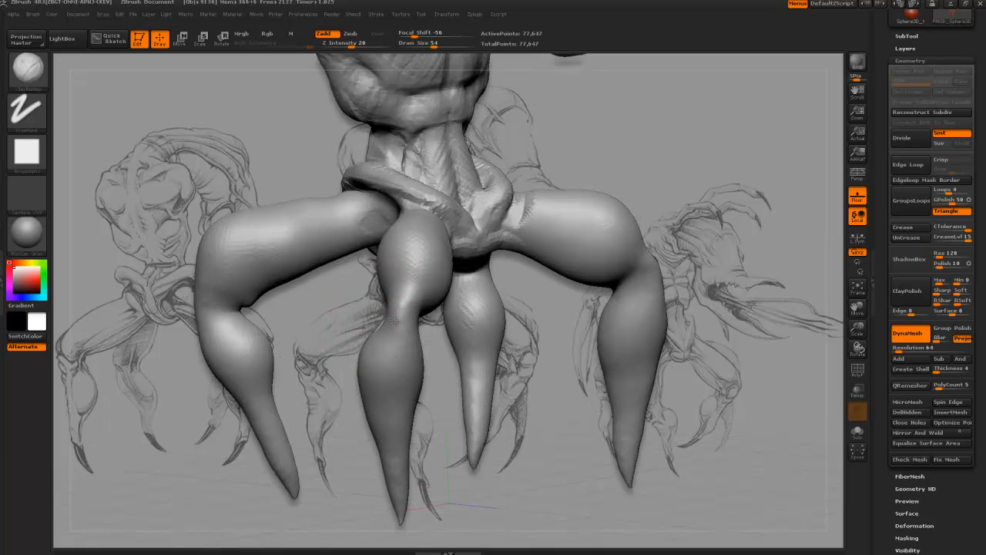
pyautogui.moveTo(394, 319)
pyautogui.mouseDown()
pyautogui.moveTo(405, 319)
pyautogui.moveTo(401, 309)
pyautogui.mouseUp()
pyautogui.moveTo(361, 308)
pyautogui.mouseDown()
pyautogui.moveTo(365, 333)
pyautogui.moveTo(337, 360)
pyautogui.moveTo(316, 248)
pyautogui.moveTo(252, 294)
pyautogui.moveTo(235, 270)
pyautogui.mouseUp()
pyautogui.moveTo(290, 341)
pyautogui.mouseDown()
pyautogui.moveTo(264, 308)
pyautogui.moveTo(231, 306)
pyautogui.mouseUp()
pyautogui.moveTo(233, 299); pyautogui.dragTo(245, 250)
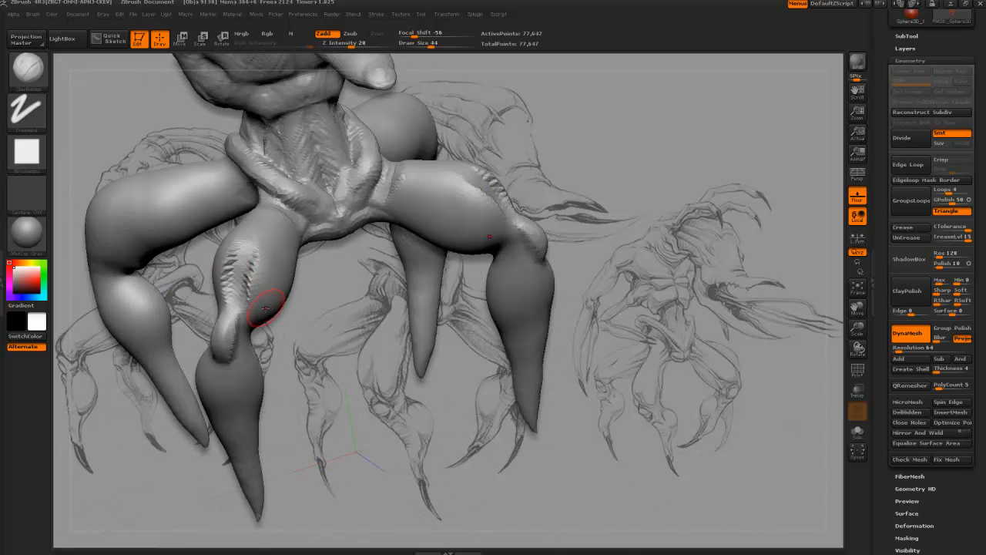
# Step: Sculpt long muscle strands over the front thighs up to the pelvis with ClayBuildup at Draw Sizes 74, 54 and 44
pyautogui.moveTo(235, 312); pyautogui.dragTo(258, 269)
pyautogui.press(']')
pyautogui.moveTo(325, 330)
pyautogui.mouseDown()
pyautogui.moveTo(283, 314)
pyautogui.moveTo(332, 304)
pyautogui.mouseUp()
pyautogui.moveTo(258, 294)
pyautogui.mouseDown()
pyautogui.moveTo(268, 254)
pyautogui.moveTo(296, 238)
pyautogui.mouseUp()
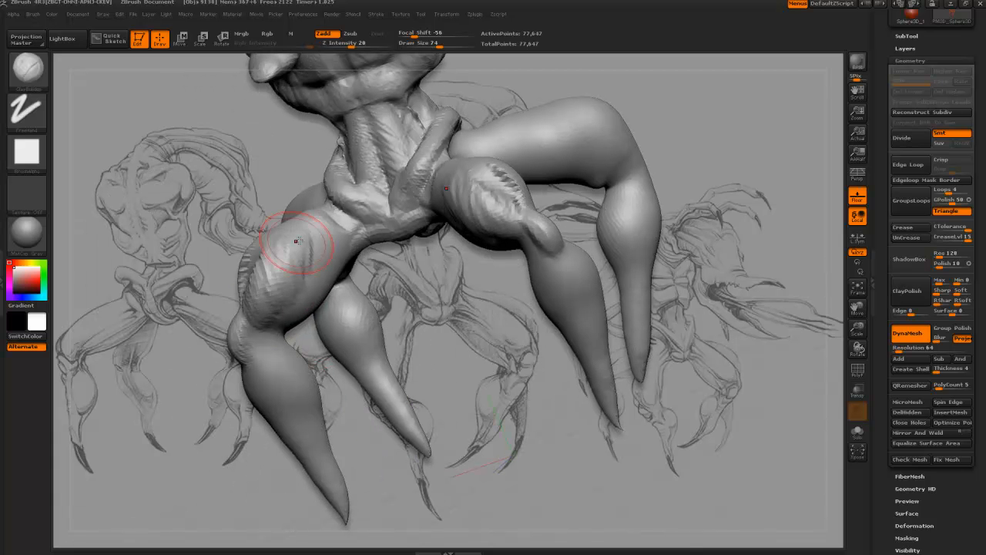
pyautogui.moveTo(241, 202); pyautogui.dragTo(174, 272)
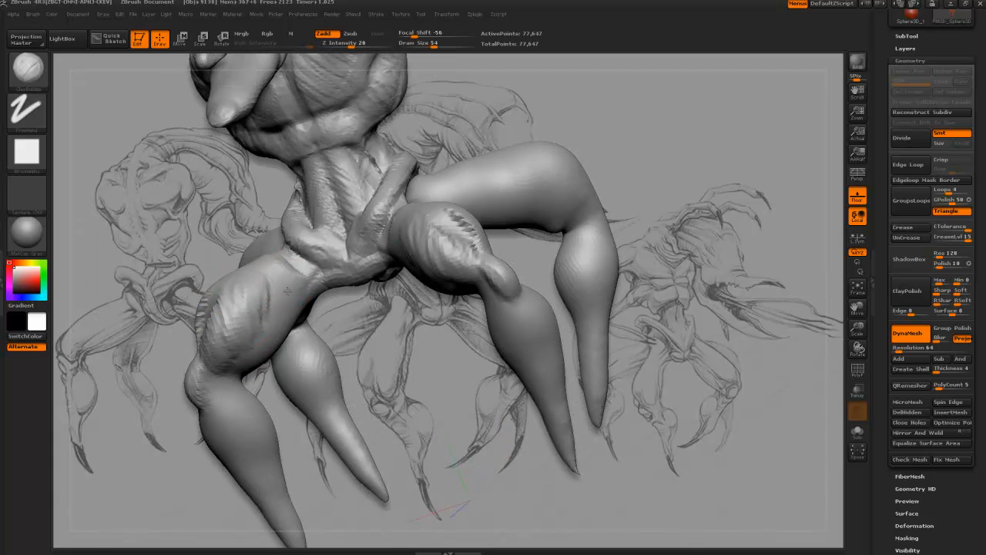
pyautogui.moveTo(286, 291)
pyautogui.mouseDown()
pyautogui.moveTo(258, 339)
pyautogui.moveTo(290, 310)
pyautogui.moveTo(256, 342)
pyautogui.moveTo(300, 268)
pyautogui.moveTo(257, 263)
pyautogui.mouseUp()
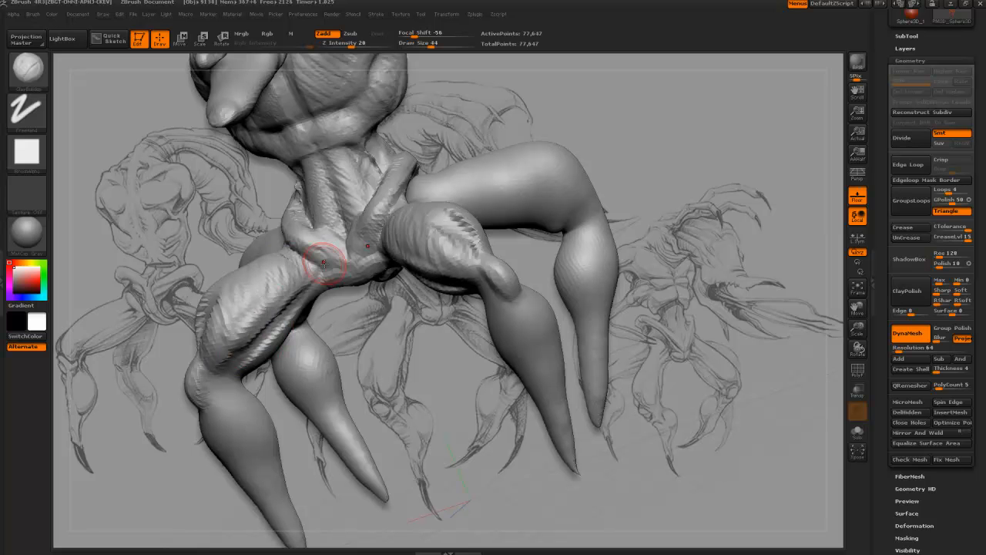
pyautogui.moveTo(324, 263); pyautogui.dragTo(302, 275)
# Step: Build up the muscle masses along the sides of the front thighs down to the knees with ClayBuildup at Draw Size 64
pyautogui.moveTo(195, 253)
pyautogui.mouseDown()
pyautogui.moveTo(300, 346)
pyautogui.moveTo(297, 324)
pyautogui.mouseUp()
pyautogui.moveTo(235, 376)
pyautogui.mouseDown()
pyautogui.moveTo(200, 385)
pyautogui.moveTo(389, 428)
pyautogui.mouseUp()
pyautogui.press(']')
pyautogui.press(']')
pyautogui.moveTo(342, 330)
pyautogui.mouseDown()
pyautogui.moveTo(368, 312)
pyautogui.moveTo(336, 334)
pyautogui.moveTo(264, 249)
pyautogui.moveTo(304, 260)
pyautogui.mouseUp()
pyautogui.moveTo(302, 327); pyautogui.dragTo(262, 356)
pyautogui.moveTo(356, 346); pyautogui.dragTo(306, 248)
pyautogui.moveTo(364, 312); pyautogui.dragTo(316, 237)
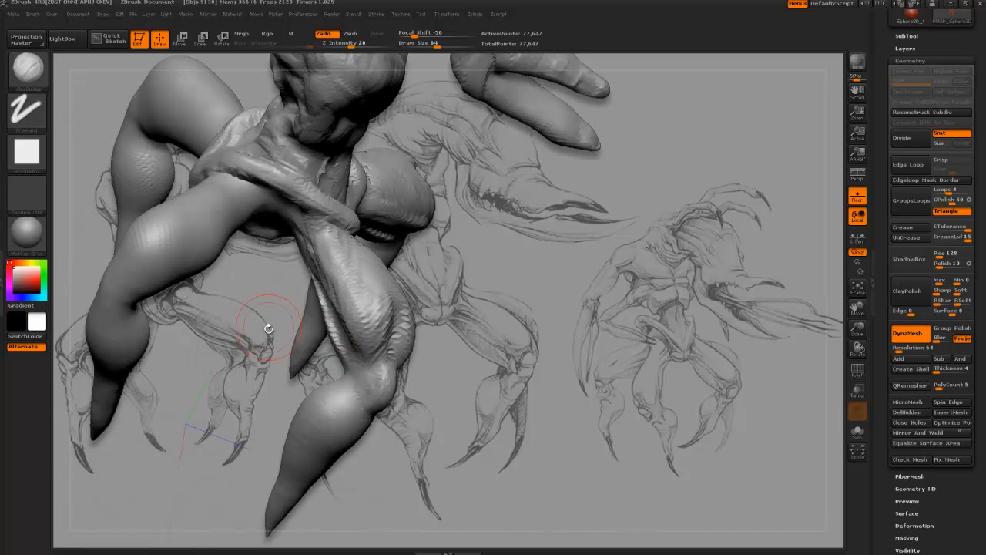
# Step: Carve muscle strands and grooves along the undersides of the front thighs with ClayBuildup at Draw Sizes 34 and 44
pyautogui.moveTo(269, 327)
pyautogui.mouseDown()
pyautogui.moveTo(299, 256)
pyautogui.moveTo(323, 270)
pyautogui.moveTo(362, 331)
pyautogui.moveTo(359, 347)
pyautogui.moveTo(248, 271)
pyautogui.mouseUp()
pyautogui.moveTo(341, 300); pyautogui.dragTo(271, 271)
pyautogui.press(']')
pyautogui.moveTo(297, 375)
pyautogui.mouseDown()
pyautogui.moveTo(335, 352)
pyautogui.moveTo(230, 282)
pyautogui.mouseUp()
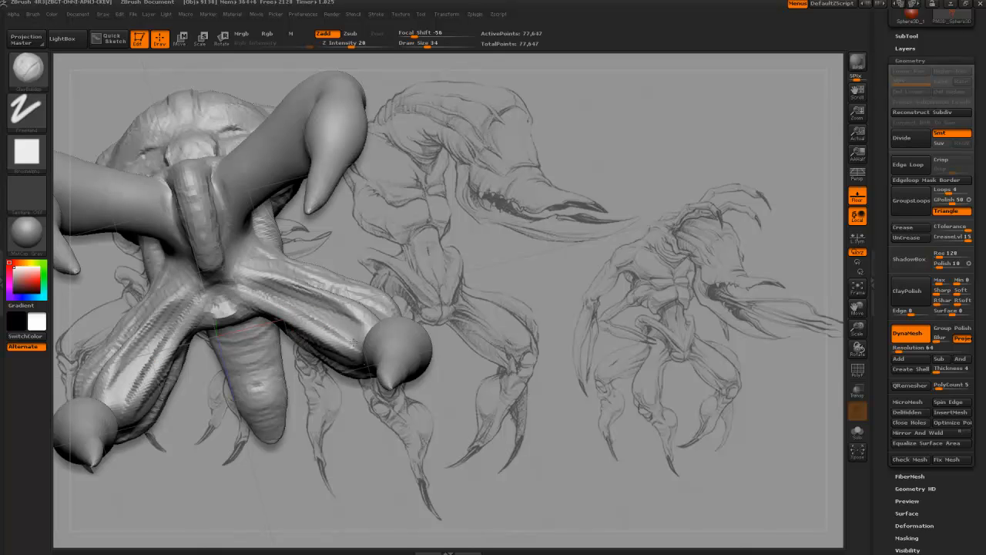
pyautogui.moveTo(455, 308)
pyautogui.mouseDown()
pyautogui.moveTo(462, 385)
pyautogui.moveTo(439, 370)
pyautogui.mouseUp()
pyautogui.press(']')
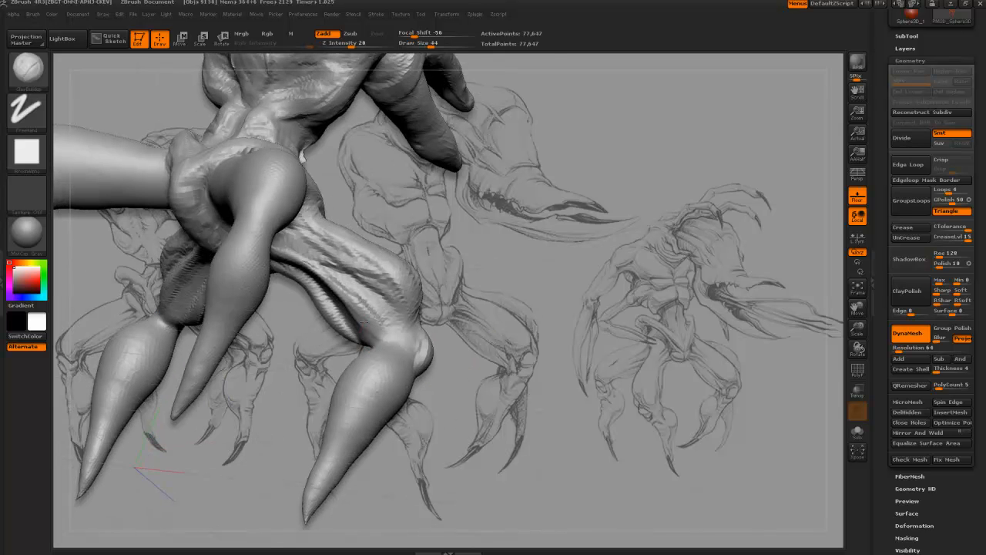
# Step: Define the knee joints and the tendons joining them to the front thighs with ClayBuildup at Draw Sizes 44 and 64
pyautogui.moveTo(493, 343)
pyautogui.mouseDown()
pyautogui.moveTo(389, 317)
pyautogui.moveTo(373, 302)
pyautogui.mouseUp()
pyautogui.press(']')
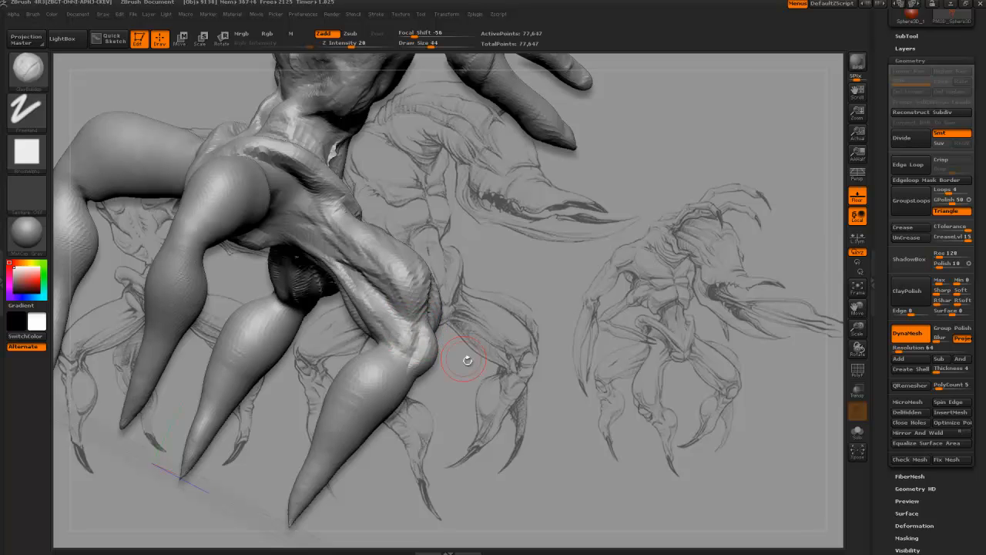
pyautogui.moveTo(467, 359)
pyautogui.mouseDown()
pyautogui.moveTo(410, 263)
pyautogui.moveTo(408, 337)
pyautogui.moveTo(420, 341)
pyautogui.mouseUp()
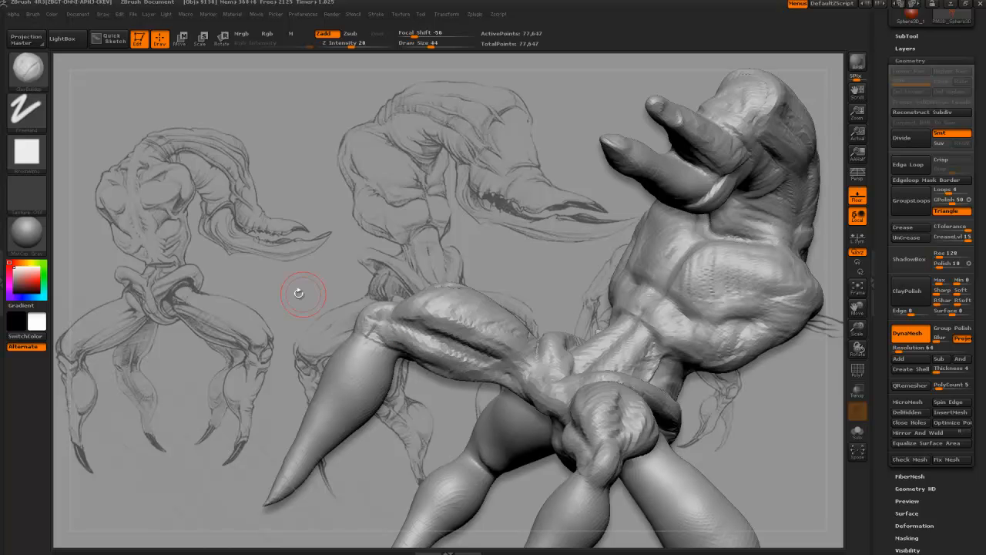
pyautogui.moveTo(267, 306)
pyautogui.mouseDown()
pyautogui.moveTo(281, 253)
pyautogui.moveTo(299, 281)
pyautogui.moveTo(385, 245)
pyautogui.mouseUp()
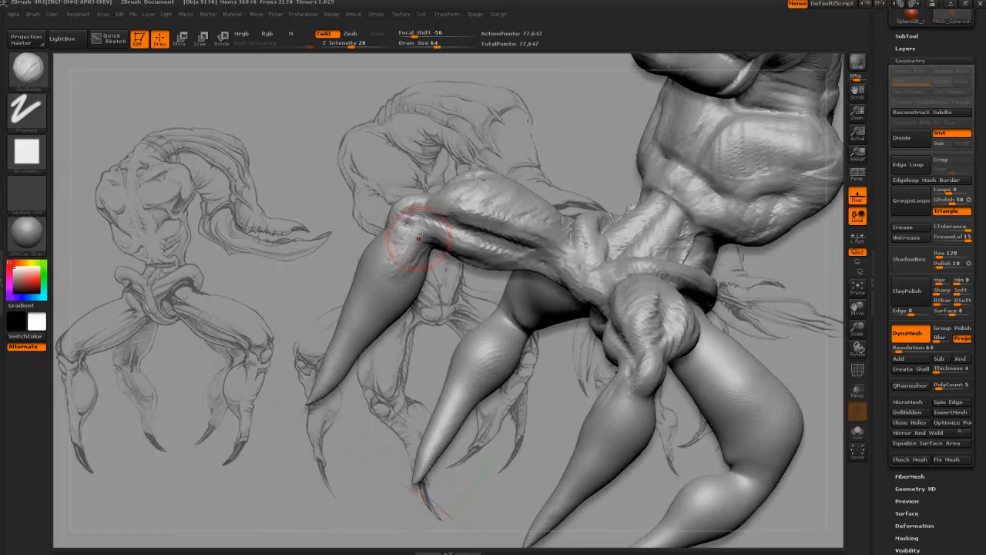
# Step: Build up the knees and the muscle masses of the front lower legs with ClayBuildup at Draw Sizes 64 and 54
pyautogui.moveTo(420, 237); pyautogui.dragTo(395, 265)
pyautogui.moveTo(322, 239)
pyautogui.mouseDown()
pyautogui.moveTo(406, 234)
pyautogui.moveTo(396, 275)
pyautogui.moveTo(389, 271)
pyautogui.mouseUp()
pyautogui.moveTo(468, 307)
pyautogui.mouseDown()
pyautogui.moveTo(447, 359)
pyautogui.moveTo(412, 339)
pyautogui.moveTo(437, 274)
pyautogui.moveTo(403, 303)
pyautogui.moveTo(401, 272)
pyautogui.moveTo(420, 316)
pyautogui.moveTo(418, 372)
pyautogui.mouseUp()
pyautogui.moveTo(385, 422)
pyautogui.mouseDown()
pyautogui.moveTo(377, 362)
pyautogui.moveTo(387, 406)
pyautogui.mouseUp()
pyautogui.moveTo(322, 372)
pyautogui.mouseDown()
pyautogui.moveTo(342, 458)
pyautogui.moveTo(429, 457)
pyautogui.moveTo(455, 432)
pyautogui.moveTo(381, 400)
pyautogui.moveTo(406, 440)
pyautogui.moveTo(392, 387)
pyautogui.moveTo(365, 371)
pyautogui.moveTo(378, 362)
pyautogui.mouseUp()
# Step: Reselect ClayBuildup and refine the muscle ridges along the front lower legs at Draw Size 54, smoothing the strokes
pyautogui.press('b')
pyautogui.press('c')
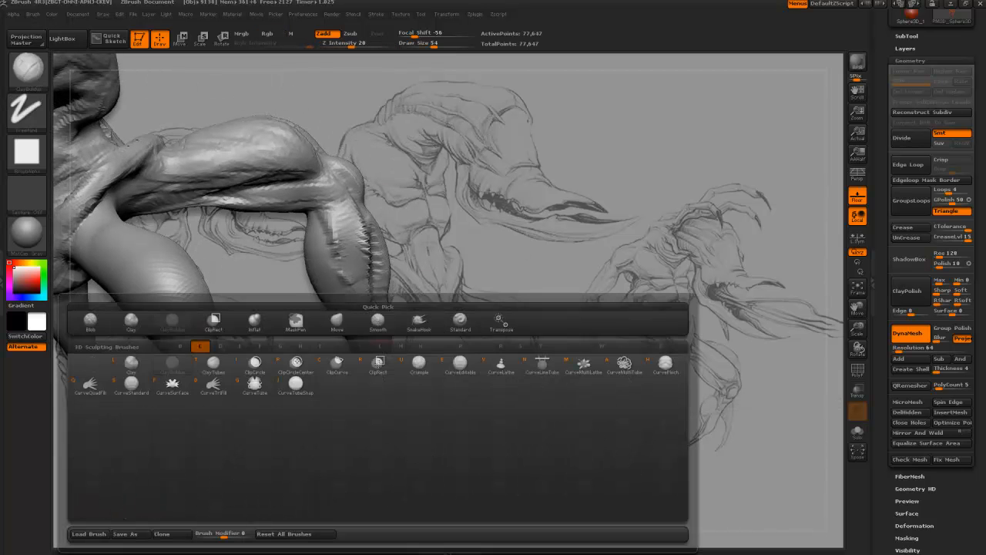
pyautogui.press('c')
pyautogui.click(384, 391)
pyautogui.click(384, 390)
pyautogui.moveTo(431, 401)
pyautogui.keyDown('shift'); pyautogui.mouseDown()
pyautogui.moveTo(462, 402)
pyautogui.moveTo(361, 396)
pyautogui.moveTo(434, 295)
pyautogui.moveTo(450, 296)
pyautogui.moveTo(494, 487)
pyautogui.mouseUp(); pyautogui.keyUp('shift')
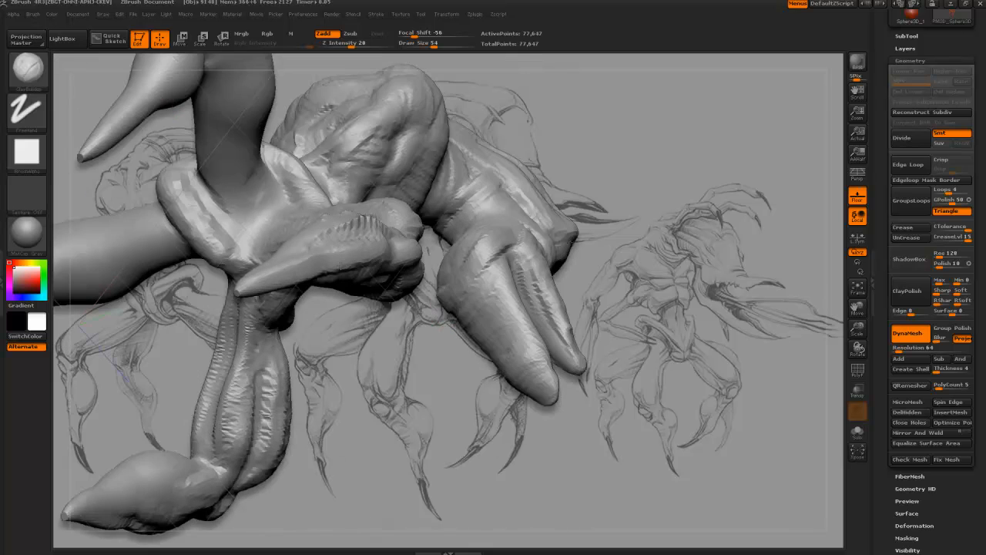
pyautogui.moveTo(355, 369); pyautogui.dragTo(472, 370)
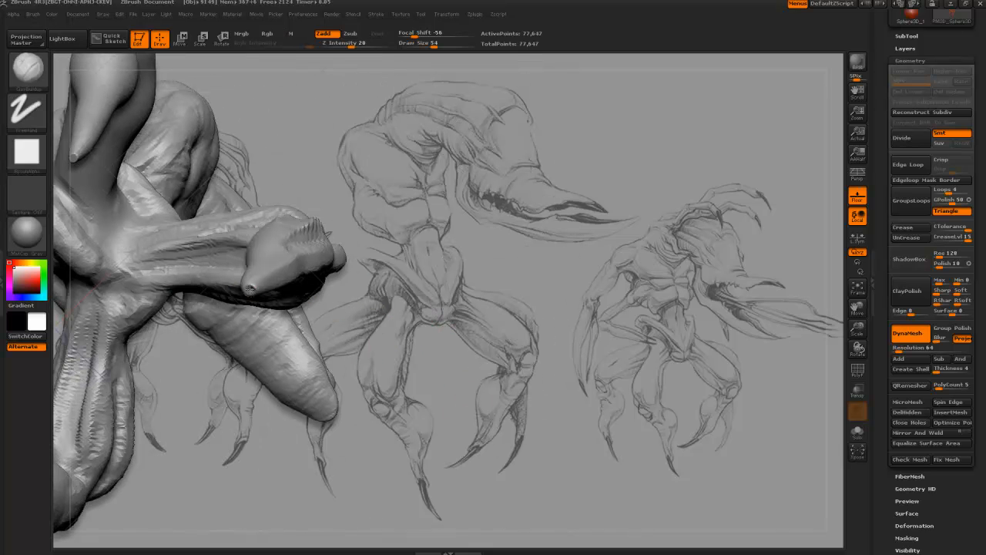
# Step: Try to remesh the creature with DynaMesh at resolution 64
pyautogui.moveTo(360, 337); pyautogui.dragTo(313, 202)
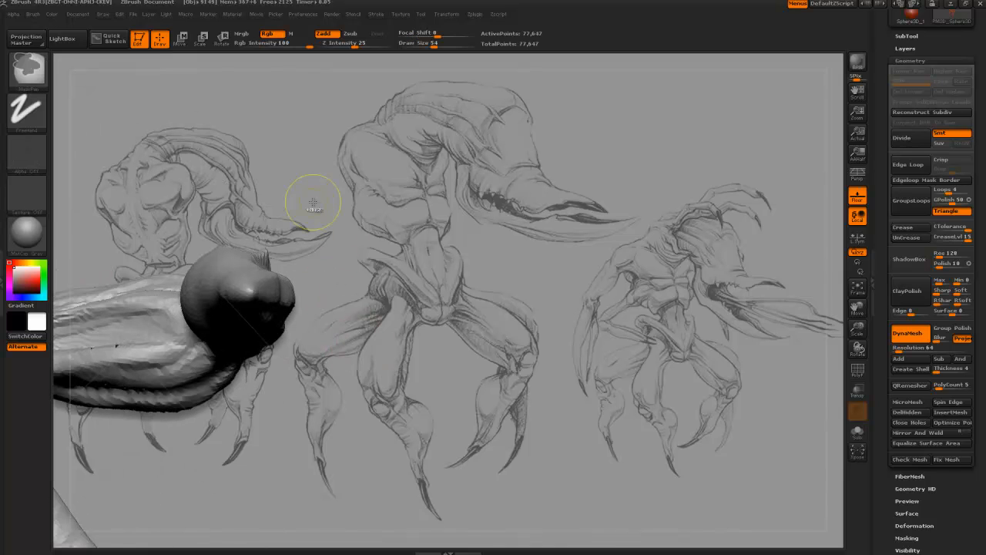
pyautogui.keyDown('ctrl'); pyautogui.moveTo(399, 235); pyautogui.dragTo(413, 271); pyautogui.keyUp('ctrl')
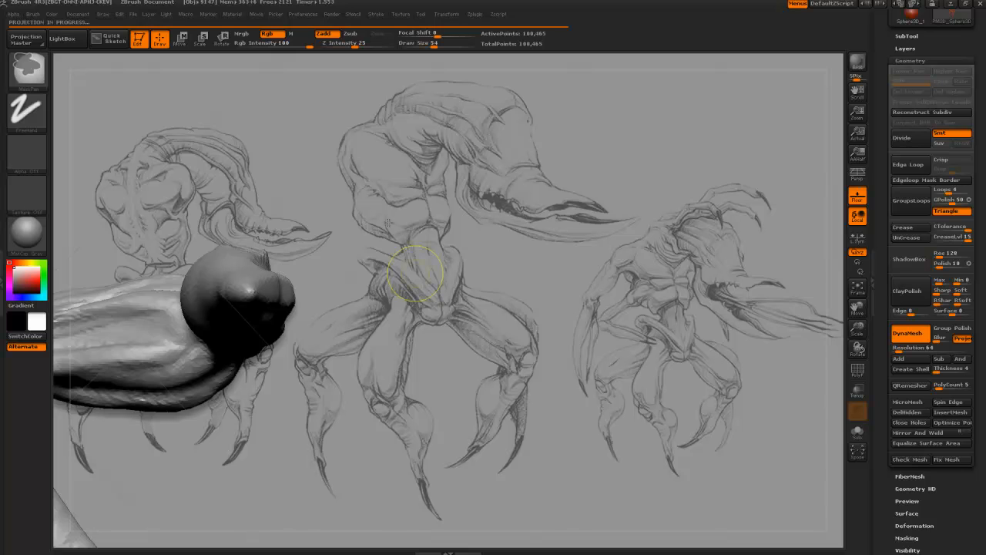
pyautogui.hotkey('ctrl', 'z')
# Step: Shape and smooth the tips of the front lower legs with ClayBuildup at Draw Size 44
pyautogui.moveTo(388, 224)
pyautogui.mouseDown()
pyautogui.moveTo(384, 346)
pyautogui.moveTo(355, 300)
pyautogui.moveTo(189, 270)
pyautogui.moveTo(230, 276)
pyautogui.moveTo(339, 242)
pyautogui.moveTo(332, 296)
pyautogui.mouseUp()
pyautogui.moveTo(372, 364); pyautogui.dragTo(326, 306)
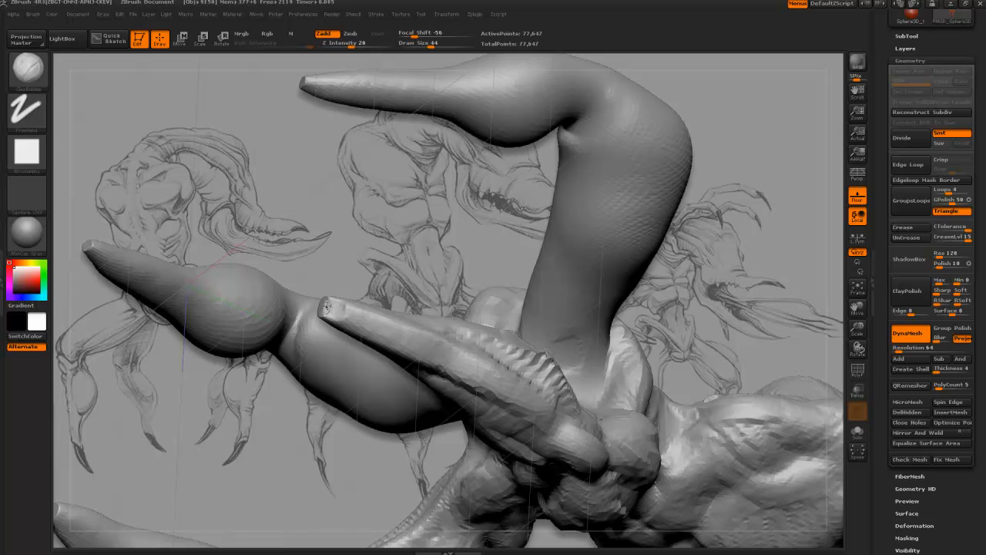
pyautogui.press('shift')
pyautogui.moveTo(327, 254); pyautogui.dragTo(362, 321)
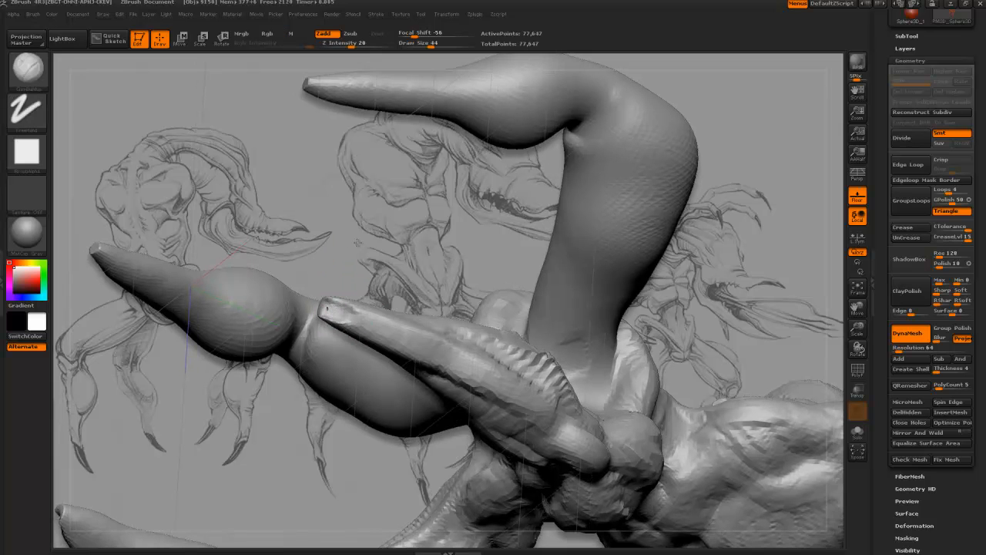
pyautogui.moveTo(356, 243); pyautogui.dragTo(341, 291)
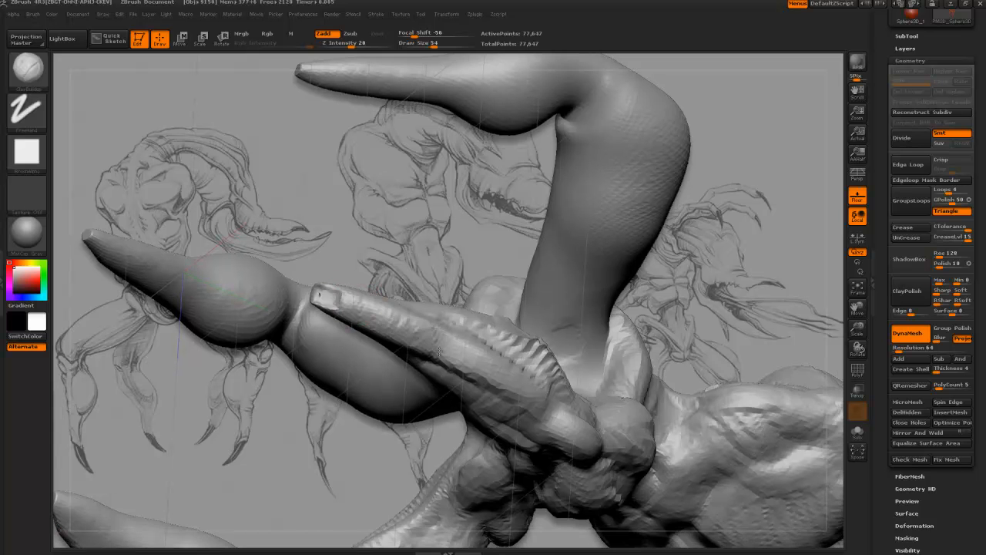
# Step: Build up the shin and calf volumes of the front lower legs with ClayBuildup at Draw Sizes 54 and 74
pyautogui.moveTo(417, 280); pyautogui.dragTo(428, 335)
pyautogui.press(']')
pyautogui.press(']')
pyautogui.press(']')
pyautogui.moveTo(541, 419)
pyautogui.mouseDown()
pyautogui.moveTo(539, 385)
pyautogui.moveTo(495, 349)
pyautogui.moveTo(415, 325)
pyautogui.mouseUp()
pyautogui.moveTo(352, 275); pyautogui.dragTo(355, 297)
pyautogui.moveTo(361, 392); pyautogui.dragTo(414, 422)
pyautogui.press(']')
pyautogui.press(']')
pyautogui.moveTo(540, 396)
pyautogui.mouseDown()
pyautogui.moveTo(505, 361)
pyautogui.moveTo(391, 418)
pyautogui.moveTo(462, 407)
pyautogui.moveTo(378, 425)
pyautogui.mouseUp()
pyautogui.moveTo(320, 347); pyautogui.dragTo(388, 369)
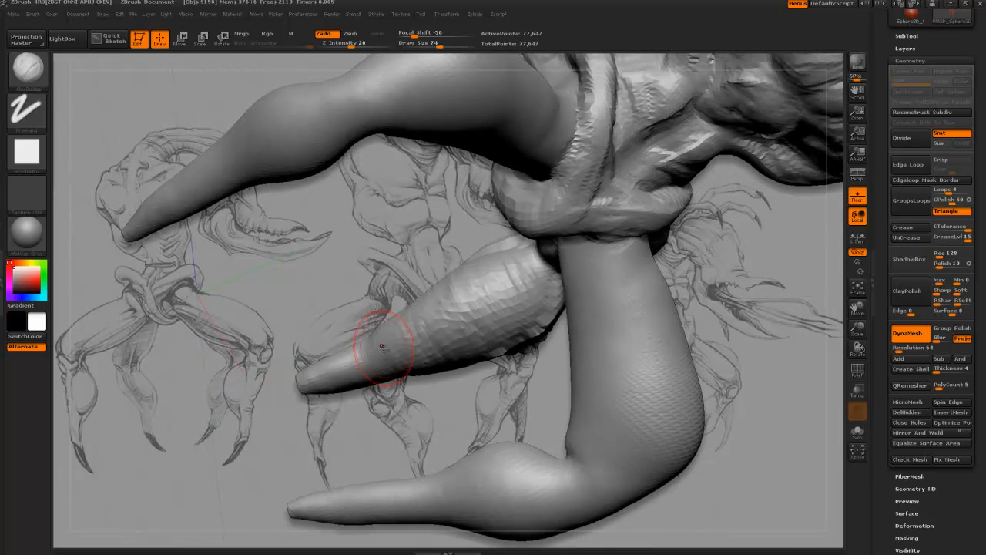
# Step: Fill out the front lower legs toward their pointed tips with ClayBuildup at Draw Size 104
pyautogui.moveTo(359, 282)
pyautogui.mouseDown()
pyautogui.moveTo(418, 367)
pyautogui.moveTo(485, 254)
pyautogui.mouseUp()
pyautogui.press(']')
pyautogui.press(']')
pyautogui.press(']')
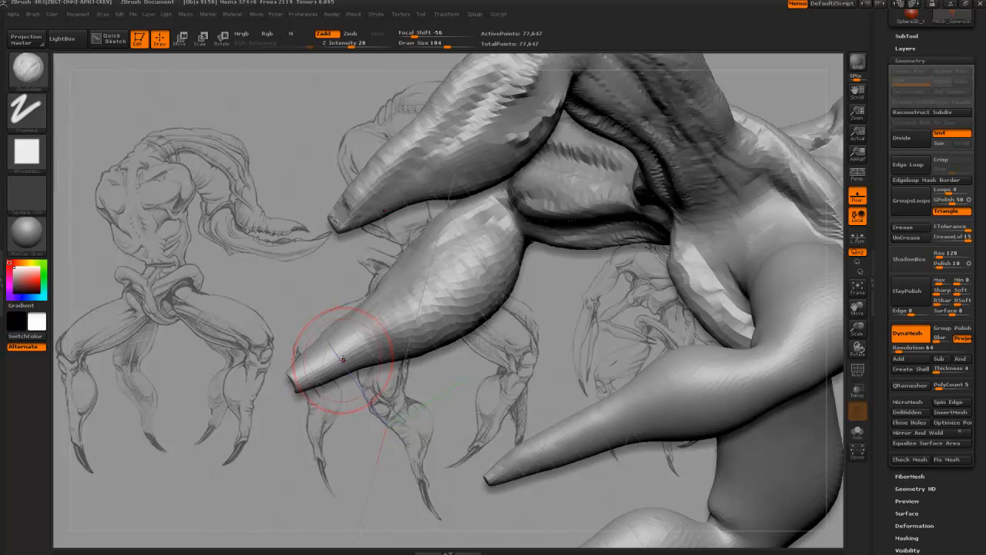
pyautogui.moveTo(297, 291)
pyautogui.mouseDown()
pyautogui.moveTo(216, 447)
pyautogui.moveTo(236, 453)
pyautogui.mouseUp()
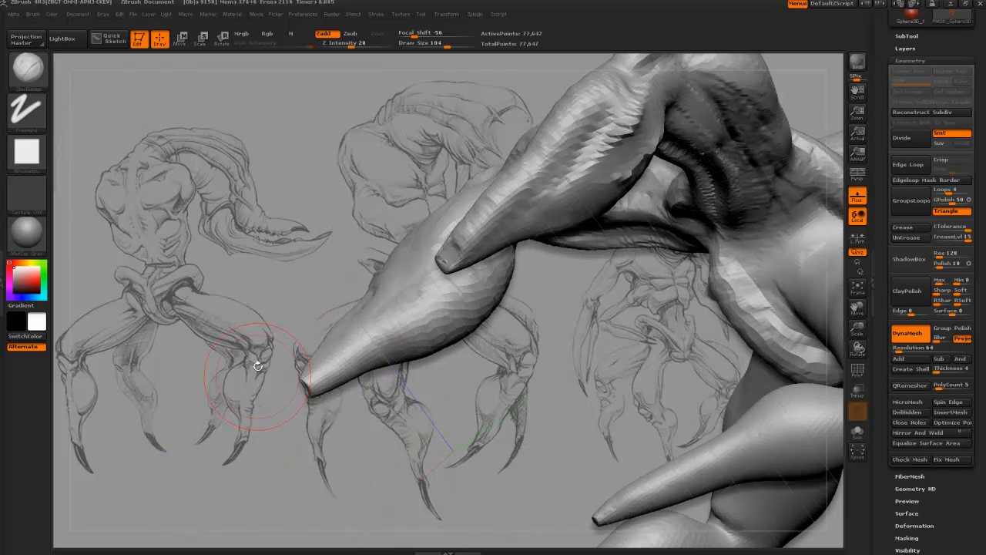
pyautogui.moveTo(258, 366)
pyautogui.mouseDown()
pyautogui.moveTo(297, 337)
pyautogui.moveTo(297, 355)
pyautogui.mouseUp()
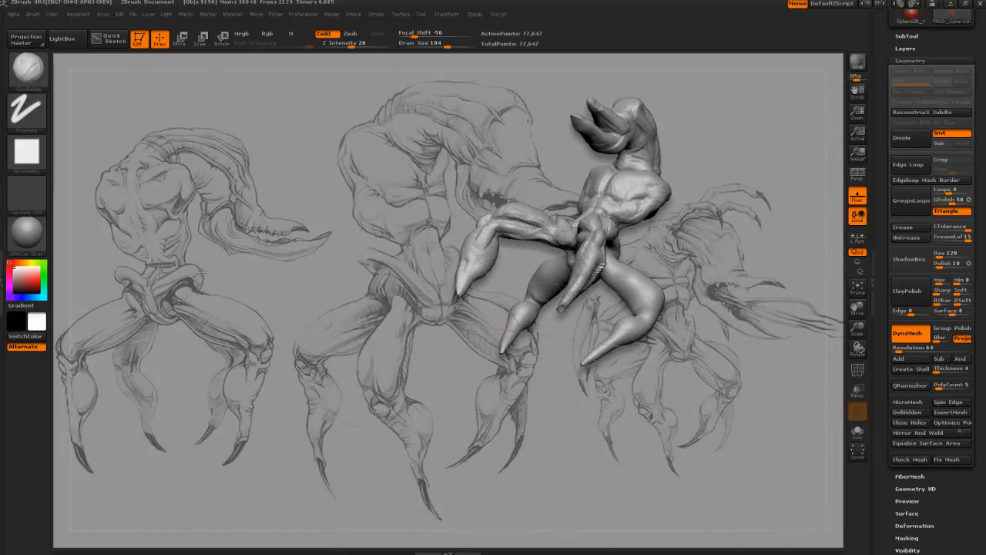
# Step: Build up protruding kneecaps on the rear legs with ClayBuildup at Draw Size 64
pyautogui.moveTo(200, 271)
pyautogui.mouseDown()
pyautogui.moveTo(150, 371)
pyautogui.moveTo(235, 299)
pyautogui.moveTo(220, 257)
pyautogui.moveTo(279, 235)
pyautogui.moveTo(278, 254)
pyautogui.moveTo(309, 231)
pyautogui.moveTo(290, 280)
pyautogui.moveTo(250, 223)
pyautogui.moveTo(274, 271)
pyautogui.moveTo(346, 286)
pyautogui.mouseUp()
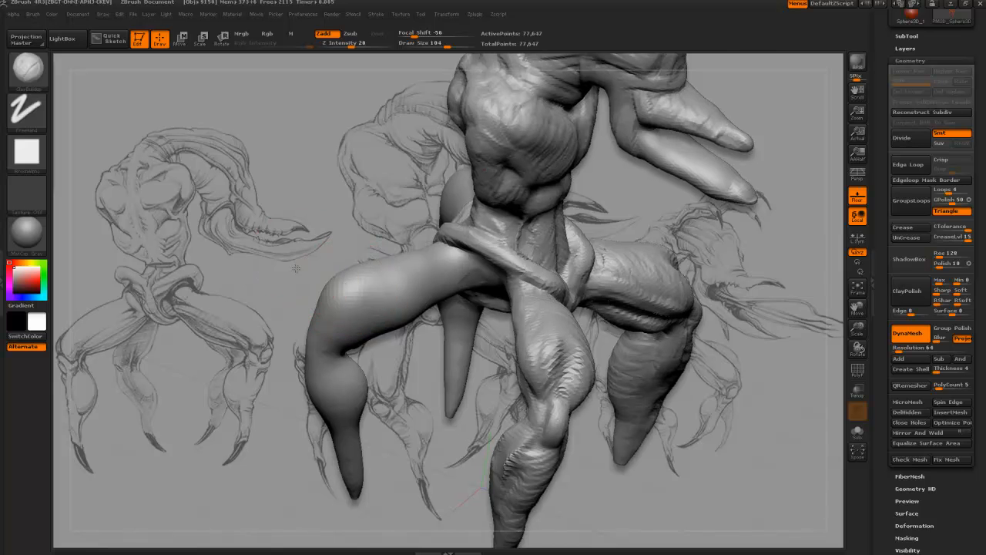
pyautogui.moveTo(286, 268)
pyautogui.keyDown('alt'); pyautogui.mouseDown()
pyautogui.moveTo(258, 275)
pyautogui.moveTo(279, 270)
pyautogui.moveTo(349, 312)
pyautogui.moveTo(327, 311)
pyautogui.moveTo(344, 328)
pyautogui.moveTo(406, 342)
pyautogui.moveTo(298, 309)
pyautogui.moveTo(374, 324)
pyautogui.moveTo(665, 333)
pyautogui.mouseUp(); pyautogui.keyUp('alt')
pyautogui.moveTo(268, 351); pyautogui.dragTo(285, 386)
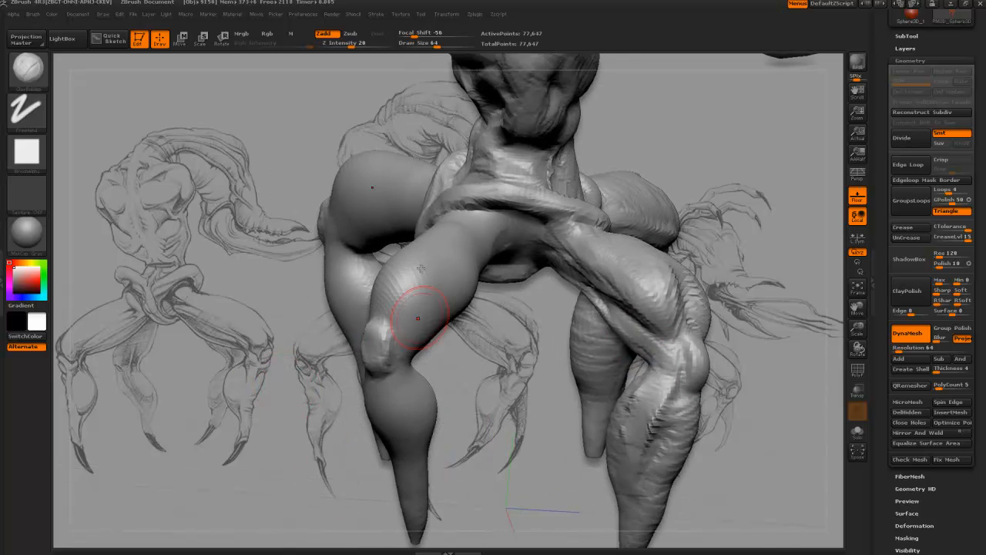
pyautogui.moveTo(272, 352)
pyautogui.mouseDown()
pyautogui.moveTo(440, 352)
pyautogui.moveTo(431, 362)
pyautogui.moveTo(375, 352)
pyautogui.moveTo(408, 353)
pyautogui.moveTo(402, 331)
pyautogui.moveTo(445, 325)
pyautogui.moveTo(392, 339)
pyautogui.mouseUp()
pyautogui.moveTo(319, 269); pyautogui.dragTo(347, 280)
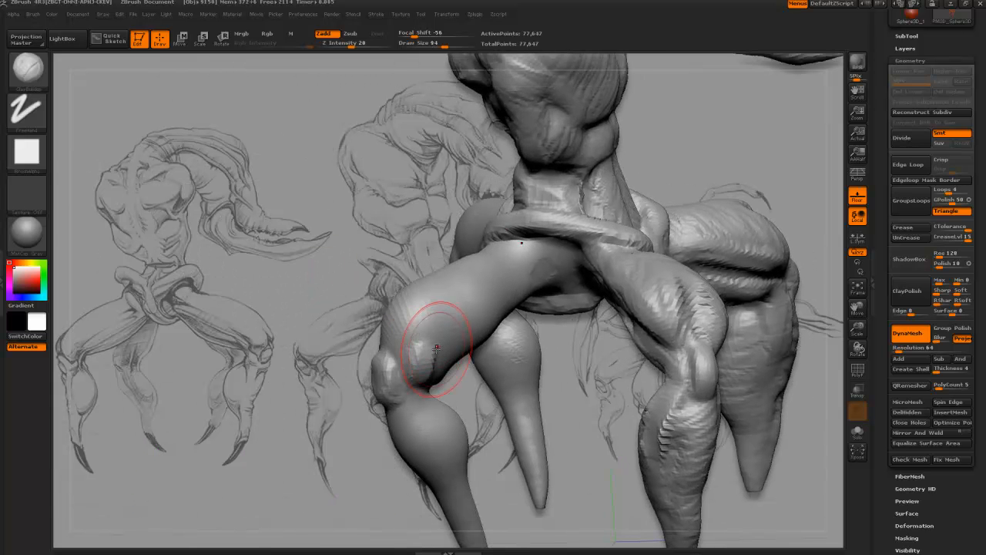
# Step: Sculpt the muscle masses over the tops and sides of the rear thighs with ClayBuildup at Draw Sizes 74 and 94
pyautogui.moveTo(352, 325); pyautogui.dragTo(407, 333)
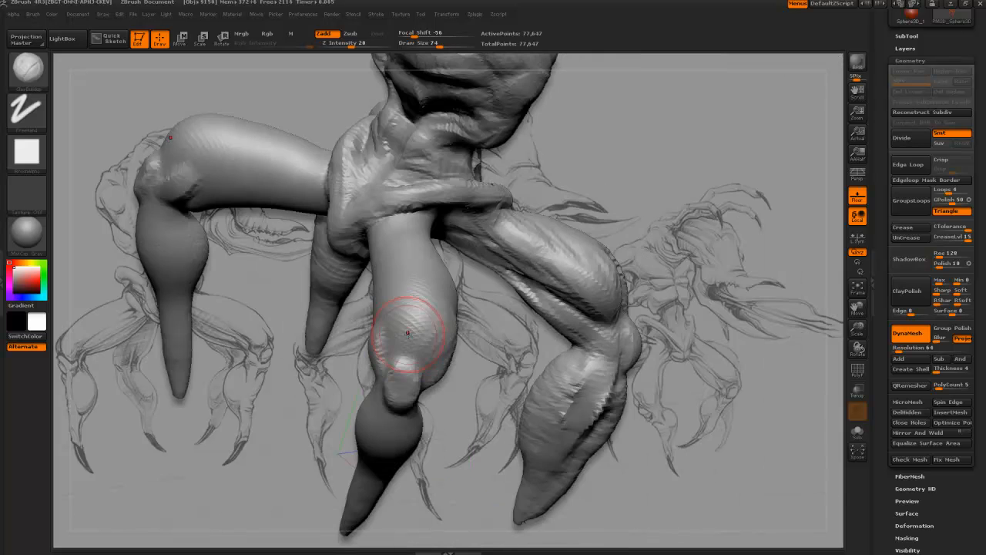
pyautogui.moveTo(406, 294); pyautogui.dragTo(435, 355)
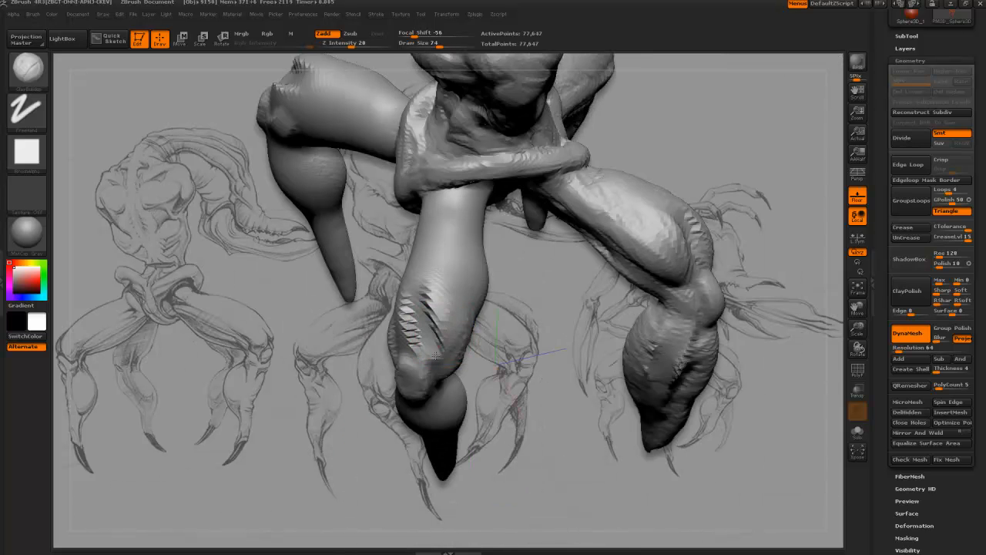
pyautogui.moveTo(462, 189); pyautogui.dragTo(449, 369)
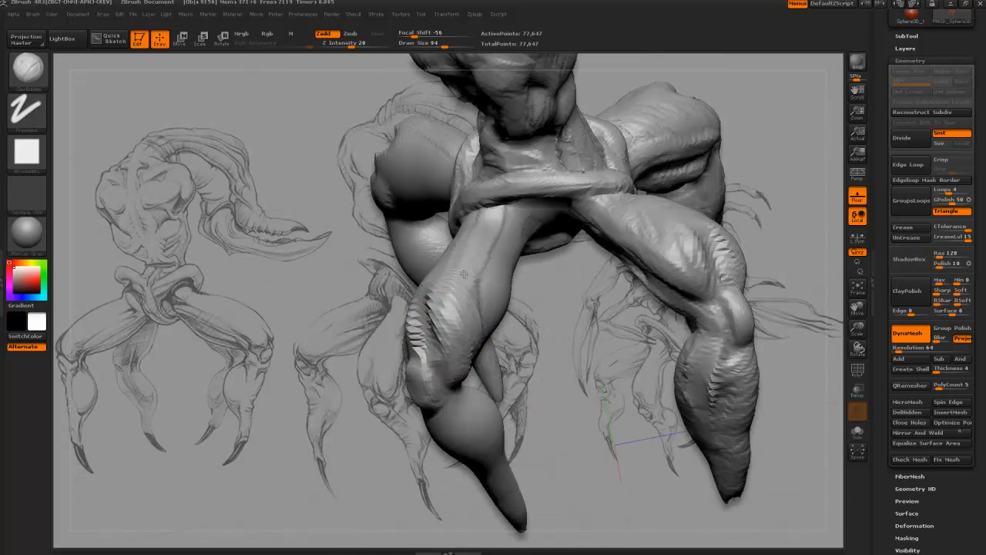
pyautogui.moveTo(464, 274); pyautogui.dragTo(487, 222)
pyautogui.moveTo(552, 302)
pyautogui.mouseDown()
pyautogui.moveTo(419, 345)
pyautogui.moveTo(392, 327)
pyautogui.moveTo(353, 255)
pyautogui.moveTo(326, 243)
pyautogui.mouseUp()
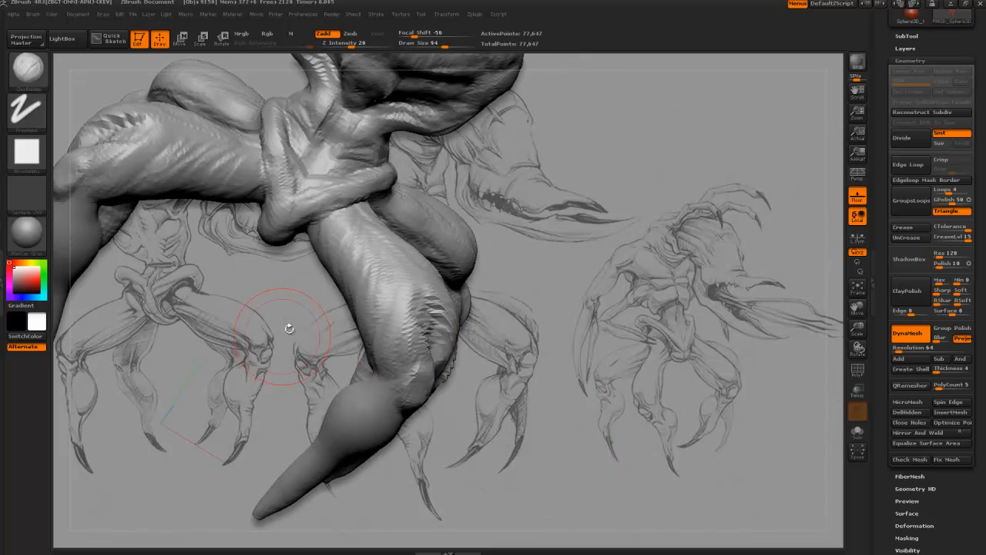
pyautogui.moveTo(289, 328); pyautogui.dragTo(396, 324)
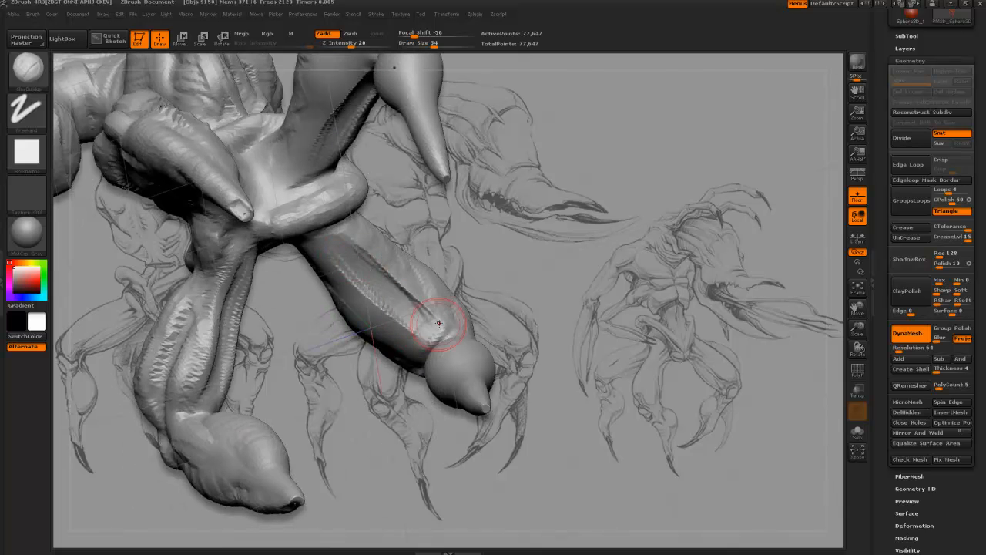
# Step: Carve muscle strands and grooves along the undersides of the rear thighs with ClayBuildup at Draw Size 54
pyautogui.moveTo(399, 326)
pyautogui.mouseDown()
pyautogui.moveTo(363, 266)
pyautogui.moveTo(327, 240)
pyautogui.mouseUp()
pyautogui.moveTo(482, 307)
pyautogui.mouseDown()
pyautogui.moveTo(425, 307)
pyautogui.moveTo(436, 321)
pyautogui.moveTo(411, 336)
pyautogui.moveTo(385, 293)
pyautogui.moveTo(374, 239)
pyautogui.mouseUp()
pyautogui.moveTo(472, 275); pyautogui.dragTo(416, 255)
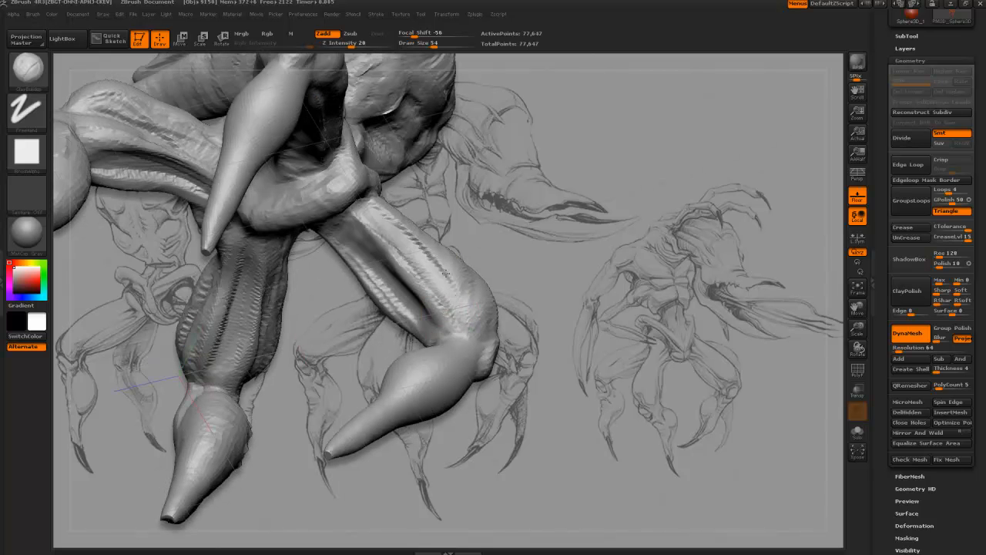
pyautogui.moveTo(330, 326)
pyautogui.mouseDown()
pyautogui.moveTo(401, 397)
pyautogui.moveTo(415, 322)
pyautogui.mouseUp()
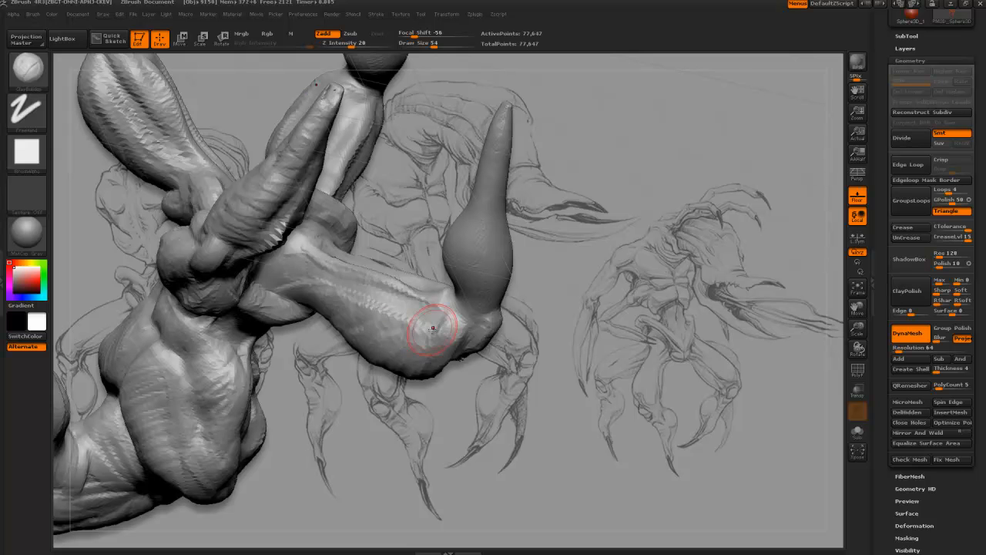
pyautogui.keyDown('alt'); pyautogui.moveTo(350, 395); pyautogui.dragTo(391, 235); pyautogui.keyUp('alt')
# Step: Build up and smooth the upper end of the thigh just below the pelvis with ClayBuildup at Draw Size 54
pyautogui.moveTo(483, 300)
pyautogui.mouseDown()
pyautogui.moveTo(500, 467)
pyautogui.moveTo(308, 290)
pyautogui.moveTo(269, 273)
pyautogui.moveTo(402, 296)
pyautogui.mouseUp()
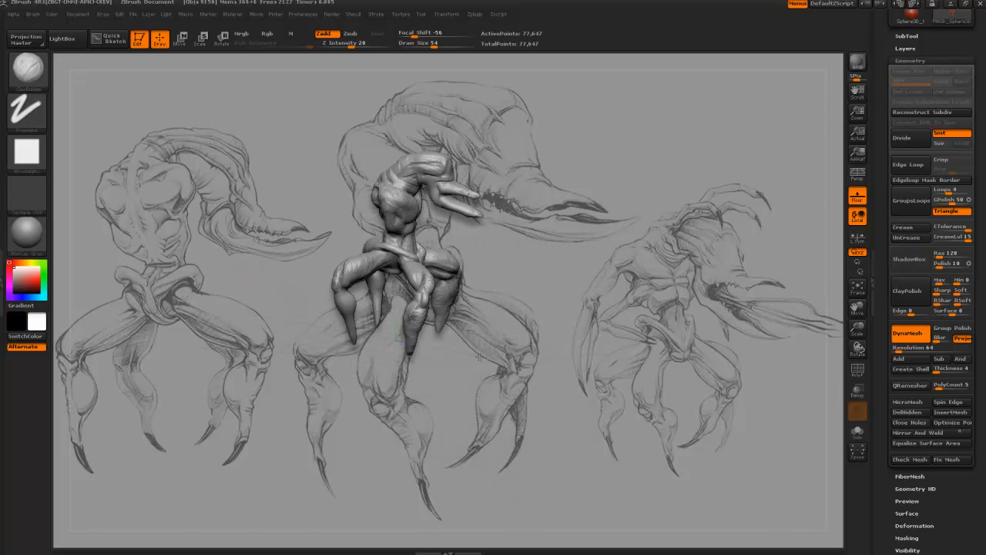
pyautogui.moveTo(478, 356)
pyautogui.mouseDown()
pyautogui.moveTo(447, 345)
pyautogui.moveTo(466, 362)
pyautogui.moveTo(627, 366)
pyautogui.moveTo(388, 383)
pyautogui.mouseUp()
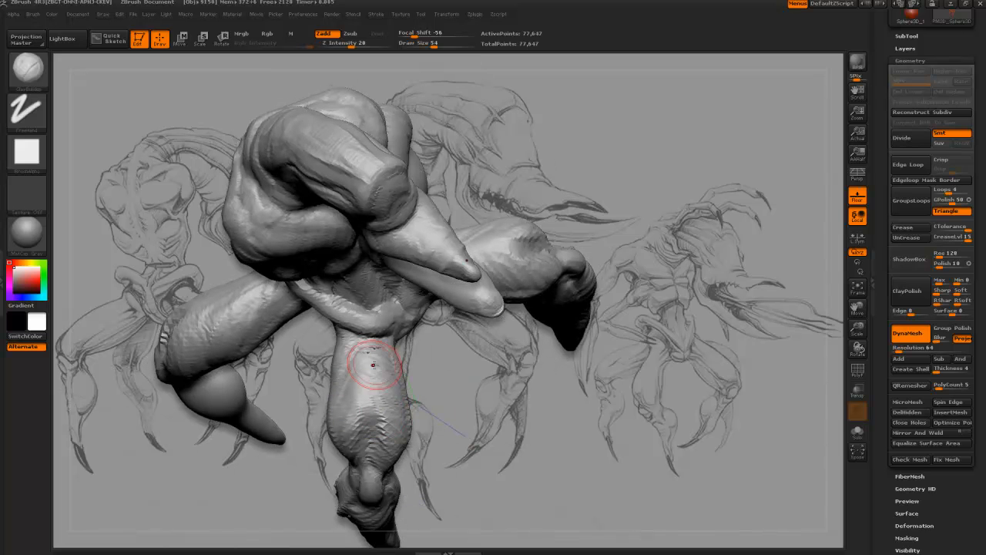
pyautogui.press('shift')
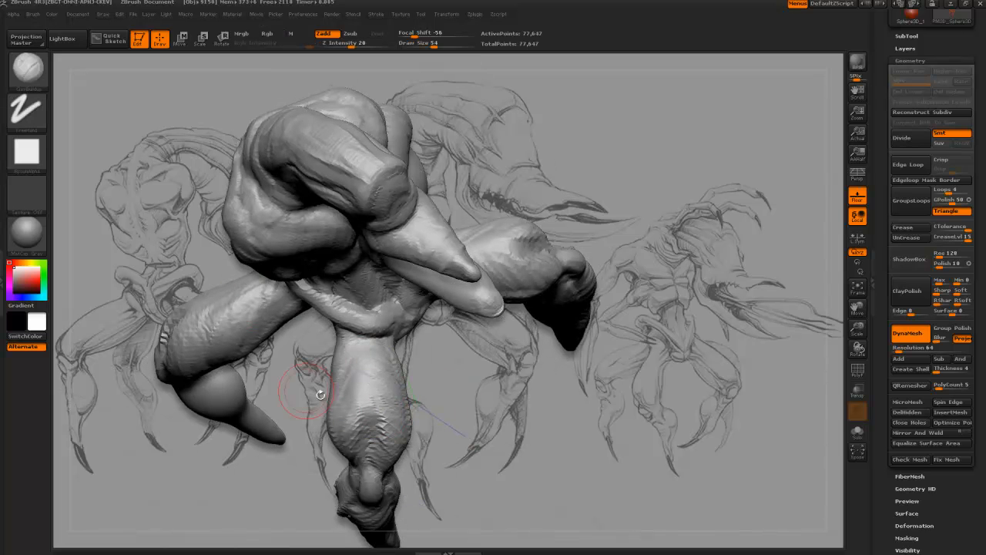
# Step: Sculpt the knee joins and calf muscles of the rear lower legs with ClayBuildup at Draw Size 54
pyautogui.moveTo(475, 416)
pyautogui.mouseDown()
pyautogui.moveTo(250, 441)
pyautogui.moveTo(281, 412)
pyautogui.moveTo(256, 358)
pyautogui.moveTo(327, 318)
pyautogui.mouseUp()
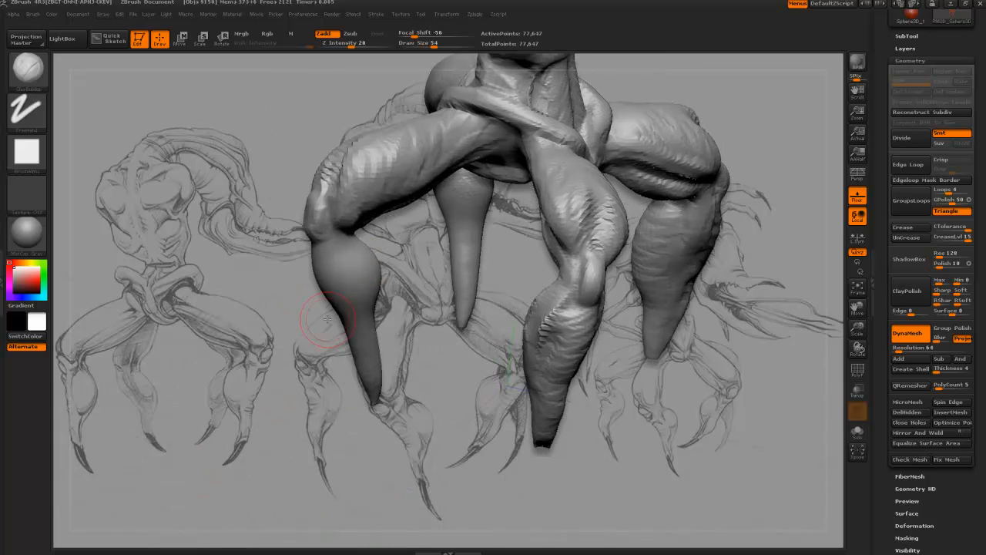
pyautogui.moveTo(365, 270)
pyautogui.mouseDown()
pyautogui.moveTo(304, 408)
pyautogui.moveTo(307, 435)
pyautogui.moveTo(359, 407)
pyautogui.moveTo(352, 363)
pyautogui.moveTo(368, 366)
pyautogui.moveTo(387, 294)
pyautogui.mouseUp()
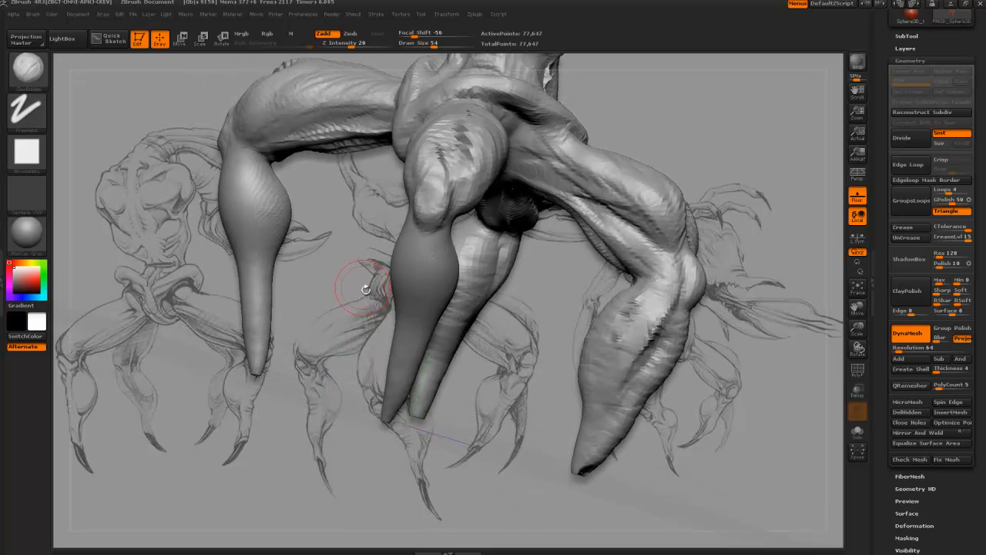
pyautogui.moveTo(361, 262)
pyautogui.mouseDown()
pyautogui.moveTo(452, 231)
pyautogui.moveTo(403, 224)
pyautogui.mouseUp()
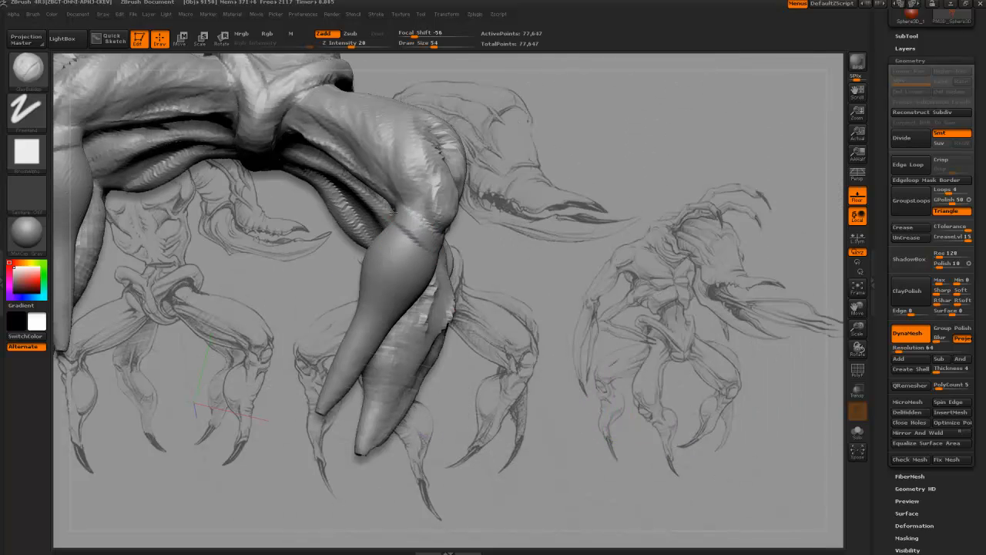
pyautogui.moveTo(373, 290); pyautogui.dragTo(444, 263)
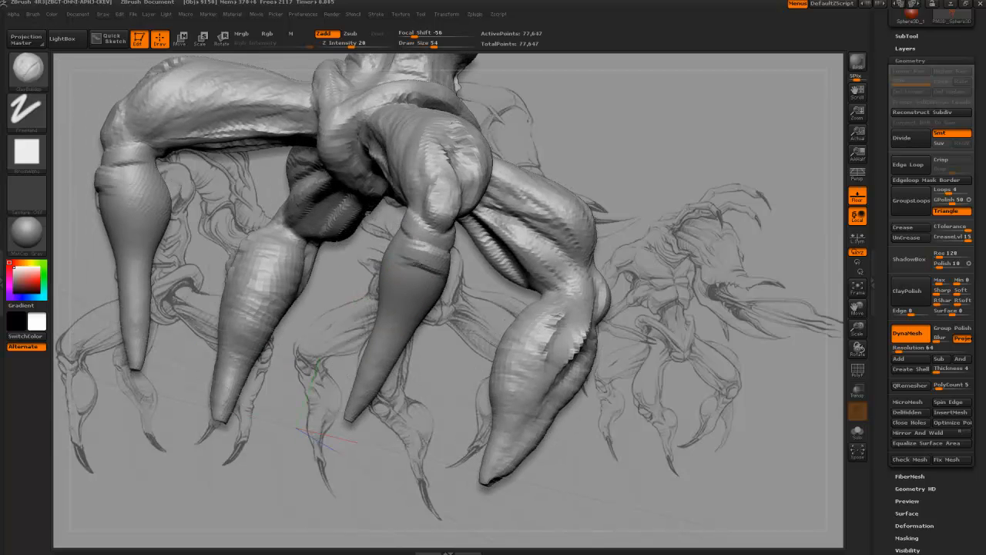
pyautogui.moveTo(385, 440)
pyautogui.mouseDown()
pyautogui.moveTo(339, 293)
pyautogui.moveTo(342, 262)
pyautogui.mouseUp()
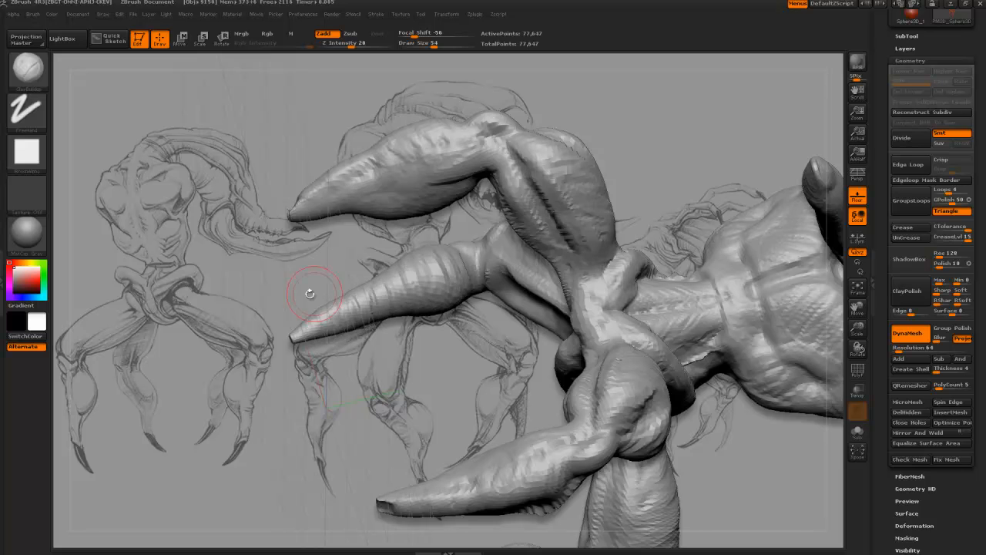
pyautogui.moveTo(310, 293)
pyautogui.keyDown('alt'); pyautogui.mouseDown()
pyautogui.moveTo(268, 189)
pyautogui.moveTo(288, 334)
pyautogui.mouseUp(); pyautogui.keyUp('alt')
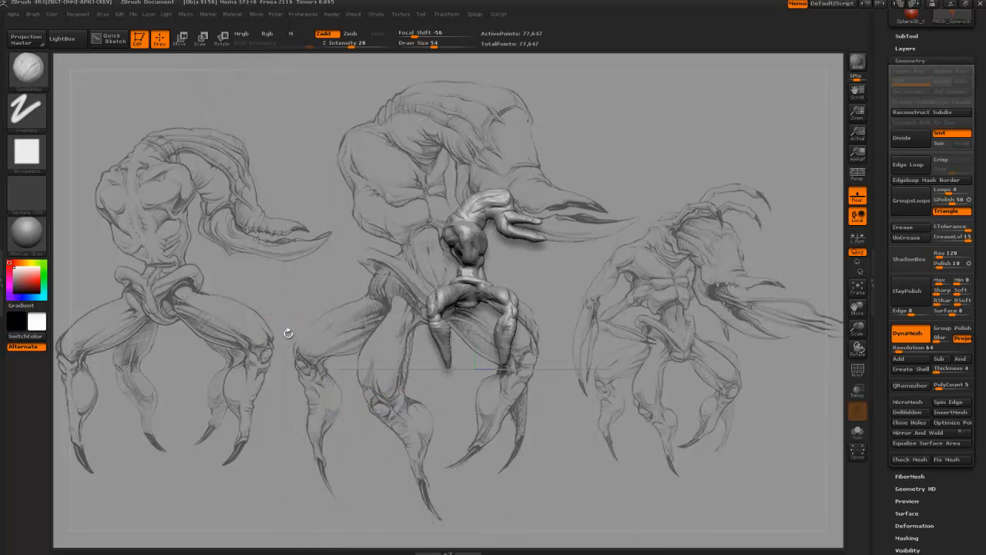
# Step: Reshape the underside and crests of the pelvis with the Move brush at Draw Sizes 54 and 74
pyautogui.press('b')
pyautogui.press('m')
pyautogui.press('v')
pyautogui.moveTo(280, 204)
pyautogui.mouseDown()
pyautogui.moveTo(368, 307)
pyautogui.moveTo(346, 339)
pyautogui.moveTo(269, 398)
pyautogui.mouseUp()
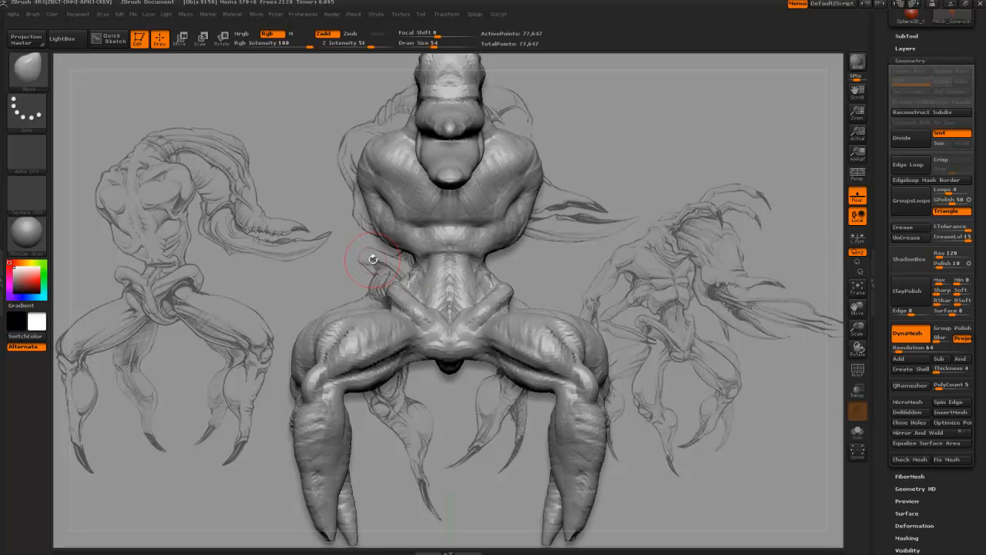
pyautogui.moveTo(373, 259)
pyautogui.keyDown('alt'); pyautogui.mouseDown()
pyautogui.moveTo(410, 280)
pyautogui.moveTo(397, 297)
pyautogui.moveTo(410, 334)
pyautogui.moveTo(411, 293)
pyautogui.moveTo(385, 266)
pyautogui.mouseUp(); pyautogui.keyUp('alt')
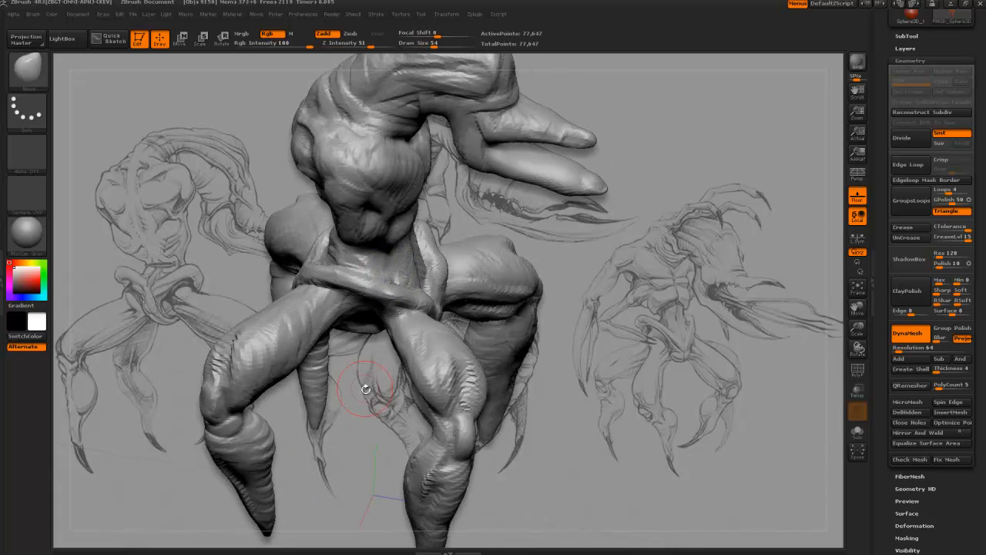
pyautogui.moveTo(366, 390); pyautogui.dragTo(366, 254)
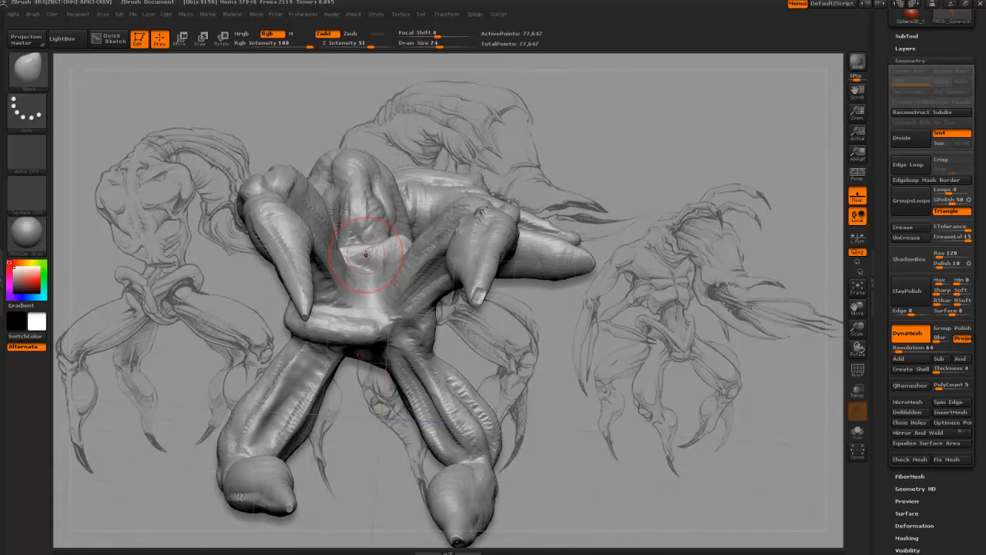
pyautogui.press('[')
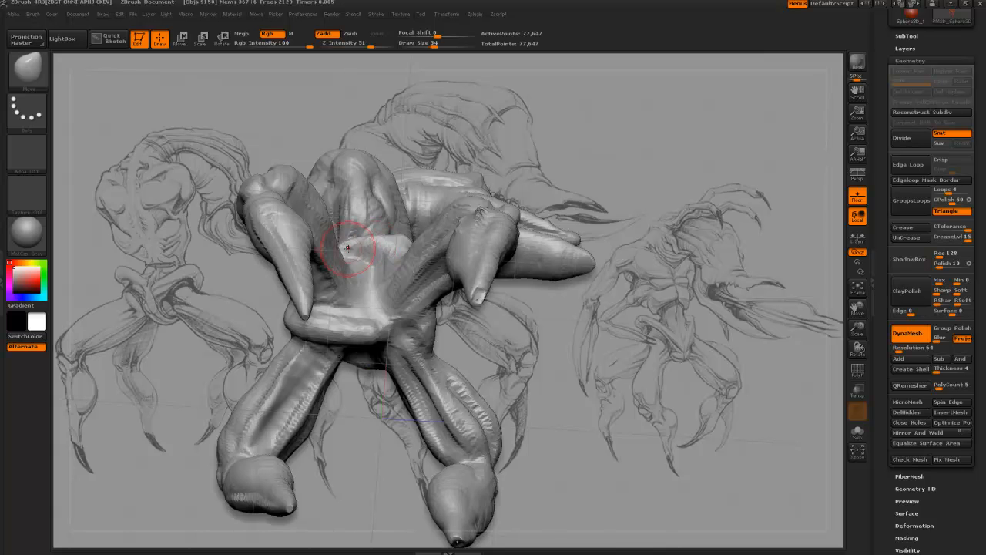
pyautogui.moveTo(359, 100)
pyautogui.mouseDown()
pyautogui.moveTo(381, 235)
pyautogui.moveTo(346, 242)
pyautogui.moveTo(307, 209)
pyautogui.moveTo(316, 199)
pyautogui.moveTo(97, 232)
pyautogui.moveTo(99, 275)
pyautogui.moveTo(152, 283)
pyautogui.mouseUp()
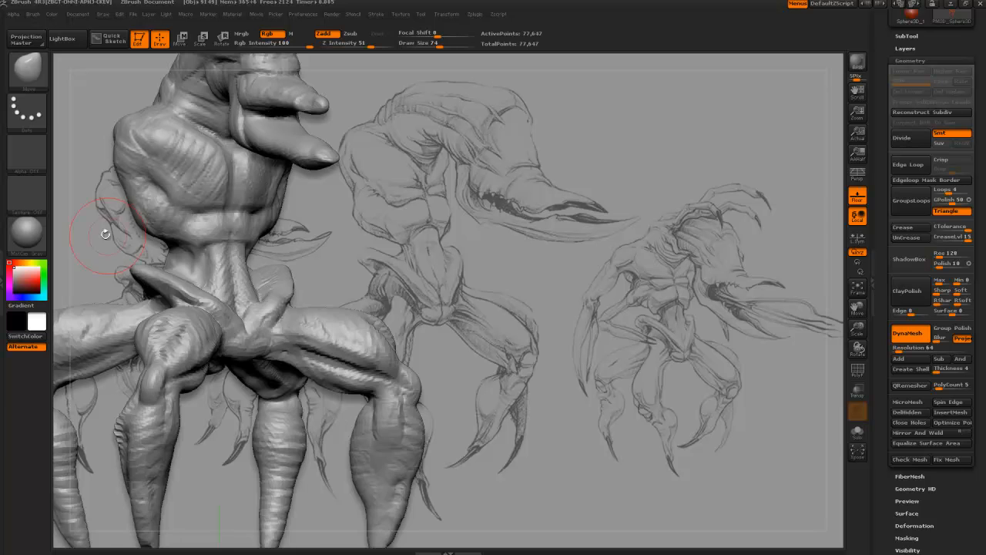
# Step: Shape the pelvis's flared hip crests and tapered central tip with the Move brush at Draw Sizes 44 and 54
pyautogui.moveTo(105, 235)
pyautogui.mouseDown()
pyautogui.moveTo(182, 277)
pyautogui.moveTo(328, 259)
pyautogui.moveTo(228, 275)
pyautogui.mouseUp()
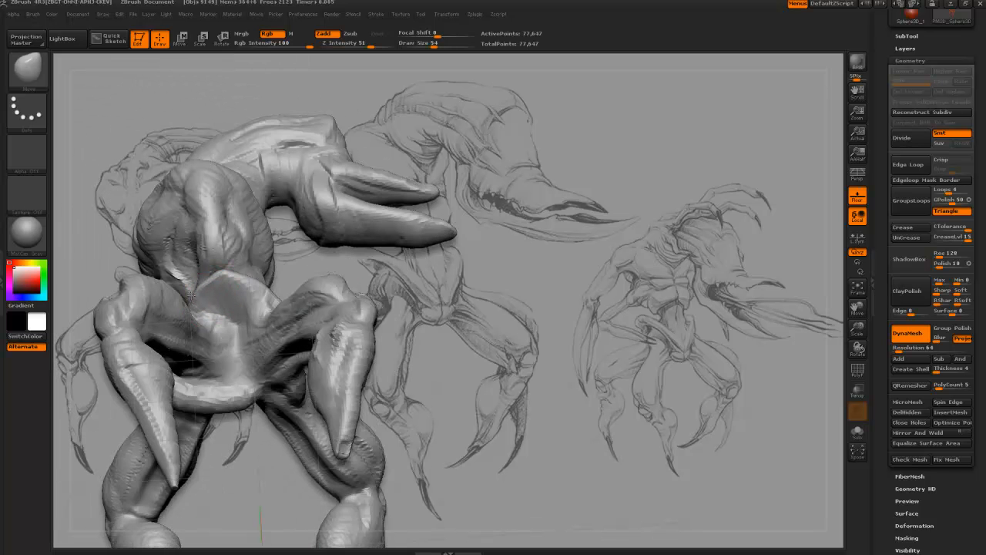
pyautogui.moveTo(119, 268); pyautogui.dragTo(245, 345)
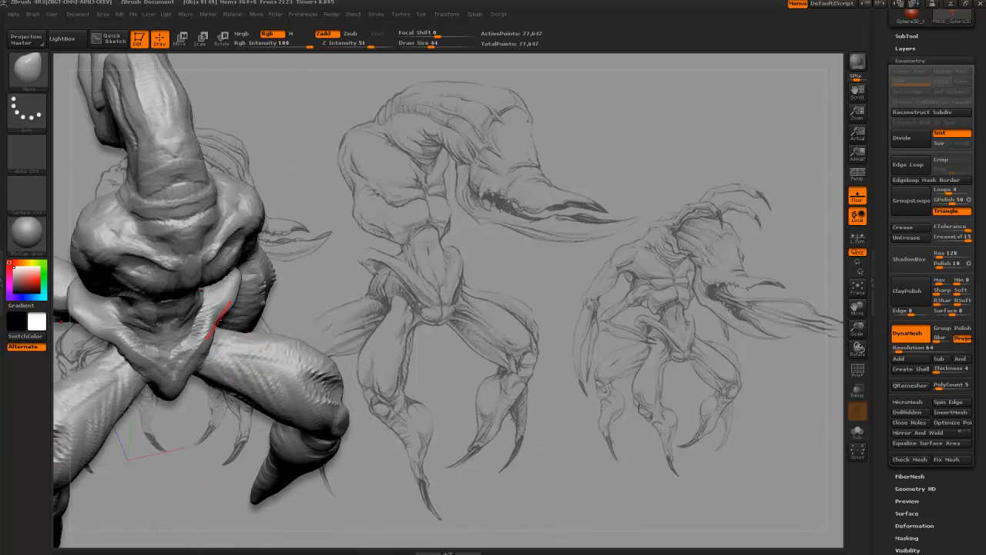
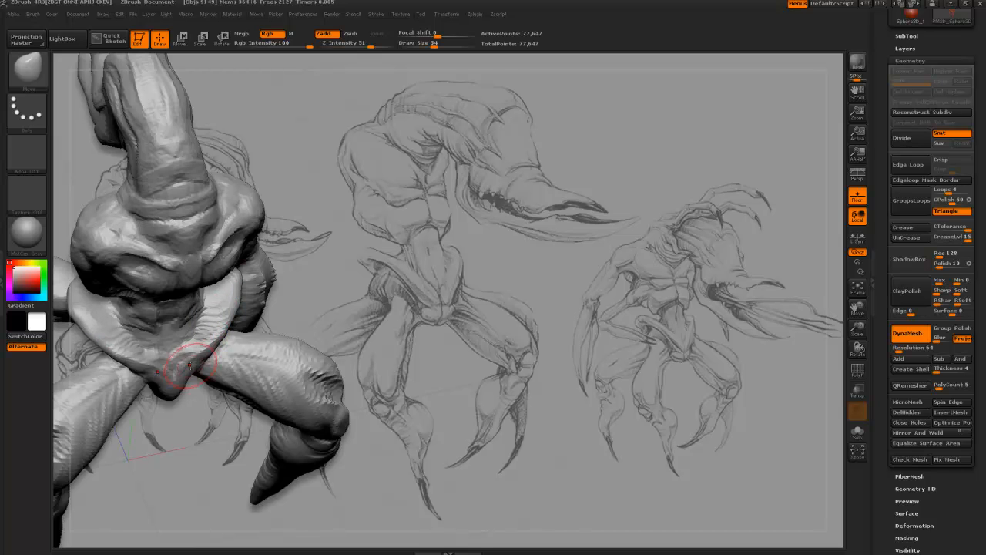
pyautogui.moveTo(193, 397); pyautogui.dragTo(188, 509)
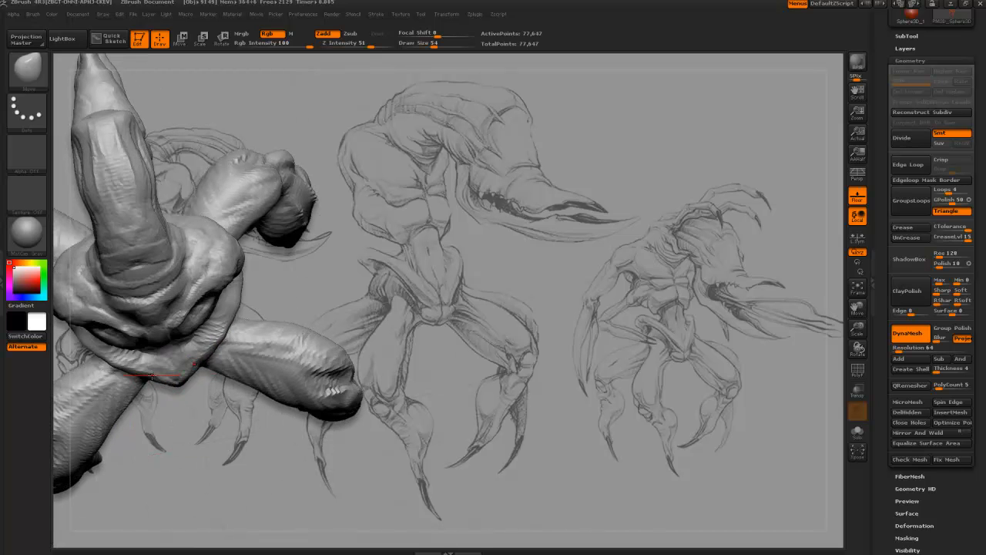
pyautogui.moveTo(201, 432)
pyautogui.mouseDown()
pyautogui.moveTo(231, 331)
pyautogui.moveTo(428, 275)
pyautogui.moveTo(231, 270)
pyautogui.moveTo(414, 336)
pyautogui.mouseUp()
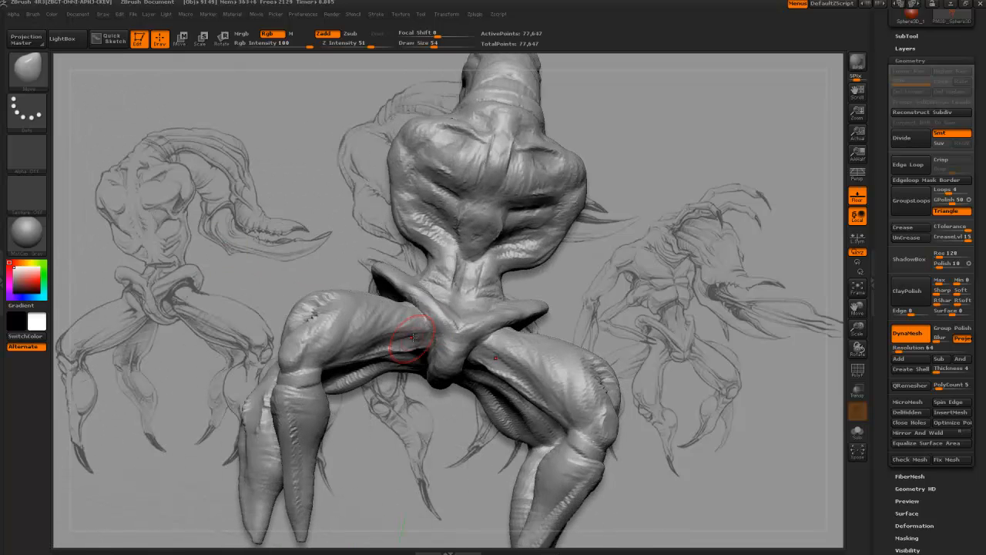
# Step: Adjust the centre of the pelvis where the hip crests meet the waist with the Move brush at Draw Size 64
pyautogui.moveTo(330, 249)
pyautogui.mouseDown()
pyautogui.moveTo(552, 308)
pyautogui.moveTo(601, 310)
pyautogui.moveTo(597, 271)
pyautogui.mouseUp()
pyautogui.press(']')
pyautogui.press(']')
pyautogui.press(']')
pyautogui.press(']')
pyautogui.press(']')
pyautogui.moveTo(533, 295)
pyautogui.mouseDown()
pyautogui.moveTo(537, 282)
pyautogui.moveTo(507, 292)
pyautogui.mouseUp()
pyautogui.moveTo(456, 329); pyautogui.dragTo(465, 309)
pyautogui.press('[')
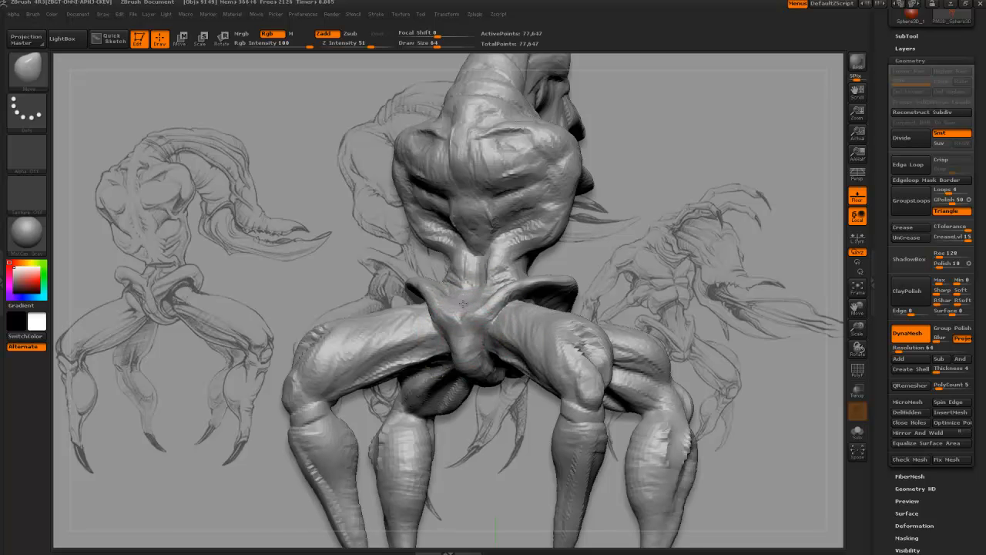
pyautogui.moveTo(463, 304); pyautogui.dragTo(395, 298, button='right')
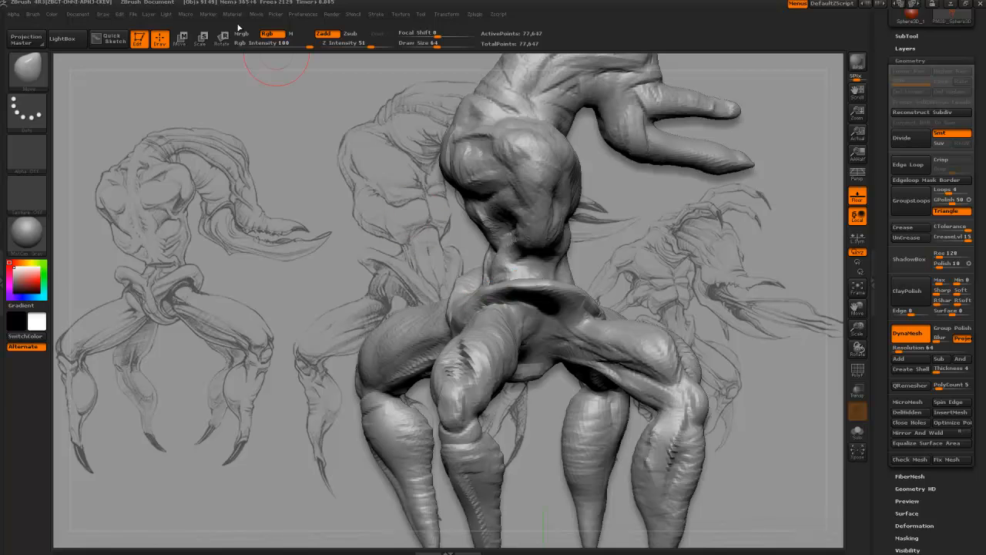
# Step: Build up the hollow between the hip crest and the upper thighs with ClayBuildup at Draw Sizes 44 and 34
pyautogui.press('b')
pyautogui.press('n')
pyautogui.press('u')
pyautogui.press('b')
pyautogui.press('c')
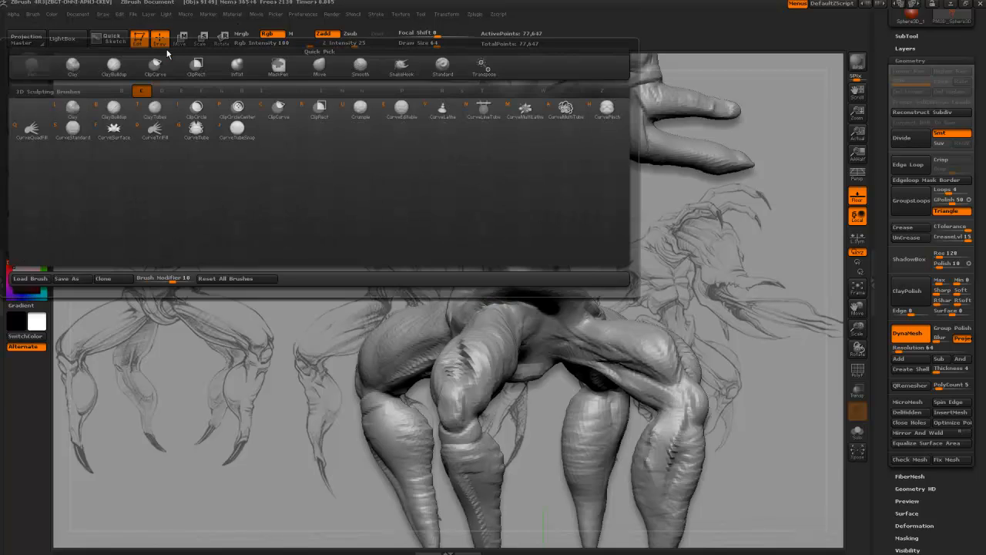
pyautogui.press('b')
pyautogui.press('[')
pyautogui.moveTo(470, 285)
pyautogui.mouseDown(button='right')
pyautogui.moveTo(517, 282)
pyautogui.moveTo(509, 303)
pyautogui.mouseUp(button='right')
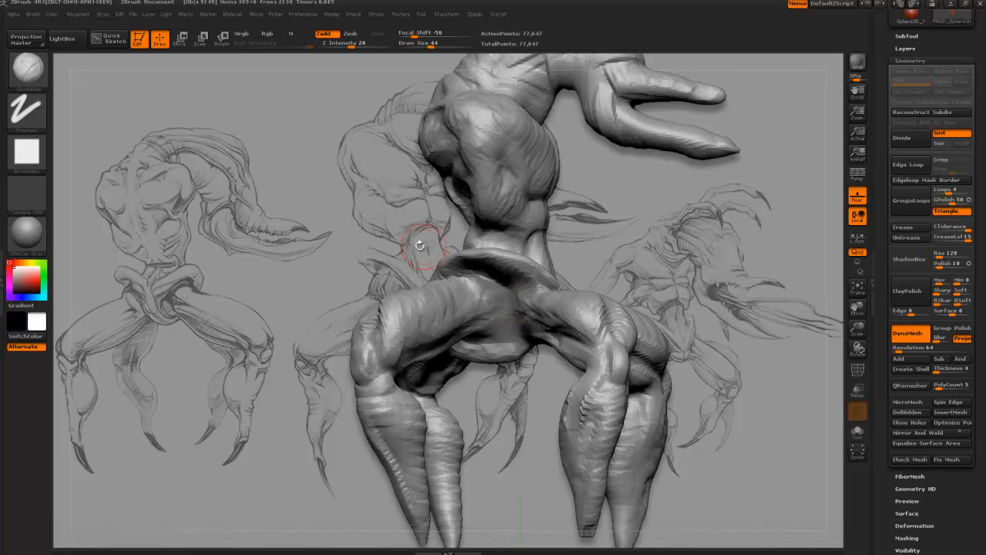
pyautogui.moveTo(419, 245)
pyautogui.mouseDown(button='right')
pyautogui.moveTo(380, 240)
pyautogui.moveTo(243, 292)
pyautogui.moveTo(280, 226)
pyautogui.moveTo(308, 217)
pyautogui.moveTo(332, 181)
pyautogui.moveTo(295, 169)
pyautogui.moveTo(332, 168)
pyautogui.moveTo(497, 301)
pyautogui.mouseUp(button='right')
pyautogui.moveTo(404, 238)
pyautogui.mouseDown(button='right')
pyautogui.moveTo(328, 245)
pyautogui.moveTo(351, 262)
pyautogui.moveTo(495, 296)
pyautogui.moveTo(463, 282)
pyautogui.moveTo(336, 318)
pyautogui.moveTo(255, 236)
pyautogui.moveTo(575, 333)
pyautogui.mouseUp(button='right')
pyautogui.press('[')
# Step: Pull the hip crests into a cleaner flared shape with the Move brush at Draw Size 114
pyautogui.press('b')
pyautogui.press('m')
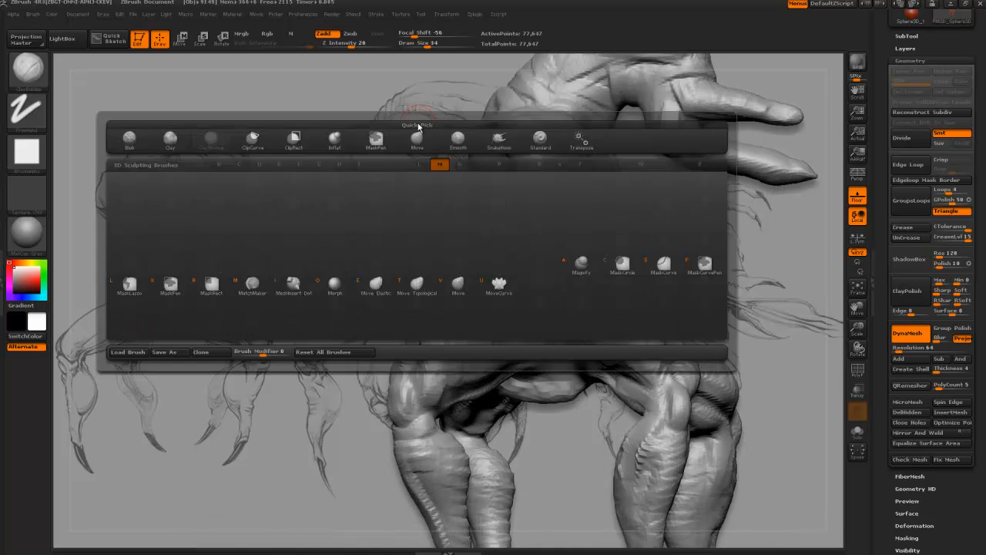
pyautogui.press('v')
pyautogui.moveTo(419, 128); pyautogui.dragTo(357, 244, button='right')
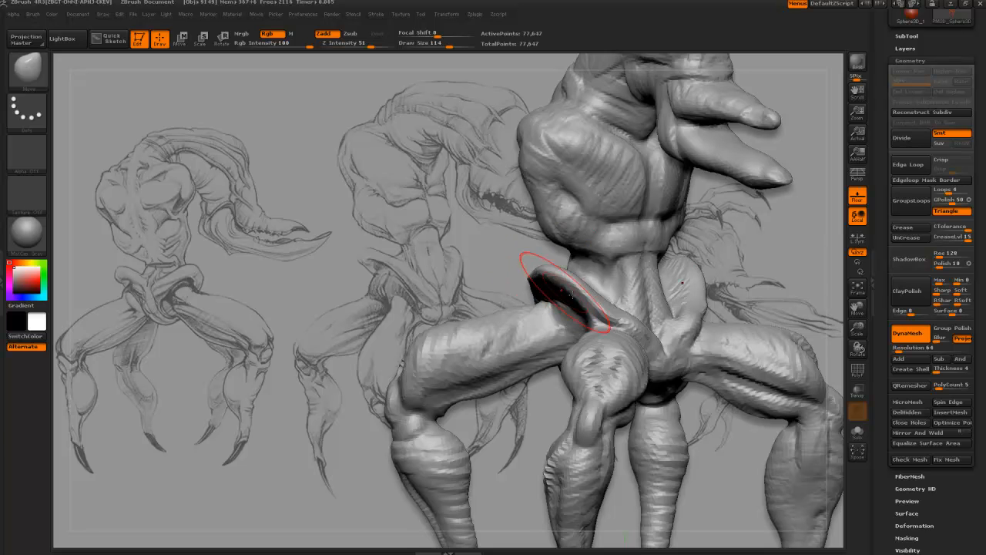
pyautogui.moveTo(594, 306); pyautogui.dragTo(604, 306)
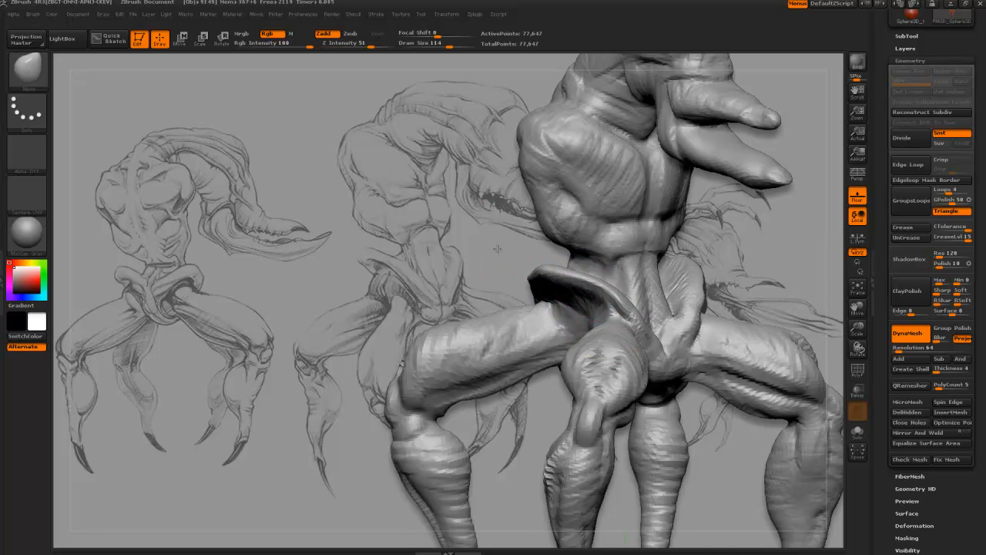
pyautogui.moveTo(497, 248); pyautogui.dragTo(562, 293, button='right')
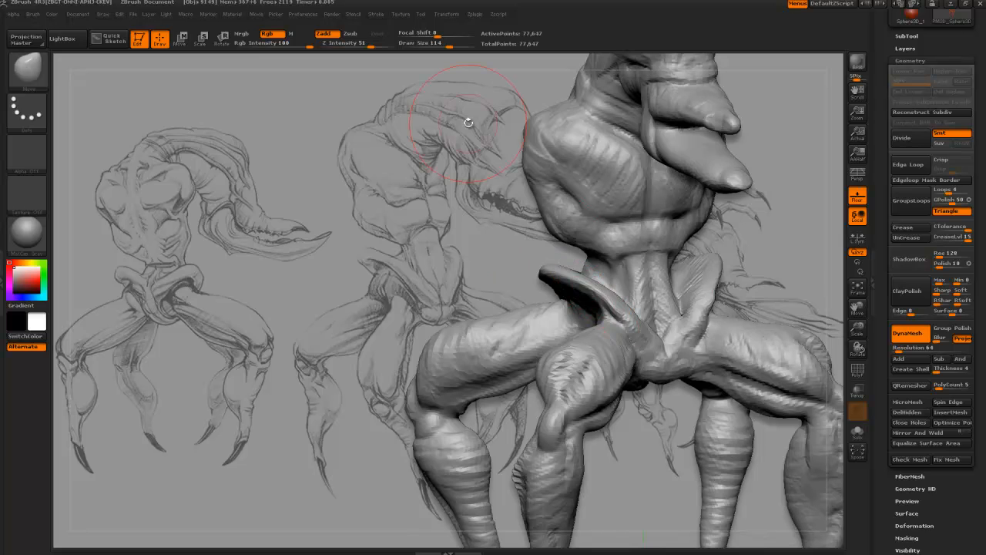
# Step: Sculpt muscle strands from under the hip crest into the thighs with ClayBuildup at Draw Sizes 84 and 64, and update the DynaMesh at Resolution 64
pyautogui.press('b')
pyautogui.press('b')
pyautogui.press('l')
pyautogui.press('b')
pyautogui.press('c')
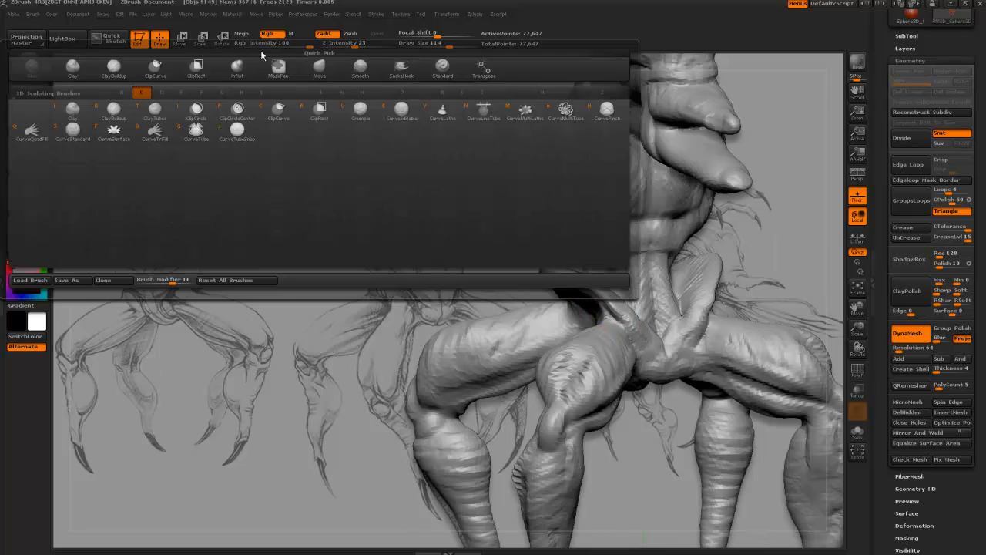
pyautogui.press('b')
pyautogui.moveTo(368, 214)
pyautogui.mouseDown()
pyautogui.moveTo(408, 215)
pyautogui.moveTo(378, 213)
pyautogui.moveTo(401, 200)
pyautogui.mouseUp()
pyautogui.press('[')
pyautogui.press('[')
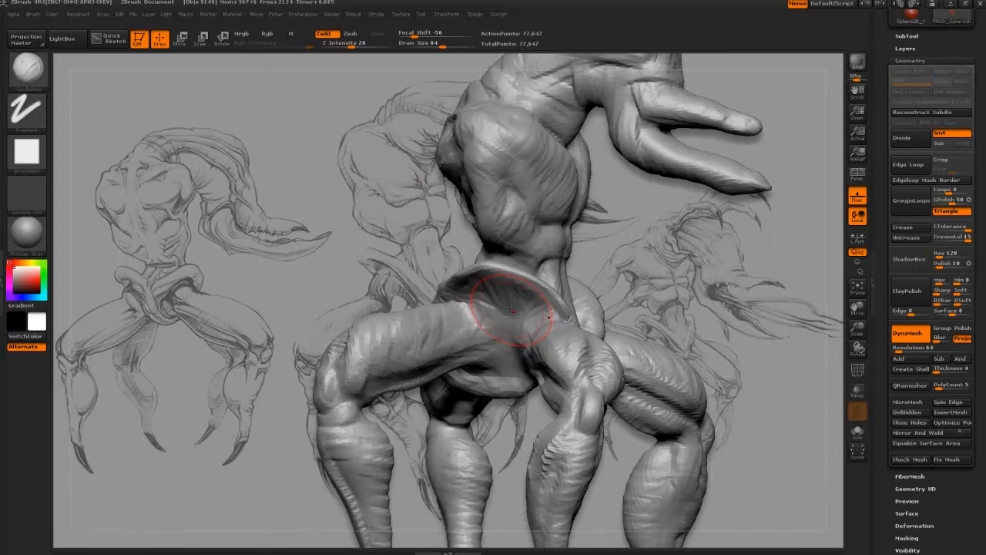
pyautogui.moveTo(501, 290)
pyautogui.mouseDown()
pyautogui.moveTo(513, 330)
pyautogui.moveTo(502, 328)
pyautogui.mouseUp()
pyautogui.moveTo(471, 294); pyautogui.dragTo(497, 330)
pyautogui.moveTo(517, 296)
pyautogui.mouseDown()
pyautogui.moveTo(525, 324)
pyautogui.moveTo(515, 337)
pyautogui.mouseUp()
pyautogui.moveTo(518, 302); pyautogui.dragTo(510, 333)
pyautogui.moveTo(416, 253)
pyautogui.mouseDown()
pyautogui.moveTo(469, 303)
pyautogui.moveTo(455, 299)
pyautogui.mouseUp()
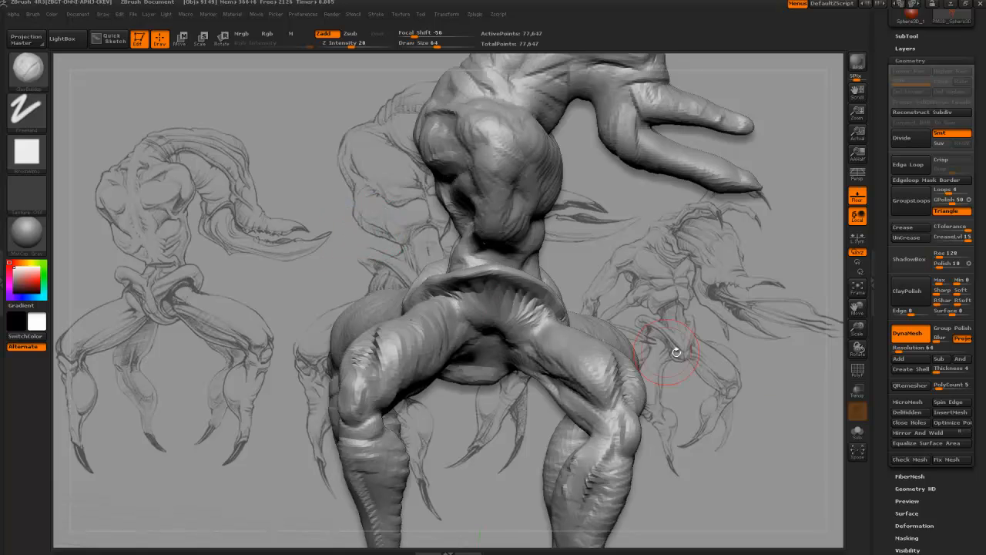
pyautogui.keyDown('ctrl'); pyautogui.moveTo(694, 297); pyautogui.dragTo(699, 316); pyautogui.keyUp('ctrl')
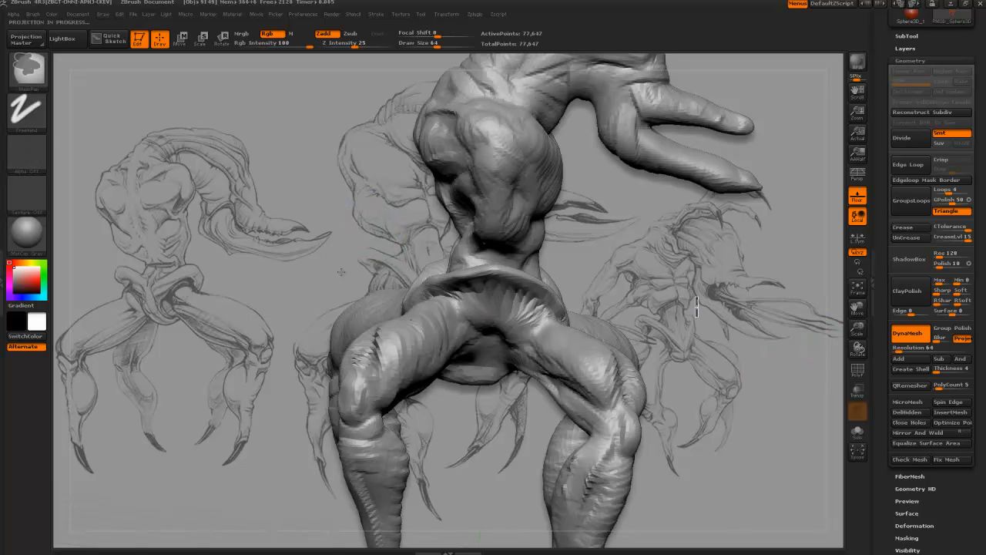
pyautogui.keyDown('ctrl'); pyautogui.moveTo(317, 231); pyautogui.dragTo(290, 355); pyautogui.keyUp('ctrl')
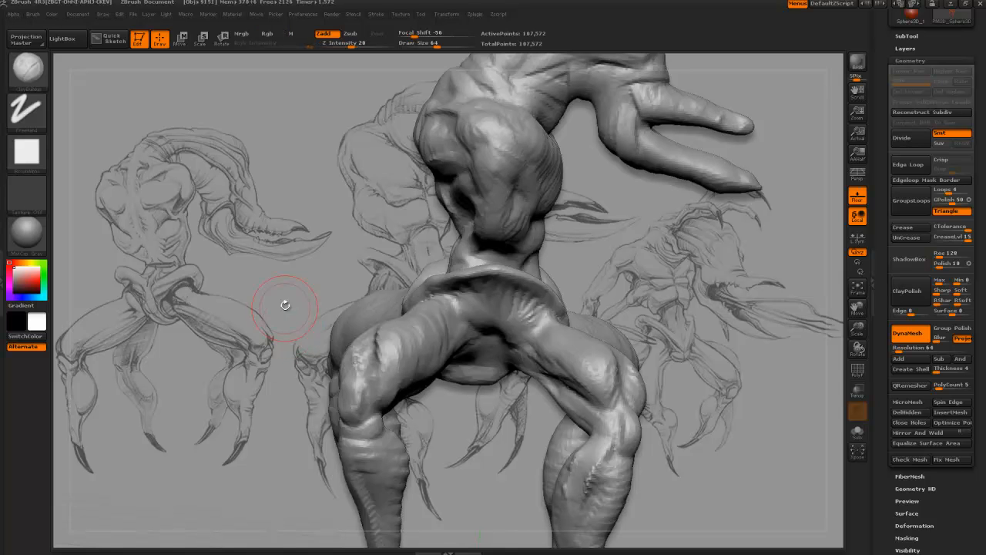
# Step: Refine the muscle forms beneath the hip crest and between the thighs with ClayBuildup at Draw Sizes 54 and 34
pyautogui.moveTo(285, 304); pyautogui.dragTo(316, 305)
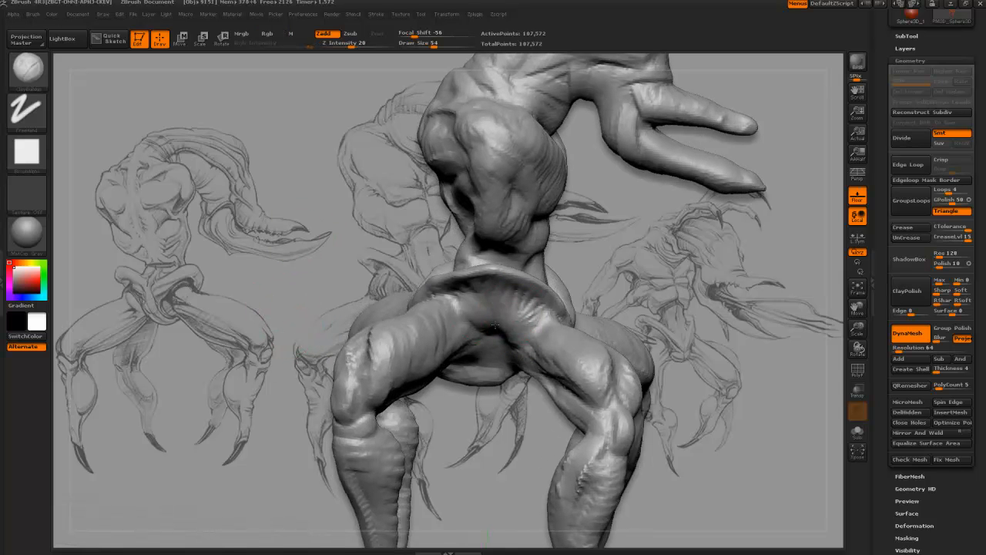
pyautogui.moveTo(496, 326); pyautogui.dragTo(464, 308)
pyautogui.moveTo(410, 274); pyautogui.dragTo(436, 264)
pyautogui.press('[')
pyautogui.press('[')
pyautogui.moveTo(504, 298); pyautogui.dragTo(507, 294)
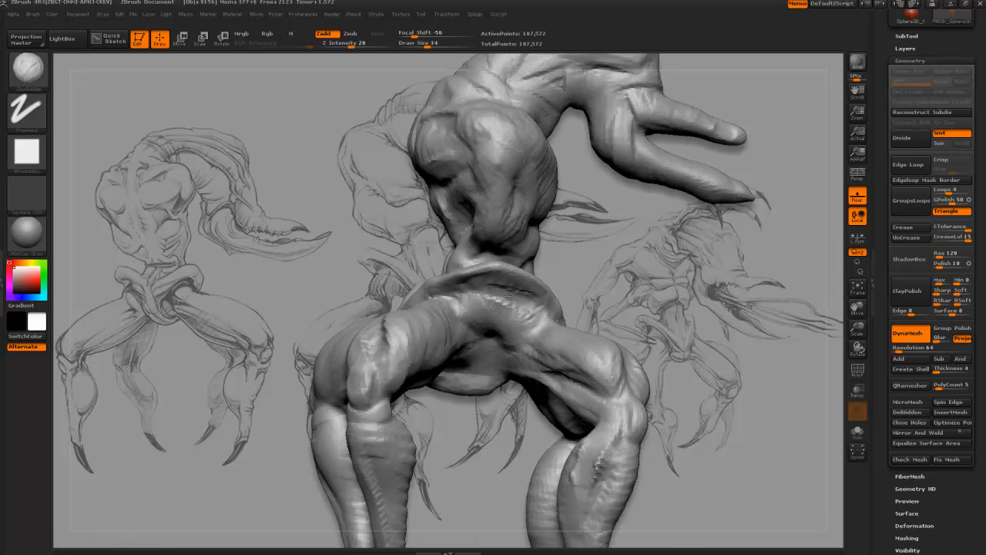
pyautogui.moveTo(354, 209); pyautogui.dragTo(537, 308)
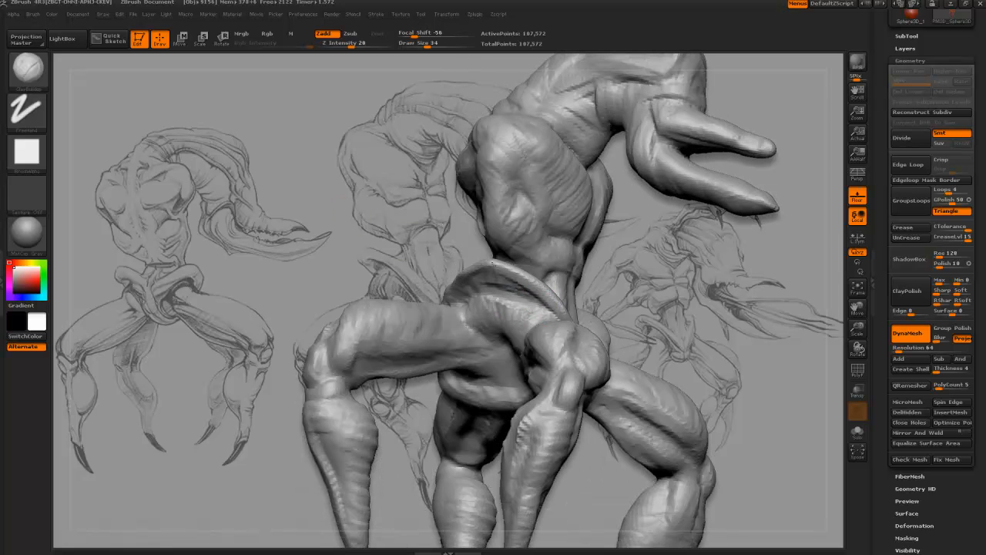
# Step: Build up the rim and inner surface of the hip crests with ClayBuildup at Draw Sizes 34 and 44
pyautogui.moveTo(427, 242); pyautogui.dragTo(342, 270)
pyautogui.press('[')
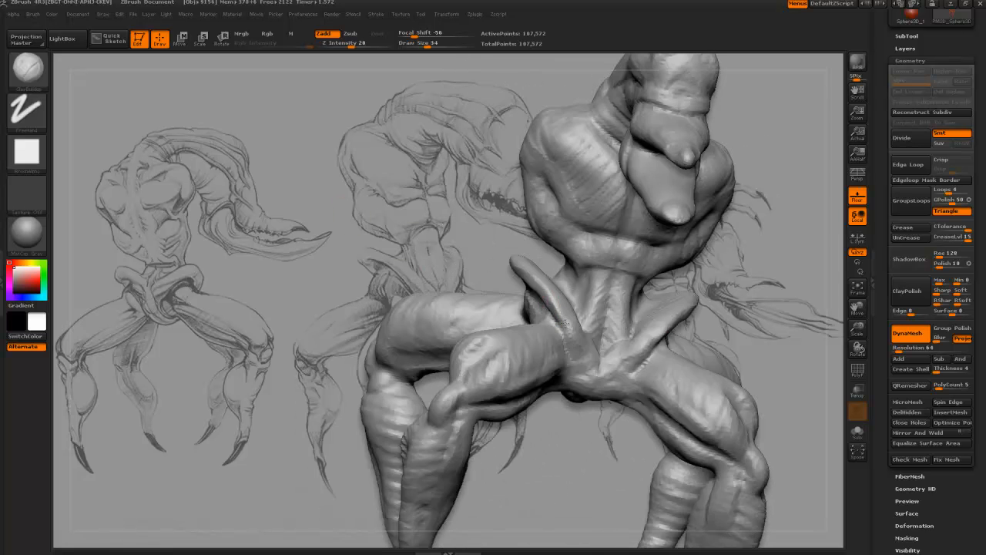
pyautogui.moveTo(569, 339); pyautogui.dragTo(527, 278)
pyautogui.moveTo(474, 243); pyautogui.dragTo(512, 271)
pyautogui.moveTo(507, 261); pyautogui.dragTo(545, 302)
pyautogui.moveTo(463, 223); pyautogui.dragTo(532, 254)
pyautogui.press(']')
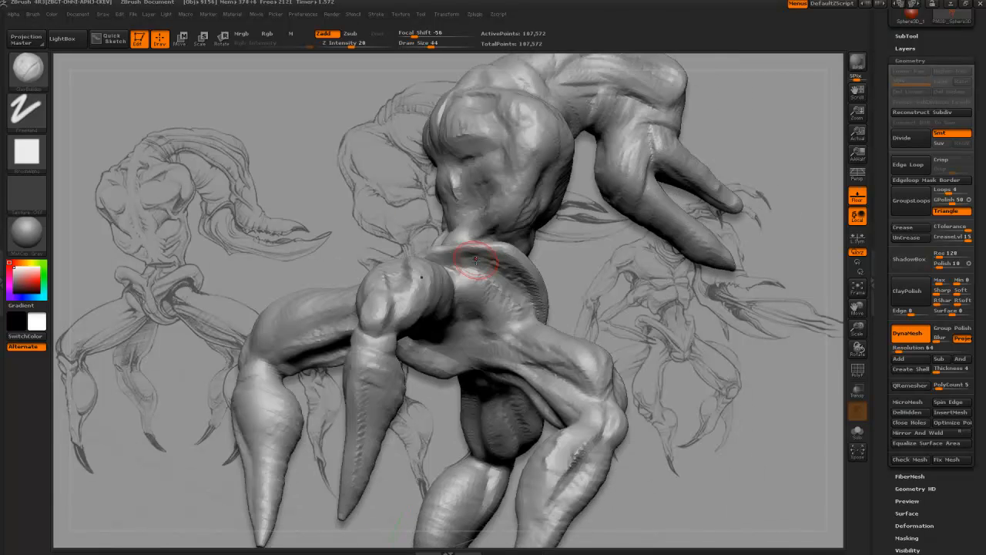
pyautogui.moveTo(463, 256)
pyautogui.mouseDown()
pyautogui.moveTo(504, 260)
pyautogui.moveTo(454, 260)
pyautogui.mouseUp()
pyautogui.moveTo(373, 250)
pyautogui.mouseDown()
pyautogui.moveTo(405, 271)
pyautogui.moveTo(441, 262)
pyautogui.mouseUp()
pyautogui.press('[')
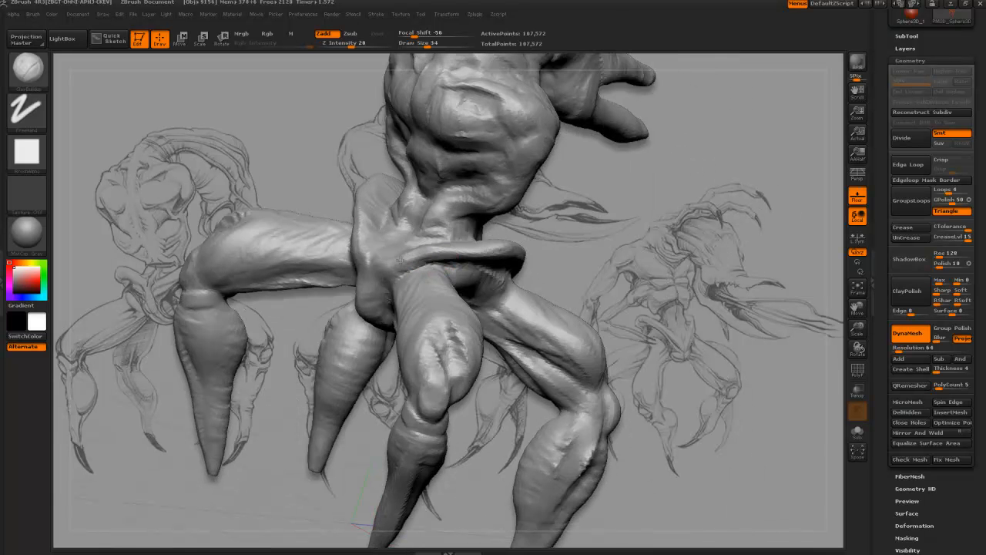
# Step: Build a raised ridge down the centre of the pelvis between the thighs with ClayBuildup at Draw Size 54
pyautogui.moveTo(310, 164); pyautogui.dragTo(428, 303)
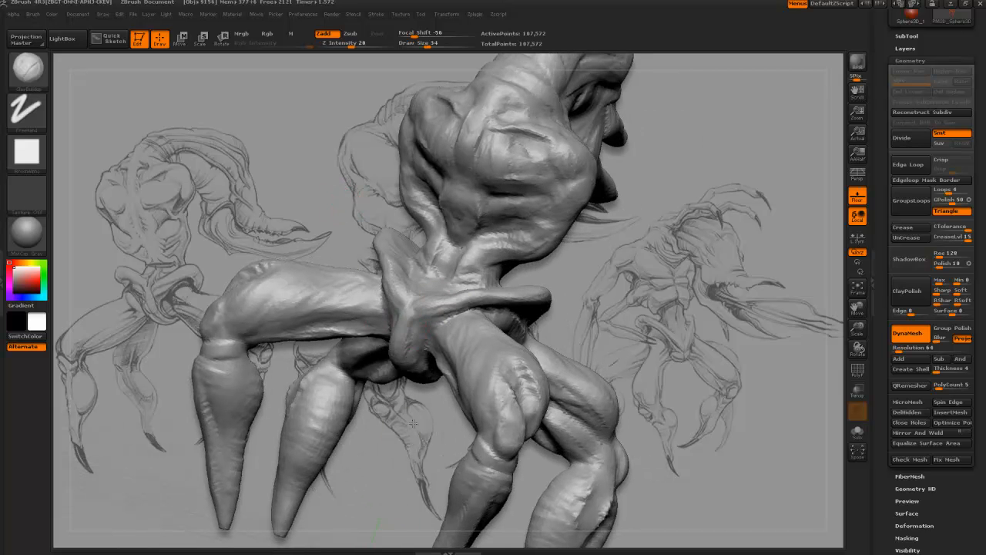
pyautogui.moveTo(413, 423); pyautogui.dragTo(403, 359)
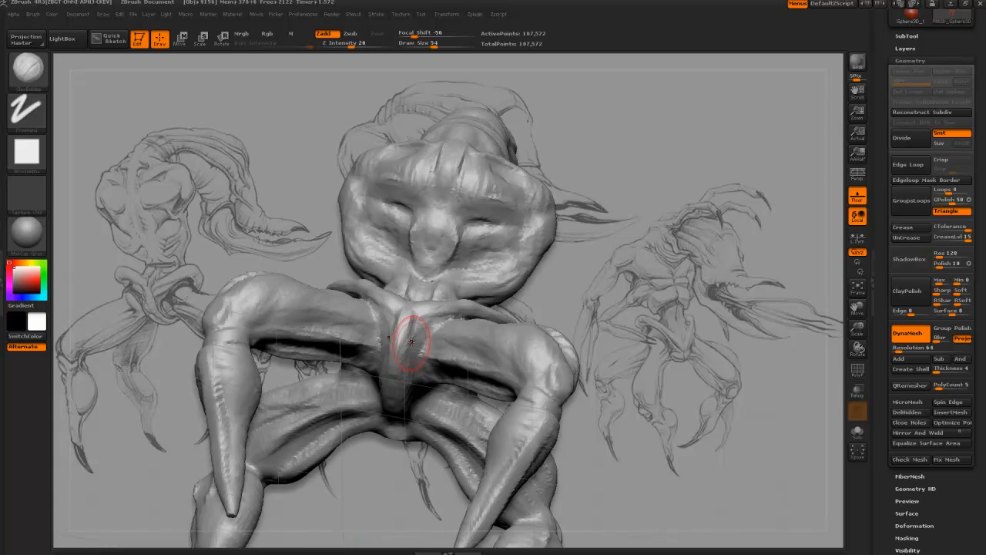
pyautogui.moveTo(409, 315); pyautogui.dragTo(409, 365)
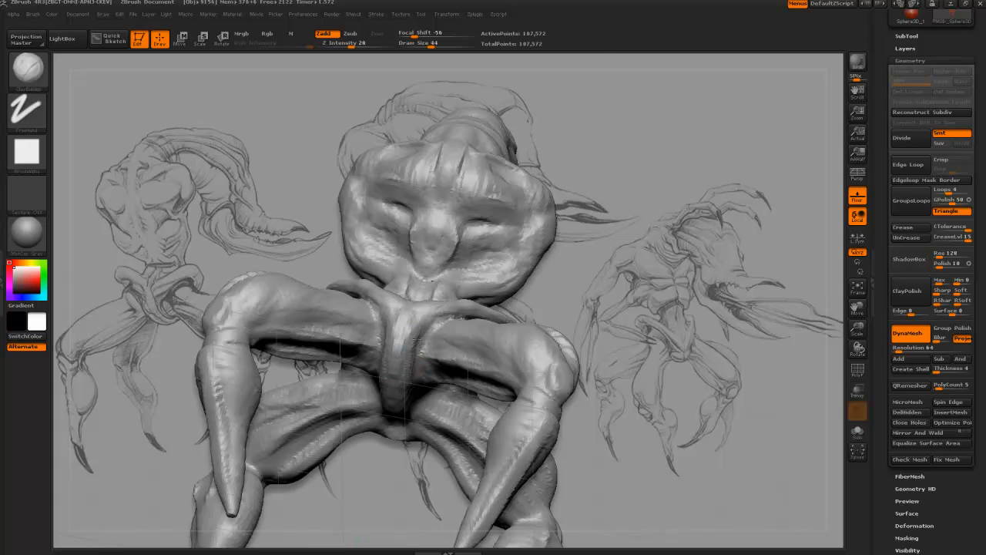
# Step: Sculpt ridges along the pelvis crests and folds across the waist above them with ClayBuildup at Draw Sizes 34 and 24
pyautogui.moveTo(318, 253)
pyautogui.mouseDown()
pyautogui.moveTo(281, 279)
pyautogui.moveTo(245, 279)
pyautogui.mouseUp()
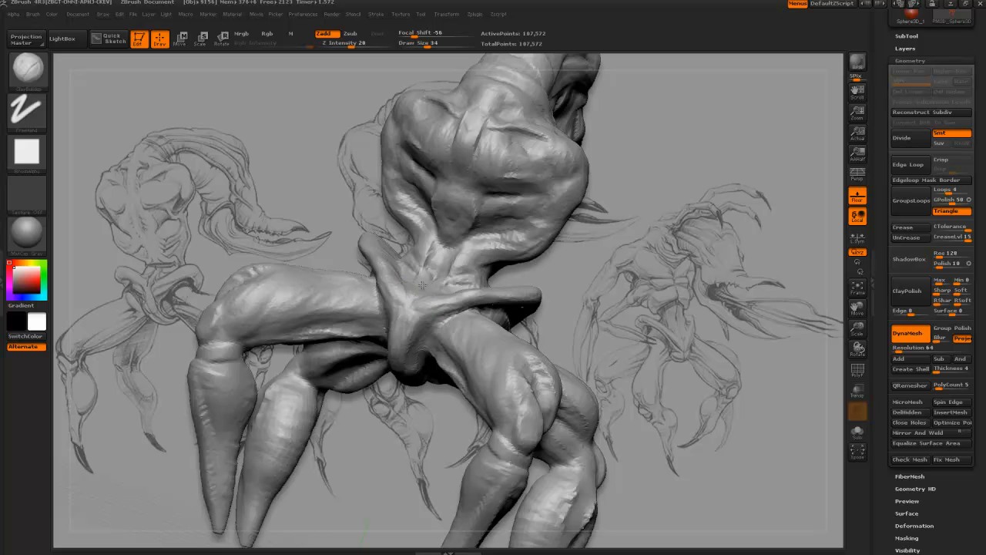
pyautogui.moveTo(342, 208)
pyautogui.mouseDown()
pyautogui.moveTo(410, 334)
pyautogui.moveTo(398, 302)
pyautogui.mouseUp()
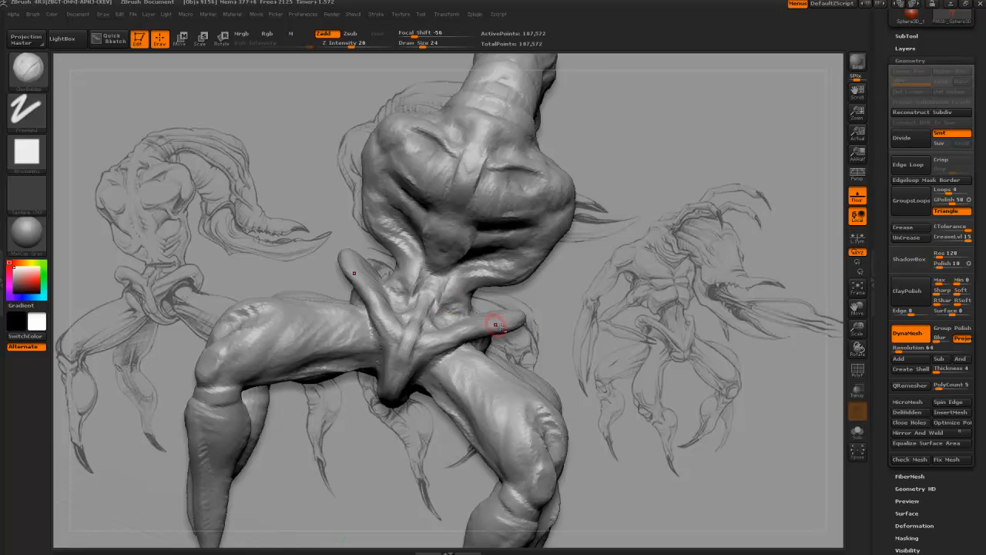
pyautogui.moveTo(495, 324); pyautogui.dragTo(442, 303)
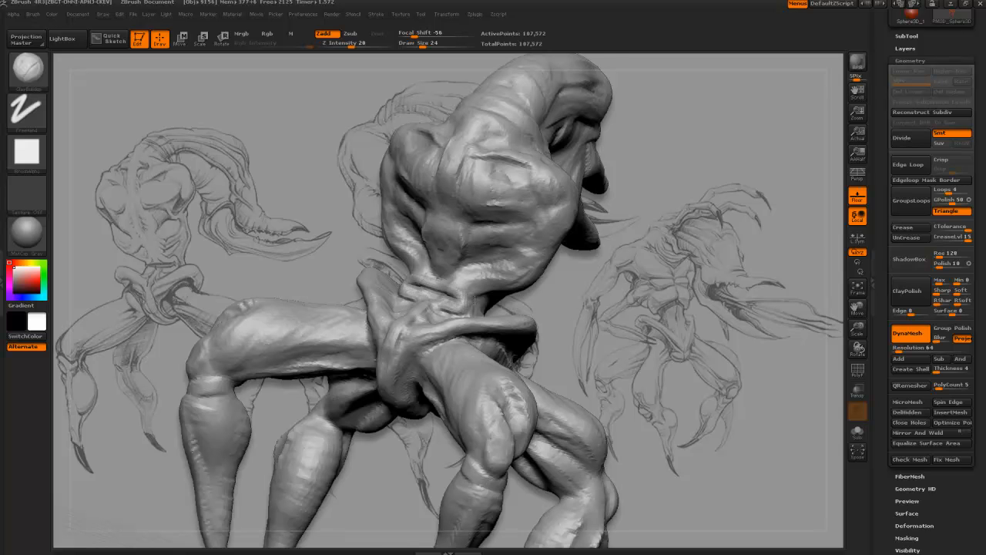
# Step: Deepen the creases and build up the folds across the creature's back with ClayBuildup at Draw Sizes 34 and 24
pyautogui.moveTo(345, 220)
pyautogui.mouseDown()
pyautogui.moveTo(465, 293)
pyautogui.moveTo(489, 292)
pyautogui.mouseUp()
pyautogui.press(']')
pyautogui.press(']')
pyautogui.moveTo(361, 215); pyautogui.dragTo(411, 243)
pyautogui.moveTo(333, 197); pyautogui.dragTo(433, 251)
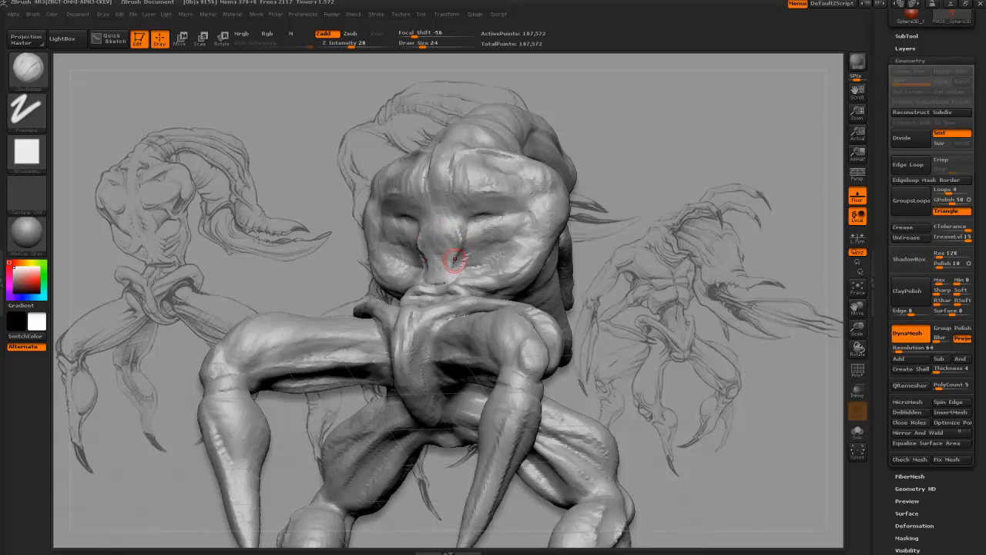
pyautogui.moveTo(358, 168); pyautogui.dragTo(445, 275)
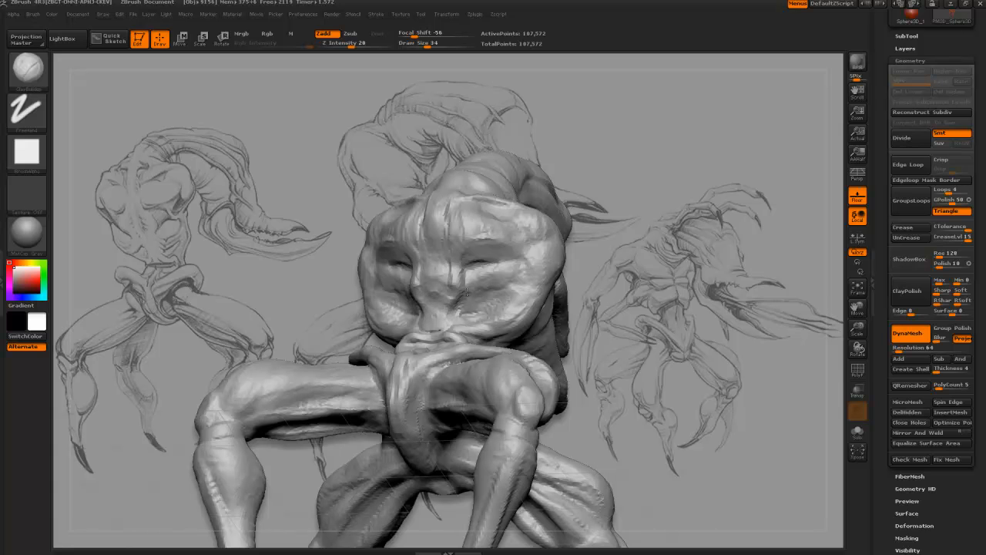
pyautogui.moveTo(466, 292); pyautogui.dragTo(453, 275)
pyautogui.press('[')
pyautogui.press('[')
pyautogui.moveTo(505, 258); pyautogui.dragTo(465, 262)
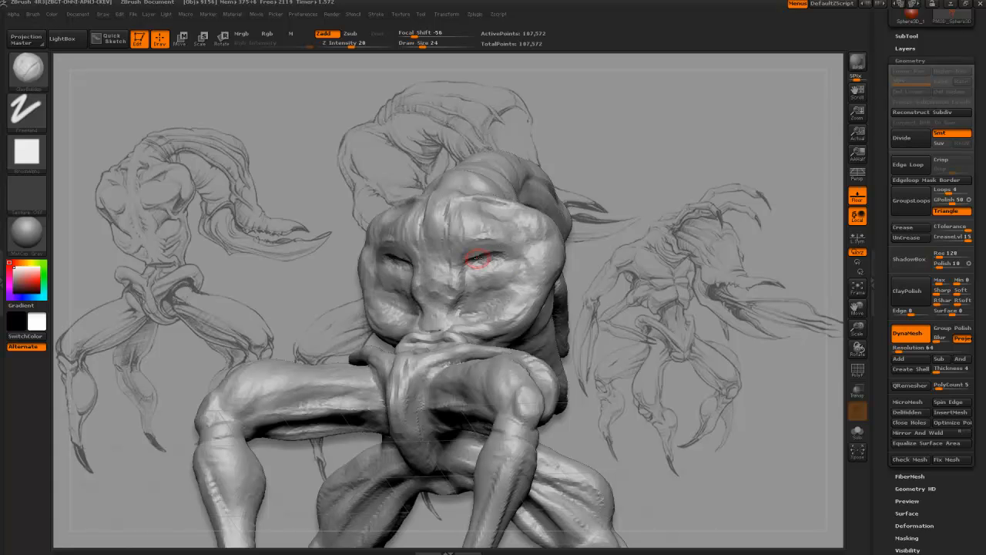
pyautogui.moveTo(377, 165); pyautogui.dragTo(445, 232)
pyautogui.press(']')
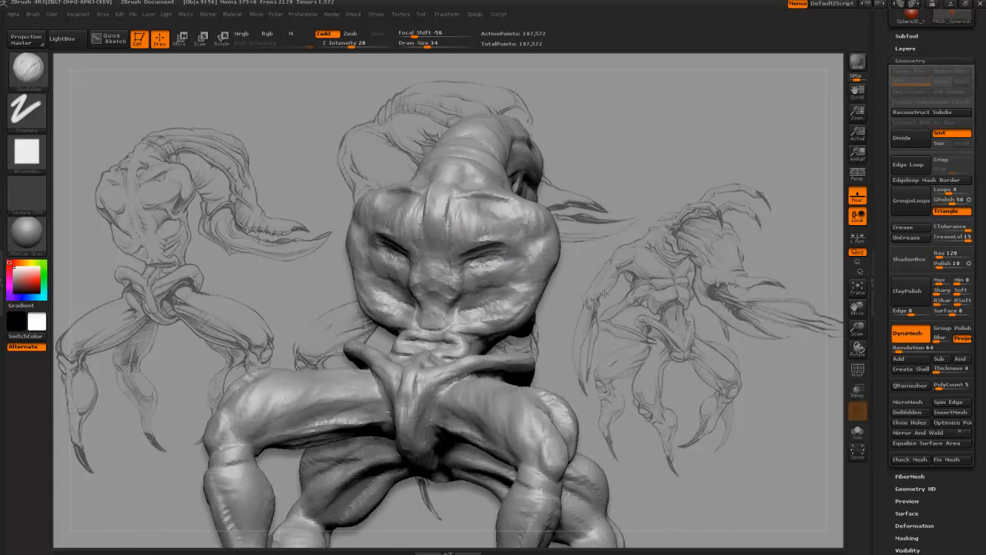
pyautogui.moveTo(604, 292)
pyautogui.keyDown('alt'); pyautogui.mouseDown()
pyautogui.moveTo(332, 202)
pyautogui.moveTo(439, 232)
pyautogui.moveTo(309, 228)
pyautogui.moveTo(444, 226)
pyautogui.mouseUp(); pyautogui.keyUp('alt')
# Step: Reshape the side contours of the back with the Move brush at Draw Size 104
pyautogui.press('b')
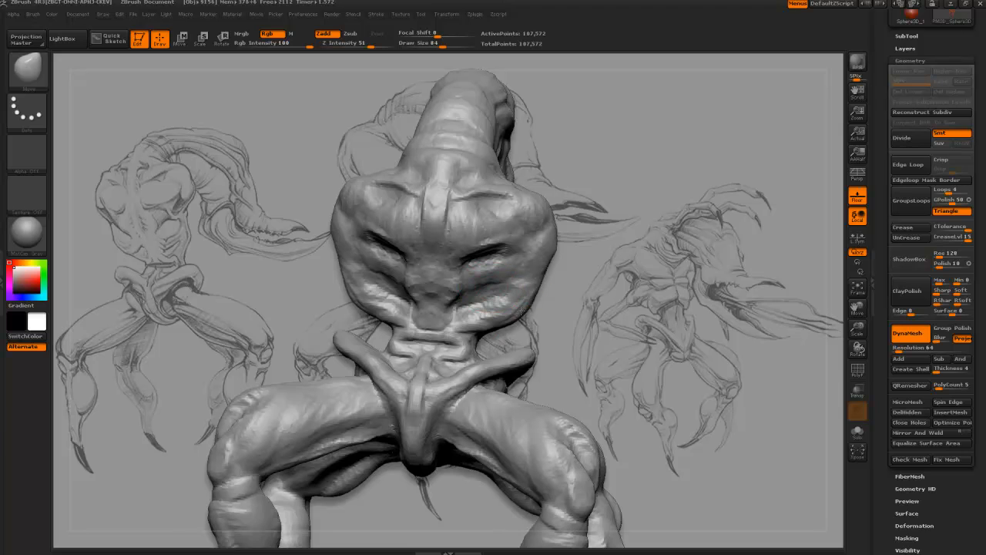
pyautogui.moveTo(549, 298); pyautogui.dragTo(542, 245)
pyautogui.press(']')
pyautogui.moveTo(524, 204)
pyautogui.mouseDown()
pyautogui.moveTo(515, 182)
pyautogui.moveTo(472, 158)
pyautogui.mouseUp()
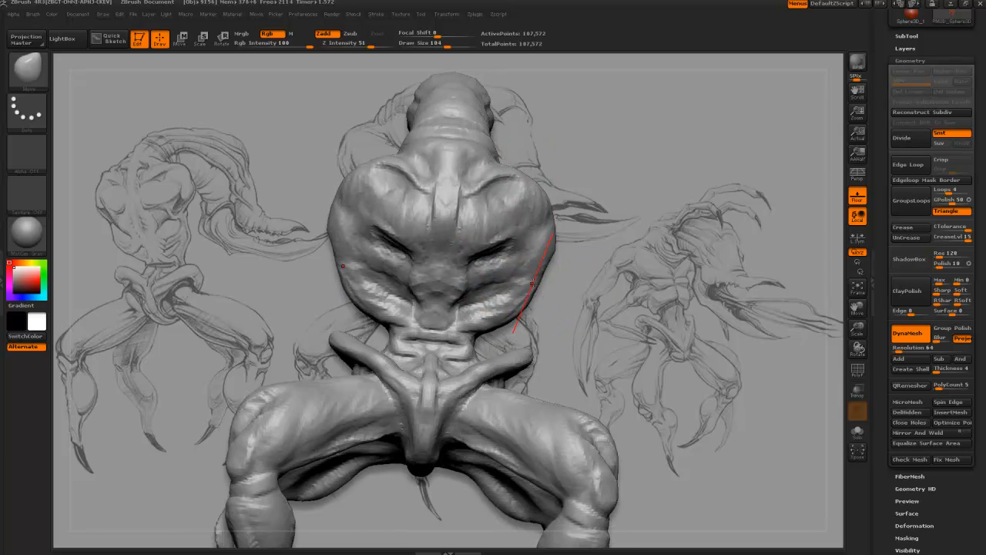
pyautogui.moveTo(524, 288); pyautogui.dragTo(540, 246)
pyautogui.moveTo(580, 258); pyautogui.dragTo(556, 259)
pyautogui.moveTo(539, 235); pyautogui.dragTo(527, 306)
# Step: Adjust the flank and shoulder contours from the front with the Move brush at Draw Sizes 74 and 84
pyautogui.moveTo(585, 316); pyautogui.dragTo(786, 313)
pyautogui.press('[')
pyautogui.press('[')
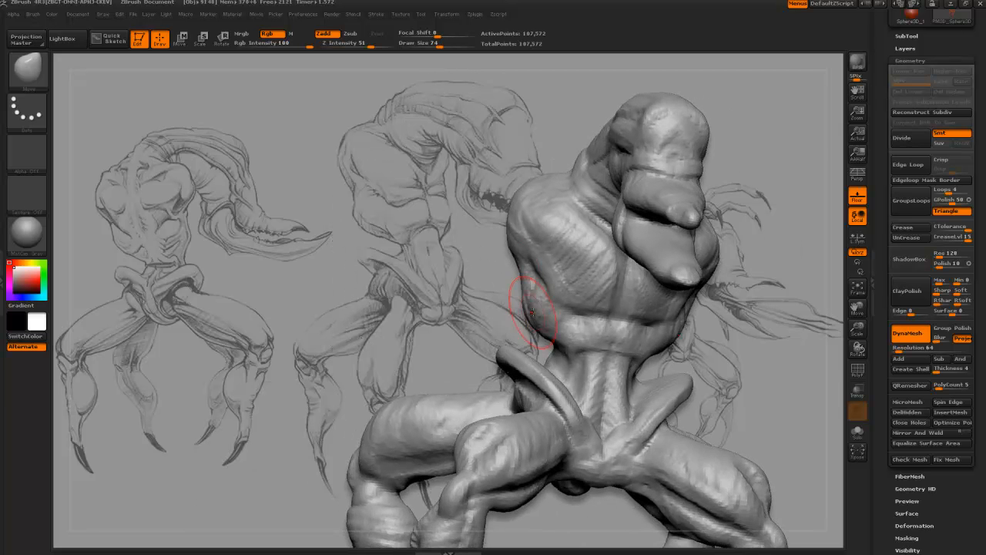
pyautogui.moveTo(530, 312); pyautogui.dragTo(523, 307)
pyautogui.moveTo(485, 289)
pyautogui.mouseDown()
pyautogui.moveTo(456, 280)
pyautogui.moveTo(425, 309)
pyautogui.moveTo(377, 296)
pyautogui.mouseUp()
pyautogui.press(']')
pyautogui.press(']')
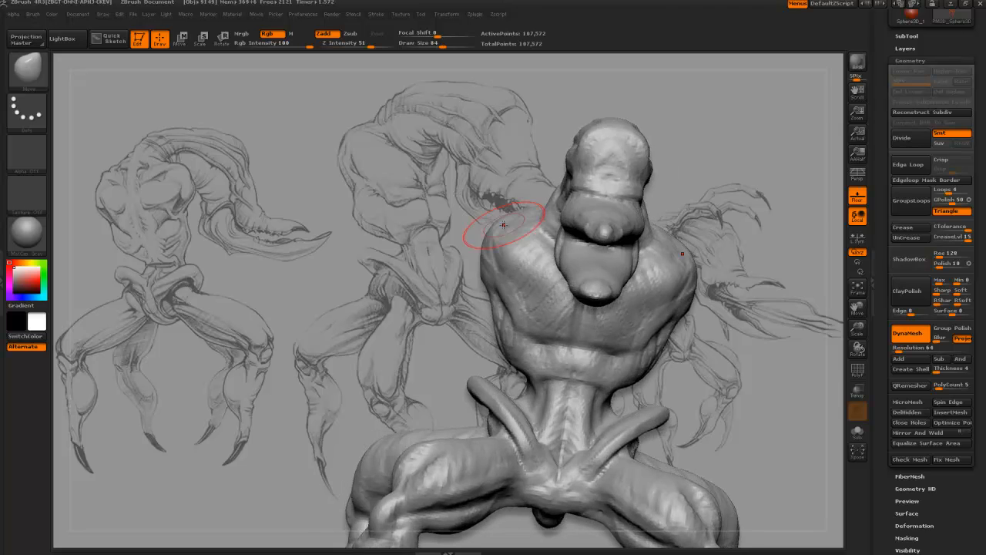
pyautogui.moveTo(433, 214)
pyautogui.mouseDown()
pyautogui.moveTo(444, 209)
pyautogui.moveTo(444, 226)
pyautogui.moveTo(489, 231)
pyautogui.mouseUp()
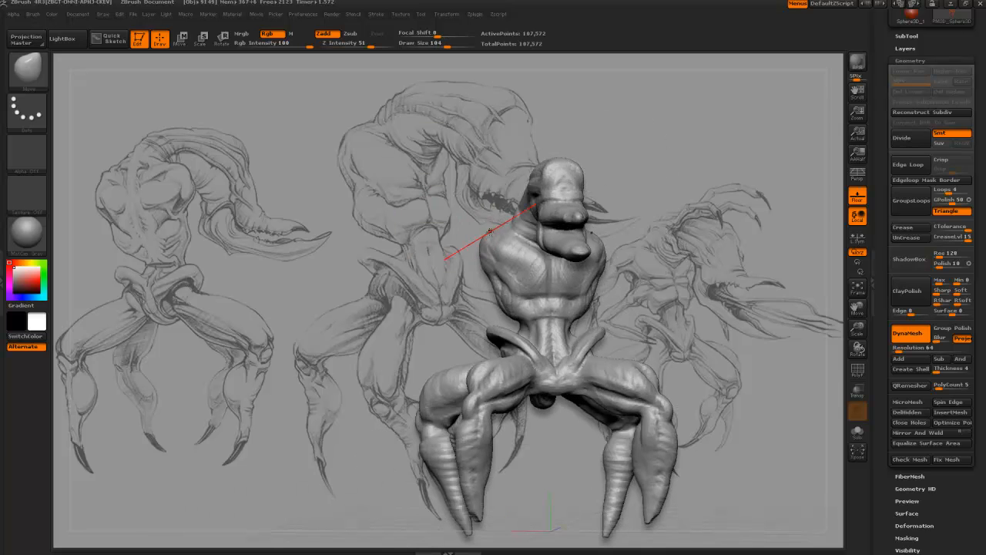
# Step: Shift the arm's overall position with the Move brush at Draw Size 256
pyautogui.moveTo(347, 228)
pyautogui.mouseDown()
pyautogui.moveTo(401, 208)
pyautogui.moveTo(374, 217)
pyautogui.mouseUp()
pyautogui.press(']')
pyautogui.press(']')
pyautogui.press(']')
pyautogui.press(']')
pyautogui.press(']')
pyautogui.press(']')
pyautogui.press(']')
pyautogui.press(']')
pyautogui.press(']')
pyautogui.press(']')
pyautogui.press(']')
pyautogui.press(']')
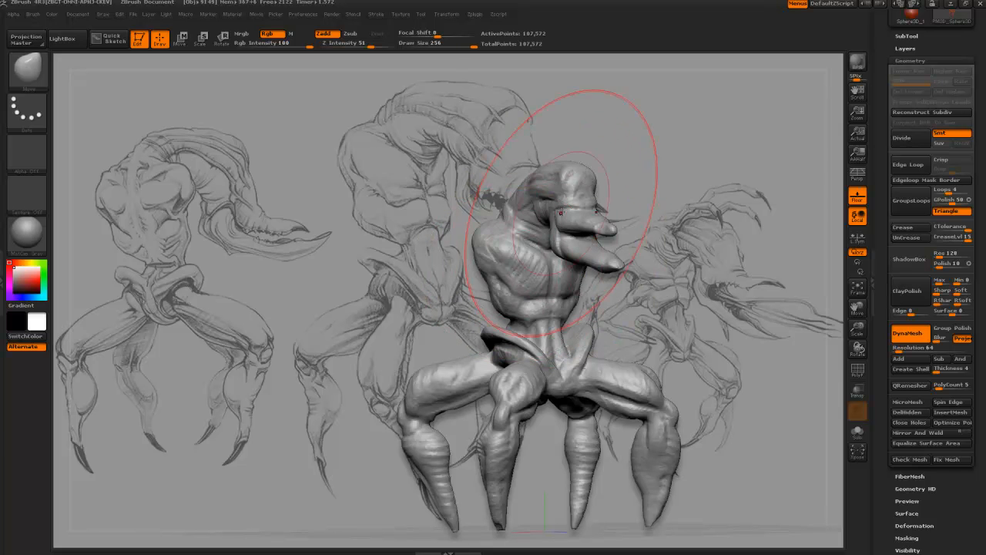
pyautogui.moveTo(564, 203); pyautogui.dragTo(558, 190)
# Step: Stretch the forearm and claws outward in side view with the Move brush, starting at Draw Size 226
pyautogui.moveTo(526, 218)
pyautogui.mouseDown()
pyautogui.moveTo(505, 233)
pyautogui.moveTo(488, 212)
pyautogui.moveTo(563, 219)
pyautogui.moveTo(598, 198)
pyautogui.moveTo(577, 198)
pyautogui.moveTo(701, 253)
pyautogui.moveTo(443, 294)
pyautogui.moveTo(227, 312)
pyautogui.mouseUp()
pyautogui.moveTo(408, 308); pyautogui.dragTo(364, 307)
pyautogui.press('[')
pyautogui.press('[')
pyautogui.press('[')
pyautogui.press('[')
pyautogui.press('[')
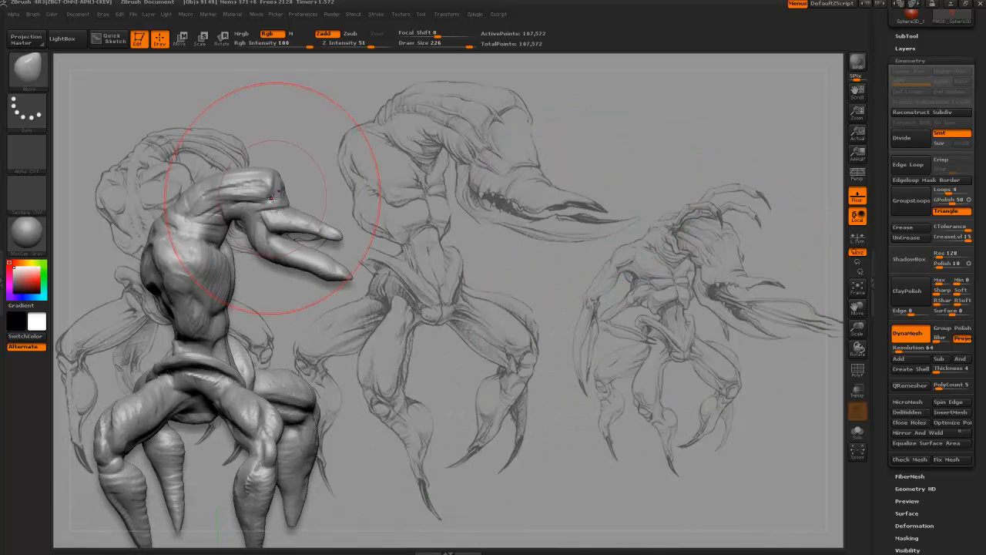
pyautogui.moveTo(276, 195); pyautogui.dragTo(301, 203)
pyautogui.press('[')
pyautogui.moveTo(331, 259)
pyautogui.mouseDown()
pyautogui.moveTo(387, 240)
pyautogui.moveTo(387, 272)
pyautogui.mouseUp()
pyautogui.press('[')
pyautogui.moveTo(374, 239); pyautogui.dragTo(385, 245)
# Step: Angle the forearm and both claws downward with the Move brush at Draw Size 156
pyautogui.moveTo(294, 249)
pyautogui.mouseDown()
pyautogui.moveTo(285, 259)
pyautogui.moveTo(302, 281)
pyautogui.mouseUp()
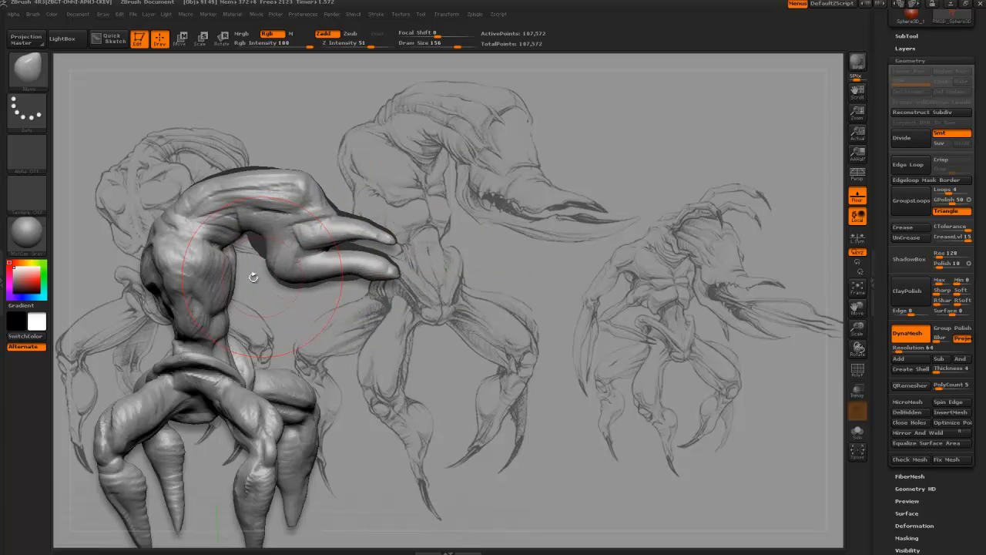
pyautogui.moveTo(344, 254); pyautogui.dragTo(348, 276)
pyautogui.moveTo(377, 243); pyautogui.dragTo(373, 259)
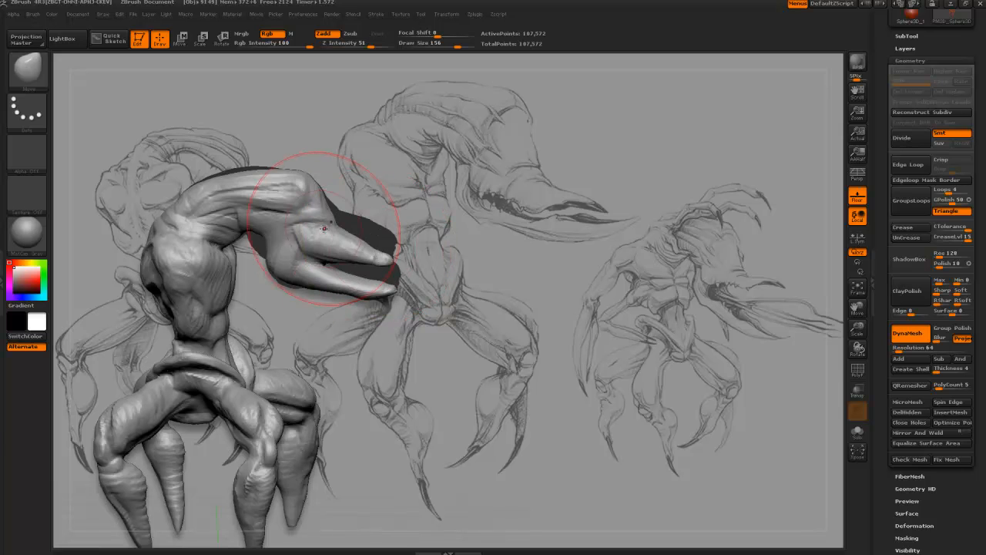
pyautogui.moveTo(324, 228); pyautogui.dragTo(319, 234)
# Step: Refine the arch of the upper arm and the underside of the claws with the Move brush at Draw Sizes 116 and 106
pyautogui.moveTo(294, 187); pyautogui.dragTo(287, 183)
pyautogui.press('[')
pyautogui.press('[')
pyautogui.press('[')
pyautogui.press('[')
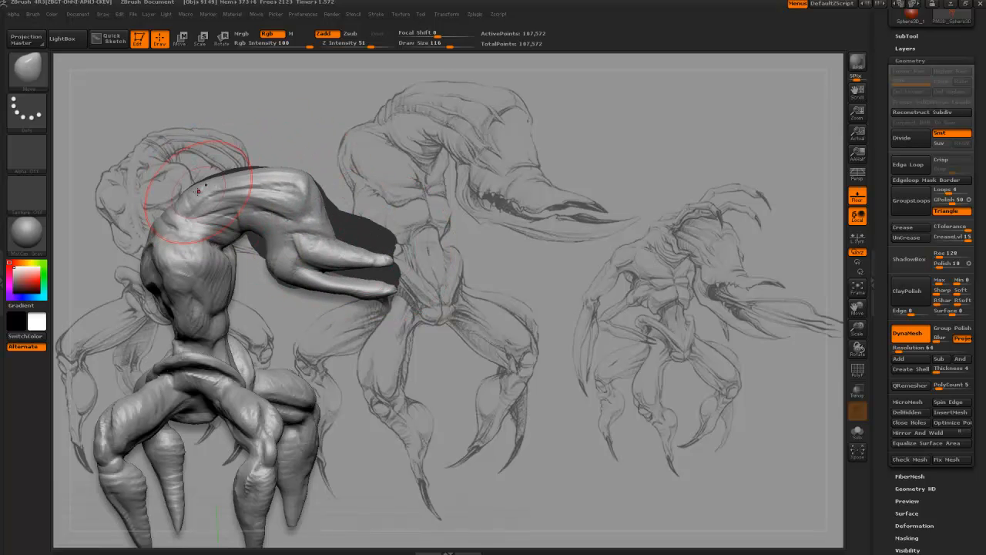
pyautogui.moveTo(198, 192); pyautogui.dragTo(189, 179)
pyautogui.press('[')
pyautogui.moveTo(151, 144)
pyautogui.mouseDown()
pyautogui.moveTo(171, 144)
pyautogui.moveTo(124, 153)
pyautogui.moveTo(143, 154)
pyautogui.mouseUp()
pyautogui.press('[')
pyautogui.press('[')
pyautogui.moveTo(492, 272)
pyautogui.mouseDown()
pyautogui.moveTo(456, 293)
pyautogui.moveTo(441, 290)
pyautogui.mouseUp()
pyautogui.press(']')
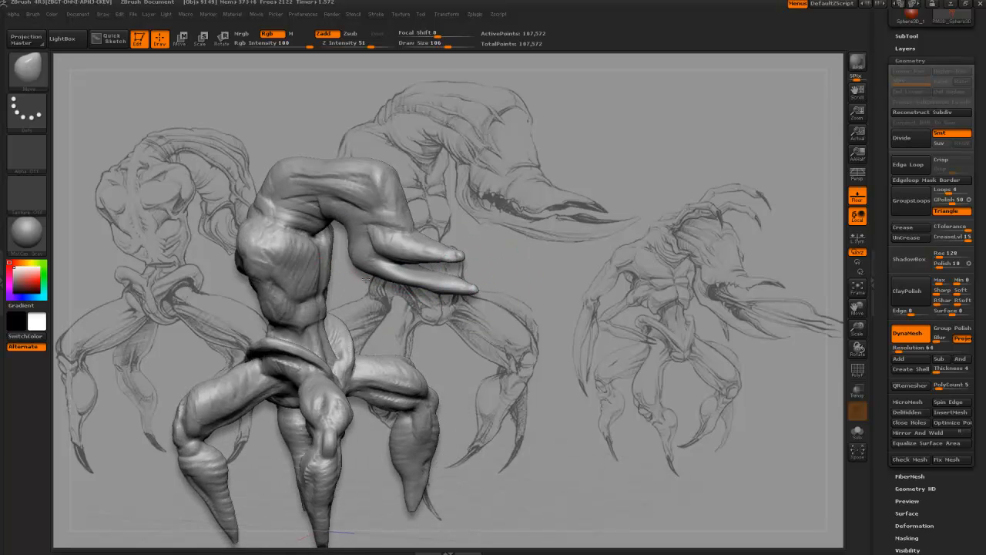
pyautogui.moveTo(379, 286); pyautogui.dragTo(378, 273)
pyautogui.press(']')
pyautogui.press(']')
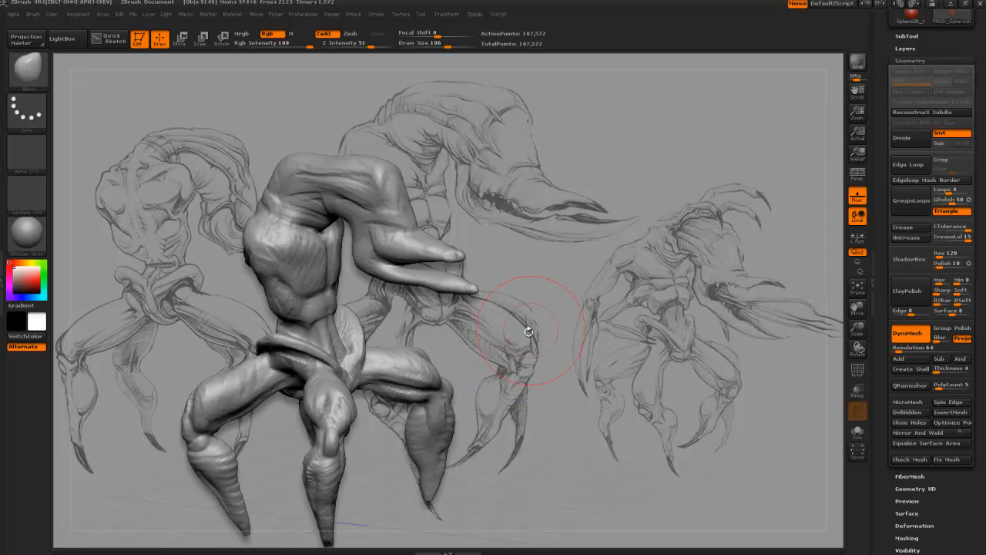
# Step: Reshape the calf and pointed tip of the lower leg with the Move brush at Draw Sizes 86 and 96
pyautogui.moveTo(513, 321); pyautogui.dragTo(530, 326)
pyautogui.moveTo(465, 333); pyautogui.dragTo(476, 365)
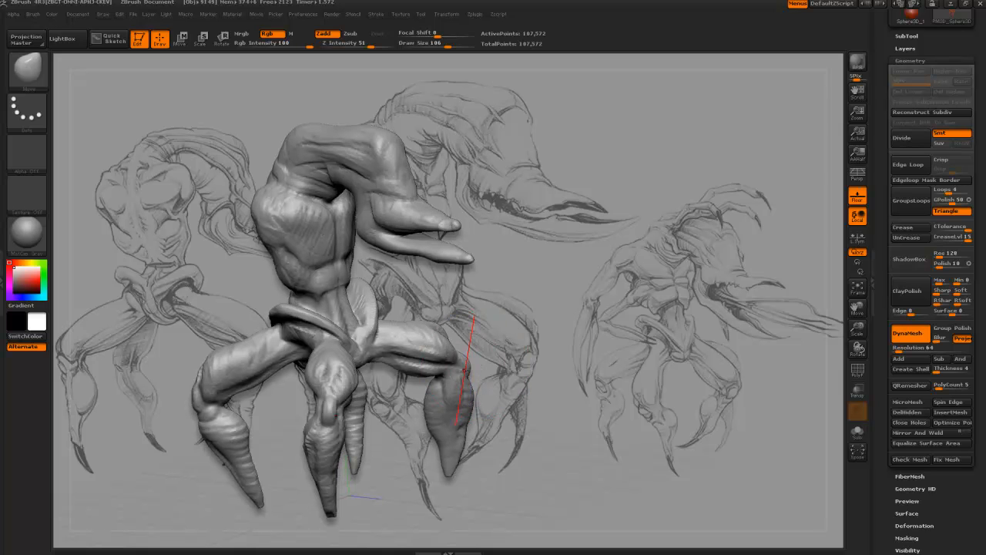
pyautogui.press('[')
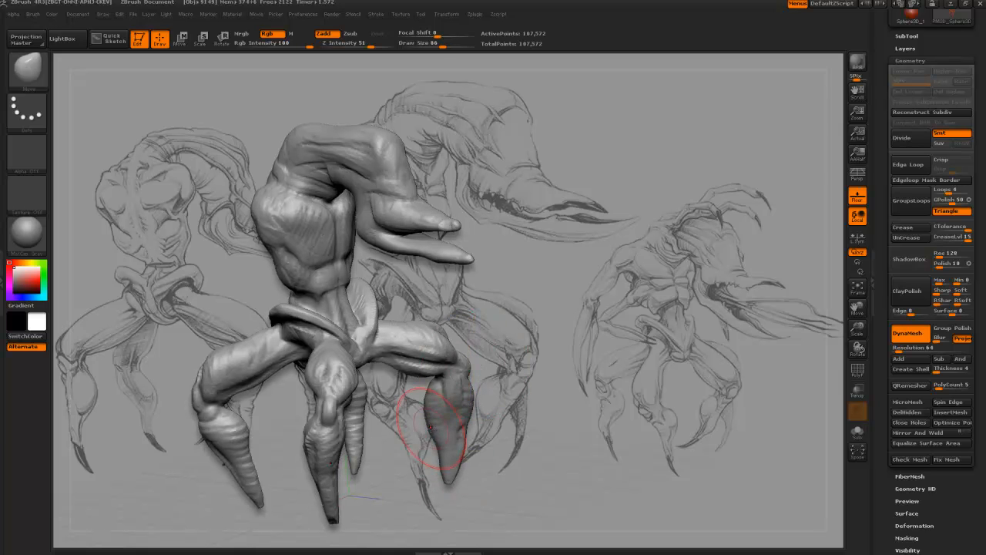
pyautogui.moveTo(417, 424)
pyautogui.mouseDown()
pyautogui.moveTo(416, 385)
pyautogui.moveTo(420, 432)
pyautogui.moveTo(423, 400)
pyautogui.moveTo(408, 385)
pyautogui.moveTo(429, 418)
pyautogui.mouseUp()
pyautogui.press(']')
pyautogui.press(']')
pyautogui.press(']')
pyautogui.press(']')
pyautogui.moveTo(428, 371)
pyautogui.mouseDown()
pyautogui.moveTo(438, 399)
pyautogui.moveTo(404, 412)
pyautogui.moveTo(440, 400)
pyautogui.mouseUp()
pyautogui.moveTo(494, 426); pyautogui.dragTo(445, 397)
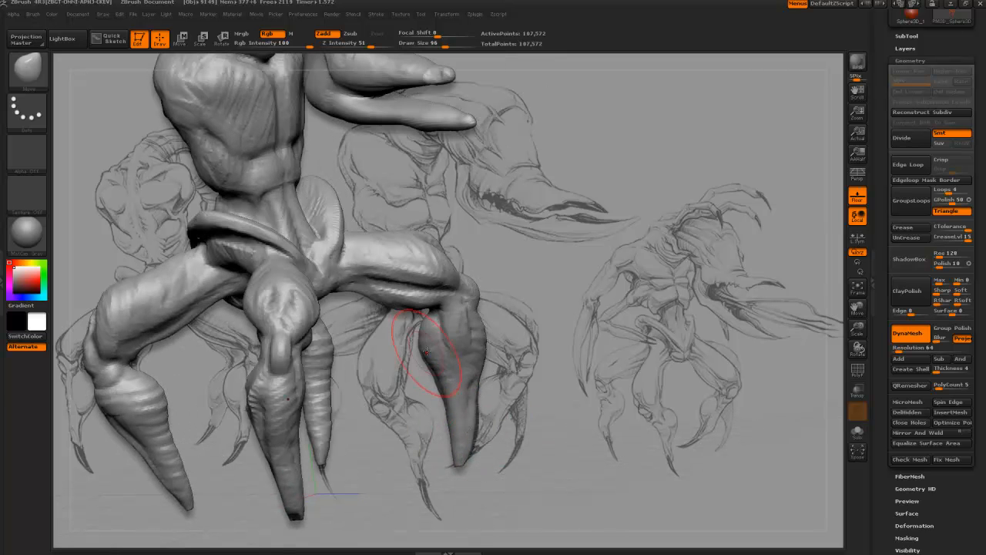
pyautogui.moveTo(436, 364)
pyautogui.mouseDown()
pyautogui.moveTo(426, 353)
pyautogui.moveTo(463, 409)
pyautogui.moveTo(236, 440)
pyautogui.moveTo(334, 386)
pyautogui.mouseUp()
# Step: Adjust the thigh's outline above the knee from a high view with the Move brush at Draw Sizes 106 and 56
pyautogui.moveTo(445, 342)
pyautogui.keyDown('alt'); pyautogui.mouseDown()
pyautogui.moveTo(432, 403)
pyautogui.moveTo(409, 288)
pyautogui.mouseUp(); pyautogui.keyUp('alt')
pyautogui.moveTo(449, 358)
pyautogui.mouseDown()
pyautogui.moveTo(419, 309)
pyautogui.moveTo(414, 333)
pyautogui.moveTo(366, 297)
pyautogui.mouseUp()
pyautogui.moveTo(317, 328)
pyautogui.mouseDown()
pyautogui.moveTo(314, 336)
pyautogui.moveTo(346, 328)
pyautogui.mouseUp()
pyautogui.press(']')
pyautogui.press(']')
pyautogui.moveTo(356, 289); pyautogui.dragTo(349, 292)
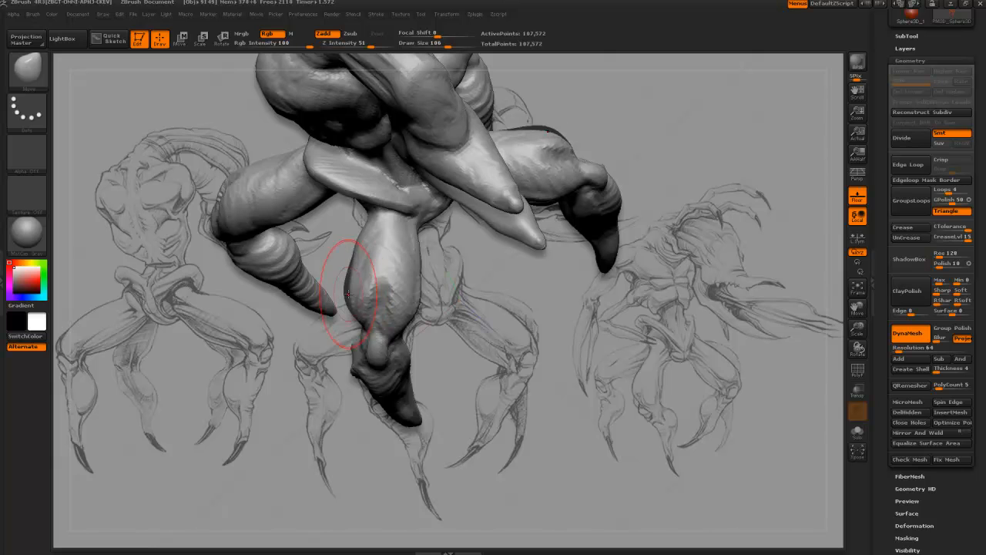
pyautogui.moveTo(415, 305); pyautogui.dragTo(420, 301)
pyautogui.moveTo(367, 245); pyautogui.dragTo(359, 242)
pyautogui.press('[')
pyautogui.press('[')
pyautogui.press('[')
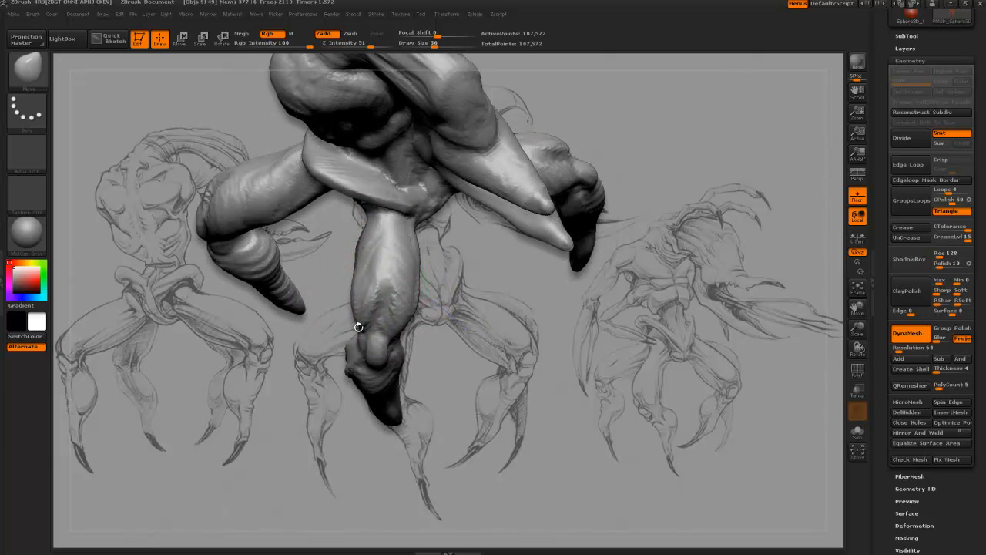
# Step: Reshape the knee and lower leg contours with the Move brush at Draw Sizes 116, 126 and 106
pyautogui.moveTo(421, 341)
pyautogui.mouseDown()
pyautogui.moveTo(403, 336)
pyautogui.moveTo(336, 391)
pyautogui.moveTo(352, 440)
pyautogui.mouseUp()
pyautogui.press(']')
pyautogui.press(']')
pyautogui.press(']')
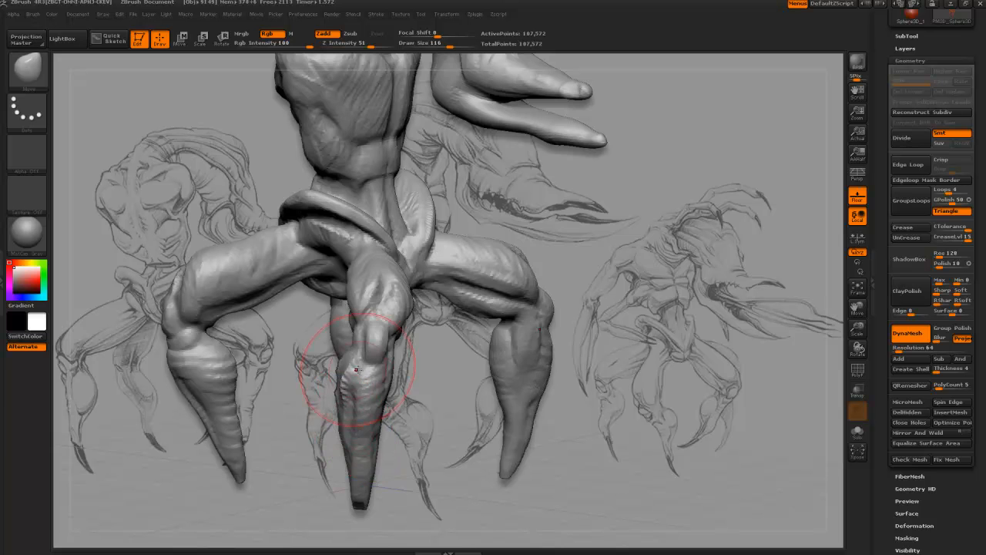
pyautogui.moveTo(368, 348); pyautogui.dragTo(409, 302)
pyautogui.press(']')
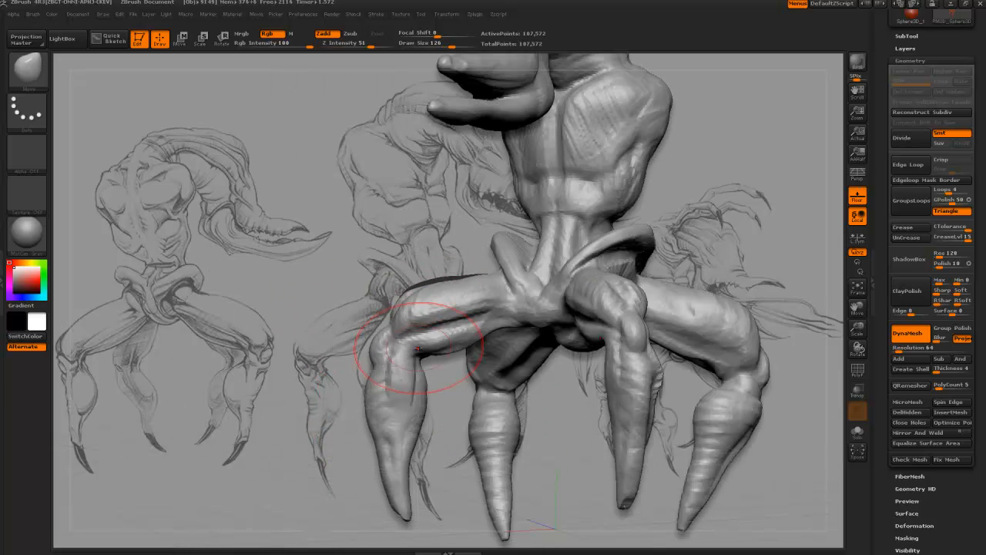
pyautogui.moveTo(435, 423)
pyautogui.mouseDown()
pyautogui.moveTo(422, 420)
pyautogui.moveTo(424, 409)
pyautogui.mouseUp()
pyautogui.moveTo(369, 429); pyautogui.dragTo(374, 408)
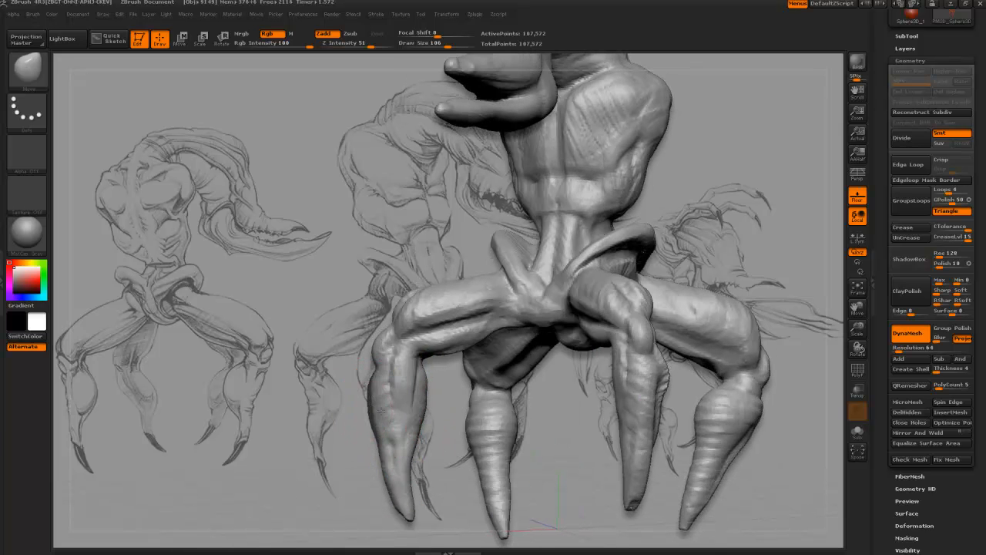
# Step: Refine the outer edge of the knee with the Move brush at Draw Size 26
pyautogui.press('[')
pyautogui.press('[')
pyautogui.press('[')
pyautogui.press('[')
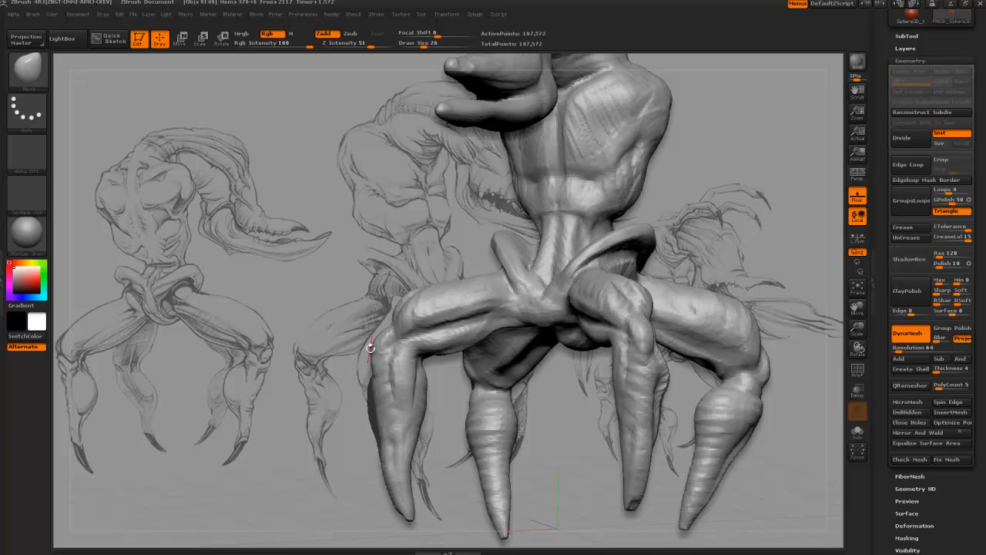
pyautogui.moveTo(376, 340); pyautogui.dragTo(378, 334)
pyautogui.moveTo(329, 365); pyautogui.dragTo(478, 360)
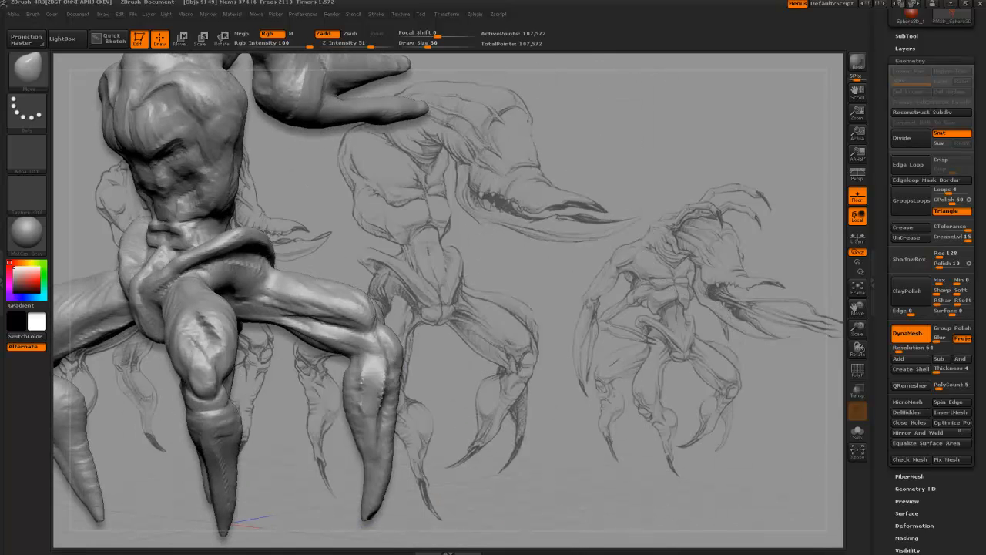
pyautogui.moveTo(312, 388); pyautogui.dragTo(279, 409)
# Step: Examine the pelvis and legs from the back, front and side with ClayBuildup set to Draw Size 36
pyautogui.keyDown('alt'); pyautogui.moveTo(346, 448); pyautogui.dragTo(415, 366); pyautogui.keyUp('alt')
pyautogui.moveTo(381, 180)
pyautogui.mouseDown()
pyautogui.moveTo(435, 243)
pyautogui.moveTo(393, 226)
pyautogui.moveTo(355, 189)
pyautogui.moveTo(332, 197)
pyautogui.moveTo(305, 111)
pyautogui.mouseUp()
pyautogui.press(']')
pyautogui.press(']')
pyautogui.press(']')
pyautogui.press('b')
pyautogui.press('c')
pyautogui.press('b')
pyautogui.moveTo(300, 220)
pyautogui.mouseDown()
pyautogui.moveTo(154, 184)
pyautogui.moveTo(178, 185)
pyautogui.moveTo(141, 193)
pyautogui.moveTo(550, 221)
pyautogui.moveTo(409, 190)
pyautogui.moveTo(312, 190)
pyautogui.moveTo(517, 191)
pyautogui.moveTo(523, 158)
pyautogui.mouseUp()
pyautogui.press('[')
pyautogui.press('[')
pyautogui.press('[')
pyautogui.press('[')
pyautogui.press('[')
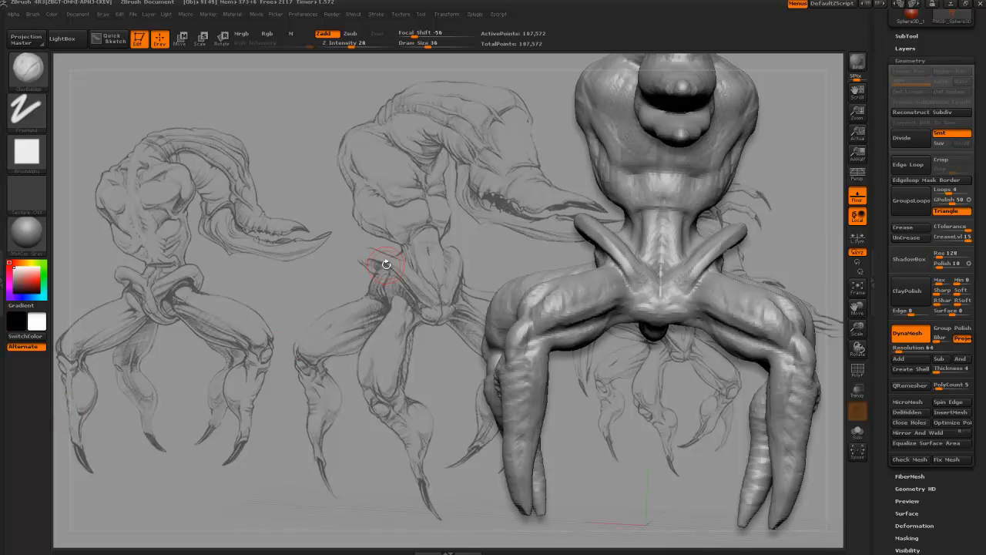
pyautogui.moveTo(410, 258); pyautogui.dragTo(518, 296)
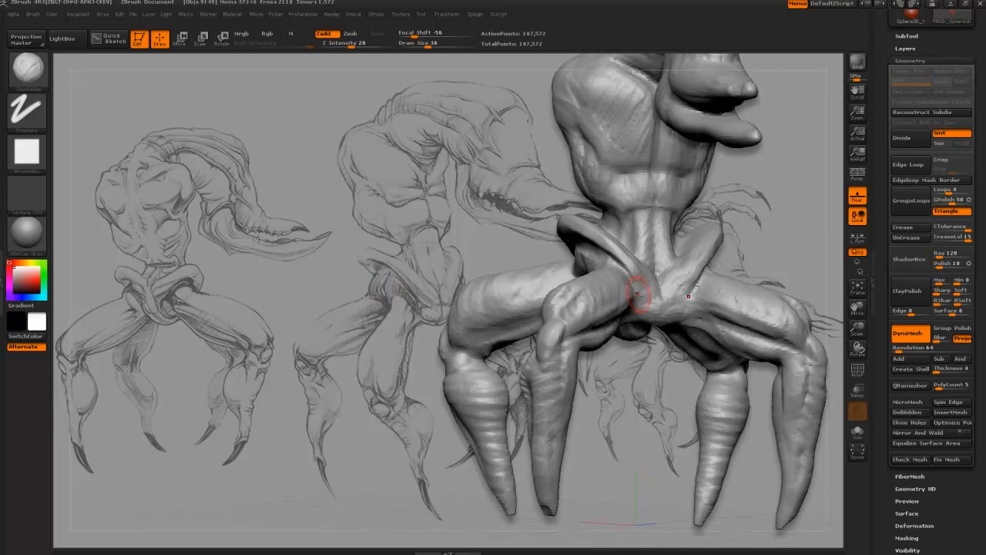
pyautogui.moveTo(492, 214); pyautogui.dragTo(493, 150)
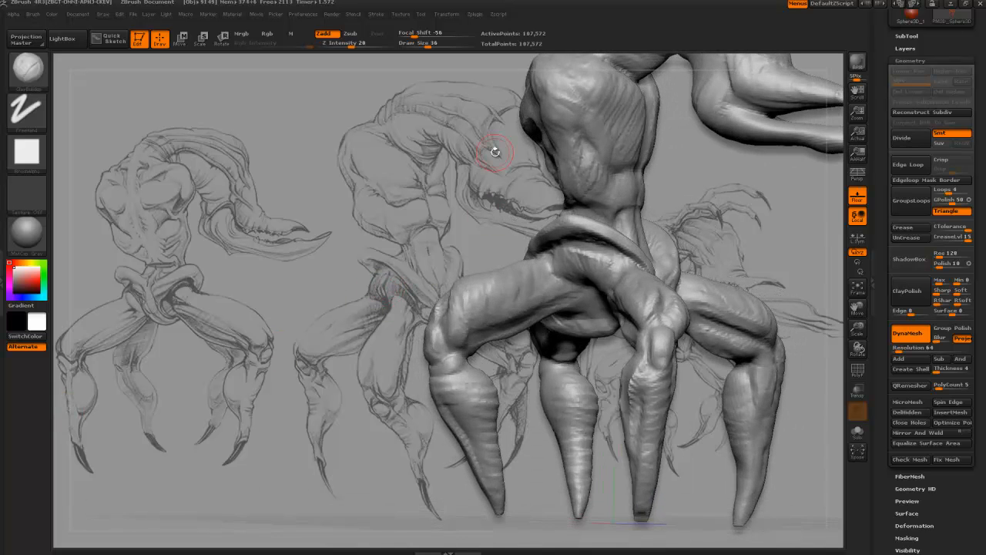
pyautogui.press('b')
pyautogui.press('m')
pyautogui.press('v')
pyautogui.keyDown('alt'); pyautogui.moveTo(381, 213); pyautogui.dragTo(280, 252); pyautogui.keyUp('alt')
pyautogui.moveTo(306, 224)
pyautogui.mouseDown()
pyautogui.moveTo(336, 224)
pyautogui.moveTo(243, 207)
pyautogui.moveTo(257, 214)
pyautogui.moveTo(271, 248)
pyautogui.moveTo(465, 314)
pyautogui.mouseUp()
pyautogui.moveTo(490, 346); pyautogui.dragTo(479, 306)
# Step: Build up the pelvis crests where they meet and the small knobs beside the thighs with ClayBuildup at Draw Size 36
pyautogui.press('b')
pyautogui.press('c')
pyautogui.press('b')
pyautogui.moveTo(556, 365)
pyautogui.mouseDown()
pyautogui.moveTo(510, 396)
pyautogui.moveTo(616, 413)
pyautogui.moveTo(614, 404)
pyautogui.mouseUp()
pyautogui.press('[')
pyautogui.moveTo(584, 314); pyautogui.dragTo(565, 302)
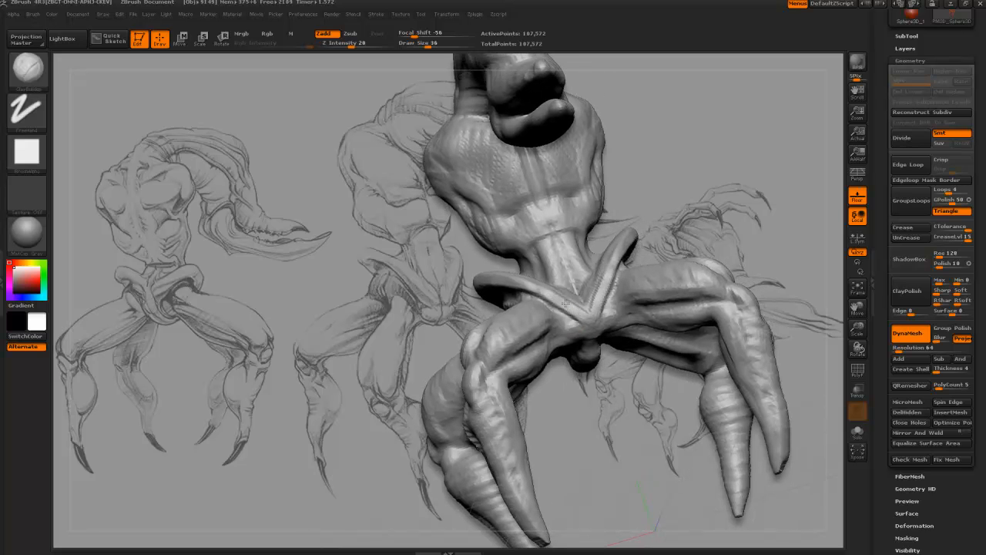
pyautogui.moveTo(593, 359)
pyautogui.mouseDown()
pyautogui.moveTo(599, 341)
pyautogui.moveTo(575, 334)
pyautogui.moveTo(570, 351)
pyautogui.mouseUp()
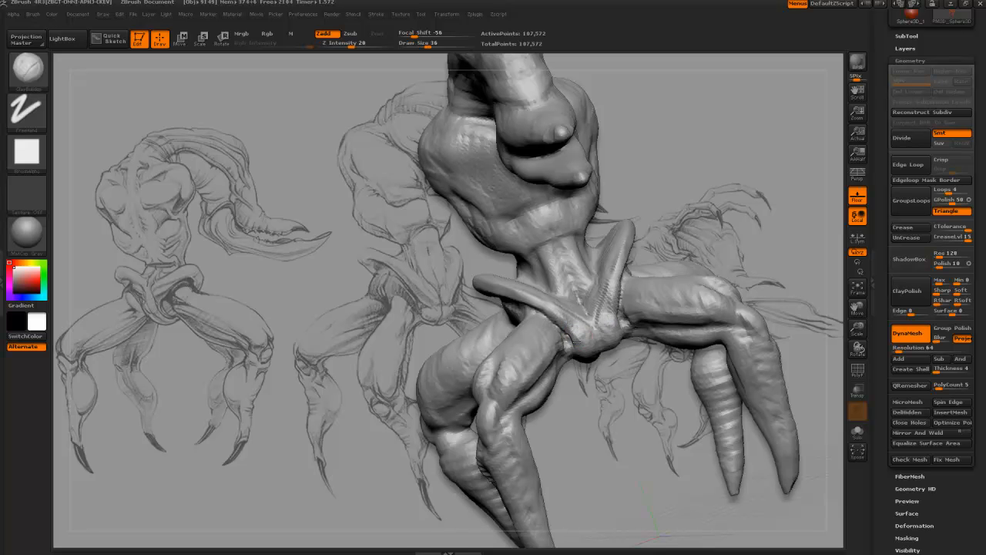
pyautogui.moveTo(576, 343); pyautogui.dragTo(581, 318)
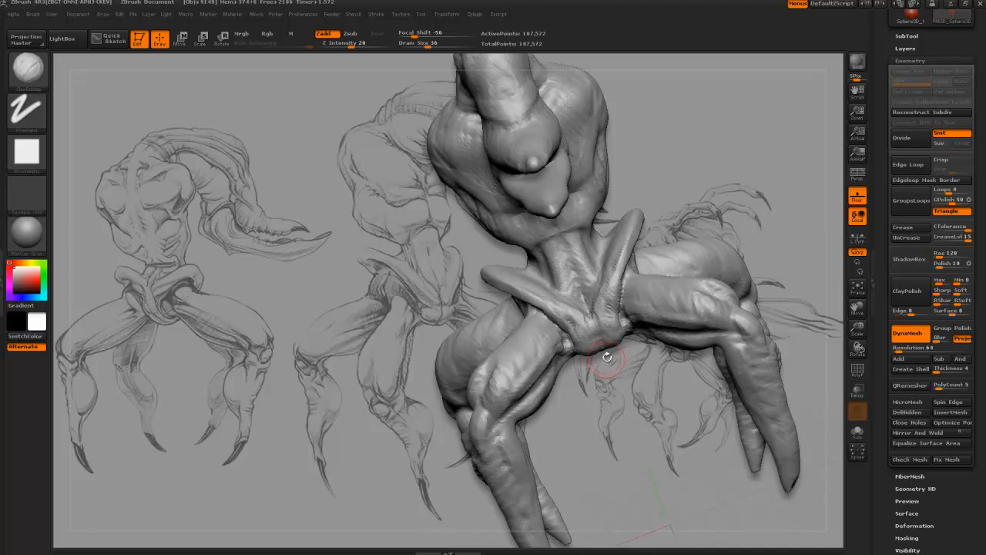
pyautogui.moveTo(607, 357); pyautogui.dragTo(576, 348)
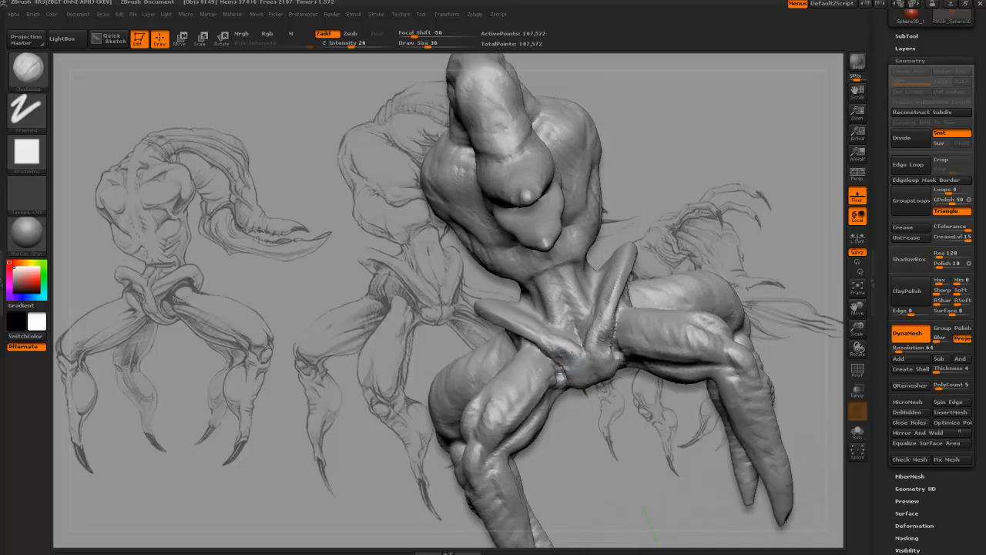
pyautogui.moveTo(430, 255); pyautogui.dragTo(580, 317)
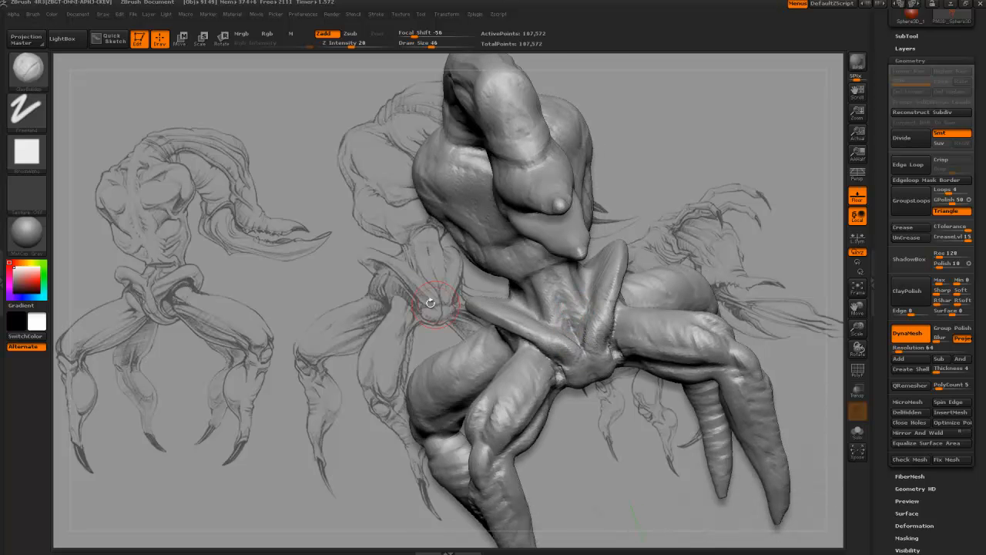
# Step: Bend the pelvis crests inward into a curved V and adjust their tips with the Move brush at Draw Size 86
pyautogui.keyDown('shift'); pyautogui.moveTo(430, 302); pyautogui.dragTo(452, 242); pyautogui.keyUp('shift')
pyautogui.press('b')
pyautogui.press('m')
pyautogui.press('v')
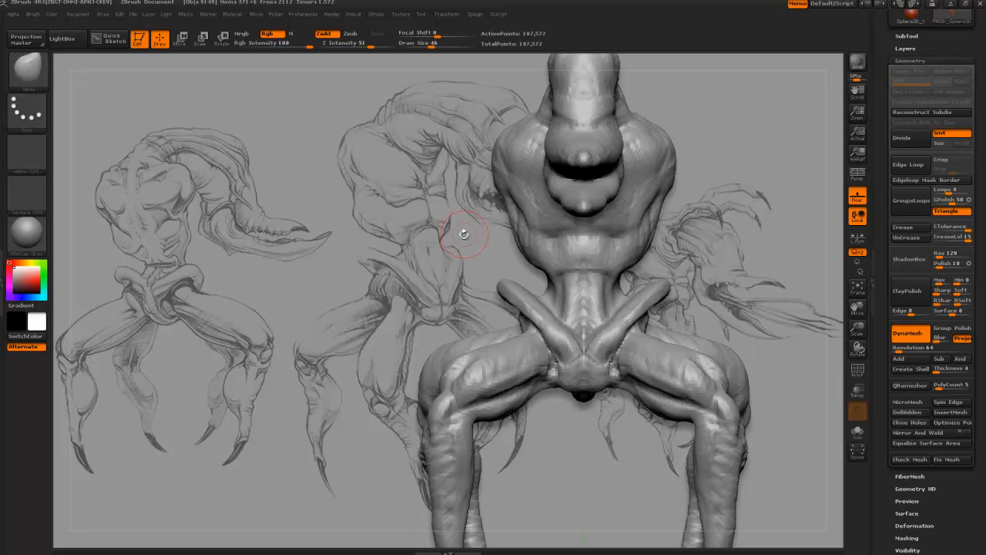
pyautogui.press(']')
pyautogui.press(']')
pyautogui.press(']')
pyautogui.moveTo(541, 316); pyautogui.dragTo(563, 371)
pyautogui.press('[')
pyautogui.press('[')
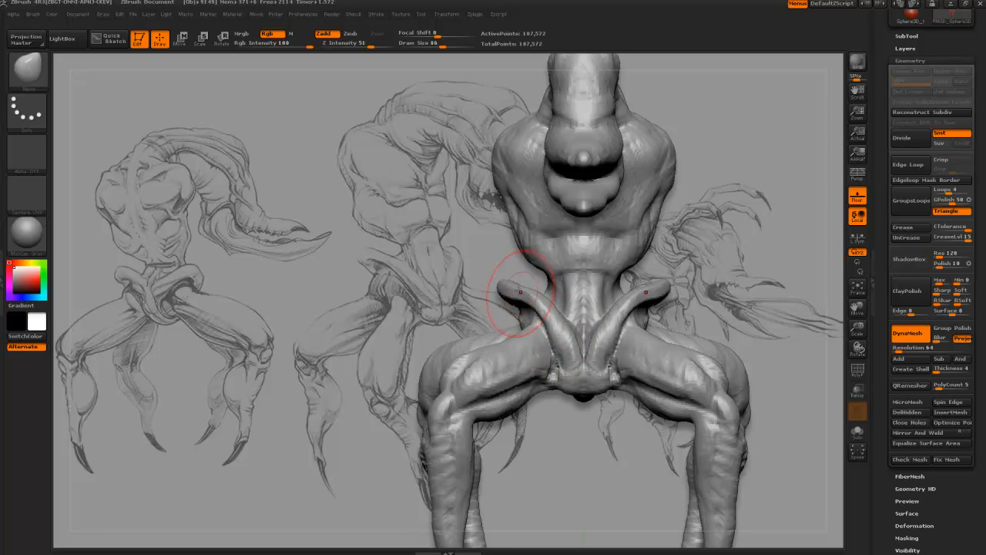
pyautogui.moveTo(520, 291); pyautogui.dragTo(510, 287)
pyautogui.moveTo(442, 277); pyautogui.dragTo(491, 283)
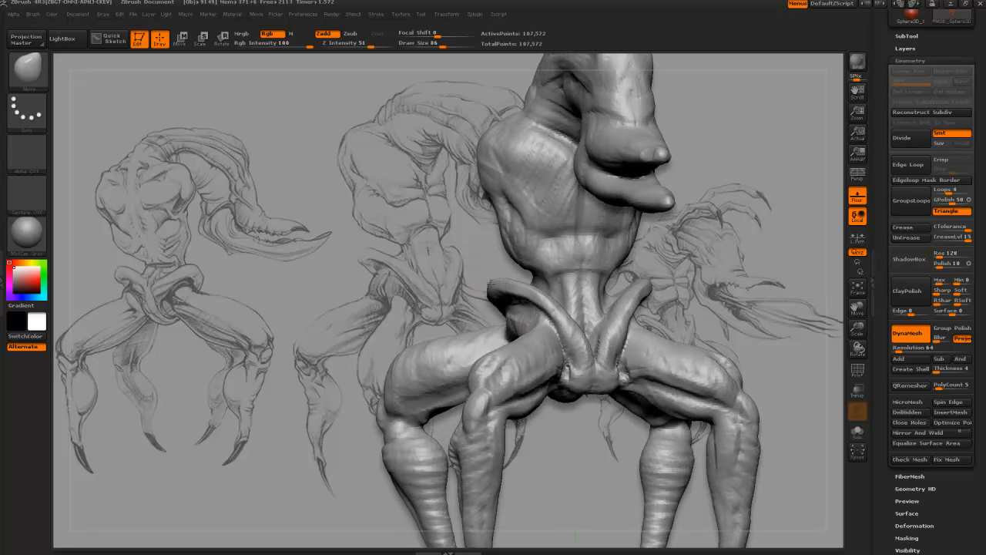
pyautogui.moveTo(436, 256); pyautogui.dragTo(470, 277)
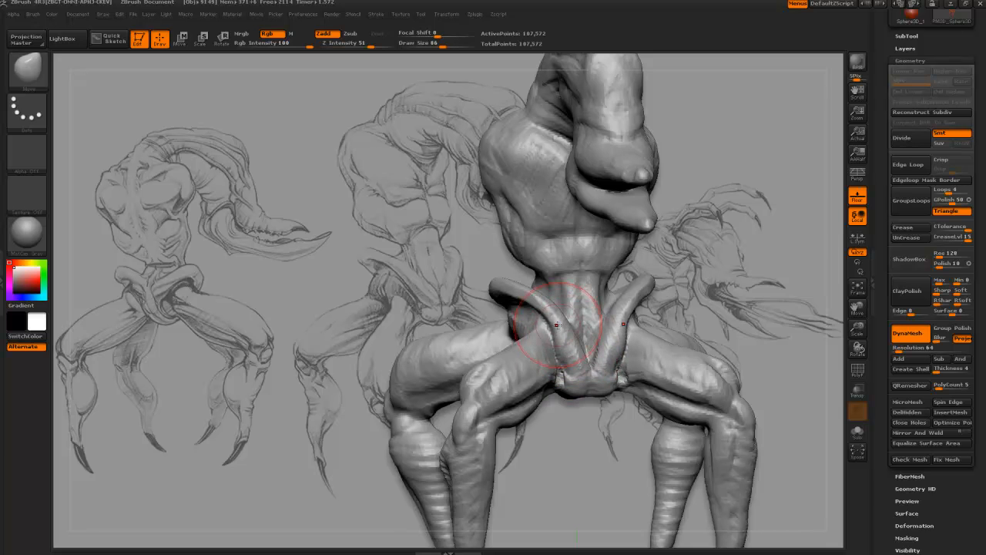
# Step: Build up the front of the waist between the pelvis crests with ClayBuildup at Draw Size 36
pyautogui.press('b')
pyautogui.press('c')
pyautogui.press('b')
pyautogui.moveTo(353, 249); pyautogui.dragTo(304, 251)
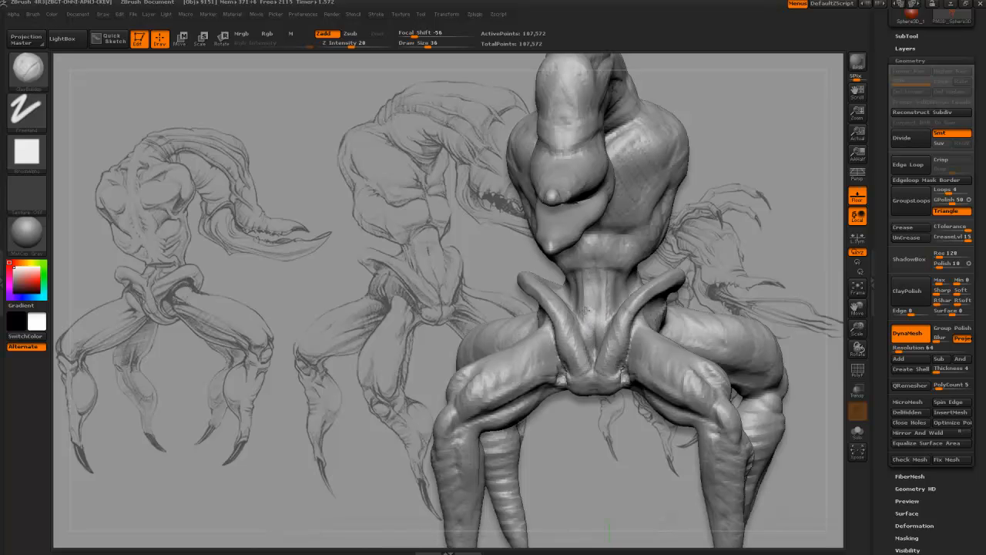
# Step: Build up the lower ribcage and abdominal muscle forms with the Clay Buildup brush at draw sizes 26 to 36
pyautogui.moveTo(485, 238)
pyautogui.mouseDown()
pyautogui.moveTo(451, 264)
pyautogui.moveTo(577, 321)
pyautogui.mouseUp()
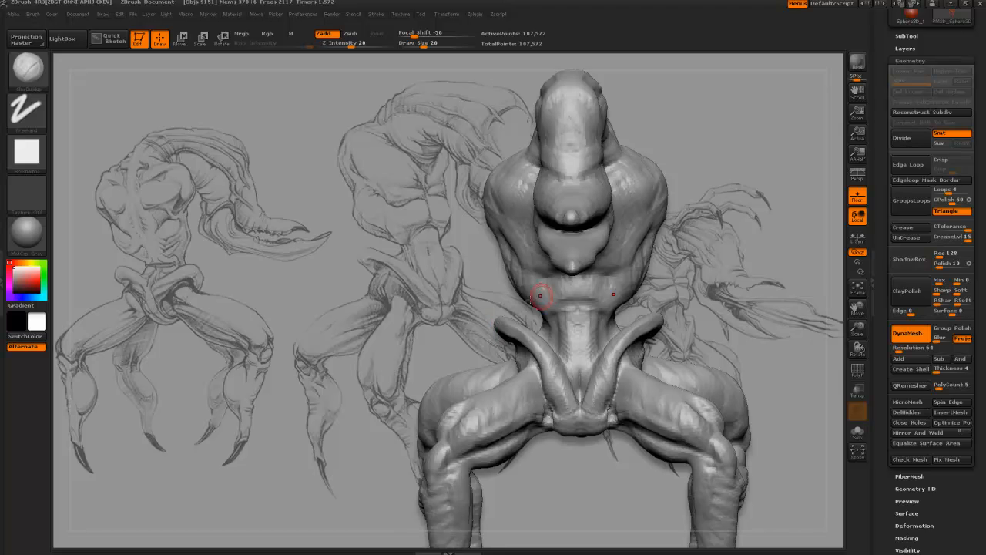
pyautogui.moveTo(436, 275)
pyautogui.mouseDown()
pyautogui.moveTo(352, 275)
pyautogui.moveTo(235, 298)
pyautogui.moveTo(282, 262)
pyautogui.moveTo(374, 266)
pyautogui.mouseUp()
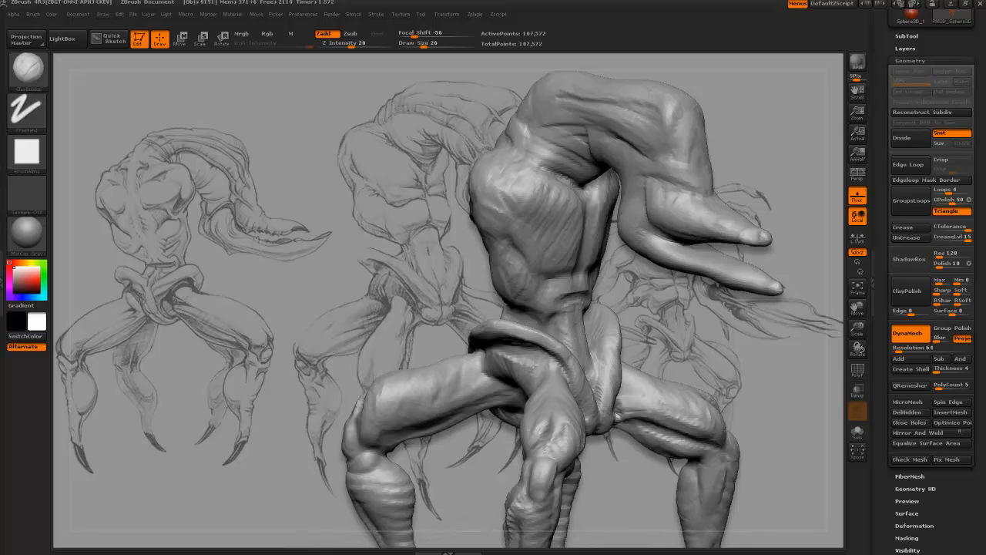
pyautogui.moveTo(634, 319); pyautogui.dragTo(563, 301)
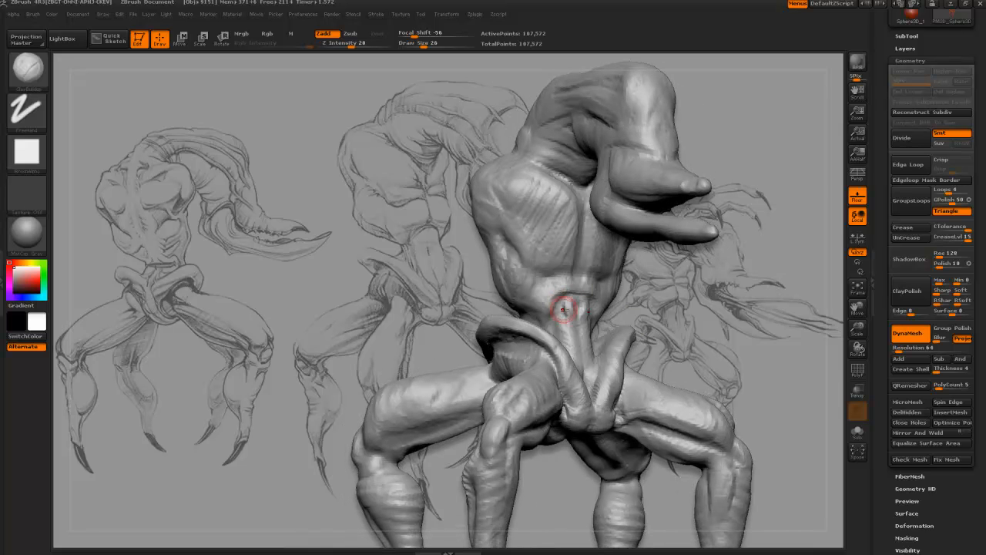
pyautogui.moveTo(574, 339); pyautogui.dragTo(572, 310)
pyautogui.moveTo(491, 297); pyautogui.dragTo(534, 318)
pyautogui.moveTo(502, 287); pyautogui.dragTo(541, 300)
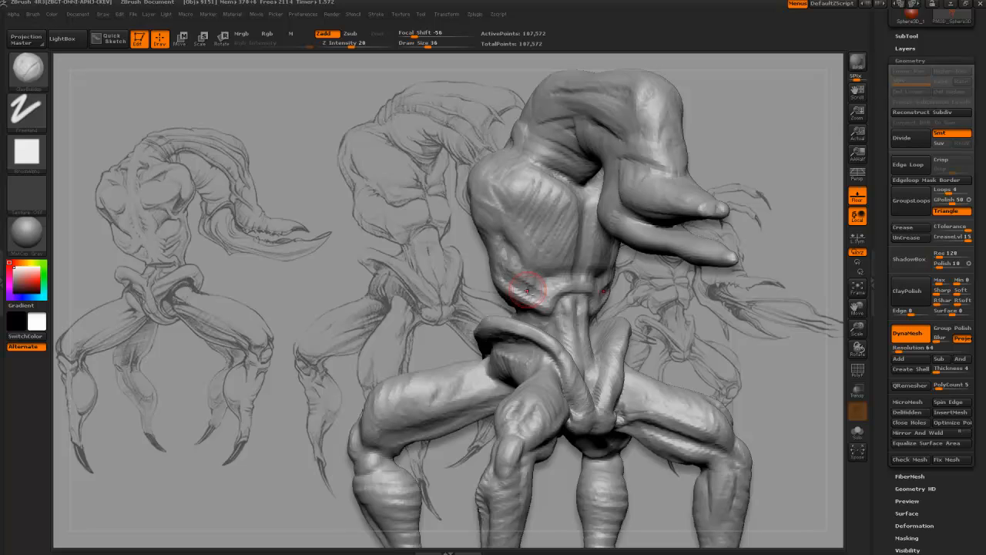
pyautogui.moveTo(569, 266)
pyautogui.mouseDown()
pyautogui.moveTo(544, 269)
pyautogui.moveTo(567, 275)
pyautogui.moveTo(556, 284)
pyautogui.moveTo(572, 276)
pyautogui.moveTo(552, 264)
pyautogui.moveTo(542, 286)
pyautogui.moveTo(542, 267)
pyautogui.moveTo(522, 260)
pyautogui.moveTo(551, 265)
pyautogui.moveTo(534, 257)
pyautogui.mouseUp()
pyautogui.keyDown('alt'); pyautogui.moveTo(432, 147); pyautogui.dragTo(425, 167); pyautogui.keyUp('alt')
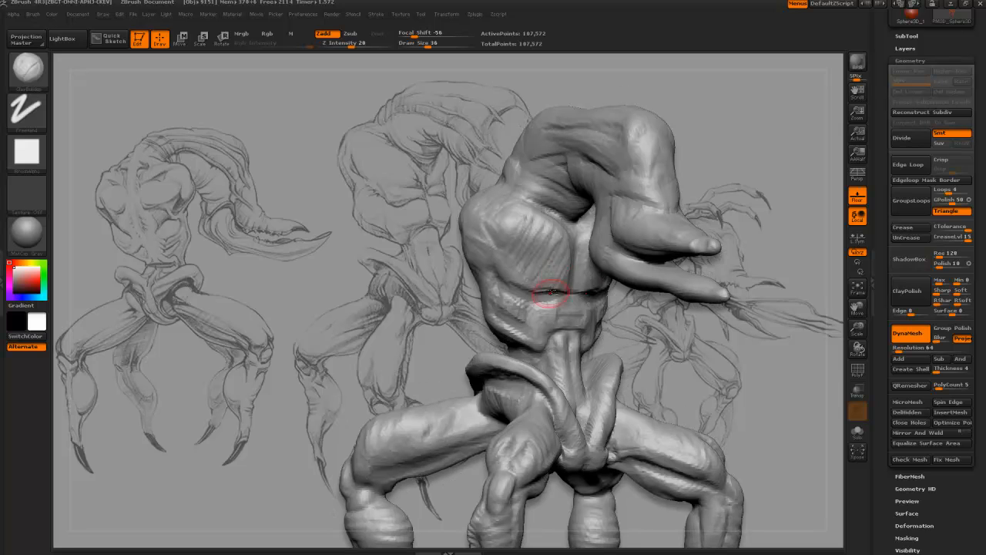
# Step: Sculpt the pectoral forms and the creases beneath the chest with broader Clay Buildup strokes at draw size 56
pyautogui.moveTo(572, 269)
pyautogui.mouseDown()
pyautogui.moveTo(538, 279)
pyautogui.moveTo(562, 231)
pyautogui.moveTo(523, 215)
pyautogui.mouseUp()
pyautogui.press(']')
pyautogui.press(']')
pyautogui.moveTo(525, 275); pyautogui.dragTo(496, 203)
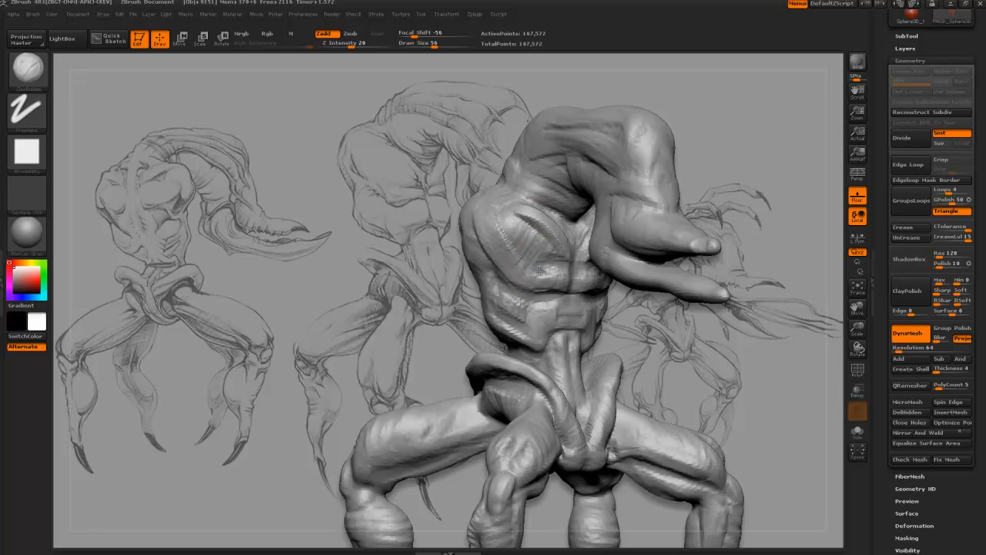
pyautogui.moveTo(539, 271)
pyautogui.mouseDown()
pyautogui.moveTo(536, 242)
pyautogui.moveTo(507, 217)
pyautogui.moveTo(497, 242)
pyautogui.moveTo(551, 233)
pyautogui.moveTo(528, 211)
pyautogui.moveTo(576, 224)
pyautogui.moveTo(528, 189)
pyautogui.moveTo(587, 219)
pyautogui.mouseUp()
pyautogui.press('[')
pyautogui.press('[')
pyautogui.press('[')
pyautogui.moveTo(414, 228)
pyautogui.keyDown('alt'); pyautogui.mouseDown()
pyautogui.moveTo(425, 187)
pyautogui.moveTo(442, 195)
pyautogui.moveTo(427, 185)
pyautogui.moveTo(413, 99)
pyautogui.mouseUp(); pyautogui.keyUp('alt')
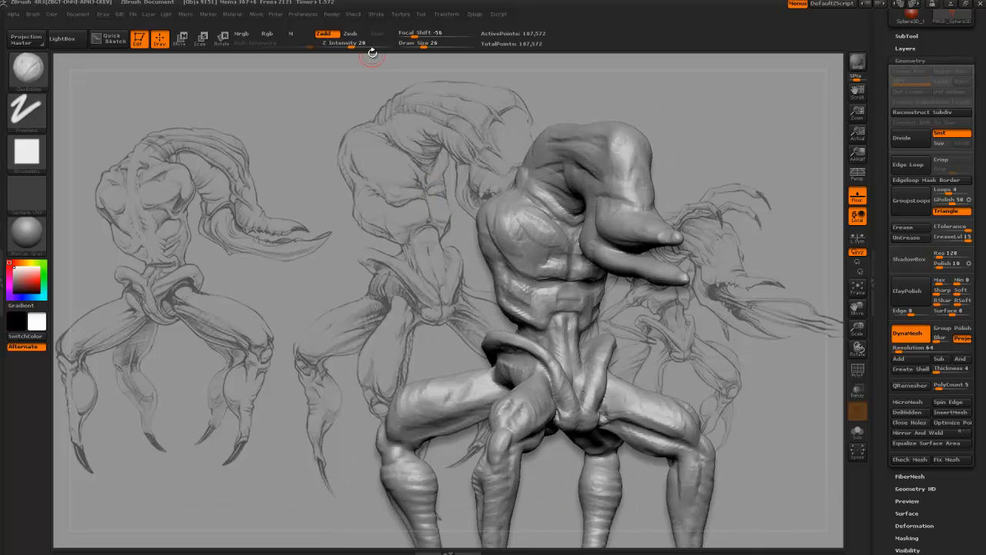
# Step: Reshape the side of the upper torso and shoulder with the Move brush, enlarging it to draw size 126
pyautogui.press('b')
pyautogui.press('m')
pyautogui.press('v')
pyautogui.moveTo(360, 180); pyautogui.dragTo(504, 232)
pyautogui.press(']')
pyautogui.press(']')
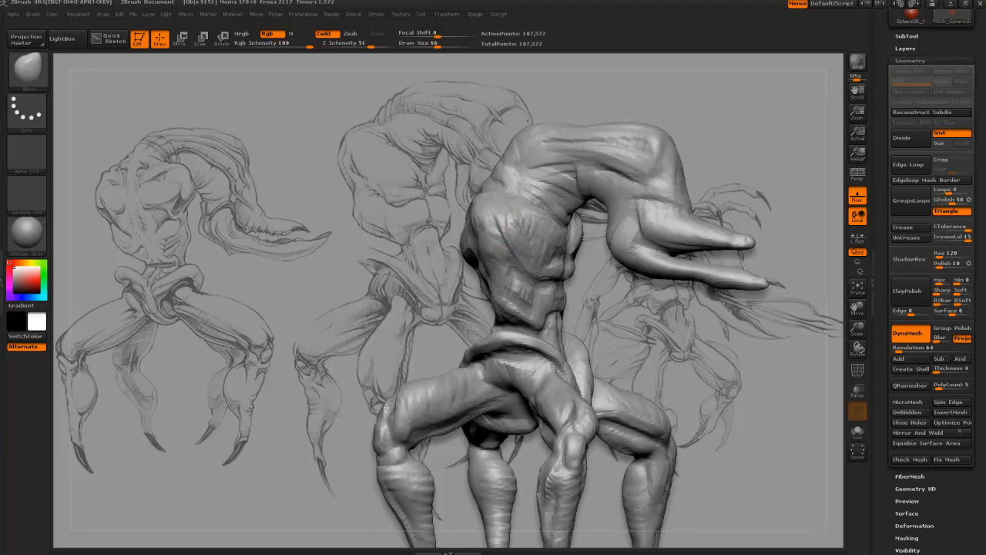
pyautogui.moveTo(416, 171); pyautogui.dragTo(436, 185)
pyautogui.keyDown('shift'); pyautogui.moveTo(528, 252); pyautogui.dragTo(537, 225); pyautogui.keyUp('shift')
pyautogui.press(']')
pyautogui.press(']')
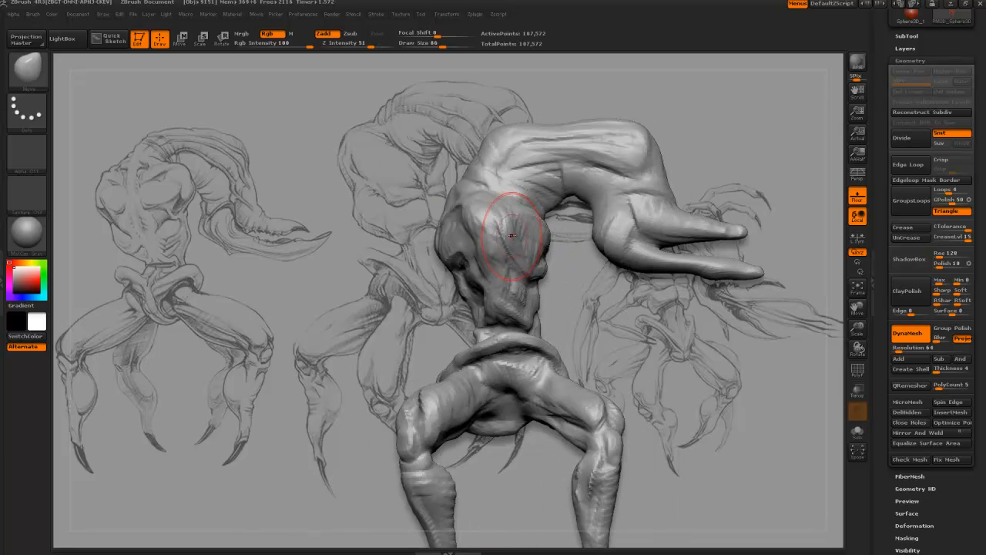
pyautogui.press(']')
pyautogui.press(']')
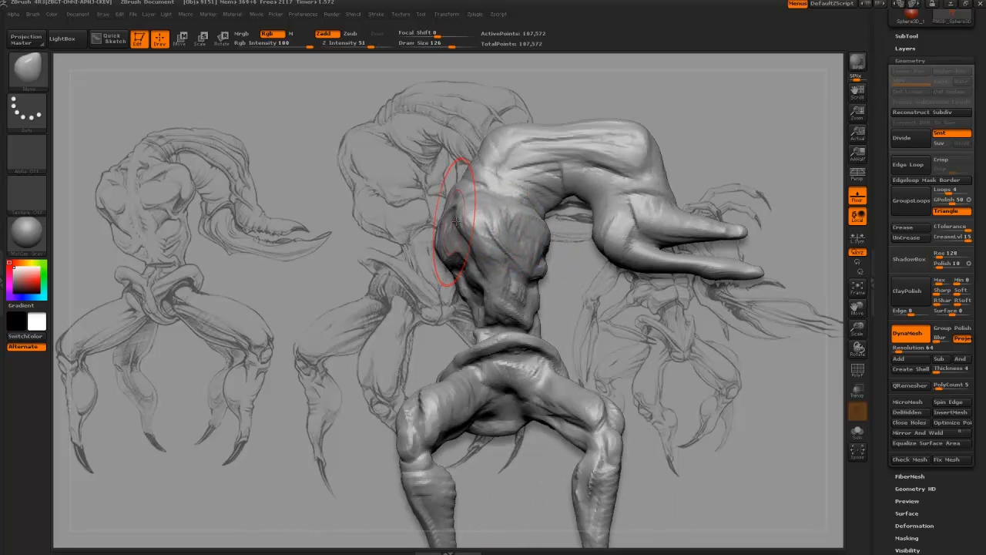
pyautogui.moveTo(470, 237); pyautogui.dragTo(493, 266)
# Step: Adjust the volume of the ribcage and waist from several angles with the Move brush at about draw size 86
pyautogui.moveTo(647, 301)
pyautogui.mouseDown()
pyautogui.moveTo(563, 331)
pyautogui.moveTo(560, 283)
pyautogui.moveTo(528, 208)
pyautogui.mouseUp()
pyautogui.press('[')
pyautogui.press('[')
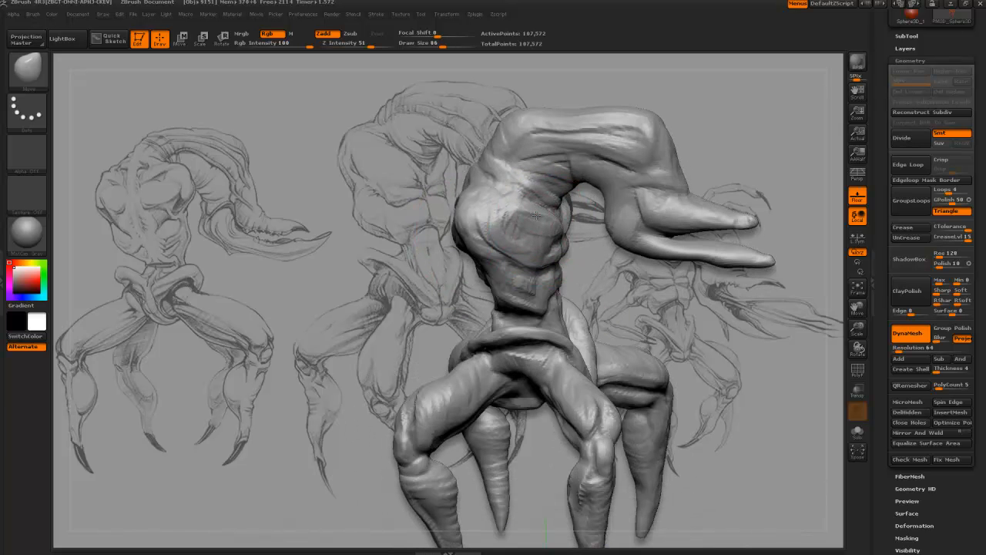
pyautogui.moveTo(510, 307); pyautogui.dragTo(525, 233)
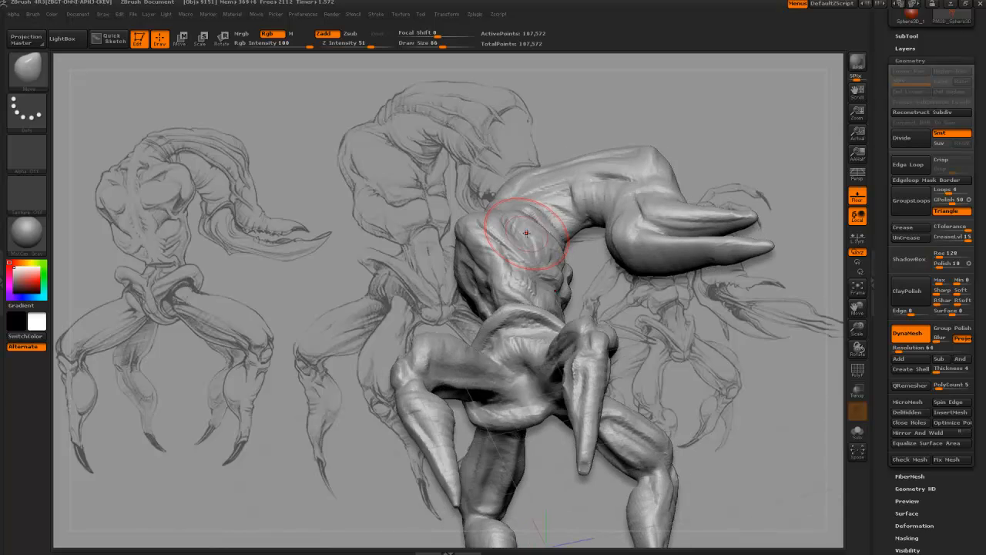
pyautogui.press('[')
pyautogui.moveTo(454, 238); pyautogui.dragTo(510, 288)
pyautogui.moveTo(436, 296)
pyautogui.mouseDown()
pyautogui.moveTo(452, 305)
pyautogui.moveTo(508, 296)
pyautogui.moveTo(485, 290)
pyautogui.moveTo(539, 305)
pyautogui.mouseUp()
pyautogui.press(']')
pyautogui.press(']')
pyautogui.press('[')
pyautogui.press('[')
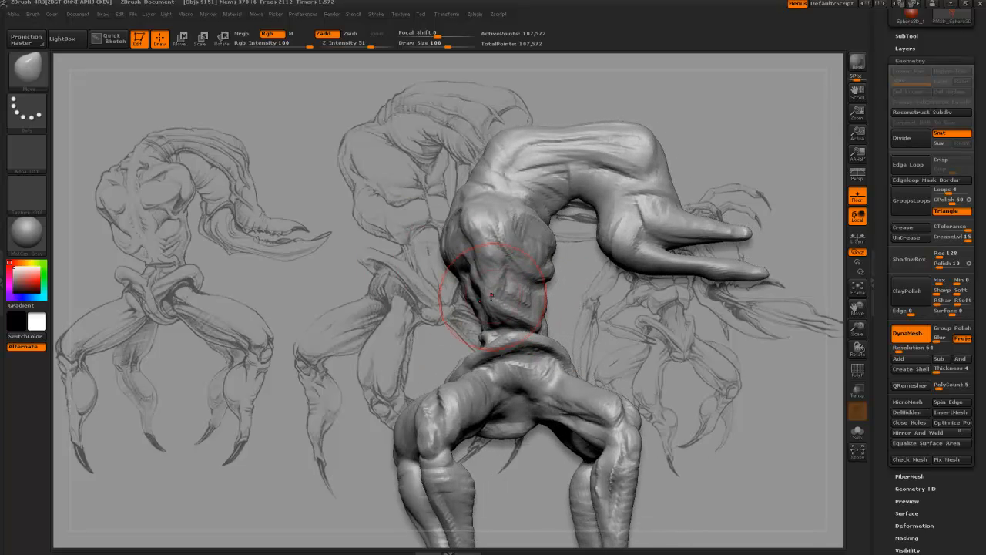
# Step: Fill in the hollows across the middle of the back using the Clay Buildup brush at draw size 76
pyautogui.press('b')
pyautogui.press('c')
pyautogui.press('b')
pyautogui.moveTo(352, 285); pyautogui.dragTo(410, 294)
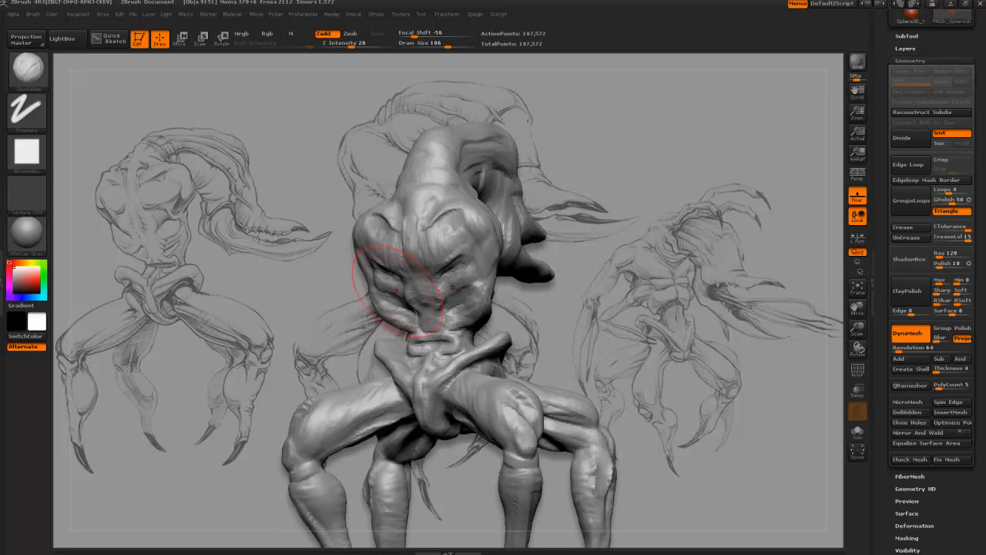
pyautogui.press('[')
pyautogui.press('[')
pyautogui.press('[')
pyautogui.moveTo(471, 282)
pyautogui.mouseDown()
pyautogui.moveTo(453, 311)
pyautogui.moveTo(454, 280)
pyautogui.mouseUp()
pyautogui.moveTo(538, 309)
pyautogui.mouseDown()
pyautogui.moveTo(578, 308)
pyautogui.moveTo(481, 311)
pyautogui.mouseUp()
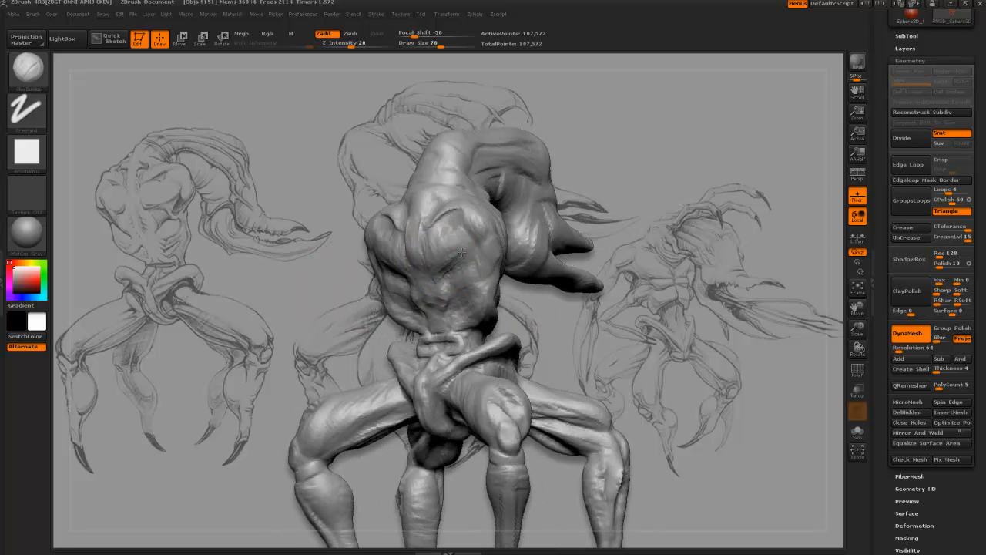
# Step: Build up the shoulder blade and the side of the back with Clay Buildup at draw sizes 56 to 66
pyautogui.moveTo(456, 247); pyautogui.dragTo(476, 265)
pyautogui.moveTo(570, 326); pyautogui.dragTo(548, 324)
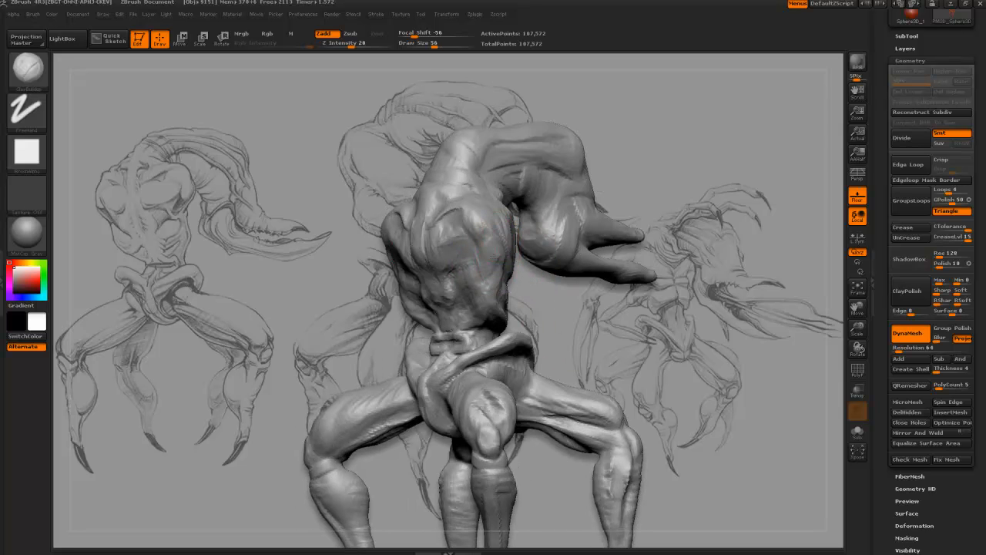
pyautogui.moveTo(497, 256)
pyautogui.mouseDown()
pyautogui.moveTo(495, 218)
pyautogui.moveTo(478, 210)
pyautogui.mouseUp()
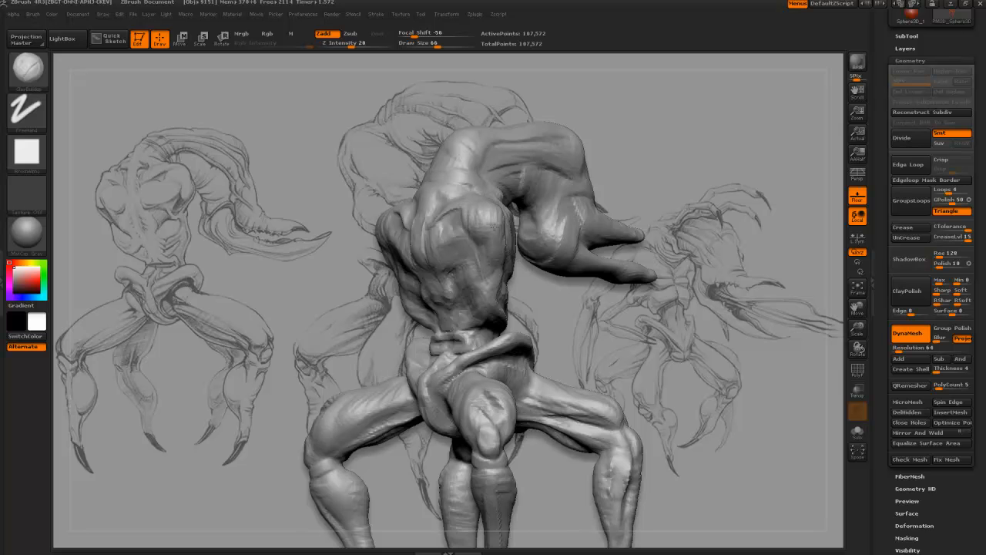
pyautogui.moveTo(550, 294)
pyautogui.mouseDown()
pyautogui.moveTo(448, 262)
pyautogui.moveTo(425, 282)
pyautogui.mouseUp()
# Step: Refine the chest and rib muscles from the front with smaller Clay Buildup strokes
pyautogui.moveTo(487, 230)
pyautogui.mouseDown()
pyautogui.moveTo(499, 271)
pyautogui.moveTo(514, 231)
pyautogui.moveTo(503, 254)
pyautogui.moveTo(510, 267)
pyautogui.moveTo(548, 262)
pyautogui.mouseUp()
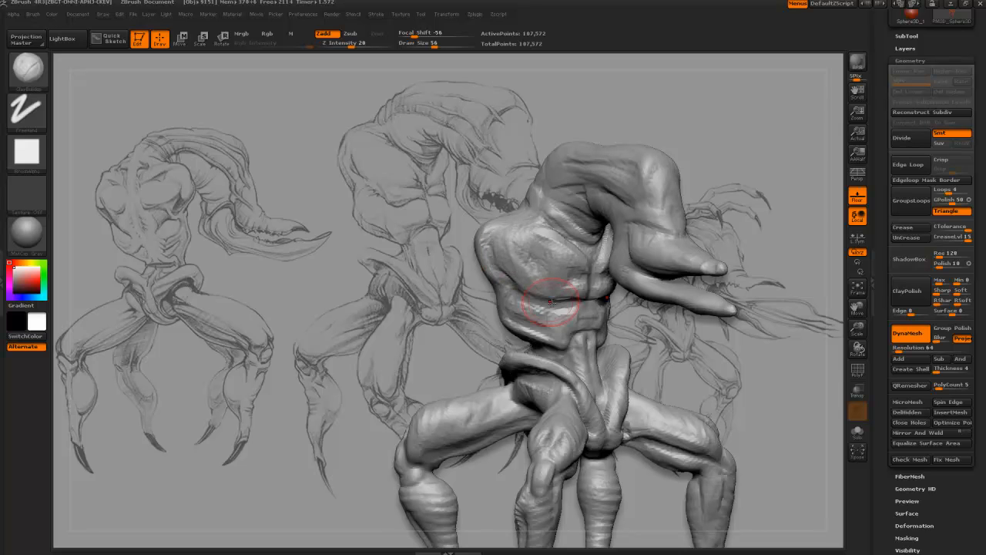
pyautogui.press('[')
pyautogui.press('[')
pyautogui.press('[')
pyautogui.moveTo(440, 297)
pyautogui.mouseDown()
pyautogui.moveTo(566, 310)
pyautogui.moveTo(507, 273)
pyautogui.moveTo(535, 287)
pyautogui.mouseUp()
pyautogui.press(']')
pyautogui.press('[')
pyautogui.moveTo(510, 242)
pyautogui.mouseDown()
pyautogui.moveTo(506, 255)
pyautogui.moveTo(510, 239)
pyautogui.mouseUp()
pyautogui.moveTo(571, 299)
pyautogui.mouseDown()
pyautogui.moveTo(554, 309)
pyautogui.moveTo(579, 282)
pyautogui.moveTo(543, 281)
pyautogui.mouseUp()
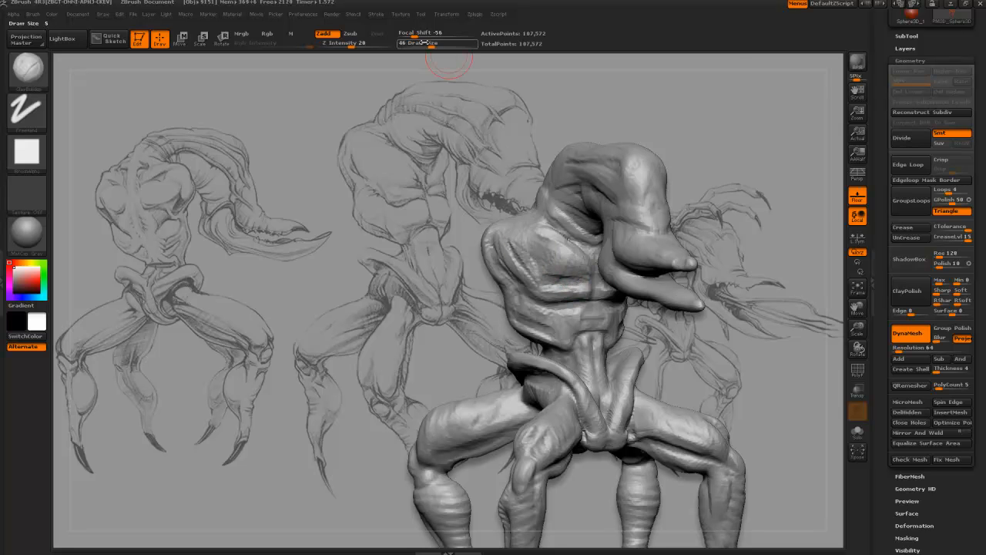
# Step: Adjust the shoulder's outline with the Move brush at draw size 136
pyautogui.press('b')
pyautogui.press('v')
pyautogui.moveTo(389, 265)
pyautogui.mouseDown()
pyautogui.moveTo(440, 301)
pyautogui.moveTo(444, 291)
pyautogui.mouseUp()
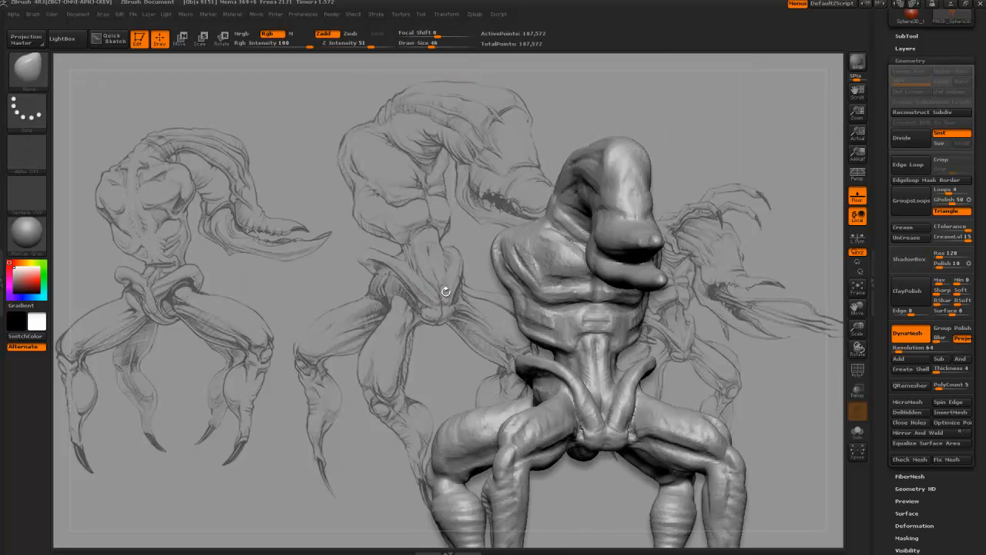
pyautogui.press(']')
pyautogui.press(']')
pyautogui.press(']')
pyautogui.press(']')
pyautogui.press(']')
pyautogui.press(']')
pyautogui.press(']')
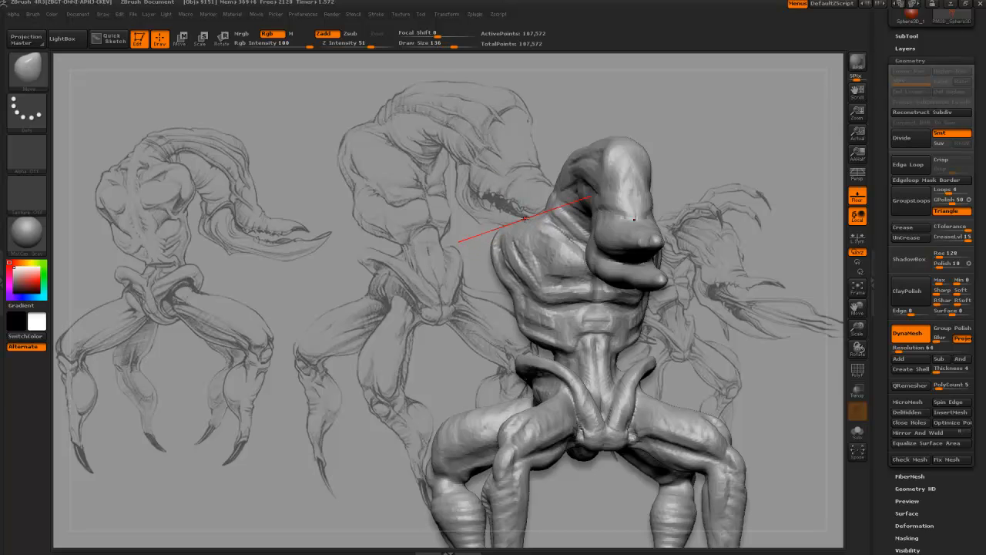
pyautogui.moveTo(520, 221)
pyautogui.mouseDown()
pyautogui.moveTo(521, 208)
pyautogui.moveTo(447, 161)
pyautogui.moveTo(428, 216)
pyautogui.mouseUp()
# Step: Reshape the upper contour of the neck base with the Move brush, reducing it from draw size 116 to 86
pyautogui.press('[')
pyautogui.press('[')
pyautogui.moveTo(509, 191); pyautogui.dragTo(539, 187)
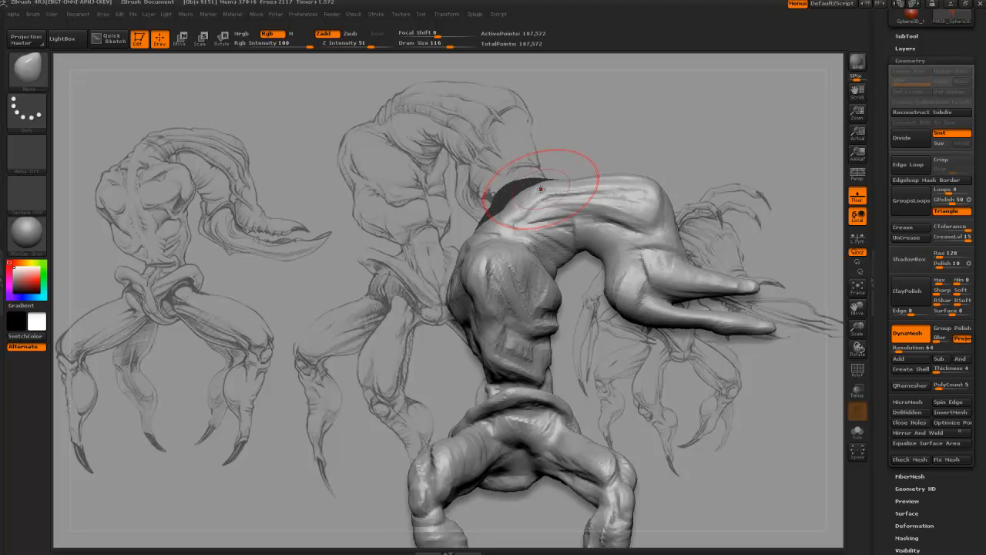
pyautogui.press('[')
pyautogui.press('[')
pyautogui.press('[')
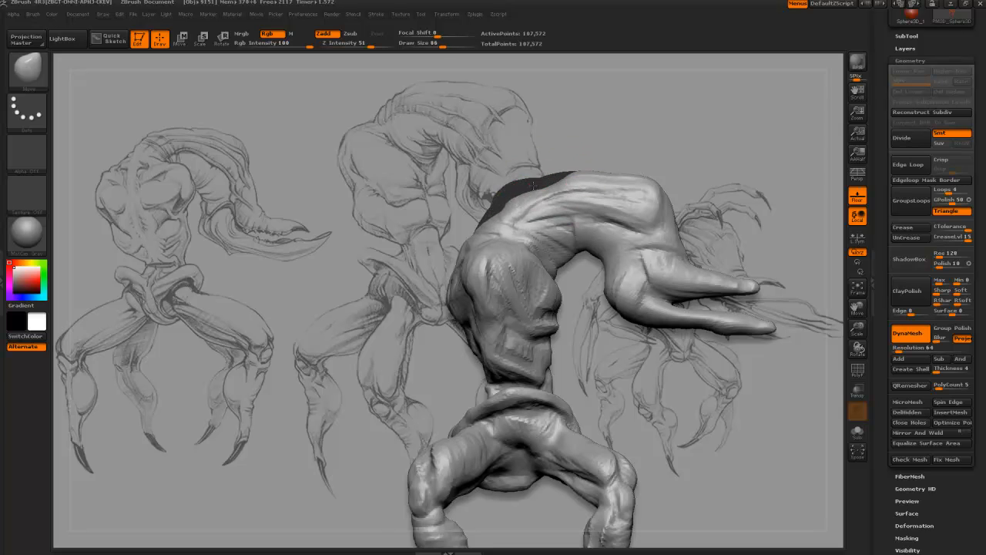
pyautogui.moveTo(526, 193); pyautogui.dragTo(517, 186)
pyautogui.keyDown('alt'); pyautogui.moveTo(560, 134); pyautogui.dragTo(443, 161); pyautogui.keyUp('alt')
pyautogui.press(']')
pyautogui.press(']')
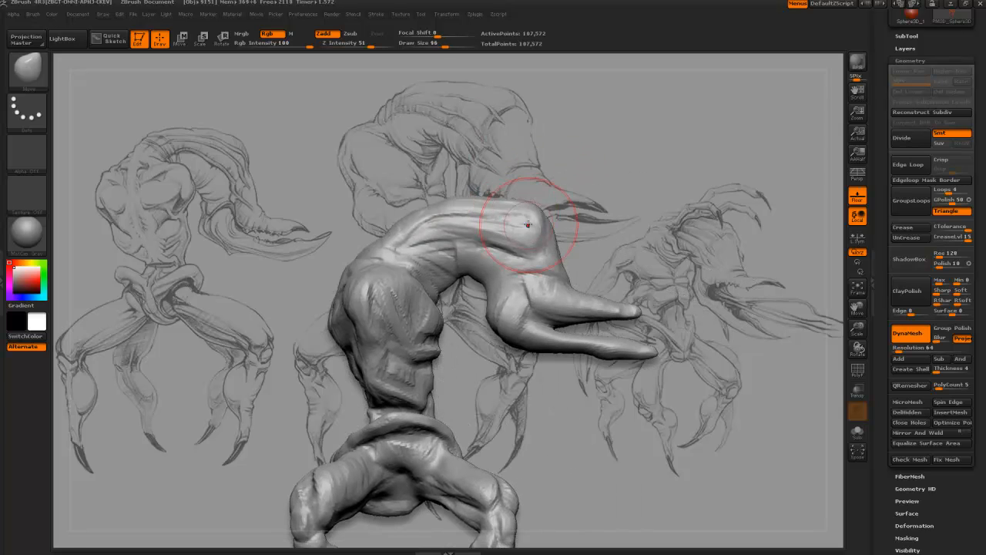
# Step: Sculpt horizontal skin folds across the back of the neck with the Clay Buildup brush at draw size 26
pyautogui.press('b')
pyautogui.press('c')
pyautogui.press('b')
pyautogui.moveTo(366, 185)
pyautogui.mouseDown()
pyautogui.moveTo(368, 198)
pyautogui.moveTo(419, 235)
pyautogui.moveTo(443, 291)
pyautogui.mouseUp()
pyautogui.press('[')
pyautogui.press('[')
pyautogui.press('[')
pyautogui.press('[')
pyautogui.press('[')
pyautogui.press('[')
pyautogui.press('[')
pyautogui.press('[')
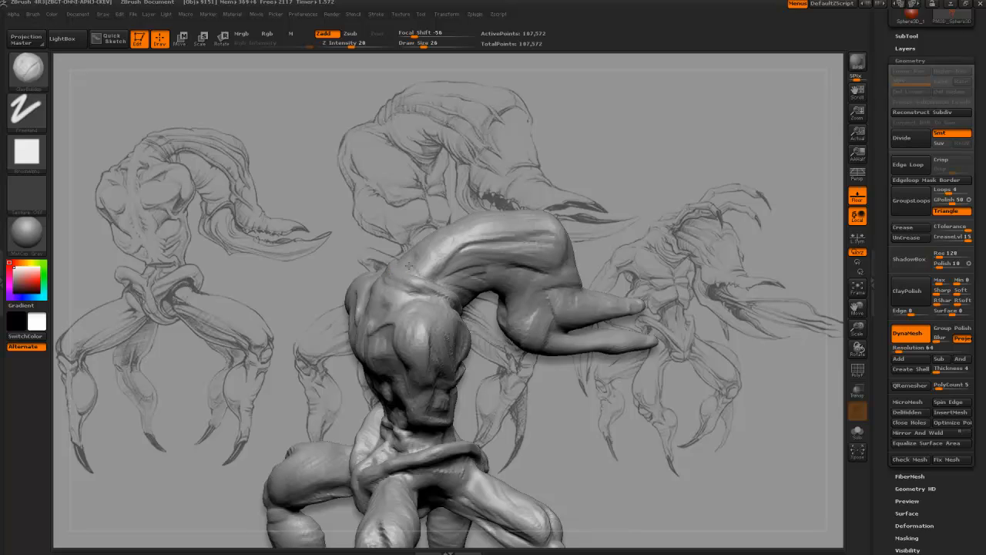
pyautogui.moveTo(406, 225); pyautogui.dragTo(361, 259)
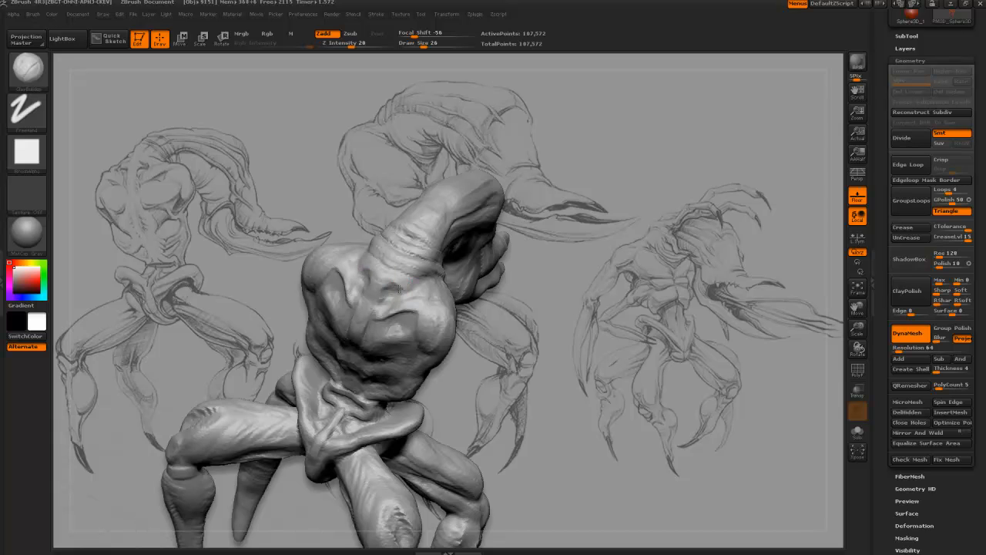
pyautogui.moveTo(484, 338); pyautogui.dragTo(500, 328)
# Step: Build up symmetrical shoulder blade muscles and the ridges beside the spine with Clay Buildup at draw size 46
pyautogui.press(']')
pyautogui.press(']')
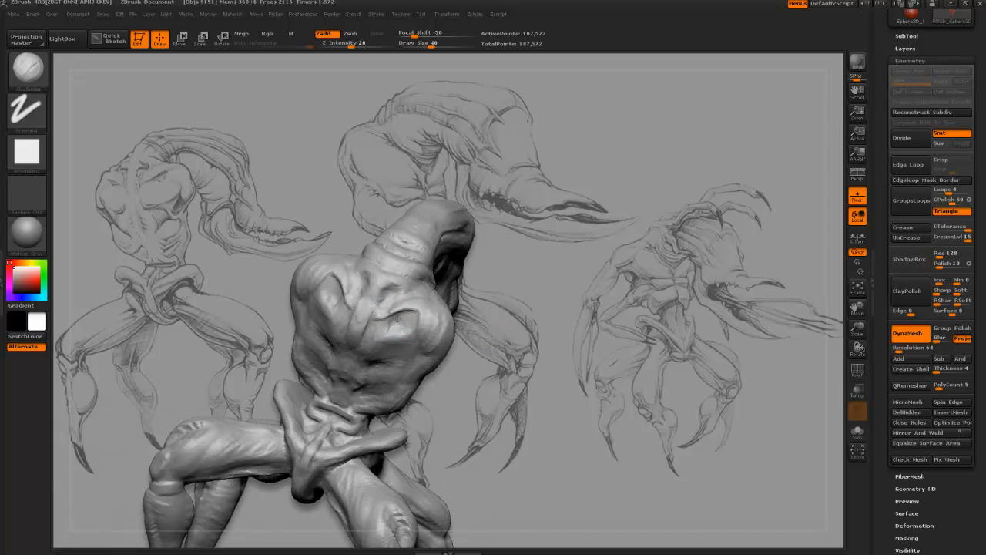
pyautogui.moveTo(483, 358); pyautogui.dragTo(524, 376)
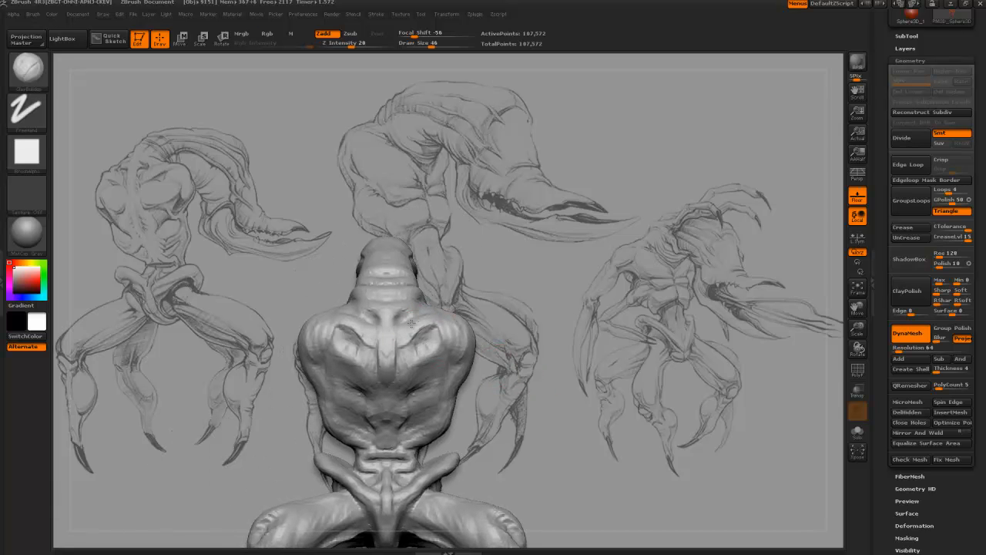
pyautogui.moveTo(399, 321)
pyautogui.mouseDown()
pyautogui.moveTo(418, 315)
pyautogui.moveTo(432, 326)
pyautogui.moveTo(399, 340)
pyautogui.moveTo(454, 316)
pyautogui.moveTo(429, 322)
pyautogui.mouseUp()
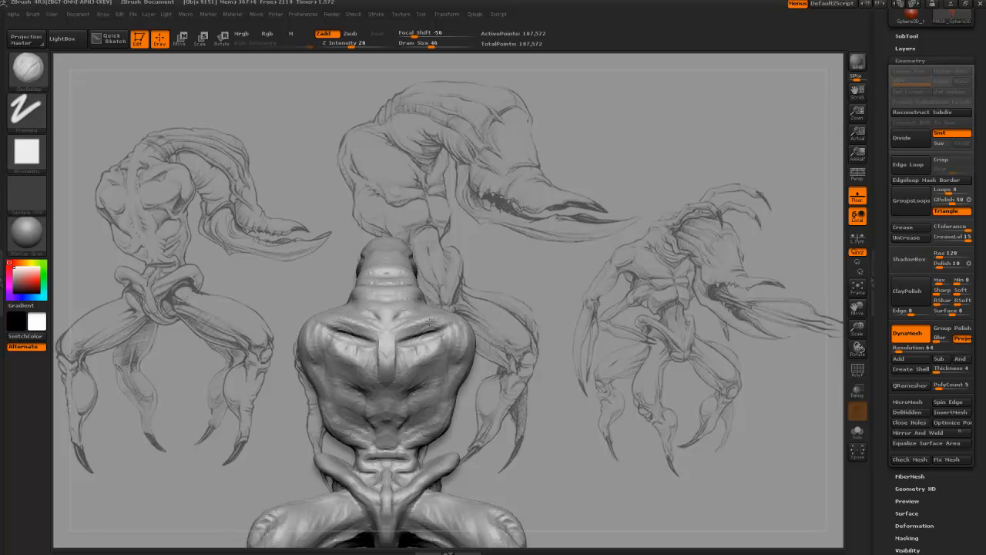
pyautogui.moveTo(405, 322)
pyautogui.mouseDown()
pyautogui.moveTo(453, 308)
pyautogui.moveTo(441, 324)
pyautogui.moveTo(457, 348)
pyautogui.moveTo(423, 360)
pyautogui.moveTo(449, 354)
pyautogui.mouseUp()
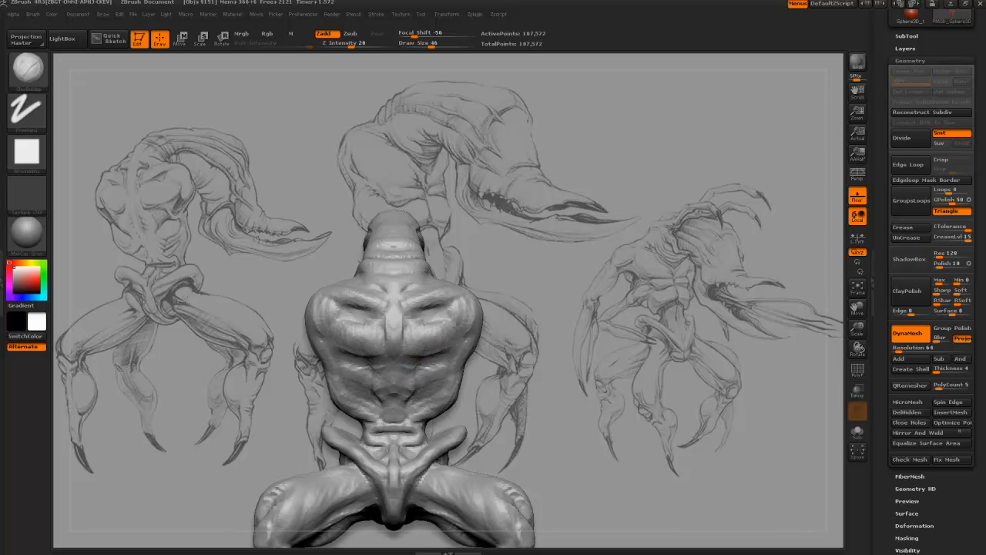
# Step: Define the muscle masses and folds of the middle and lower back with Clay Buildup at draw sizes 26 to 36
pyautogui.moveTo(506, 352)
pyautogui.mouseDown()
pyautogui.moveTo(440, 312)
pyautogui.moveTo(460, 326)
pyautogui.moveTo(431, 324)
pyautogui.mouseUp()
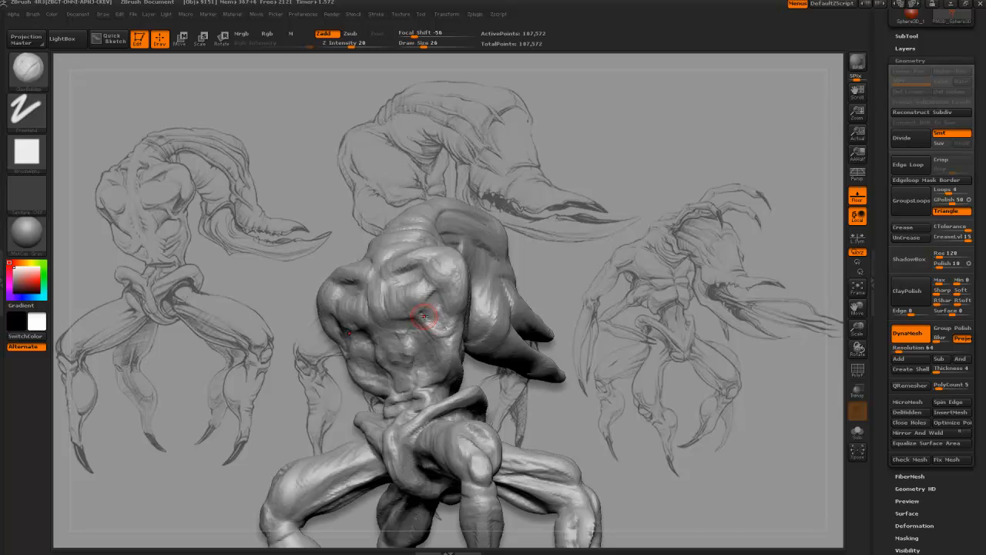
pyautogui.moveTo(274, 228); pyautogui.dragTo(343, 350)
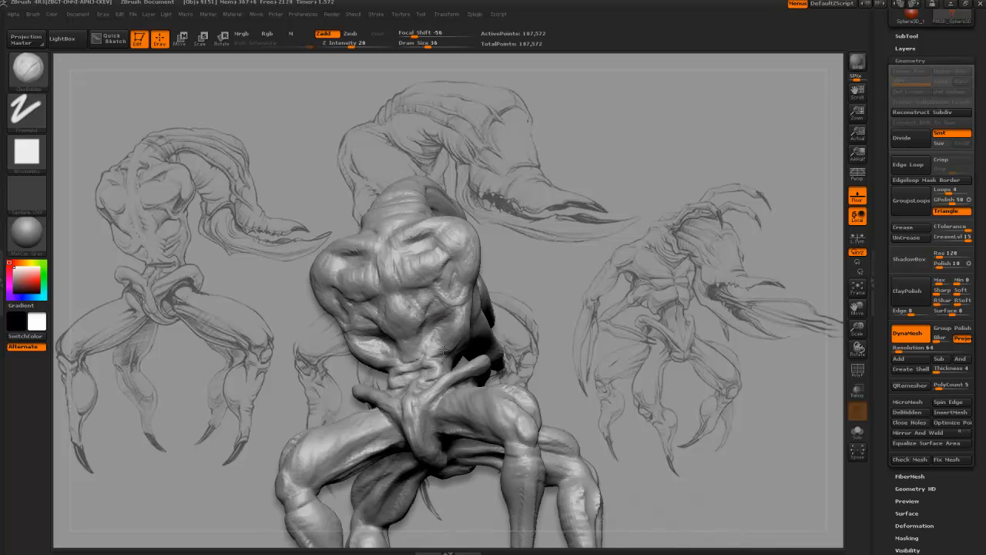
pyautogui.moveTo(515, 326)
pyautogui.mouseDown()
pyautogui.moveTo(521, 290)
pyautogui.moveTo(493, 302)
pyautogui.mouseUp()
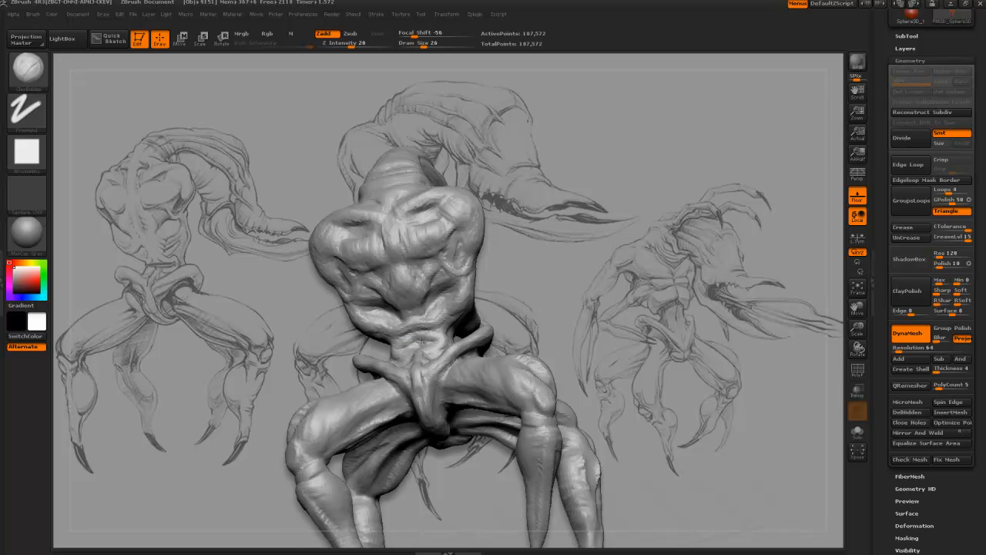
pyautogui.moveTo(331, 344)
pyautogui.mouseDown()
pyautogui.moveTo(386, 314)
pyautogui.moveTo(348, 324)
pyautogui.moveTo(376, 314)
pyautogui.mouseUp()
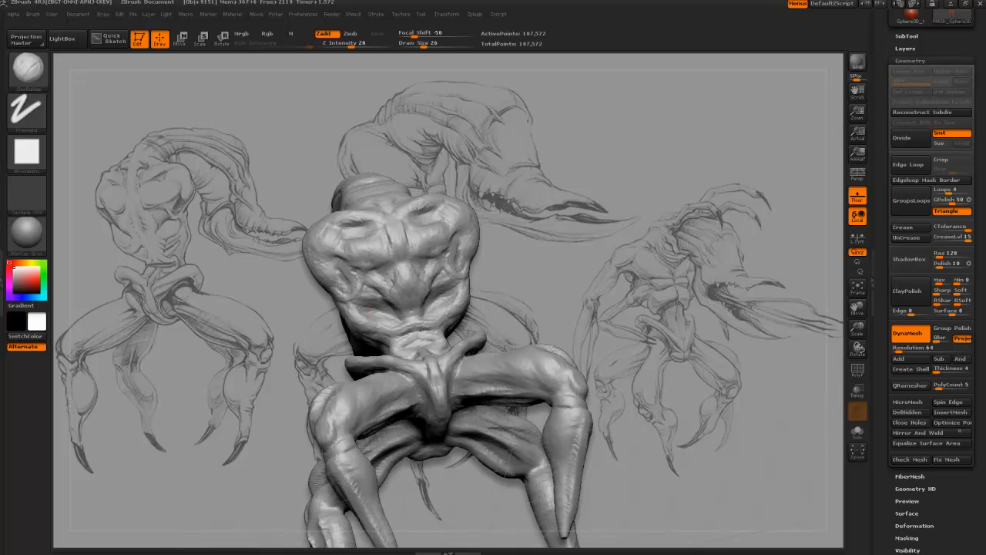
# Step: Soften and blend the muscle forms across the creature's back with broad strokes at draw sizes 76 to 96
pyautogui.moveTo(268, 307)
pyautogui.mouseDown()
pyautogui.moveTo(226, 191)
pyautogui.moveTo(247, 206)
pyautogui.moveTo(286, 169)
pyautogui.mouseUp()
pyautogui.press(']')
pyautogui.press(']')
pyautogui.press(']')
pyautogui.press(']')
pyautogui.press(']')
pyautogui.press(']')
pyautogui.press(']')
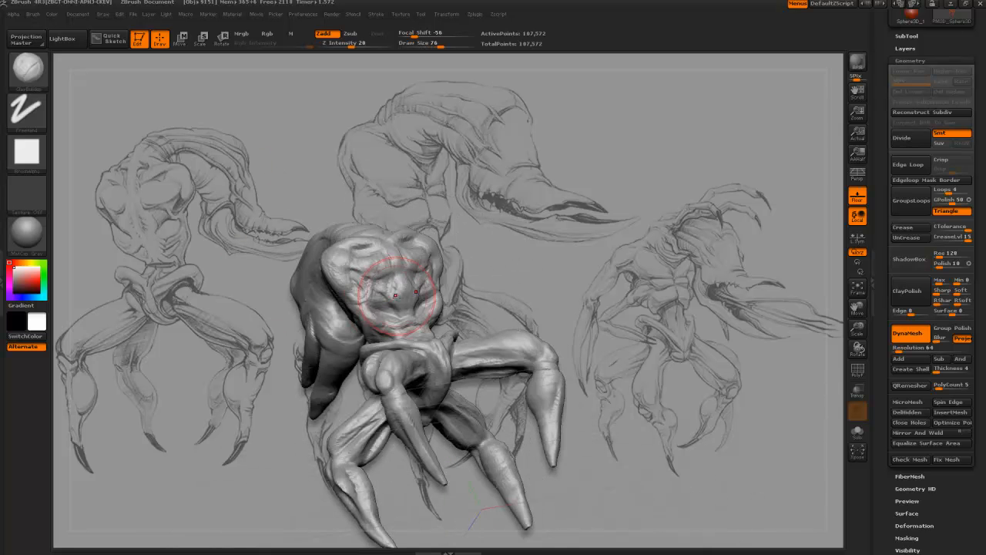
pyautogui.moveTo(385, 304)
pyautogui.mouseDown()
pyautogui.moveTo(379, 276)
pyautogui.moveTo(366, 276)
pyautogui.mouseUp()
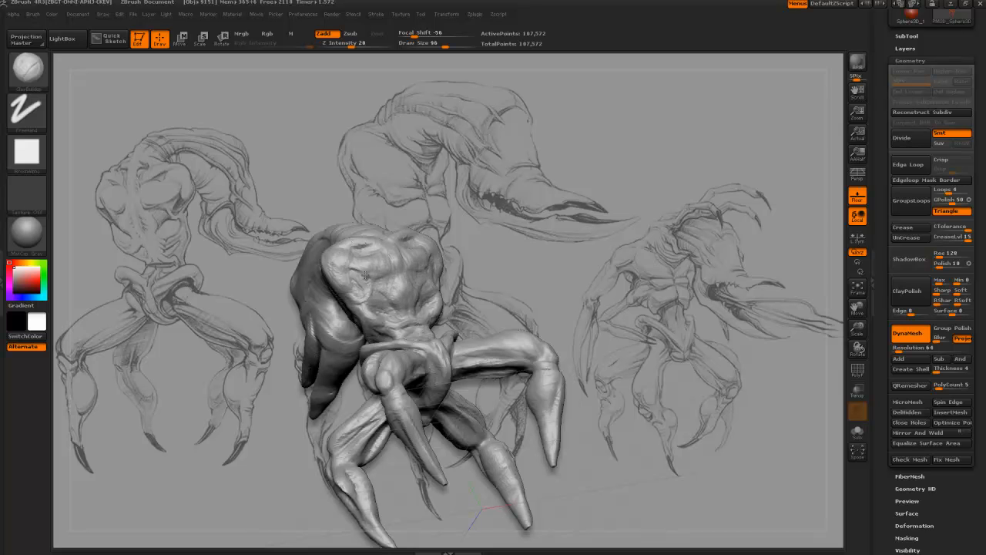
pyautogui.moveTo(428, 296); pyautogui.dragTo(396, 310)
pyautogui.moveTo(463, 242); pyautogui.dragTo(518, 243)
pyautogui.moveTo(397, 225); pyautogui.dragTo(364, 255)
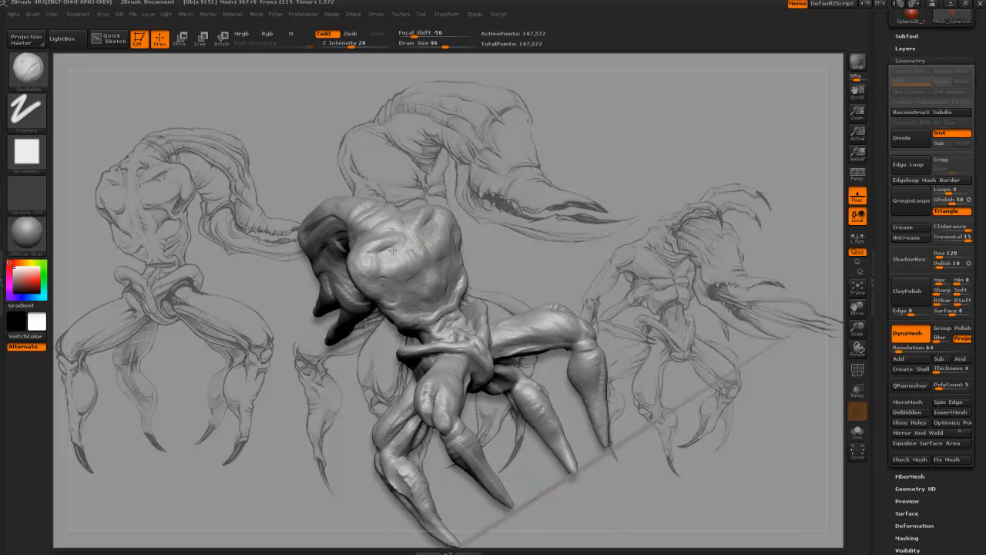
# Step: Reshape the shoulder and flank of the torso with the Move brush, reducing it from draw size 76 to 66
pyautogui.press('b')
pyautogui.press('m')
pyautogui.press('v')
pyautogui.moveTo(203, 270)
pyautogui.mouseDown()
pyautogui.moveTo(324, 279)
pyautogui.moveTo(408, 265)
pyautogui.moveTo(392, 327)
pyautogui.moveTo(441, 324)
pyautogui.mouseUp()
pyautogui.press('[')
pyautogui.press('[')
pyautogui.press('[')
pyautogui.press('[')
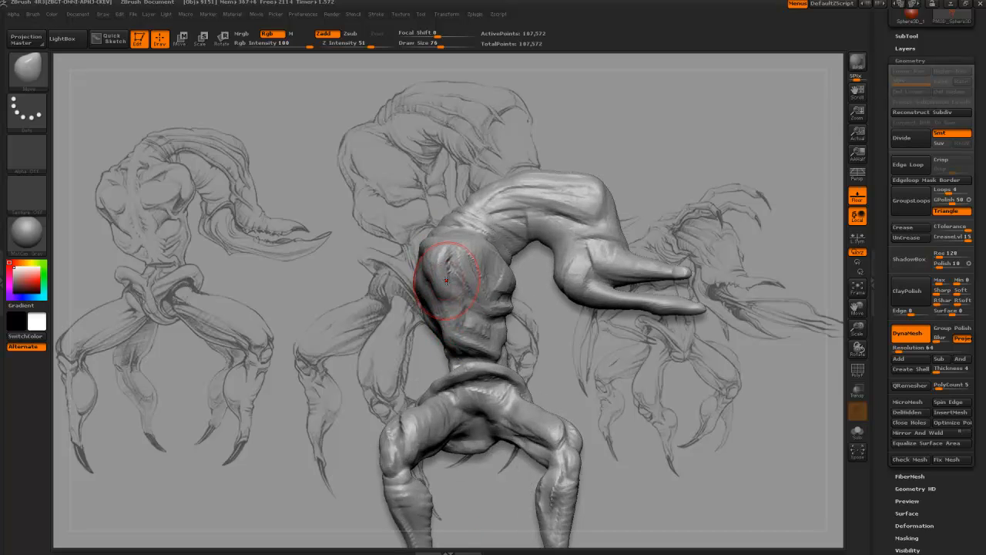
pyautogui.keyDown('shift'); pyautogui.moveTo(482, 271); pyautogui.dragTo(470, 264); pyautogui.keyUp('shift')
pyautogui.press('[')
pyautogui.moveTo(546, 292); pyautogui.dragTo(484, 280)
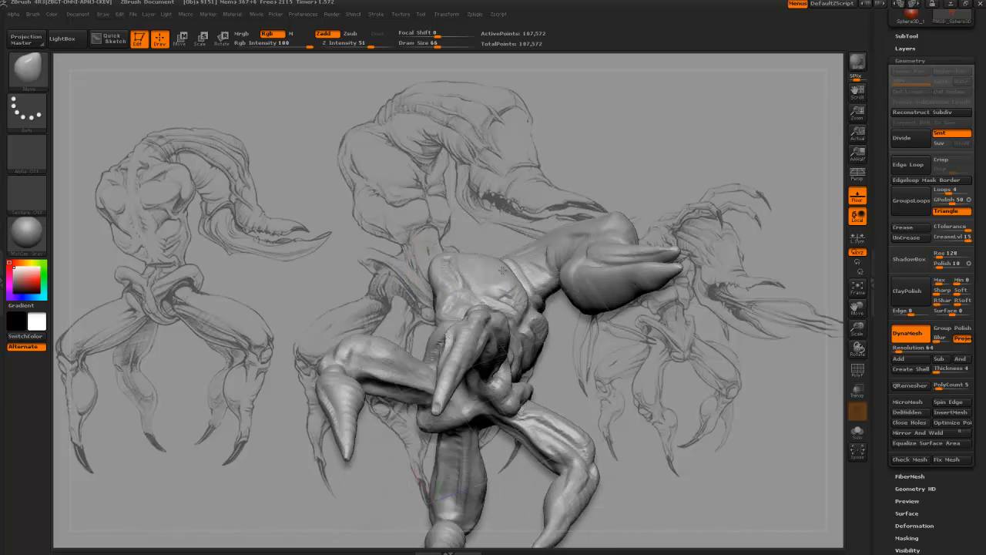
# Step: Adjust the outer contour of the back and neck base with the Move brush at draw sizes 56 to 106
pyautogui.moveTo(406, 188)
pyautogui.mouseDown()
pyautogui.moveTo(434, 268)
pyautogui.moveTo(422, 319)
pyautogui.mouseUp()
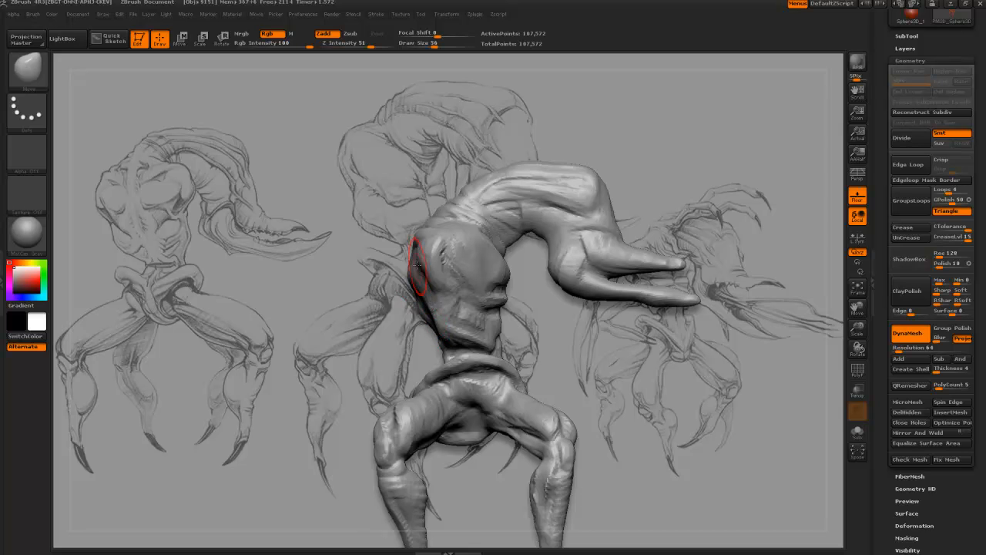
pyautogui.press(']')
pyautogui.press(']')
pyautogui.press(']')
pyautogui.keyDown('alt'); pyautogui.moveTo(456, 168); pyautogui.dragTo(423, 211); pyautogui.keyUp('alt')
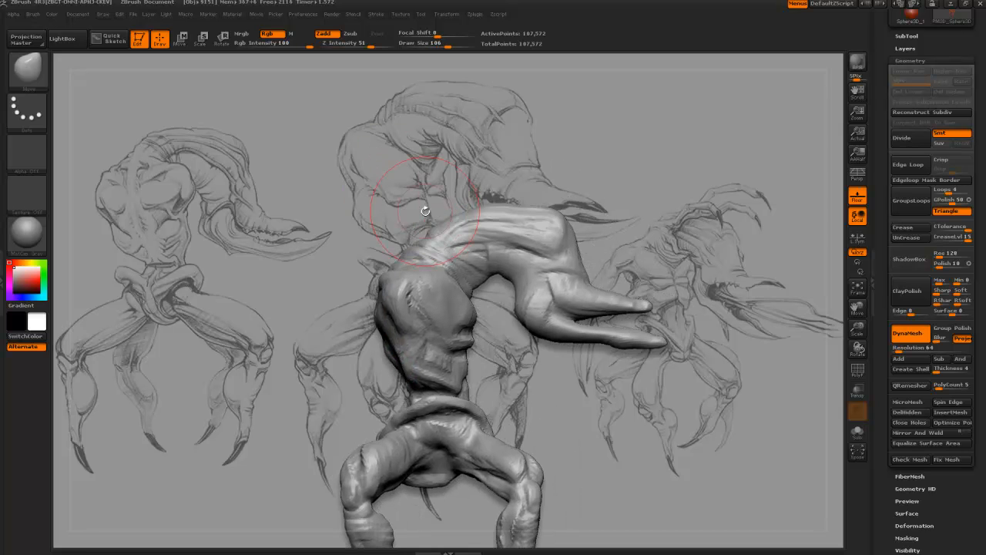
pyautogui.moveTo(535, 370)
pyautogui.keyDown('alt'); pyautogui.mouseDown()
pyautogui.moveTo(533, 308)
pyautogui.moveTo(537, 376)
pyautogui.mouseUp(); pyautogui.keyUp('alt')
# Step: Try adjusting the waist and pelvic ridge with the Move brush at draw size 56, and undo the last stroke
pyautogui.press('[')
pyautogui.keyDown('alt'); pyautogui.moveTo(571, 418); pyautogui.dragTo(556, 325); pyautogui.keyUp('alt')
pyautogui.press('[')
pyautogui.moveTo(406, 287)
pyautogui.keyDown('alt'); pyautogui.mouseDown()
pyautogui.moveTo(354, 362)
pyautogui.moveTo(427, 354)
pyautogui.moveTo(460, 333)
pyautogui.mouseUp(); pyautogui.keyUp('alt')
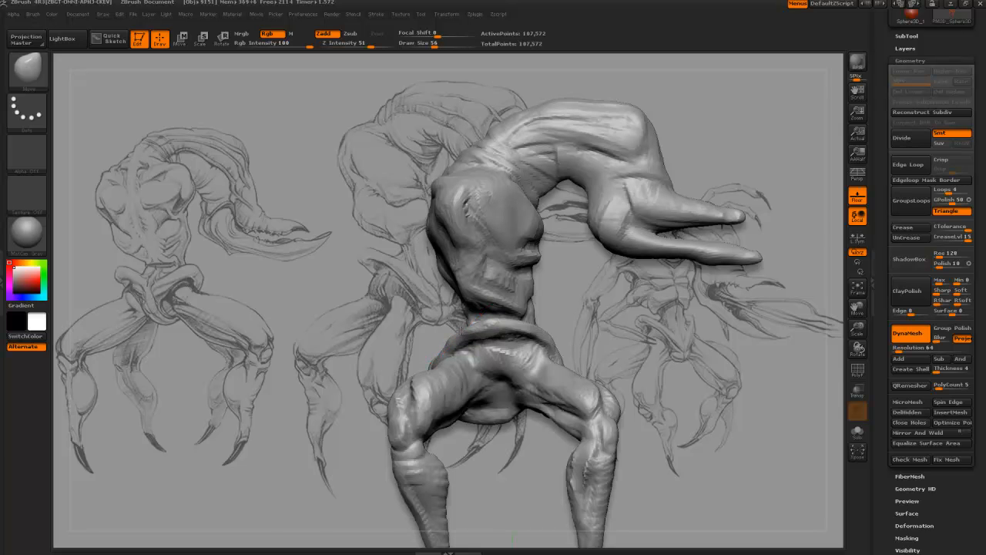
pyautogui.hotkey('ctrl', 'z')
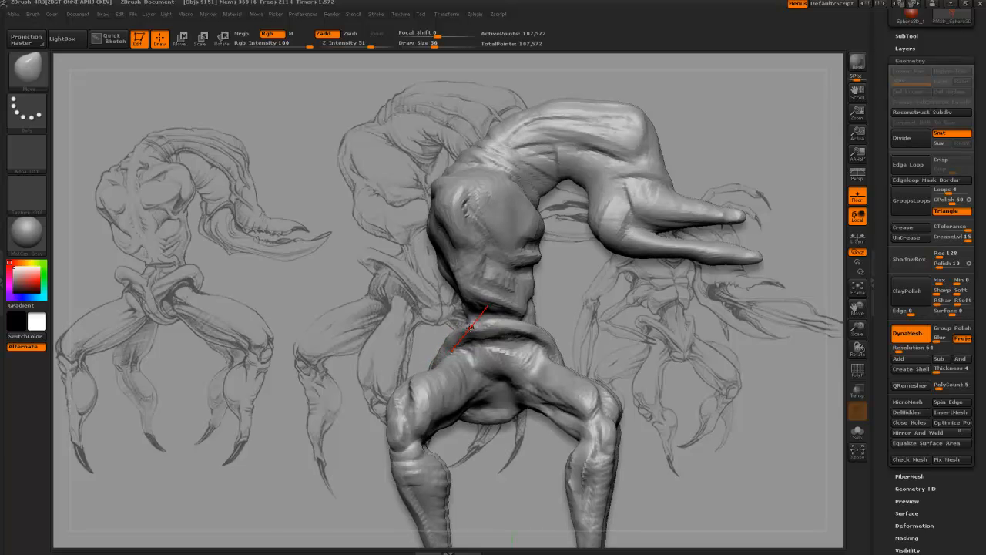
pyautogui.moveTo(297, 359); pyautogui.dragTo(381, 354)
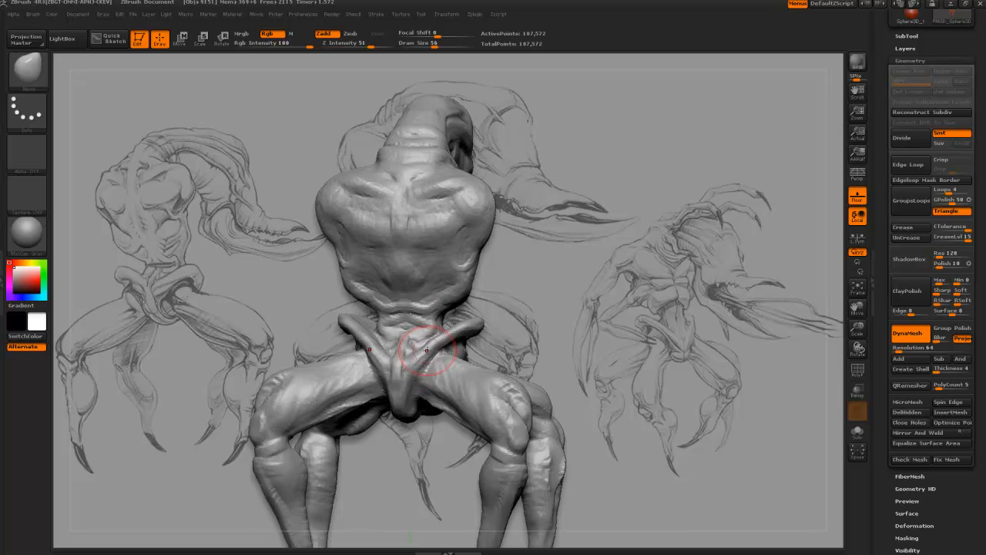
# Step: Build up the V-shaped pelvic ridges and lower back with Clay Buildup, reducing it from draw size 56 to 26
pyautogui.press('b')
pyautogui.press('c')
pyautogui.press('b')
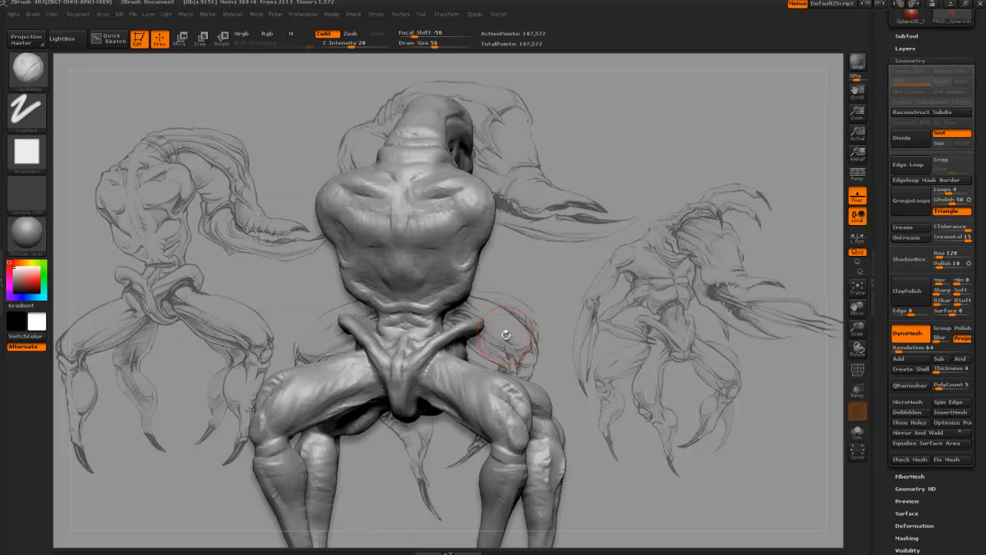
pyautogui.moveTo(506, 334)
pyautogui.mouseDown()
pyautogui.moveTo(515, 356)
pyautogui.moveTo(504, 336)
pyautogui.mouseUp()
pyautogui.moveTo(447, 346); pyautogui.dragTo(457, 318)
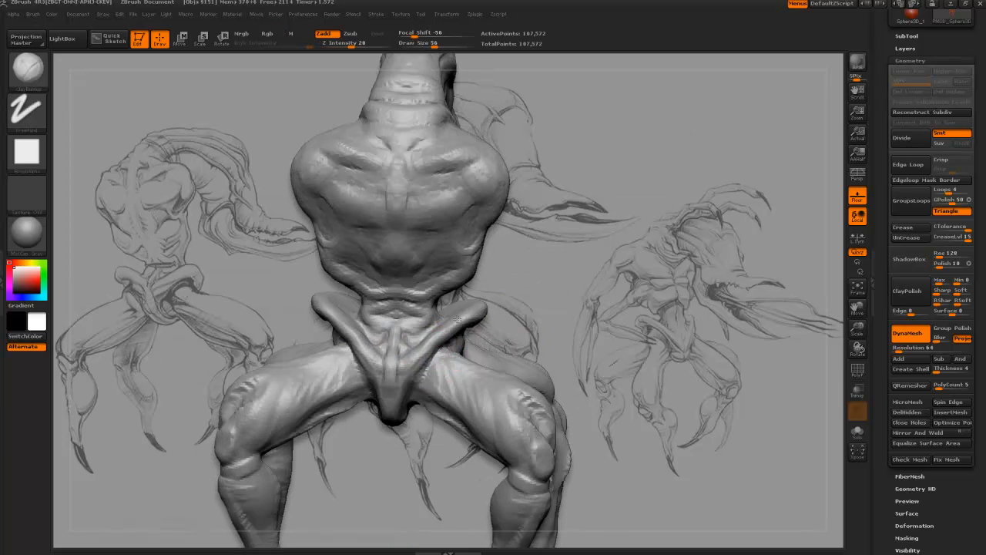
pyautogui.moveTo(513, 282)
pyautogui.mouseDown()
pyautogui.moveTo(432, 338)
pyautogui.moveTo(441, 318)
pyautogui.moveTo(420, 355)
pyautogui.moveTo(436, 327)
pyautogui.mouseUp()
pyautogui.moveTo(497, 311)
pyautogui.mouseDown()
pyautogui.moveTo(440, 341)
pyautogui.moveTo(497, 290)
pyautogui.mouseUp()
pyautogui.moveTo(513, 260); pyautogui.dragTo(475, 329)
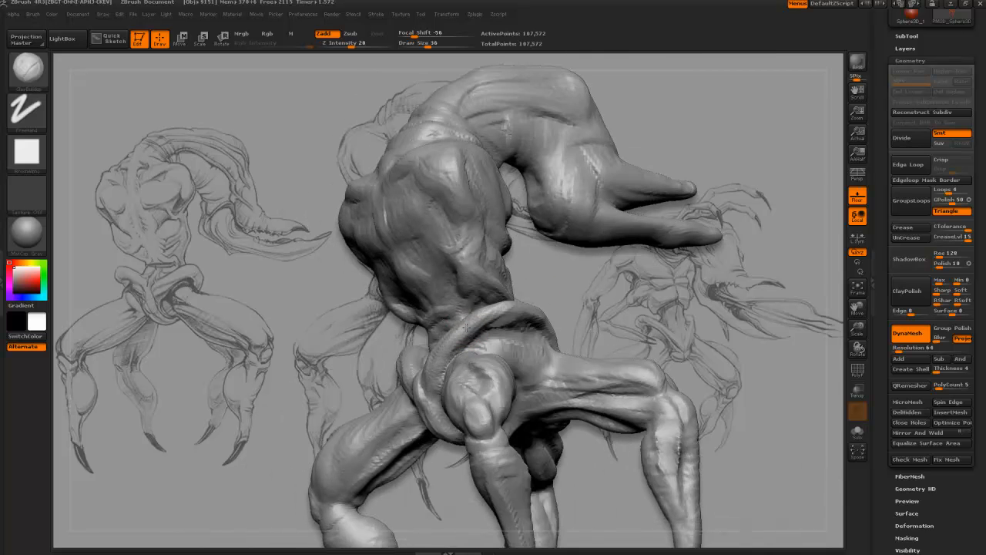
pyautogui.moveTo(342, 331); pyautogui.dragTo(452, 348)
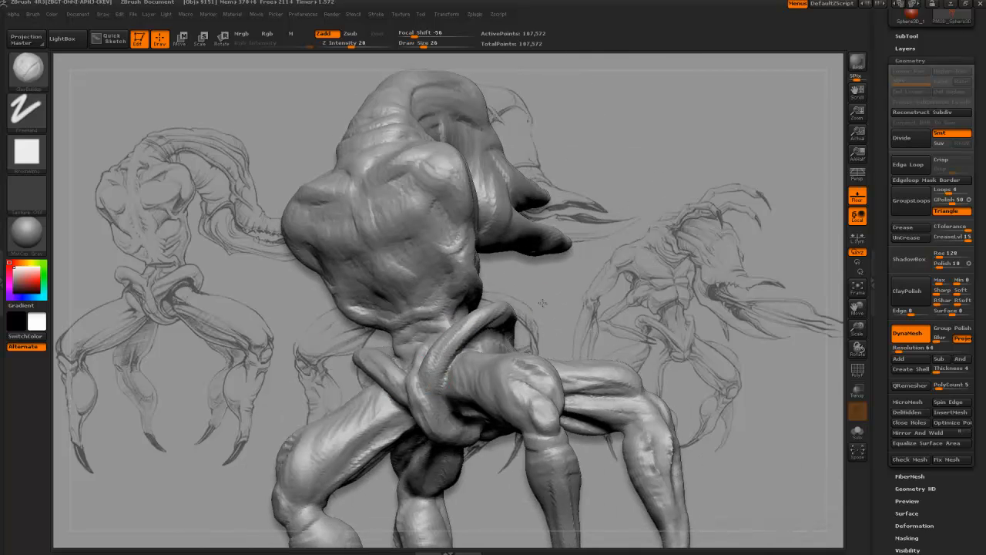
# Step: Sculpt the hip muscles between the curved pelvic ridge and the leg roots with Clay Buildup at draw sizes 26 to 36
pyautogui.moveTo(542, 303); pyautogui.dragTo(493, 320)
pyautogui.moveTo(414, 342)
pyautogui.mouseDown()
pyautogui.moveTo(510, 319)
pyautogui.moveTo(568, 331)
pyautogui.moveTo(583, 357)
pyautogui.mouseUp()
pyautogui.moveTo(464, 294)
pyautogui.mouseDown()
pyautogui.moveTo(539, 323)
pyautogui.moveTo(415, 356)
pyautogui.moveTo(480, 348)
pyautogui.mouseUp()
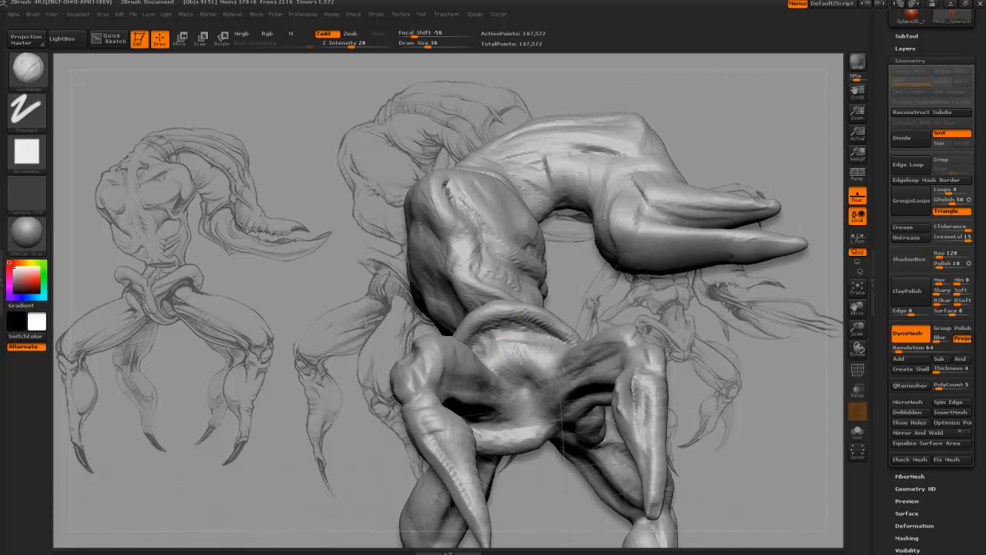
pyautogui.moveTo(386, 334)
pyautogui.mouseDown()
pyautogui.moveTo(532, 342)
pyautogui.moveTo(556, 357)
pyautogui.mouseUp()
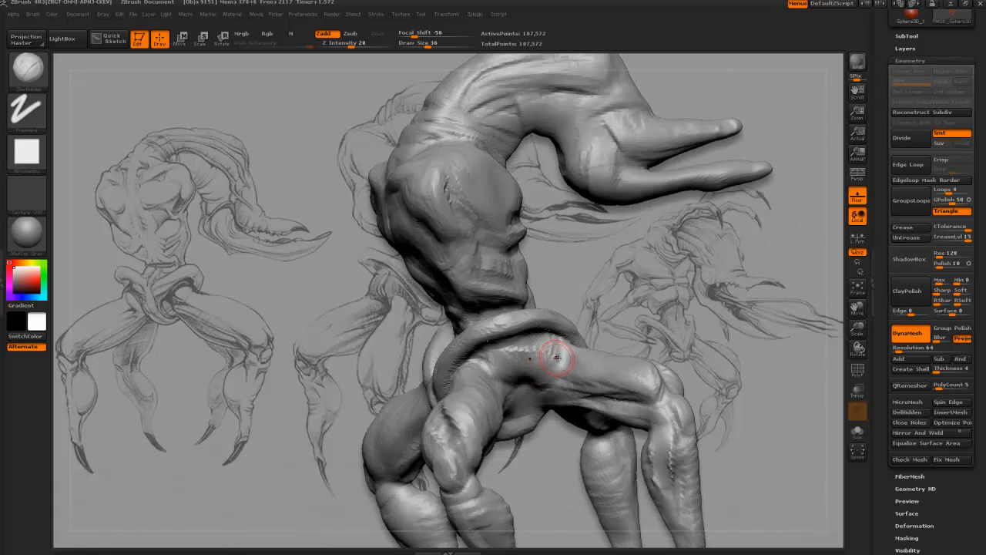
pyautogui.moveTo(411, 320); pyautogui.dragTo(504, 354)
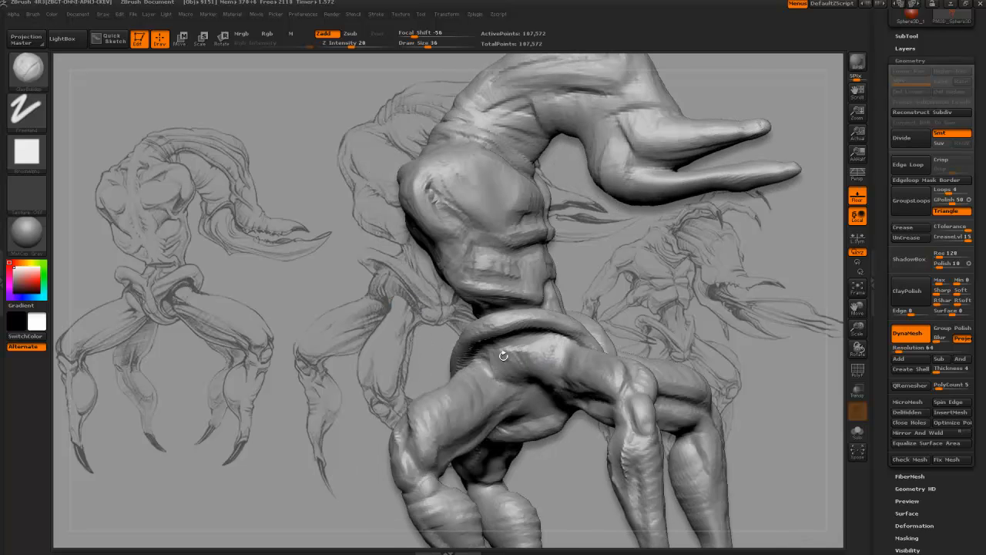
pyautogui.moveTo(431, 315); pyautogui.dragTo(560, 368)
pyautogui.press('[')
pyautogui.keyDown('alt'); pyautogui.moveTo(449, 313); pyautogui.dragTo(399, 304); pyautogui.keyUp('alt')
# Step: Add volume where the upper legs meet the pelvis with Clay Buildup at draw sizes 46 to 56
pyautogui.moveTo(491, 462)
pyautogui.mouseDown()
pyautogui.moveTo(534, 384)
pyautogui.moveTo(530, 347)
pyautogui.mouseUp()
pyautogui.press(']')
pyautogui.press(']')
pyautogui.press(']')
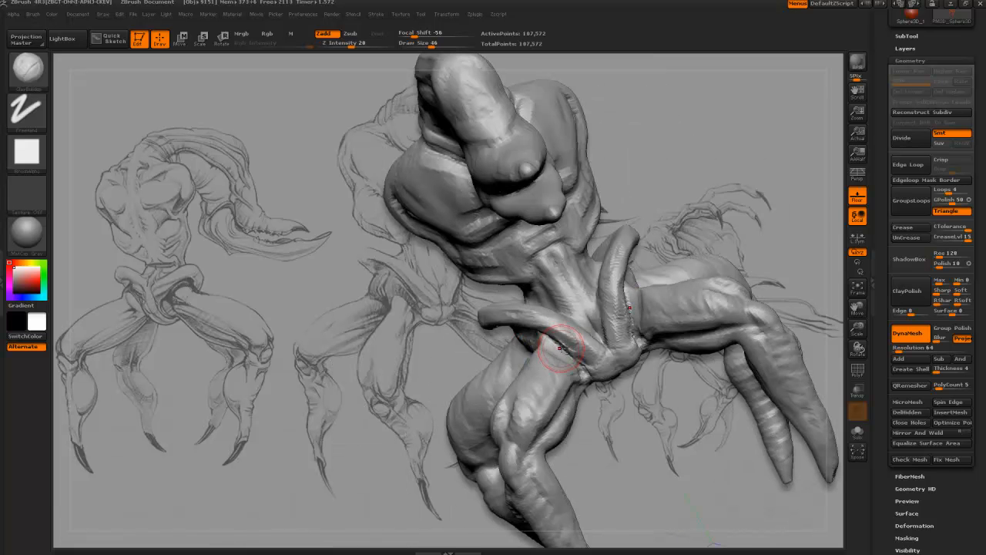
pyautogui.moveTo(456, 347)
pyautogui.mouseDown()
pyautogui.moveTo(585, 339)
pyautogui.moveTo(543, 337)
pyautogui.moveTo(556, 367)
pyautogui.mouseUp()
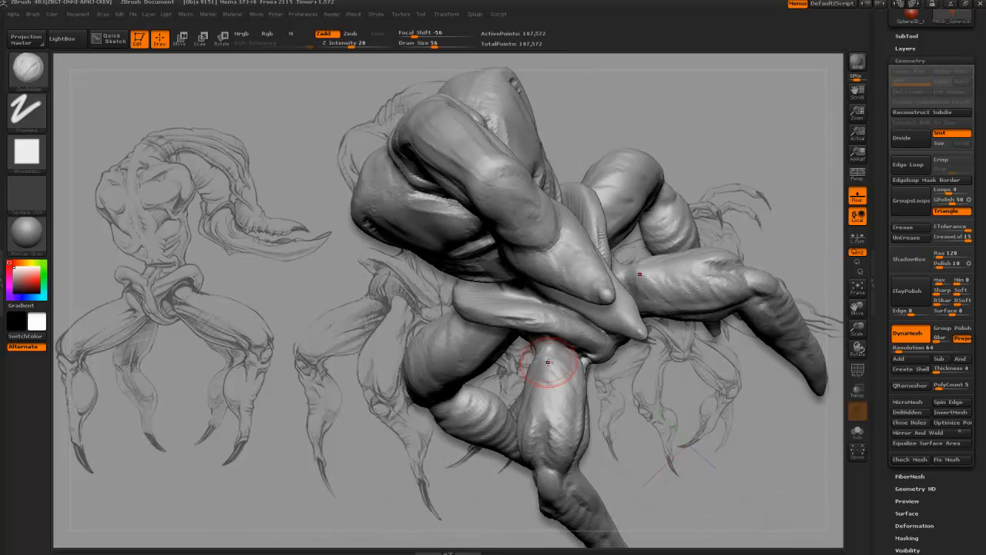
pyautogui.moveTo(621, 395); pyautogui.dragTo(510, 360)
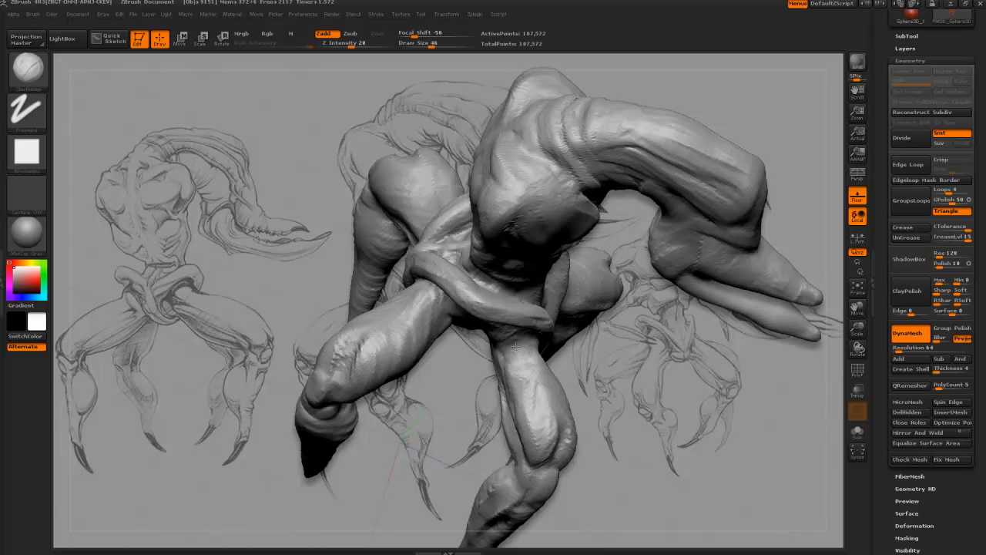
pyautogui.moveTo(570, 364); pyautogui.dragTo(525, 351)
pyautogui.moveTo(585, 391); pyautogui.dragTo(549, 368)
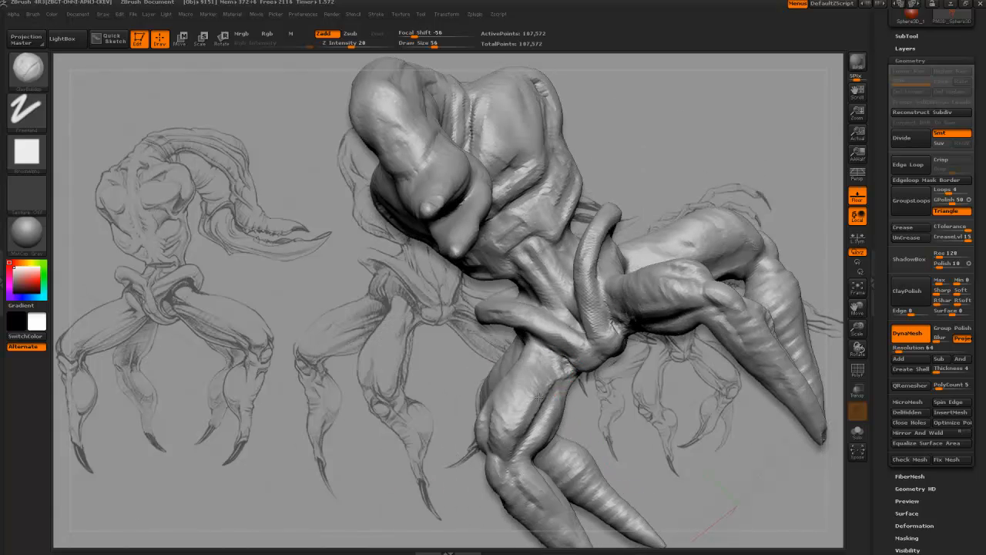
# Step: Refine the muscle strands and creases beneath the pelvic ridge with Clay Buildup at draw sizes 26 to 36
pyautogui.moveTo(431, 311); pyautogui.dragTo(518, 345)
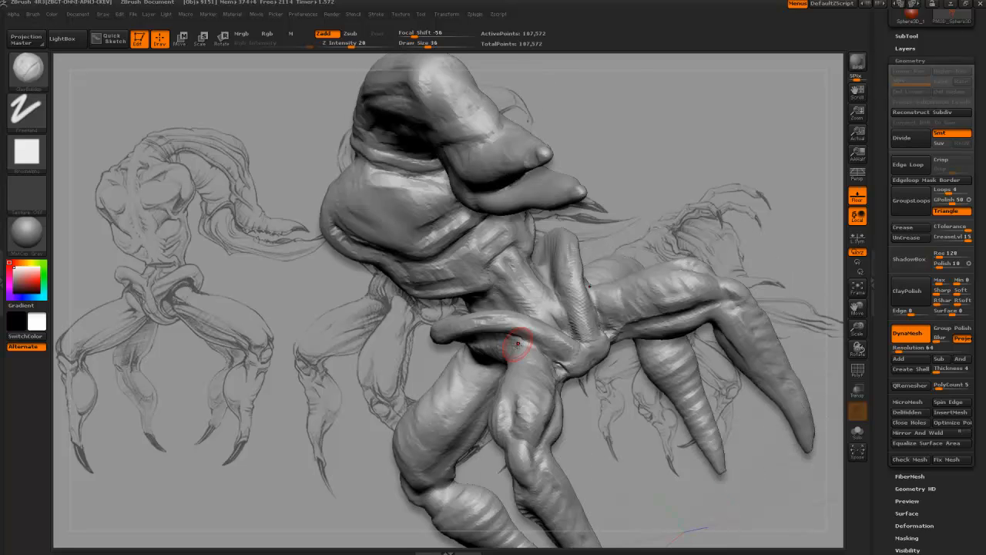
pyautogui.moveTo(431, 342); pyautogui.dragTo(510, 346)
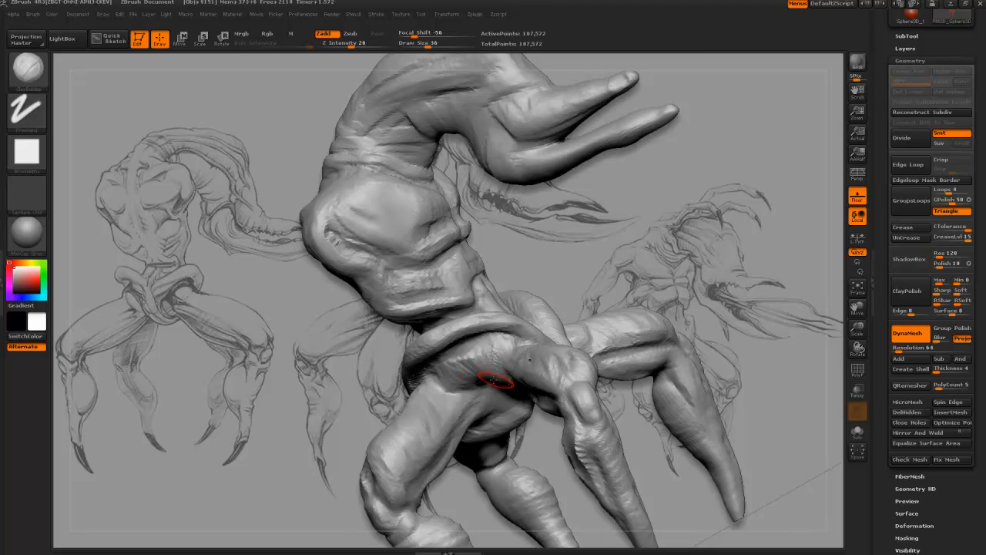
pyautogui.moveTo(376, 367)
pyautogui.mouseDown()
pyautogui.moveTo(415, 318)
pyautogui.moveTo(406, 242)
pyautogui.moveTo(576, 360)
pyautogui.mouseUp()
pyautogui.moveTo(484, 265); pyautogui.dragTo(568, 334)
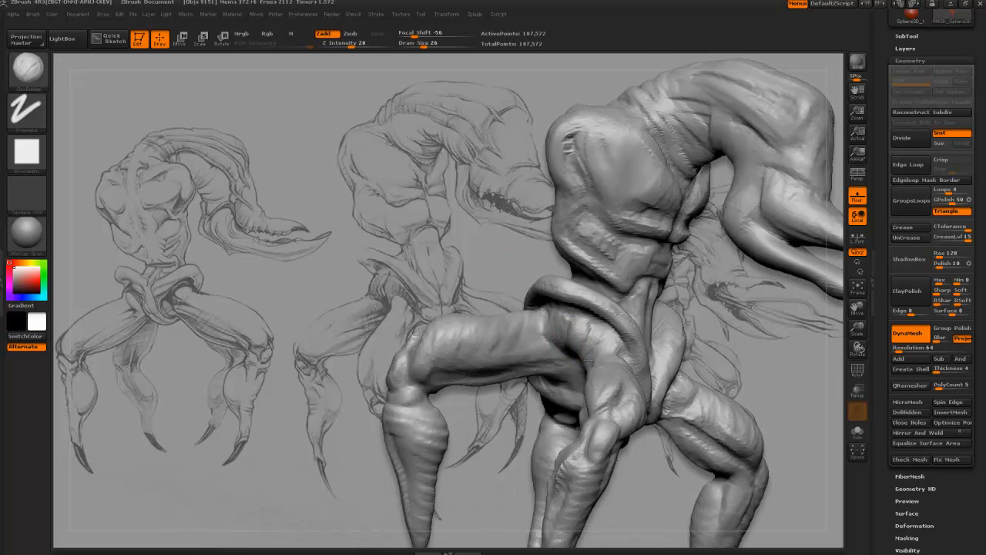
pyautogui.moveTo(493, 297); pyautogui.dragTo(566, 282)
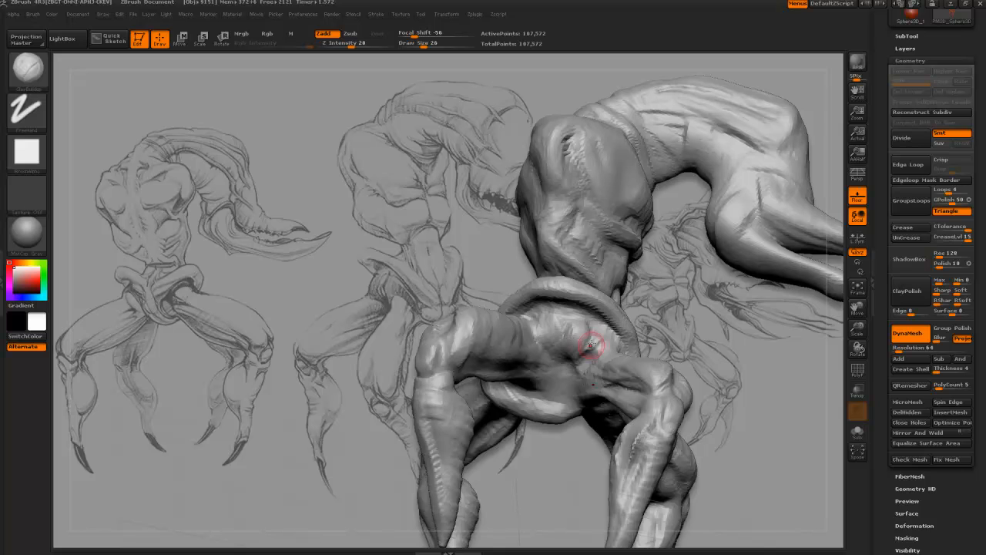
pyautogui.press(']')
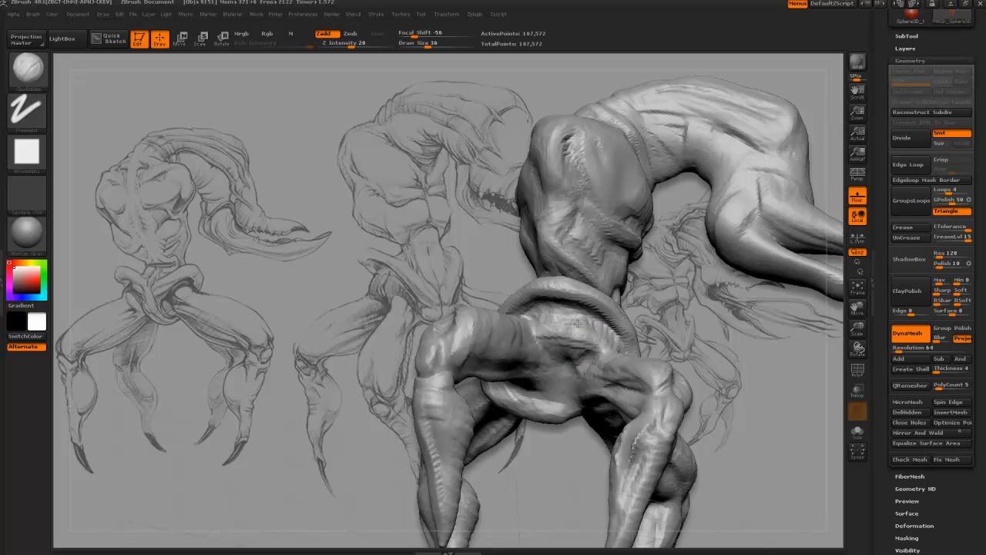
pyautogui.moveTo(501, 308); pyautogui.dragTo(544, 330)
# Step: Define the creases around the leg joints on the underside of the pelvis with Clay Buildup at draw sizes 26 to 46
pyautogui.moveTo(451, 278)
pyautogui.mouseDown()
pyautogui.moveTo(511, 335)
pyautogui.moveTo(510, 346)
pyautogui.moveTo(481, 341)
pyautogui.moveTo(484, 385)
pyautogui.moveTo(505, 339)
pyautogui.moveTo(493, 362)
pyautogui.moveTo(483, 344)
pyautogui.mouseUp()
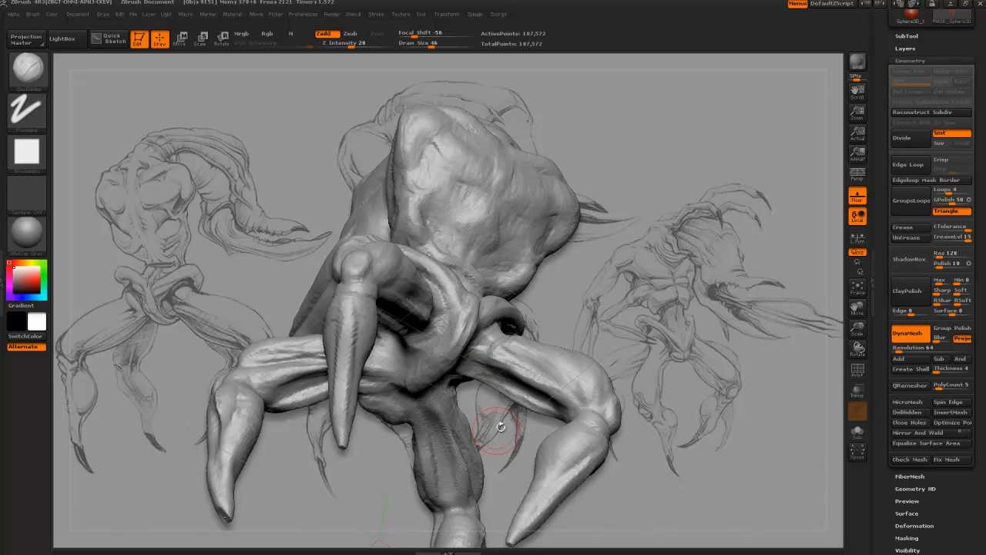
pyautogui.moveTo(500, 426); pyautogui.dragTo(467, 370)
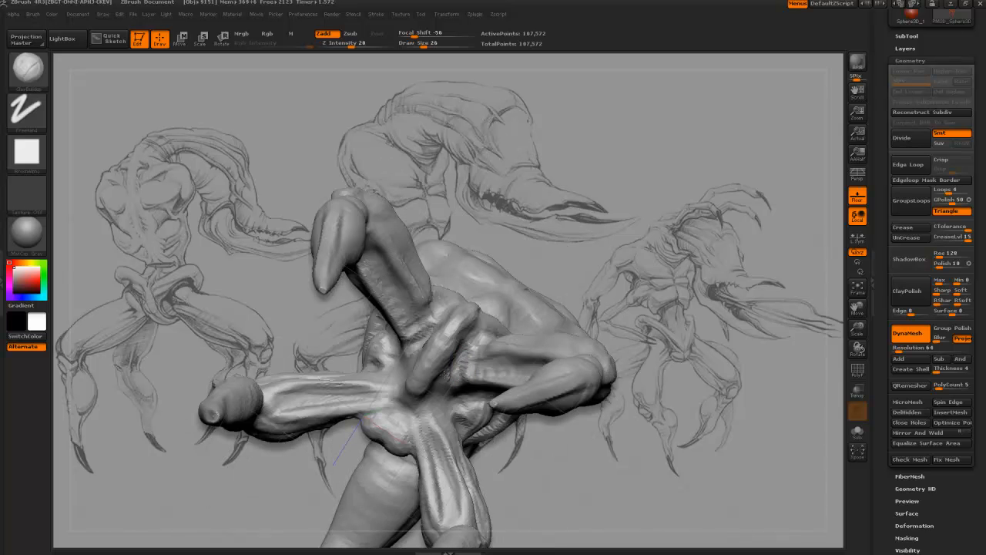
pyautogui.moveTo(504, 237); pyautogui.dragTo(378, 341)
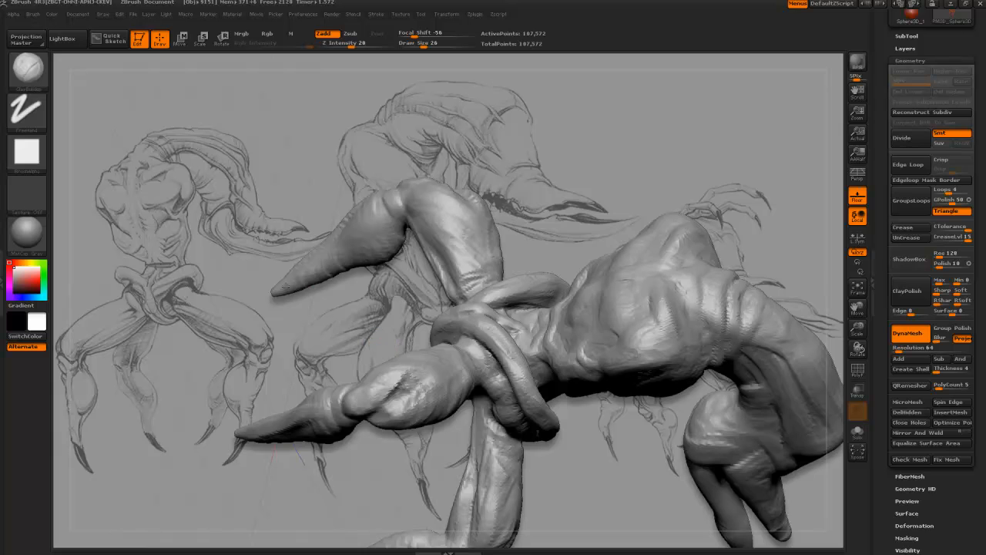
pyautogui.moveTo(323, 292)
pyautogui.mouseDown()
pyautogui.moveTo(356, 356)
pyautogui.moveTo(366, 323)
pyautogui.moveTo(398, 405)
pyautogui.moveTo(422, 341)
pyautogui.moveTo(433, 356)
pyautogui.mouseUp()
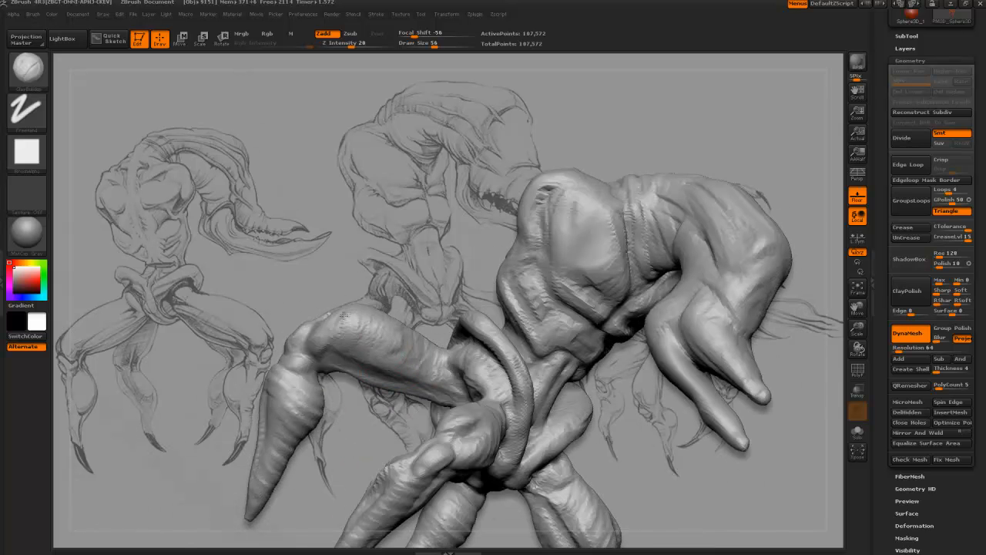
# Step: Build up the upper side leg and its connection to the hip with Clay Buildup at draw sizes 46 to 56
pyautogui.moveTo(317, 279); pyautogui.dragTo(296, 308)
pyautogui.press('[')
pyautogui.moveTo(422, 296)
pyautogui.mouseDown()
pyautogui.moveTo(436, 334)
pyautogui.moveTo(436, 322)
pyautogui.mouseUp()
pyautogui.press(']')
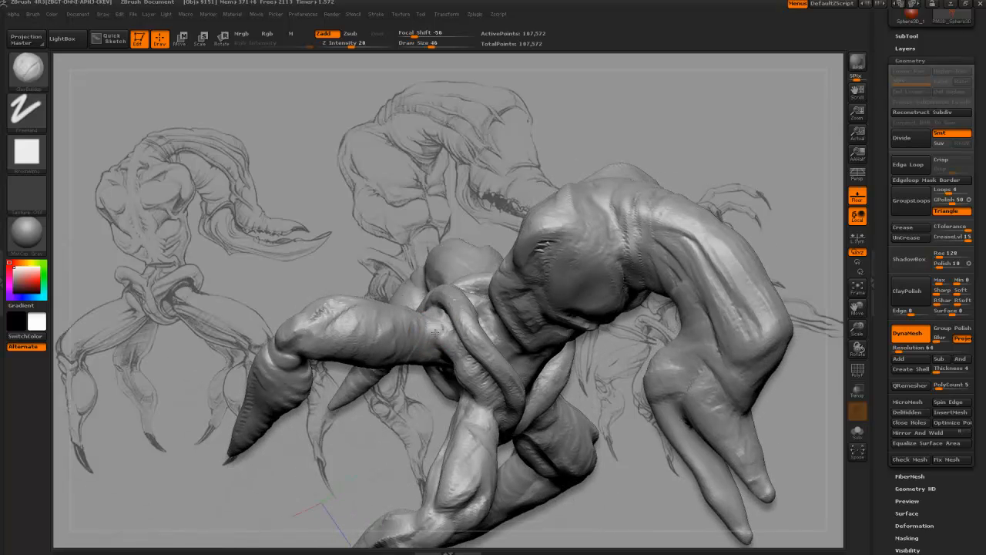
pyautogui.moveTo(427, 387); pyautogui.dragTo(435, 333)
pyautogui.moveTo(408, 272); pyautogui.dragTo(420, 323)
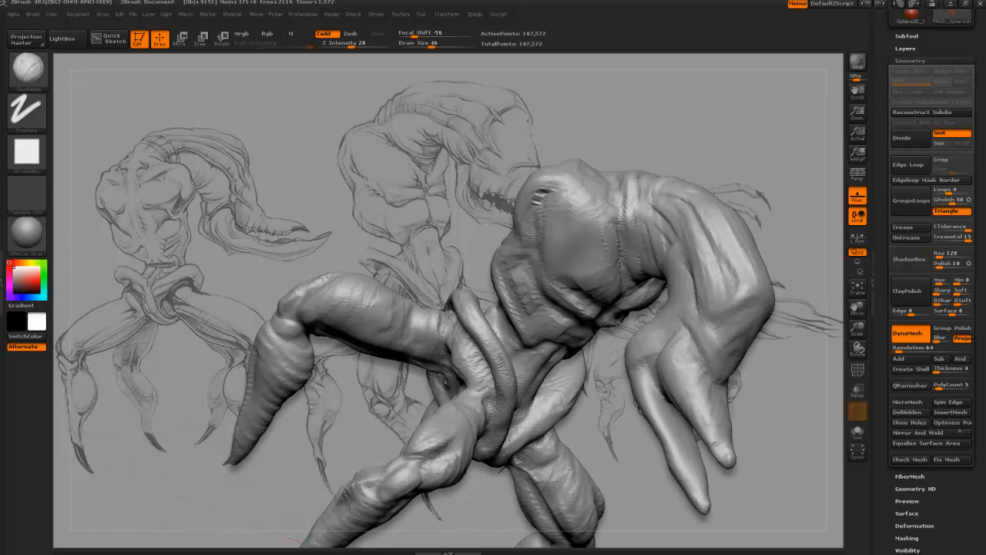
pyautogui.moveTo(401, 389)
pyautogui.mouseDown()
pyautogui.moveTo(420, 335)
pyautogui.moveTo(426, 351)
pyautogui.moveTo(410, 363)
pyautogui.mouseUp()
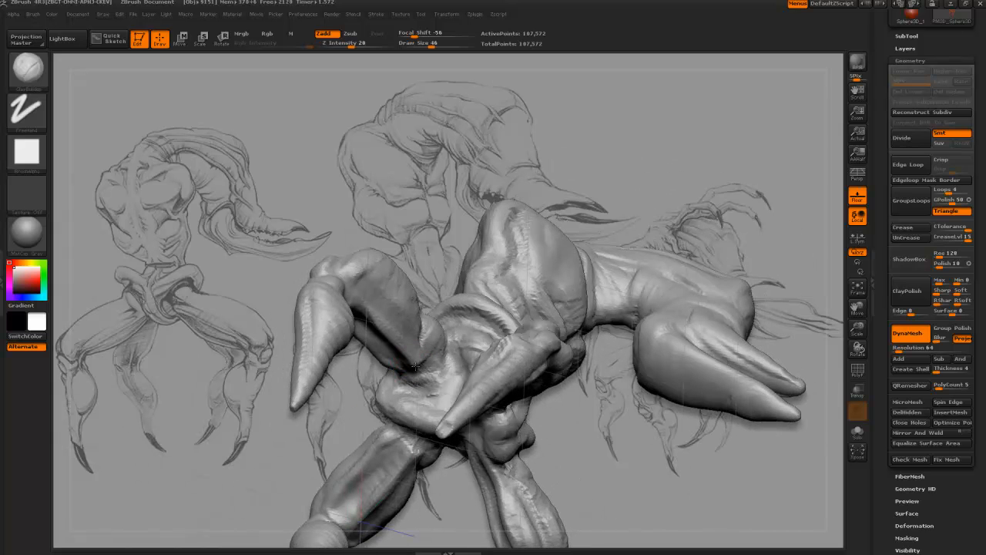
# Step: Sculpt the thigh muscles and the leg roots outside the pelvic ridge with Clay Buildup at draw size 46
pyautogui.moveTo(325, 413)
pyautogui.mouseDown()
pyautogui.moveTo(420, 339)
pyautogui.moveTo(382, 360)
pyautogui.moveTo(349, 347)
pyautogui.mouseUp()
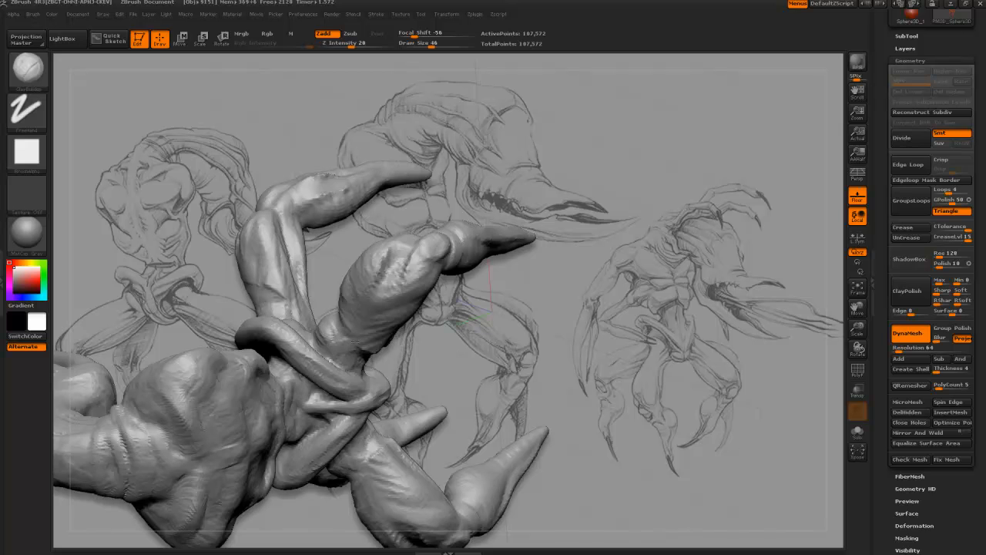
pyautogui.moveTo(399, 380); pyautogui.dragTo(408, 431)
pyautogui.moveTo(358, 348)
pyautogui.mouseDown()
pyautogui.moveTo(379, 326)
pyautogui.moveTo(382, 300)
pyautogui.mouseUp()
pyautogui.moveTo(334, 277); pyautogui.dragTo(332, 307)
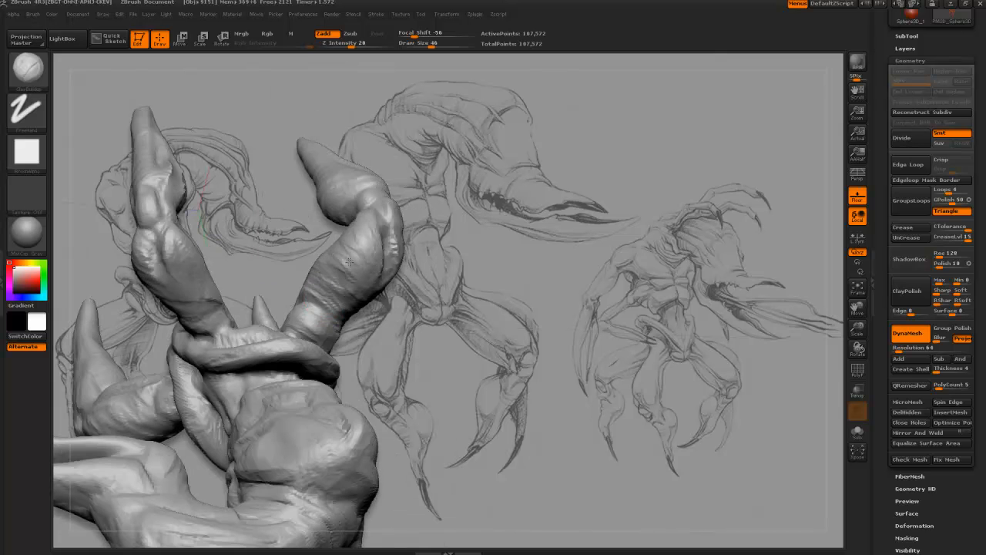
# Step: Reshape the upper leg root where it meets the pelvic ridge with the Move brush at draw size 76
pyautogui.moveTo(356, 262)
pyautogui.mouseDown()
pyautogui.moveTo(405, 321)
pyautogui.moveTo(277, 254)
pyautogui.moveTo(318, 277)
pyautogui.moveTo(319, 231)
pyautogui.mouseUp()
pyautogui.moveTo(253, 215)
pyautogui.mouseDown()
pyautogui.moveTo(394, 304)
pyautogui.moveTo(444, 366)
pyautogui.moveTo(442, 356)
pyautogui.mouseUp()
pyautogui.press('b')
pyautogui.press('m')
pyautogui.press('v')
pyautogui.moveTo(324, 333)
pyautogui.mouseDown()
pyautogui.moveTo(297, 343)
pyautogui.moveTo(318, 336)
pyautogui.moveTo(371, 352)
pyautogui.moveTo(305, 366)
pyautogui.moveTo(318, 339)
pyautogui.moveTo(359, 352)
pyautogui.mouseUp()
pyautogui.press(']')
pyautogui.press(']')
pyautogui.press(']')
pyautogui.press('[')
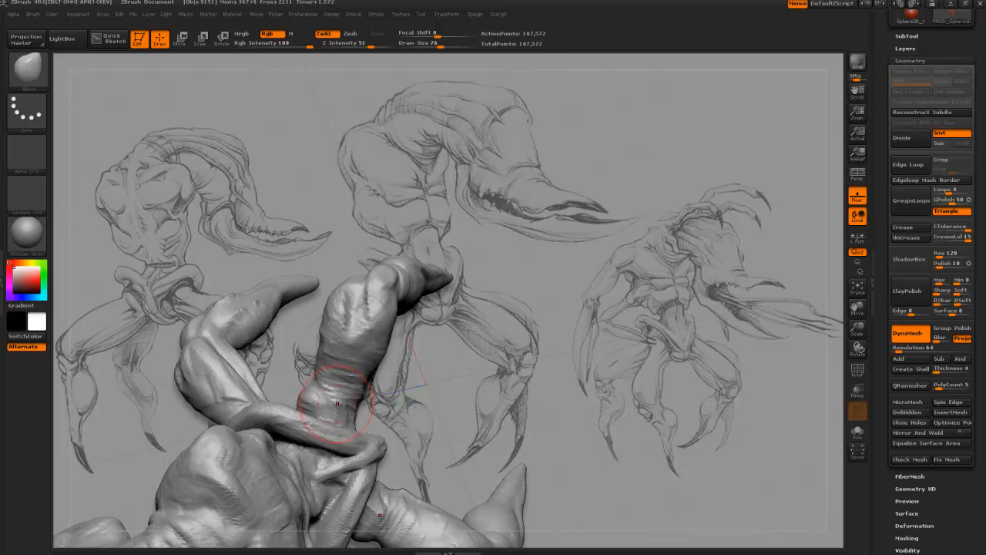
# Step: Build up the leg root beside the pelvic ridge with Clay Buildup at draw sizes 66 and 46
pyautogui.press('b')
pyautogui.press('c')
pyautogui.press('b')
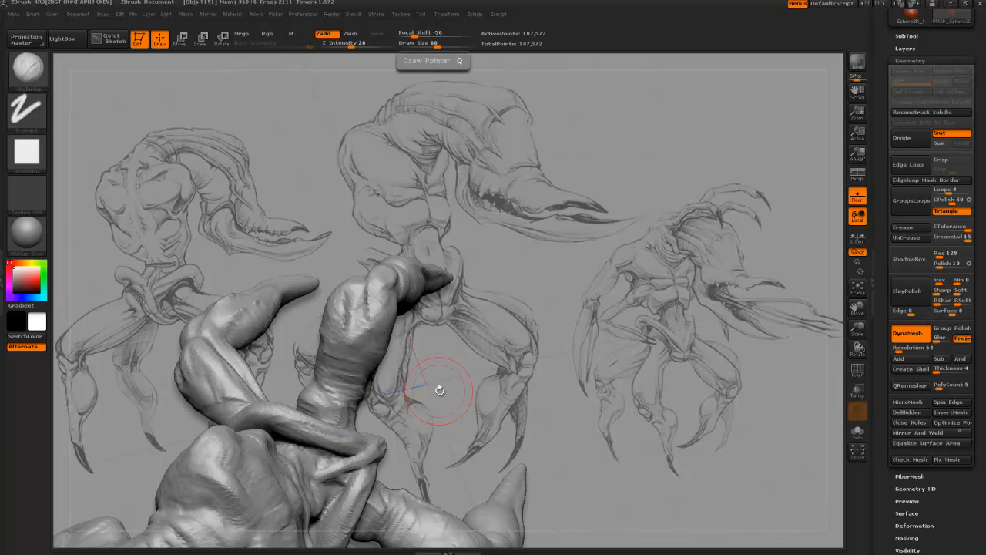
pyautogui.moveTo(440, 387); pyautogui.dragTo(373, 408)
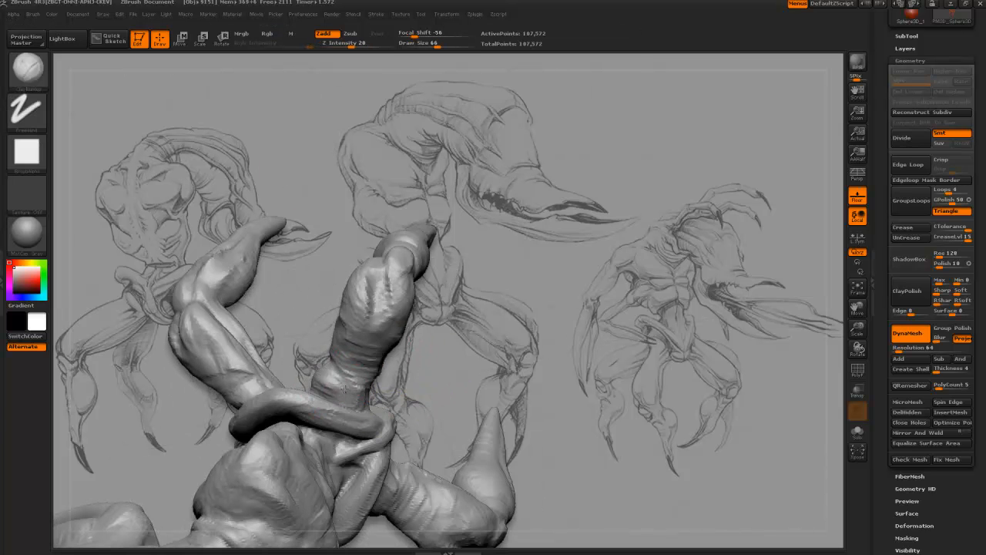
pyautogui.moveTo(305, 362)
pyautogui.mouseDown()
pyautogui.moveTo(290, 326)
pyautogui.moveTo(406, 352)
pyautogui.mouseUp()
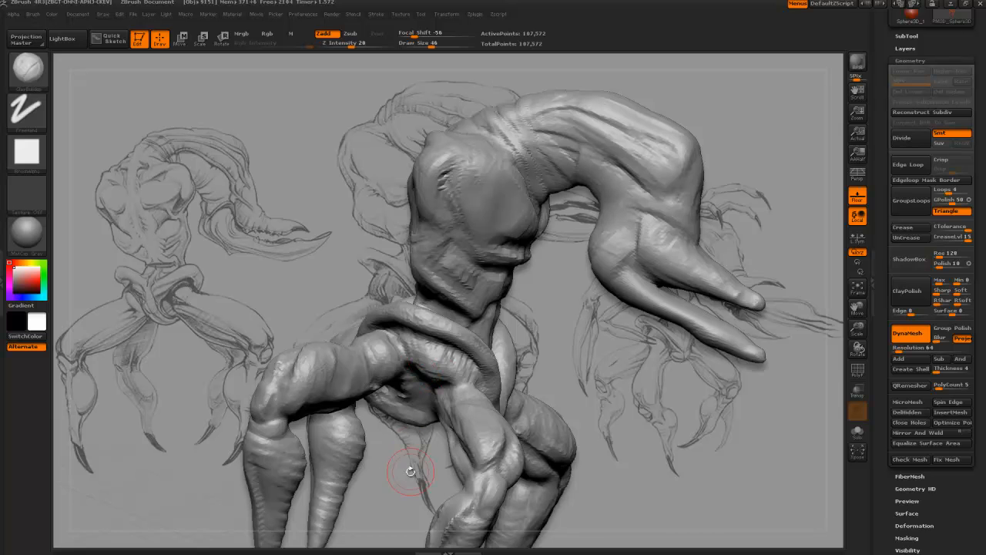
# Step: Define the creases between the pointed pelvic ridge and the adjoining leg roots with Clay Buildup at draw sizes 16 to 26
pyautogui.moveTo(407, 469)
pyautogui.keyDown('alt'); pyautogui.mouseDown()
pyautogui.moveTo(502, 491)
pyautogui.moveTo(448, 476)
pyautogui.moveTo(438, 457)
pyautogui.moveTo(483, 468)
pyautogui.moveTo(376, 363)
pyautogui.mouseUp(); pyautogui.keyUp('alt')
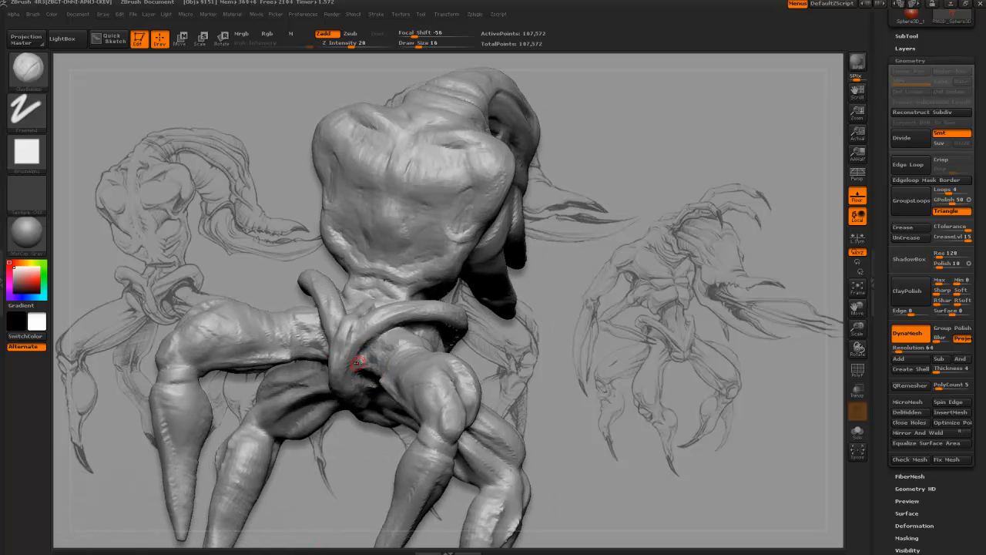
pyautogui.moveTo(375, 362)
pyautogui.mouseDown()
pyautogui.moveTo(383, 335)
pyautogui.moveTo(368, 343)
pyautogui.moveTo(371, 331)
pyautogui.moveTo(384, 320)
pyautogui.mouseUp()
pyautogui.moveTo(355, 430); pyautogui.dragTo(363, 377)
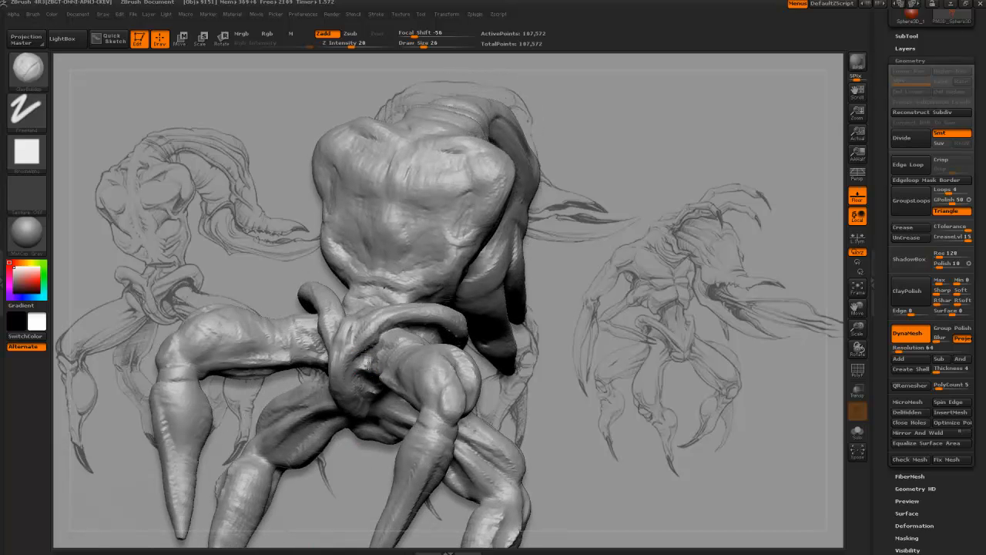
pyautogui.moveTo(351, 482); pyautogui.dragTo(362, 365)
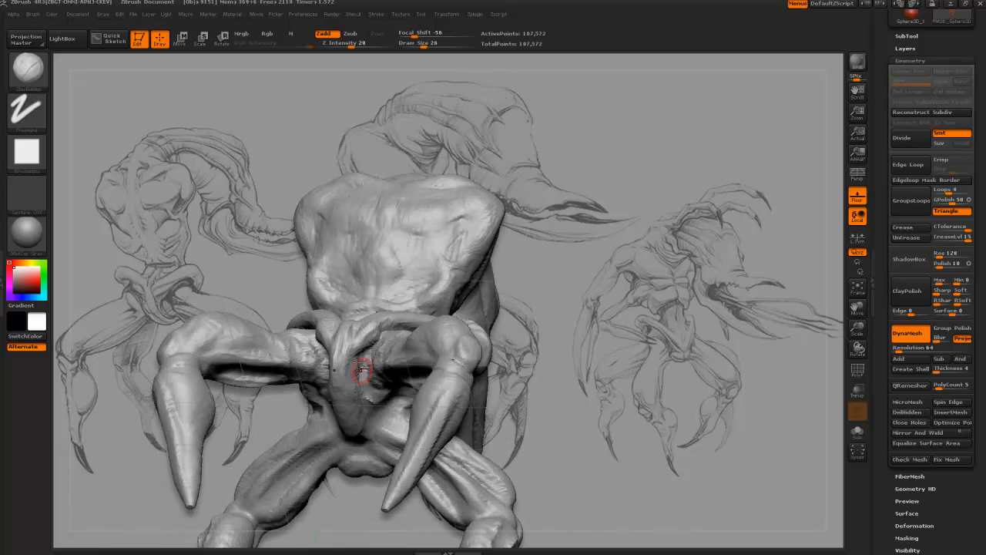
pyautogui.moveTo(277, 287)
pyautogui.mouseDown()
pyautogui.moveTo(304, 264)
pyautogui.moveTo(369, 375)
pyautogui.mouseUp()
pyautogui.moveTo(317, 305); pyautogui.dragTo(355, 362)
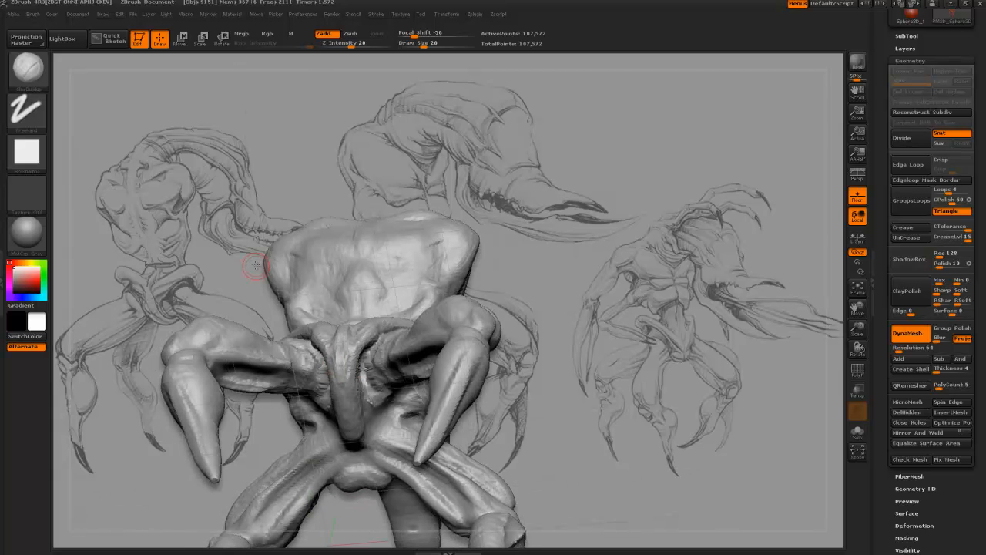
# Step: Sculpt the muscle connections converging on the underside of the pelvis with Clay Buildup at draw sizes 26 to 36
pyautogui.moveTo(255, 265)
pyautogui.mouseDown()
pyautogui.moveTo(368, 480)
pyautogui.moveTo(351, 396)
pyautogui.mouseUp()
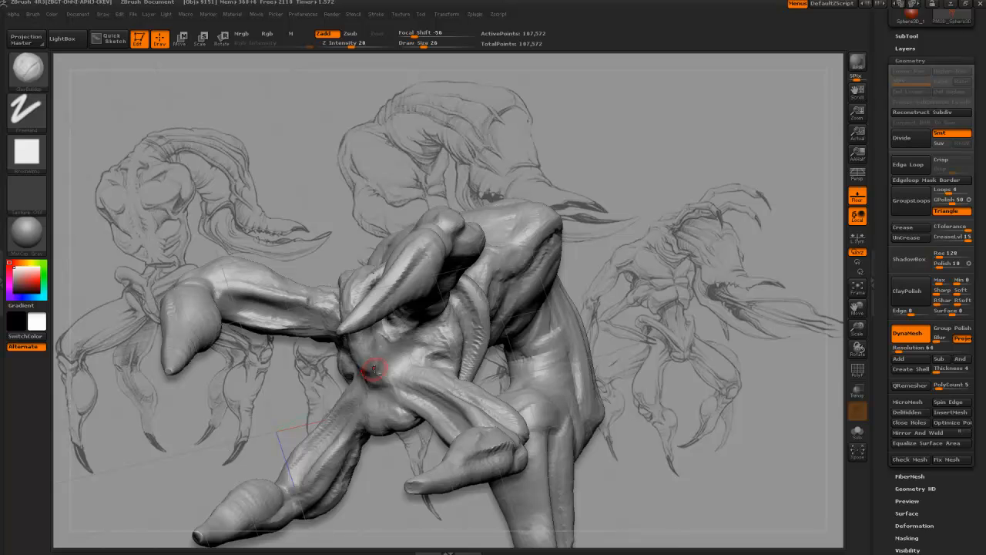
pyautogui.moveTo(354, 361); pyautogui.dragTo(350, 359)
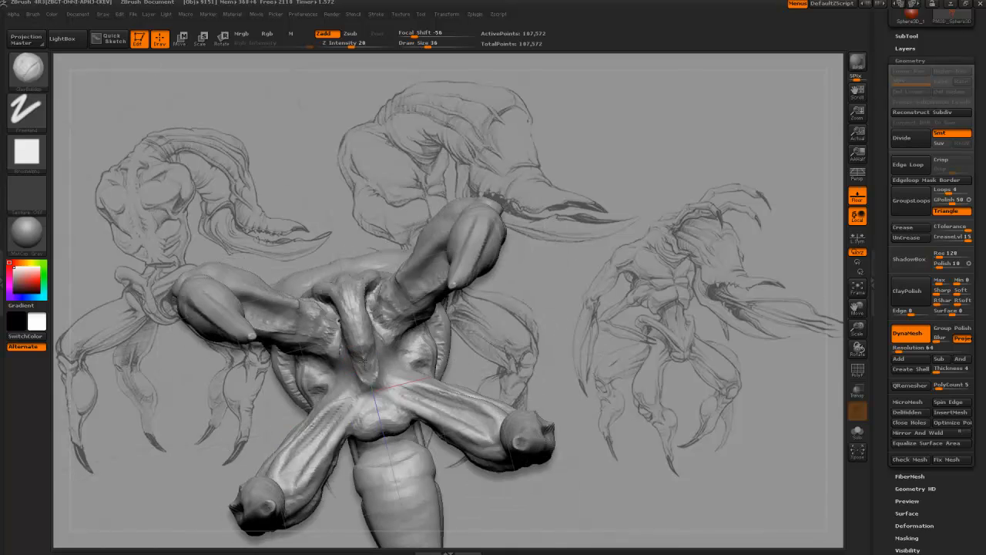
pyautogui.moveTo(325, 275); pyautogui.dragTo(359, 354)
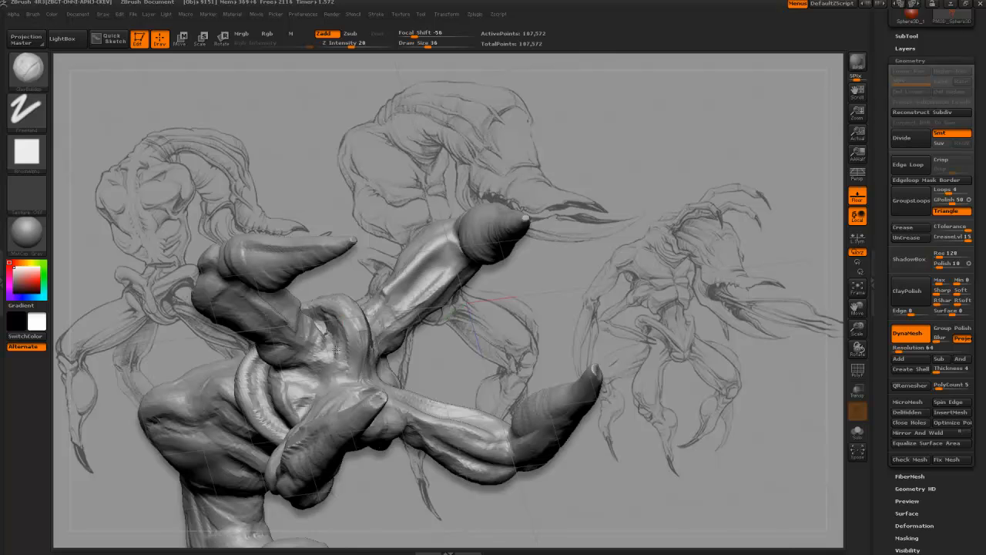
pyautogui.moveTo(392, 367)
pyautogui.mouseDown()
pyautogui.moveTo(432, 379)
pyautogui.moveTo(363, 402)
pyautogui.mouseUp()
pyautogui.press('[')
pyautogui.press('[')
pyautogui.press('[')
pyautogui.moveTo(416, 475)
pyautogui.mouseDown()
pyautogui.moveTo(399, 393)
pyautogui.moveTo(364, 412)
pyautogui.mouseUp()
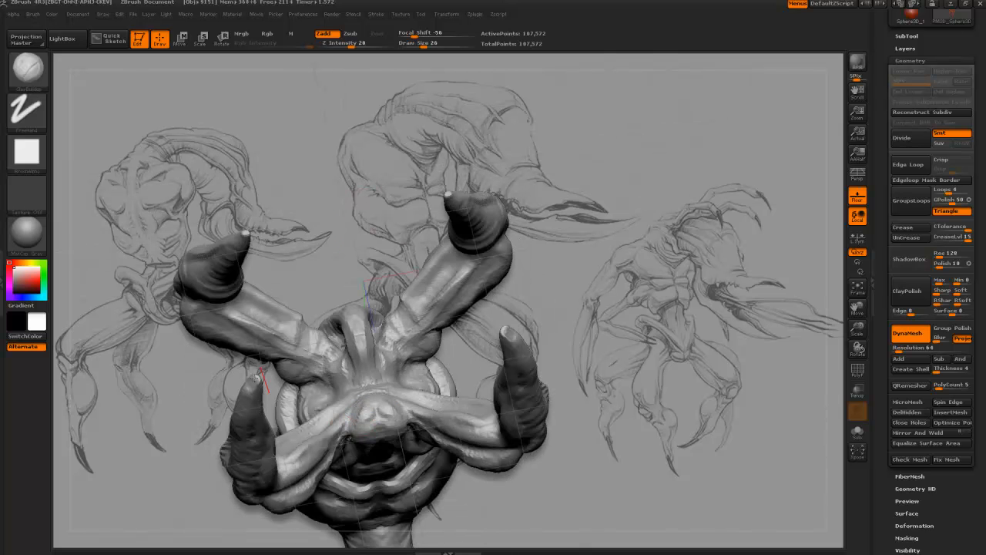
pyautogui.moveTo(187, 383); pyautogui.dragTo(343, 415)
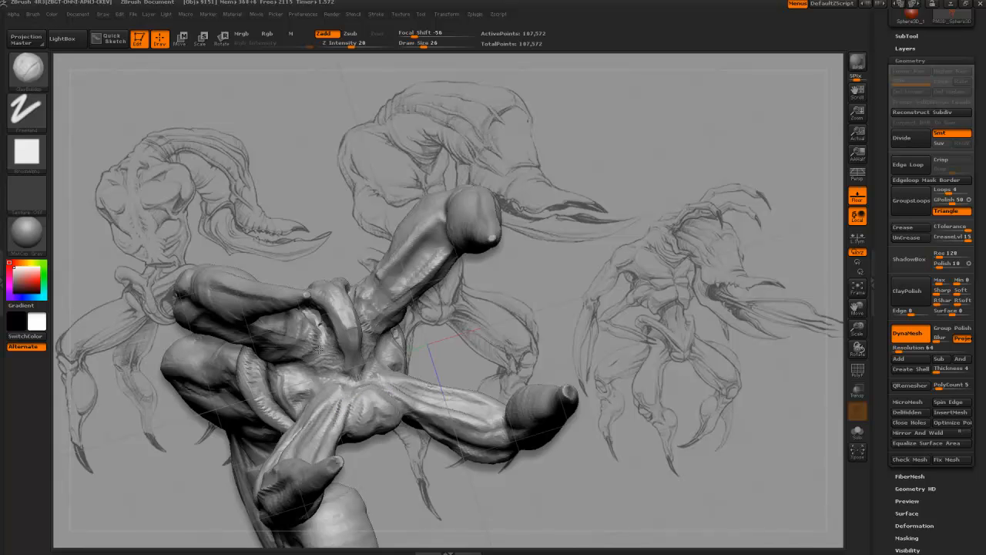
# Step: Fill and shape the hollow between the side legs and the pelvic ridge with Clay Buildup at draw sizes 36 to 46
pyautogui.moveTo(121, 303); pyautogui.dragTo(306, 335)
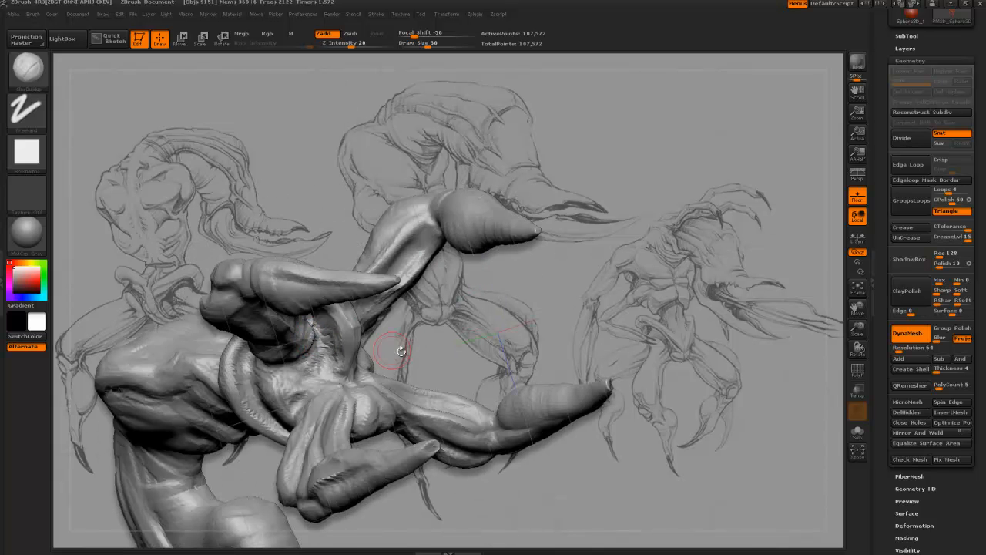
pyautogui.moveTo(401, 351)
pyautogui.mouseDown()
pyautogui.moveTo(154, 220)
pyautogui.moveTo(322, 334)
pyautogui.mouseUp()
pyautogui.moveTo(205, 232); pyautogui.dragTo(287, 304)
pyautogui.moveTo(398, 317)
pyautogui.mouseDown()
pyautogui.moveTo(313, 330)
pyautogui.moveTo(360, 323)
pyautogui.moveTo(340, 329)
pyautogui.mouseUp()
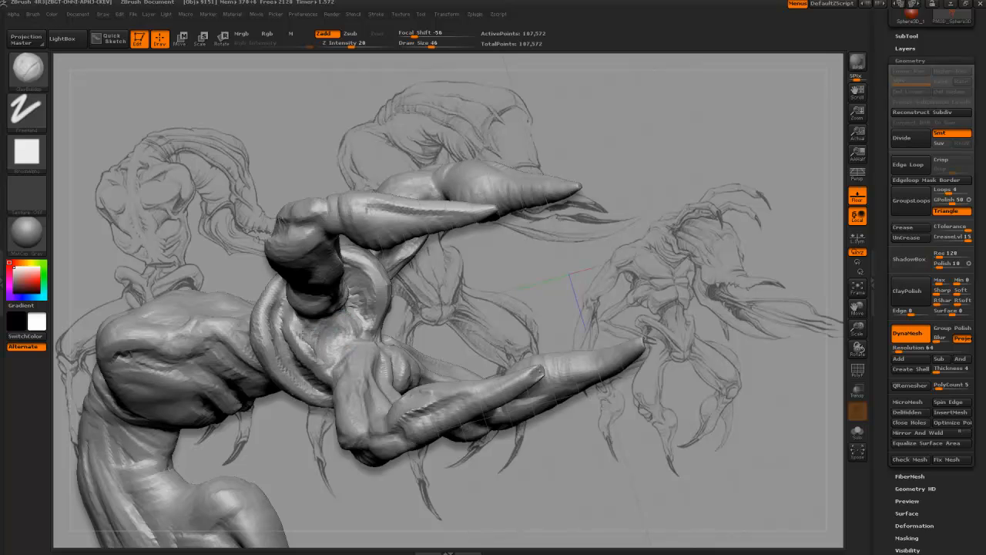
pyautogui.moveTo(311, 348); pyautogui.dragTo(325, 359)
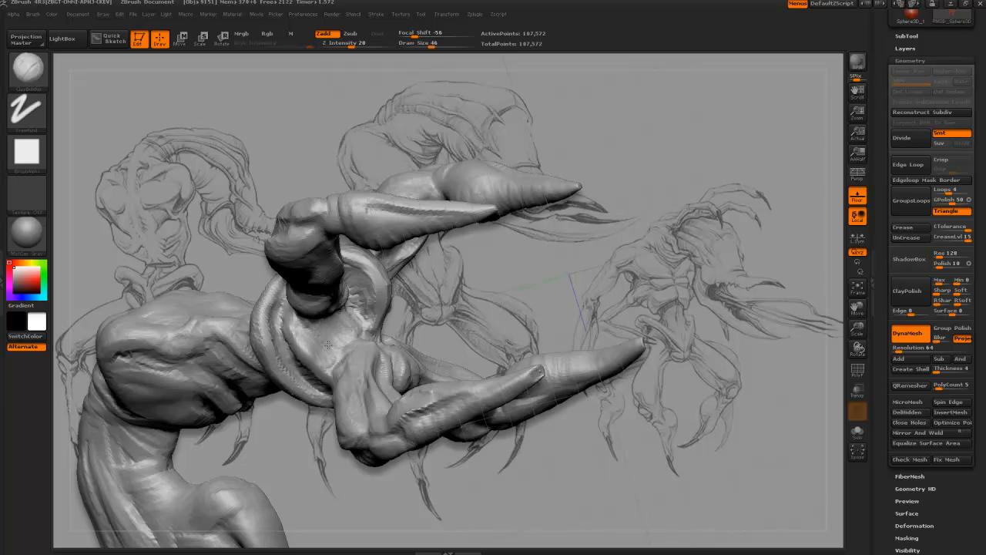
pyautogui.moveTo(246, 275); pyautogui.dragTo(290, 266)
pyautogui.moveTo(288, 310); pyautogui.dragTo(285, 340)
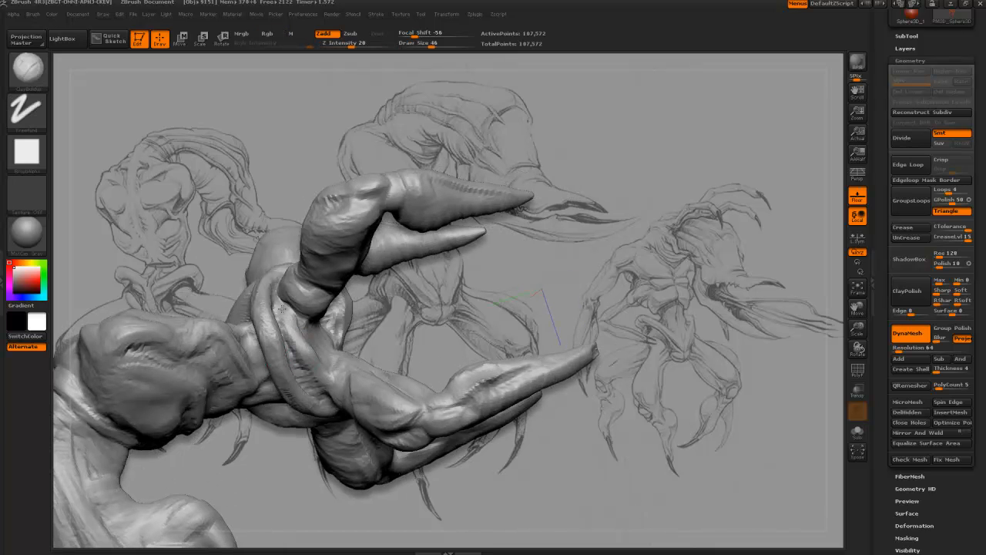
pyautogui.moveTo(230, 235); pyautogui.dragTo(282, 285)
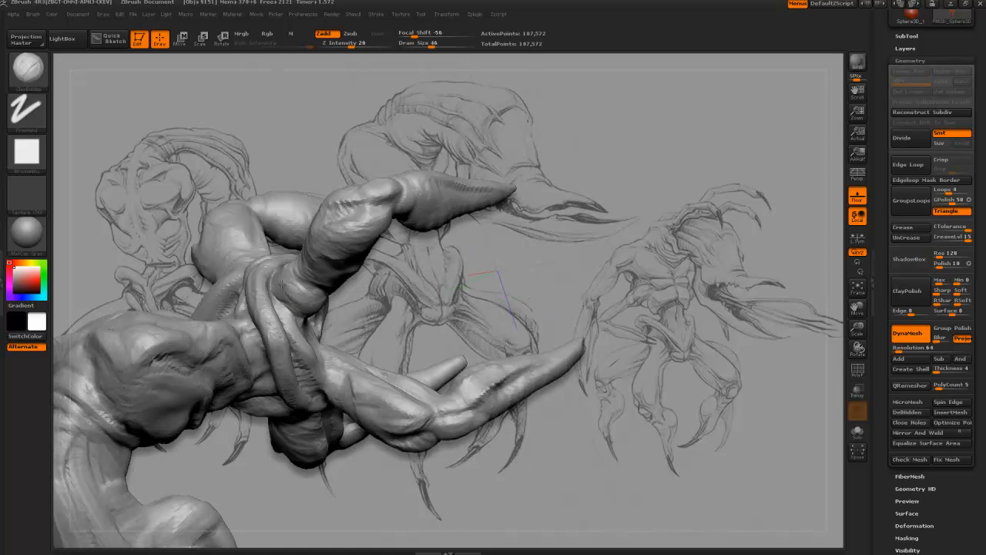
# Step: Adjust the shape of the V-shaped pelvic ridge below the waist with the Move brush at draw size 76
pyautogui.moveTo(353, 305)
pyautogui.keyDown('alt'); pyautogui.mouseDown()
pyautogui.moveTo(313, 282)
pyautogui.moveTo(386, 302)
pyautogui.moveTo(392, 320)
pyautogui.moveTo(417, 319)
pyautogui.moveTo(377, 470)
pyautogui.moveTo(403, 420)
pyautogui.moveTo(349, 368)
pyautogui.moveTo(308, 293)
pyautogui.moveTo(242, 121)
pyautogui.mouseUp(); pyautogui.keyUp('alt')
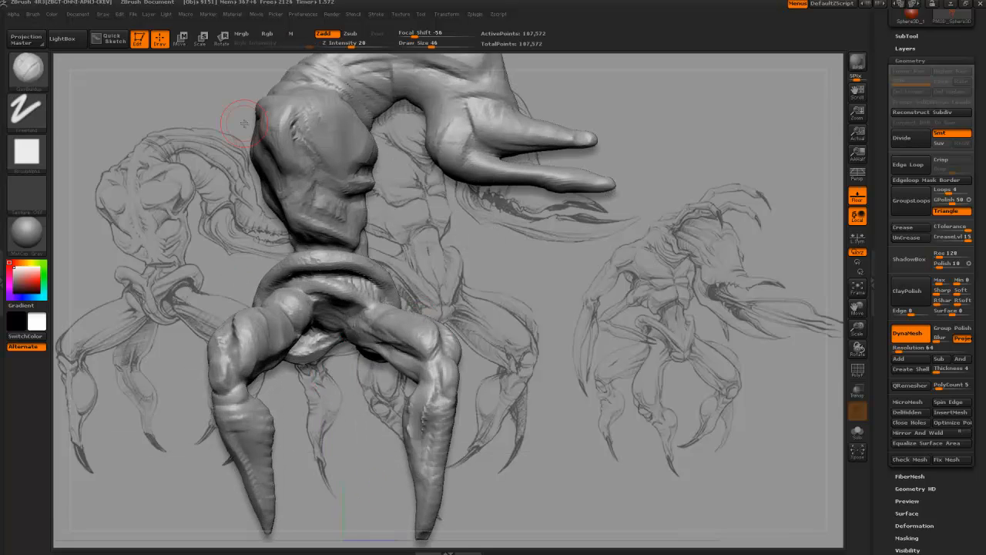
pyautogui.press('b')
pyautogui.press('m')
pyautogui.press('v')
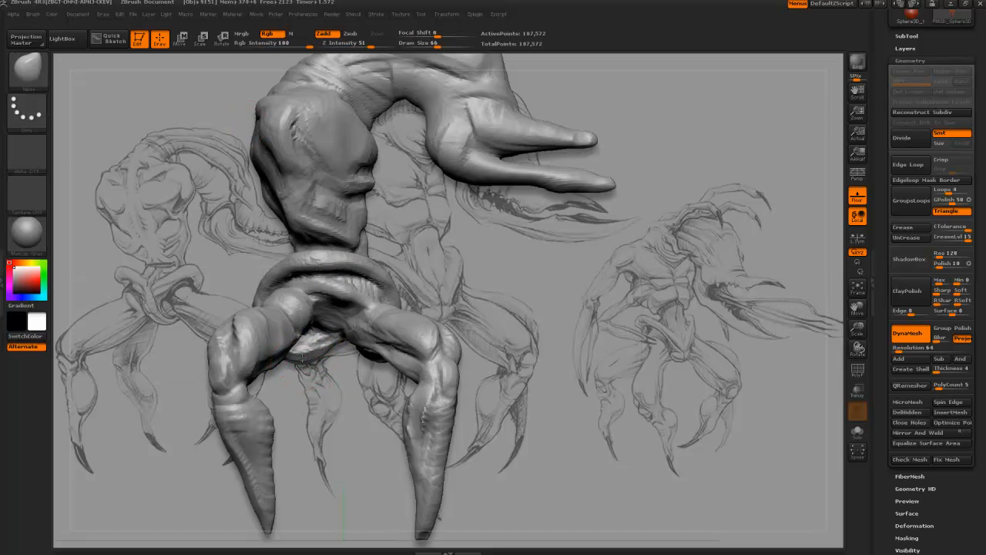
pyautogui.moveTo(306, 408)
pyautogui.mouseDown()
pyautogui.moveTo(353, 389)
pyautogui.moveTo(351, 361)
pyautogui.moveTo(400, 326)
pyautogui.mouseUp()
pyautogui.press(']')
pyautogui.press(']')
pyautogui.press('[')
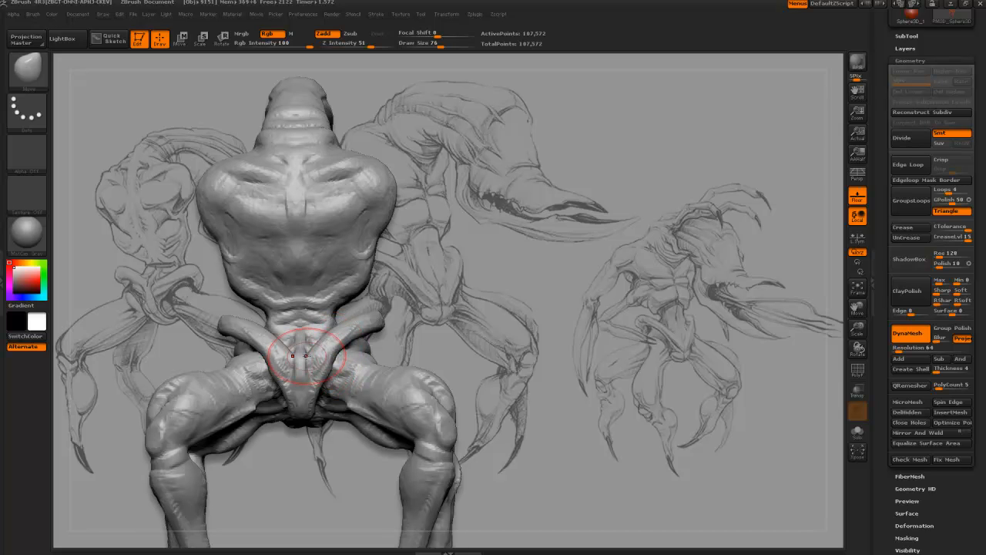
pyautogui.moveTo(336, 356); pyautogui.dragTo(351, 341)
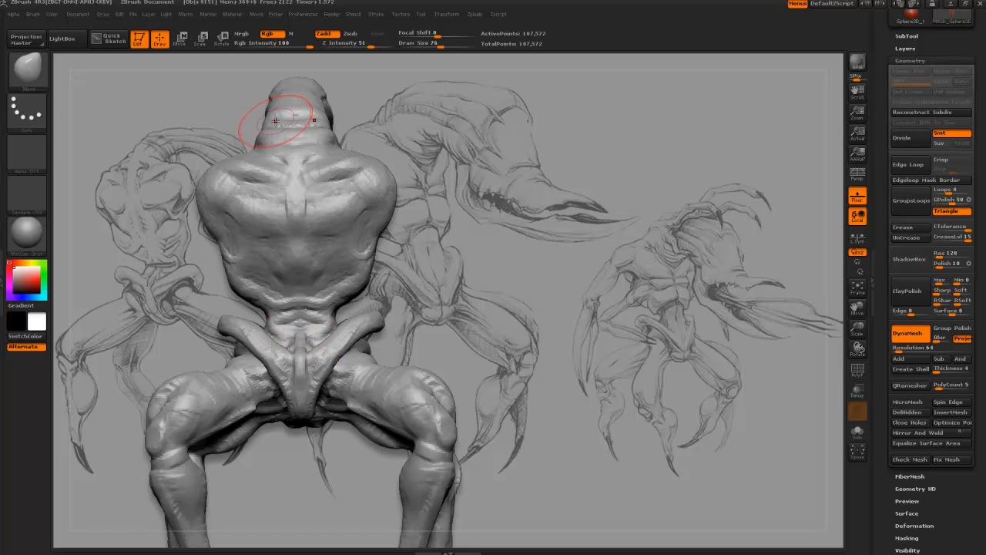
# Step: Refine the narrow central strand where the abdomen meets the pelvic ridge with Clay Buildup at draw size 16
pyautogui.press('b')
pyautogui.press('c')
pyautogui.press('b')
pyautogui.moveTo(493, 275)
pyautogui.keyDown('alt'); pyautogui.mouseDown()
pyautogui.moveTo(482, 308)
pyautogui.moveTo(497, 312)
pyautogui.mouseUp(); pyautogui.keyUp('alt')
pyautogui.press('[')
pyautogui.press('[')
pyautogui.press('[')
pyautogui.press('[')
pyautogui.press('[')
pyautogui.press('[')
pyautogui.moveTo(280, 327); pyautogui.dragTo(285, 347)
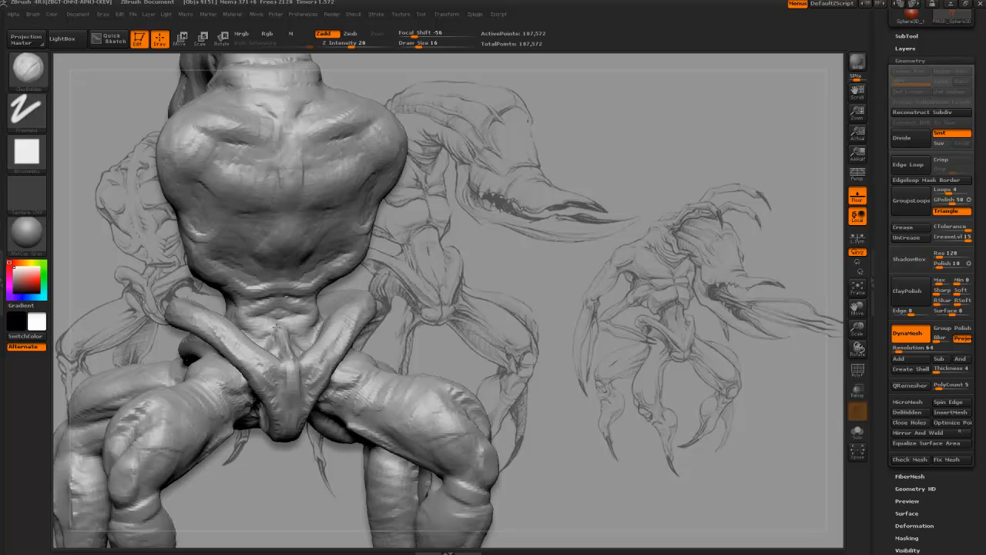
# Step: Sculpt the inner side of the pelvic ridge behind the leg root with Clay Buildup at draw sizes 16 to 56
pyautogui.moveTo(429, 291)
pyautogui.mouseDown()
pyautogui.moveTo(277, 417)
pyautogui.moveTo(164, 242)
pyautogui.moveTo(301, 376)
pyautogui.mouseUp()
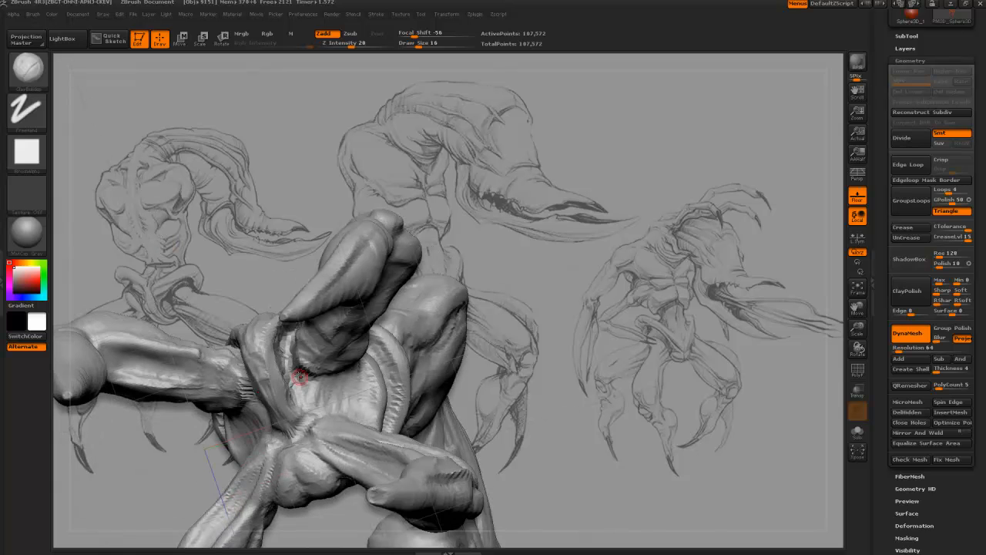
pyautogui.press(']')
pyautogui.press(']')
pyautogui.moveTo(168, 277); pyautogui.dragTo(286, 398)
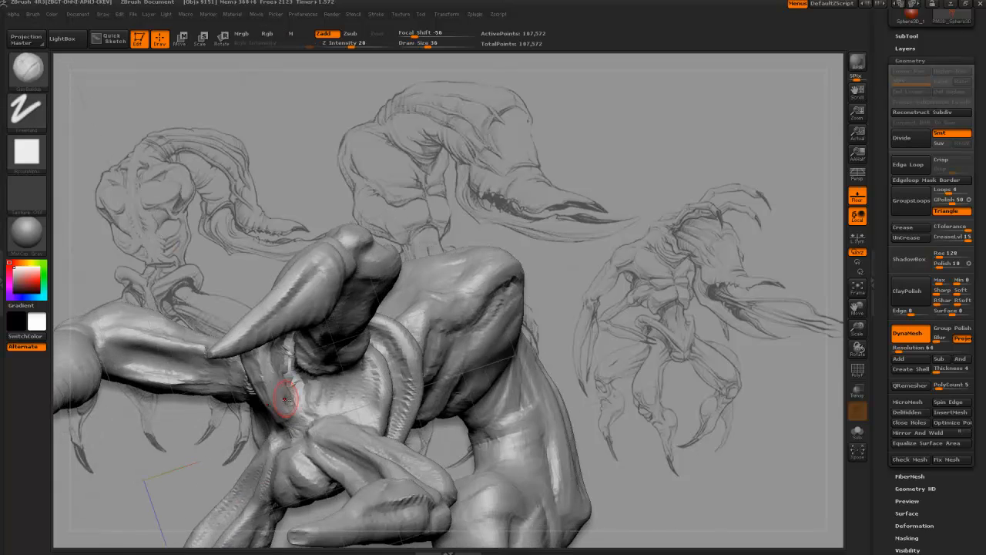
pyautogui.moveTo(237, 444); pyautogui.dragTo(281, 380)
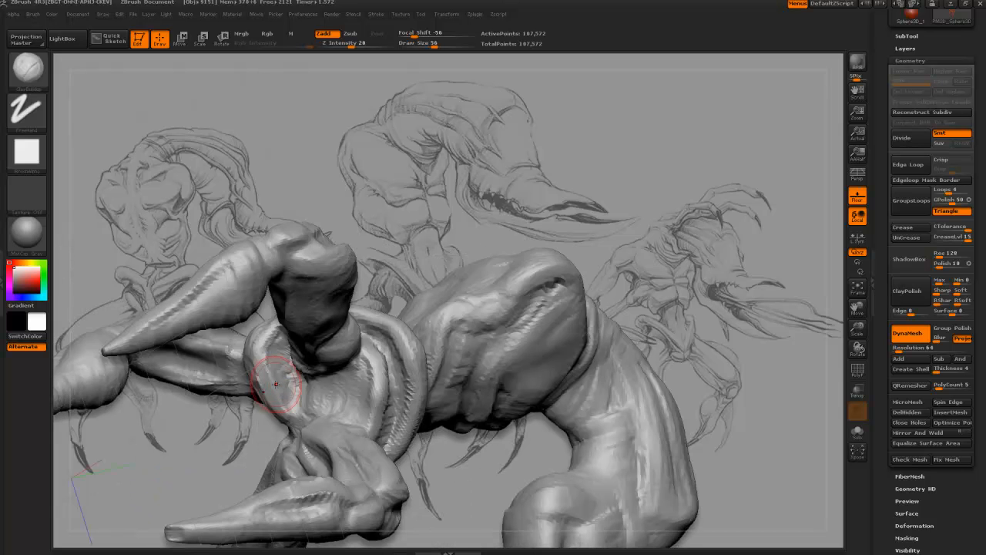
# Step: Reshape the tip and inner edge of the pelvic ridge between the legs with the Move brush at draw size 36
pyautogui.press('b')
pyautogui.press('m')
pyautogui.press('v')
pyautogui.moveTo(196, 462)
pyautogui.mouseDown()
pyautogui.moveTo(247, 356)
pyautogui.moveTo(270, 388)
pyautogui.mouseUp()
pyautogui.press('[')
pyautogui.press('[')
pyautogui.press('[')
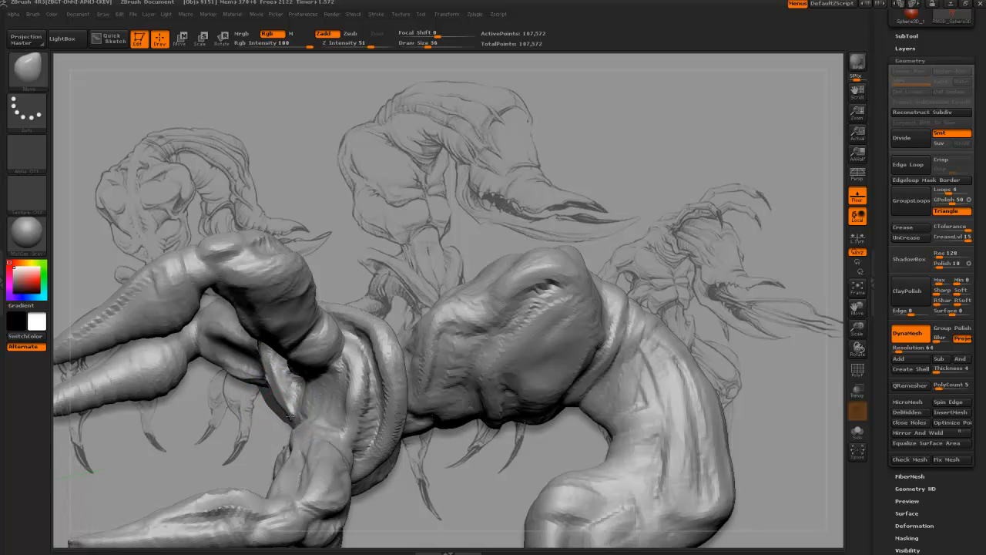
pyautogui.moveTo(255, 423)
pyautogui.mouseDown()
pyautogui.moveTo(366, 439)
pyautogui.moveTo(378, 470)
pyautogui.mouseUp()
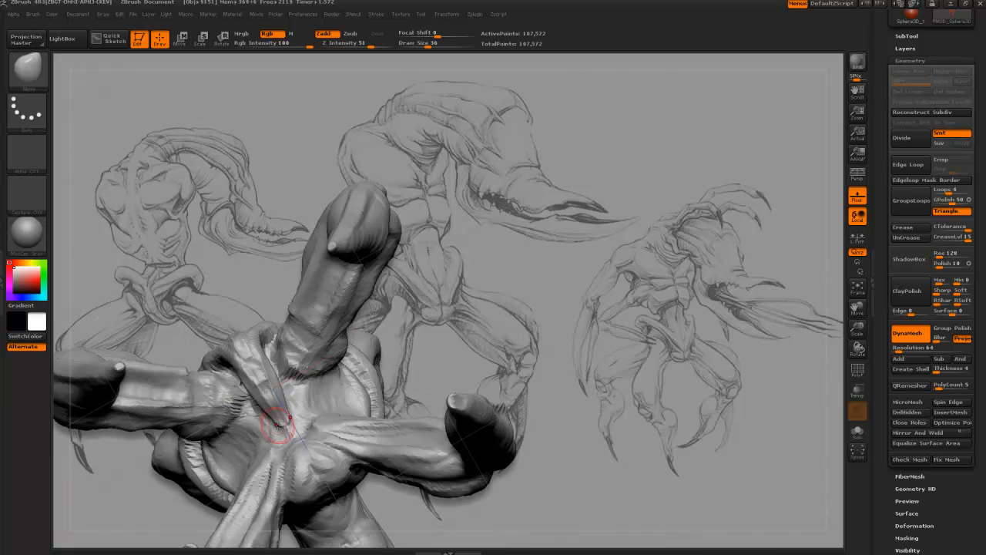
pyautogui.moveTo(177, 282); pyautogui.dragTo(320, 299)
# Step: Build up the pelvic ridge tip and the neighbouring leg roots with Clay Buildup at draw sizes 46 to 66
pyautogui.press('b')
pyautogui.press('c')
pyautogui.press('b')
pyautogui.moveTo(398, 471); pyautogui.dragTo(293, 375)
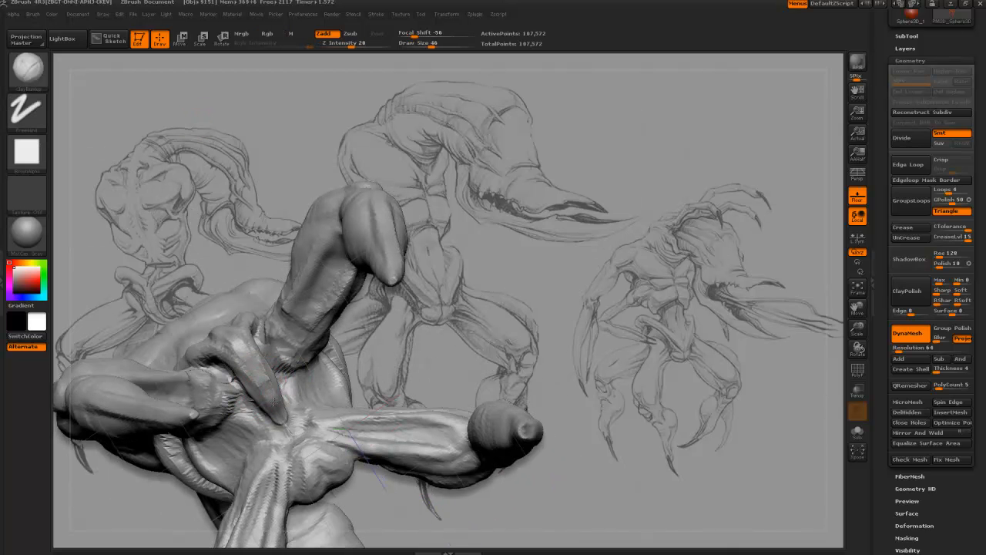
pyautogui.moveTo(238, 374)
pyautogui.mouseDown()
pyautogui.moveTo(224, 367)
pyautogui.moveTo(239, 362)
pyautogui.mouseUp()
pyautogui.moveTo(240, 322); pyautogui.dragTo(219, 369)
pyautogui.moveTo(192, 228); pyautogui.dragTo(259, 187)
pyautogui.press(']')
pyautogui.press(']')
pyautogui.moveTo(281, 350); pyautogui.dragTo(251, 335)
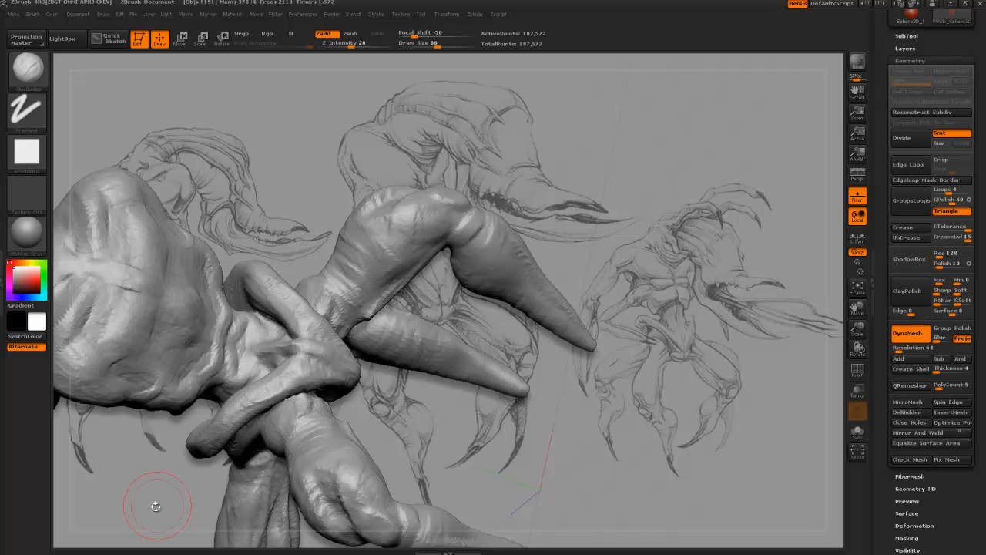
# Step: Define the rounded joint at the base of the two pincers on the arched limb with Clay Buildup, reducing the draw size to 26
pyautogui.moveTo(157, 504)
pyautogui.keyDown('alt'); pyautogui.mouseDown()
pyautogui.moveTo(193, 326)
pyautogui.moveTo(211, 334)
pyautogui.moveTo(154, 320)
pyautogui.moveTo(158, 251)
pyautogui.moveTo(173, 462)
pyautogui.mouseUp(); pyautogui.keyUp('alt')
pyautogui.keyDown('alt'); pyautogui.moveTo(385, 208); pyautogui.dragTo(339, 385); pyautogui.keyUp('alt')
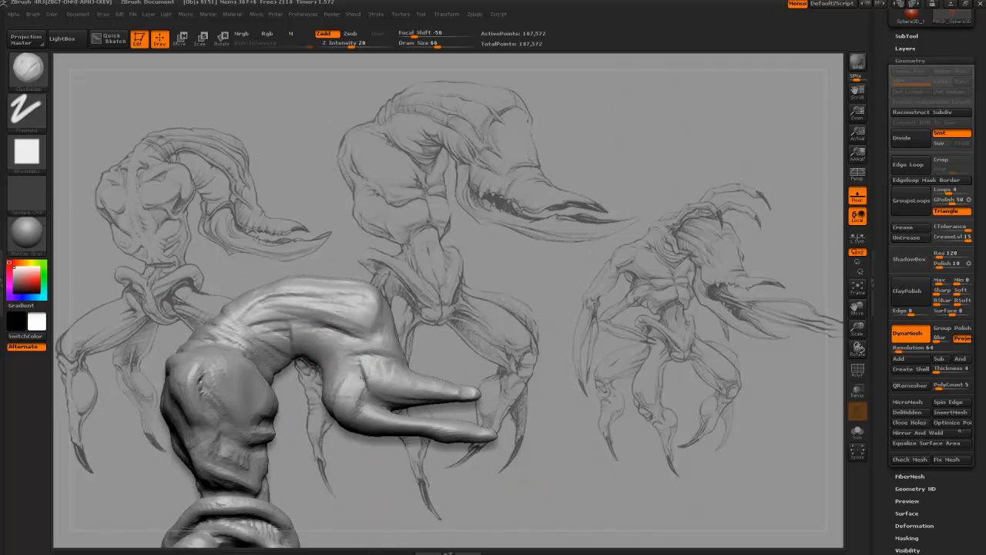
pyautogui.moveTo(284, 223)
pyautogui.keyDown('alt'); pyautogui.mouseDown()
pyautogui.moveTo(354, 428)
pyautogui.moveTo(364, 389)
pyautogui.moveTo(352, 352)
pyautogui.moveTo(387, 336)
pyautogui.mouseUp(); pyautogui.keyUp('alt')
pyautogui.press('[')
pyautogui.keyDown('alt'); pyautogui.moveTo(238, 225); pyautogui.dragTo(333, 221); pyautogui.keyUp('alt')
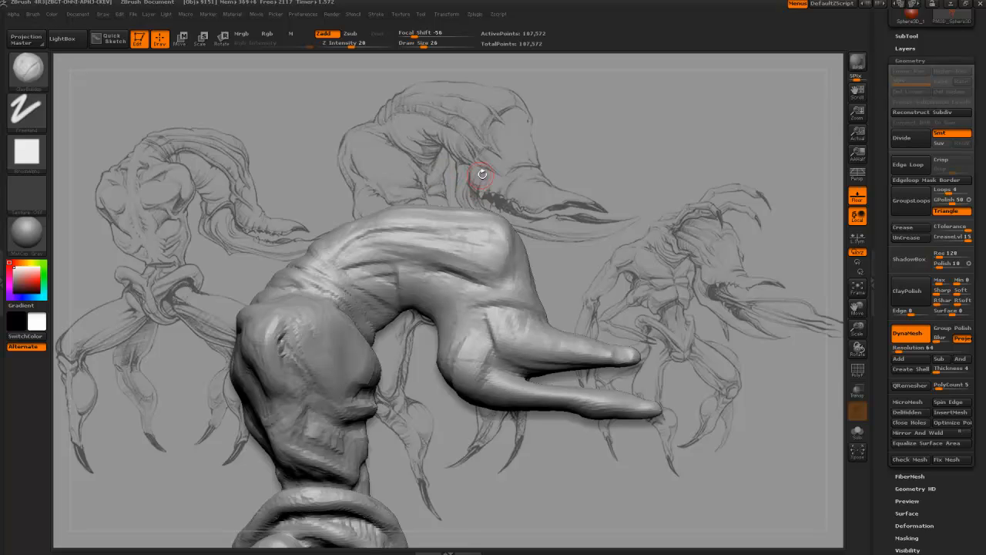
pyautogui.press('[')
pyautogui.moveTo(438, 394)
pyautogui.mouseDown()
pyautogui.moveTo(433, 349)
pyautogui.moveTo(464, 330)
pyautogui.moveTo(484, 332)
pyautogui.moveTo(456, 349)
pyautogui.moveTo(454, 398)
pyautogui.moveTo(423, 392)
pyautogui.mouseUp()
pyautogui.press(']')
pyautogui.keyDown('alt'); pyautogui.moveTo(496, 433); pyautogui.dragTo(456, 396); pyautogui.keyUp('alt')
# Step: Build up the lower pincer and its rounded base with Clay Buildup at draw sizes 56 to 36
pyautogui.press(']')
pyautogui.press(']')
pyautogui.press(']')
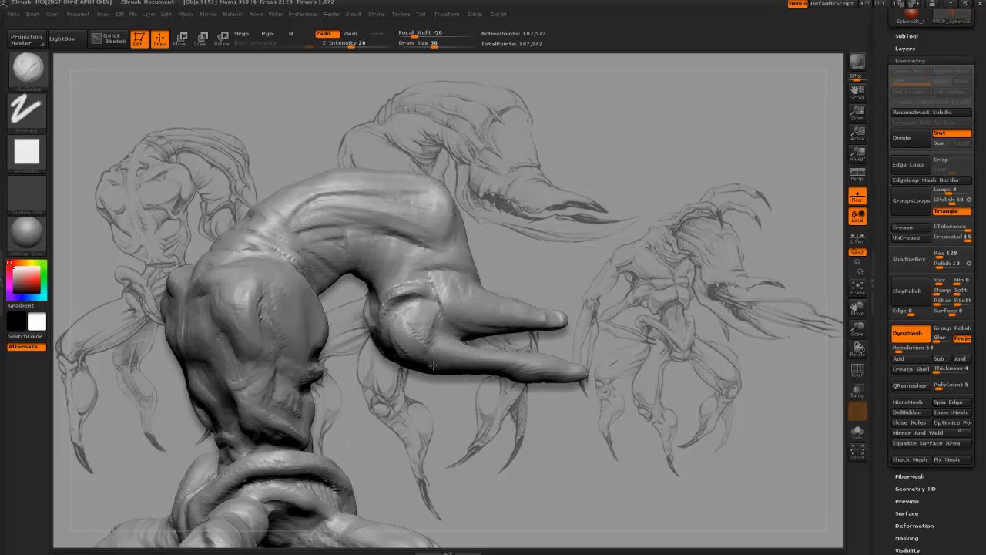
pyautogui.moveTo(433, 365); pyautogui.dragTo(431, 361)
pyautogui.moveTo(416, 357)
pyautogui.mouseDown()
pyautogui.moveTo(438, 347)
pyautogui.moveTo(416, 361)
pyautogui.mouseUp()
pyautogui.moveTo(440, 394); pyautogui.dragTo(435, 338)
pyautogui.moveTo(408, 396)
pyautogui.mouseDown()
pyautogui.moveTo(401, 362)
pyautogui.moveTo(482, 396)
pyautogui.mouseUp()
pyautogui.moveTo(502, 313)
pyautogui.mouseDown()
pyautogui.moveTo(544, 273)
pyautogui.moveTo(437, 355)
pyautogui.moveTo(438, 342)
pyautogui.mouseUp()
pyautogui.moveTo(454, 409)
pyautogui.mouseDown()
pyautogui.moveTo(481, 420)
pyautogui.moveTo(416, 354)
pyautogui.mouseUp()
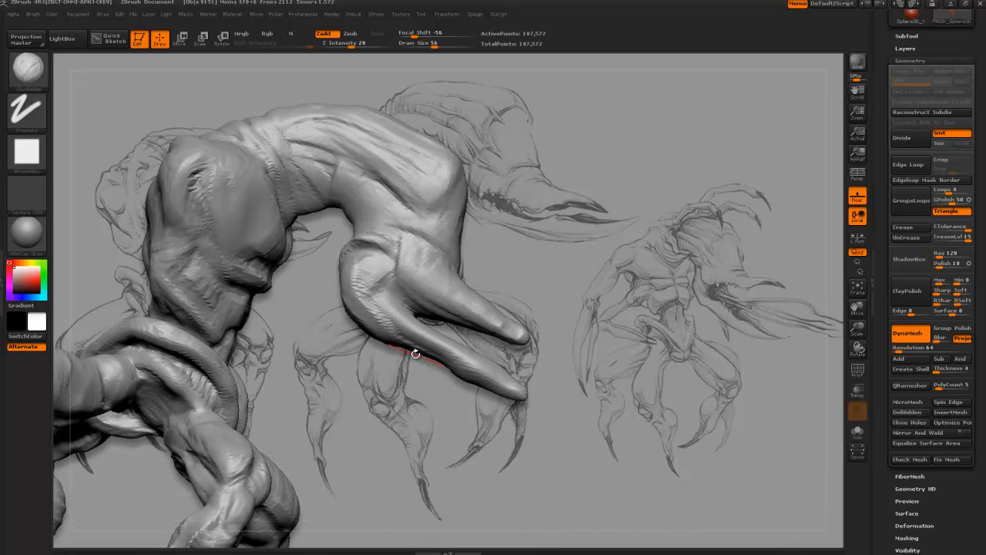
pyautogui.moveTo(385, 315)
pyautogui.mouseDown()
pyautogui.moveTo(363, 294)
pyautogui.moveTo(366, 282)
pyautogui.mouseUp()
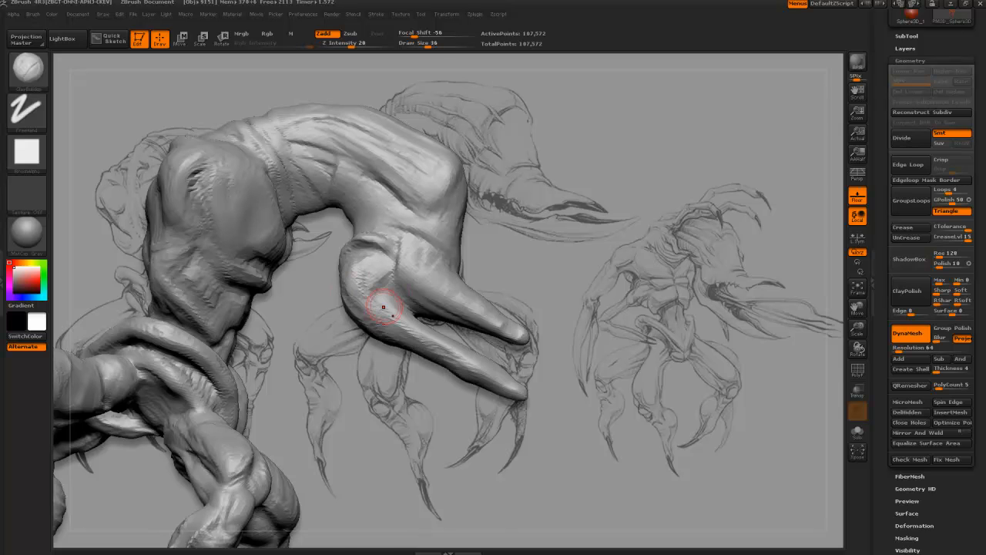
# Step: Build up the rounded pincer base and the root of the upper pincer with Clay Buildup at draw sizes 26 and 36
pyautogui.moveTo(334, 335)
pyautogui.keyDown('alt'); pyautogui.mouseDown()
pyautogui.moveTo(372, 373)
pyautogui.moveTo(446, 416)
pyautogui.mouseUp(); pyautogui.keyUp('alt')
pyautogui.press('[')
pyautogui.press('[')
pyautogui.press('[')
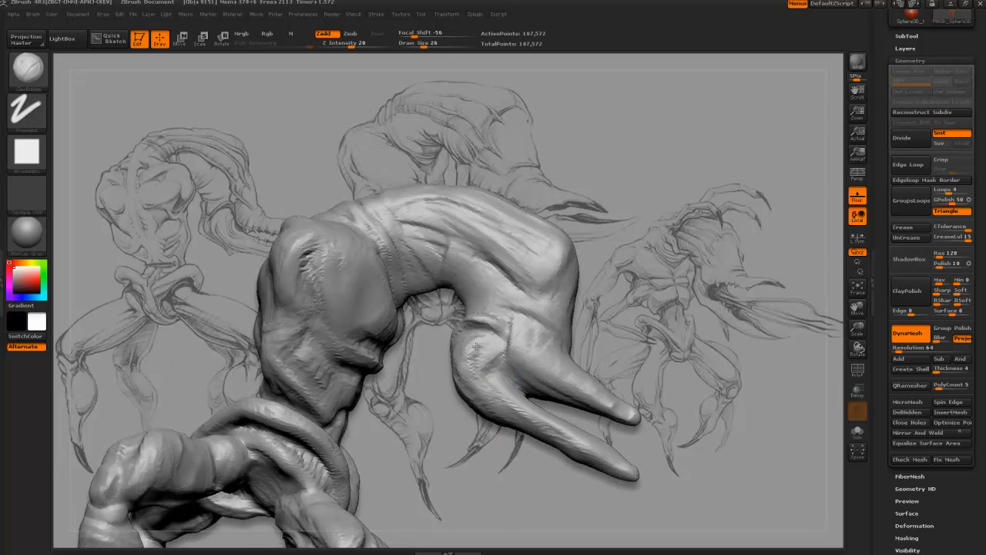
pyautogui.moveTo(479, 347)
pyautogui.mouseDown()
pyautogui.moveTo(484, 339)
pyautogui.moveTo(495, 383)
pyautogui.moveTo(493, 347)
pyautogui.moveTo(487, 355)
pyautogui.mouseUp()
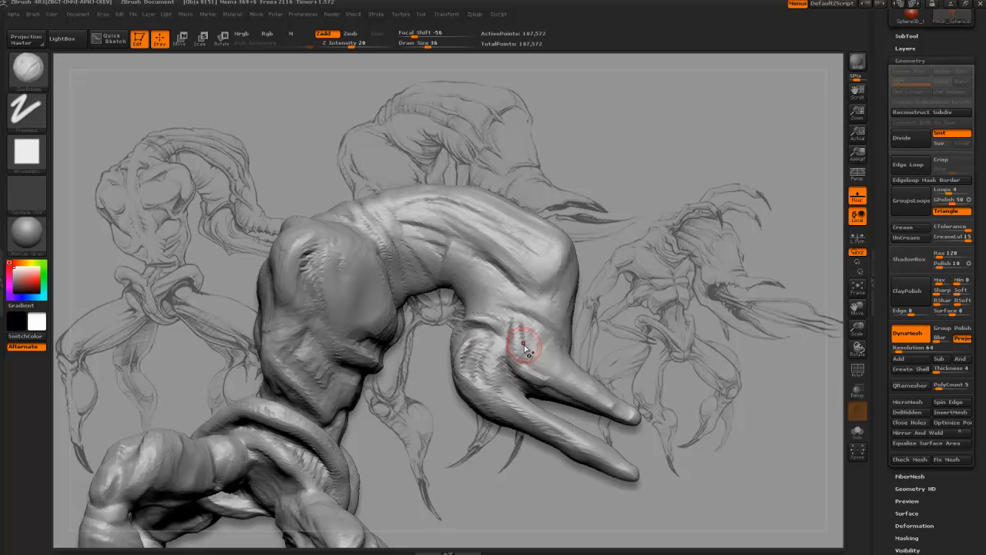
pyautogui.keyDown('alt'); pyautogui.moveTo(632, 359); pyautogui.dragTo(570, 320); pyautogui.keyUp('alt')
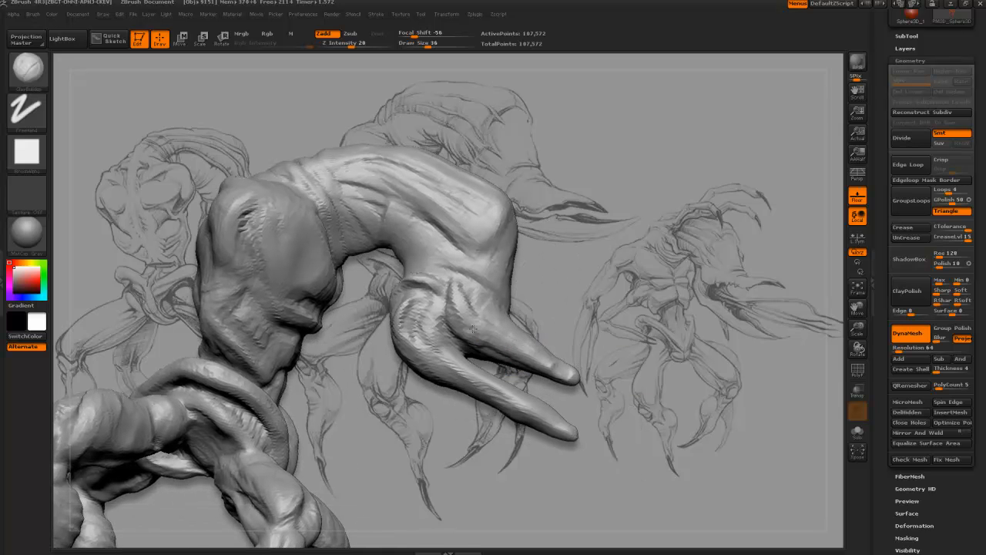
pyautogui.moveTo(488, 342)
pyautogui.mouseDown()
pyautogui.moveTo(472, 340)
pyautogui.moveTo(568, 376)
pyautogui.moveTo(556, 401)
pyautogui.moveTo(558, 375)
pyautogui.moveTo(488, 341)
pyautogui.mouseUp()
# Step: Define the crease where the upper pincer meets the arched limb with Clay Buildup, varying the draw size between 16 and 56
pyautogui.moveTo(543, 312)
pyautogui.mouseDown()
pyautogui.moveTo(553, 353)
pyautogui.moveTo(528, 339)
pyautogui.moveTo(525, 303)
pyautogui.moveTo(496, 325)
pyautogui.moveTo(505, 303)
pyautogui.moveTo(539, 299)
pyautogui.moveTo(511, 308)
pyautogui.moveTo(499, 299)
pyautogui.mouseUp()
pyautogui.press('[')
pyautogui.press('[')
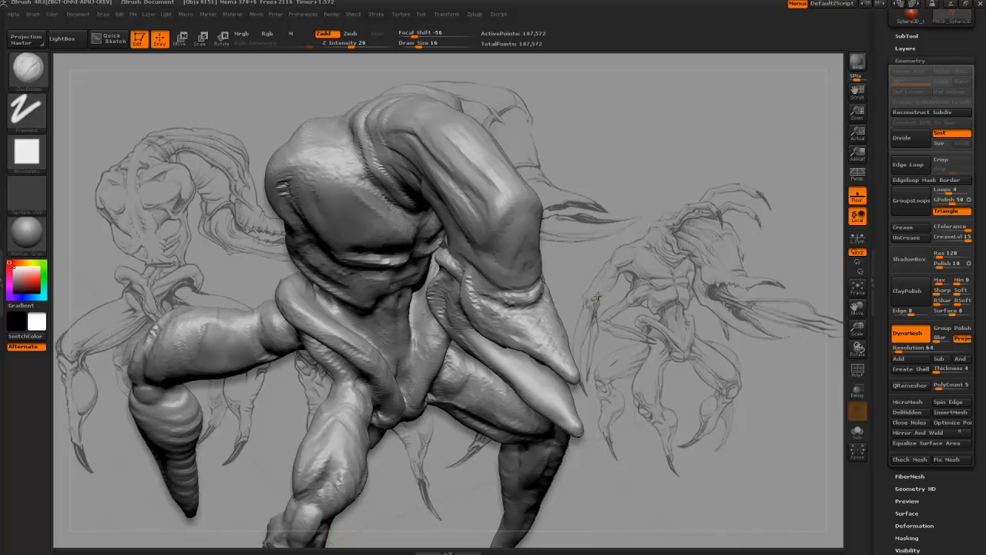
pyautogui.moveTo(597, 296); pyautogui.dragTo(601, 324)
pyautogui.press(']')
pyautogui.press(']')
pyautogui.moveTo(540, 313); pyautogui.dragTo(513, 322)
pyautogui.moveTo(597, 304); pyautogui.dragTo(567, 333)
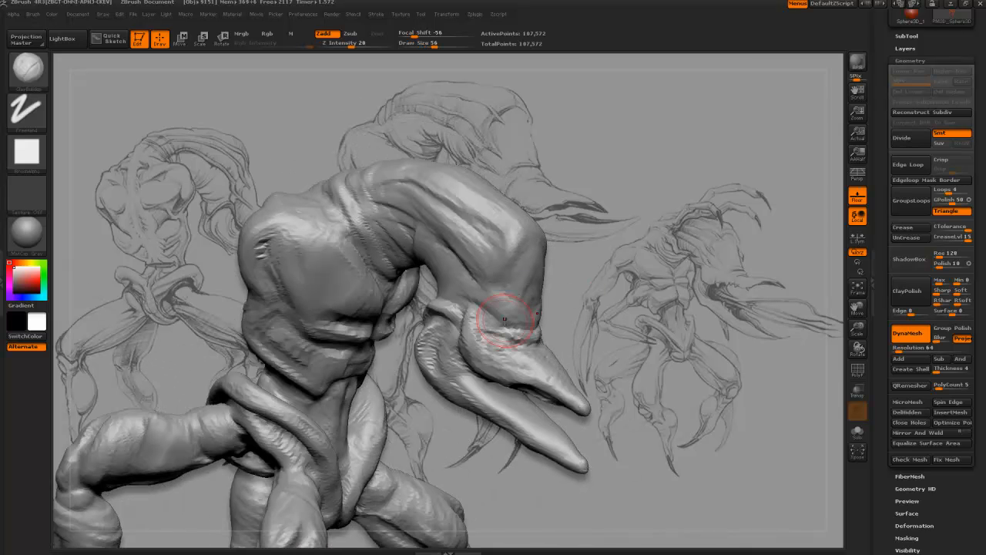
pyautogui.press('[')
pyautogui.press(']')
pyautogui.moveTo(525, 306)
pyautogui.mouseDown()
pyautogui.moveTo(533, 291)
pyautogui.moveTo(505, 313)
pyautogui.mouseUp()
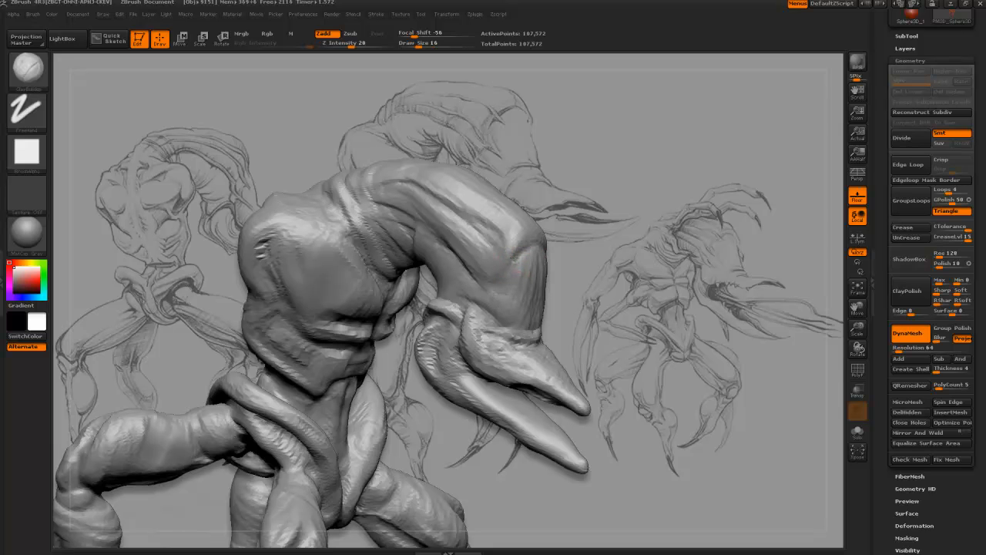
# Step: Sharpen the bony elbow ridge at the bend of the arched limb with Clay Buildup at draw sizes 16 to 66
pyautogui.moveTo(512, 257); pyautogui.dragTo(524, 220)
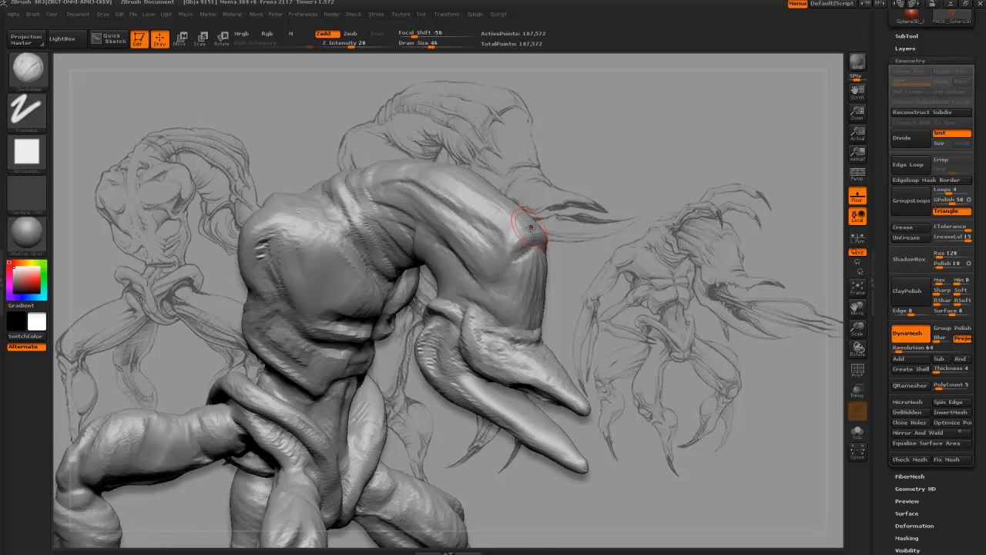
pyautogui.moveTo(563, 254)
pyautogui.mouseDown()
pyautogui.moveTo(582, 216)
pyautogui.moveTo(516, 208)
pyautogui.moveTo(506, 252)
pyautogui.mouseUp()
pyautogui.press(']')
pyautogui.press(']')
pyautogui.press(']')
pyautogui.press(']')
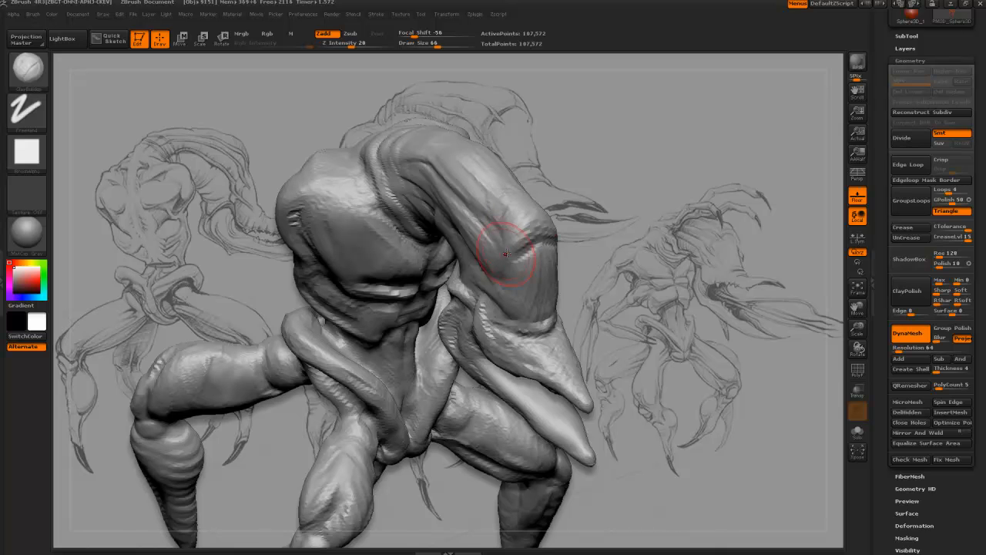
# Step: Sculpt the tendon forms running from the pincer base up into the arched limb at draw sizes 26 to 46
pyautogui.moveTo(579, 274)
pyautogui.keyDown('alt'); pyautogui.mouseDown()
pyautogui.moveTo(557, 299)
pyautogui.moveTo(520, 310)
pyautogui.mouseUp(); pyautogui.keyUp('alt')
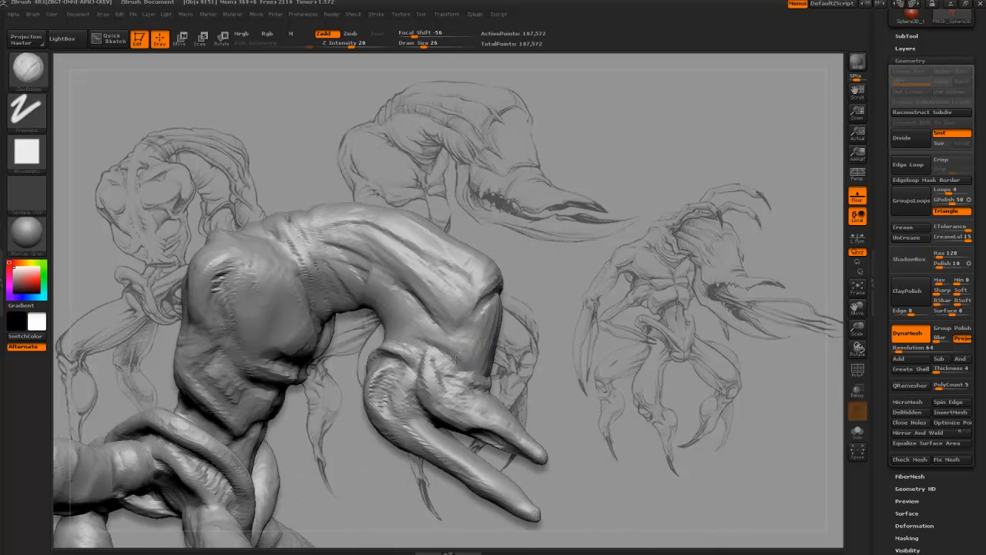
pyautogui.moveTo(437, 347)
pyautogui.mouseDown()
pyautogui.moveTo(418, 330)
pyautogui.moveTo(451, 375)
pyautogui.moveTo(446, 358)
pyautogui.mouseUp()
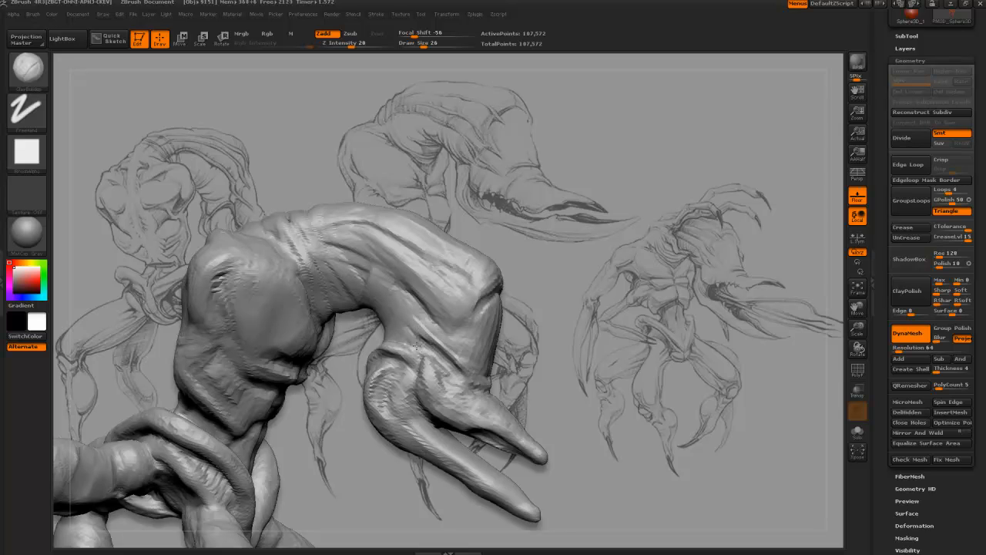
pyautogui.moveTo(336, 417)
pyautogui.mouseDown()
pyautogui.moveTo(369, 433)
pyautogui.moveTo(353, 428)
pyautogui.mouseUp()
pyautogui.press(']')
pyautogui.press(']')
pyautogui.moveTo(413, 339); pyautogui.dragTo(401, 316)
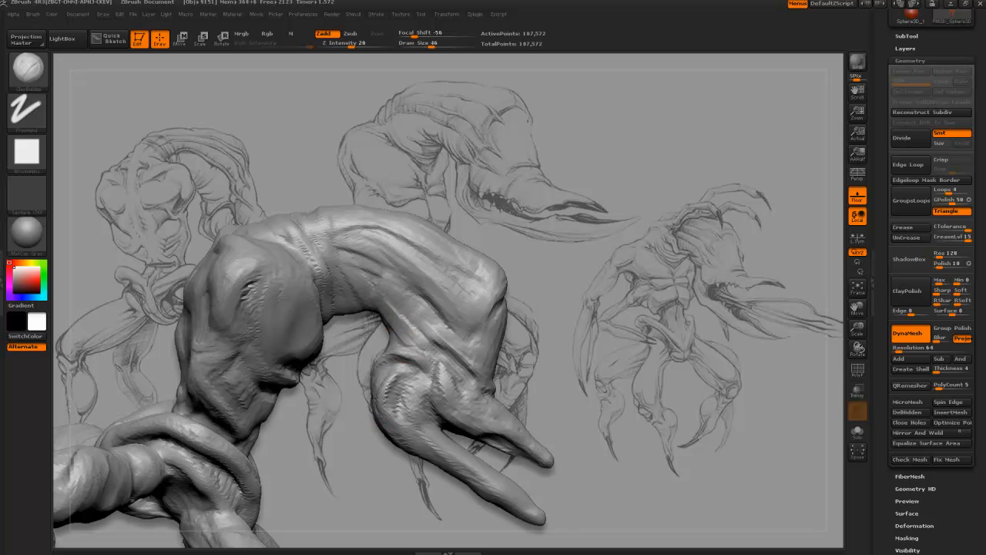
# Step: Carve long parallel tendon grooves along the arched limb between its bend and the pincers at draw size 26
pyautogui.press('[')
pyautogui.press('[')
pyautogui.moveTo(421, 350)
pyautogui.mouseDown()
pyautogui.moveTo(381, 300)
pyautogui.moveTo(470, 366)
pyautogui.mouseUp()
pyautogui.moveTo(473, 330); pyautogui.dragTo(418, 279)
pyautogui.moveTo(521, 339); pyautogui.dragTo(553, 337)
pyautogui.moveTo(473, 332); pyautogui.dragTo(498, 307)
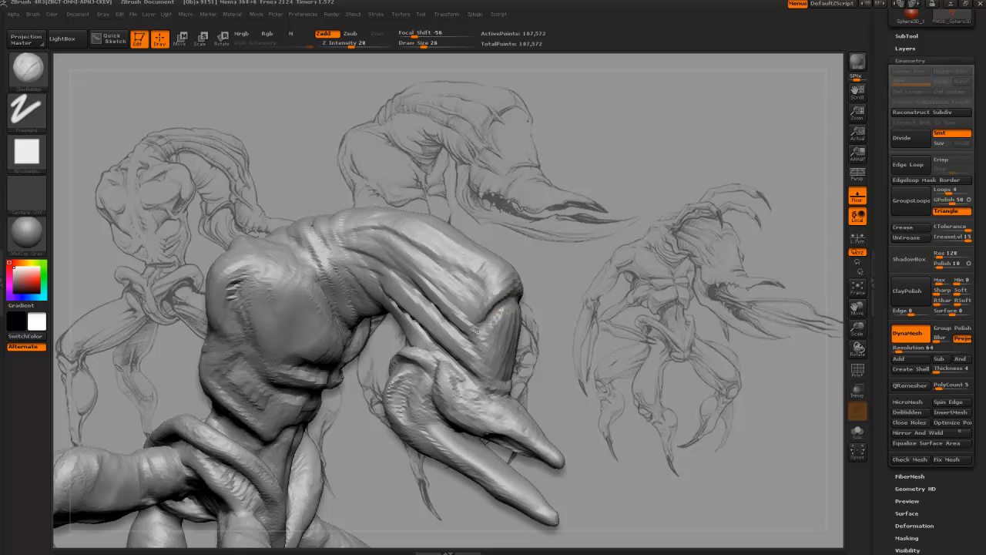
pyautogui.moveTo(478, 330)
pyautogui.mouseDown()
pyautogui.moveTo(421, 267)
pyautogui.moveTo(478, 289)
pyautogui.moveTo(460, 265)
pyautogui.moveTo(399, 228)
pyautogui.mouseUp()
# Step: Build up the back of the pincer base and the underside of both pincers with Clay Buildup at draw size 36
pyautogui.keyDown('alt'); pyautogui.moveTo(560, 353); pyautogui.dragTo(585, 266); pyautogui.keyUp('alt')
pyautogui.moveTo(469, 459); pyautogui.dragTo(447, 437)
pyautogui.moveTo(410, 279)
pyautogui.mouseDown()
pyautogui.moveTo(381, 304)
pyautogui.moveTo(409, 359)
pyautogui.moveTo(433, 373)
pyautogui.mouseUp()
pyautogui.press(']')
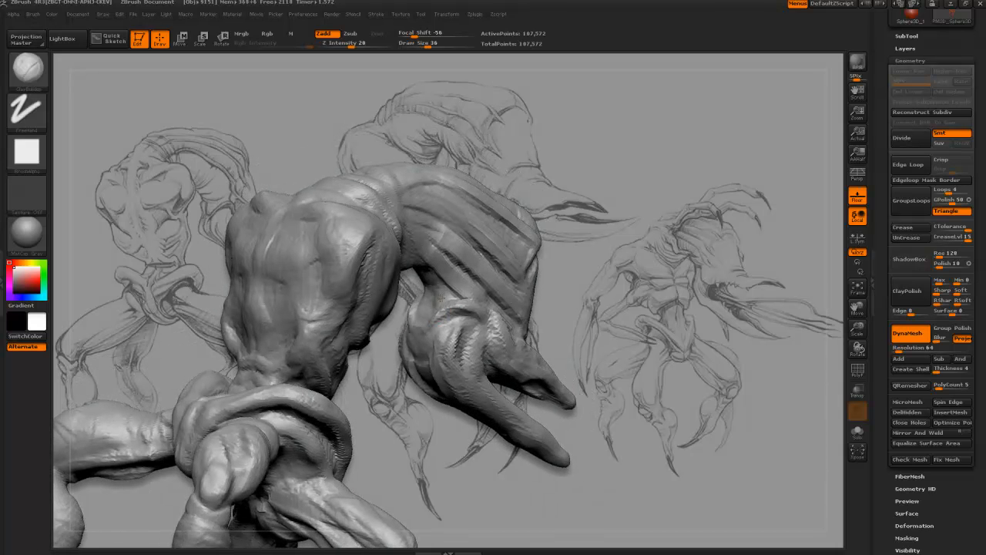
pyautogui.moveTo(436, 302); pyautogui.dragTo(428, 313)
pyautogui.moveTo(453, 405); pyautogui.dragTo(454, 289)
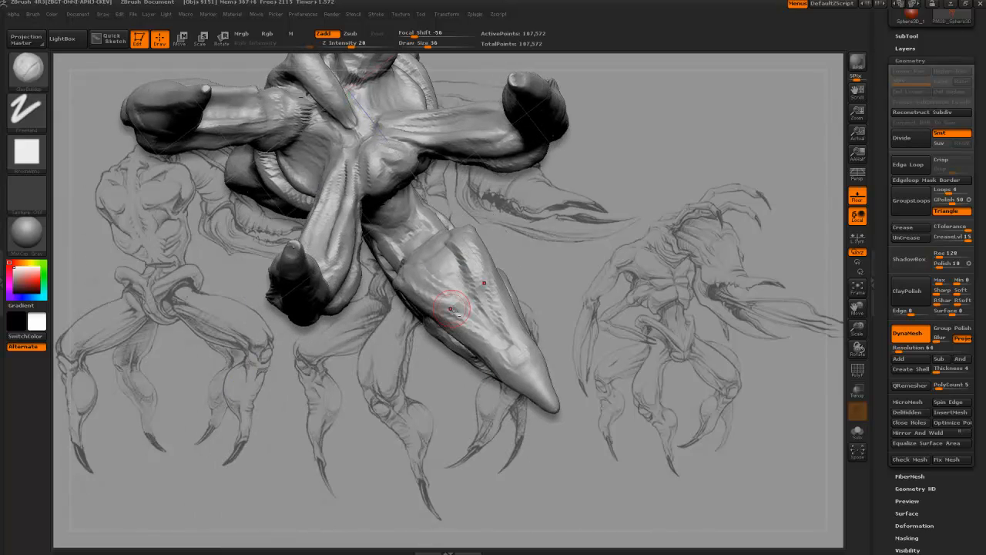
pyautogui.moveTo(452, 396)
pyautogui.mouseDown()
pyautogui.moveTo(439, 415)
pyautogui.moveTo(443, 399)
pyautogui.moveTo(472, 396)
pyautogui.moveTo(440, 413)
pyautogui.moveTo(455, 319)
pyautogui.mouseUp()
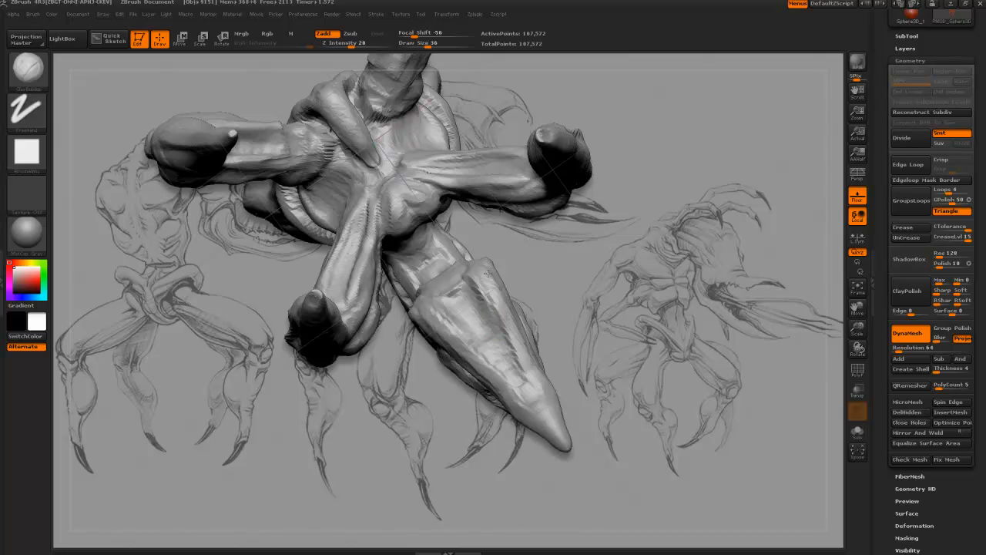
pyautogui.moveTo(487, 273)
pyautogui.mouseDown()
pyautogui.moveTo(523, 297)
pyautogui.moveTo(540, 349)
pyautogui.moveTo(543, 332)
pyautogui.moveTo(539, 316)
pyautogui.moveTo(495, 343)
pyautogui.mouseUp()
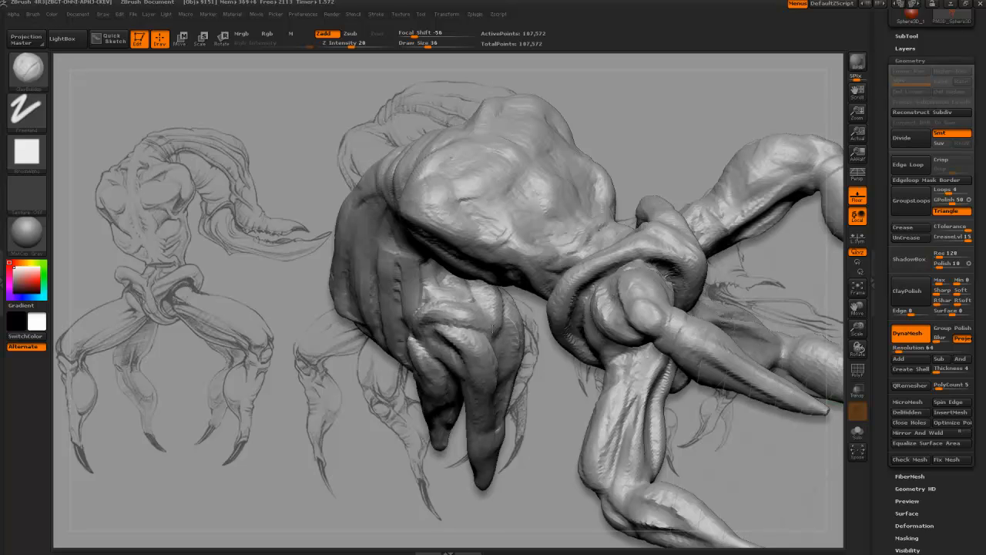
pyautogui.moveTo(549, 422)
pyautogui.mouseDown()
pyautogui.moveTo(540, 391)
pyautogui.moveTo(497, 370)
pyautogui.moveTo(500, 383)
pyautogui.moveTo(561, 378)
pyautogui.moveTo(511, 357)
pyautogui.mouseUp()
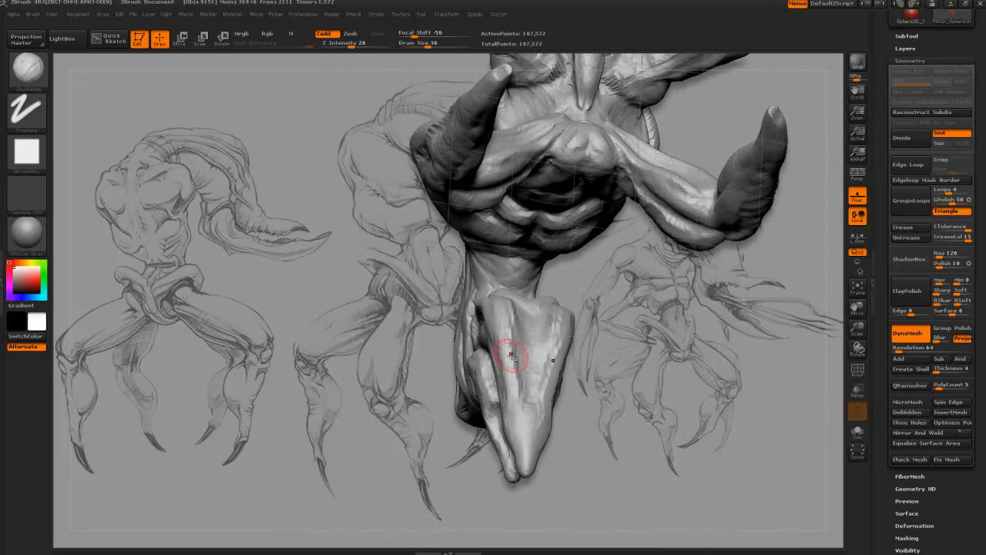
pyautogui.moveTo(591, 414)
pyautogui.mouseDown()
pyautogui.moveTo(547, 401)
pyautogui.moveTo(445, 186)
pyautogui.moveTo(511, 396)
pyautogui.moveTo(617, 312)
pyautogui.moveTo(602, 373)
pyautogui.mouseUp()
pyautogui.moveTo(486, 414); pyautogui.dragTo(406, 416)
# Step: Lengthen the lower pincer by pulling its tip outward with the Move brush at draw sizes 56 to 86
pyautogui.press('b')
pyautogui.press('m')
pyautogui.press('v')
pyautogui.press(']')
pyautogui.press(']')
pyautogui.press(']')
pyautogui.press(']')
pyautogui.press(']')
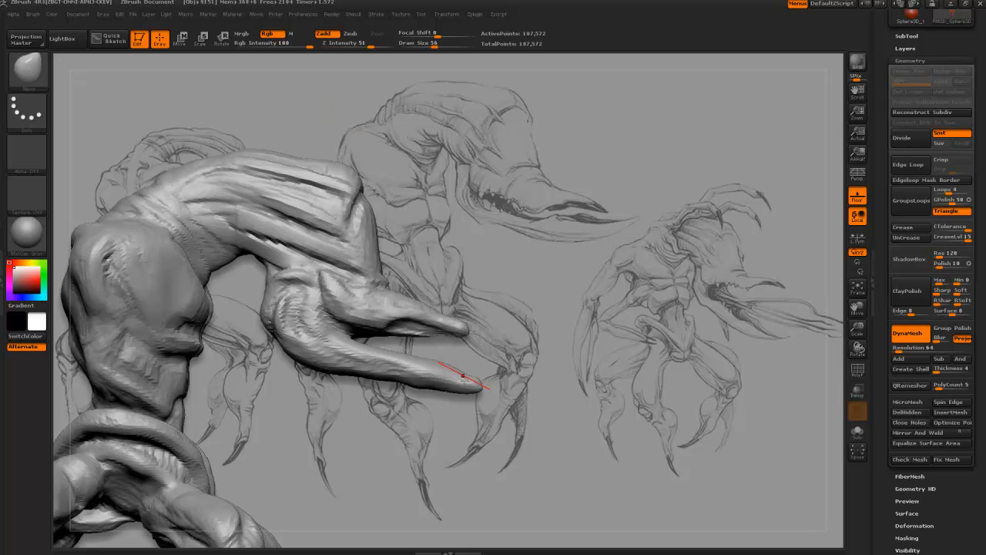
pyautogui.moveTo(471, 386); pyautogui.dragTo(518, 376)
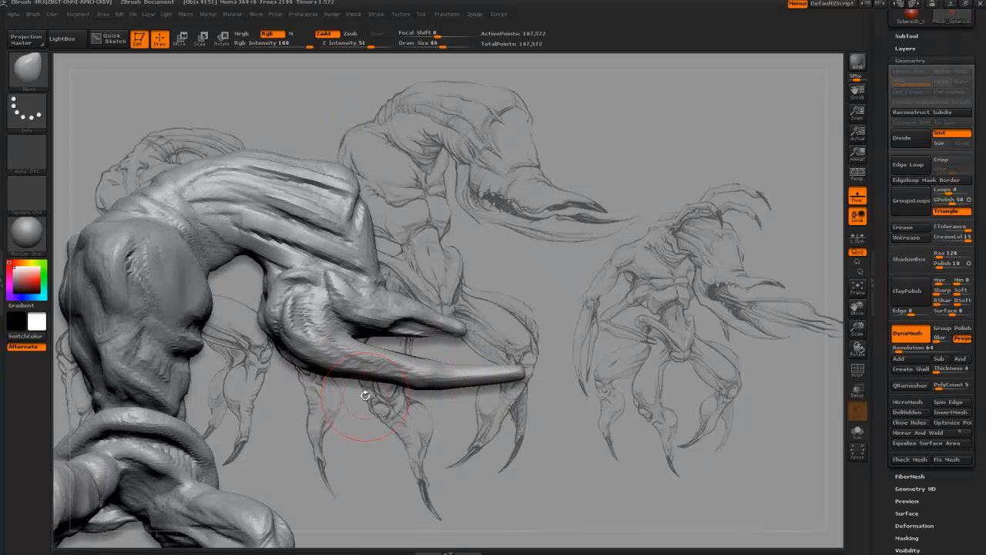
# Step: Pull the heel of the lower pincer into an angular corner with the Move brush at draw sizes 26 to 56
pyautogui.moveTo(329, 372); pyautogui.dragTo(319, 375)
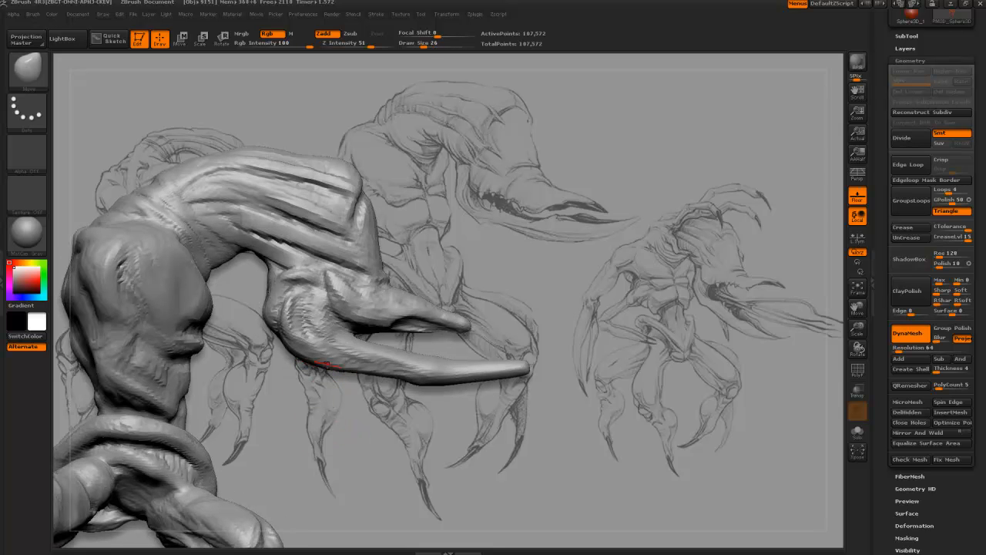
pyautogui.press('[')
pyautogui.press('[')
pyautogui.press('[')
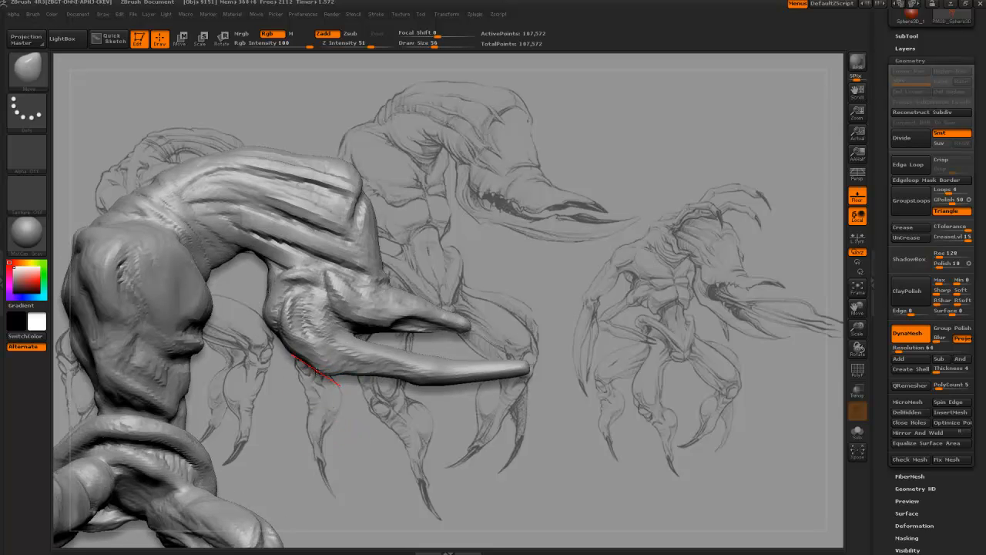
pyautogui.moveTo(315, 370); pyautogui.dragTo(324, 381)
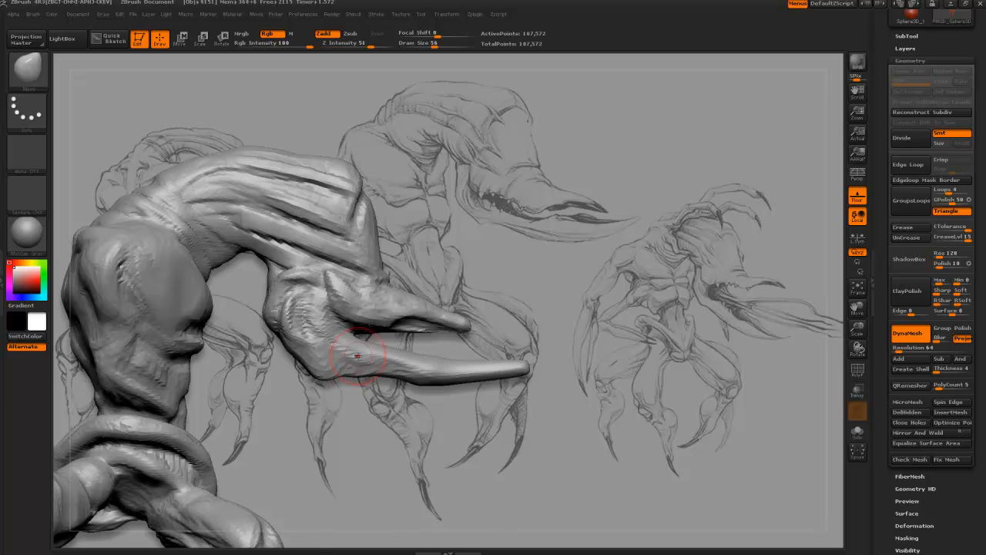
# Step: Build up the heel and shaft of the lower pincer with Clay Buildup at draw sizes 46 and 26
pyautogui.press('b')
pyautogui.press('c')
pyautogui.press('b')
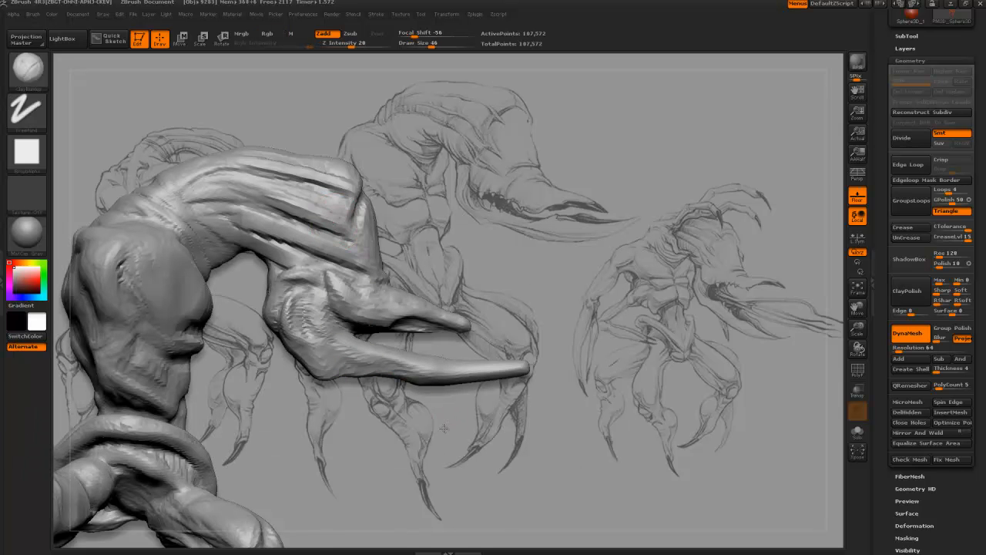
pyautogui.moveTo(444, 429); pyautogui.dragTo(418, 370)
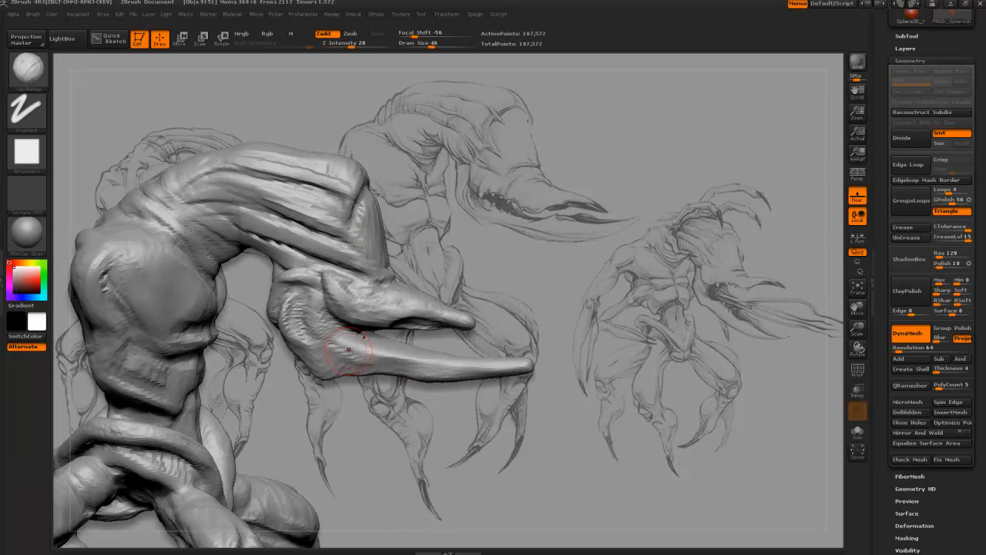
pyautogui.moveTo(447, 407)
pyautogui.mouseDown()
pyautogui.moveTo(403, 411)
pyautogui.moveTo(447, 413)
pyautogui.moveTo(404, 429)
pyautogui.moveTo(448, 428)
pyautogui.mouseUp()
pyautogui.press('[')
pyautogui.press('[')
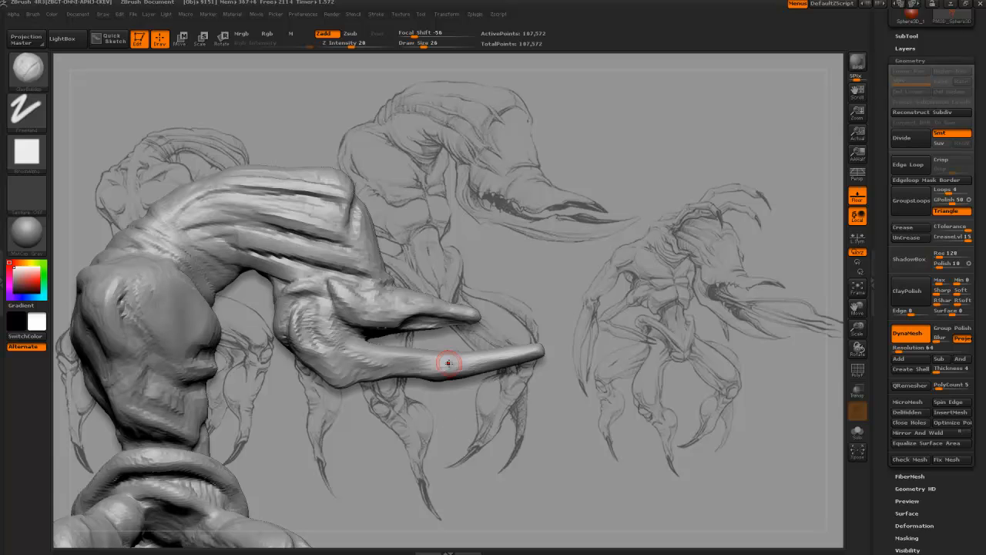
# Step: Isolate the lower pincer by hiding the rest of the creature
pyautogui.moveTo(634, 389)
pyautogui.keyDown('ctrl'); pyautogui.keyDown('shift'); pyautogui.mouseDown()
pyautogui.moveTo(325, 356)
pyautogui.moveTo(377, 460)
pyautogui.moveTo(594, 506)
pyautogui.mouseUp(); pyautogui.keyUp('shift'); pyautogui.keyUp('ctrl')
pyautogui.press('b')
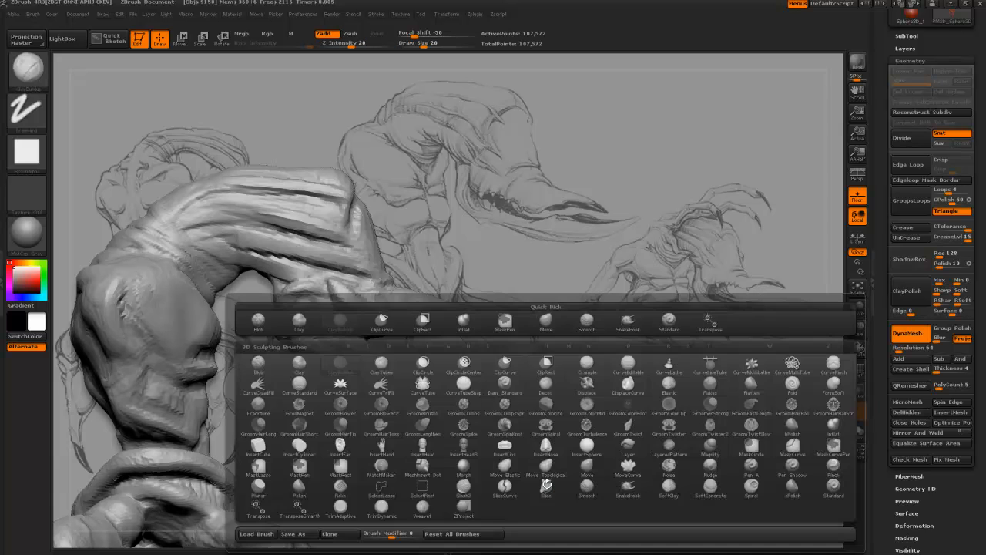
pyautogui.click(548, 483)
pyautogui.moveTo(634, 413)
pyautogui.keyDown('ctrl'); pyautogui.keyDown('shift'); pyautogui.mouseDown()
pyautogui.moveTo(290, 317)
pyautogui.moveTo(295, 342)
pyautogui.moveTo(350, 282)
pyautogui.moveTo(439, 409)
pyautogui.moveTo(415, 437)
pyautogui.moveTo(359, 345)
pyautogui.moveTo(355, 353)
pyautogui.moveTo(397, 343)
pyautogui.moveTo(433, 351)
pyautogui.moveTo(397, 308)
pyautogui.moveTo(384, 357)
pyautogui.moveTo(424, 359)
pyautogui.mouseUp(); pyautogui.keyUp('shift'); pyautogui.keyUp('ctrl')
pyautogui.press('[')
pyautogui.press('[')
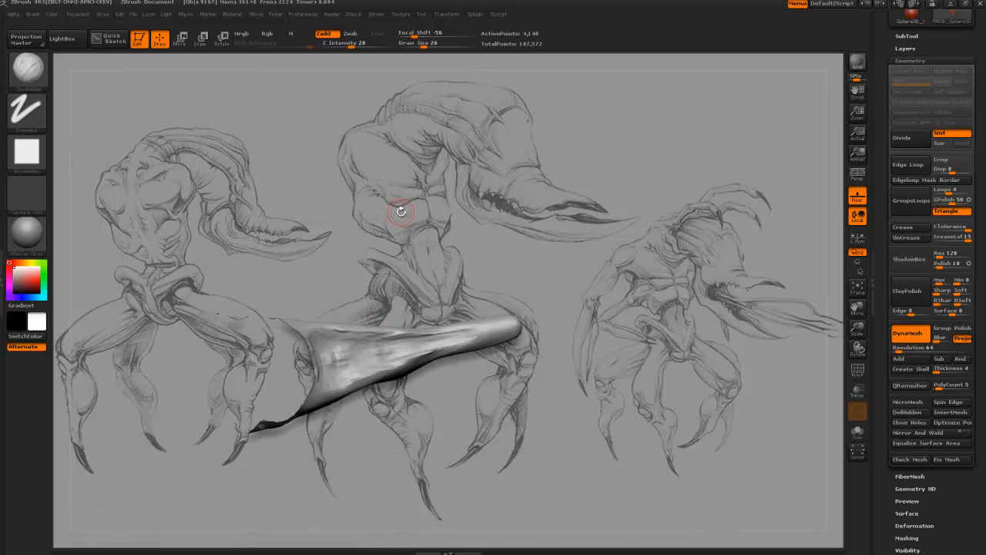
# Step: Reshape the profile and tip of the isolated lower pincer with the Move brush, varying the draw size from 36
pyautogui.press('b')
pyautogui.press('m')
pyautogui.press('v')
pyautogui.moveTo(467, 432); pyautogui.dragTo(459, 425)
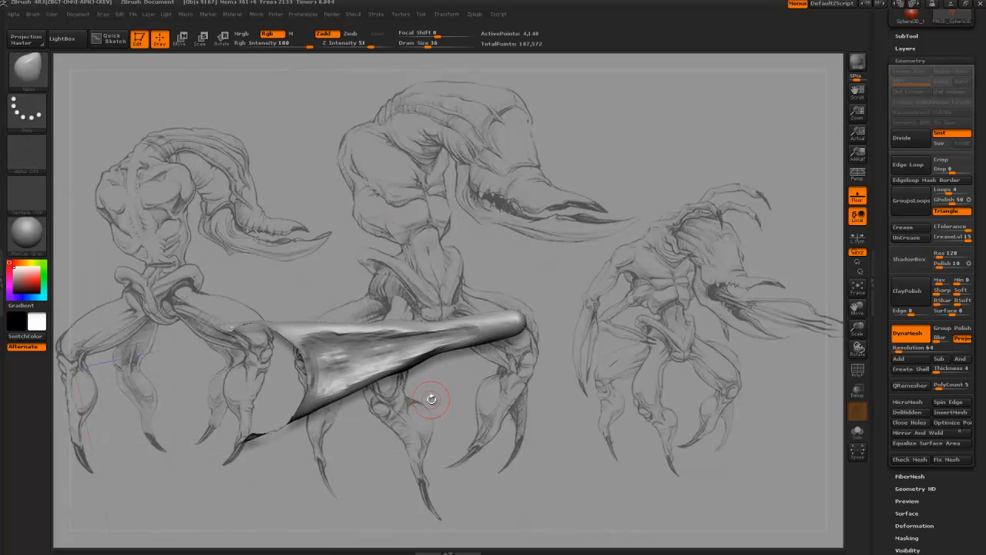
pyautogui.press(']')
pyautogui.press(']')
pyautogui.press(']')
pyautogui.press(']')
pyautogui.press(']')
pyautogui.moveTo(423, 370)
pyautogui.mouseDown()
pyautogui.moveTo(415, 362)
pyautogui.moveTo(421, 371)
pyautogui.moveTo(415, 362)
pyautogui.moveTo(332, 405)
pyautogui.mouseUp()
pyautogui.moveTo(443, 353)
pyautogui.mouseDown()
pyautogui.moveTo(547, 346)
pyautogui.moveTo(568, 326)
pyautogui.mouseUp()
pyautogui.moveTo(563, 390); pyautogui.dragTo(566, 325)
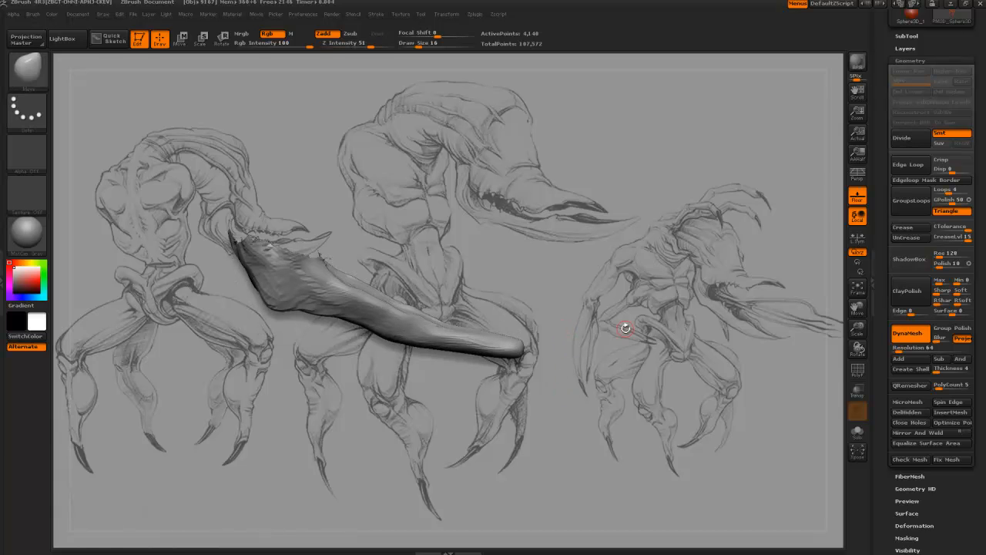
# Step: Unhide the whole creature and taper the lower pincer toward its tip with Clay Buildup at draw size 46
pyautogui.keyDown('ctrl'); pyautogui.keyDown('shift'); pyautogui.click(663, 284); pyautogui.keyUp('shift'); pyautogui.keyUp('ctrl')
pyautogui.keyDown('shift'); pyautogui.moveTo(501, 473); pyautogui.dragTo(463, 416); pyautogui.keyUp('shift')
pyautogui.press('b')
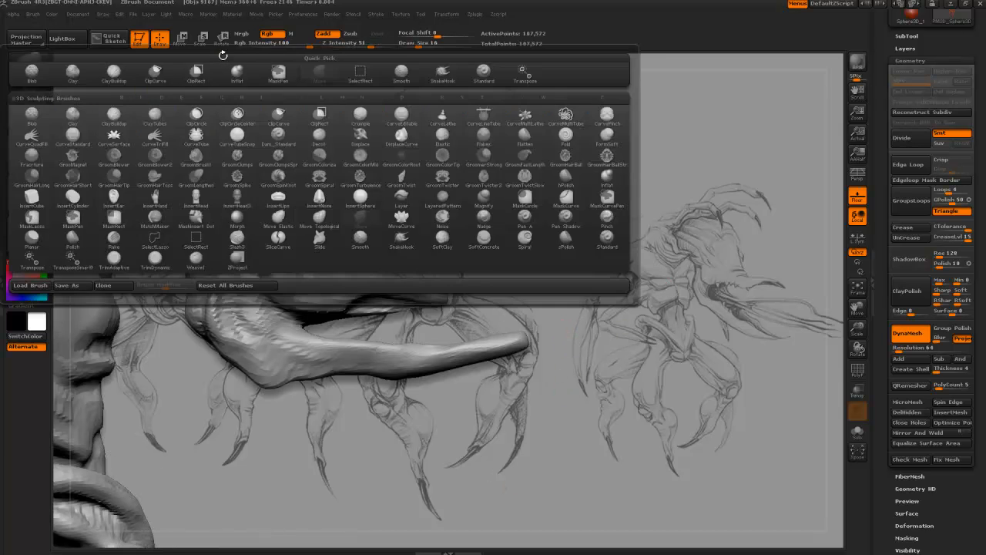
pyautogui.press('c')
pyautogui.press('b')
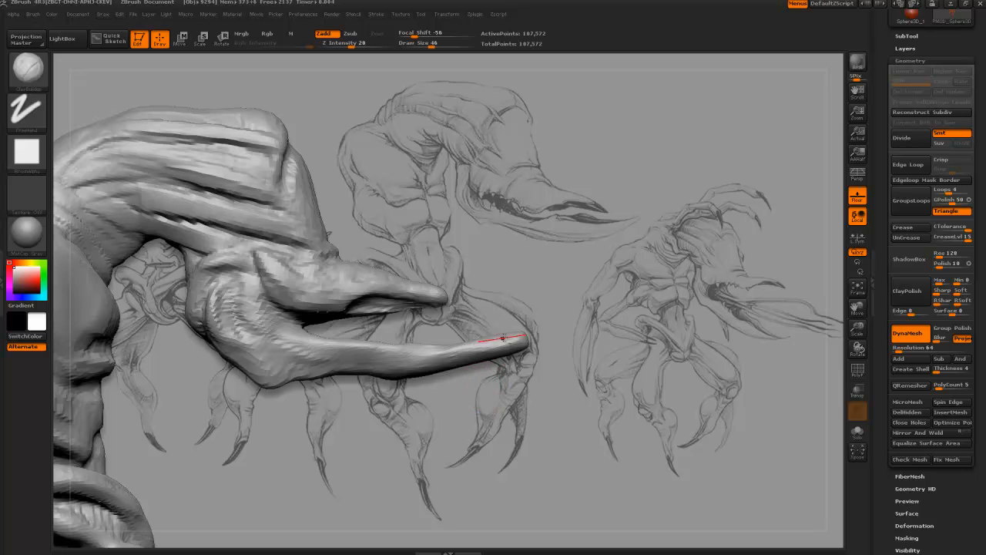
pyautogui.moveTo(460, 353)
pyautogui.mouseDown()
pyautogui.moveTo(512, 342)
pyautogui.moveTo(461, 353)
pyautogui.mouseUp()
pyautogui.moveTo(497, 296); pyautogui.dragTo(510, 343)
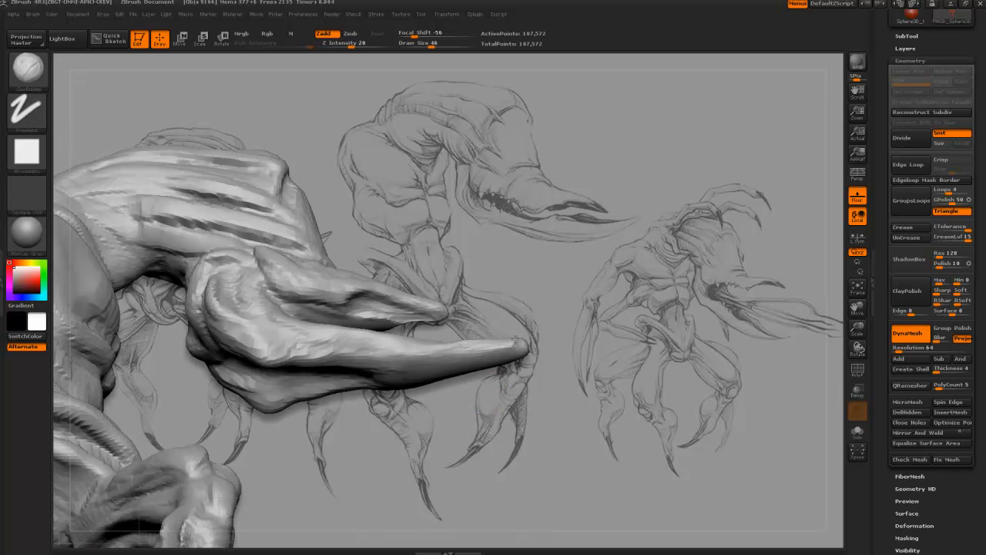
pyautogui.moveTo(520, 406)
pyautogui.mouseDown()
pyautogui.moveTo(477, 358)
pyautogui.moveTo(508, 344)
pyautogui.mouseUp()
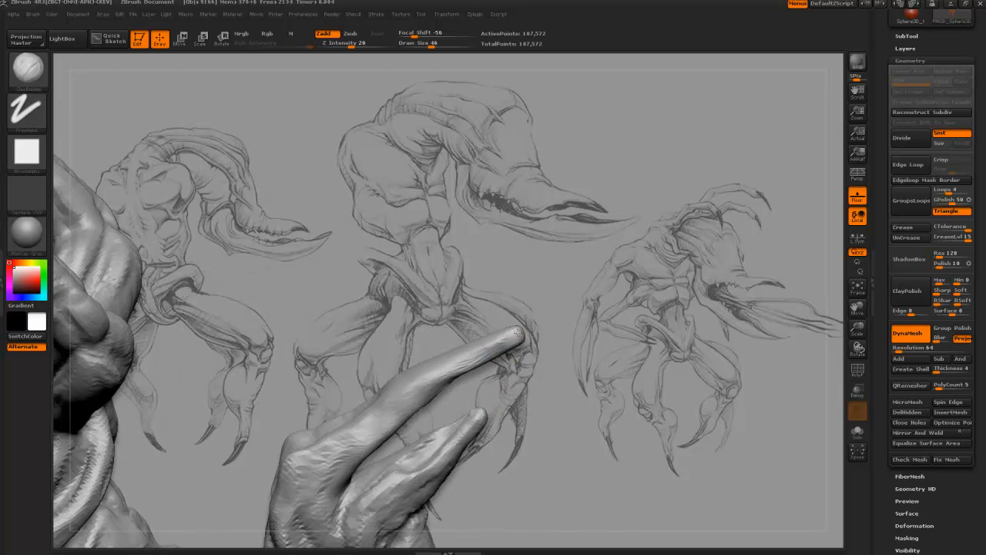
pyautogui.moveTo(486, 280)
pyautogui.mouseDown()
pyautogui.moveTo(509, 321)
pyautogui.moveTo(494, 323)
pyautogui.moveTo(503, 329)
pyautogui.mouseUp()
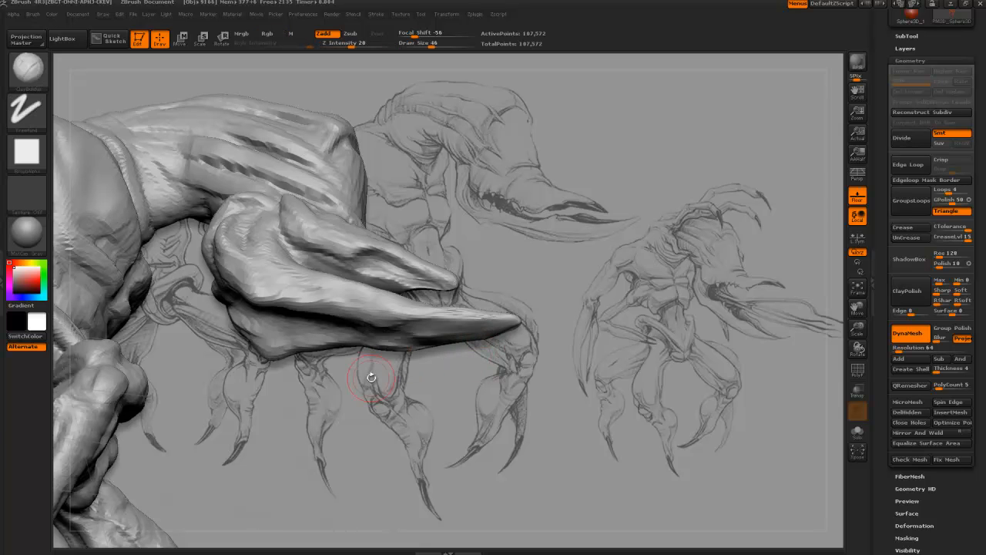
# Step: Fill out the underside of the lower pincer with Clay Buildup, increasing the draw size to 76
pyautogui.moveTo(379, 375); pyautogui.dragTo(342, 363)
pyautogui.press(']')
pyautogui.press(']')
pyautogui.press(']')
pyautogui.moveTo(391, 341)
pyautogui.mouseDown()
pyautogui.moveTo(414, 335)
pyautogui.moveTo(362, 352)
pyautogui.moveTo(323, 339)
pyautogui.moveTo(297, 345)
pyautogui.moveTo(383, 319)
pyautogui.moveTo(389, 339)
pyautogui.mouseUp()
pyautogui.moveTo(370, 418)
pyautogui.keyDown('alt'); pyautogui.mouseDown()
pyautogui.moveTo(449, 382)
pyautogui.moveTo(439, 420)
pyautogui.mouseUp(); pyautogui.keyUp('alt')
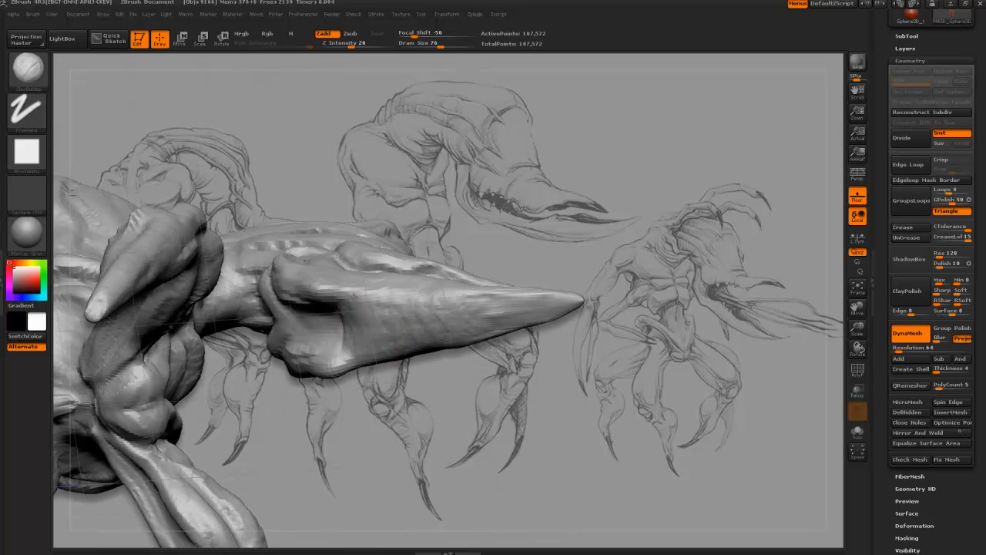
# Step: Fill the hollow at the base of the lower pincer with Clay Buildup at draw size 76
pyautogui.moveTo(361, 304)
pyautogui.mouseDown()
pyautogui.moveTo(336, 345)
pyautogui.moveTo(322, 332)
pyautogui.moveTo(288, 328)
pyautogui.moveTo(327, 311)
pyautogui.moveTo(339, 333)
pyautogui.moveTo(287, 329)
pyautogui.mouseUp()
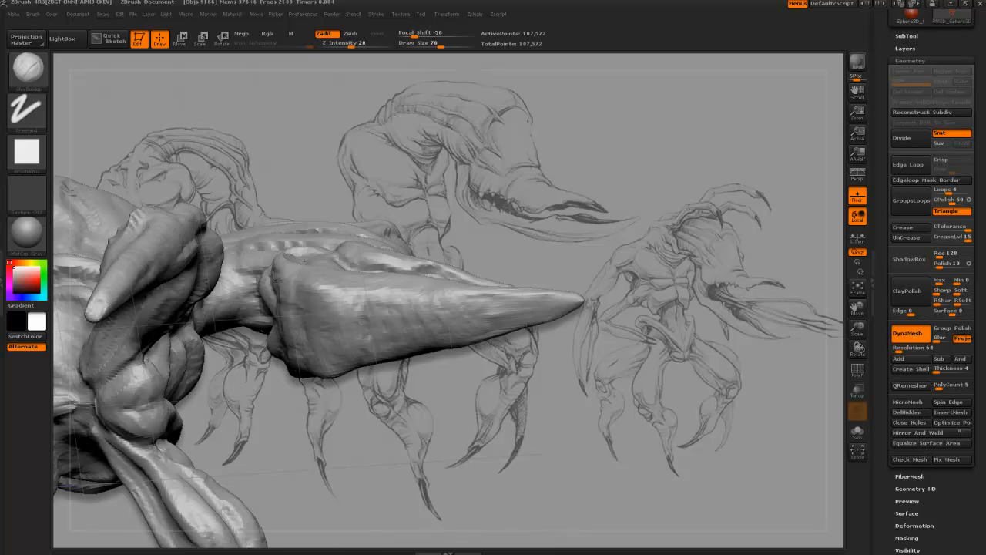
pyautogui.moveTo(390, 372); pyautogui.dragTo(371, 304)
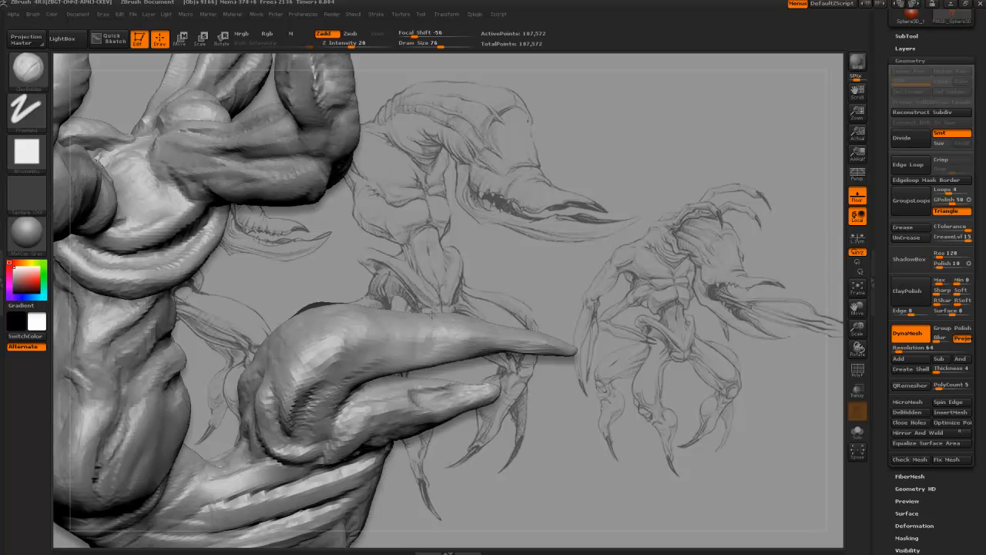
pyautogui.moveTo(430, 312)
pyautogui.mouseDown()
pyautogui.moveTo(445, 270)
pyautogui.moveTo(401, 325)
pyautogui.moveTo(437, 405)
pyautogui.mouseUp()
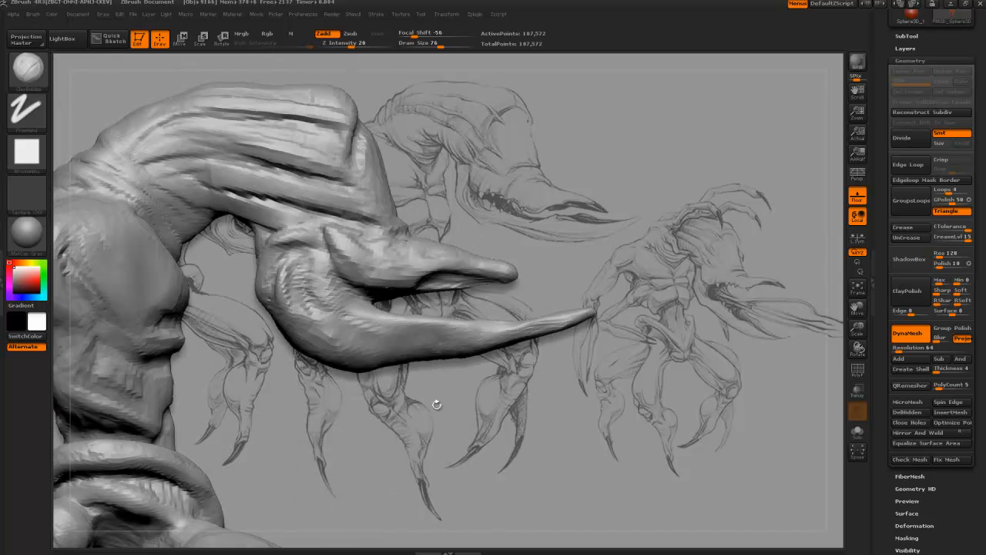
# Step: Pull the rear corner of the lower pincer's base outward with the Move brush, using draw sizes 96 and 76
pyautogui.press('b')
pyautogui.press('m')
pyautogui.press('v')
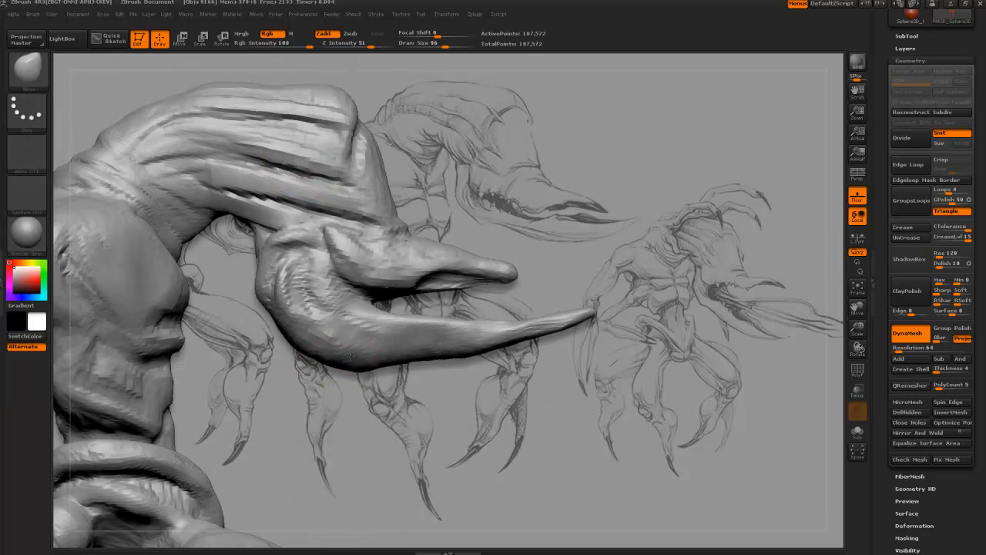
pyautogui.moveTo(291, 341)
pyautogui.mouseDown()
pyautogui.moveTo(262, 329)
pyautogui.moveTo(265, 345)
pyautogui.mouseUp()
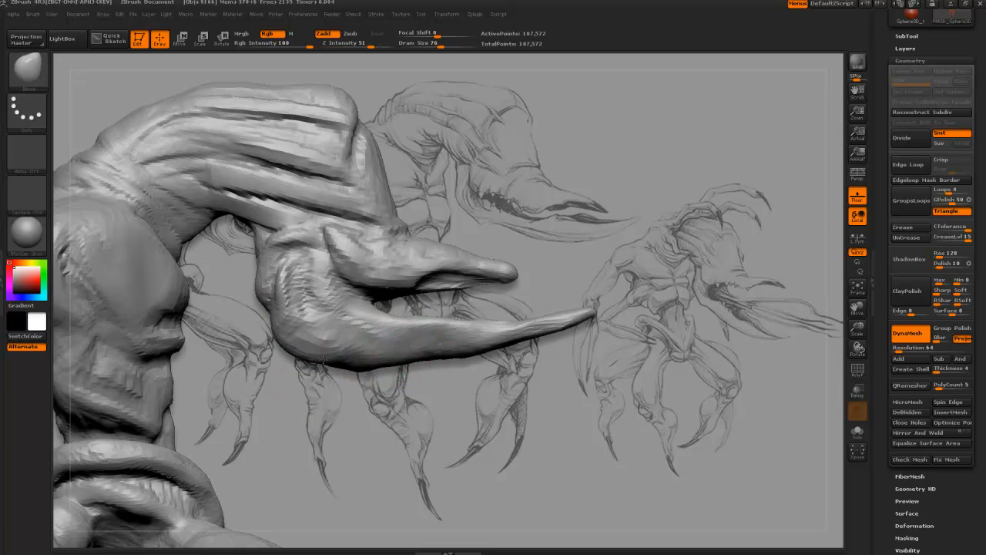
pyautogui.moveTo(323, 359); pyautogui.dragTo(335, 228)
# Step: Reduce the Clay Buildup draw size to 46 and smooth the upper pincer toward its tip
pyautogui.press('b')
pyautogui.press('c')
pyautogui.press('b')
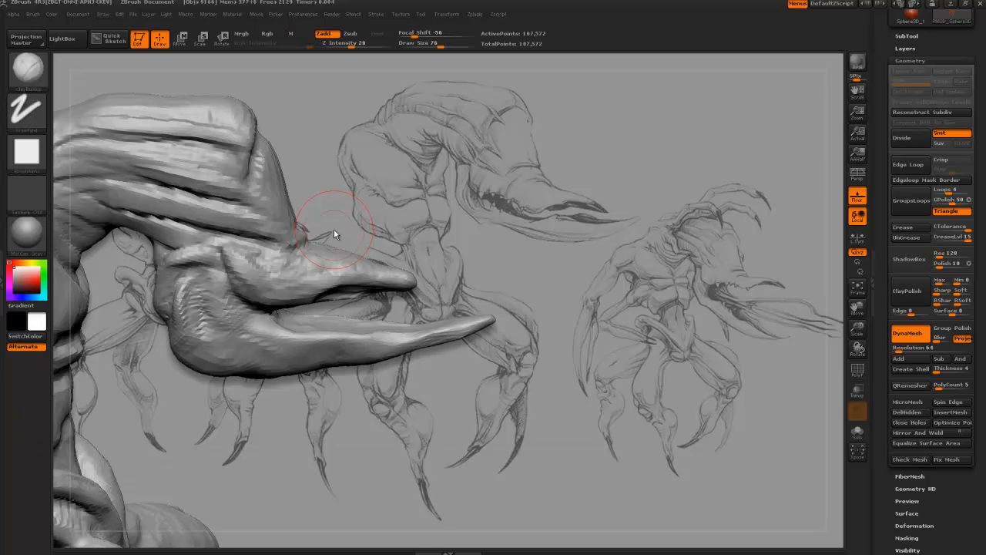
pyautogui.moveTo(413, 416)
pyautogui.mouseDown()
pyautogui.moveTo(365, 375)
pyautogui.moveTo(350, 324)
pyautogui.moveTo(442, 245)
pyautogui.moveTo(429, 312)
pyautogui.mouseUp()
pyautogui.press('[')
pyautogui.press('[')
pyautogui.press('[')
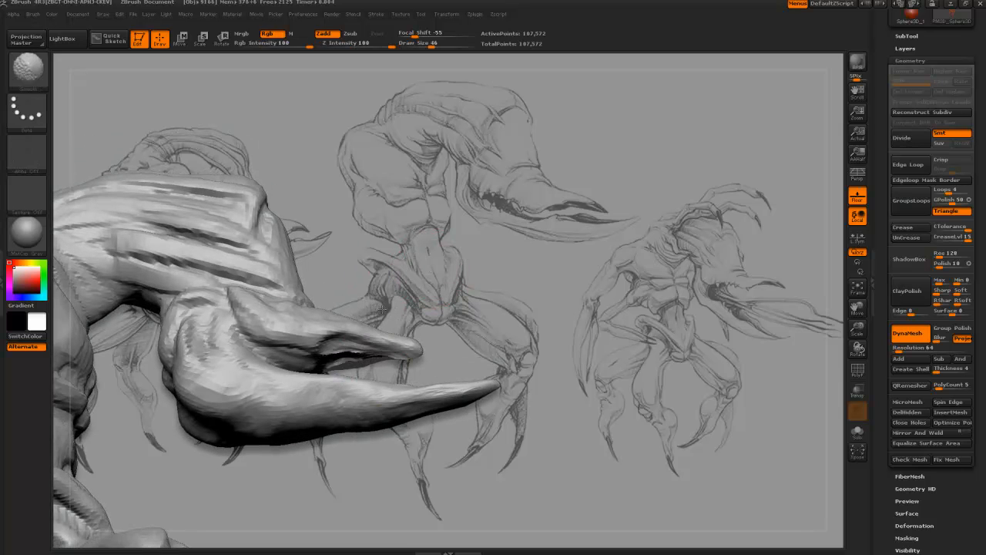
pyautogui.keyDown('shift'); pyautogui.moveTo(385, 327); pyautogui.dragTo(414, 315); pyautogui.keyUp('shift')
# Step: Isolate the upper pincer and rework its inner face with Clay Buildup at draw size 36
pyautogui.moveTo(472, 243)
pyautogui.keyDown('ctrl'); pyautogui.keyDown('shift'); pyautogui.mouseDown()
pyautogui.moveTo(222, 372)
pyautogui.moveTo(332, 184)
pyautogui.mouseUp(); pyautogui.keyUp('shift'); pyautogui.keyUp('ctrl')
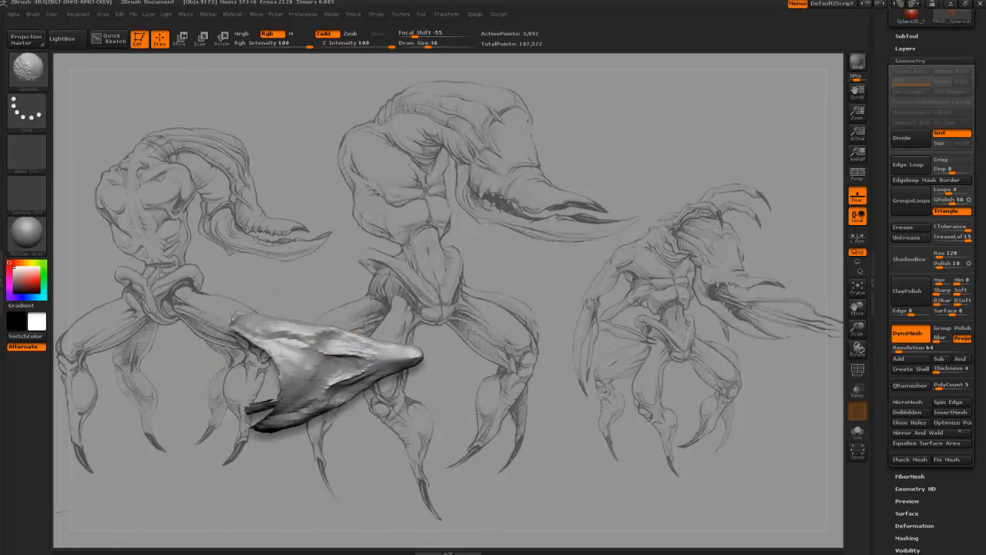
pyautogui.hotkey('ctrl', 'shift')
pyautogui.moveTo(301, 357)
pyautogui.mouseDown()
pyautogui.moveTo(298, 389)
pyautogui.moveTo(302, 358)
pyautogui.mouseUp()
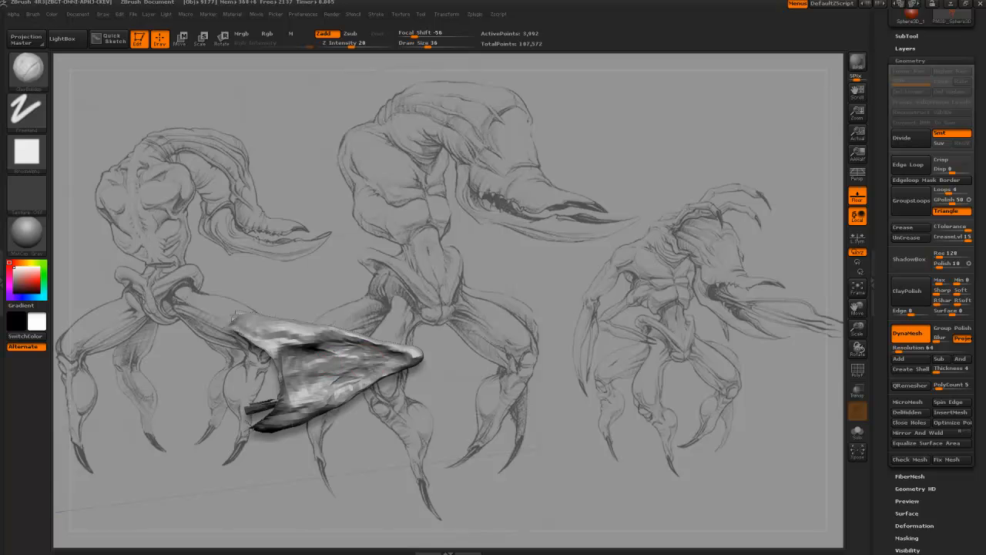
pyautogui.moveTo(325, 344); pyautogui.dragTo(278, 339)
pyautogui.moveTo(323, 470); pyautogui.dragTo(339, 490)
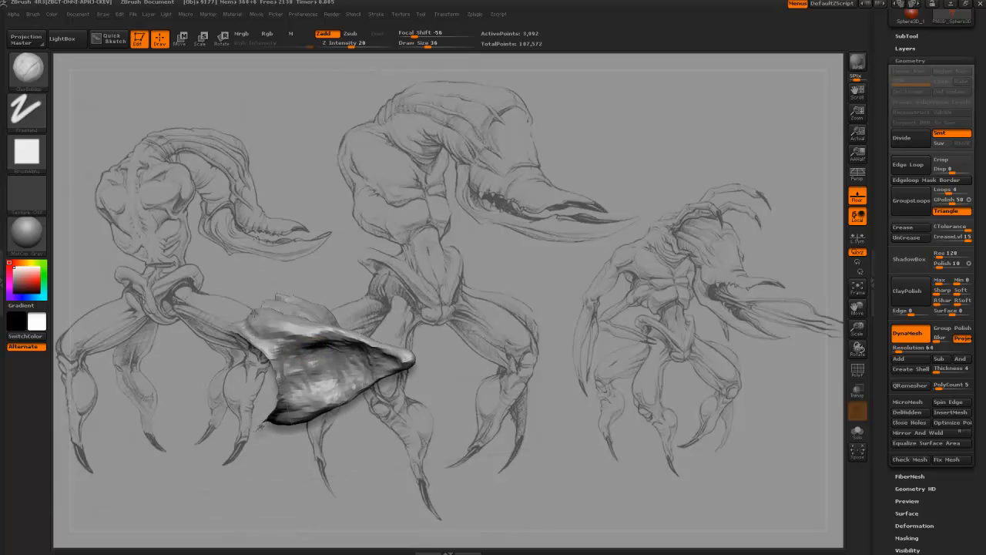
pyautogui.moveTo(332, 350)
pyautogui.mouseDown()
pyautogui.moveTo(279, 346)
pyautogui.moveTo(316, 387)
pyautogui.moveTo(314, 350)
pyautogui.mouseUp()
pyautogui.moveTo(356, 302); pyautogui.dragTo(331, 365)
pyautogui.moveTo(356, 297)
pyautogui.mouseDown()
pyautogui.moveTo(337, 334)
pyautogui.moveTo(346, 295)
pyautogui.mouseUp()
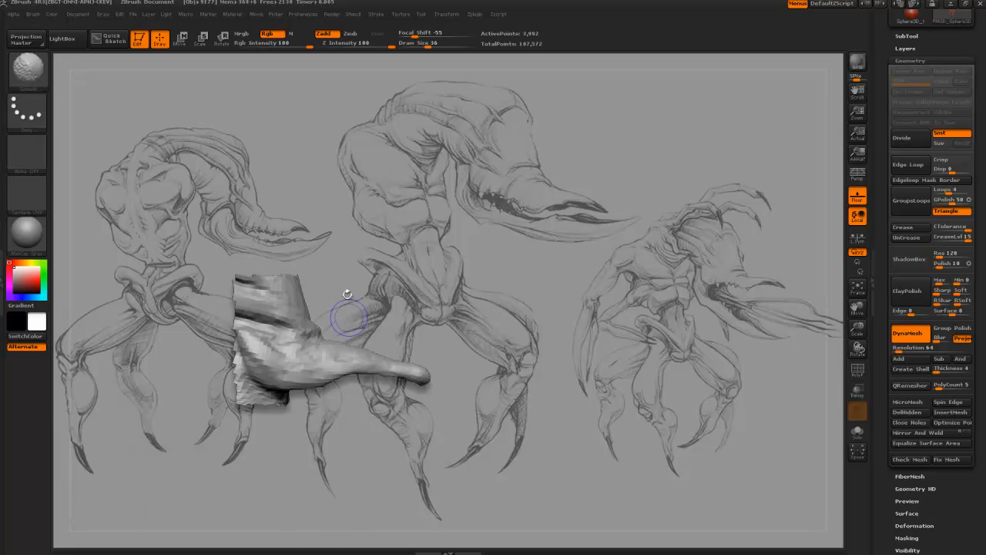
# Step: Refine the lower edge and tip of the isolated upper pincer with the Move brush at draw sizes 56 and 26
pyautogui.press('b')
pyautogui.press('m')
pyautogui.press('v')
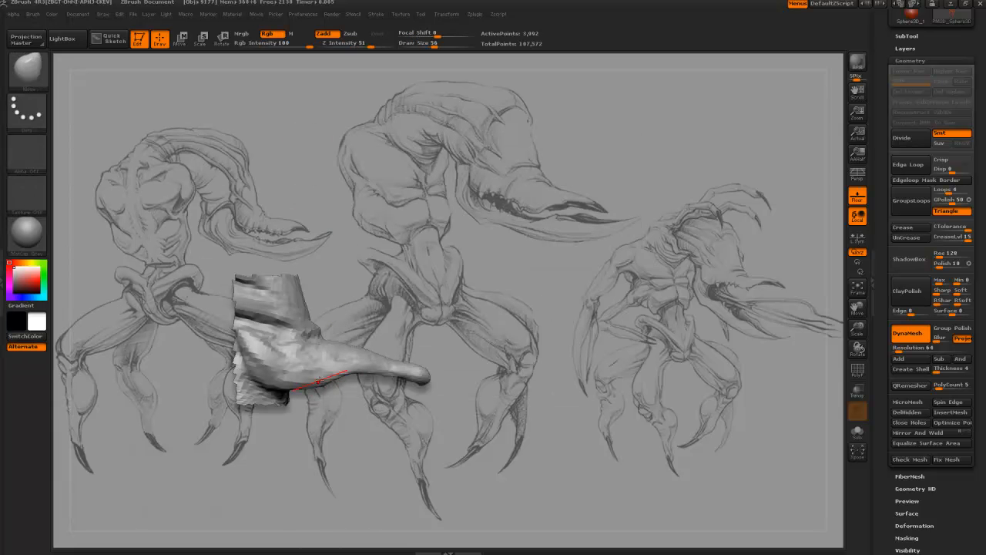
pyautogui.moveTo(319, 381); pyautogui.dragTo(314, 390)
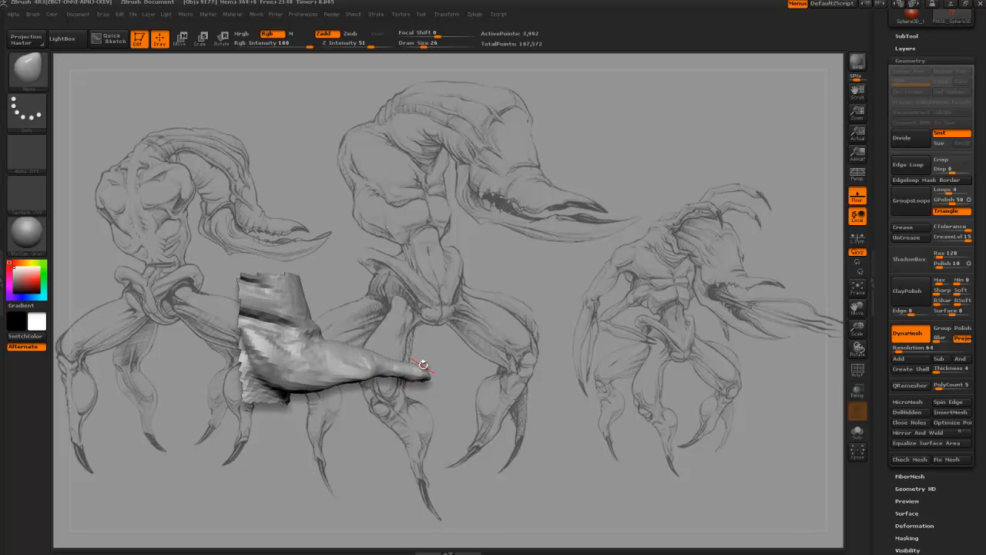
# Step: Add volume to the isolated upper pincer with Clay Buildup, increasing the draw size from 36 to 76
pyautogui.press('b')
pyautogui.press('c')
pyautogui.press('b')
pyautogui.moveTo(507, 315)
pyautogui.mouseDown()
pyautogui.moveTo(499, 274)
pyautogui.moveTo(477, 254)
pyautogui.moveTo(451, 334)
pyautogui.mouseUp()
pyautogui.moveTo(392, 344); pyautogui.dragTo(410, 401)
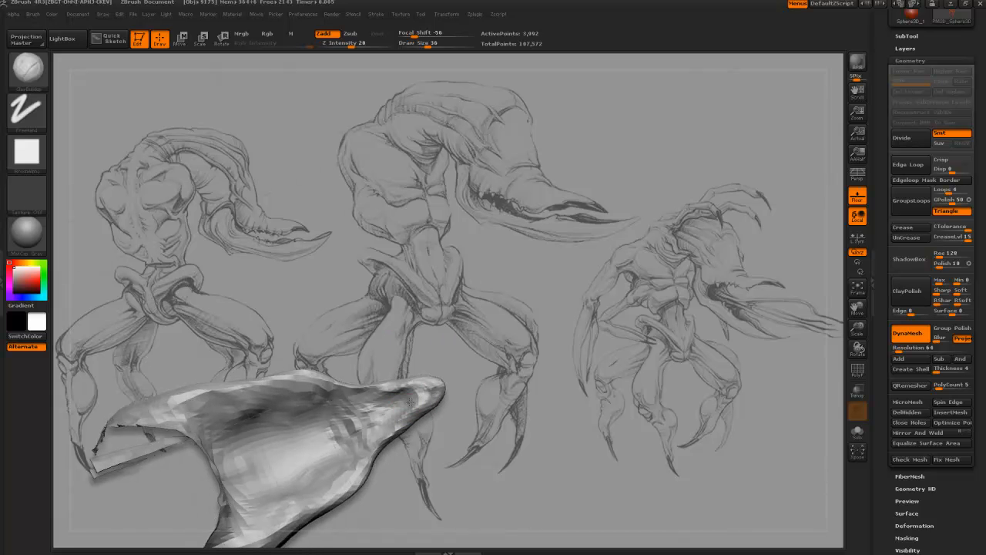
pyautogui.moveTo(407, 352); pyautogui.dragTo(402, 406)
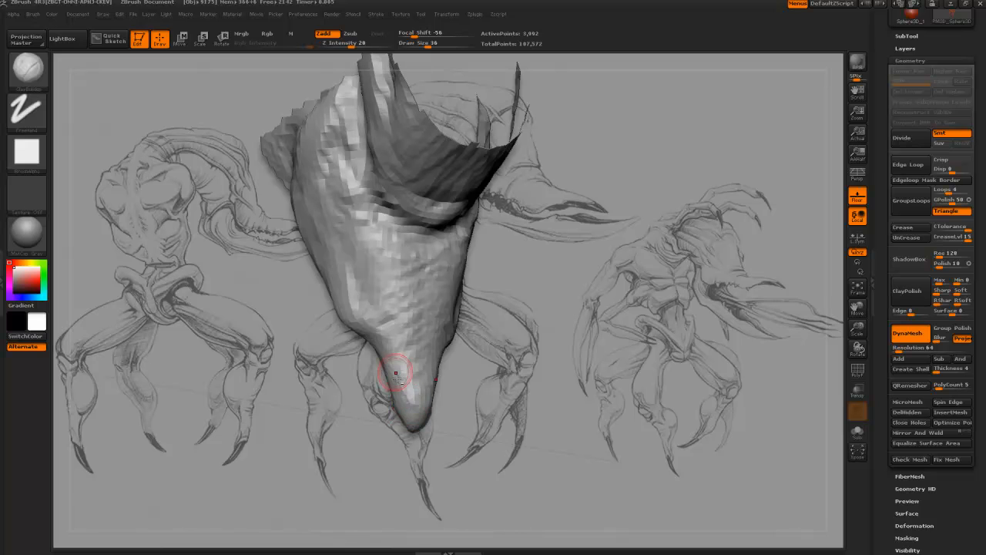
pyautogui.moveTo(395, 364)
pyautogui.mouseDown()
pyautogui.moveTo(403, 412)
pyautogui.moveTo(411, 353)
pyautogui.moveTo(397, 326)
pyautogui.moveTo(415, 360)
pyautogui.moveTo(366, 295)
pyautogui.moveTo(382, 277)
pyautogui.moveTo(431, 277)
pyautogui.moveTo(401, 296)
pyautogui.moveTo(400, 235)
pyautogui.moveTo(422, 233)
pyautogui.mouseUp()
pyautogui.press(']')
pyautogui.press(']')
pyautogui.moveTo(493, 246)
pyautogui.mouseDown()
pyautogui.moveTo(370, 178)
pyautogui.moveTo(302, 111)
pyautogui.mouseUp()
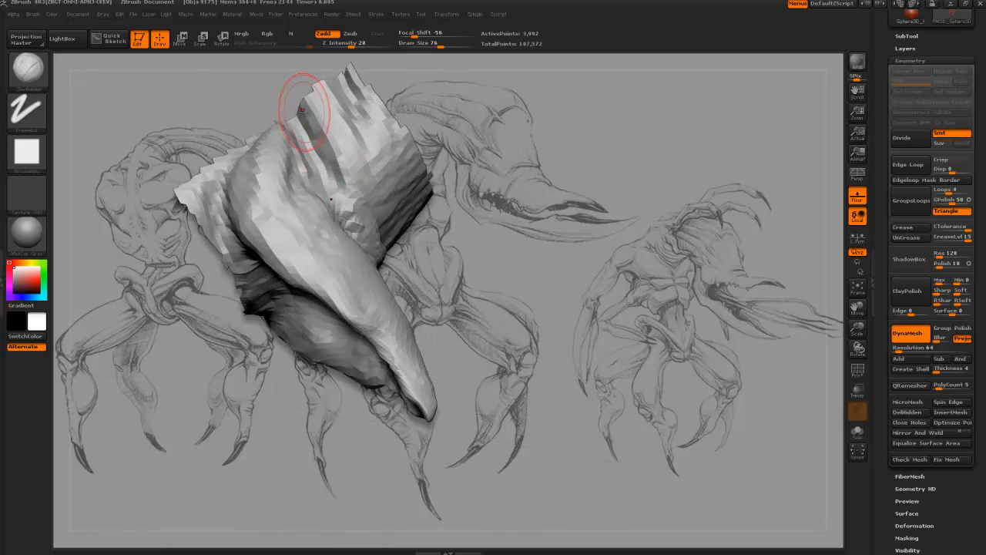
# Step: Unhide the whole creature and adjust the upper pincer's side contour with the Move brush at draw size 86
pyautogui.keyDown('ctrl'); pyautogui.keyDown('shift'); pyautogui.click(524, 323); pyautogui.keyUp('shift'); pyautogui.keyUp('ctrl')
pyautogui.moveTo(506, 374); pyautogui.dragTo(466, 415)
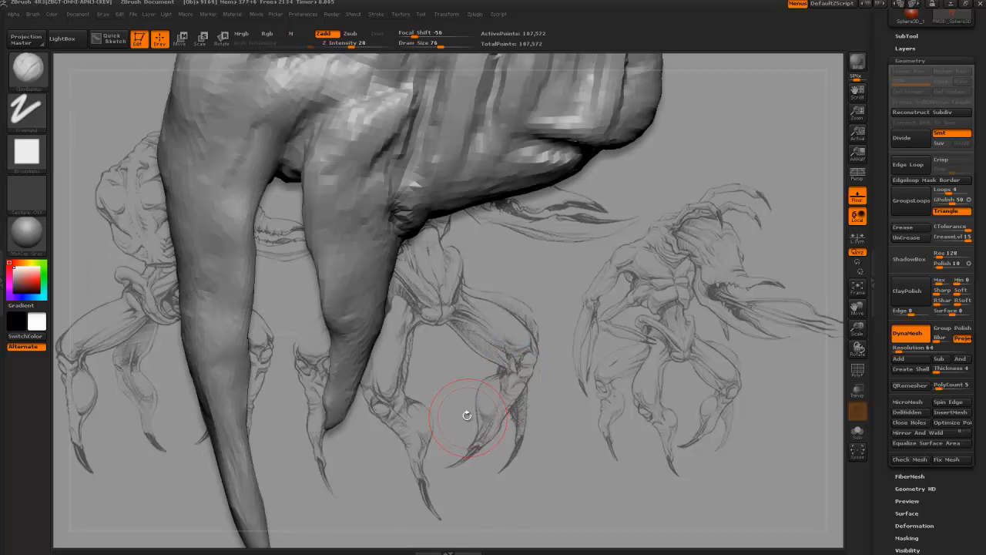
pyautogui.moveTo(317, 286)
pyautogui.keyDown('alt'); pyautogui.mouseDown()
pyautogui.moveTo(271, 252)
pyautogui.moveTo(270, 272)
pyautogui.mouseUp(); pyautogui.keyUp('alt')
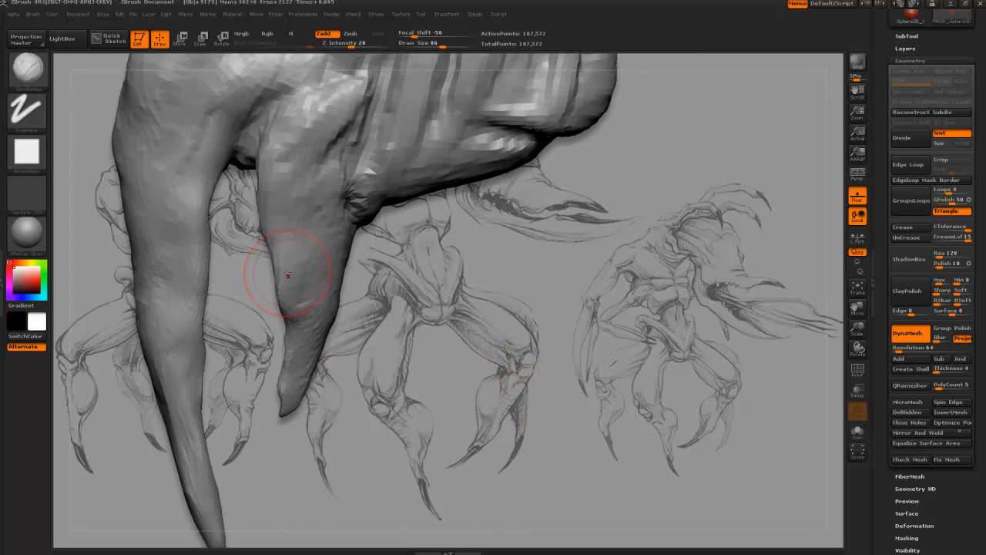
pyautogui.press('b')
pyautogui.press('m')
pyautogui.press('v')
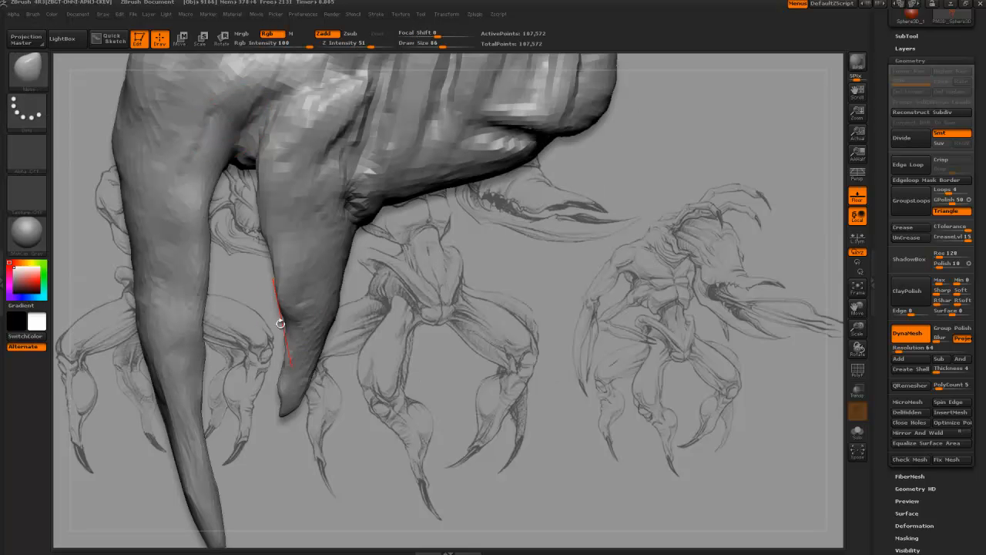
pyautogui.moveTo(265, 245); pyautogui.dragTo(260, 246)
pyautogui.moveTo(327, 272)
pyautogui.mouseDown()
pyautogui.moveTo(385, 320)
pyautogui.moveTo(469, 432)
pyautogui.mouseUp()
# Step: Build up the surfaces inside the gap between the two pincers with Clay Buildup at draw size 46
pyautogui.press('v')
pyautogui.press('v')
pyautogui.press('b')
pyautogui.press('c')
pyautogui.press('b')
pyautogui.moveTo(475, 382)
pyautogui.mouseDown()
pyautogui.moveTo(287, 445)
pyautogui.moveTo(296, 409)
pyautogui.moveTo(275, 420)
pyautogui.moveTo(294, 401)
pyautogui.mouseUp()
pyautogui.moveTo(474, 522)
pyautogui.mouseDown()
pyautogui.moveTo(416, 362)
pyautogui.moveTo(341, 334)
pyautogui.mouseUp()
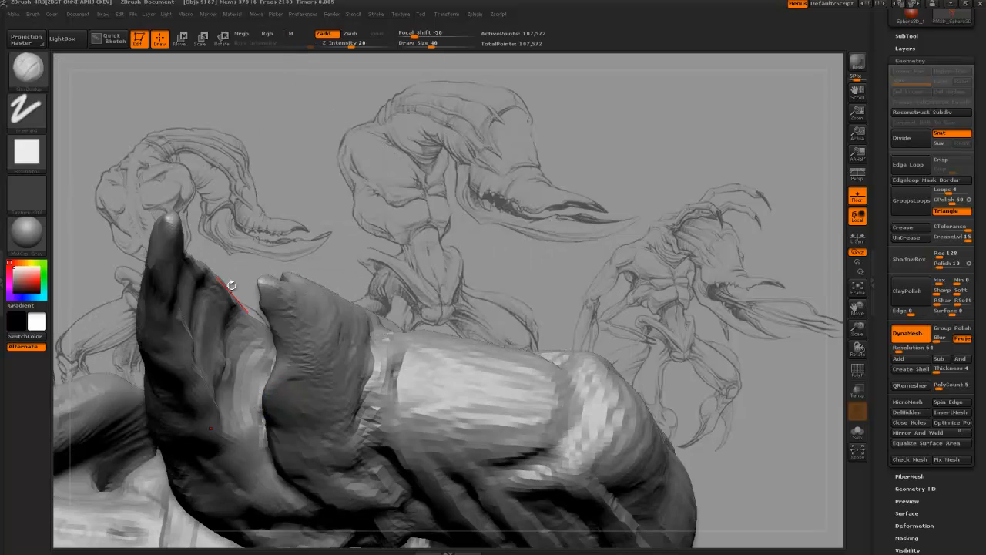
pyautogui.moveTo(229, 284); pyautogui.dragTo(262, 316)
pyautogui.moveTo(236, 403)
pyautogui.mouseDown()
pyautogui.moveTo(292, 398)
pyautogui.moveTo(284, 359)
pyautogui.mouseUp()
# Step: Smooth the inner surfaces between the two pincers at draw size 46
pyautogui.moveTo(236, 234)
pyautogui.mouseDown()
pyautogui.moveTo(264, 360)
pyautogui.moveTo(287, 361)
pyautogui.moveTo(265, 402)
pyautogui.mouseUp()
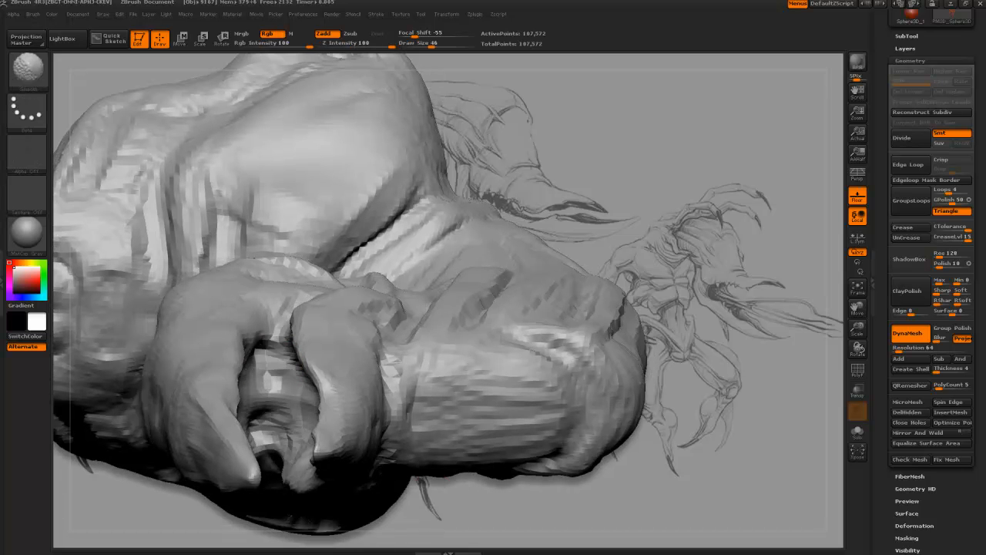
pyautogui.moveTo(431, 500)
pyautogui.mouseDown()
pyautogui.moveTo(400, 462)
pyautogui.moveTo(385, 362)
pyautogui.moveTo(370, 339)
pyautogui.mouseUp()
pyautogui.moveTo(242, 399); pyautogui.dragTo(251, 410)
pyautogui.moveTo(114, 356)
pyautogui.mouseDown()
pyautogui.moveTo(150, 378)
pyautogui.moveTo(262, 374)
pyautogui.moveTo(256, 363)
pyautogui.mouseUp()
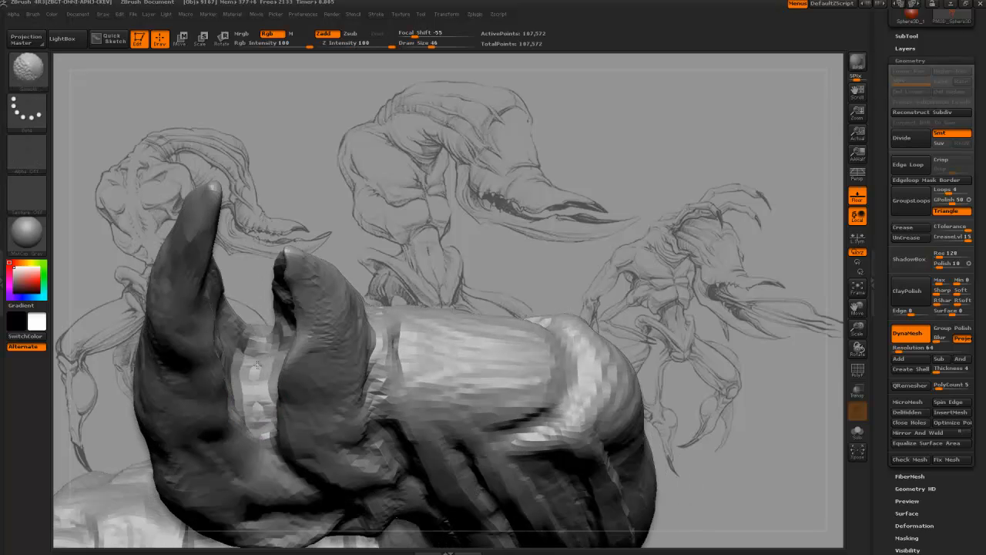
pyautogui.moveTo(253, 288)
pyautogui.mouseDown()
pyautogui.moveTo(268, 388)
pyautogui.moveTo(257, 352)
pyautogui.mouseUp()
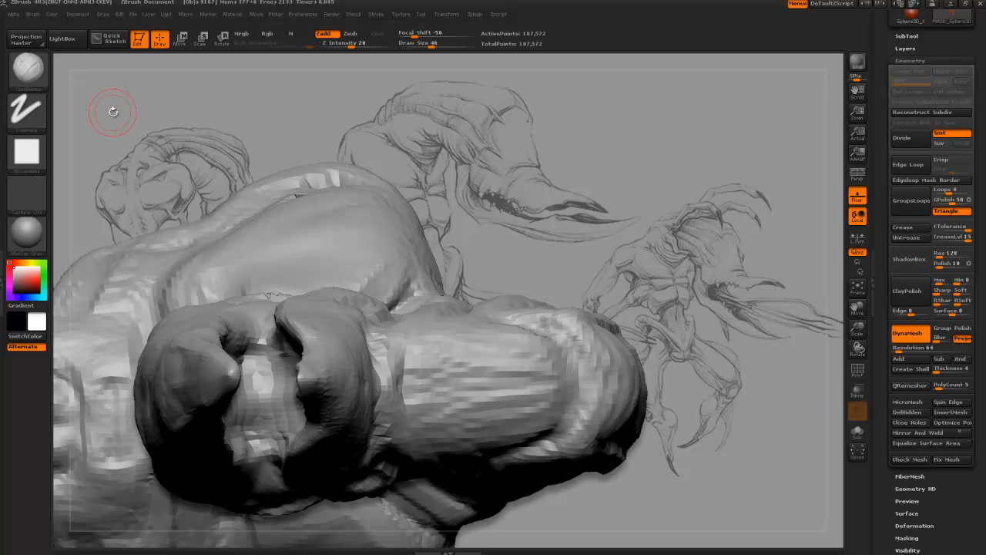
# Step: Reshape the upper pincer and its inner edge with the Move brush, starting at draw size 66
pyautogui.press('b')
pyautogui.press('m')
pyautogui.press('v')
pyautogui.moveTo(164, 174)
pyautogui.mouseDown()
pyautogui.moveTo(223, 246)
pyautogui.moveTo(250, 347)
pyautogui.mouseUp()
pyautogui.moveTo(548, 295); pyautogui.dragTo(331, 359)
pyautogui.moveTo(187, 499); pyautogui.dragTo(272, 312)
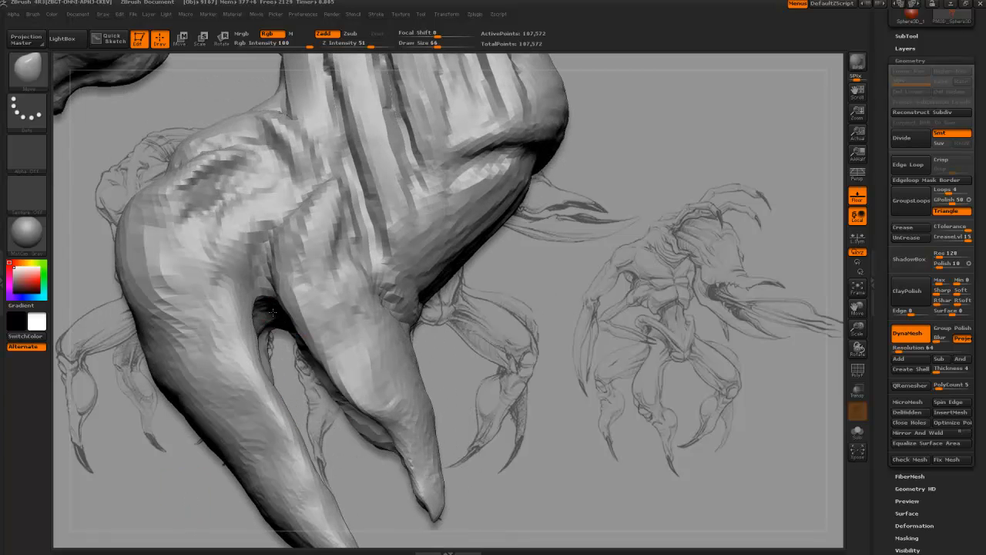
pyautogui.moveTo(198, 441)
pyautogui.mouseDown()
pyautogui.moveTo(153, 340)
pyautogui.moveTo(259, 322)
pyautogui.moveTo(259, 506)
pyautogui.moveTo(326, 436)
pyautogui.mouseUp()
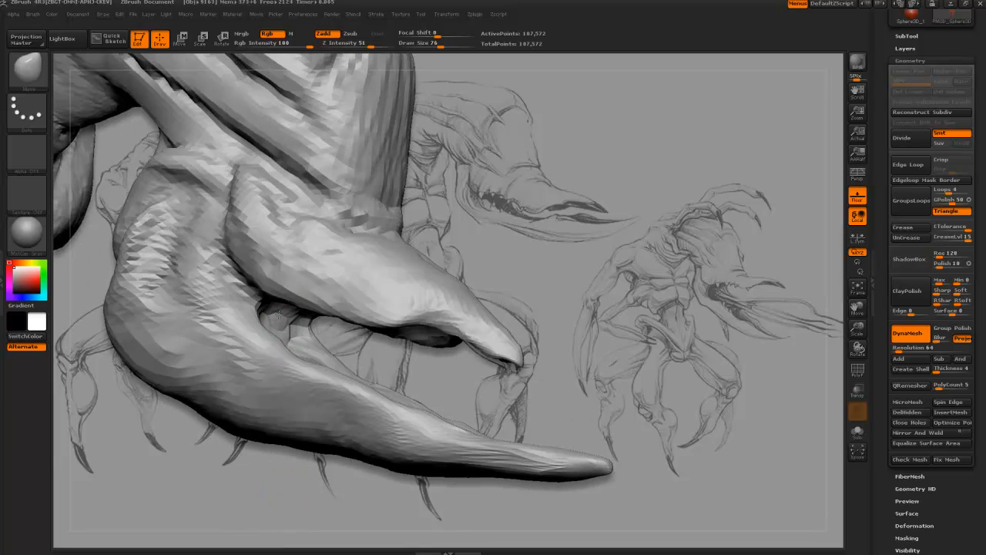
# Step: Adjust the inner corner where the two pincers meet with the Move brush at draw size 76
pyautogui.moveTo(355, 350)
pyautogui.mouseDown()
pyautogui.moveTo(310, 276)
pyautogui.moveTo(324, 308)
pyautogui.moveTo(318, 300)
pyautogui.mouseUp()
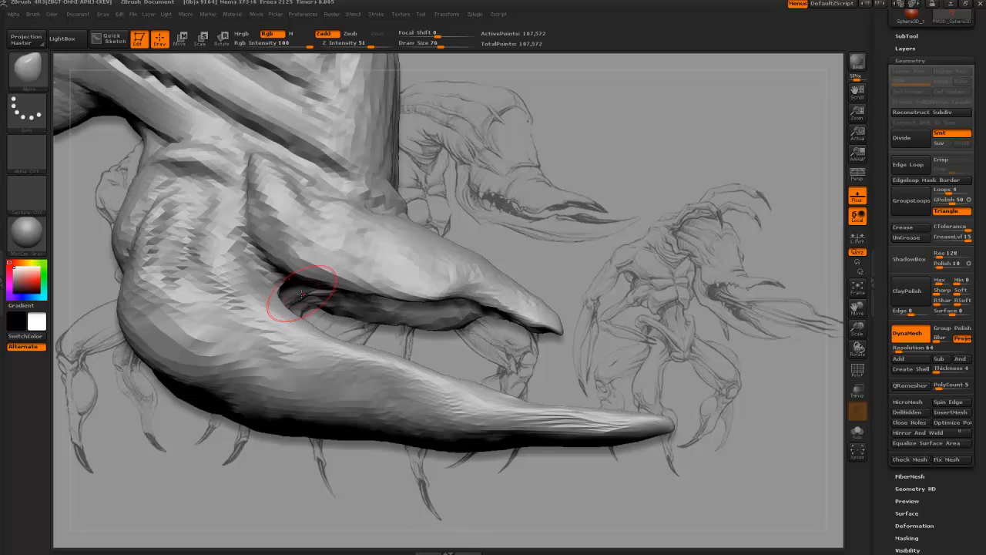
pyautogui.moveTo(286, 334); pyautogui.dragTo(278, 321)
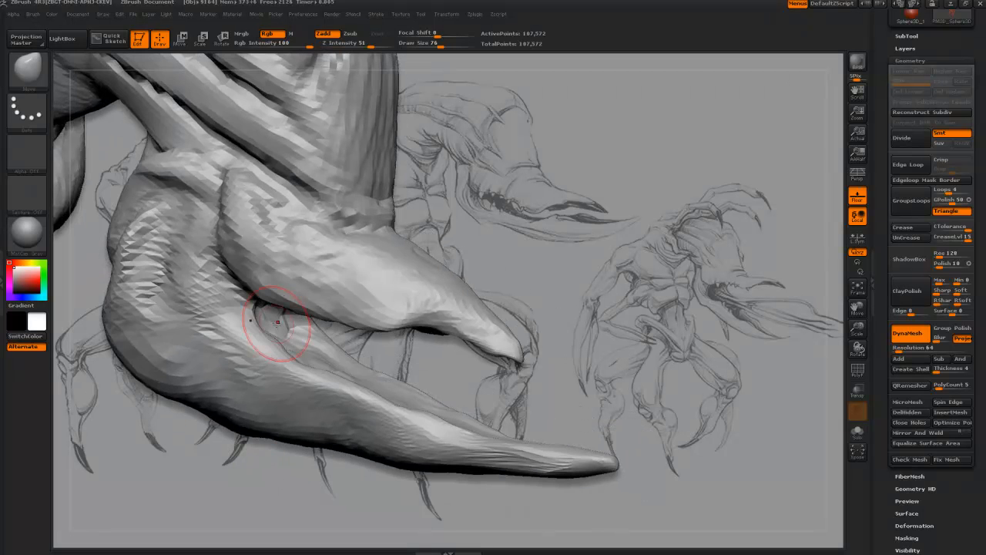
pyautogui.moveTo(295, 454); pyautogui.dragTo(316, 391)
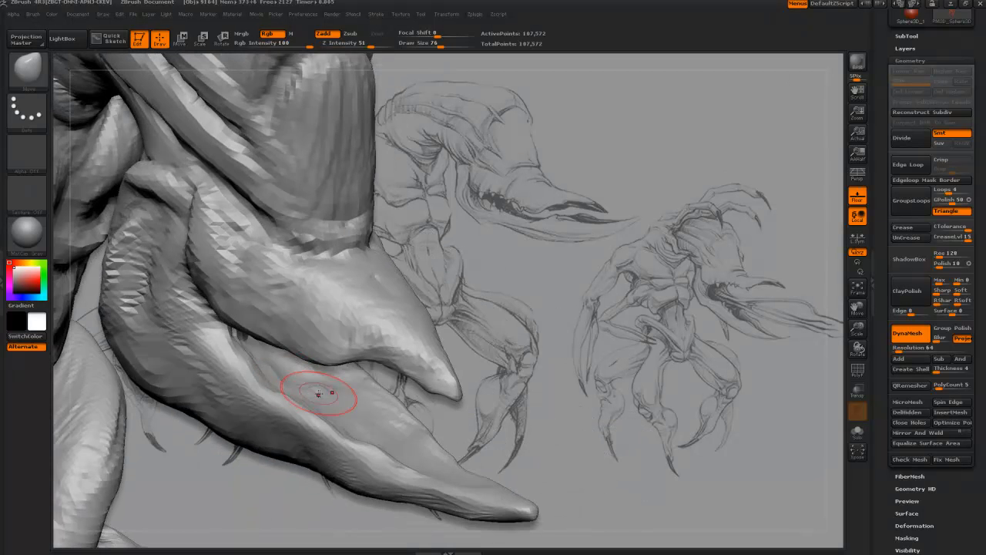
pyautogui.moveTo(271, 489)
pyautogui.mouseDown()
pyautogui.moveTo(258, 443)
pyautogui.moveTo(266, 431)
pyautogui.mouseUp()
# Step: Build up the inner side of the lower pincer near its base with Clay Buildup at draw size 46
pyautogui.press('b')
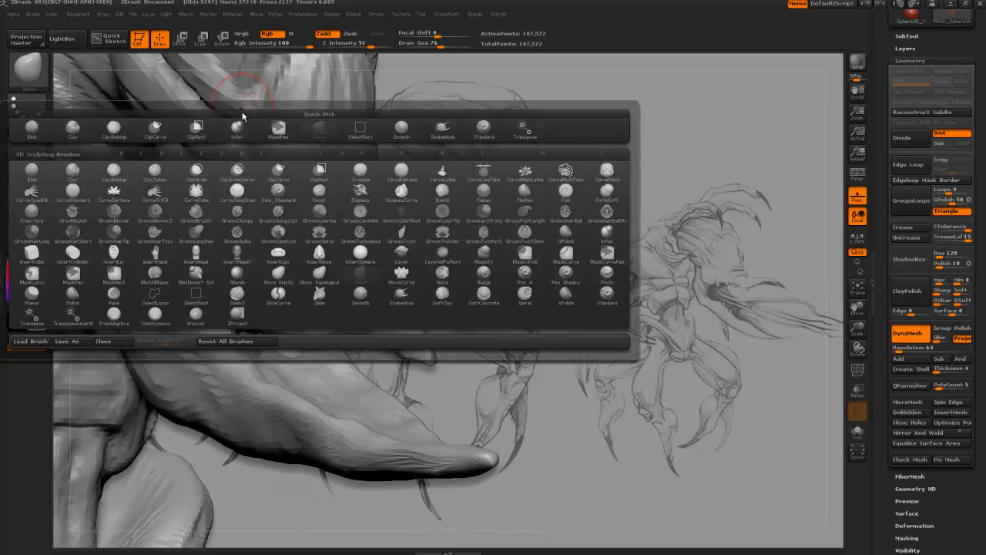
pyautogui.moveTo(550, 422)
pyautogui.mouseDown()
pyautogui.moveTo(585, 391)
pyautogui.moveTo(564, 406)
pyautogui.mouseUp()
pyautogui.press('b')
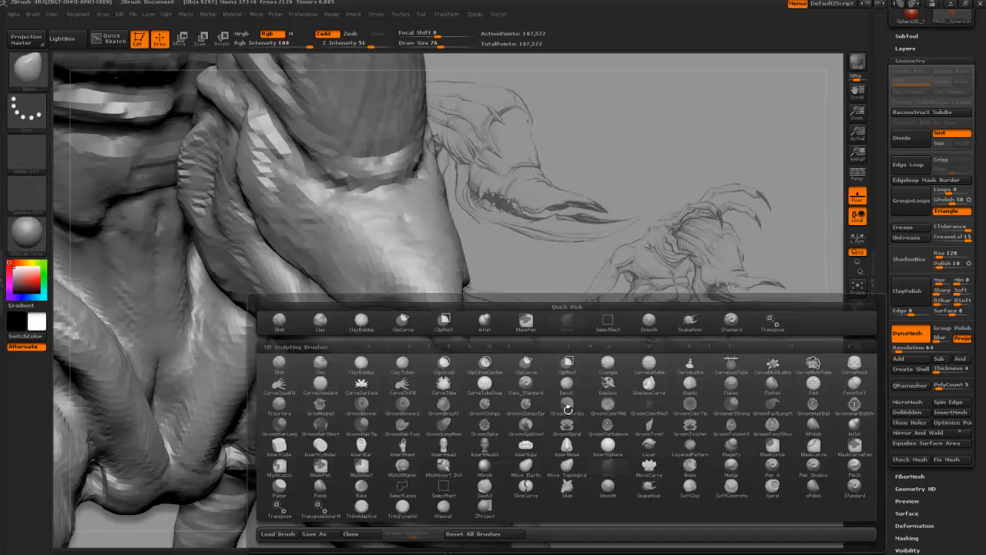
pyautogui.press('c')
pyautogui.press('b')
pyautogui.press('[')
pyautogui.press('[')
pyautogui.press('[')
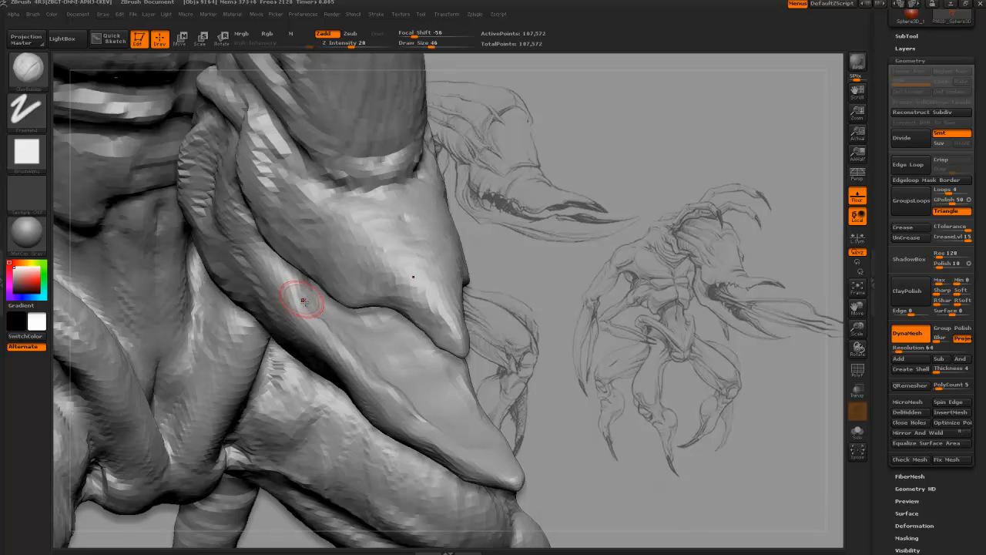
pyautogui.moveTo(549, 393)
pyautogui.mouseDown()
pyautogui.moveTo(273, 326)
pyautogui.moveTo(256, 289)
pyautogui.mouseUp()
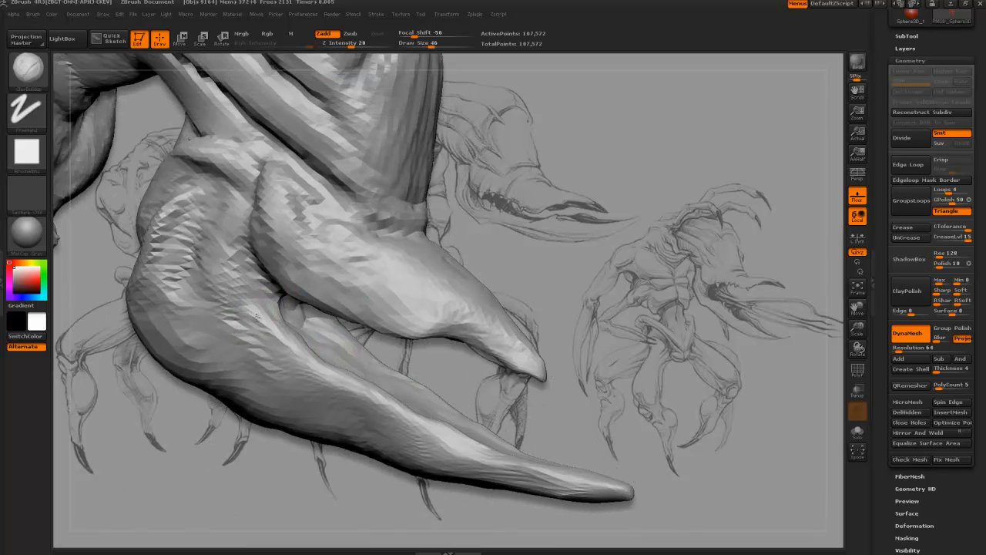
# Step: Thicken the outer joint area where the two pincers meet with Clay Buildup at draw size 56
pyautogui.moveTo(208, 485); pyautogui.dragTo(252, 306)
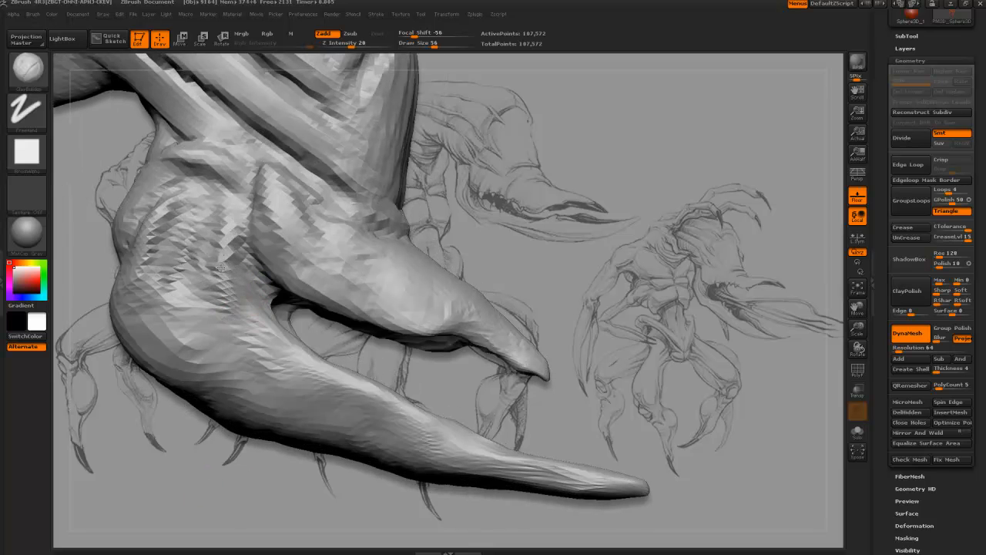
pyautogui.moveTo(236, 225); pyautogui.dragTo(205, 304)
pyautogui.moveTo(200, 212)
pyautogui.mouseDown()
pyautogui.moveTo(194, 291)
pyautogui.moveTo(216, 330)
pyautogui.mouseUp()
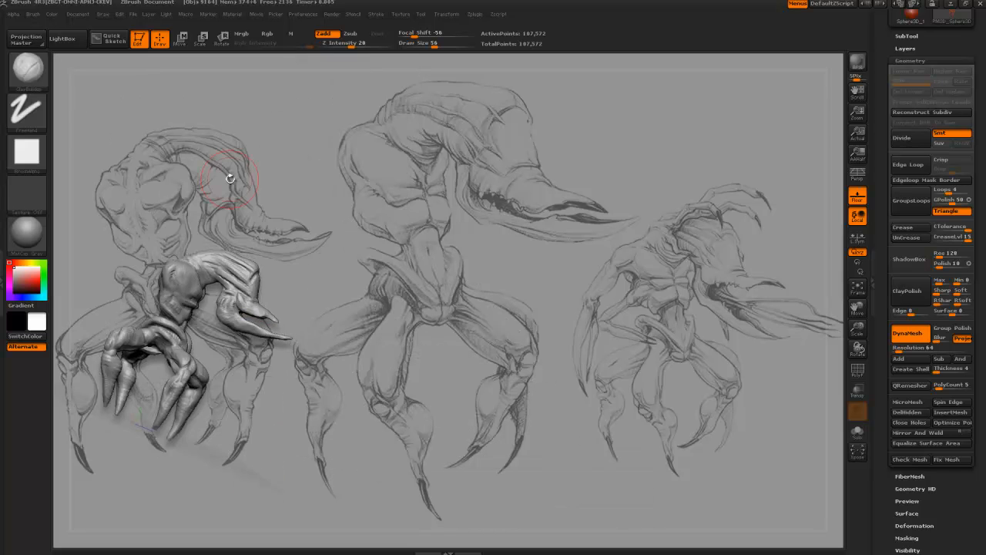
# Step: Build up the upper pincer near its tip with Clay Buildup at draw size 76
pyautogui.moveTo(293, 367)
pyautogui.mouseDown()
pyautogui.moveTo(297, 405)
pyautogui.moveTo(346, 351)
pyautogui.moveTo(342, 331)
pyautogui.moveTo(436, 260)
pyautogui.mouseUp()
pyautogui.press('space')
pyautogui.moveTo(317, 137); pyautogui.dragTo(321, 138)
pyautogui.keyDown('alt'); pyautogui.moveTo(371, 376); pyautogui.dragTo(339, 401); pyautogui.keyUp('alt')
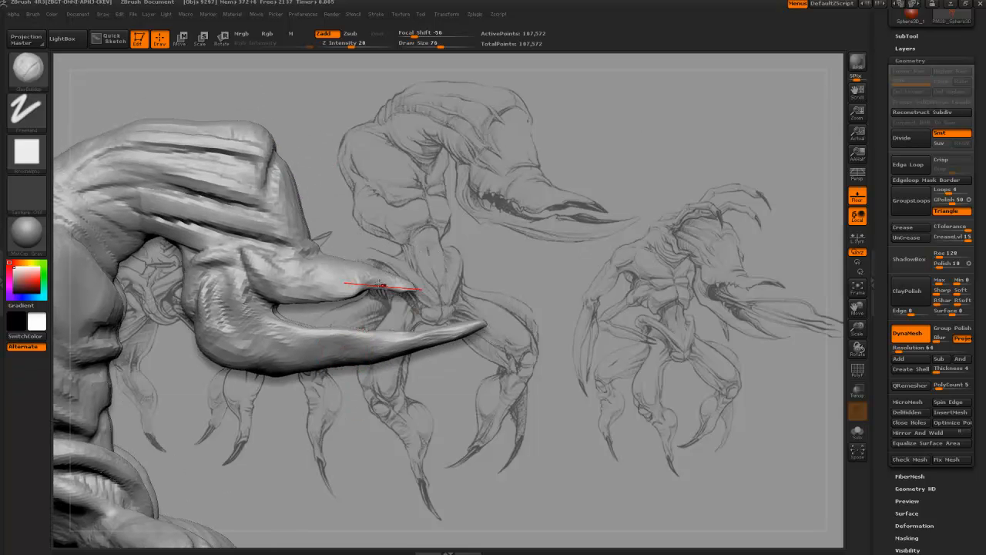
pyautogui.moveTo(380, 286); pyautogui.dragTo(389, 284)
# Step: Lengthen the upper pincer's tip with the Move brush, up to draw size 186, and mask the lower pincer to protect it
pyautogui.press('b')
pyautogui.press('m')
pyautogui.press('v')
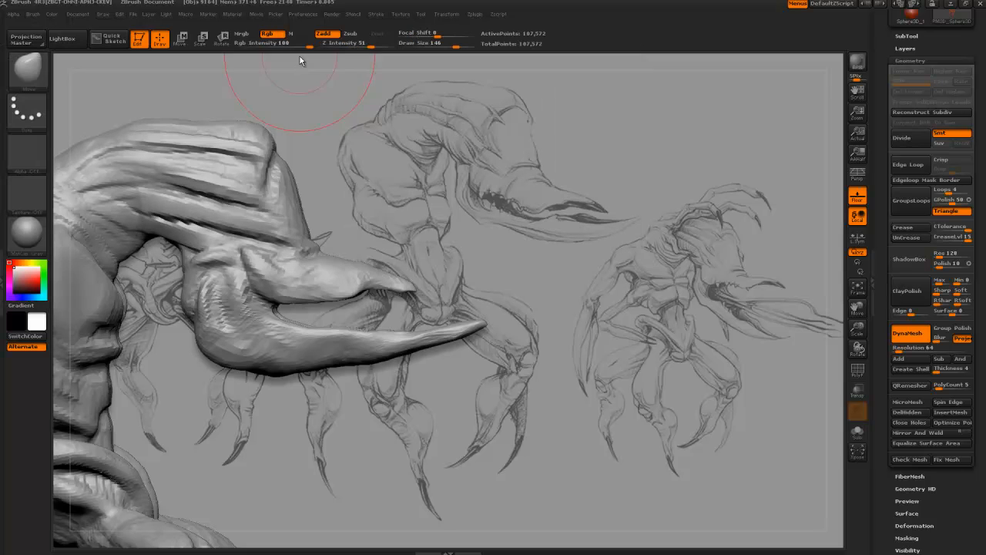
pyautogui.moveTo(387, 284); pyautogui.dragTo(394, 289)
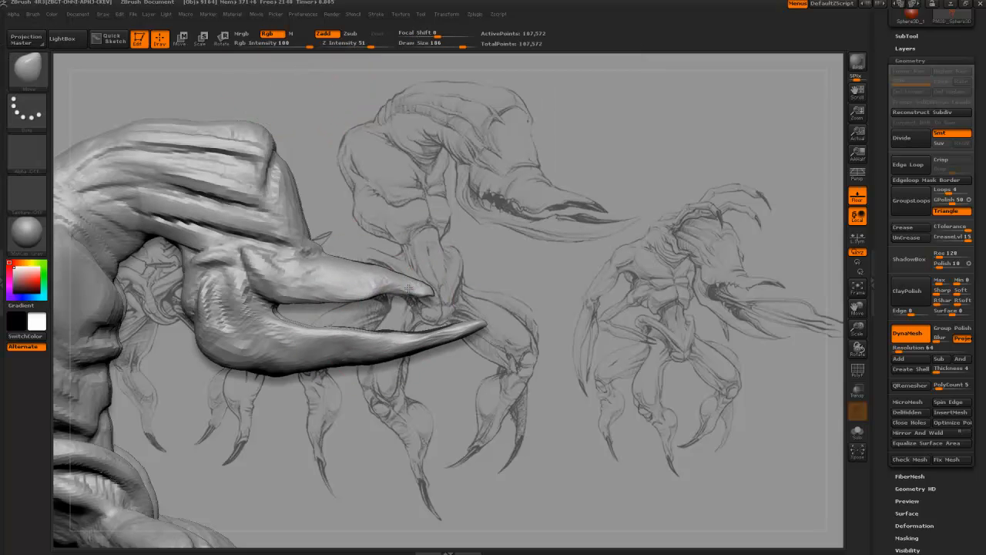
pyautogui.moveTo(550, 429)
pyautogui.keyDown('ctrl'); pyautogui.mouseDown()
pyautogui.moveTo(572, 426)
pyautogui.moveTo(308, 309)
pyautogui.mouseUp(); pyautogui.keyUp('ctrl')
pyautogui.moveTo(391, 281)
pyautogui.mouseDown()
pyautogui.moveTo(421, 282)
pyautogui.moveTo(420, 298)
pyautogui.mouseUp()
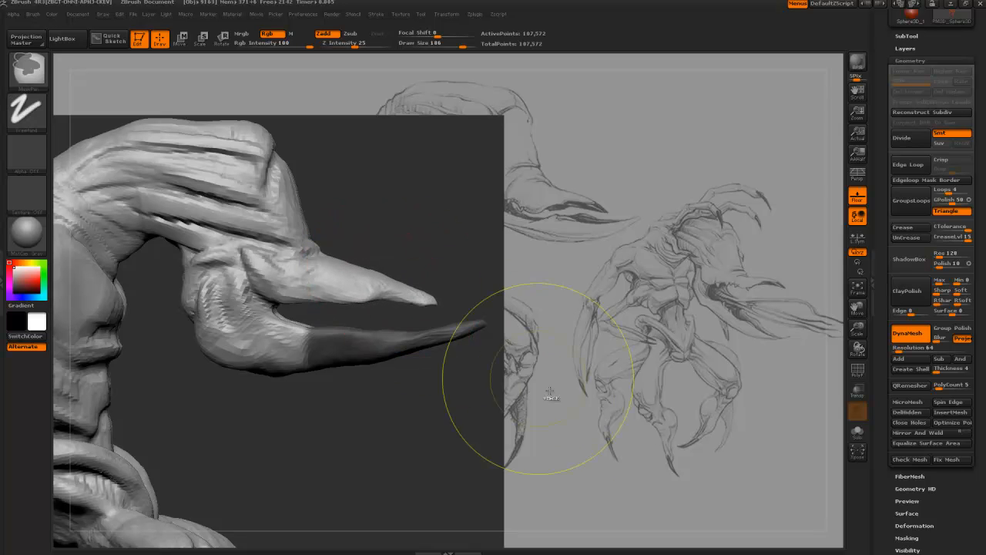
# Step: Clear the mask from the lower pincer and mask the upper pincer instead
pyautogui.keyDown('ctrl'); pyautogui.moveTo(507, 375); pyautogui.dragTo(475, 346); pyautogui.keyUp('ctrl')
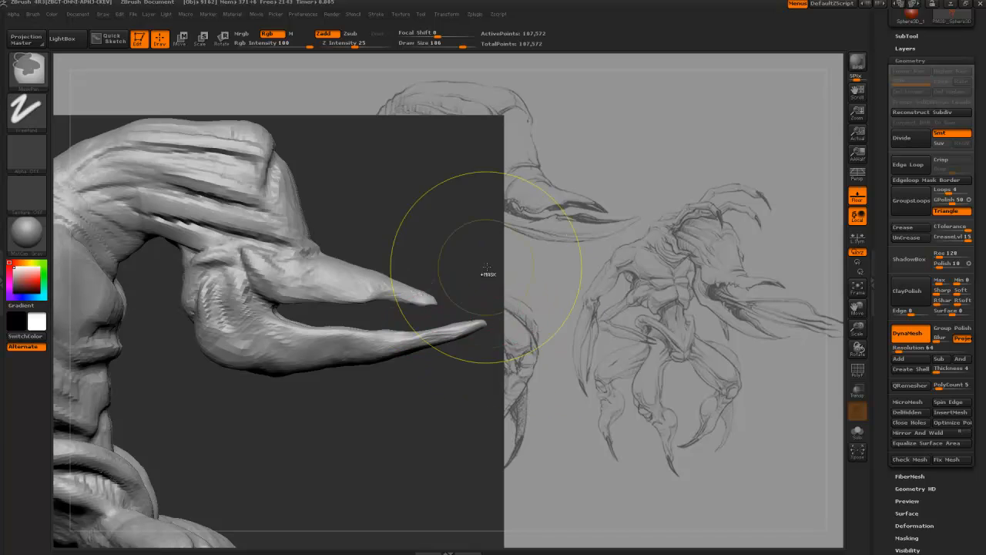
pyautogui.keyDown('ctrl'); pyautogui.moveTo(487, 265); pyautogui.dragTo(323, 315); pyautogui.keyUp('ctrl')
pyautogui.moveTo(380, 237)
pyautogui.keyDown('ctrl'); pyautogui.mouseDown()
pyautogui.moveTo(321, 306)
pyautogui.moveTo(283, 316)
pyautogui.mouseUp(); pyautogui.keyUp('ctrl')
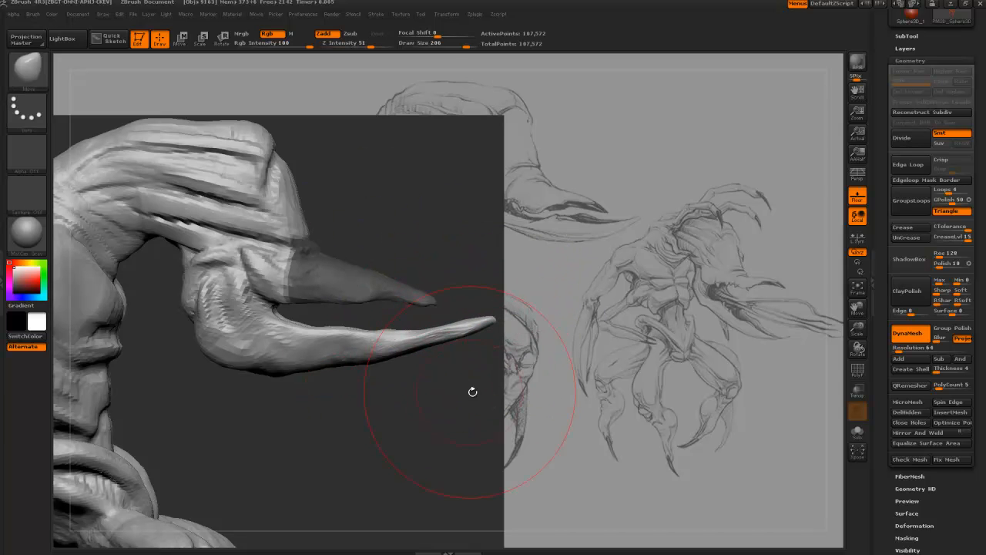
# Step: Add volume to the side and underside of the lower pincer with Clay Buildup at draw size 86
pyautogui.press('b')
pyautogui.press('c')
pyautogui.press('b')
pyautogui.moveTo(554, 420); pyautogui.dragTo(429, 362)
pyautogui.press('[')
pyautogui.press('[')
pyautogui.press('[')
pyautogui.press('[')
pyautogui.press('[')
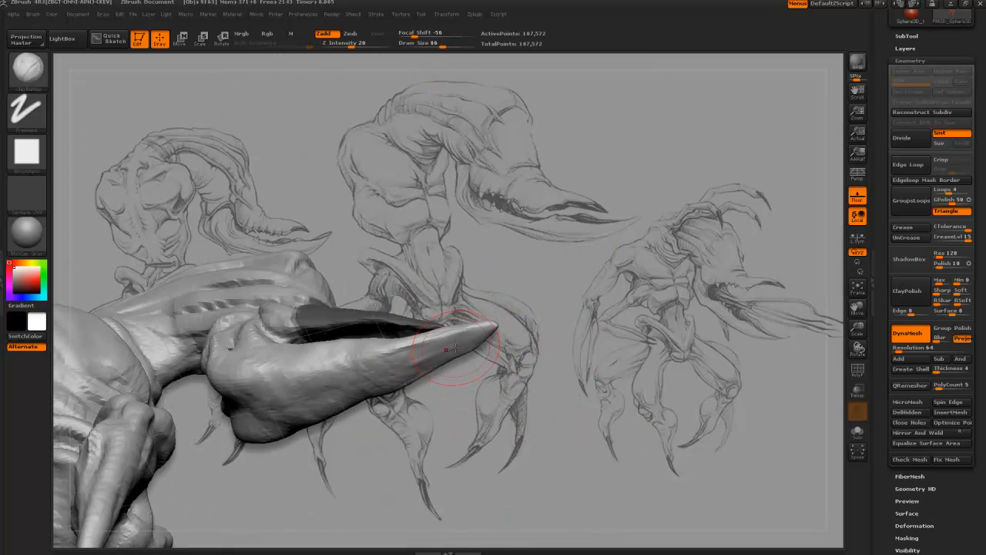
pyautogui.moveTo(433, 342)
pyautogui.mouseDown()
pyautogui.moveTo(333, 402)
pyautogui.moveTo(312, 391)
pyautogui.mouseUp()
pyautogui.moveTo(381, 421)
pyautogui.mouseDown()
pyautogui.moveTo(386, 362)
pyautogui.moveTo(388, 396)
pyautogui.moveTo(345, 373)
pyautogui.mouseUp()
pyautogui.moveTo(384, 416)
pyautogui.mouseDown()
pyautogui.moveTo(393, 482)
pyautogui.moveTo(292, 389)
pyautogui.moveTo(375, 361)
pyautogui.mouseUp()
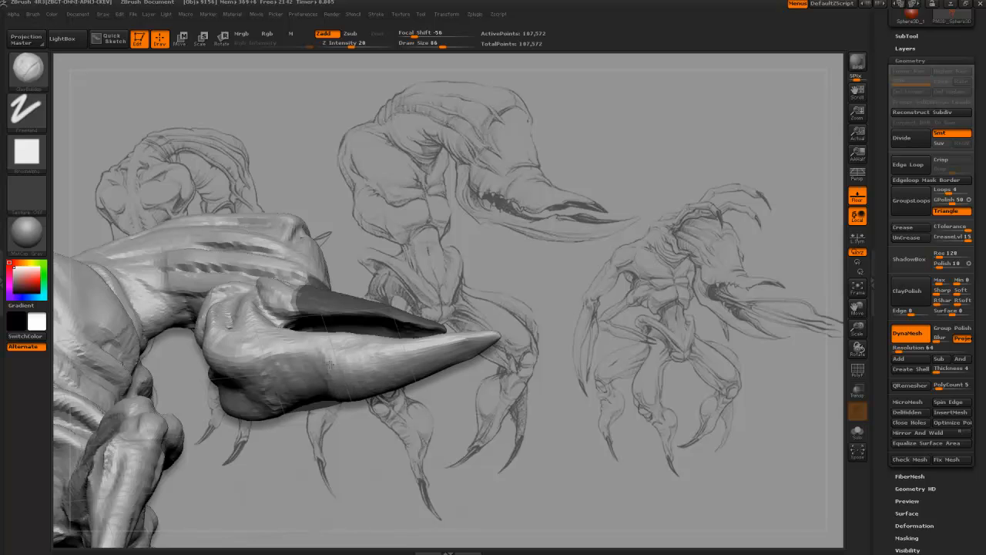
# Step: Refine the bulge under the middle of the lower pincer with Clay Buildup at draw size 76
pyautogui.moveTo(322, 422); pyautogui.dragTo(350, 466)
pyautogui.press('[')
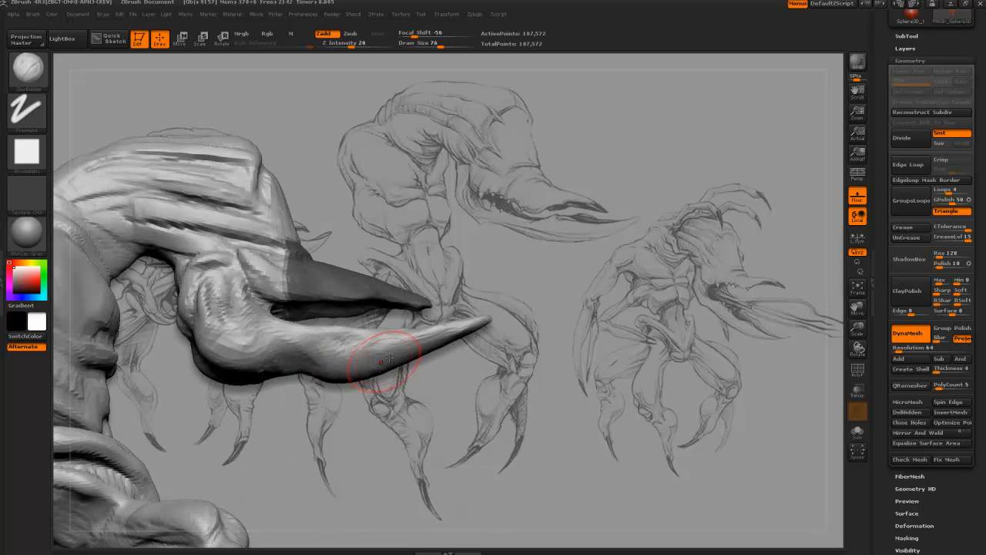
pyautogui.moveTo(333, 402)
pyautogui.mouseDown()
pyautogui.moveTo(323, 395)
pyautogui.moveTo(333, 420)
pyautogui.mouseUp()
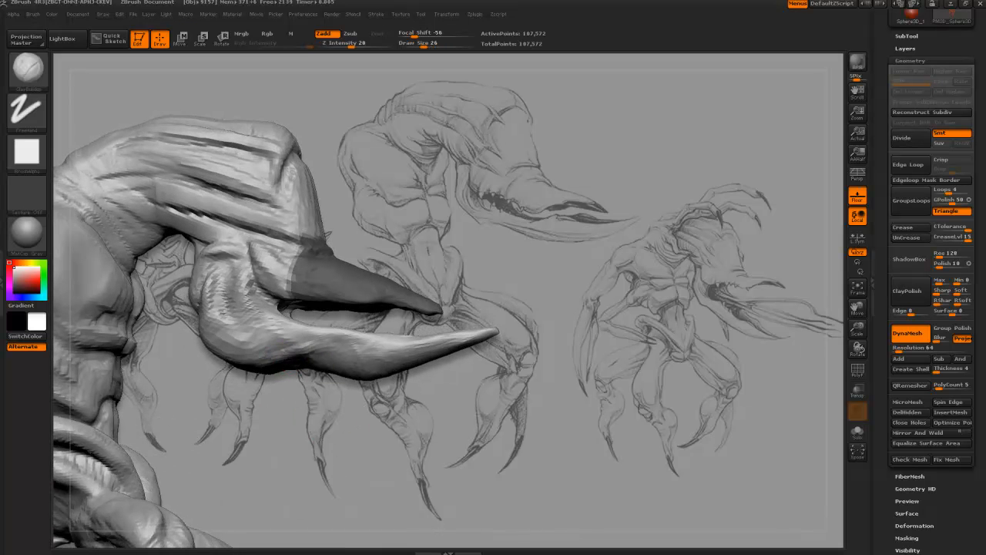
# Step: Reshape the lower outer contour of the lower pincer's base with the Move brush at draw sizes 56 and 66
pyautogui.press('b')
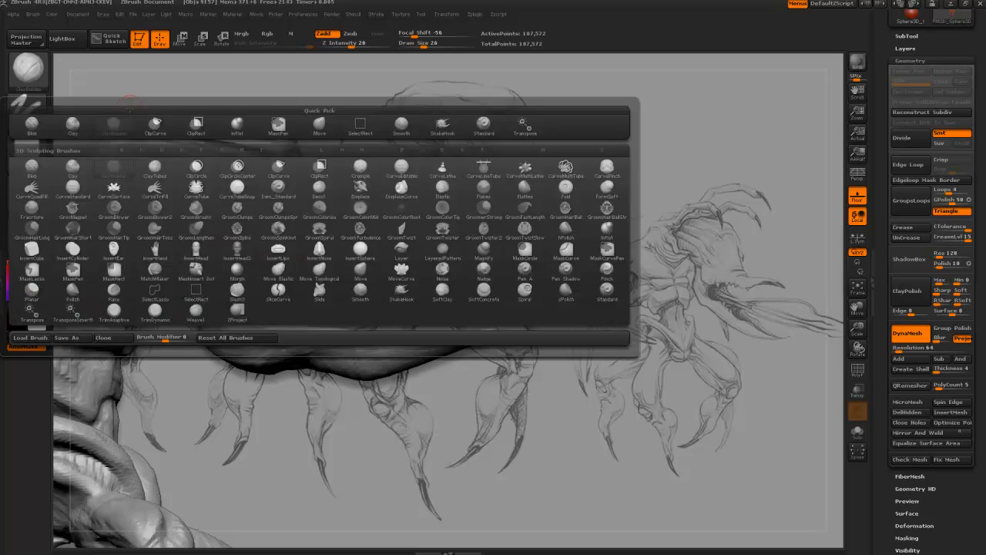
pyautogui.press('m')
pyautogui.press('v')
pyautogui.moveTo(267, 388); pyautogui.dragTo(248, 363)
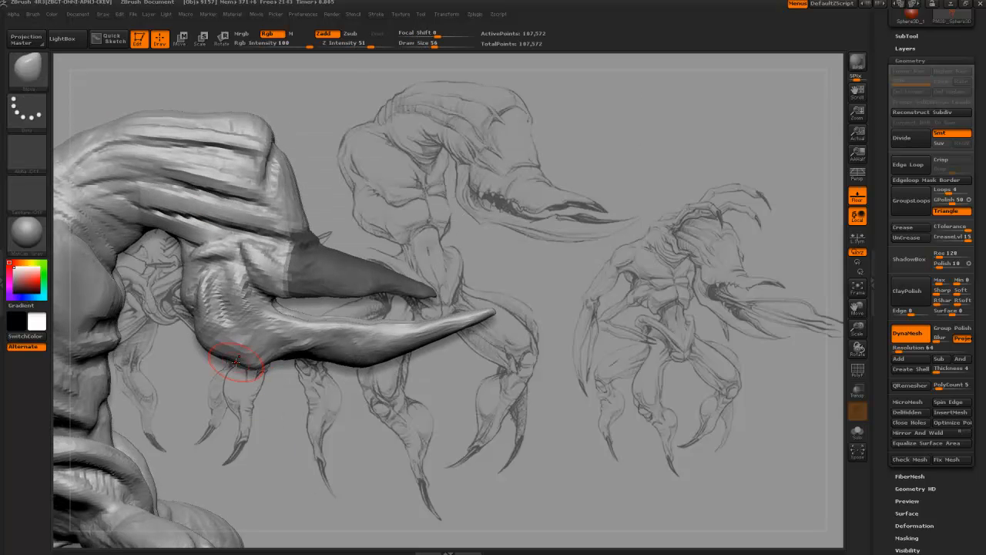
pyautogui.moveTo(213, 354); pyautogui.dragTo(209, 345)
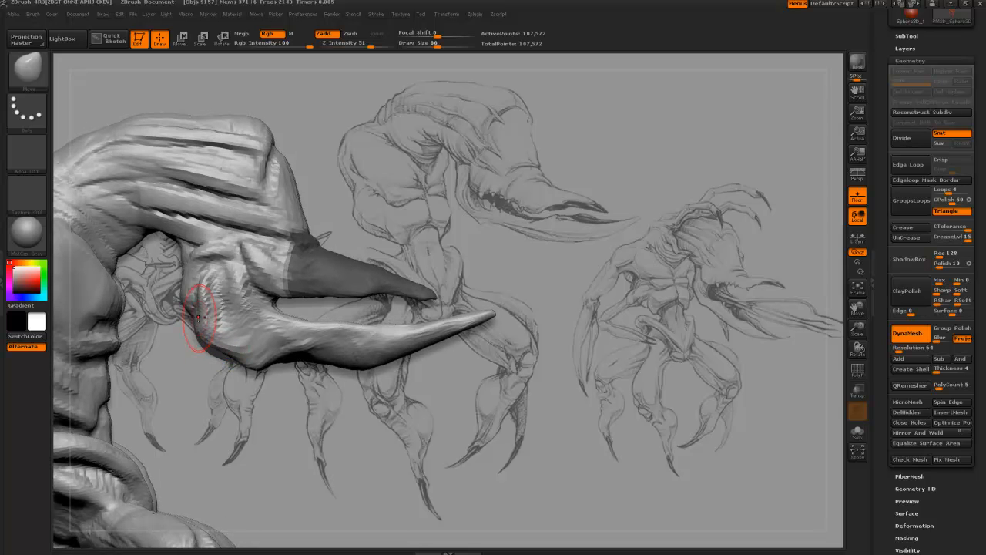
# Step: Build up the underside and back of the lower pincer's base with Clay Buildup at draw sizes 56 and 46
pyautogui.click(42, 81)
pyautogui.press('c')
pyautogui.press('b')
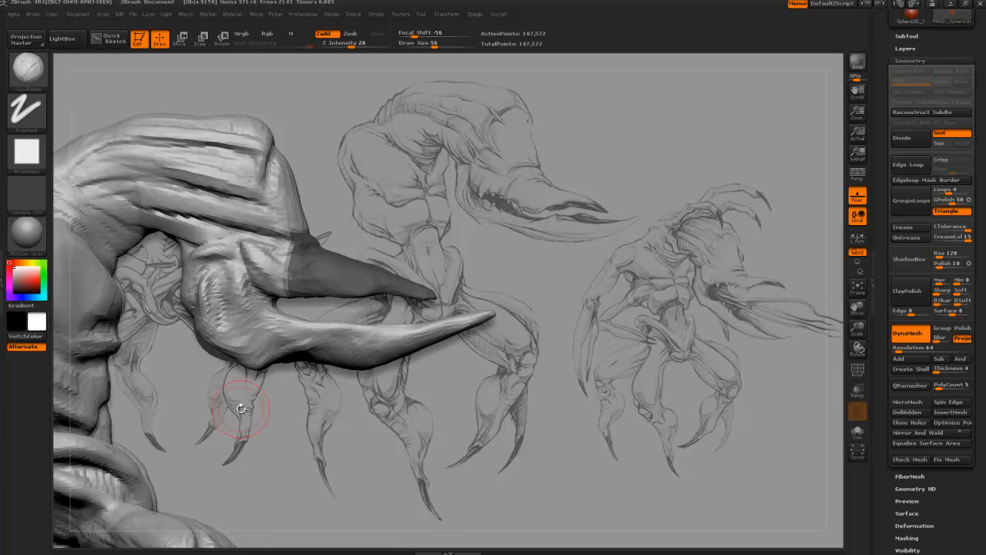
pyautogui.moveTo(242, 407); pyautogui.dragTo(230, 394)
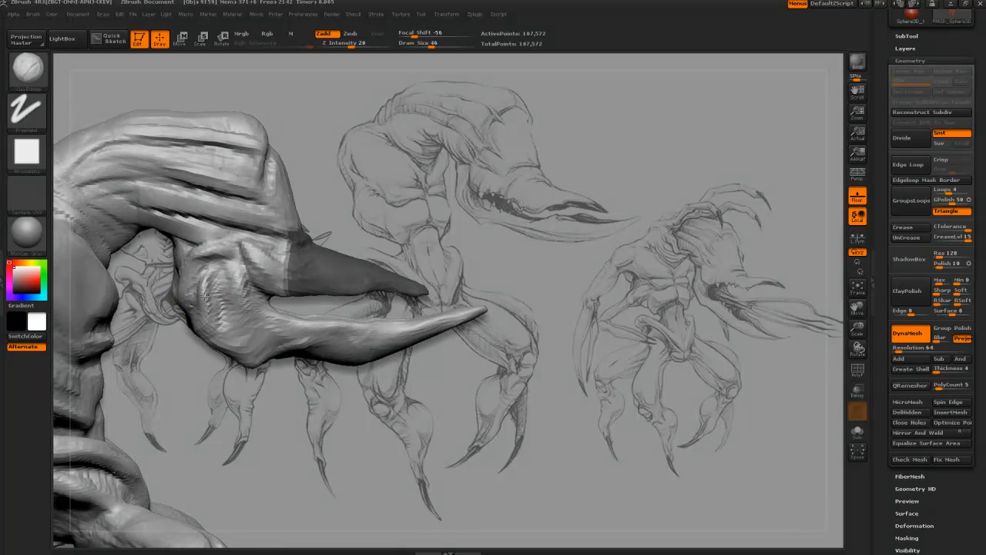
pyautogui.moveTo(219, 370)
pyautogui.mouseDown()
pyautogui.moveTo(245, 365)
pyautogui.moveTo(168, 298)
pyautogui.mouseUp()
pyautogui.press('[')
pyautogui.press('[')
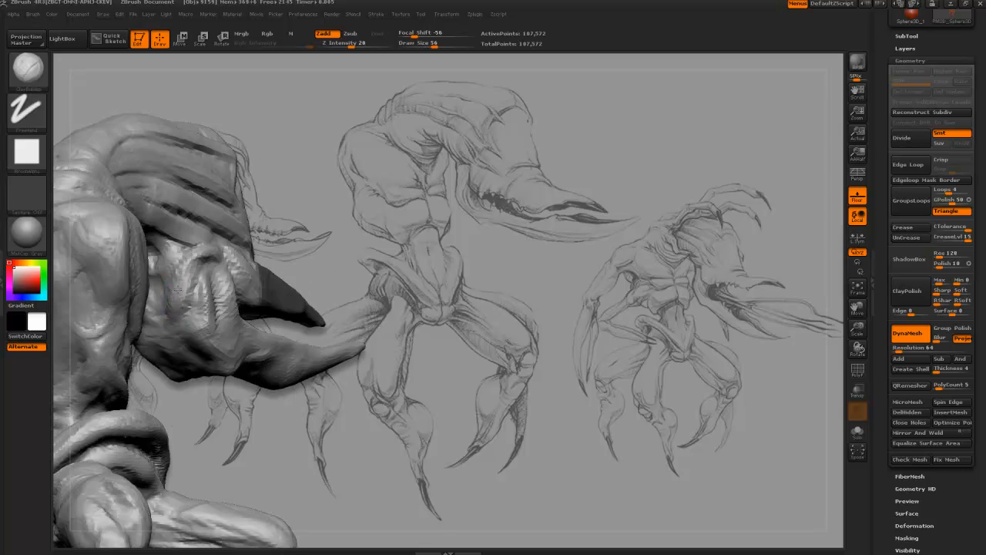
# Step: Adjust the knee area of the front leg with the Move brush at draw size 66
pyautogui.keyDown('alt'); pyautogui.moveTo(206, 388); pyautogui.dragTo(136, 161); pyautogui.keyUp('alt')
pyautogui.moveTo(187, 408)
pyautogui.mouseDown()
pyautogui.moveTo(240, 402)
pyautogui.moveTo(192, 397)
pyautogui.moveTo(245, 428)
pyautogui.mouseUp()
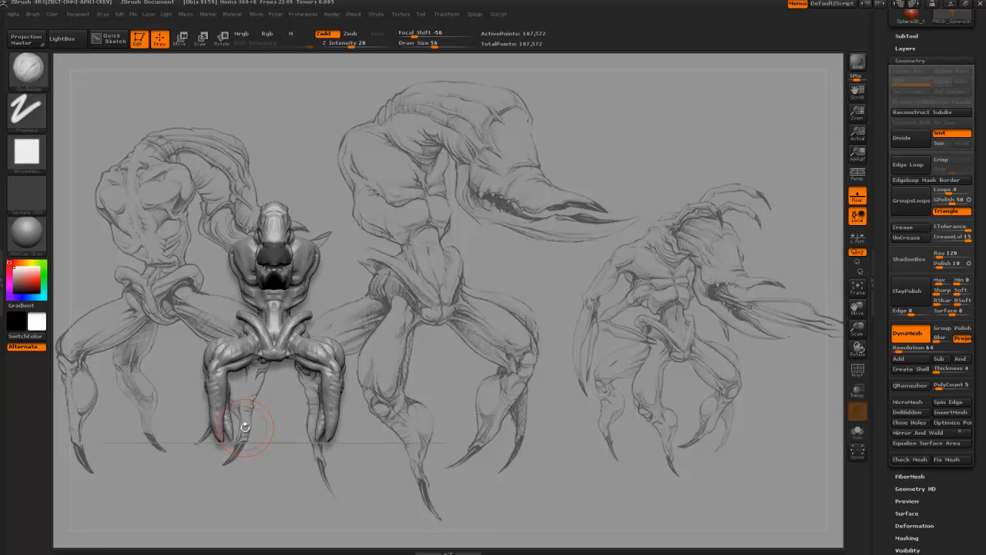
pyautogui.press('b')
pyautogui.press('m')
pyautogui.press('v')
pyautogui.moveTo(153, 280)
pyautogui.keyDown('shift'); pyautogui.mouseDown()
pyautogui.moveTo(126, 321)
pyautogui.moveTo(133, 360)
pyautogui.mouseUp(); pyautogui.keyUp('shift')
pyautogui.press(']')
pyautogui.moveTo(132, 361)
pyautogui.keyDown('alt'); pyautogui.mouseDown()
pyautogui.moveTo(180, 310)
pyautogui.moveTo(139, 323)
pyautogui.mouseUp(); pyautogui.keyUp('alt')
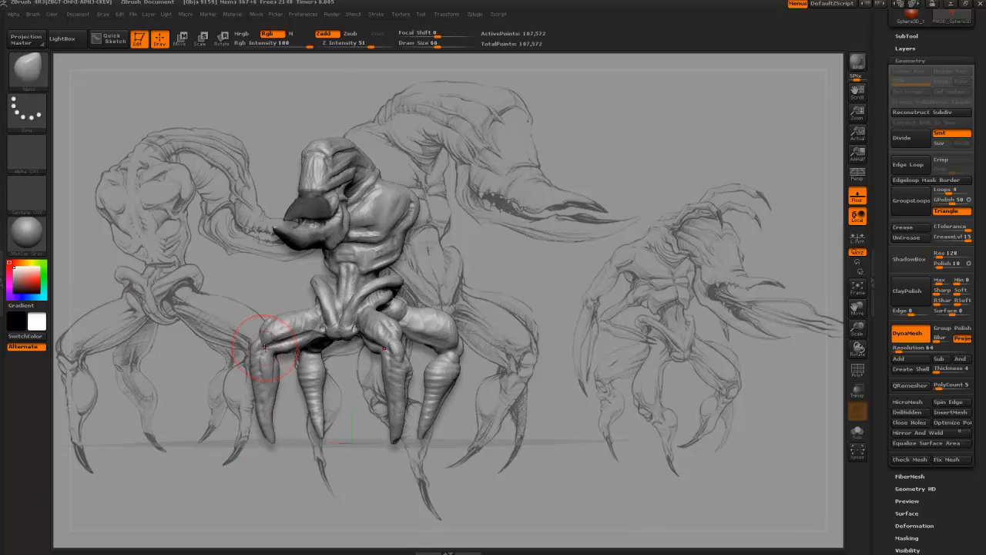
pyautogui.moveTo(263, 341)
pyautogui.mouseDown()
pyautogui.moveTo(255, 334)
pyautogui.moveTo(252, 356)
pyautogui.moveTo(355, 351)
pyautogui.mouseUp()
# Step: Push the outer contour of the front leg's knee into shape with the Move brush at draw size 76
pyautogui.keyDown('alt'); pyautogui.moveTo(354, 351); pyautogui.dragTo(159, 339); pyautogui.keyUp('alt')
pyautogui.press('[')
pyautogui.press('[')
pyautogui.press('[')
pyautogui.moveTo(273, 315)
pyautogui.mouseDown()
pyautogui.moveTo(237, 323)
pyautogui.moveTo(269, 331)
pyautogui.moveTo(228, 336)
pyautogui.moveTo(227, 323)
pyautogui.moveTo(235, 374)
pyautogui.mouseUp()
pyautogui.press(']')
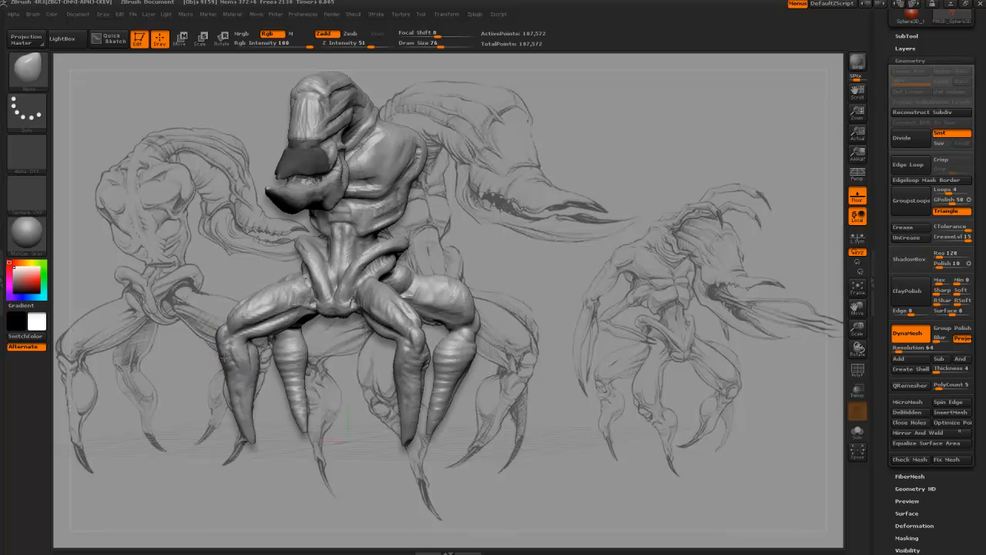
pyautogui.moveTo(220, 356); pyautogui.dragTo(218, 339)
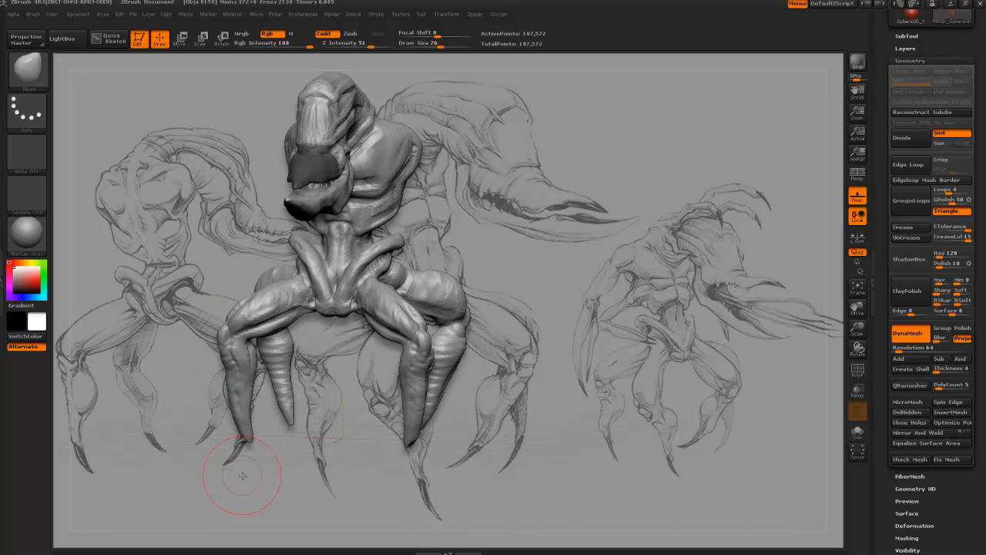
# Step: Reshape the side contour of the front leg's upper segment with the Move brush at draw size 56
pyautogui.moveTo(242, 475)
pyautogui.mouseDown()
pyautogui.moveTo(308, 297)
pyautogui.moveTo(259, 331)
pyautogui.moveTo(259, 320)
pyautogui.mouseUp()
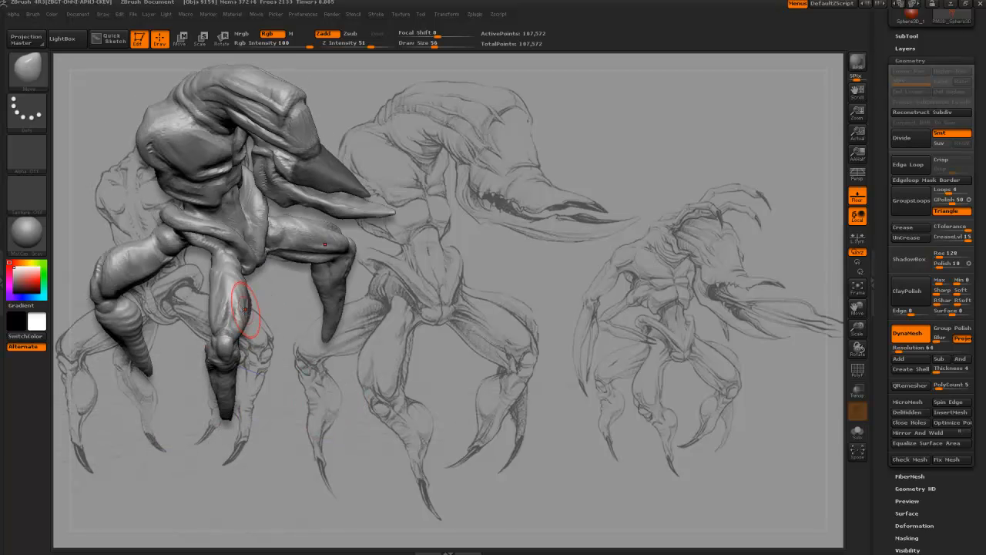
pyautogui.moveTo(259, 326)
pyautogui.mouseDown()
pyautogui.moveTo(244, 310)
pyautogui.moveTo(248, 282)
pyautogui.moveTo(252, 296)
pyautogui.moveTo(235, 310)
pyautogui.moveTo(205, 312)
pyautogui.mouseUp()
pyautogui.moveTo(234, 295)
pyautogui.mouseDown()
pyautogui.moveTo(254, 287)
pyautogui.moveTo(245, 281)
pyautogui.mouseUp()
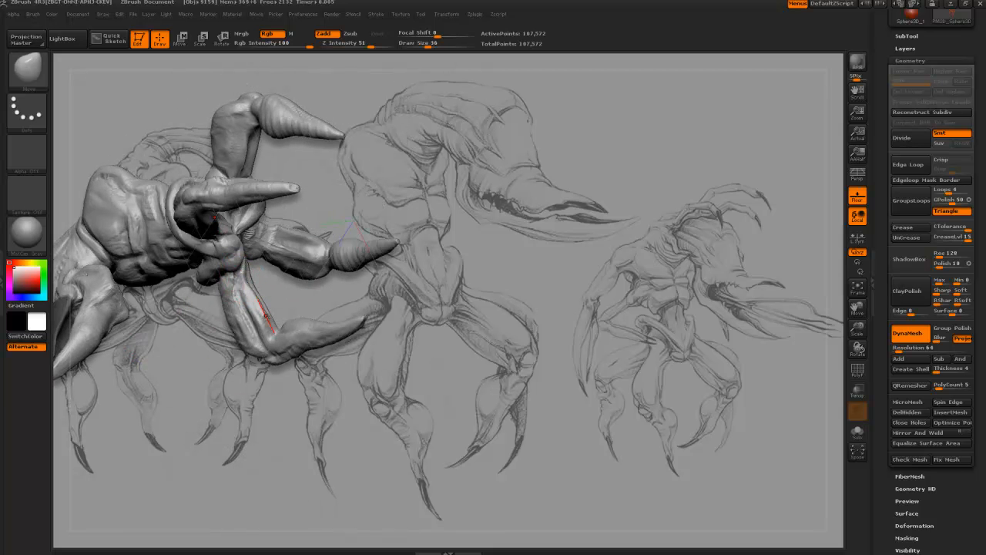
# Step: Adjust the underside and outer bulge of the front thigh with the Move brush at draw sizes 36 and 76
pyautogui.moveTo(265, 316)
pyautogui.mouseDown()
pyautogui.moveTo(240, 289)
pyautogui.moveTo(227, 322)
pyautogui.mouseUp()
pyautogui.press(']')
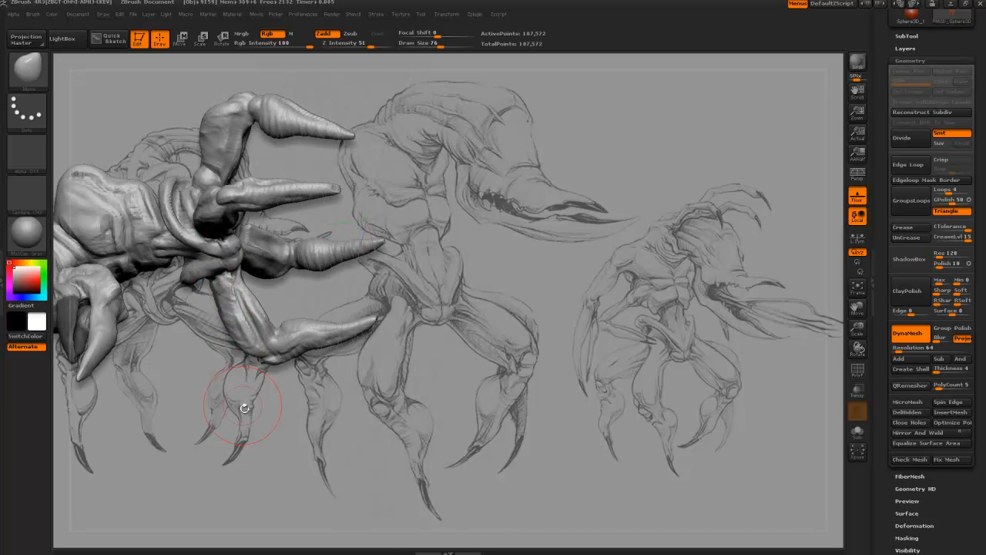
pyautogui.moveTo(244, 408)
pyautogui.mouseDown()
pyautogui.moveTo(236, 329)
pyautogui.moveTo(212, 354)
pyautogui.mouseUp()
pyautogui.moveTo(248, 314); pyautogui.dragTo(234, 354)
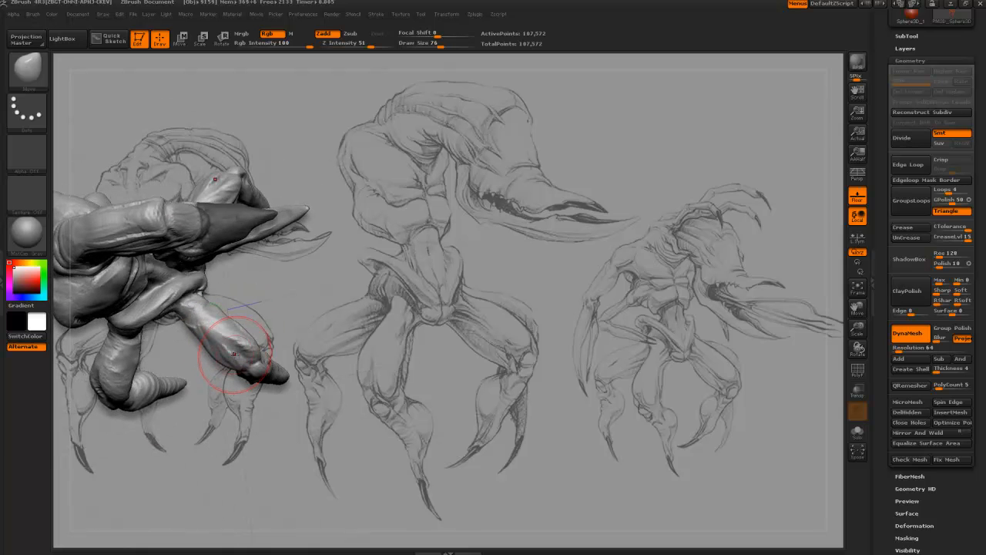
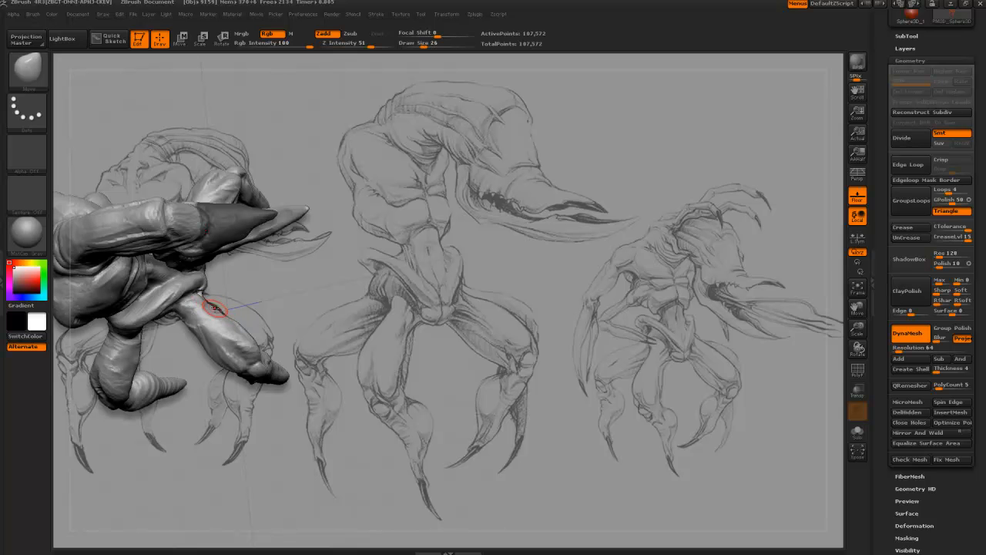
# Step: Refine the front thigh toward the hip with the Move brush, starting at draw size 26
pyautogui.moveTo(249, 334)
pyautogui.mouseDown()
pyautogui.moveTo(303, 308)
pyautogui.moveTo(252, 311)
pyautogui.moveTo(203, 395)
pyautogui.moveTo(224, 397)
pyautogui.moveTo(236, 325)
pyautogui.mouseUp()
pyautogui.press(']')
pyautogui.moveTo(259, 418); pyautogui.dragTo(259, 424)
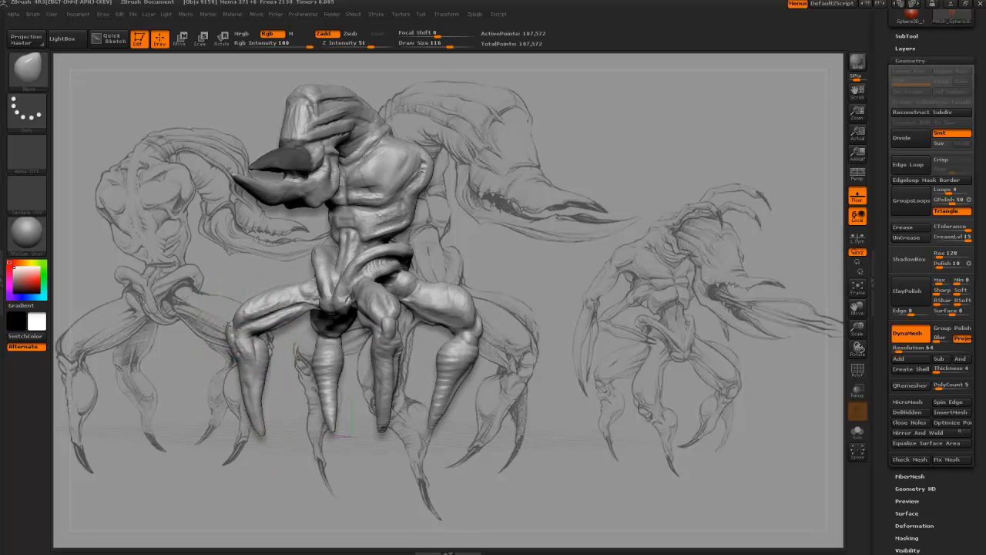
# Step: Reshape the lower segment of the front leg below the knee with the Move brush, using draw size 36 for detail
pyautogui.moveTo(217, 377); pyautogui.dragTo(208, 376)
pyautogui.moveTo(268, 356)
pyautogui.mouseDown()
pyautogui.moveTo(339, 373)
pyautogui.moveTo(455, 371)
pyautogui.moveTo(389, 373)
pyautogui.mouseUp()
pyautogui.moveTo(234, 370); pyautogui.dragTo(244, 370)
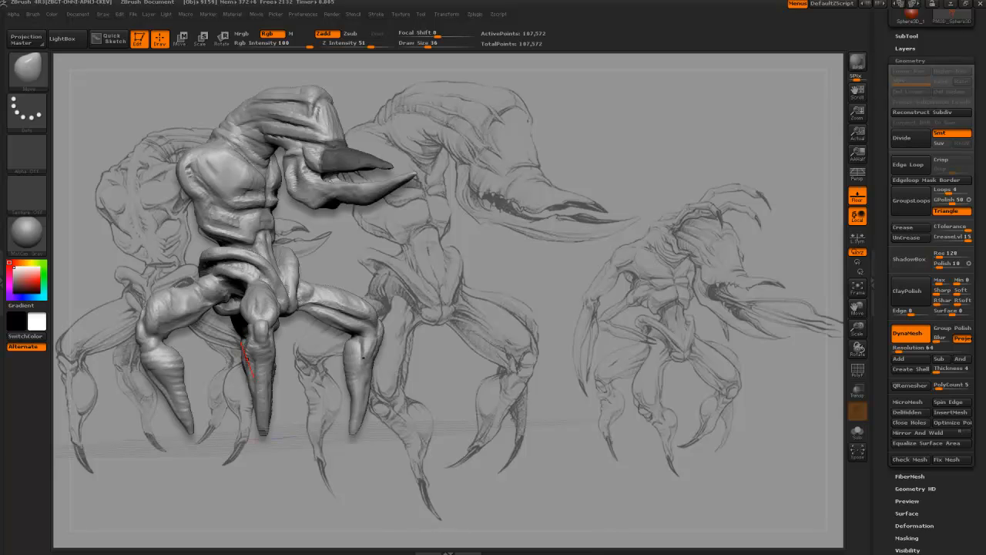
pyautogui.moveTo(266, 369); pyautogui.dragTo(275, 373)
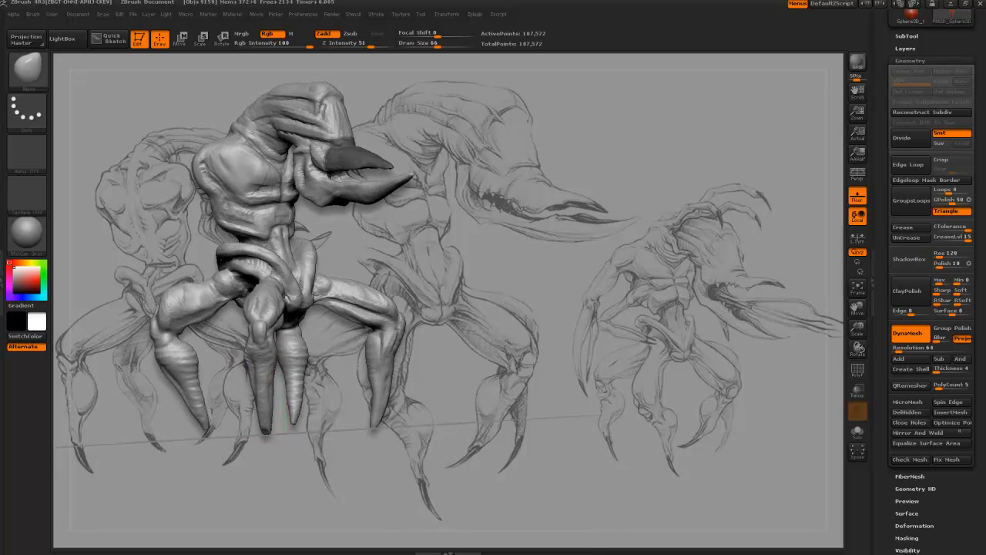
# Step: Reshape the rear leg's upper segment and its side contour with the Move brush at draw sizes 66 and 56
pyautogui.moveTo(238, 413)
pyautogui.mouseDown()
pyautogui.moveTo(271, 392)
pyautogui.moveTo(111, 304)
pyautogui.moveTo(97, 263)
pyautogui.mouseUp()
pyautogui.moveTo(135, 294)
pyautogui.keyDown('alt'); pyautogui.mouseDown()
pyautogui.moveTo(235, 330)
pyautogui.moveTo(198, 318)
pyautogui.moveTo(197, 332)
pyautogui.moveTo(220, 347)
pyautogui.moveTo(237, 331)
pyautogui.moveTo(237, 306)
pyautogui.moveTo(214, 317)
pyautogui.mouseUp(); pyautogui.keyUp('alt')
pyautogui.press(']')
pyautogui.press('[')
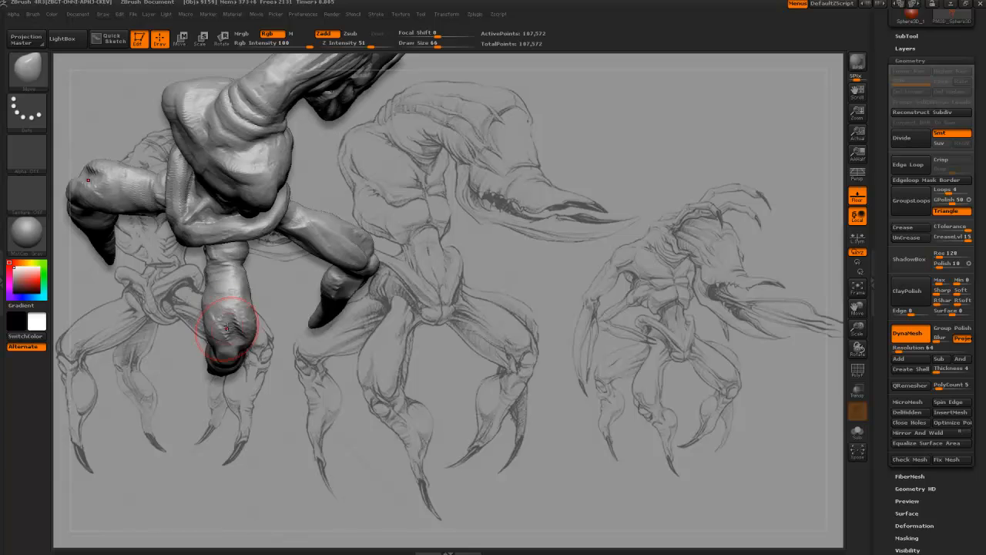
pyautogui.moveTo(258, 373); pyautogui.dragTo(248, 327)
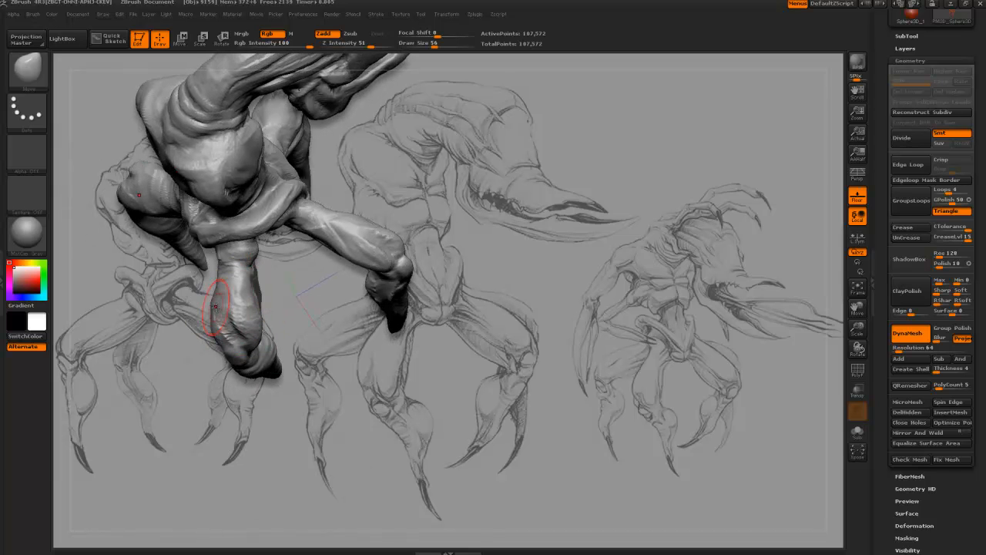
pyautogui.moveTo(199, 347); pyautogui.dragTo(246, 307)
pyautogui.press(']')
pyautogui.press(']')
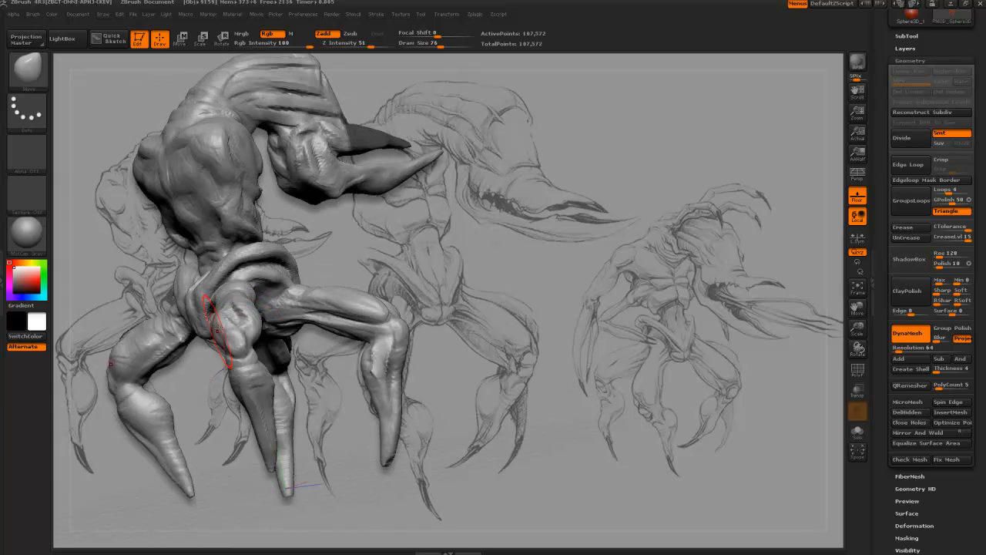
# Step: Build up muscle volume along the rear leg's upper segment with Clay Buildup, reducing the draw size to 46
pyautogui.press('b')
pyautogui.press('c')
pyautogui.press('b')
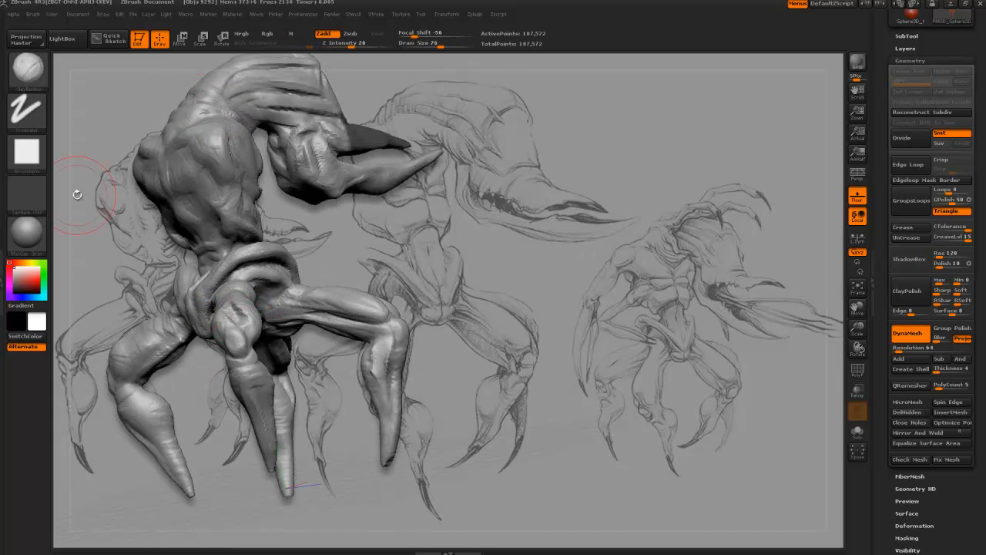
pyautogui.moveTo(78, 194); pyautogui.dragTo(127, 227)
pyautogui.moveTo(248, 313)
pyautogui.keyDown('shift'); pyautogui.mouseDown()
pyautogui.moveTo(231, 304)
pyautogui.moveTo(276, 308)
pyautogui.moveTo(279, 325)
pyautogui.moveTo(252, 322)
pyautogui.moveTo(248, 302)
pyautogui.moveTo(255, 307)
pyautogui.mouseUp(); pyautogui.keyUp('shift')
pyautogui.press('[')
pyautogui.press('[')
pyautogui.press('[')
pyautogui.press('[')
pyautogui.press('[')
pyautogui.press(']')
pyautogui.press(']')
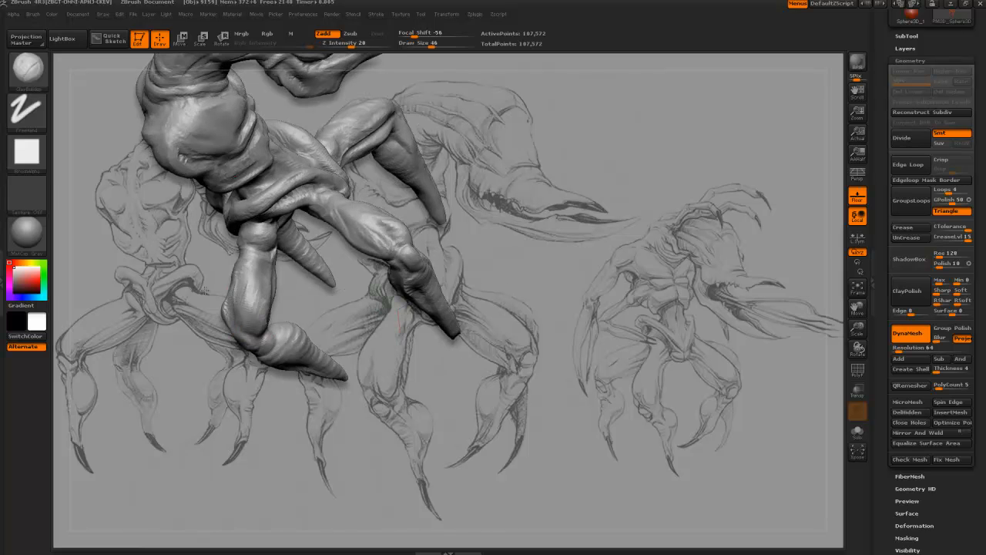
pyautogui.moveTo(396, 328); pyautogui.dragTo(228, 323)
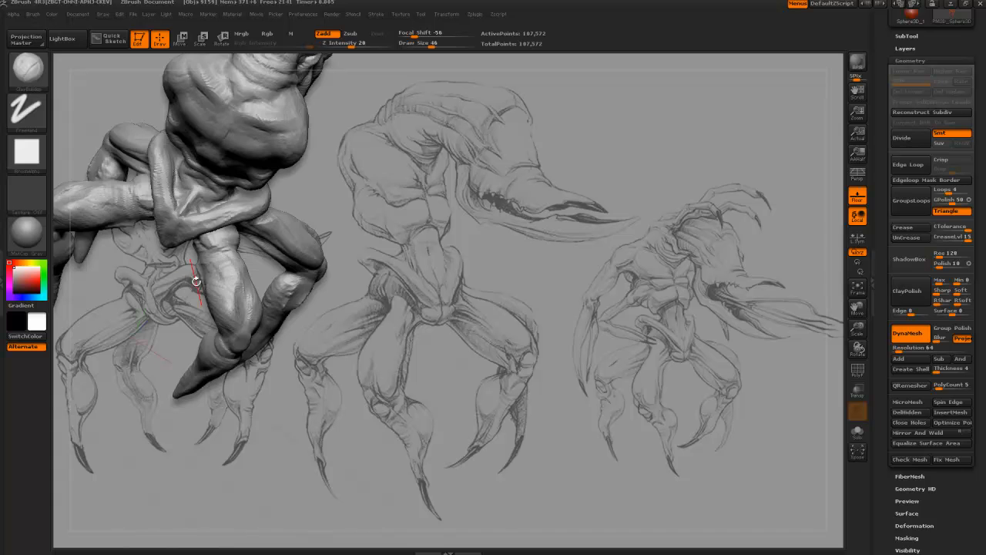
pyautogui.moveTo(231, 307)
pyautogui.mouseDown()
pyautogui.moveTo(231, 278)
pyautogui.moveTo(250, 263)
pyautogui.mouseUp()
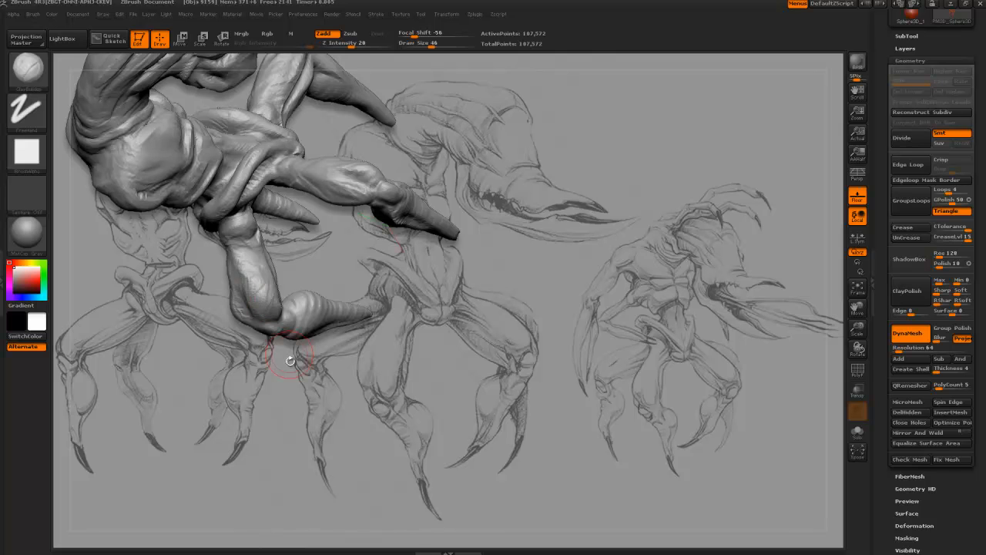
# Step: Add further muscle volume along the legs' upper segments with Clay Buildup, reducing the draw size to 36
pyautogui.moveTo(289, 361); pyautogui.dragTo(281, 310)
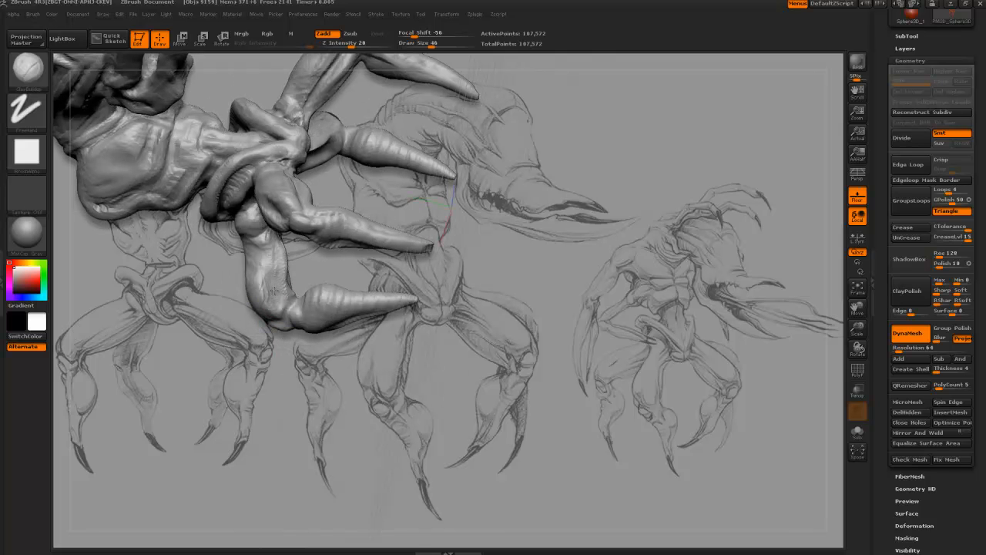
pyautogui.moveTo(267, 376)
pyautogui.mouseDown()
pyautogui.moveTo(273, 294)
pyautogui.moveTo(236, 302)
pyautogui.moveTo(261, 292)
pyautogui.moveTo(241, 316)
pyautogui.moveTo(233, 293)
pyautogui.moveTo(231, 307)
pyautogui.mouseUp()
pyautogui.moveTo(198, 271)
pyautogui.mouseDown()
pyautogui.moveTo(201, 255)
pyautogui.moveTo(229, 239)
pyautogui.mouseUp()
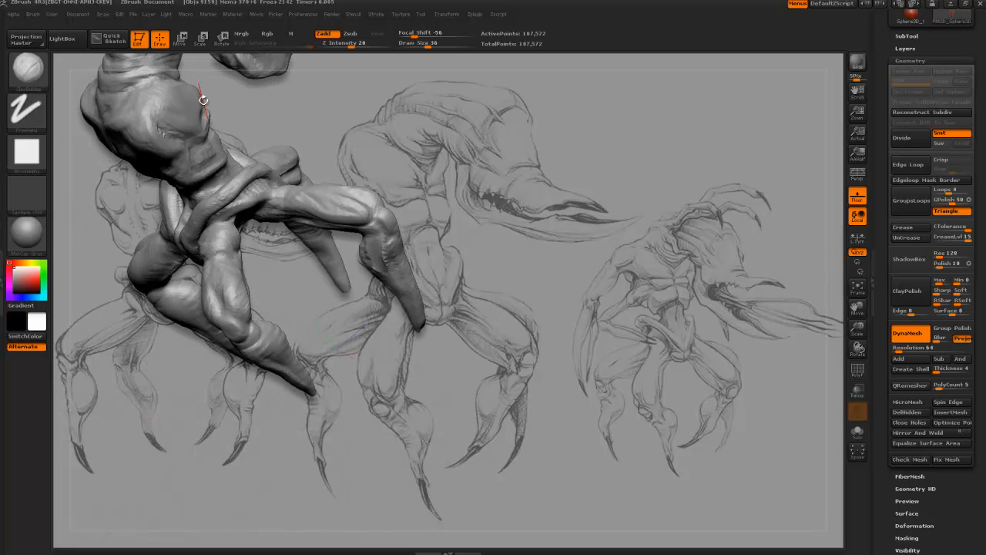
# Step: Adjust the outer knee contour and upper leg segments with the Move brush at draw size 36
pyautogui.press('b')
pyautogui.press('m')
pyautogui.press('v')
pyautogui.moveTo(352, 434); pyautogui.dragTo(361, 353)
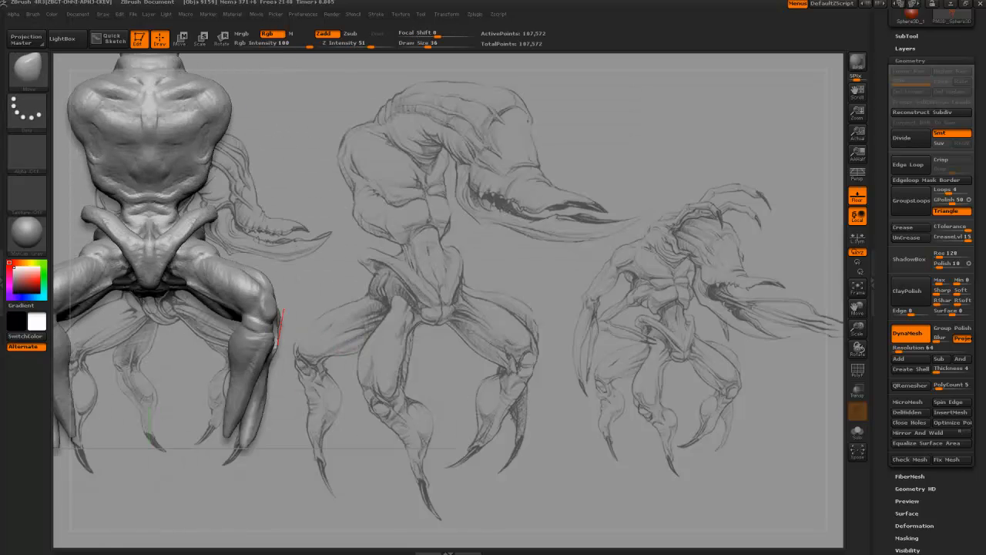
pyautogui.moveTo(282, 324)
pyautogui.mouseDown()
pyautogui.moveTo(77, 271)
pyautogui.moveTo(99, 253)
pyautogui.moveTo(255, 310)
pyautogui.moveTo(267, 293)
pyautogui.moveTo(291, 310)
pyautogui.moveTo(307, 307)
pyautogui.mouseUp()
pyautogui.moveTo(216, 260)
pyautogui.mouseDown()
pyautogui.moveTo(220, 251)
pyautogui.moveTo(250, 260)
pyautogui.moveTo(220, 266)
pyautogui.mouseUp()
# Step: Reshape the lower leg segments below the knees with a larger Move brush, ending at draw size 76
pyautogui.press(']')
pyautogui.press(']')
pyautogui.press(']')
pyautogui.press(']')
pyautogui.press(']')
pyautogui.moveTo(304, 434)
pyautogui.mouseDown()
pyautogui.moveTo(298, 425)
pyautogui.moveTo(324, 425)
pyautogui.moveTo(309, 420)
pyautogui.mouseUp()
pyautogui.press('[')
pyautogui.press('[')
pyautogui.press('[')
pyautogui.moveTo(306, 402); pyautogui.dragTo(302, 396)
pyautogui.moveTo(301, 346); pyautogui.dragTo(299, 333)
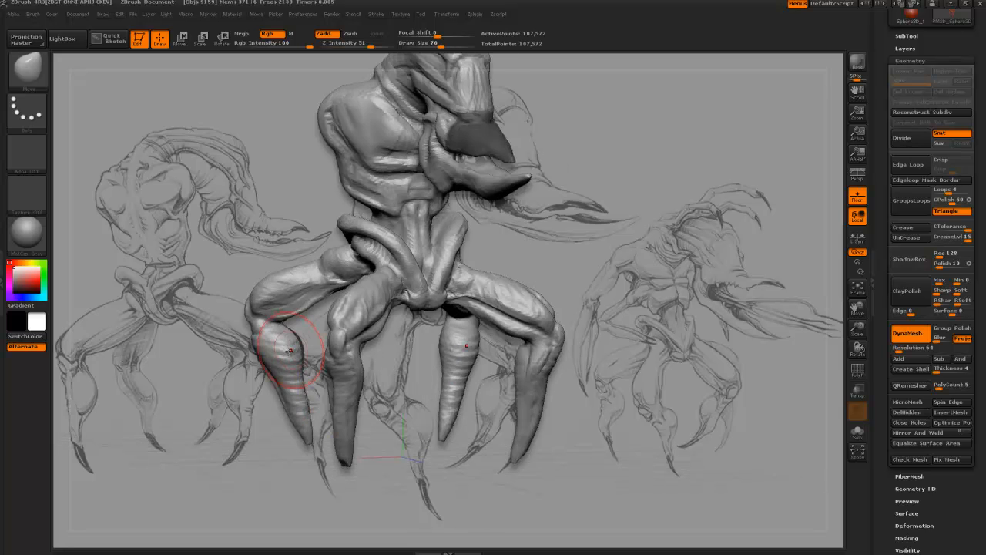
# Step: Reposition the knees and thighs near the pelvis with the Move brush, using draw sizes 76, 36 and 66
pyautogui.moveTo(233, 407); pyautogui.dragTo(343, 394)
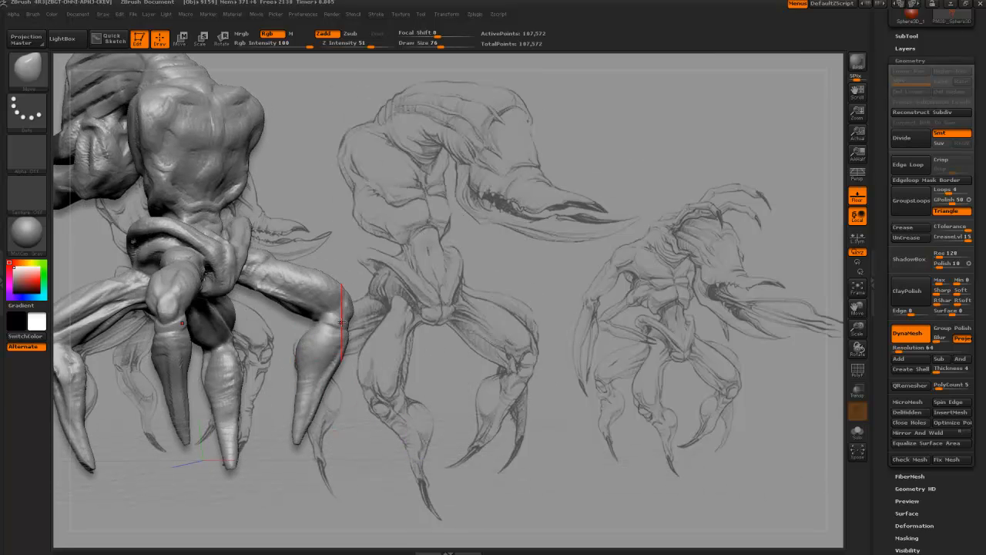
pyautogui.moveTo(353, 315); pyautogui.dragTo(357, 284)
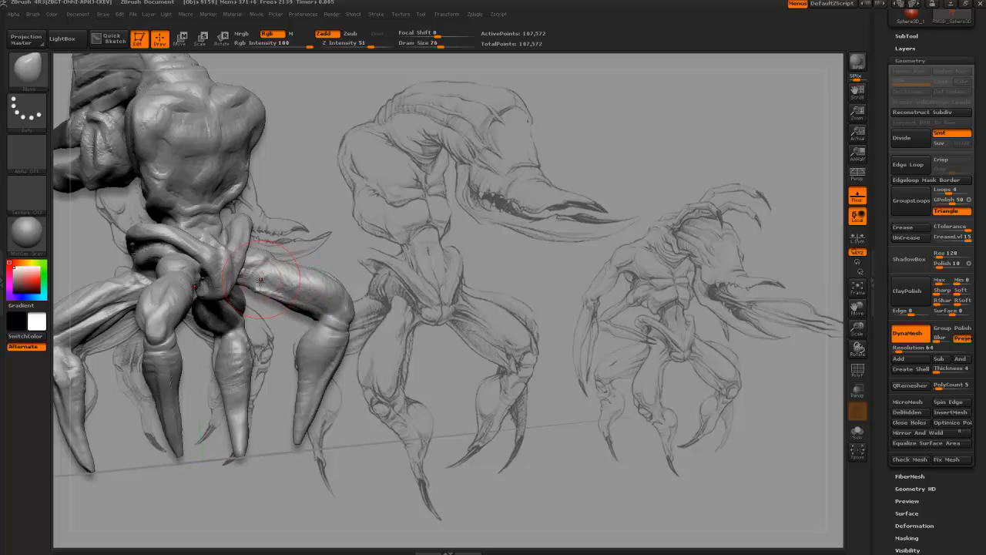
pyautogui.moveTo(270, 339); pyautogui.dragTo(259, 256)
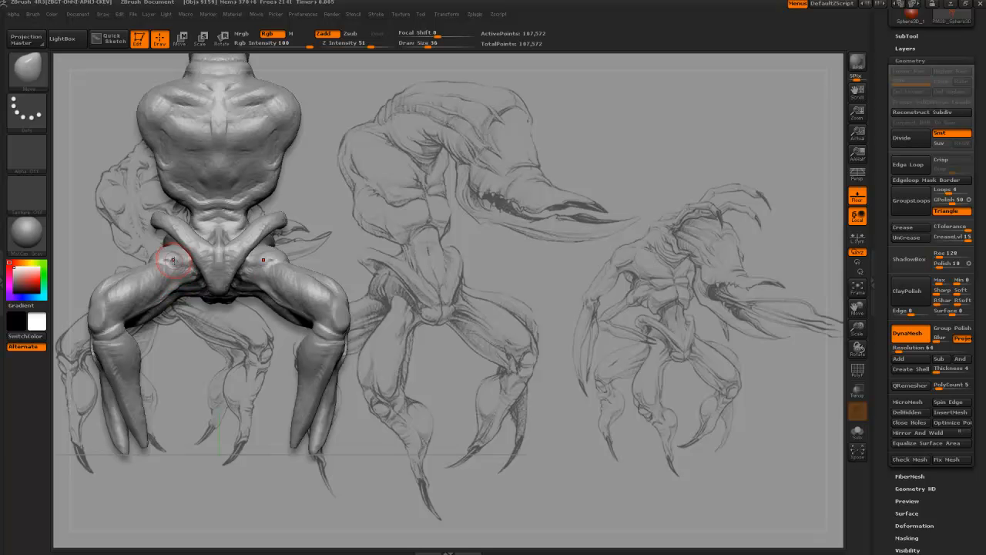
pyautogui.press(']')
pyautogui.press(']')
pyautogui.press(']')
pyautogui.moveTo(126, 242)
pyautogui.keyDown('alt'); pyautogui.mouseDown()
pyautogui.moveTo(241, 384)
pyautogui.moveTo(224, 372)
pyautogui.moveTo(293, 416)
pyautogui.moveTo(347, 420)
pyautogui.moveTo(345, 407)
pyautogui.moveTo(313, 403)
pyautogui.moveTo(321, 420)
pyautogui.moveTo(286, 354)
pyautogui.moveTo(172, 227)
pyautogui.moveTo(171, 242)
pyautogui.mouseUp(); pyautogui.keyUp('alt')
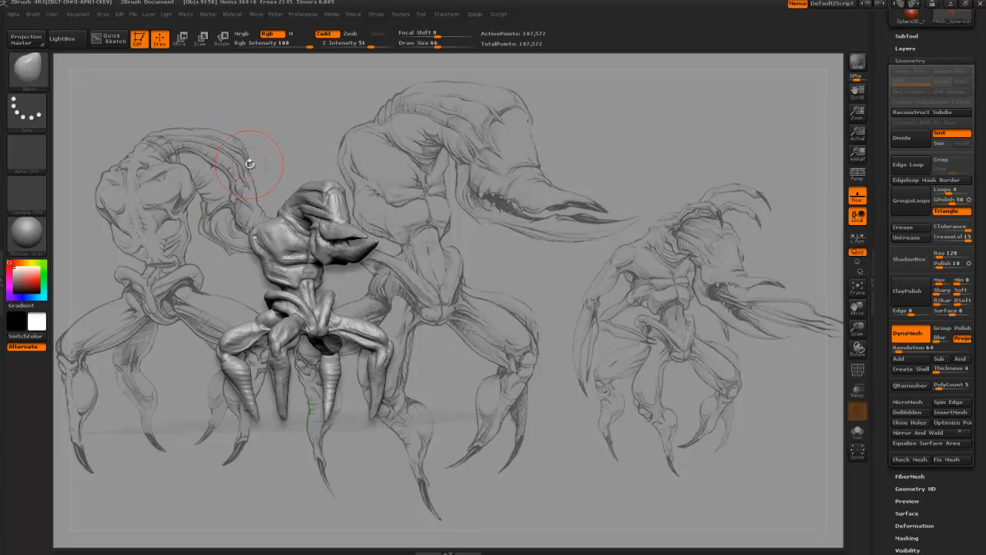
# Step: Mask the pelvis and legs, leaving the upper body free, and place a Transpose line along the torso
pyautogui.moveTo(211, 117)
pyautogui.keyDown('ctrl'); pyautogui.mouseDown()
pyautogui.moveTo(396, 293)
pyautogui.moveTo(471, 280)
pyautogui.mouseUp(); pyautogui.keyUp('ctrl')
pyautogui.hotkey('ctrl', 'z')
pyautogui.keyDown('ctrl'); pyautogui.click(460, 273); pyautogui.keyUp('ctrl')
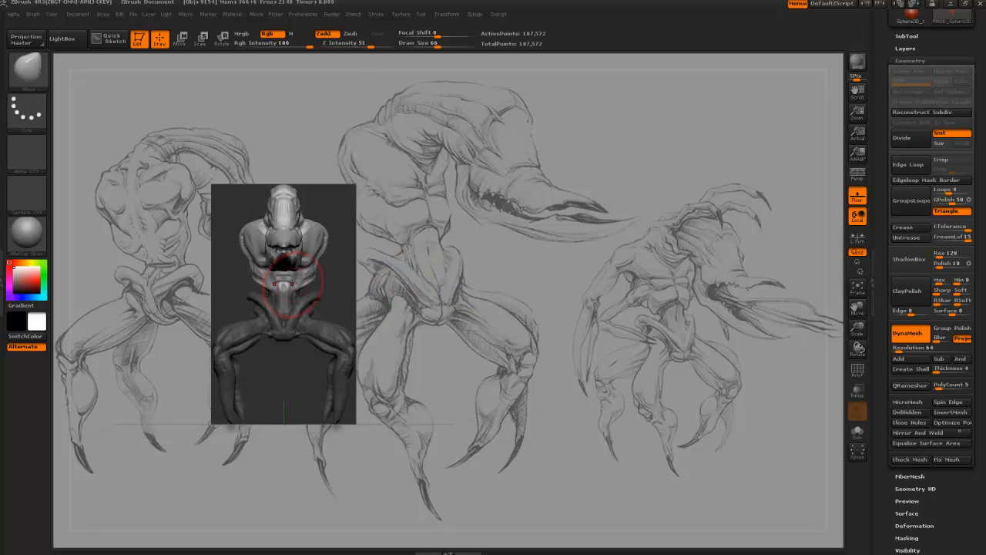
pyautogui.press('r')
pyautogui.moveTo(331, 282); pyautogui.dragTo(367, 285)
pyautogui.moveTo(264, 279); pyautogui.dragTo(268, 199)
pyautogui.moveTo(397, 292); pyautogui.dragTo(365, 292)
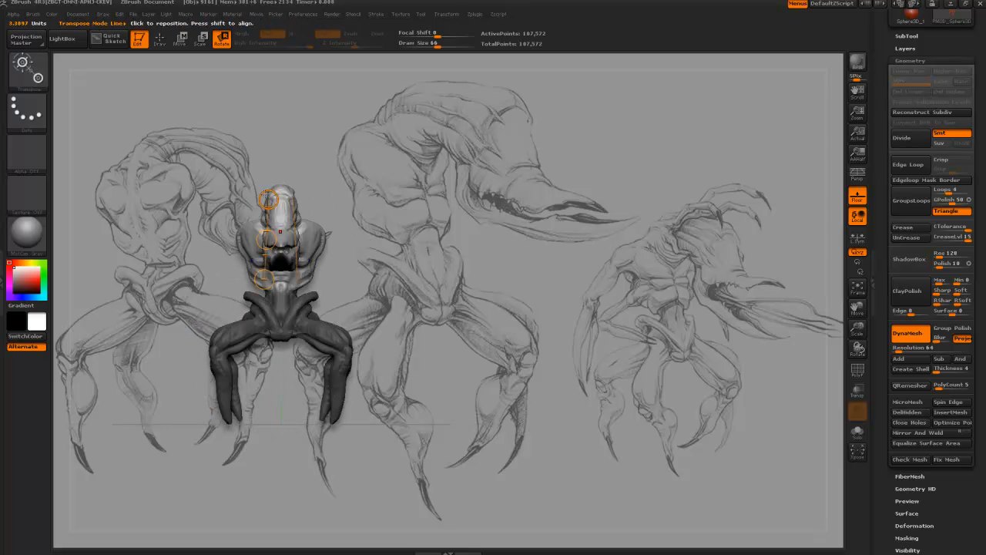
# Step: Try to shift the unmasked upper body with the Transpose line in Move mode
pyautogui.moveTo(264, 191); pyautogui.dragTo(407, 211)
pyautogui.press('w')
pyautogui.moveTo(264, 201); pyautogui.dragTo(263, 192)
pyautogui.hotkey('ctrl', 'z')
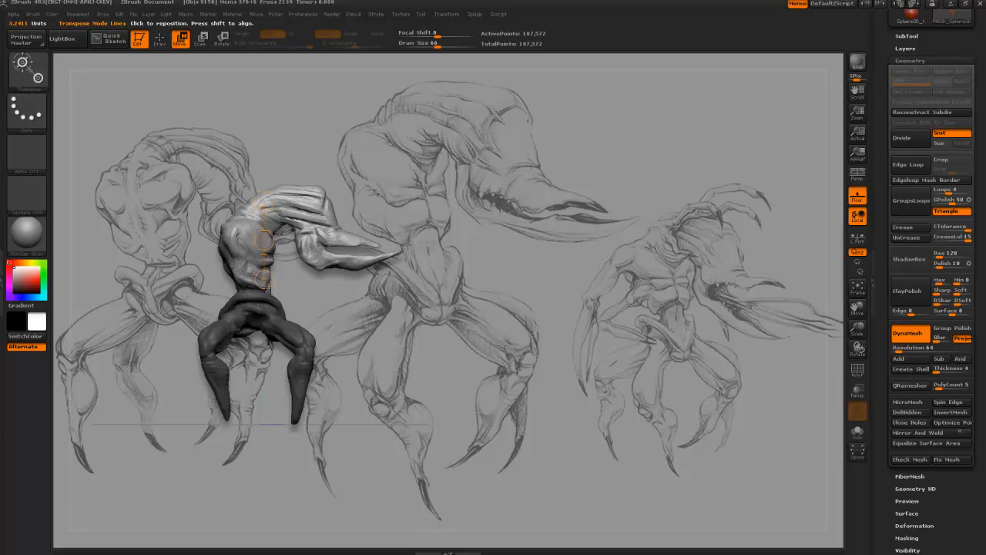
# Step: Extend the Transpose line down to the legs, shift and tilt the unmasked upper body, and clear the mask
pyautogui.moveTo(263, 338); pyautogui.dragTo(264, 365)
pyautogui.moveTo(264, 202); pyautogui.dragTo(265, 196)
pyautogui.moveTo(420, 312)
pyautogui.mouseDown()
pyautogui.moveTo(345, 316)
pyautogui.moveTo(213, 191)
pyautogui.mouseUp()
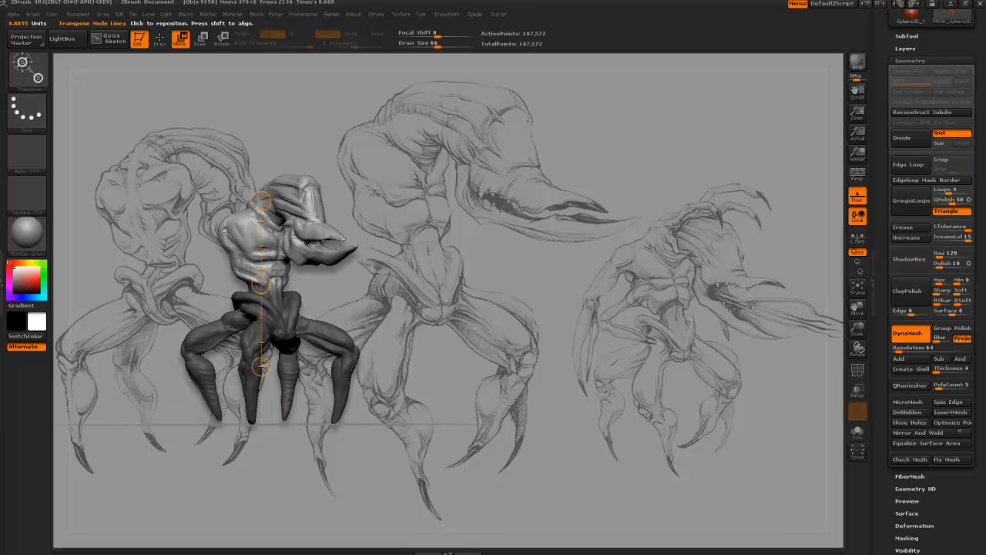
pyautogui.moveTo(152, 216)
pyautogui.mouseDown()
pyautogui.moveTo(244, 225)
pyautogui.moveTo(256, 200)
pyautogui.mouseUp()
pyautogui.press('r')
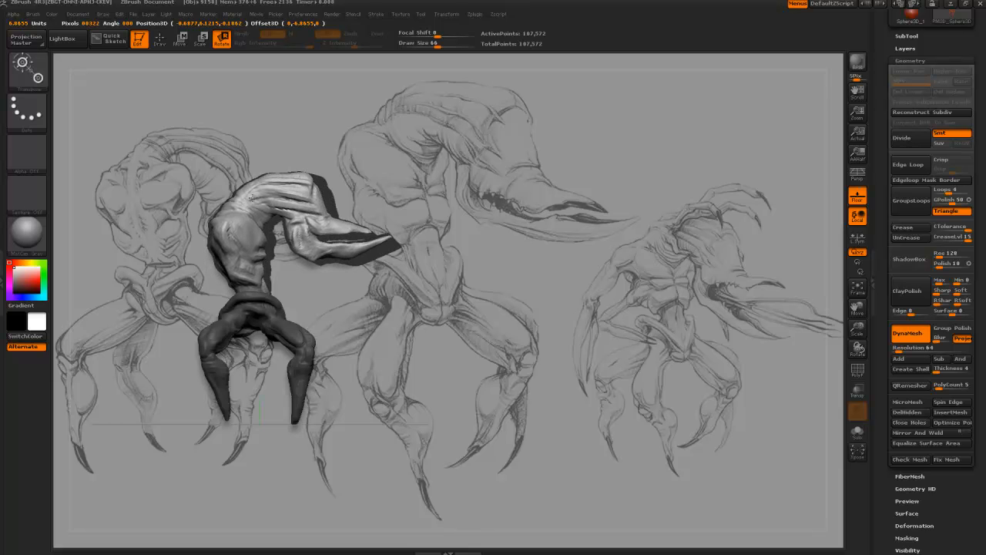
pyautogui.moveTo(412, 282); pyautogui.dragTo(436, 281)
# Step: Adjust the torso's front contour above the waist with the Move brush, enlarging the draw size to 76
pyautogui.press('b')
pyautogui.press('m')
pyautogui.press('v')
pyautogui.moveTo(196, 125)
pyautogui.mouseDown()
pyautogui.moveTo(183, 151)
pyautogui.moveTo(172, 352)
pyautogui.moveTo(318, 403)
pyautogui.moveTo(358, 355)
pyautogui.moveTo(355, 362)
pyautogui.mouseUp()
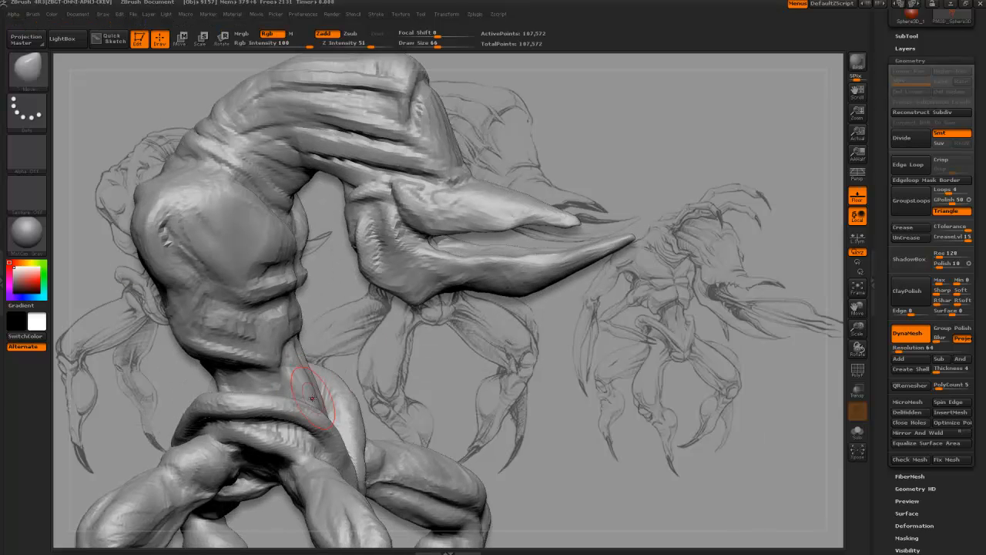
pyautogui.moveTo(323, 325); pyautogui.dragTo(317, 308)
pyautogui.keyDown('ctrl'); pyautogui.moveTo(317, 308); pyautogui.dragTo(321, 307, button='right'); pyautogui.keyUp('ctrl')
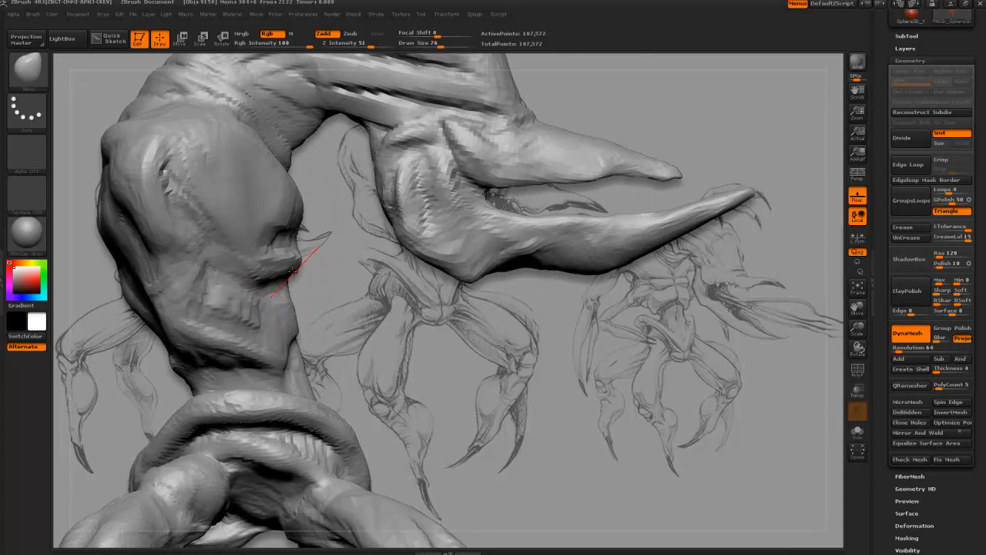
# Step: Build up the large chest muscle with Clay Buildup, raising the draw size to 86
pyautogui.press('b')
pyautogui.press('c')
pyautogui.press('b')
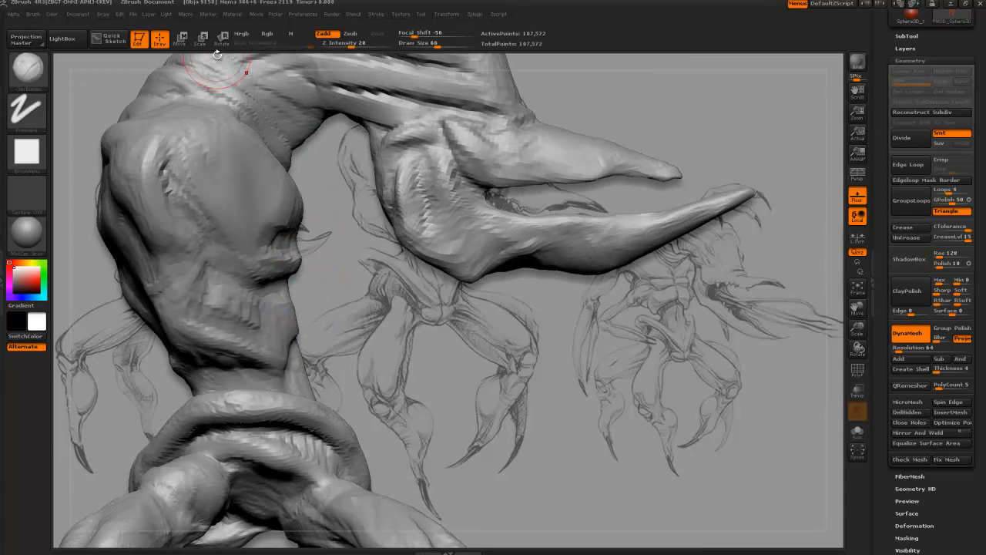
pyautogui.moveTo(359, 267)
pyautogui.mouseDown()
pyautogui.moveTo(365, 288)
pyautogui.moveTo(344, 291)
pyautogui.mouseUp()
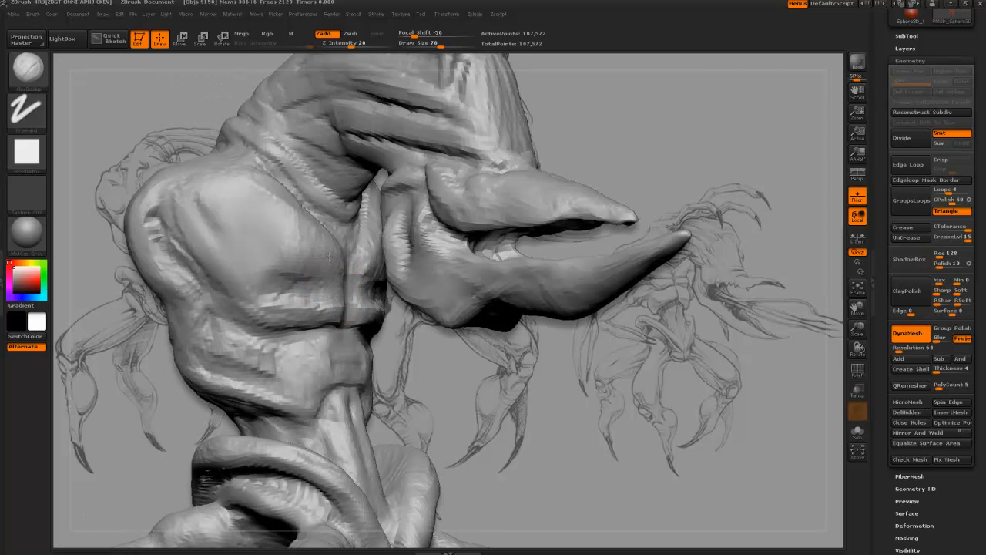
pyautogui.moveTo(330, 256)
pyautogui.mouseDown()
pyautogui.moveTo(296, 265)
pyautogui.moveTo(306, 245)
pyautogui.moveTo(317, 256)
pyautogui.moveTo(283, 254)
pyautogui.mouseUp()
pyautogui.press(']')
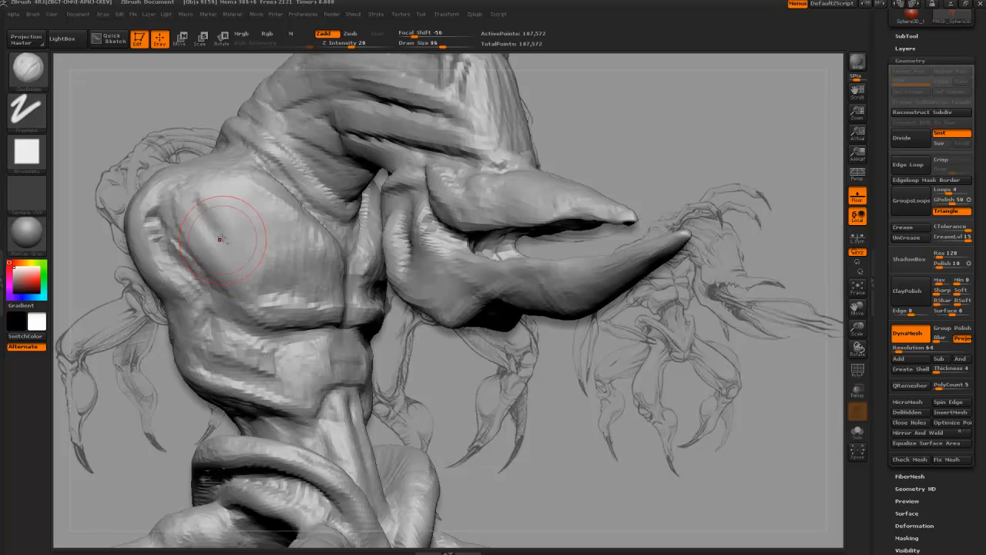
pyautogui.moveTo(220, 238)
pyautogui.mouseDown()
pyautogui.moveTo(200, 228)
pyautogui.moveTo(203, 211)
pyautogui.mouseUp()
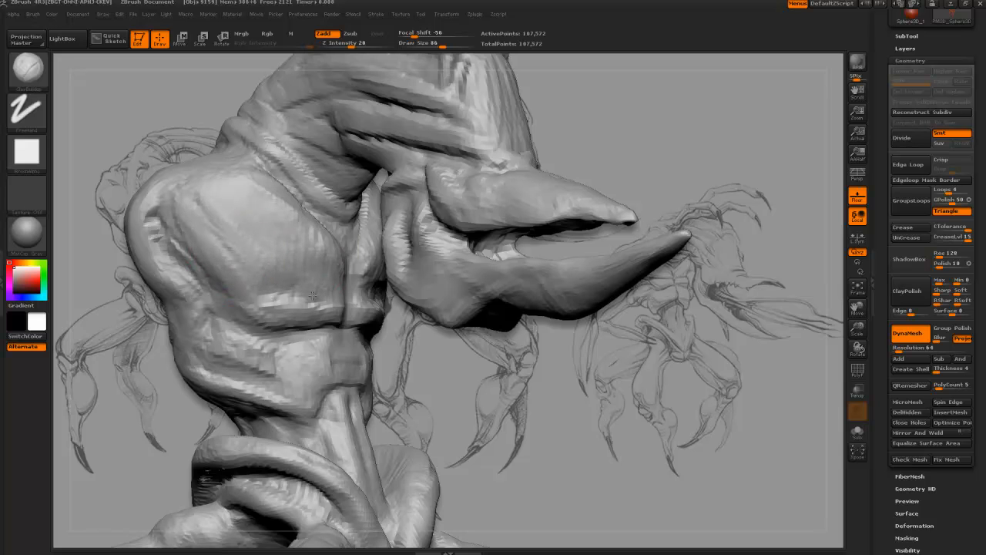
pyautogui.moveTo(330, 266)
pyautogui.mouseDown()
pyautogui.moveTo(270, 259)
pyautogui.moveTo(254, 289)
pyautogui.mouseUp()
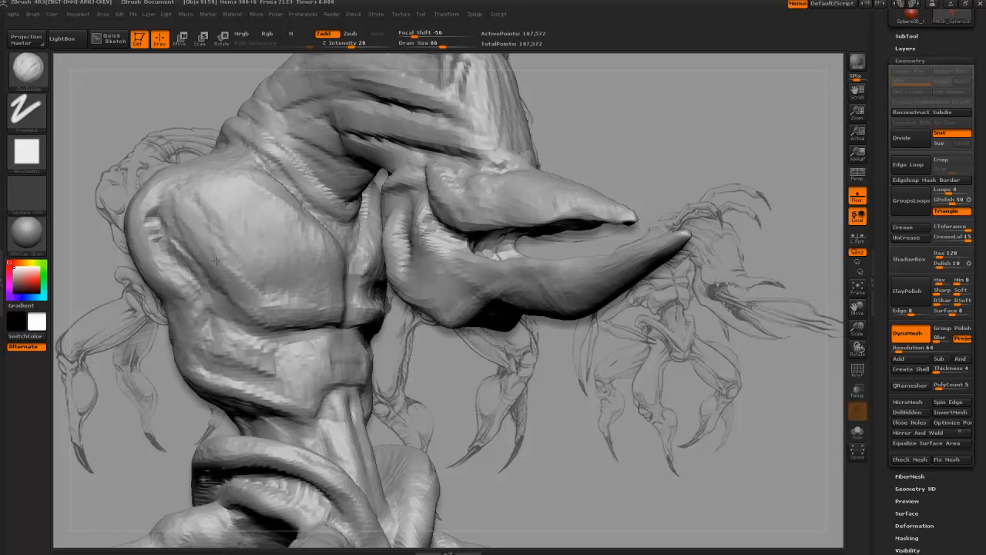
# Step: Define the chest muscle's outer edge below the shoulder with a smaller Clay Buildup brush
pyautogui.press('[')
pyautogui.press('[')
pyautogui.moveTo(202, 217)
pyautogui.mouseDown()
pyautogui.moveTo(215, 257)
pyautogui.moveTo(231, 251)
pyautogui.moveTo(201, 245)
pyautogui.moveTo(243, 254)
pyautogui.mouseUp()
pyautogui.press(']')
pyautogui.press(']')
pyautogui.moveTo(174, 306)
pyautogui.mouseDown(button='right')
pyautogui.moveTo(185, 300)
pyautogui.moveTo(193, 238)
pyautogui.moveTo(219, 288)
pyautogui.mouseUp(button='right')
pyautogui.moveTo(330, 302)
pyautogui.mouseDown(button='right')
pyautogui.moveTo(357, 327)
pyautogui.moveTo(374, 291)
pyautogui.mouseUp(button='right')
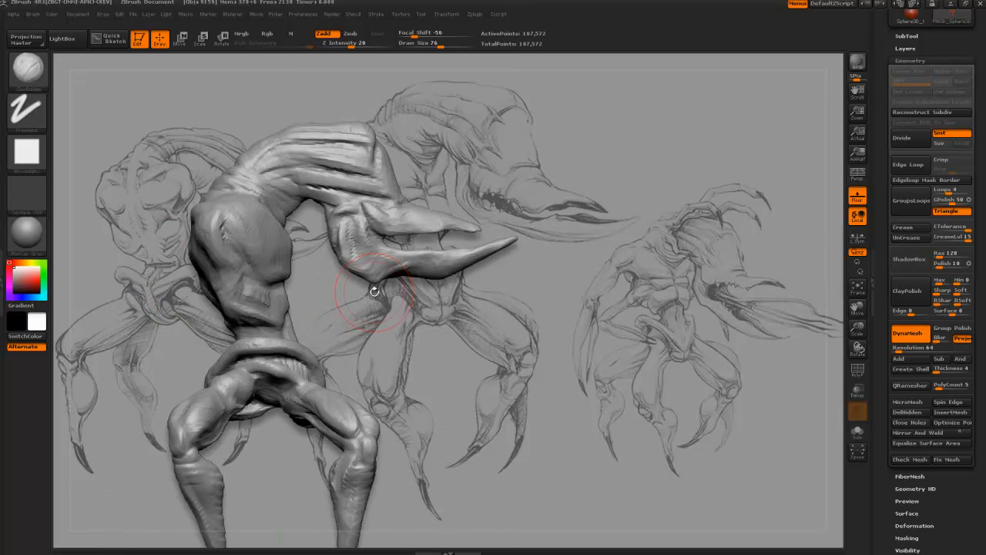
# Step: Adjust the torso's chest and side contours with the Move brush at draw size 66, undoing the last two changes
pyautogui.press('b')
pyautogui.press('m')
pyautogui.press('v')
pyautogui.moveTo(150, 315)
pyautogui.mouseDown(button='right')
pyautogui.moveTo(187, 323)
pyautogui.moveTo(230, 354)
pyautogui.mouseUp(button='right')
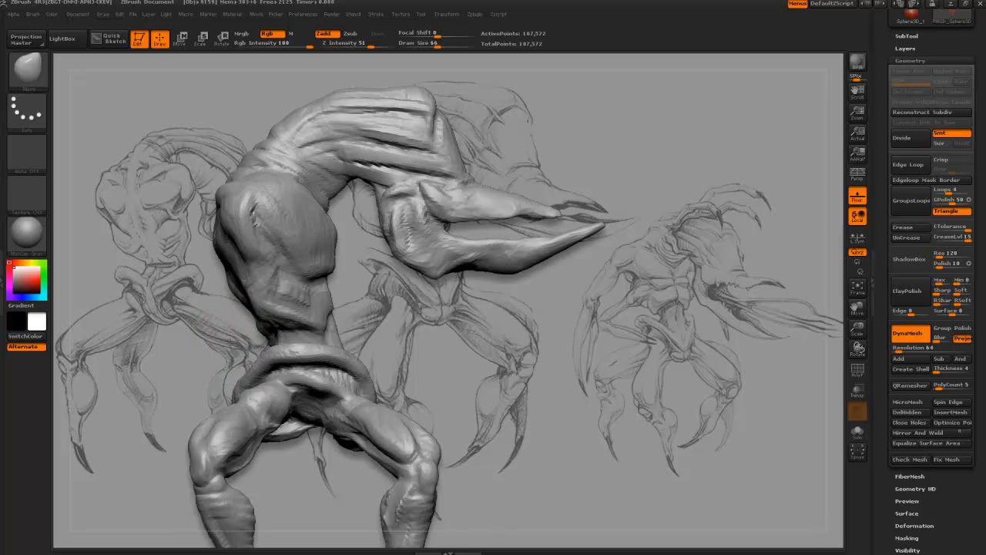
pyautogui.moveTo(229, 342); pyautogui.dragTo(282, 337, button='right')
pyautogui.keyDown('shift'); pyautogui.moveTo(286, 228); pyautogui.dragTo(287, 233); pyautogui.keyUp('shift')
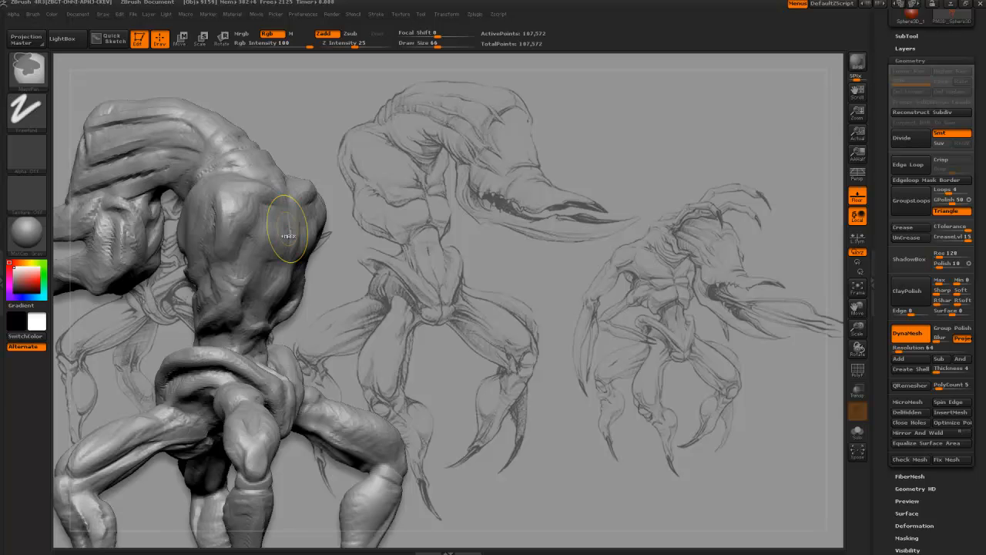
pyautogui.moveTo(440, 308)
pyautogui.mouseDown()
pyautogui.moveTo(316, 301)
pyautogui.moveTo(330, 281)
pyautogui.mouseUp()
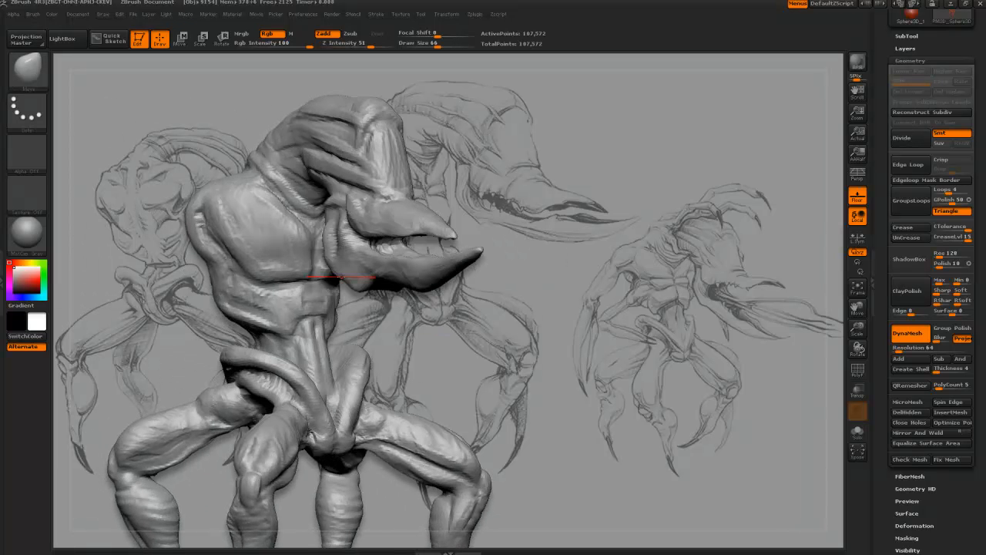
pyautogui.press('ctrl')
pyautogui.hotkey('ctrl', 'z')
pyautogui.hotkey('ctrl', 'z')
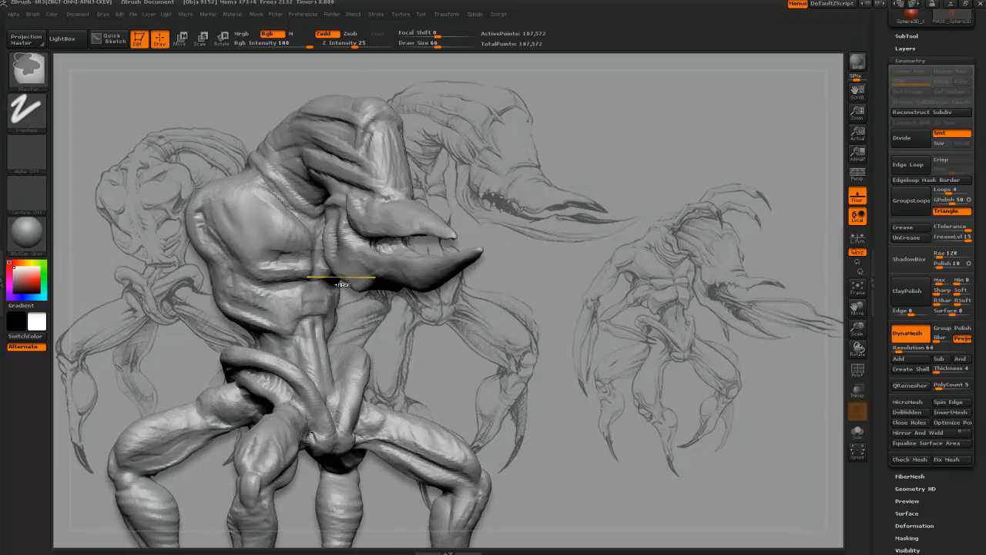
pyautogui.moveTo(476, 352); pyautogui.dragTo(260, 270)
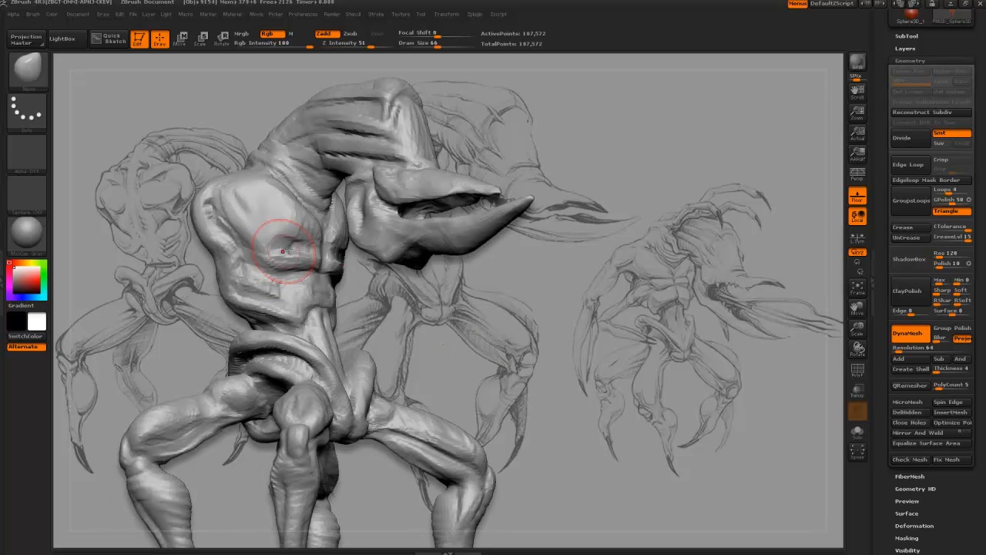
# Step: Add muscle striations across the chest with Clay Buildup at draw sizes 46 and 56
pyautogui.press('b')
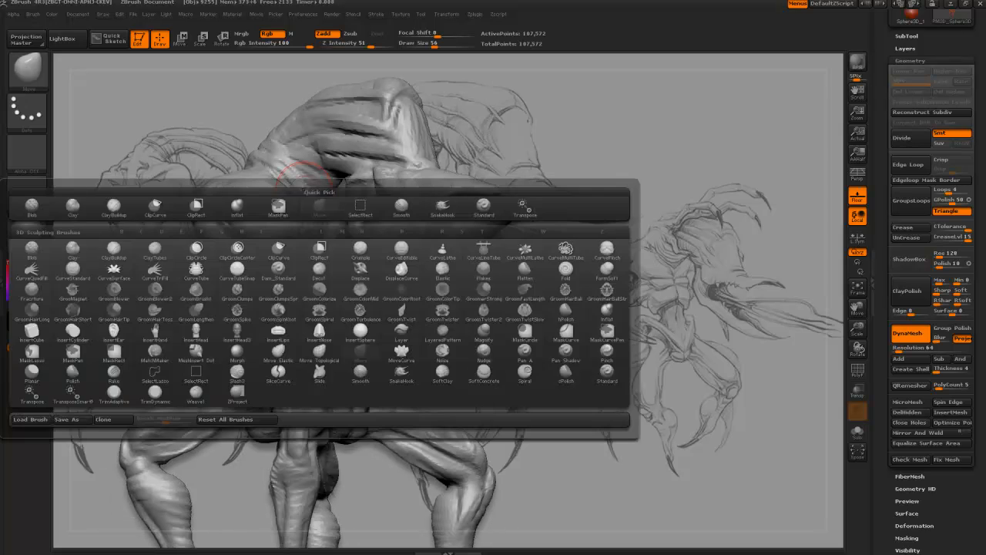
pyautogui.press('c')
pyautogui.press('b')
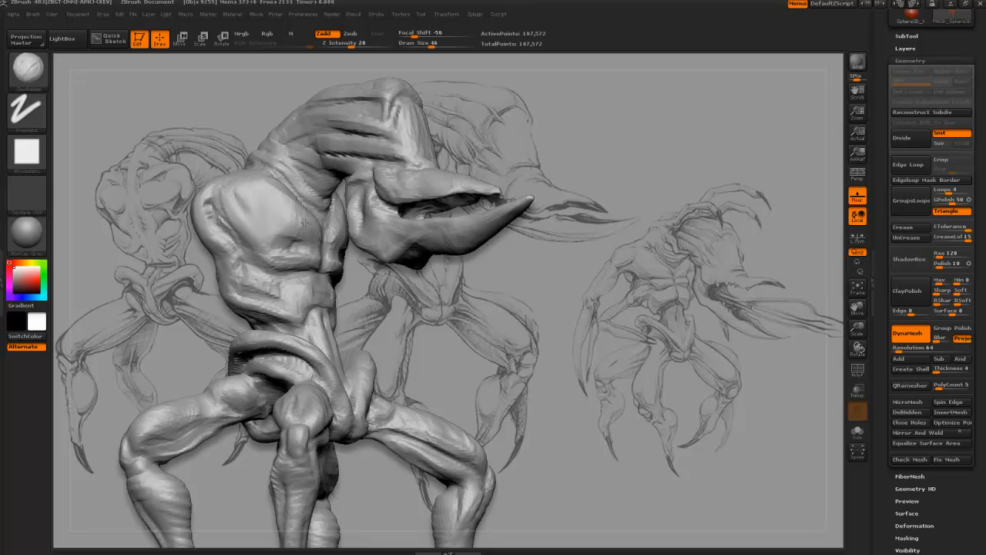
pyautogui.press(']')
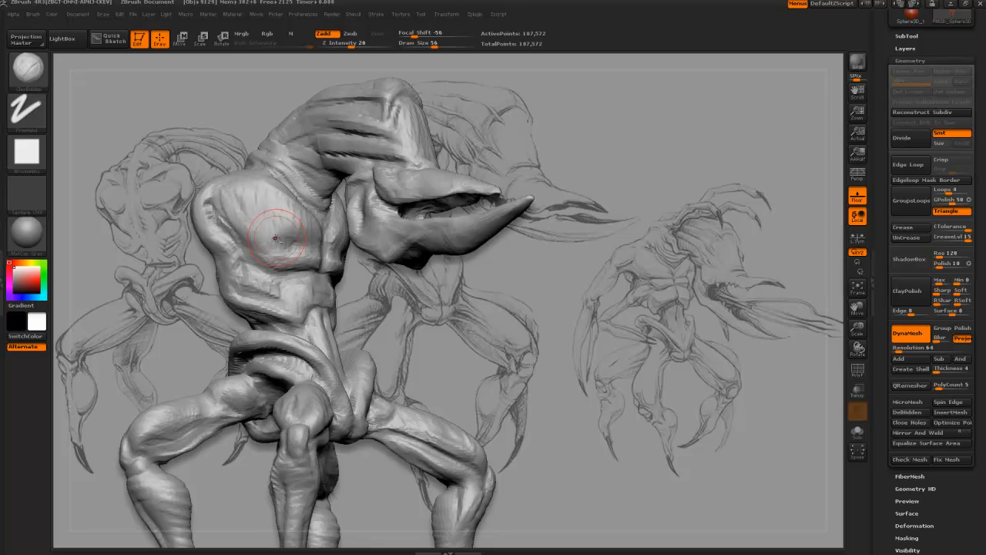
pyautogui.moveTo(272, 266); pyautogui.dragTo(299, 328, button='right')
# Step: Sculpt V-shaped muscle strands from the lower back down to the waist with Clay Buildup at draw size 46
pyautogui.moveTo(207, 312); pyautogui.dragTo(420, 281)
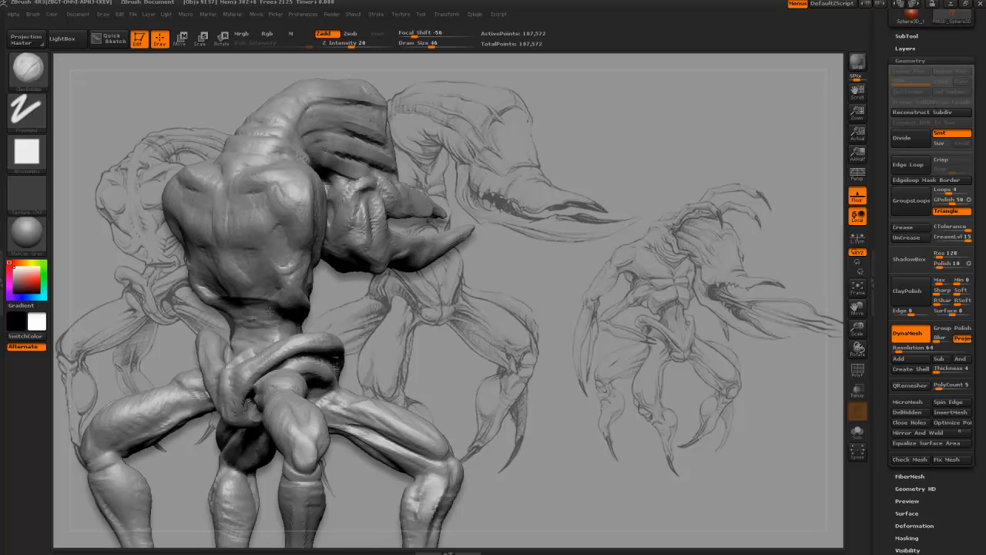
pyautogui.moveTo(257, 303); pyautogui.dragTo(246, 303, button='right')
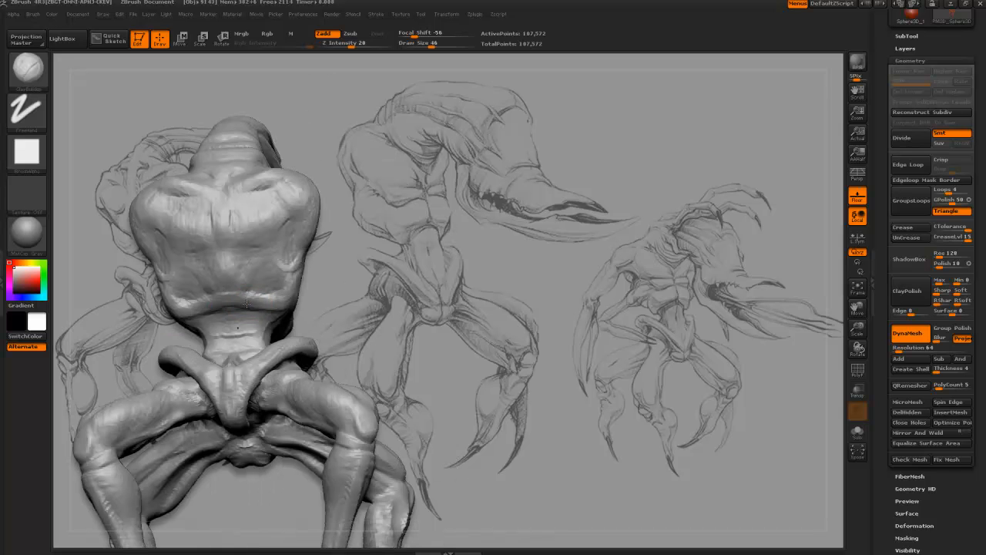
pyautogui.moveTo(257, 288); pyautogui.dragTo(234, 334)
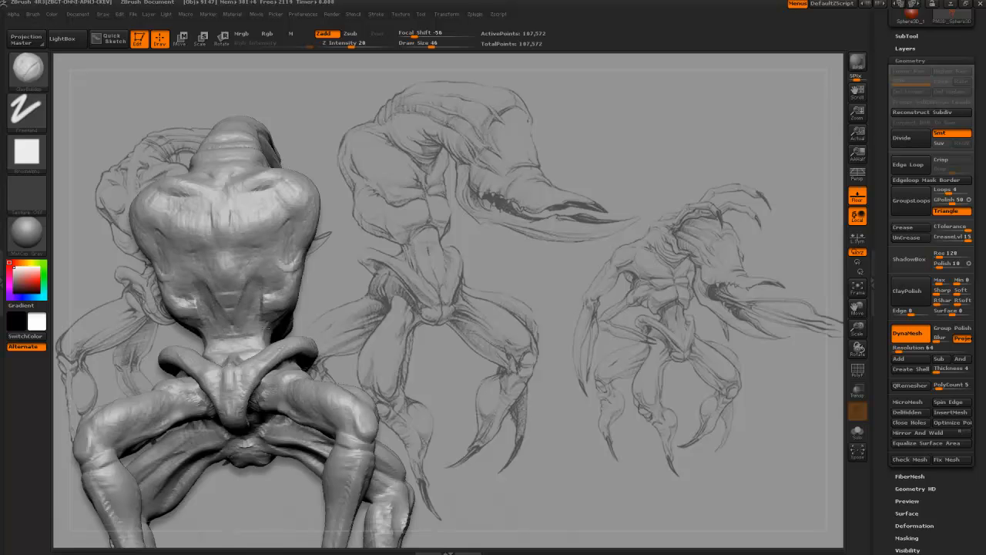
pyautogui.moveTo(258, 324); pyautogui.dragTo(239, 329, button='right')
# Step: Build up the shoulder and shoulder-blade muscle forms on the upper back with Clay Buildup at draw size 46
pyautogui.moveTo(153, 322); pyautogui.dragTo(238, 291, button='right')
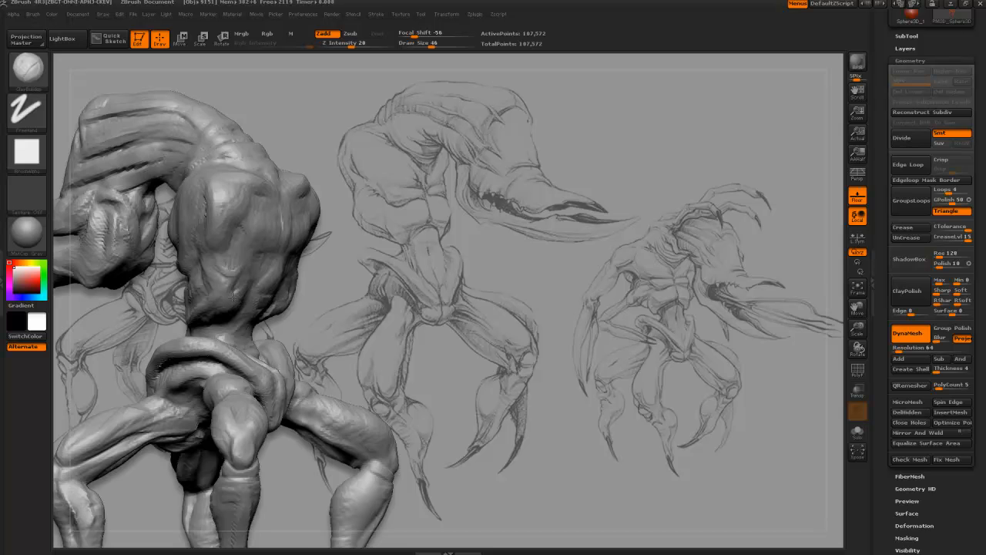
pyautogui.moveTo(287, 321); pyautogui.dragTo(203, 313, button='right')
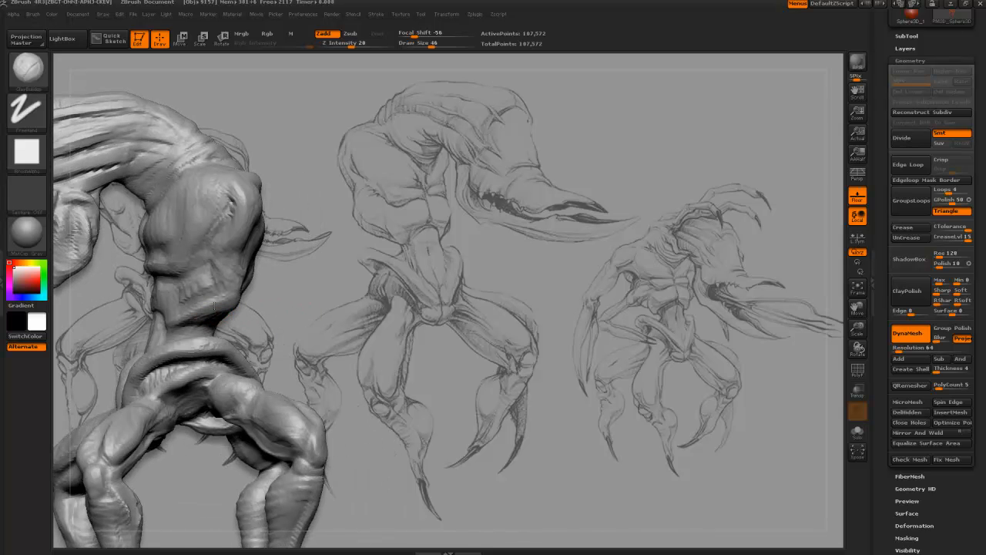
pyautogui.moveTo(262, 320); pyautogui.dragTo(233, 305, button='right')
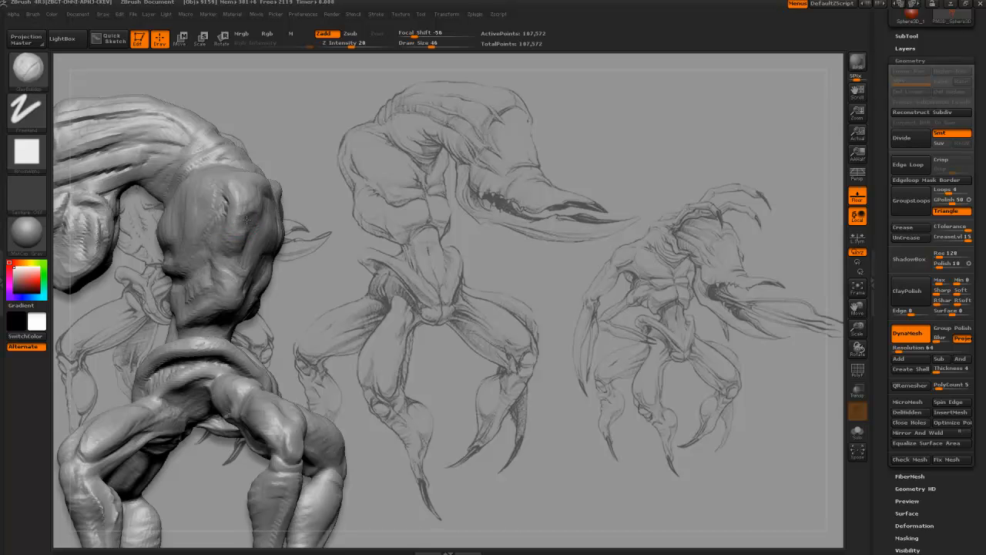
pyautogui.moveTo(280, 213); pyautogui.dragTo(219, 187, button='right')
pyautogui.moveTo(219, 187); pyautogui.dragTo(229, 215)
pyautogui.moveTo(288, 238)
pyautogui.mouseDown(button='right')
pyautogui.moveTo(316, 235)
pyautogui.moveTo(238, 198)
pyautogui.mouseUp(button='right')
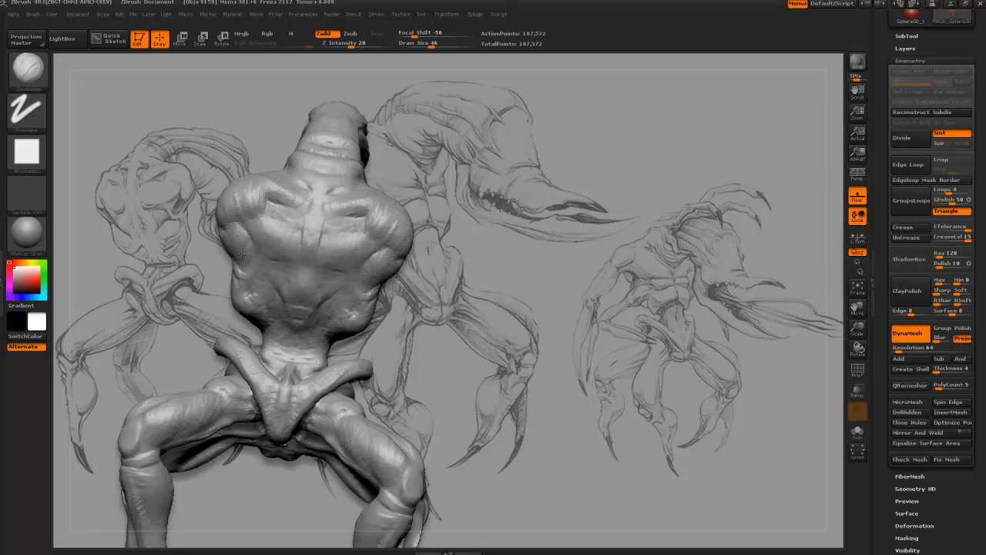
# Step: Adjust the torso and shoulder contours with an enlarged Move brush, starting from draw size 46
pyautogui.keyDown('ctrl'); pyautogui.moveTo(188, 311); pyautogui.dragTo(179, 201, button='right'); pyautogui.keyUp('ctrl')
pyautogui.moveTo(179, 201)
pyautogui.mouseDown(button='right')
pyautogui.moveTo(150, 222)
pyautogui.moveTo(180, 221)
pyautogui.moveTo(154, 210)
pyautogui.moveTo(198, 220)
pyautogui.moveTo(156, 241)
pyautogui.moveTo(161, 233)
pyautogui.moveTo(143, 231)
pyautogui.moveTo(187, 258)
pyautogui.moveTo(180, 108)
pyautogui.mouseUp(button='right')
pyautogui.press('b')
pyautogui.press('m')
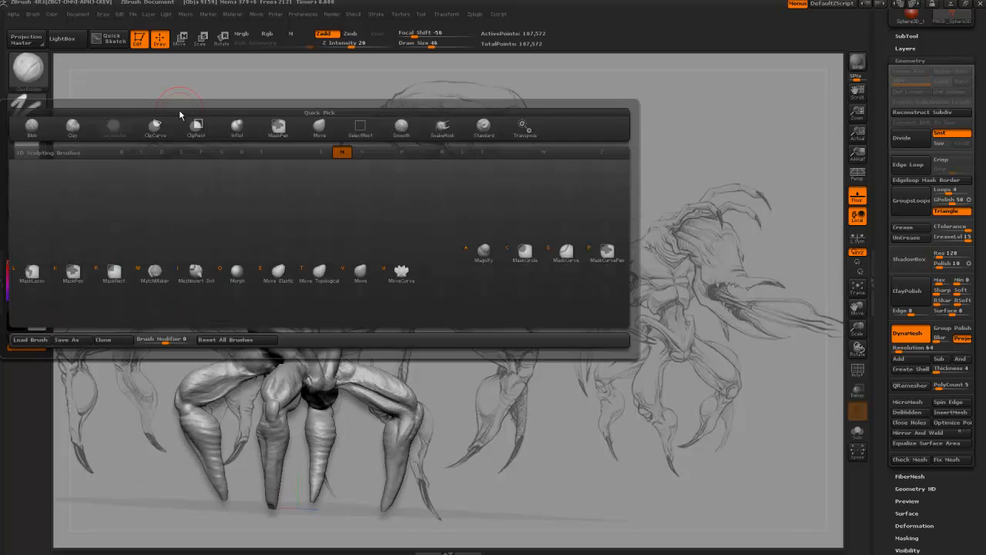
pyautogui.press('v')
pyautogui.moveTo(159, 190)
pyautogui.mouseDown(button='right')
pyautogui.moveTo(152, 204)
pyautogui.moveTo(170, 213)
pyautogui.moveTo(202, 208)
pyautogui.mouseUp(button='right')
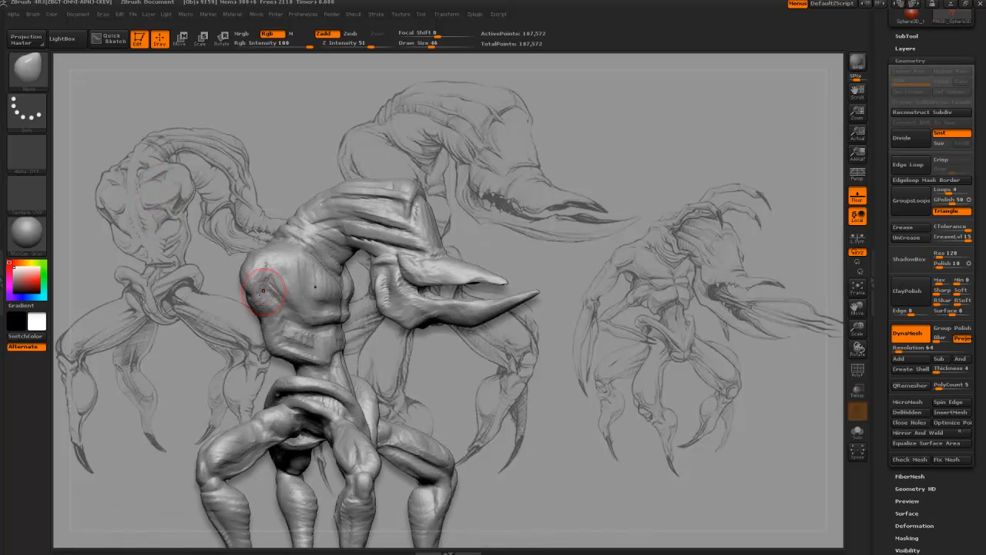
pyautogui.press(']')
pyautogui.press(']')
pyautogui.press(']')
pyautogui.moveTo(319, 284); pyautogui.dragTo(241, 251, button='right')
# Step: Sculpt the muscle strands where the arched limb joins the shoulder with Clay Buildup at draw sizes 46 and 26
pyautogui.press('b')
pyautogui.press('c')
pyautogui.press('b')
pyautogui.moveTo(207, 178)
pyautogui.mouseDown(button='right')
pyautogui.moveTo(301, 240)
pyautogui.moveTo(290, 221)
pyautogui.mouseUp(button='right')
pyautogui.press('[')
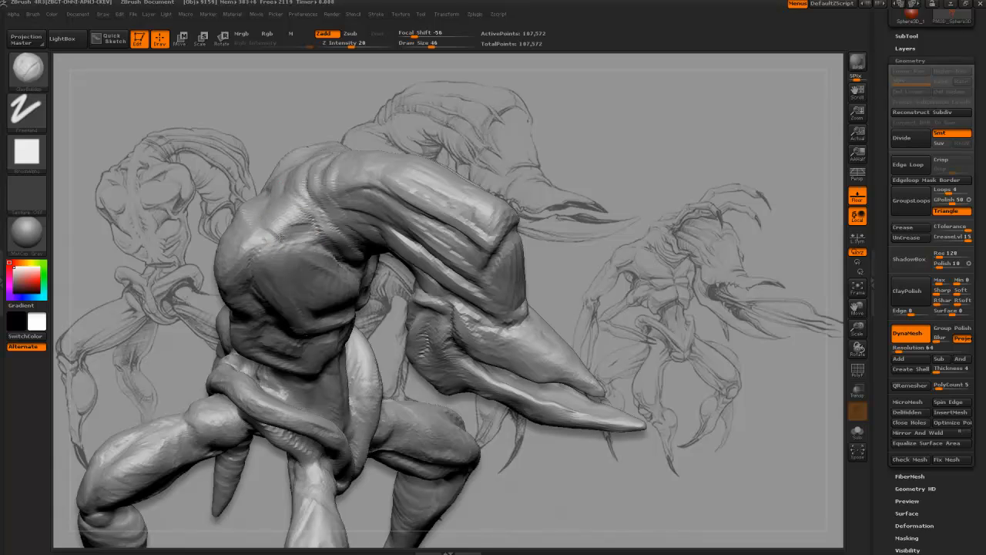
pyautogui.moveTo(283, 226); pyautogui.dragTo(271, 212, button='right')
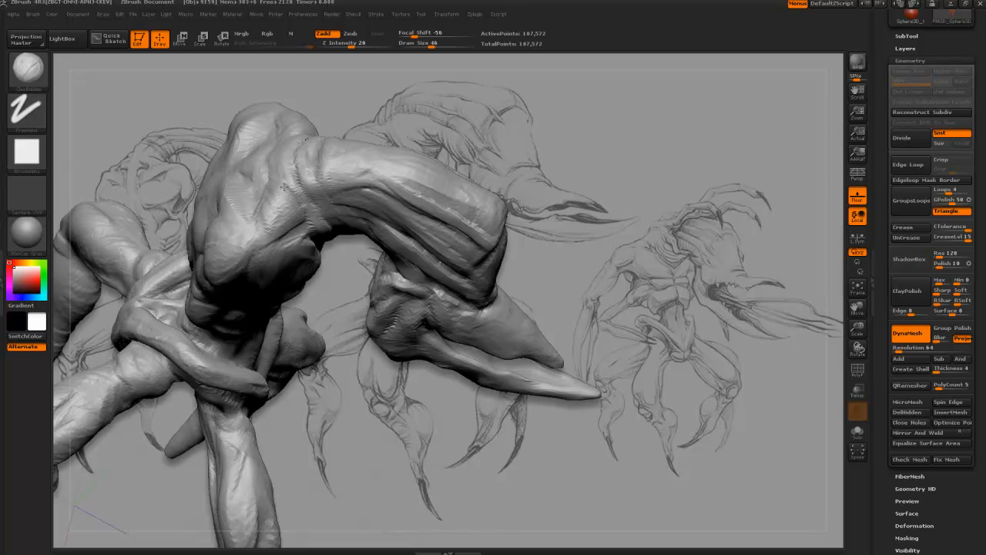
pyautogui.moveTo(296, 166); pyautogui.dragTo(272, 165, button='right')
pyautogui.press('[')
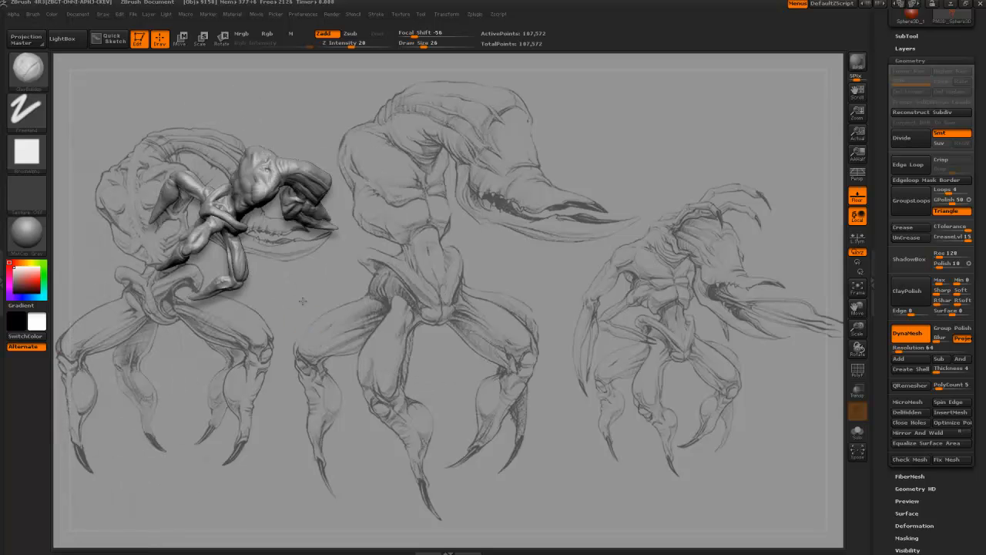
# Step: Define the V-shaped front of the pelvis and the abdominal muscles above it with Clay Buildup at draw sizes 36 and 46
pyautogui.moveTo(302, 301)
pyautogui.mouseDown()
pyautogui.moveTo(193, 189)
pyautogui.moveTo(177, 198)
pyautogui.moveTo(191, 215)
pyautogui.mouseUp()
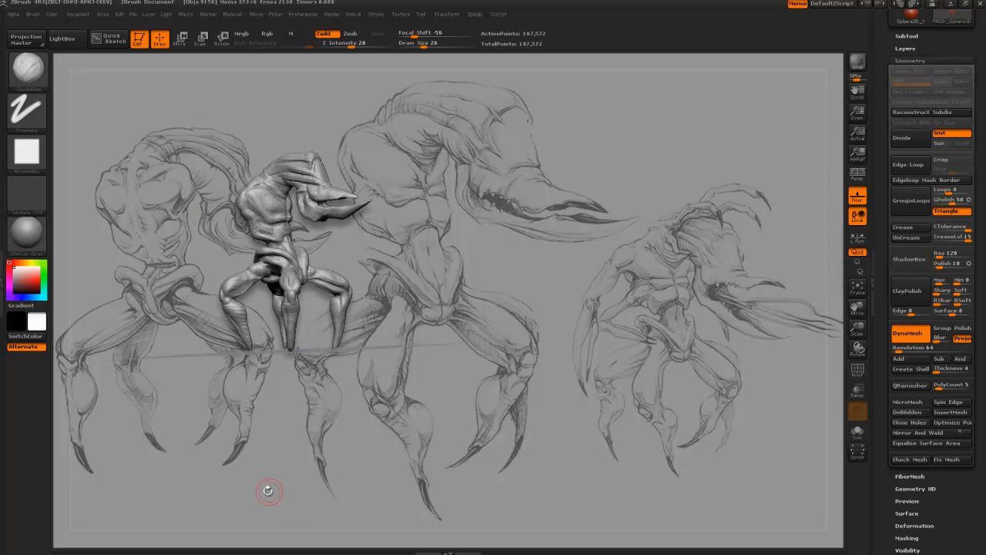
pyautogui.moveTo(264, 486)
pyautogui.mouseDown()
pyautogui.moveTo(229, 493)
pyautogui.moveTo(227, 483)
pyautogui.mouseUp()
pyautogui.moveTo(157, 292)
pyautogui.keyDown('alt'); pyautogui.mouseDown()
pyautogui.moveTo(146, 397)
pyautogui.moveTo(252, 397)
pyautogui.mouseUp(); pyautogui.keyUp('alt')
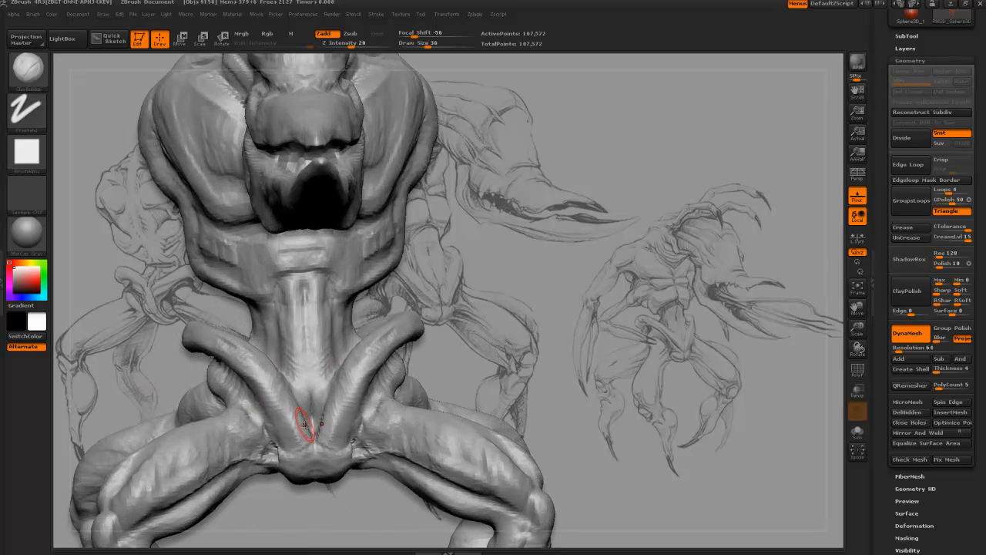
pyautogui.moveTo(312, 428); pyautogui.dragTo(299, 392)
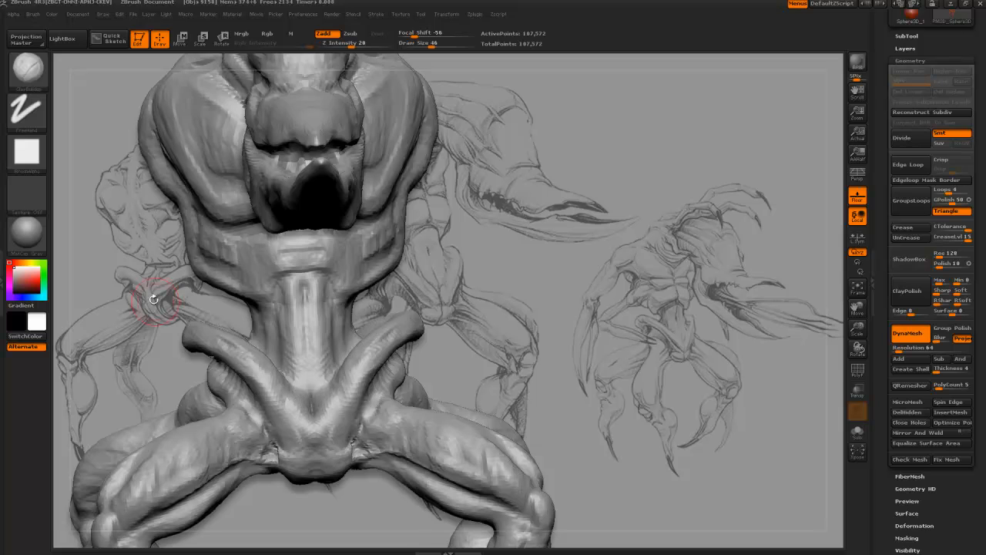
pyautogui.moveTo(154, 299); pyautogui.dragTo(275, 352)
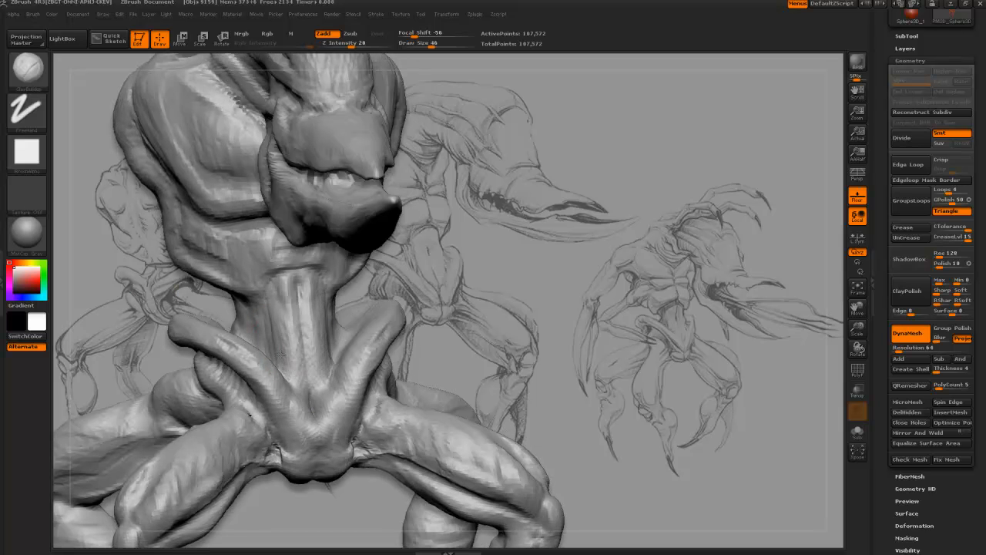
pyautogui.moveTo(280, 353); pyautogui.dragTo(284, 313)
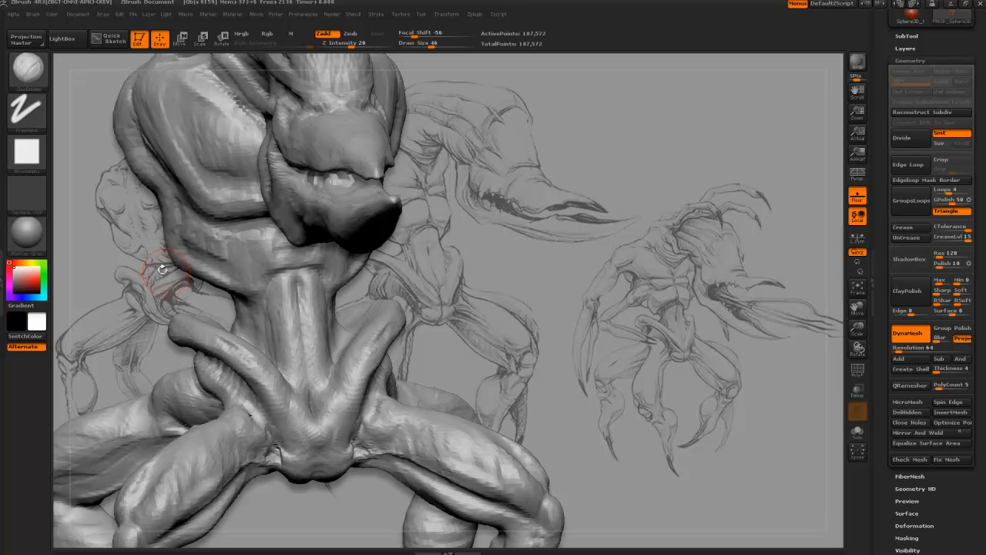
pyautogui.moveTo(163, 270)
pyautogui.mouseDown()
pyautogui.moveTo(121, 264)
pyautogui.moveTo(166, 254)
pyautogui.mouseUp()
# Step: Reshape the pelvic ridges around the waist with the Move brush at draw size 86
pyautogui.click(34, 72)
pyautogui.press('m')
pyautogui.press('v')
pyautogui.moveTo(383, 322)
pyautogui.mouseDown()
pyautogui.moveTo(395, 336)
pyautogui.moveTo(187, 335)
pyautogui.mouseUp()
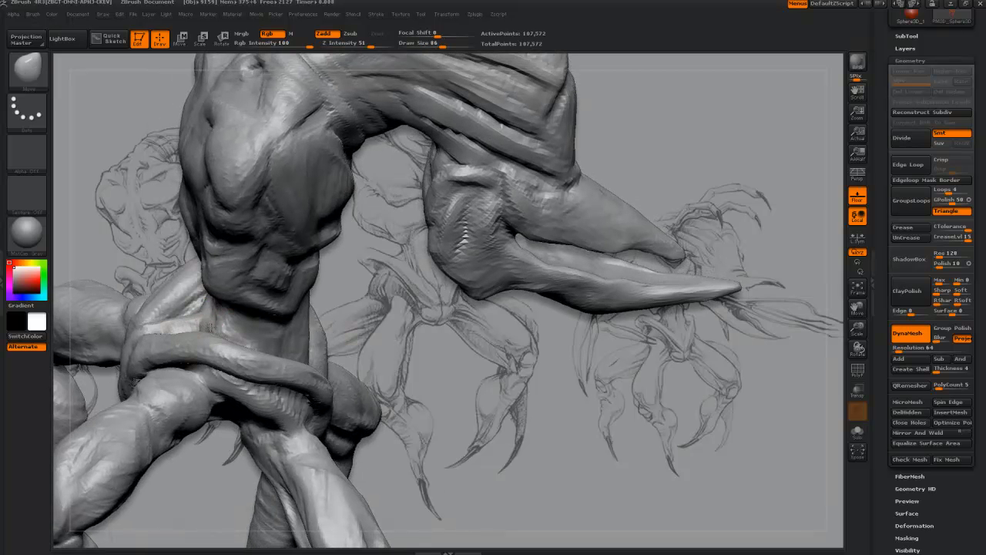
pyautogui.moveTo(356, 324)
pyautogui.mouseDown()
pyautogui.moveTo(228, 322)
pyautogui.moveTo(227, 344)
pyautogui.mouseUp()
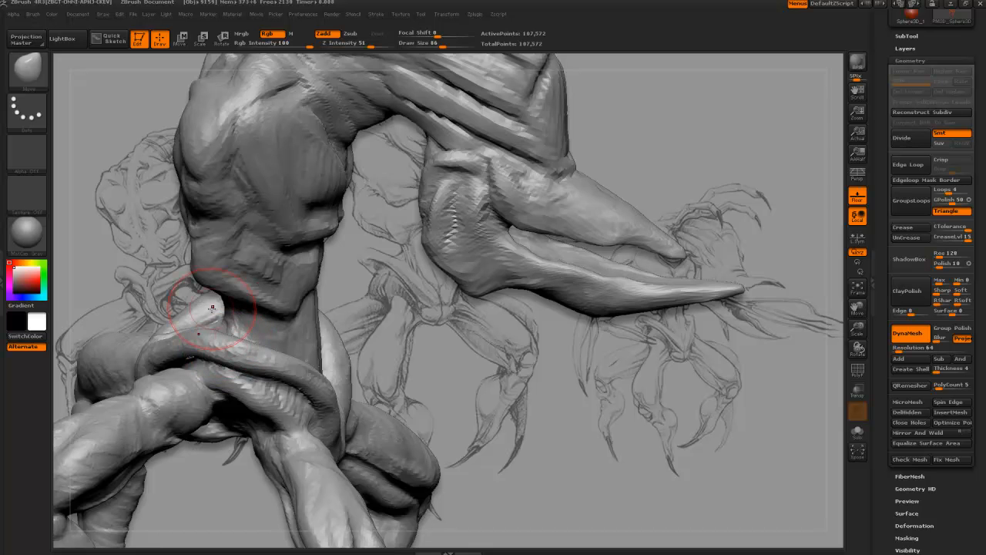
pyautogui.moveTo(127, 258); pyautogui.dragTo(121, 73)
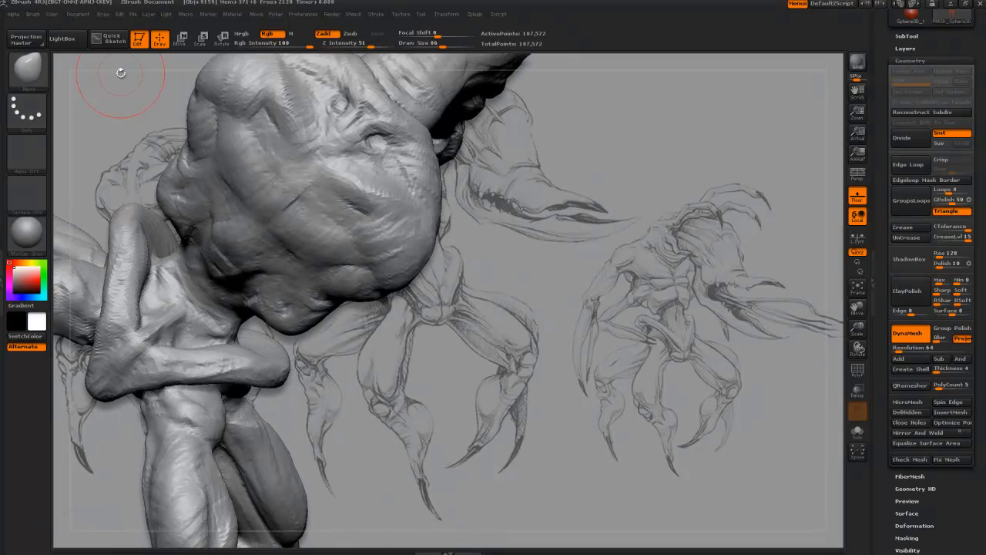
# Step: Add muscle strands between the waist and the pelvic ridges with Clay Buildup at draw size 36
pyautogui.press('b')
pyautogui.press('c')
pyautogui.press('b')
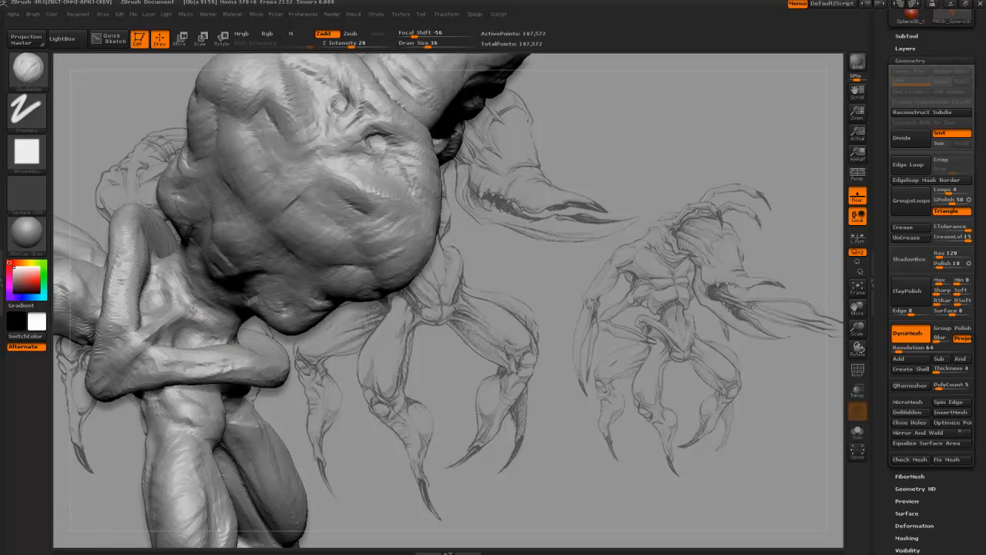
pyautogui.moveTo(333, 376)
pyautogui.keyDown('alt'); pyautogui.mouseDown()
pyautogui.moveTo(319, 326)
pyautogui.moveTo(285, 392)
pyautogui.mouseUp(); pyautogui.keyUp('alt')
# Step: Push the front legs' knees outward with the Move brush at draw size 106
pyautogui.moveTo(114, 317)
pyautogui.mouseDown()
pyautogui.moveTo(107, 269)
pyautogui.moveTo(182, 253)
pyautogui.moveTo(133, 199)
pyautogui.mouseUp()
pyautogui.press('b')
pyautogui.press('m')
pyautogui.press('v')
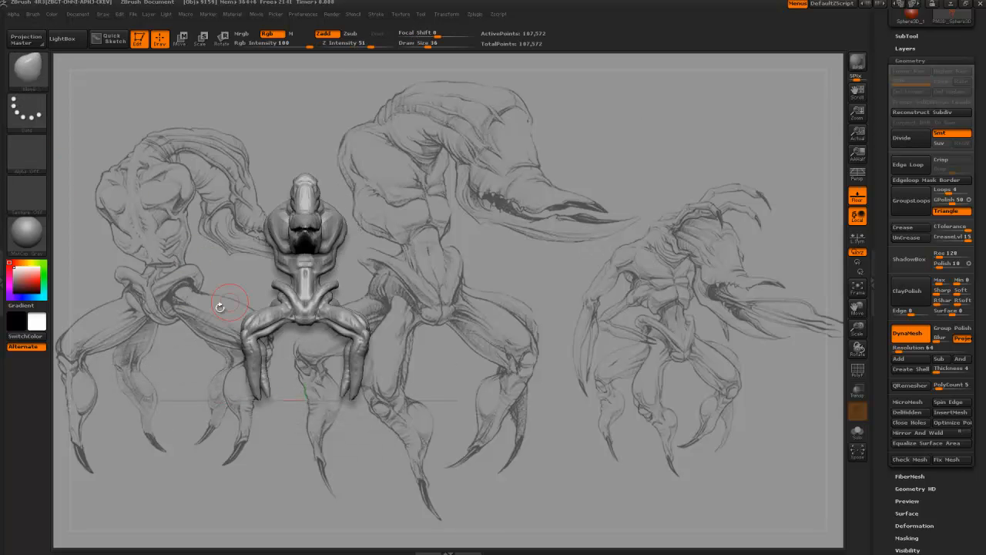
pyautogui.moveTo(220, 306)
pyautogui.mouseDown()
pyautogui.moveTo(194, 319)
pyautogui.moveTo(223, 339)
pyautogui.mouseUp()
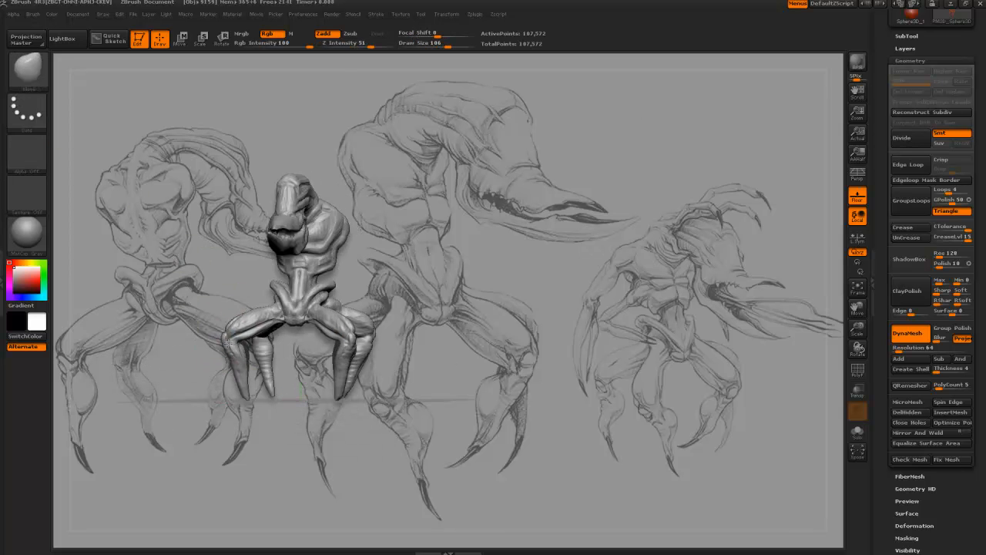
pyautogui.moveTo(245, 400)
pyautogui.mouseDown()
pyautogui.moveTo(239, 394)
pyautogui.moveTo(246, 399)
pyautogui.mouseUp()
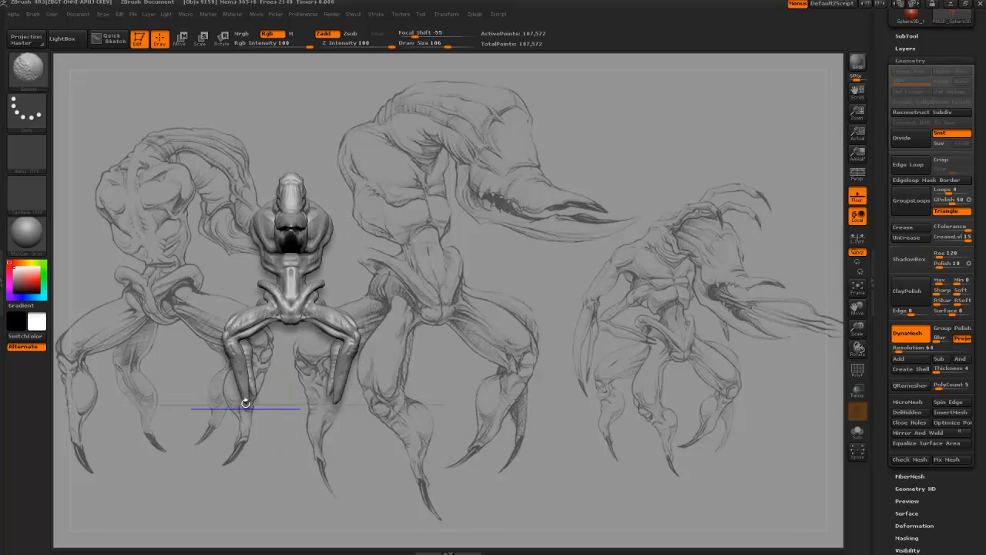
pyautogui.moveTo(232, 342); pyautogui.dragTo(220, 336)
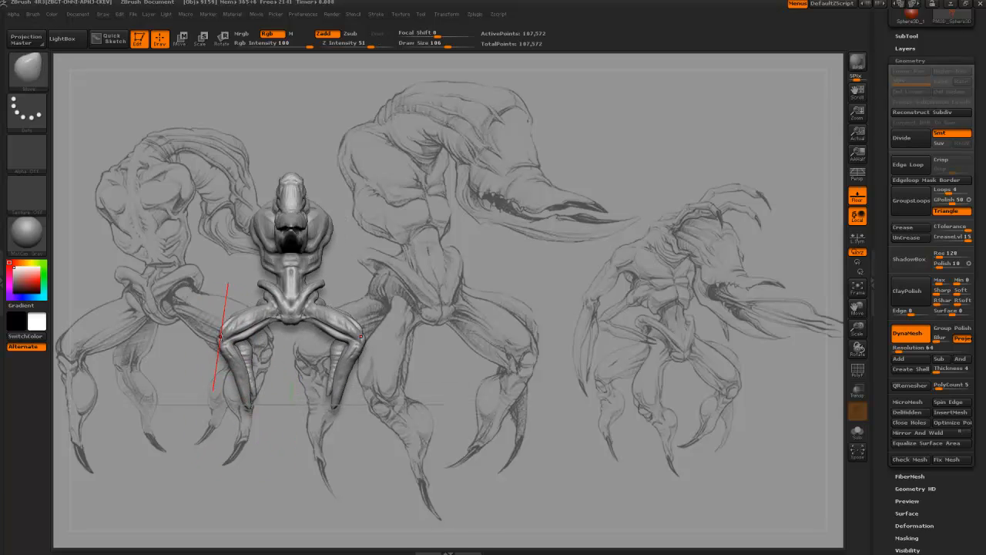
# Step: Refine the lower legs' contours with the Move brush at draw sizes 36 and 56
pyautogui.press('[')
pyautogui.press('[')
pyautogui.press('[')
pyautogui.moveTo(234, 368)
pyautogui.mouseDown()
pyautogui.moveTo(208, 389)
pyautogui.moveTo(189, 385)
pyautogui.moveTo(225, 405)
pyautogui.moveTo(246, 396)
pyautogui.mouseUp()
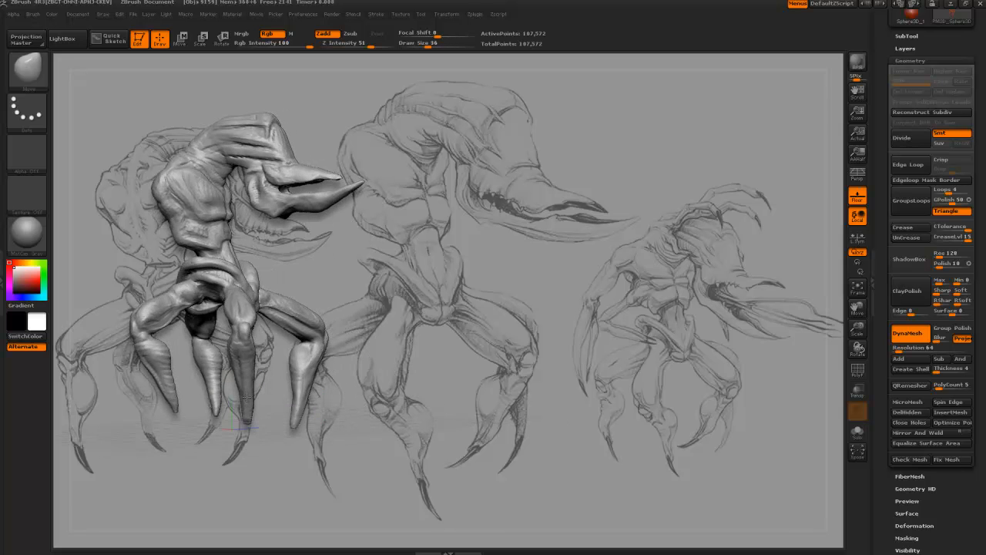
pyautogui.press(']')
pyautogui.press(']')
pyautogui.moveTo(266, 363)
pyautogui.mouseDown()
pyautogui.moveTo(248, 359)
pyautogui.moveTo(221, 430)
pyautogui.moveTo(255, 355)
pyautogui.mouseUp()
pyautogui.press('[')
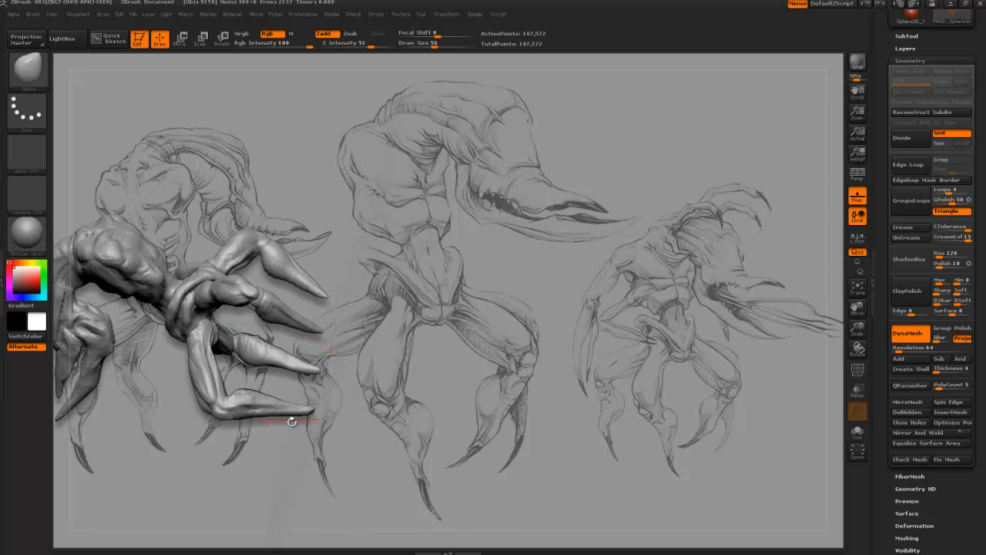
# Step: Reposition the legs and their knees from several angles with the Move brush at draw sizes 146 and 156
pyautogui.moveTo(291, 422)
pyautogui.mouseDown()
pyautogui.moveTo(267, 488)
pyautogui.moveTo(283, 354)
pyautogui.moveTo(262, 347)
pyautogui.moveTo(294, 320)
pyautogui.moveTo(309, 323)
pyautogui.mouseUp()
pyautogui.press(']')
pyautogui.press(']')
pyautogui.moveTo(271, 362); pyautogui.dragTo(269, 455)
pyautogui.press(']')
pyautogui.press(']')
pyautogui.press(']')
pyautogui.press(']')
pyautogui.press(']')
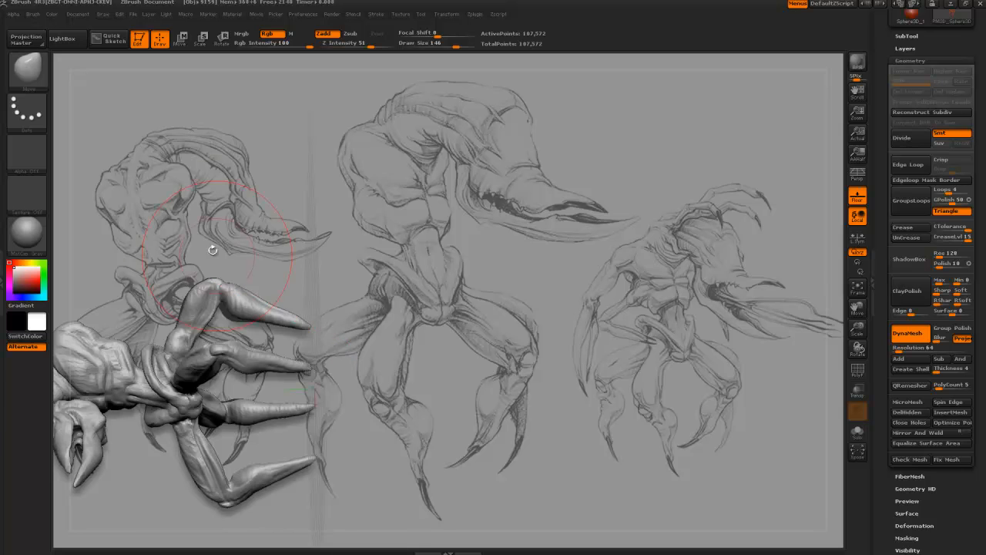
pyautogui.moveTo(214, 253)
pyautogui.mouseDown()
pyautogui.moveTo(190, 311)
pyautogui.moveTo(200, 288)
pyautogui.mouseUp()
pyautogui.moveTo(262, 254); pyautogui.dragTo(224, 339)
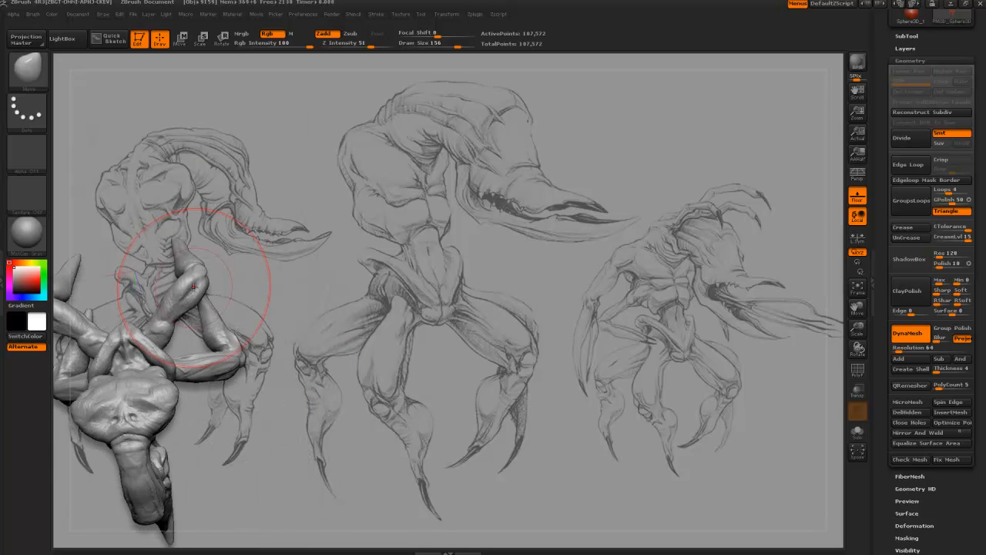
pyautogui.moveTo(194, 286); pyautogui.dragTo(185, 275)
# Step: Fine-tune the legs' spread and bend with the Move brush, reducing its draw size to 106
pyautogui.moveTo(254, 262); pyautogui.dragTo(229, 289)
pyautogui.press('[')
pyautogui.press('[')
pyautogui.moveTo(179, 328); pyautogui.dragTo(189, 302)
pyautogui.press('[')
pyautogui.press('[')
pyautogui.press('[')
pyautogui.moveTo(292, 322)
pyautogui.mouseDown()
pyautogui.moveTo(321, 288)
pyautogui.moveTo(289, 362)
pyautogui.moveTo(301, 403)
pyautogui.moveTo(293, 388)
pyautogui.moveTo(283, 392)
pyautogui.moveTo(293, 378)
pyautogui.moveTo(355, 397)
pyautogui.moveTo(354, 366)
pyautogui.mouseUp()
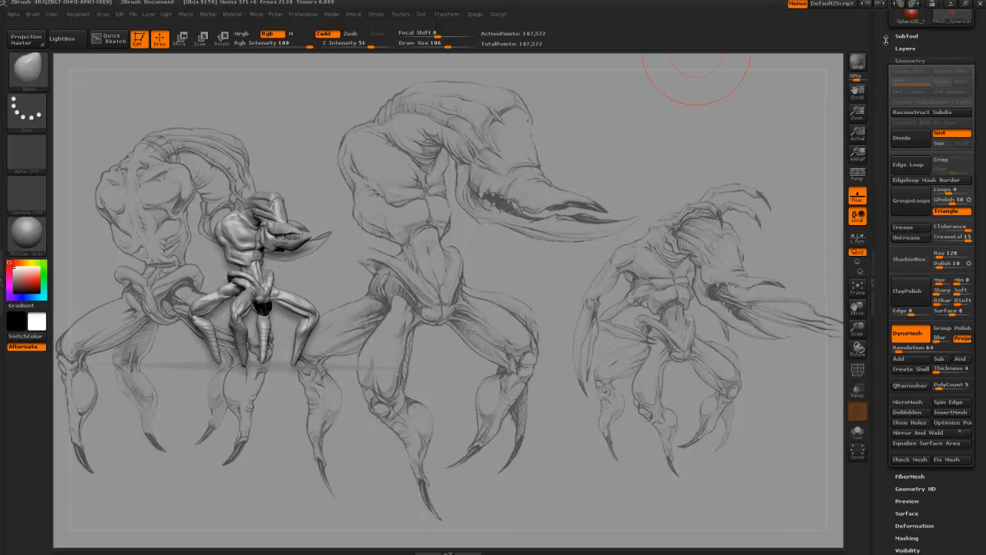
# Step: Save the sculpt as scrabRough in the scrab folder and turn on perspective for the model view
pyautogui.moveTo(886, 40); pyautogui.dragTo(897, 171)
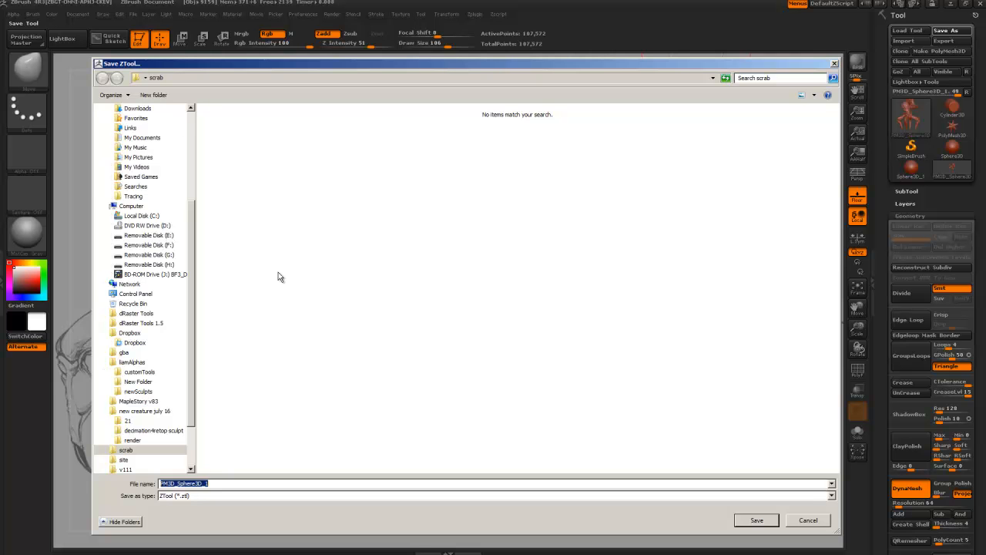
pyautogui.press('BackSpace')
pyautogui.write('crab')
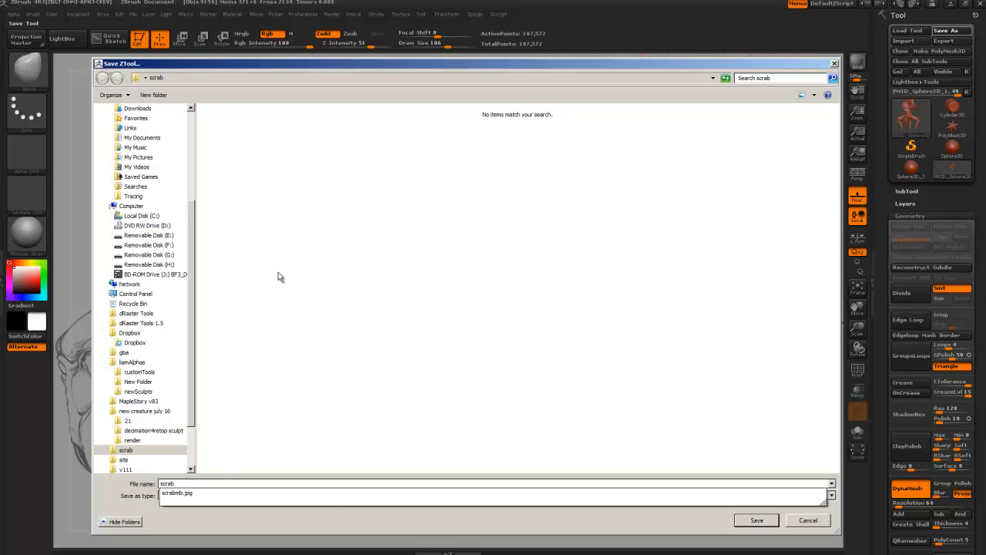
pyautogui.press('Return')
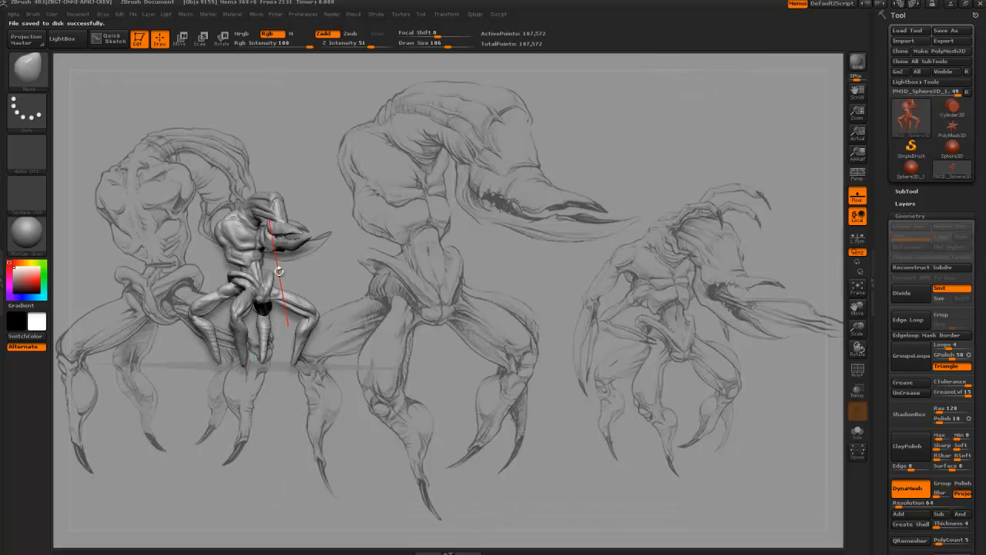
pyautogui.moveTo(594, 314)
pyautogui.mouseDown()
pyautogui.moveTo(565, 301)
pyautogui.moveTo(539, 308)
pyautogui.moveTo(568, 326)
pyautogui.moveTo(563, 286)
pyautogui.moveTo(565, 302)
pyautogui.moveTo(616, 331)
pyautogui.moveTo(601, 360)
pyautogui.mouseUp()
pyautogui.moveTo(600, 360)
pyautogui.mouseDown()
pyautogui.moveTo(611, 334)
pyautogui.moveTo(642, 372)
pyautogui.moveTo(626, 331)
pyautogui.moveTo(582, 318)
pyautogui.moveTo(590, 319)
pyautogui.mouseUp()
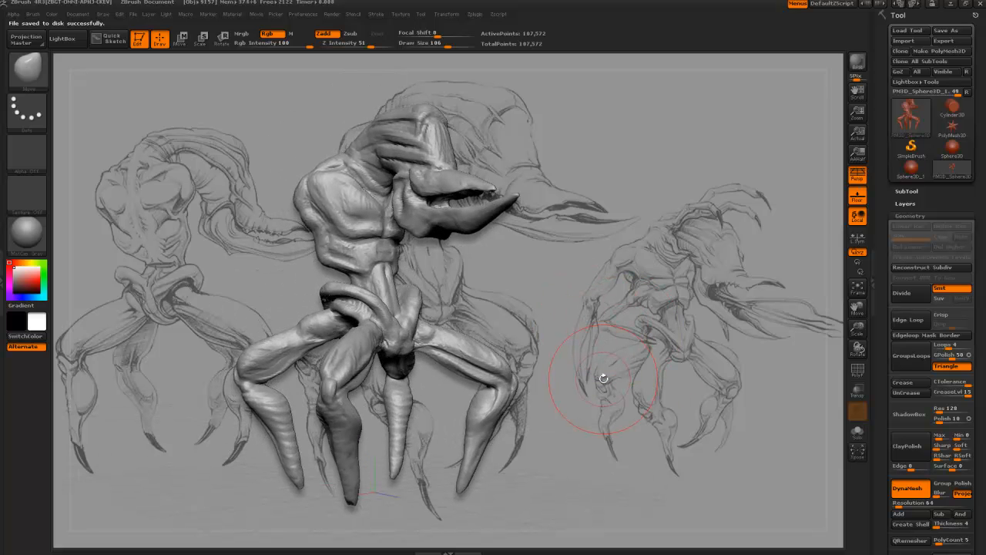
# Step: Close ZBrush and relaunch it from the desktop after opening a blank Chrome tab
pyautogui.click(980, 4)
pyautogui.click(535, 316)
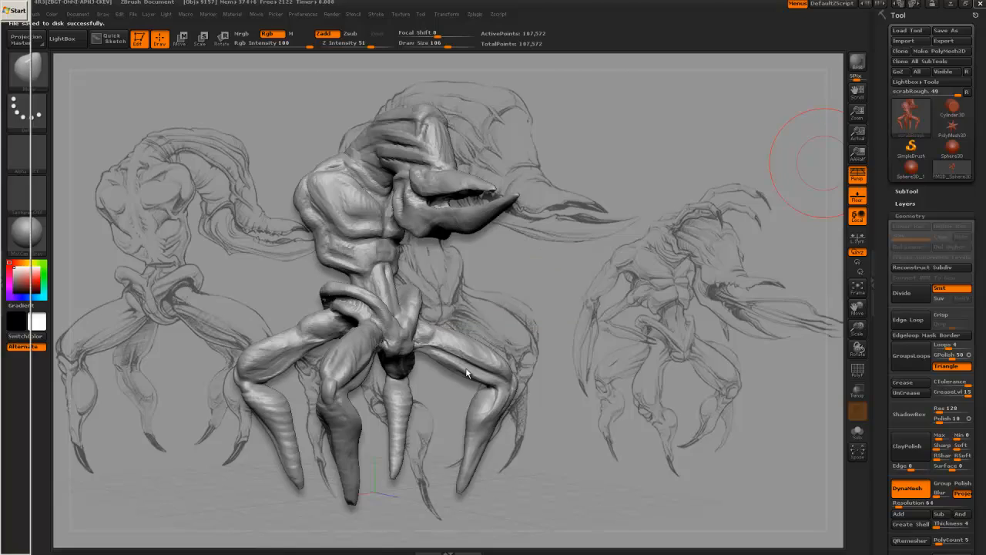
pyautogui.click(11, 198)
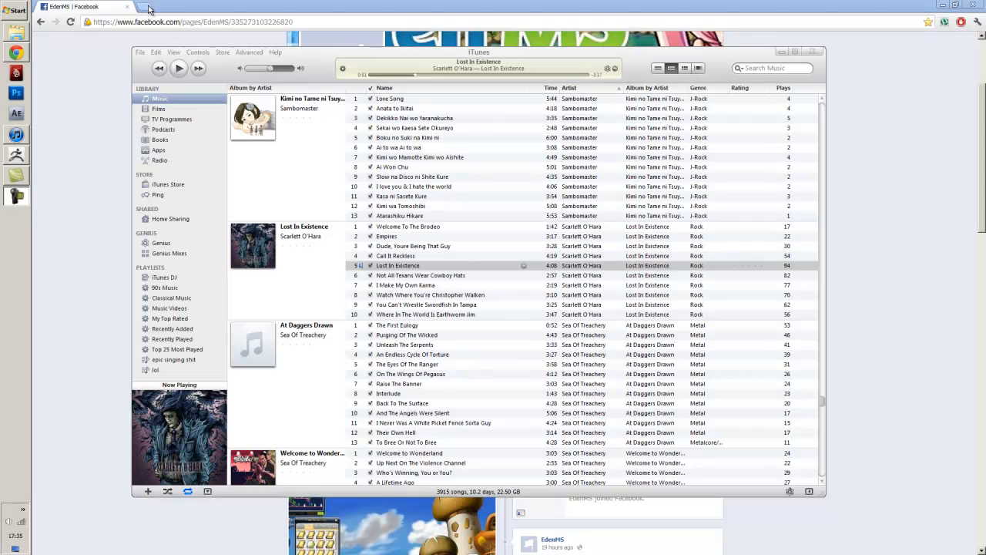
pyautogui.click(147, 7)
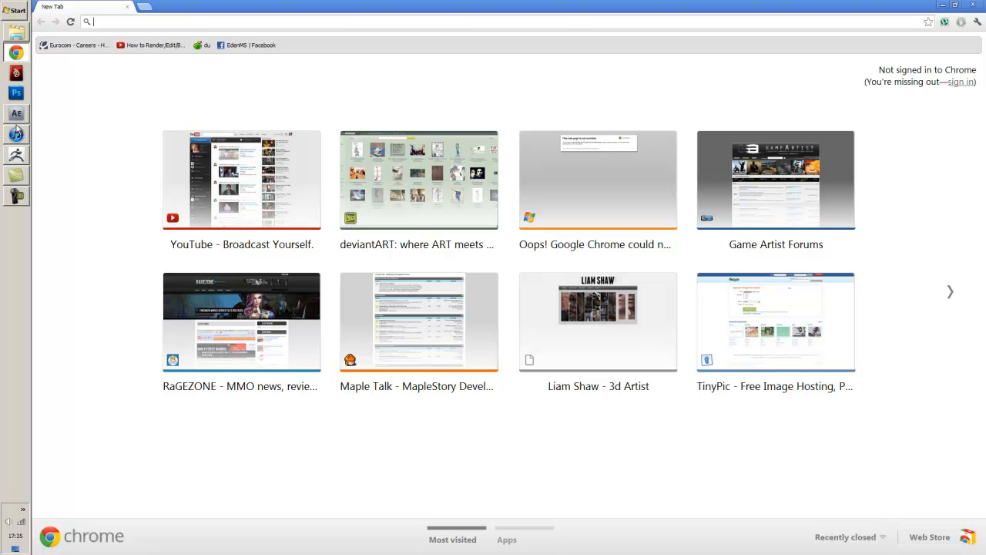
pyautogui.click(16, 154)
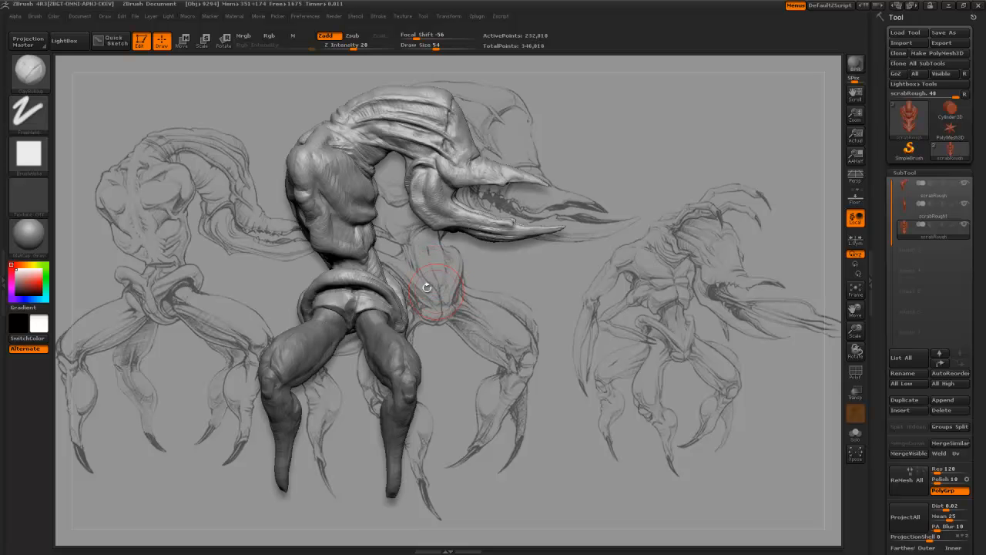
# Step: Examine the torso, back, arched limb and legs from several angles and compare the figure's proportions with the concept sketches
pyautogui.moveTo(463, 288); pyautogui.dragTo(506, 297)
pyautogui.moveTo(453, 241)
pyautogui.mouseDown()
pyautogui.moveTo(569, 289)
pyautogui.moveTo(479, 213)
pyautogui.mouseUp()
pyautogui.moveTo(555, 254)
pyautogui.mouseDown()
pyautogui.moveTo(572, 252)
pyautogui.moveTo(494, 228)
pyautogui.mouseUp()
pyautogui.moveTo(603, 265)
pyautogui.mouseDown()
pyautogui.moveTo(539, 257)
pyautogui.moveTo(557, 243)
pyautogui.moveTo(510, 250)
pyautogui.moveTo(555, 252)
pyautogui.moveTo(543, 248)
pyautogui.mouseUp()
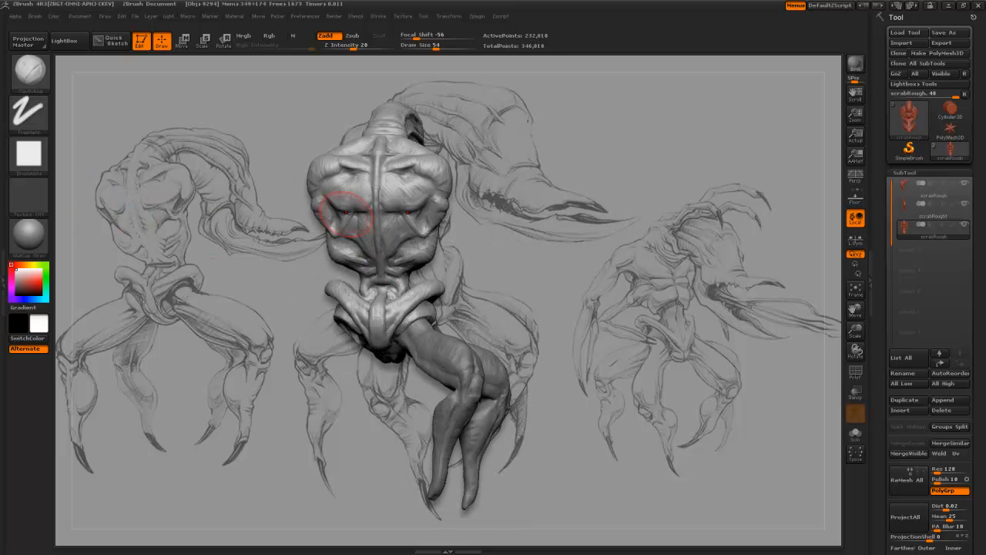
pyautogui.moveTo(480, 255); pyautogui.dragTo(482, 249)
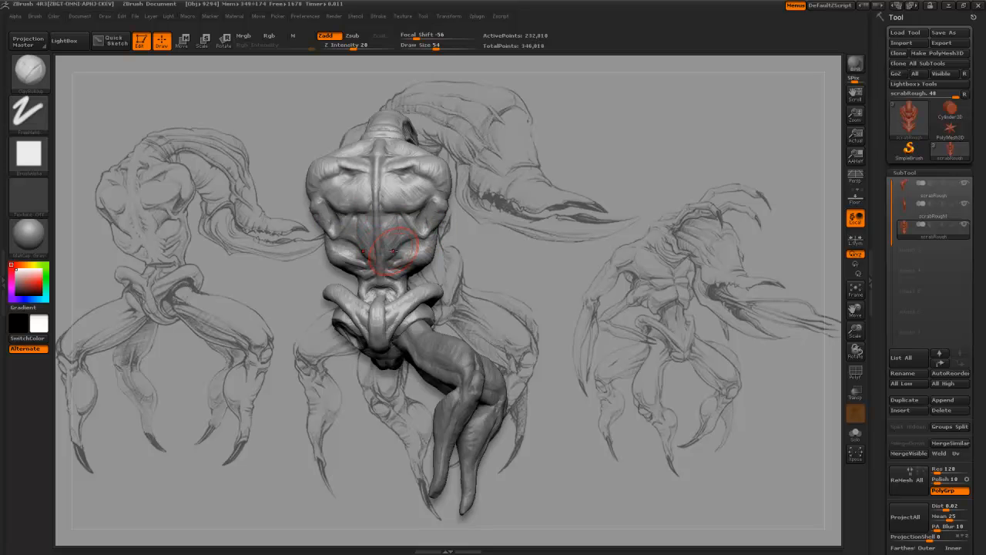
pyautogui.moveTo(539, 276); pyautogui.dragTo(470, 278)
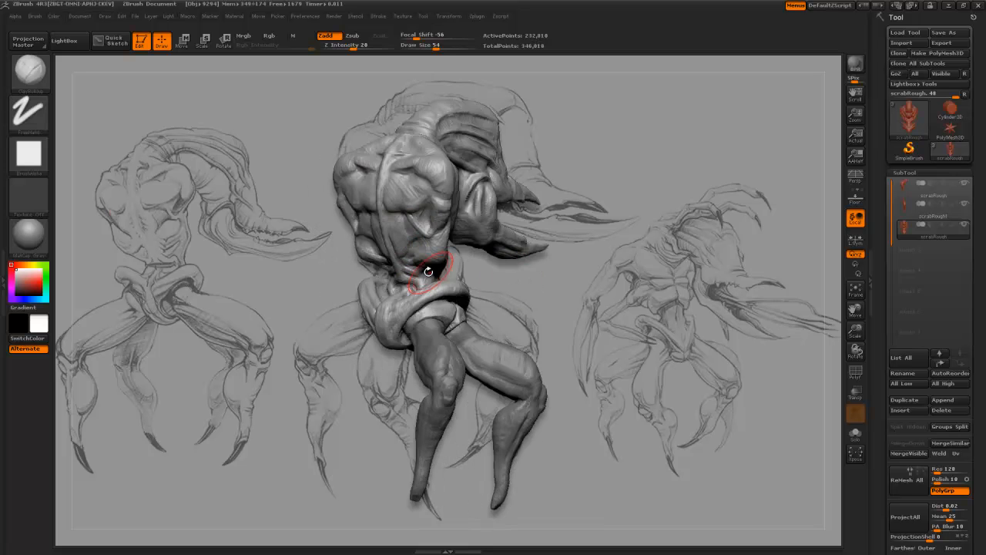
pyautogui.moveTo(270, 205); pyautogui.dragTo(390, 228)
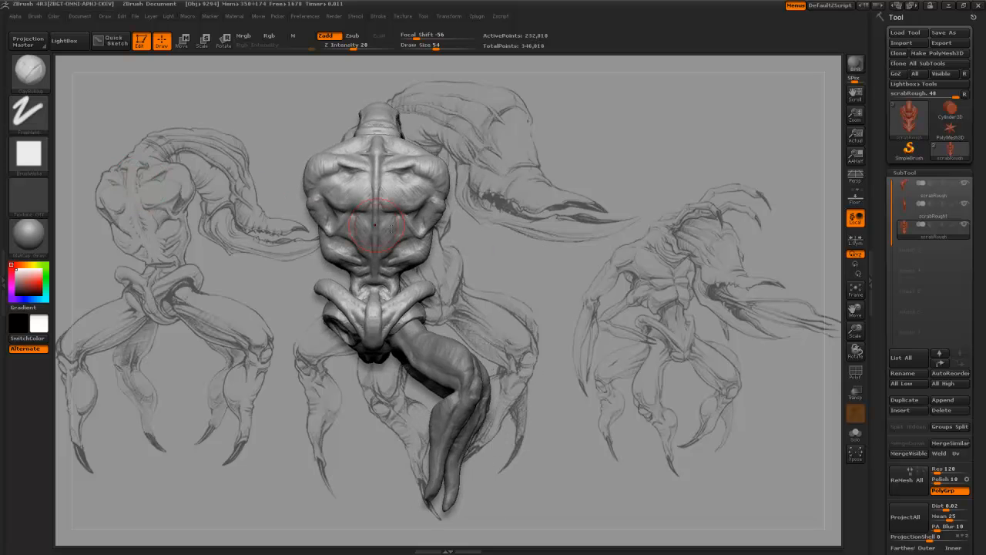
pyautogui.moveTo(478, 247); pyautogui.dragTo(362, 243)
pyautogui.moveTo(431, 234)
pyautogui.mouseDown()
pyautogui.moveTo(479, 244)
pyautogui.moveTo(398, 235)
pyautogui.mouseUp()
pyautogui.moveTo(554, 351)
pyautogui.mouseDown()
pyautogui.moveTo(500, 343)
pyautogui.moveTo(508, 373)
pyautogui.moveTo(523, 386)
pyautogui.mouseUp()
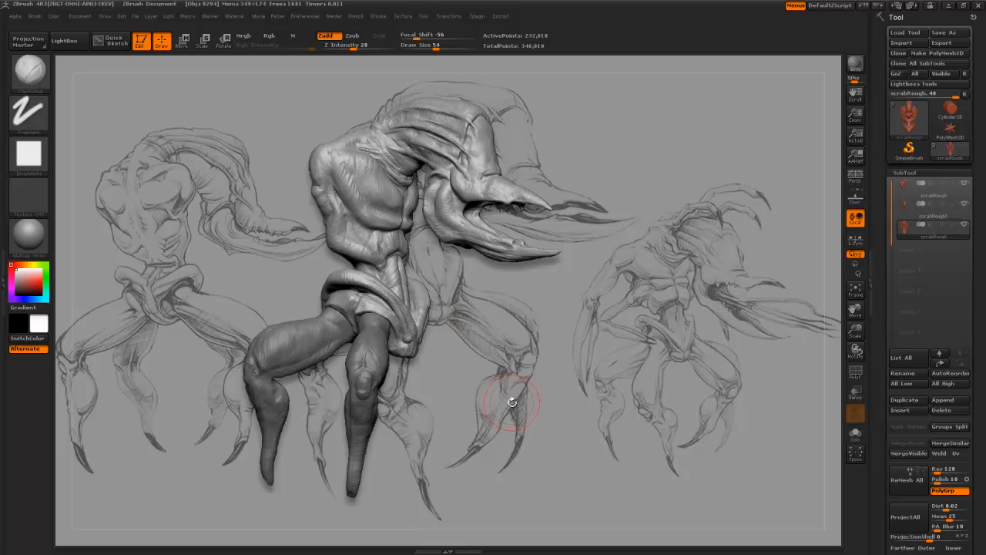
pyautogui.keyDown('alt'); pyautogui.moveTo(499, 385); pyautogui.dragTo(604, 394); pyautogui.keyUp('alt')
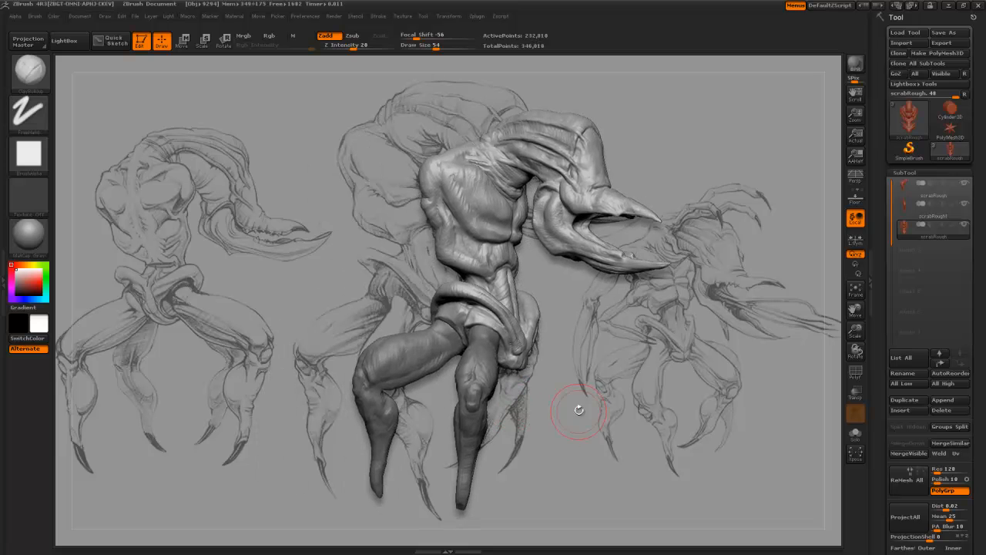
pyautogui.moveTo(432, 312)
pyautogui.keyDown('alt'); pyautogui.mouseDown()
pyautogui.moveTo(601, 350)
pyautogui.moveTo(534, 339)
pyautogui.mouseUp(); pyautogui.keyUp('alt')
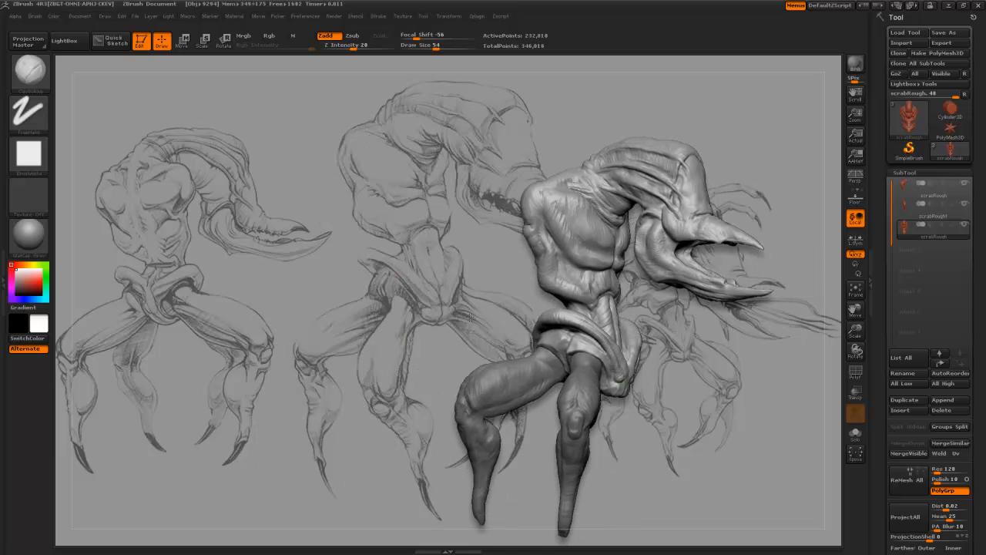
pyautogui.moveTo(470, 318)
pyautogui.keyDown('alt'); pyautogui.mouseDown()
pyautogui.moveTo(275, 302)
pyautogui.moveTo(278, 278)
pyautogui.moveTo(243, 278)
pyautogui.mouseUp(); pyautogui.keyUp('alt')
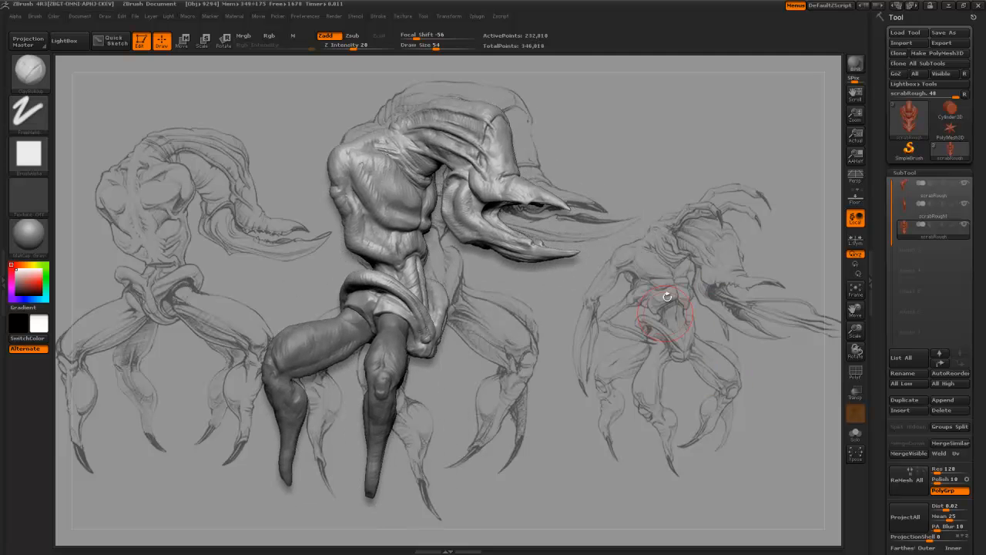
pyautogui.moveTo(499, 284)
pyautogui.keyDown('alt'); pyautogui.mouseDown()
pyautogui.moveTo(380, 288)
pyautogui.moveTo(543, 301)
pyautogui.mouseUp(); pyautogui.keyUp('alt')
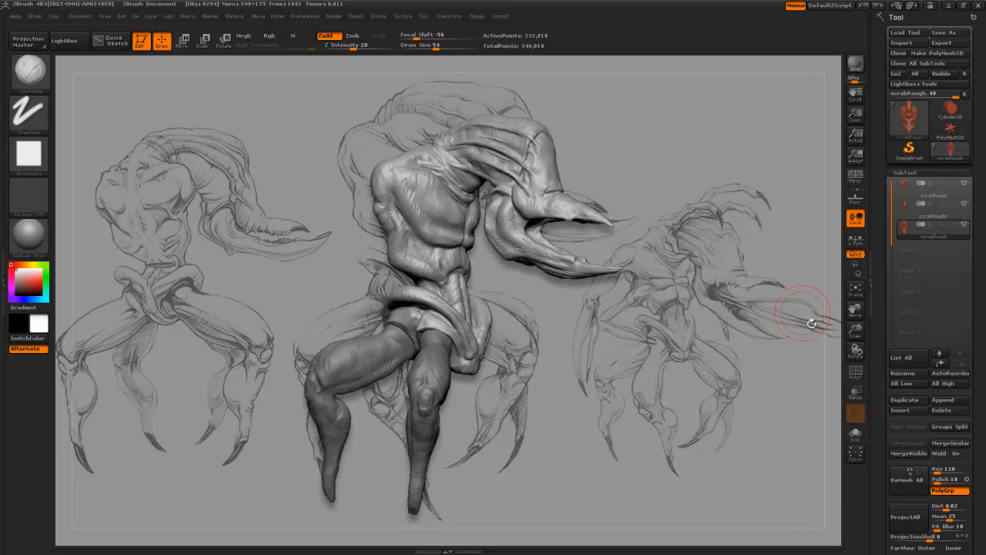
pyautogui.moveTo(557, 392)
pyautogui.mouseDown()
pyautogui.moveTo(533, 387)
pyautogui.moveTo(550, 398)
pyautogui.moveTo(586, 396)
pyautogui.moveTo(511, 393)
pyautogui.moveTo(522, 372)
pyautogui.moveTo(441, 307)
pyautogui.moveTo(455, 303)
pyautogui.moveTo(436, 113)
pyautogui.moveTo(496, 367)
pyautogui.moveTo(497, 350)
pyautogui.moveTo(451, 331)
pyautogui.mouseUp()
# Step: Make the legs the active subtool and sculpt muscle forms on the thighs and around the knees at draw size 54
pyautogui.keyDown('alt'); pyautogui.click(401, 326); pyautogui.keyUp('alt')
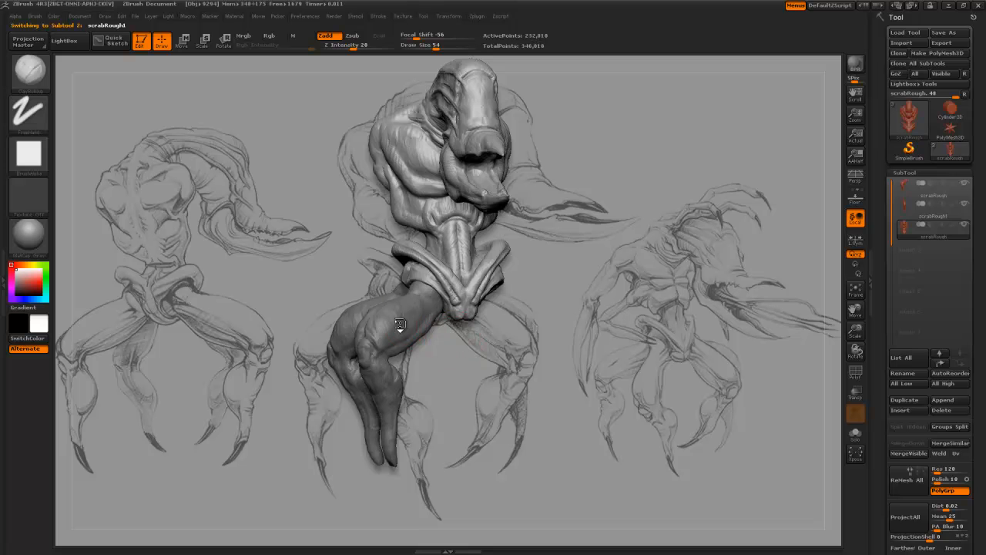
pyautogui.moveTo(480, 374)
pyautogui.mouseDown()
pyautogui.moveTo(498, 371)
pyautogui.moveTo(484, 379)
pyautogui.moveTo(467, 346)
pyautogui.moveTo(381, 306)
pyautogui.moveTo(510, 384)
pyautogui.moveTo(328, 303)
pyautogui.mouseUp()
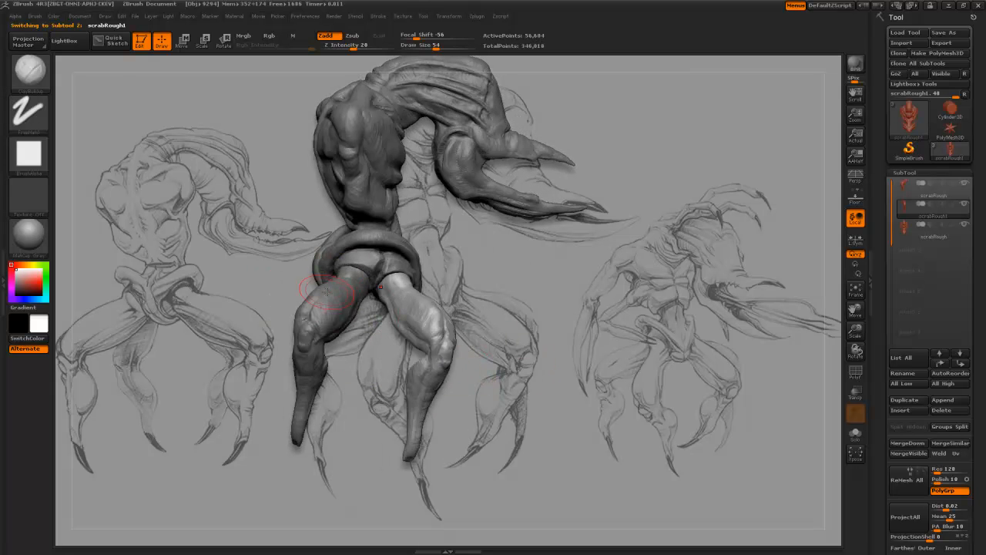
pyautogui.moveTo(543, 399); pyautogui.dragTo(374, 321)
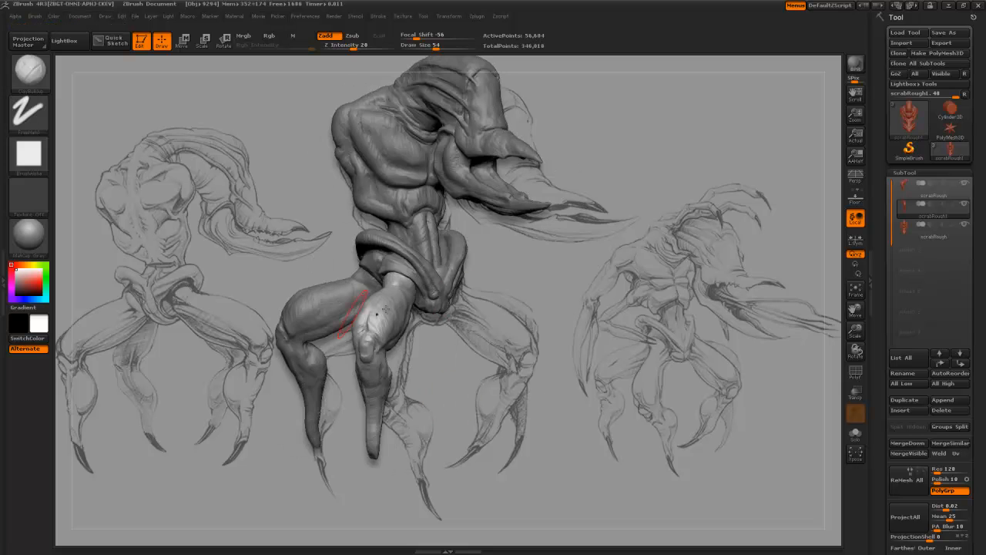
pyautogui.moveTo(484, 343)
pyautogui.mouseDown()
pyautogui.moveTo(509, 366)
pyautogui.moveTo(464, 393)
pyautogui.moveTo(514, 409)
pyautogui.moveTo(451, 342)
pyautogui.moveTo(484, 366)
pyautogui.mouseUp()
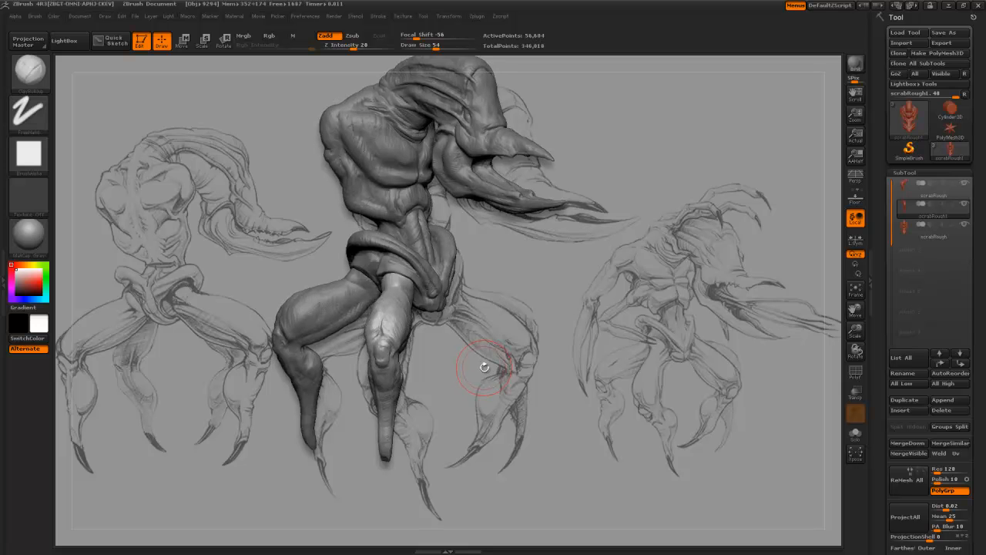
pyautogui.moveTo(457, 367)
pyautogui.mouseDown()
pyautogui.moveTo(490, 357)
pyautogui.moveTo(418, 301)
pyautogui.mouseUp()
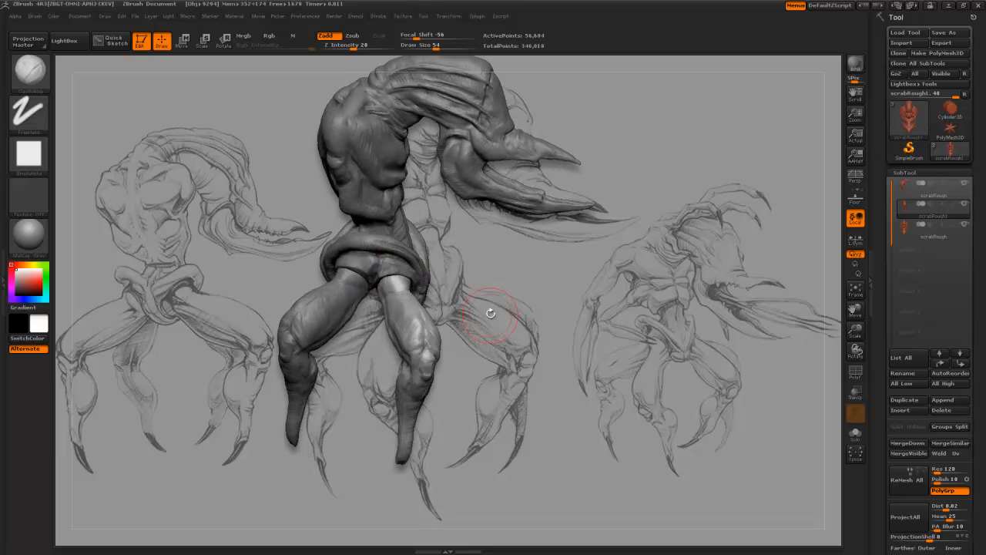
pyautogui.keyDown('alt'); pyautogui.moveTo(491, 312); pyautogui.dragTo(504, 344); pyautogui.keyUp('alt')
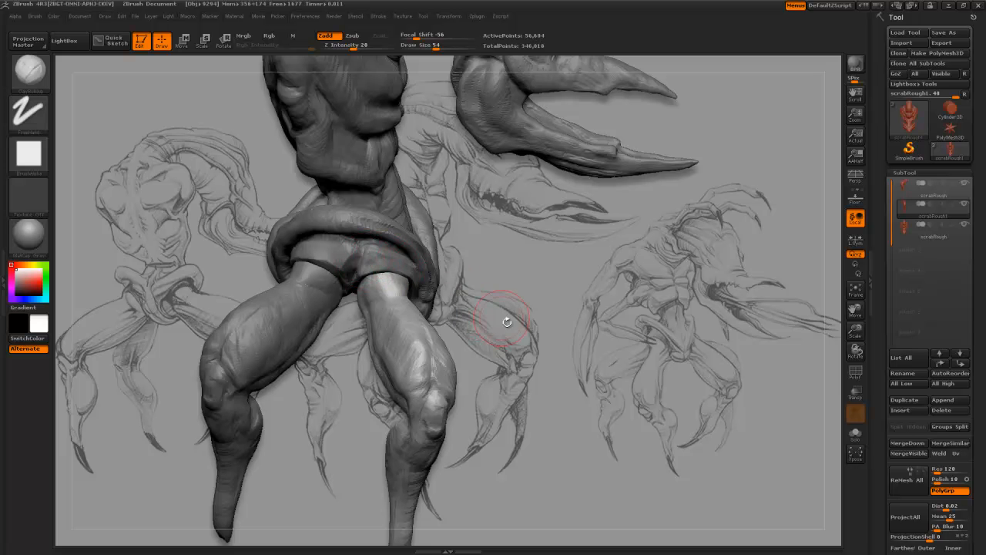
# Step: Refine the thigh muscles and the creases above the knees, working close up from the front and side
pyautogui.moveTo(507, 322); pyautogui.dragTo(345, 267)
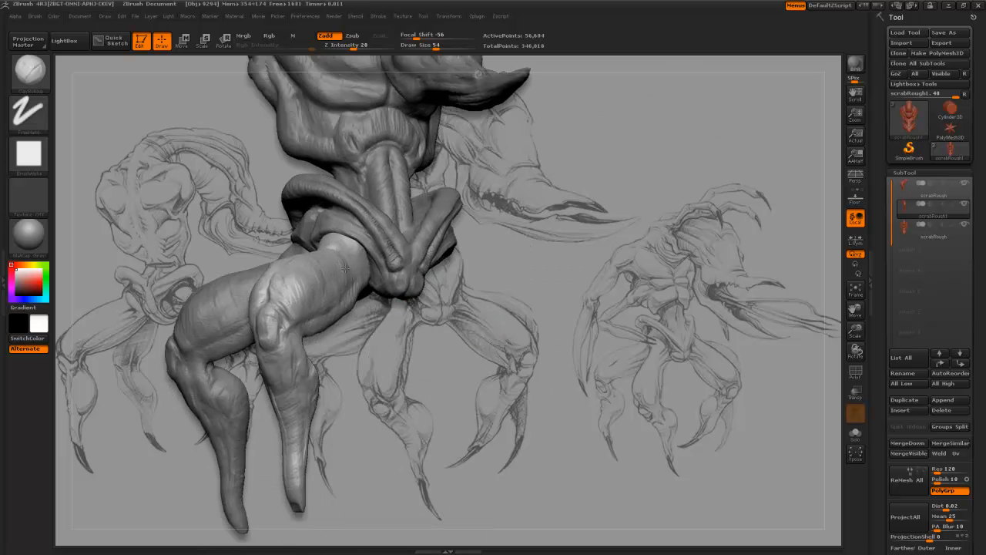
pyautogui.keyDown('alt'); pyautogui.moveTo(187, 293); pyautogui.dragTo(461, 307); pyautogui.keyUp('alt')
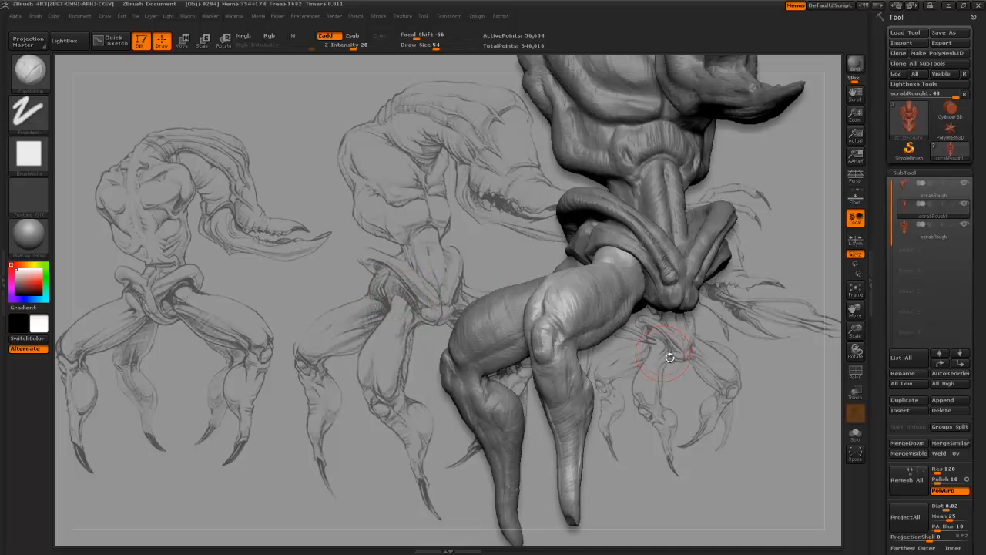
pyautogui.moveTo(688, 359)
pyautogui.mouseDown()
pyautogui.moveTo(627, 347)
pyautogui.moveTo(586, 258)
pyautogui.mouseUp()
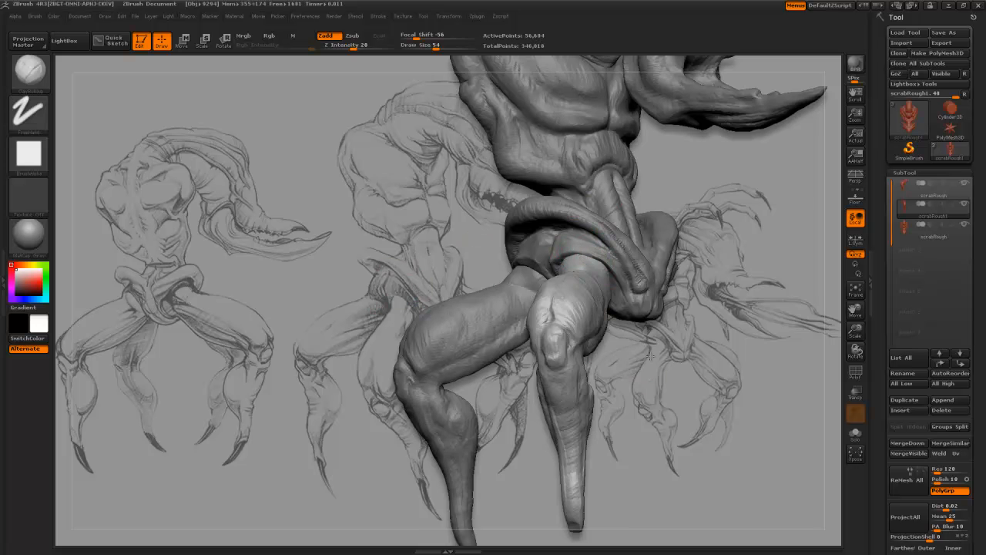
pyautogui.moveTo(650, 355); pyautogui.dragTo(608, 276)
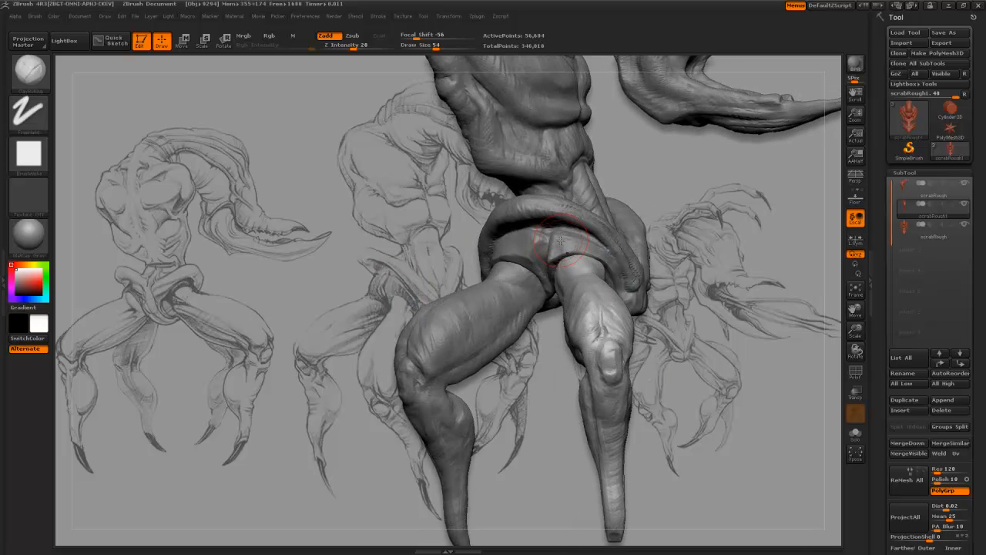
pyautogui.moveTo(545, 363); pyautogui.dragTo(538, 369)
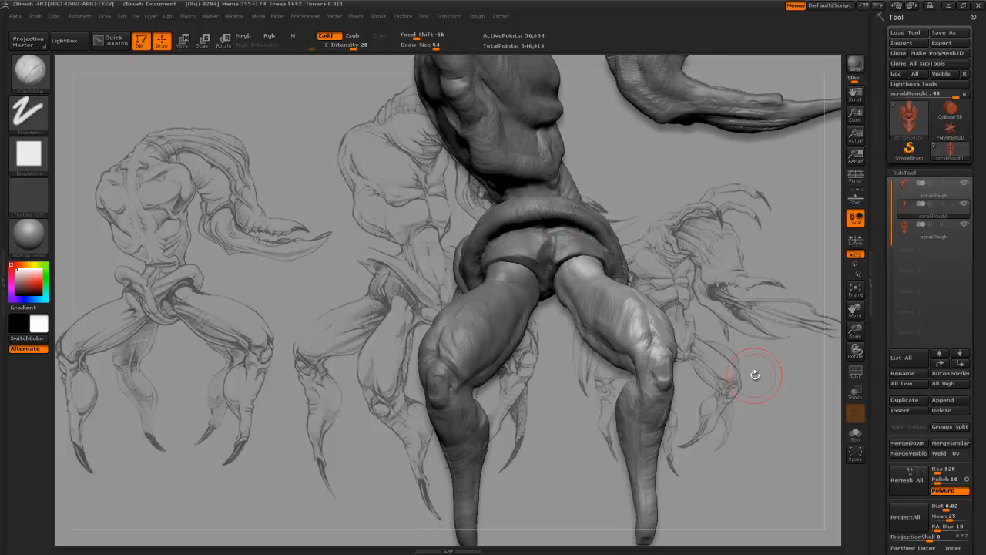
pyautogui.moveTo(370, 307); pyautogui.dragTo(353, 296)
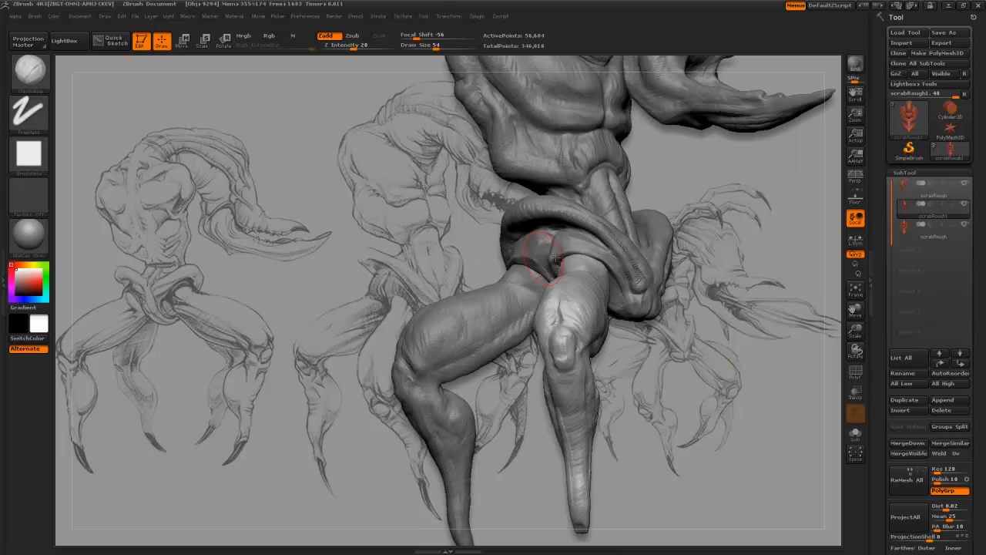
pyautogui.moveTo(705, 383); pyautogui.dragTo(676, 335)
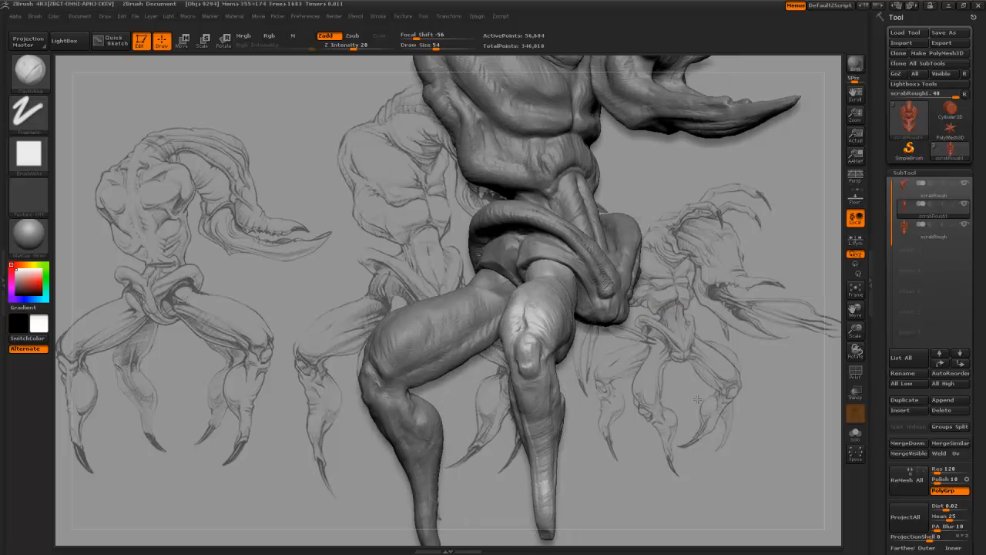
pyautogui.moveTo(698, 399)
pyautogui.mouseDown()
pyautogui.moveTo(651, 397)
pyautogui.moveTo(644, 378)
pyautogui.moveTo(578, 357)
pyautogui.moveTo(614, 369)
pyautogui.mouseUp()
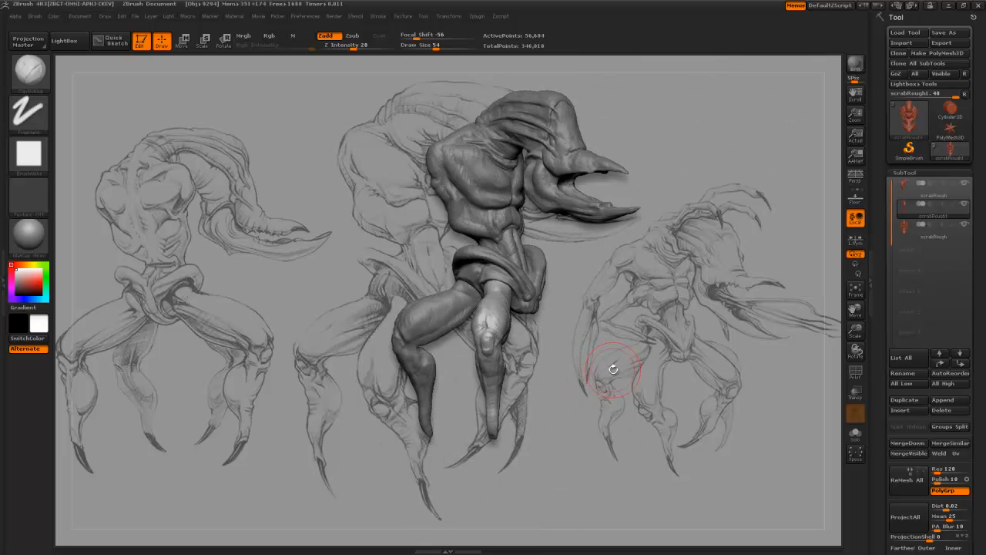
# Step: Check the legs' shape and proportions against the whole body and the sketches from rear, front and three-quarter views
pyautogui.keyDown('alt'); pyautogui.moveTo(599, 299); pyautogui.dragTo(630, 379); pyautogui.keyUp('alt')
pyautogui.moveTo(501, 303)
pyautogui.mouseDown()
pyautogui.moveTo(471, 287)
pyautogui.moveTo(524, 306)
pyautogui.moveTo(458, 290)
pyautogui.mouseUp()
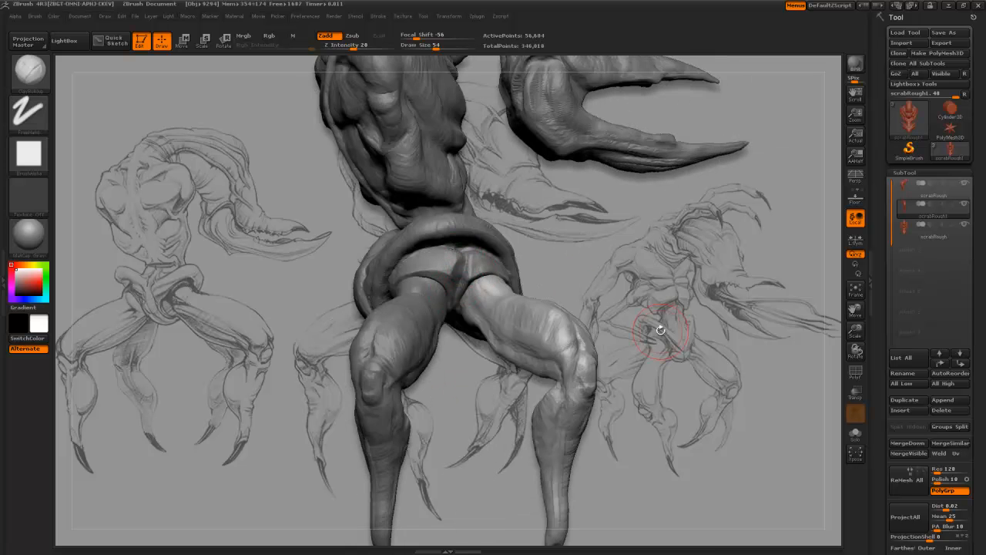
pyautogui.moveTo(660, 330); pyautogui.dragTo(506, 289)
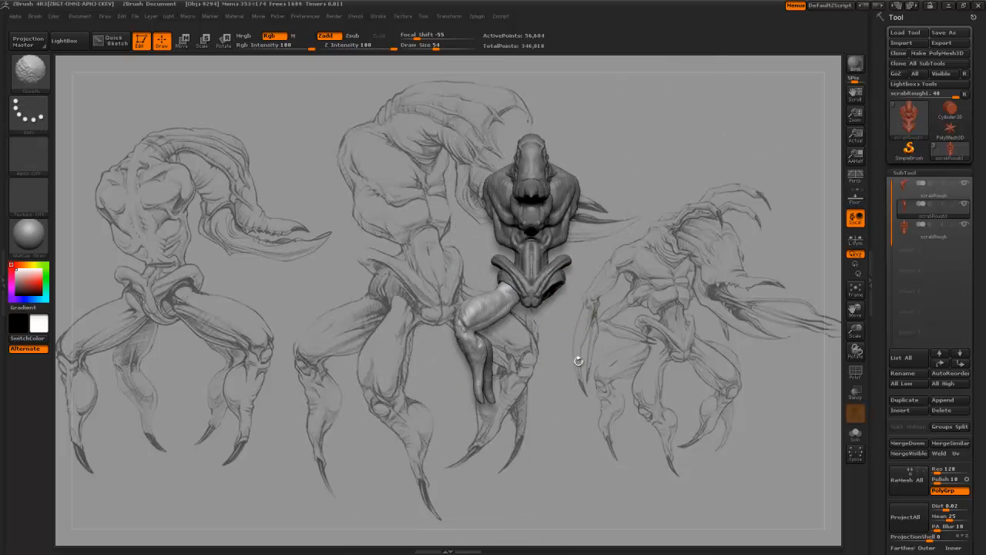
pyautogui.moveTo(577, 359)
pyautogui.mouseDown()
pyautogui.moveTo(550, 326)
pyautogui.moveTo(560, 354)
pyautogui.moveTo(568, 339)
pyautogui.moveTo(567, 351)
pyautogui.moveTo(578, 346)
pyautogui.moveTo(580, 326)
pyautogui.mouseUp()
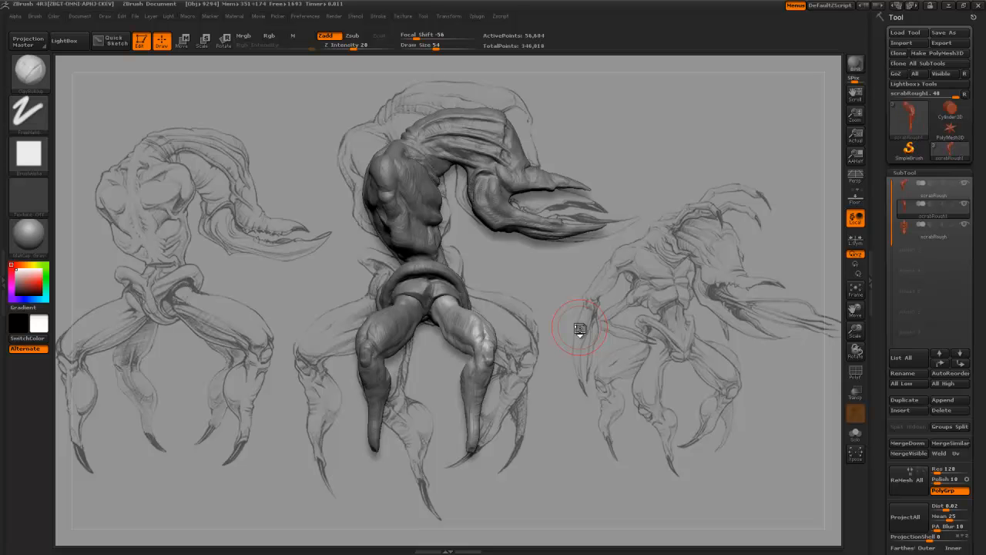
pyautogui.moveTo(580, 329); pyautogui.dragTo(554, 332)
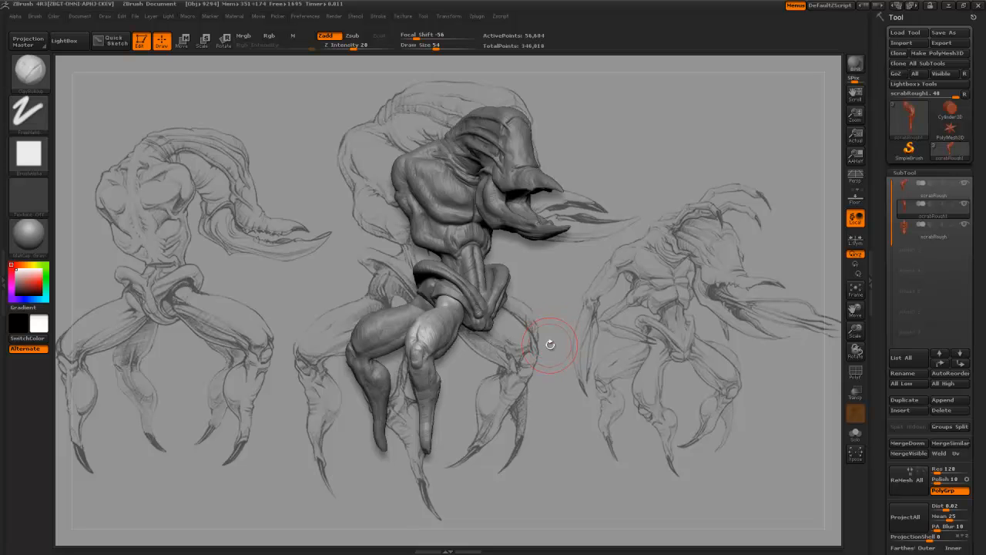
pyautogui.moveTo(535, 354)
pyautogui.keyDown('alt'); pyautogui.mouseDown()
pyautogui.moveTo(542, 398)
pyautogui.moveTo(553, 375)
pyautogui.moveTo(514, 399)
pyautogui.moveTo(551, 370)
pyautogui.moveTo(569, 310)
pyautogui.moveTo(517, 344)
pyautogui.mouseUp(); pyautogui.keyUp('alt')
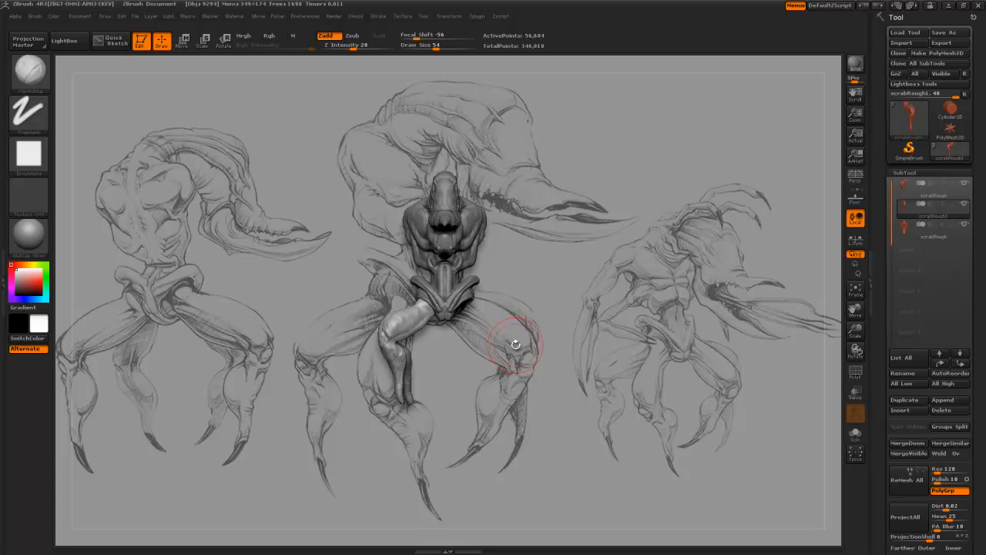
pyautogui.moveTo(515, 339)
pyautogui.mouseDown()
pyautogui.moveTo(532, 402)
pyautogui.moveTo(512, 366)
pyautogui.moveTo(476, 372)
pyautogui.mouseUp()
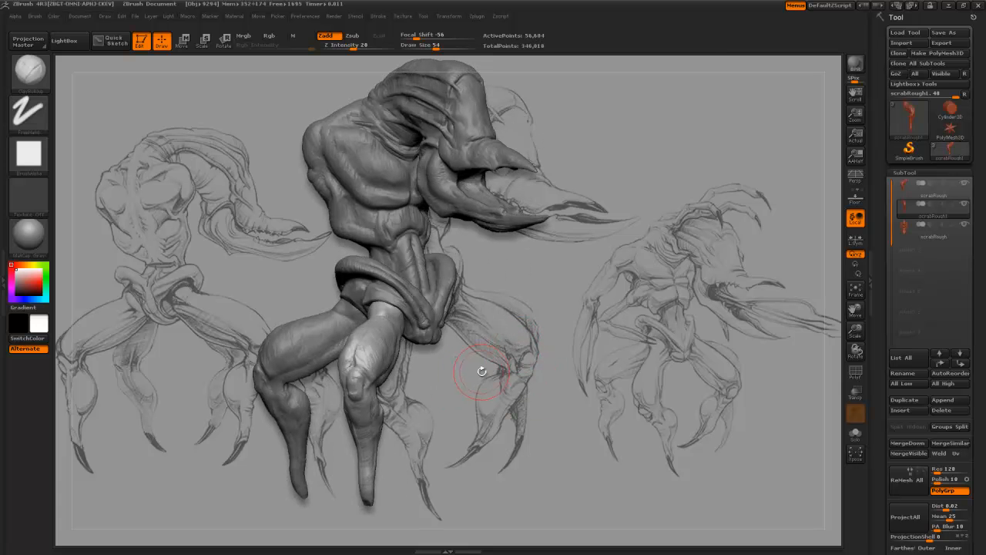
pyautogui.moveTo(481, 371)
pyautogui.mouseDown()
pyautogui.moveTo(494, 352)
pyautogui.moveTo(478, 341)
pyautogui.moveTo(486, 392)
pyautogui.moveTo(461, 390)
pyautogui.moveTo(500, 393)
pyautogui.moveTo(443, 394)
pyautogui.moveTo(437, 384)
pyautogui.moveTo(455, 397)
pyautogui.moveTo(440, 330)
pyautogui.mouseUp()
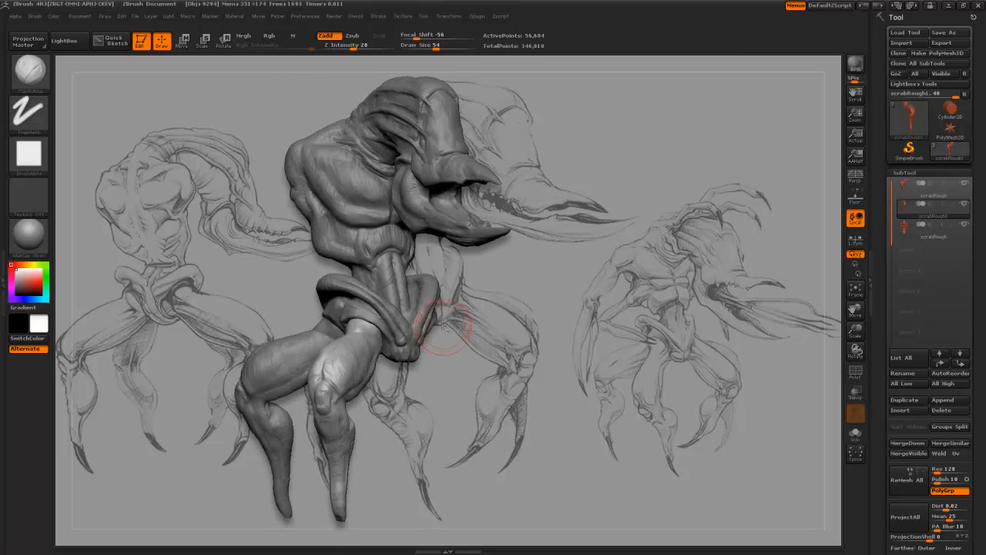
# Step: Make the torso subtool active again and save the sculpt over scrabRough.ZTL in the scrab folder
pyautogui.keyDown('alt'); pyautogui.click(410, 317); pyautogui.keyUp('alt')
pyautogui.moveTo(480, 398)
pyautogui.mouseDown()
pyautogui.moveTo(471, 413)
pyautogui.moveTo(497, 356)
pyautogui.moveTo(473, 354)
pyautogui.moveTo(460, 360)
pyautogui.moveTo(603, 357)
pyautogui.moveTo(540, 357)
pyautogui.mouseUp()
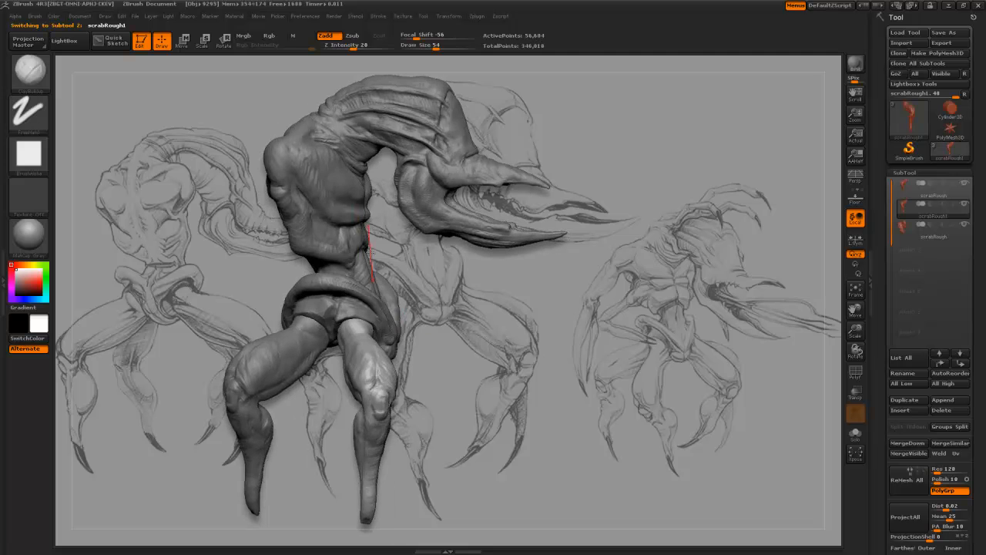
pyautogui.click(478, 17)
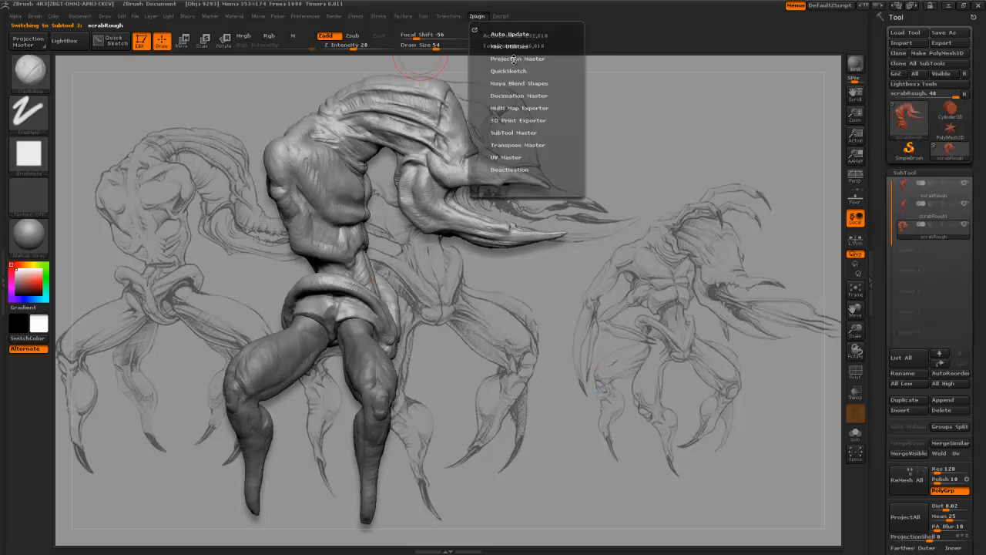
pyautogui.click(943, 32)
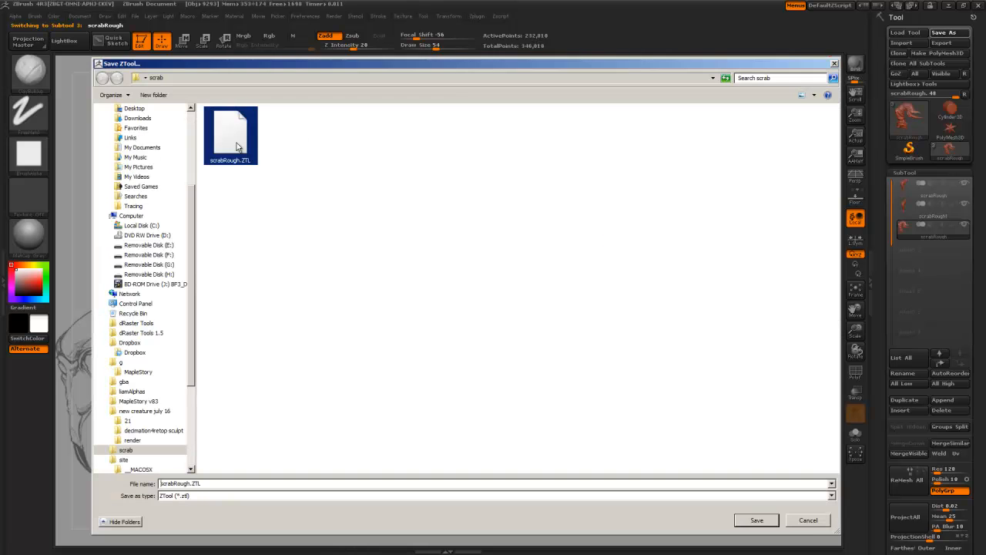
pyautogui.doubleClick(236, 143)
pyautogui.click(544, 286)
# Step: Pre-process all visible subtools with the Decimation Master plugin
pyautogui.click(452, 16)
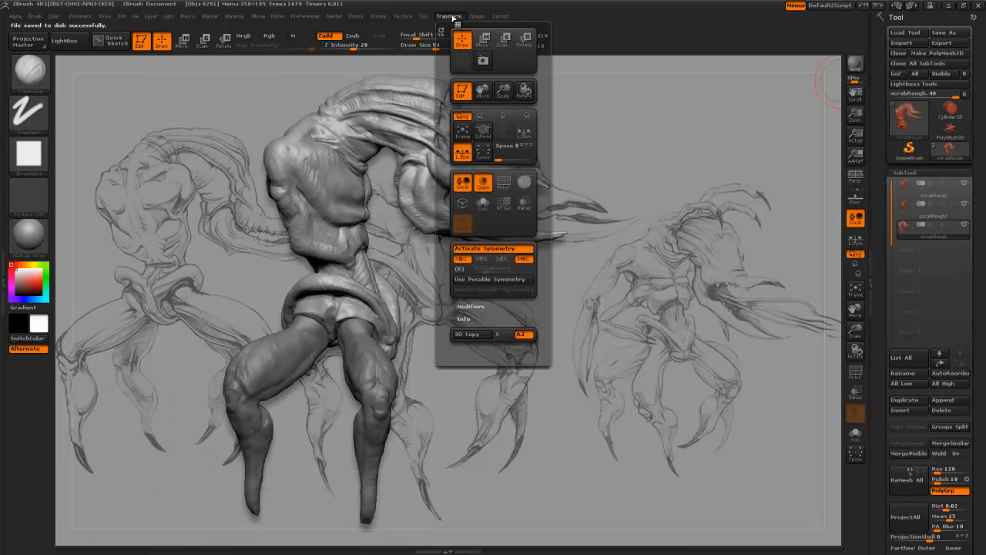
pyautogui.click(472, 16)
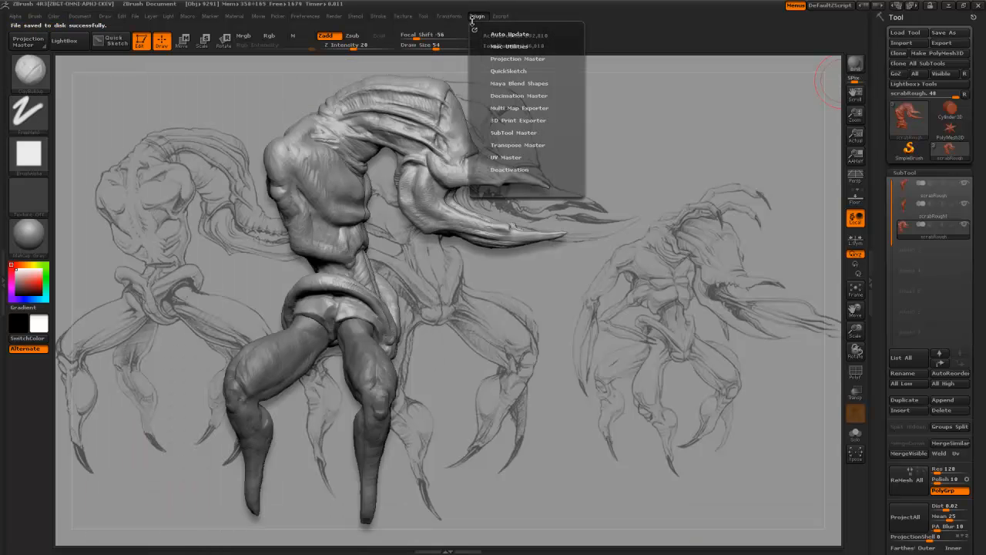
pyautogui.click(510, 95)
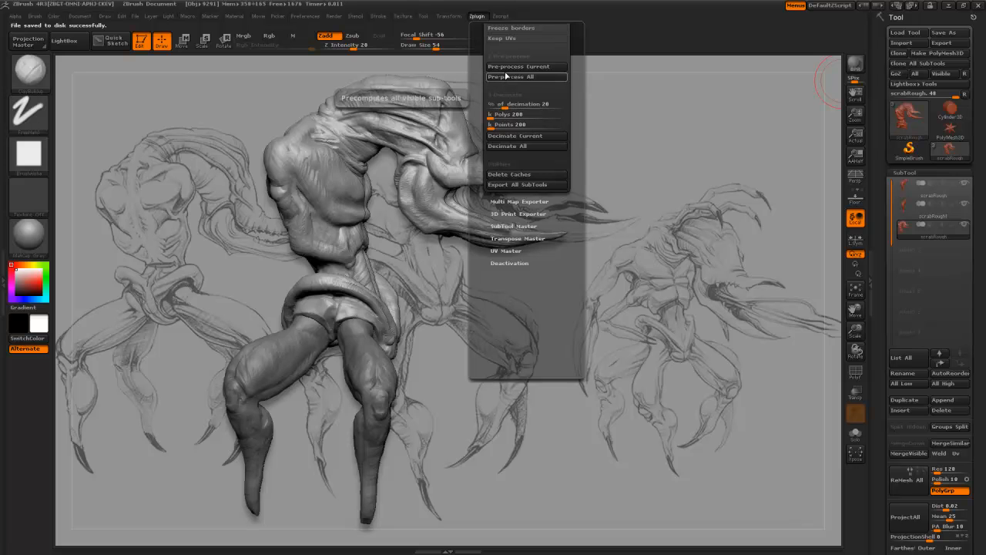
pyautogui.click(506, 76)
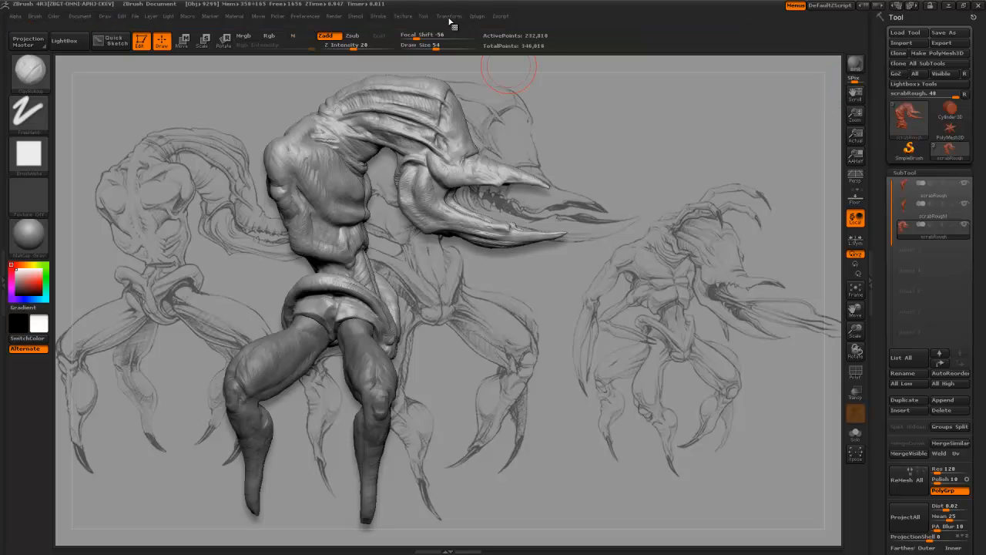
# Step: Decimate the current torso subtool to 20 percent with Decimation Master
pyautogui.click(450, 16)
pyautogui.click(475, 17)
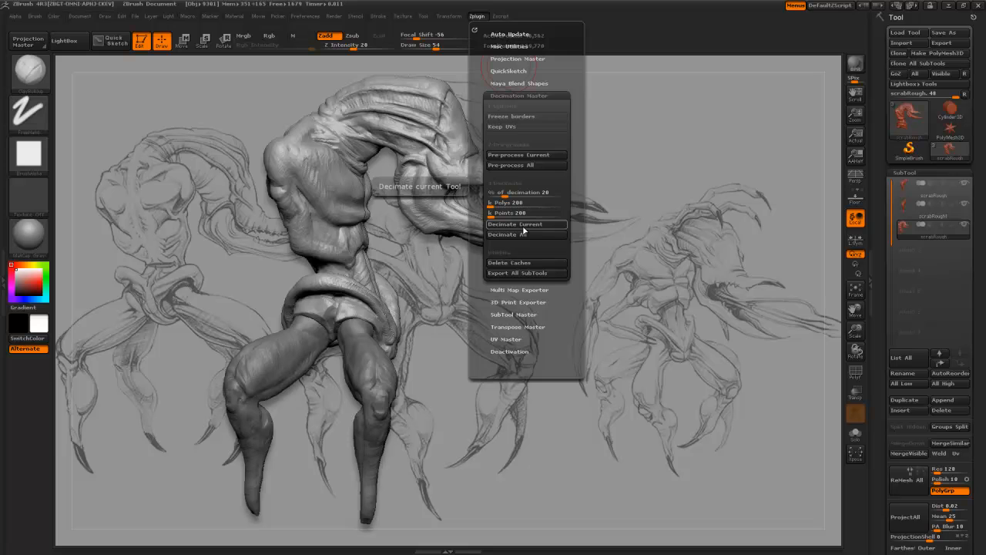
pyautogui.click(523, 230)
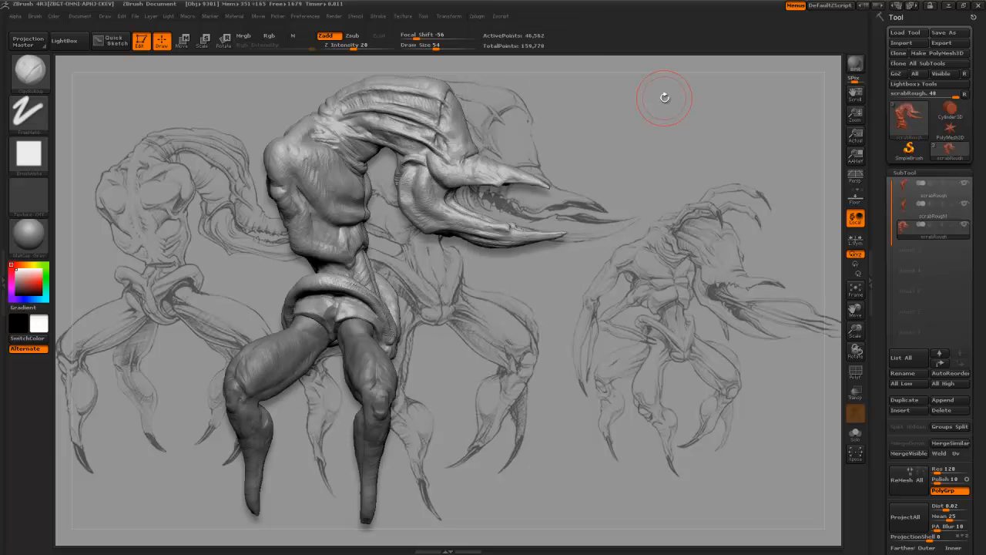
pyautogui.moveTo(539, 202)
pyautogui.mouseDown()
pyautogui.moveTo(309, 181)
pyautogui.moveTo(515, 106)
pyautogui.moveTo(489, 58)
pyautogui.mouseUp()
# Step: Set the decimation percentage to 55.6338, then pre-process and decimate the current torso subtool again
pyautogui.click(476, 17)
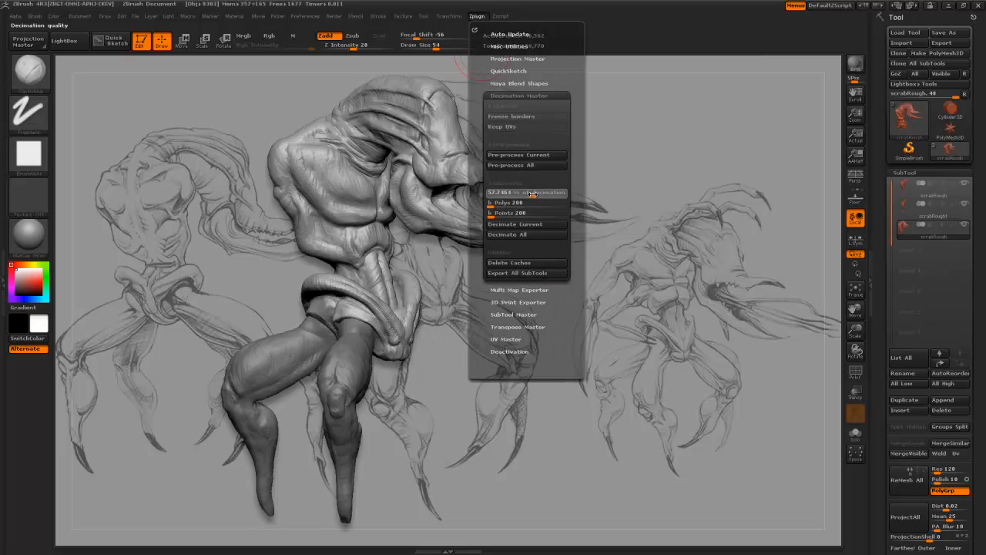
pyautogui.click(527, 155)
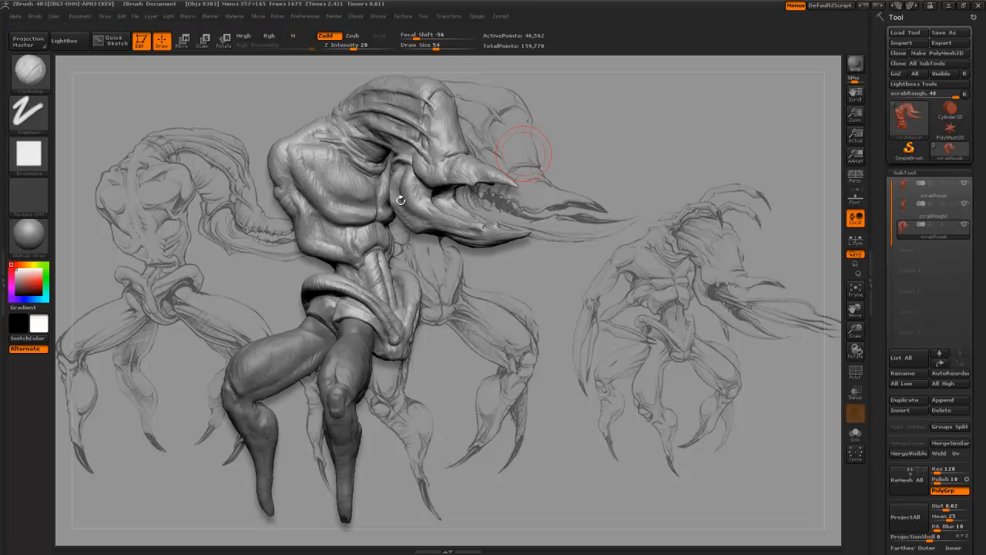
pyautogui.click(475, 17)
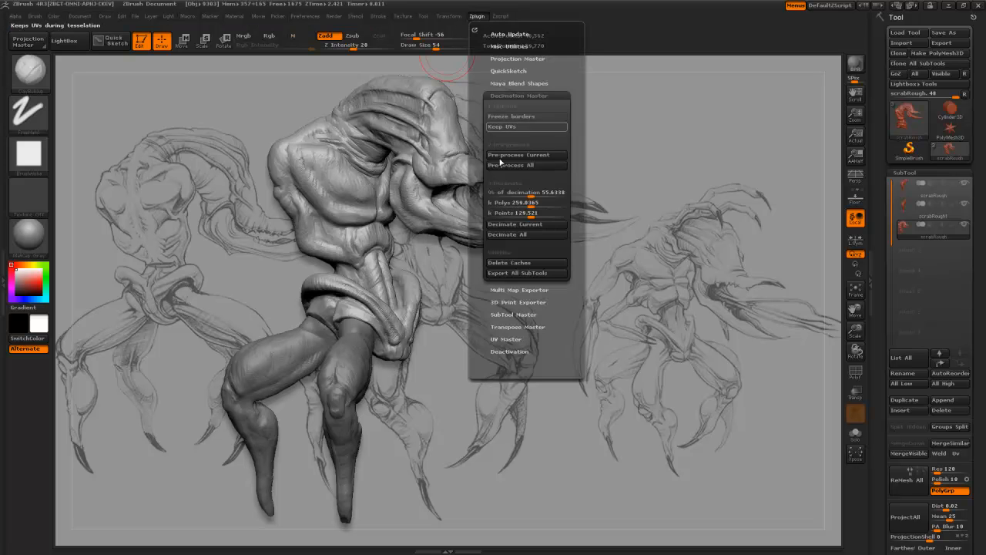
pyautogui.click(517, 224)
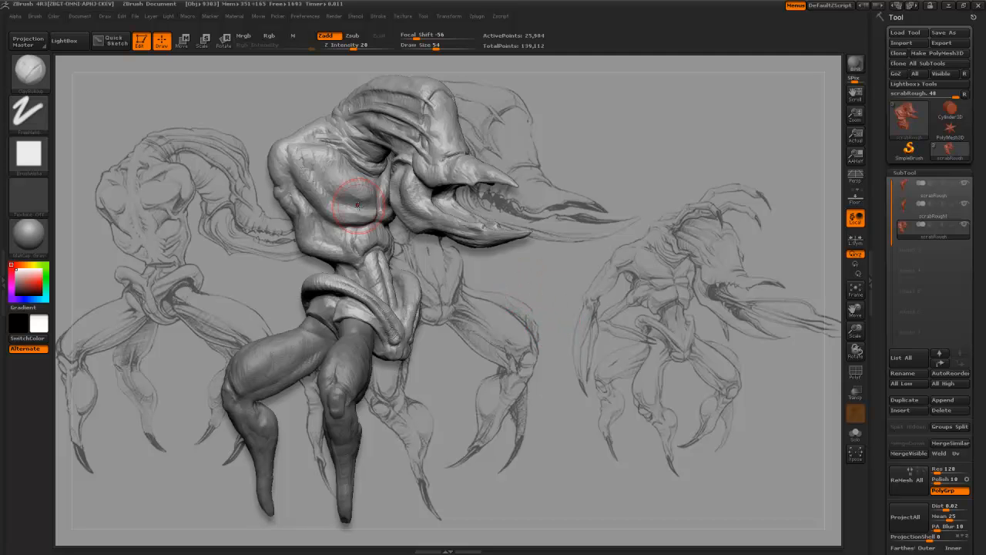
pyautogui.moveTo(489, 299)
pyautogui.mouseDown()
pyautogui.moveTo(470, 301)
pyautogui.moveTo(497, 302)
pyautogui.mouseUp()
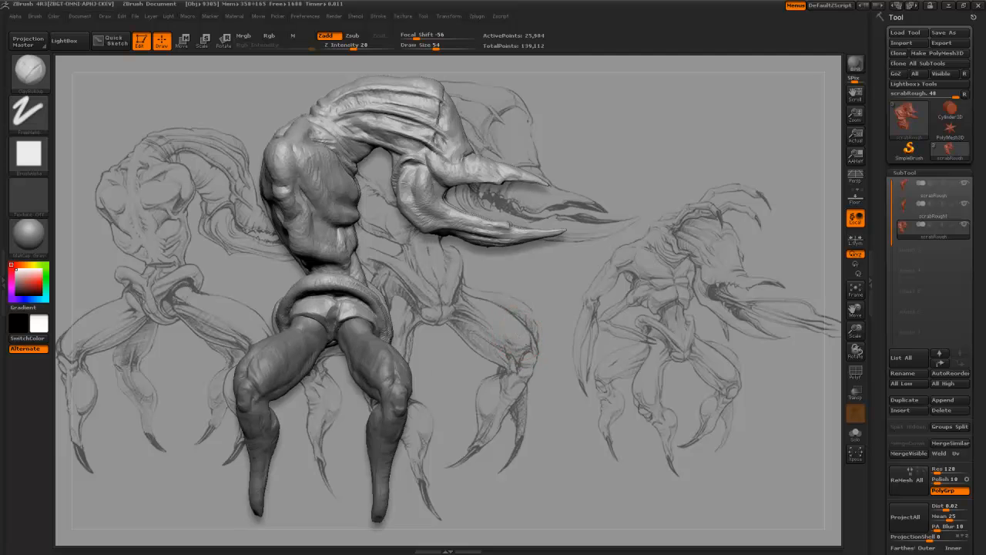
pyautogui.moveTo(521, 331)
pyautogui.mouseDown()
pyautogui.moveTo(506, 342)
pyautogui.moveTo(540, 341)
pyautogui.moveTo(554, 317)
pyautogui.mouseUp()
pyautogui.click(477, 16)
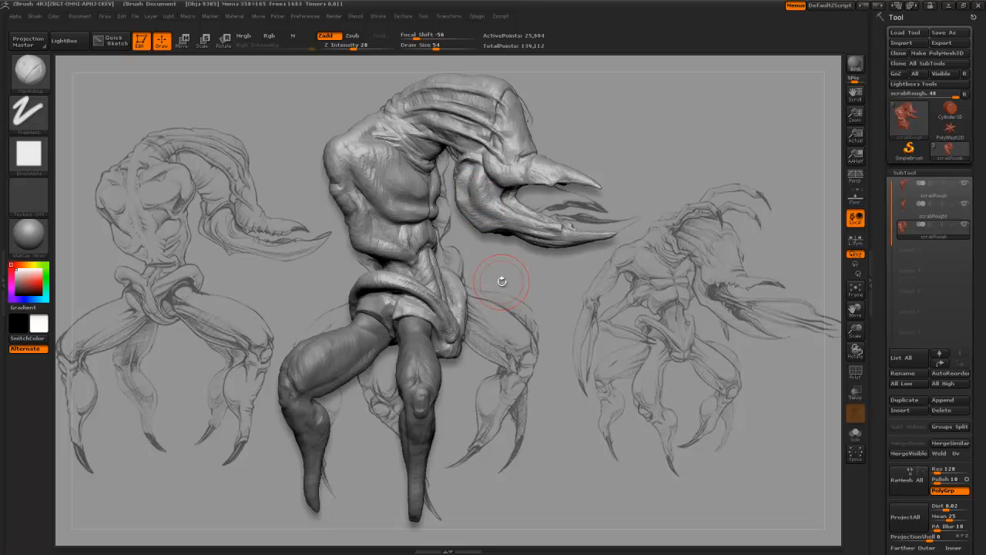
pyautogui.moveTo(509, 288); pyautogui.dragTo(523, 312)
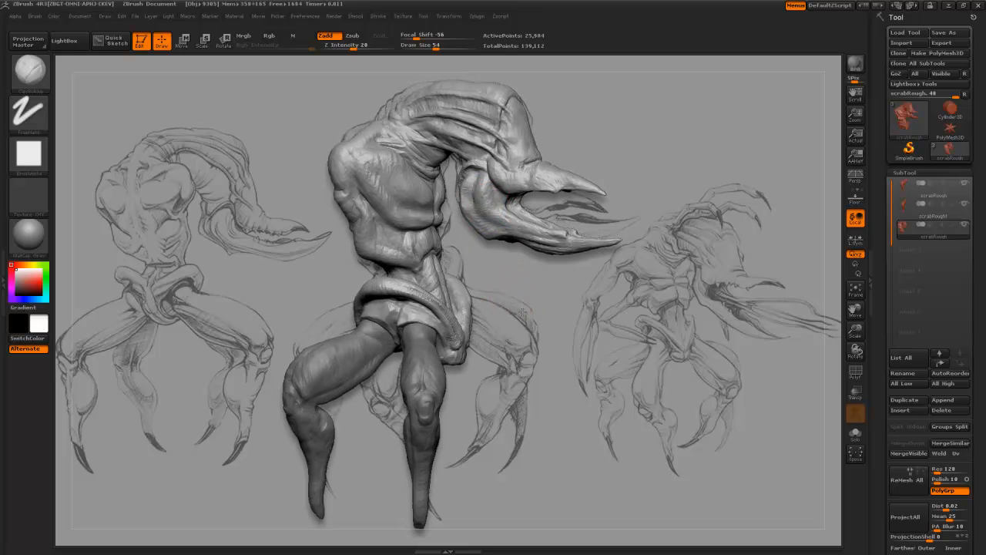
pyautogui.click(477, 15)
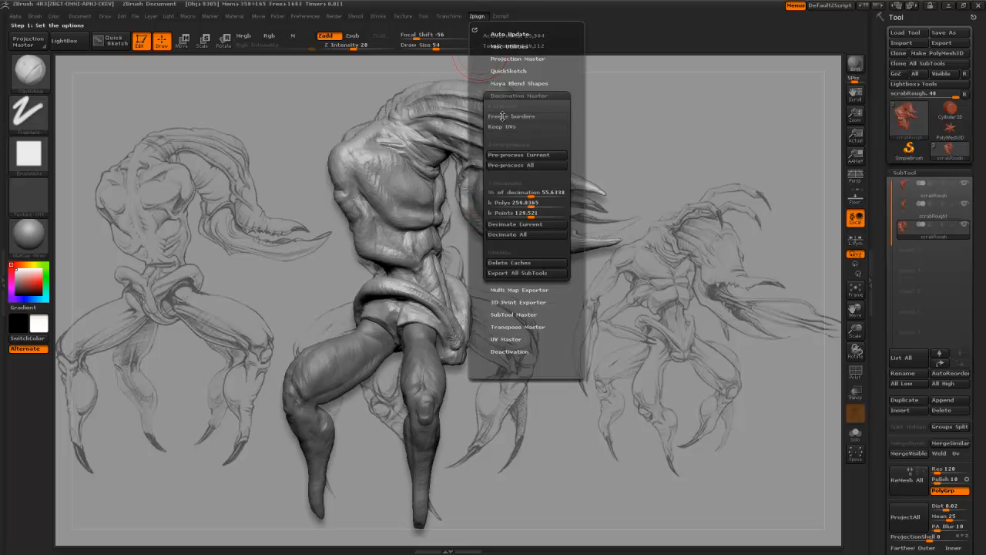
pyautogui.moveTo(583, 398)
pyautogui.mouseDown()
pyautogui.moveTo(596, 365)
pyautogui.moveTo(539, 346)
pyautogui.mouseUp()
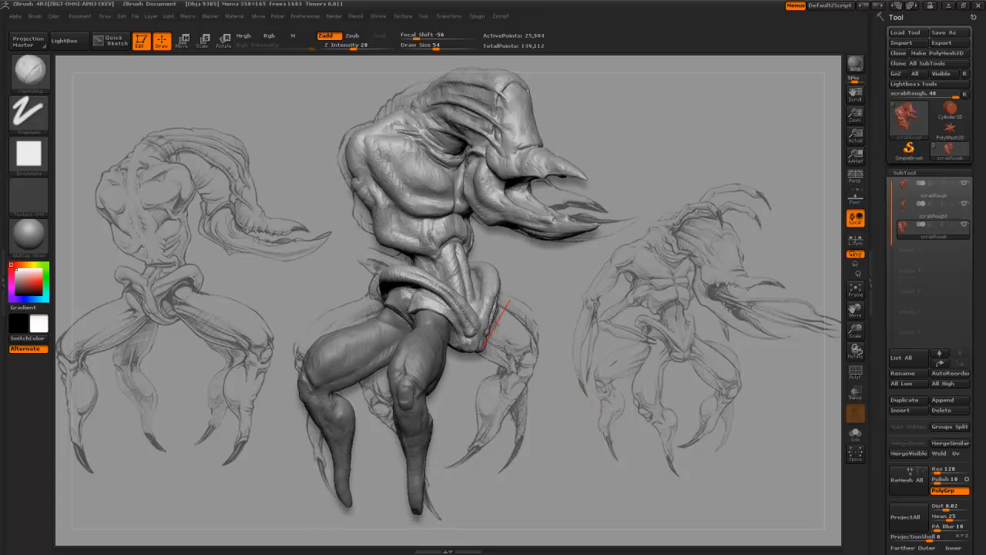
# Step: Make the legs the active subtool, then pre-process and decimate them at 55.6338 percent
pyautogui.keyDown('alt'); pyautogui.click(478, 104); pyautogui.keyUp('alt')
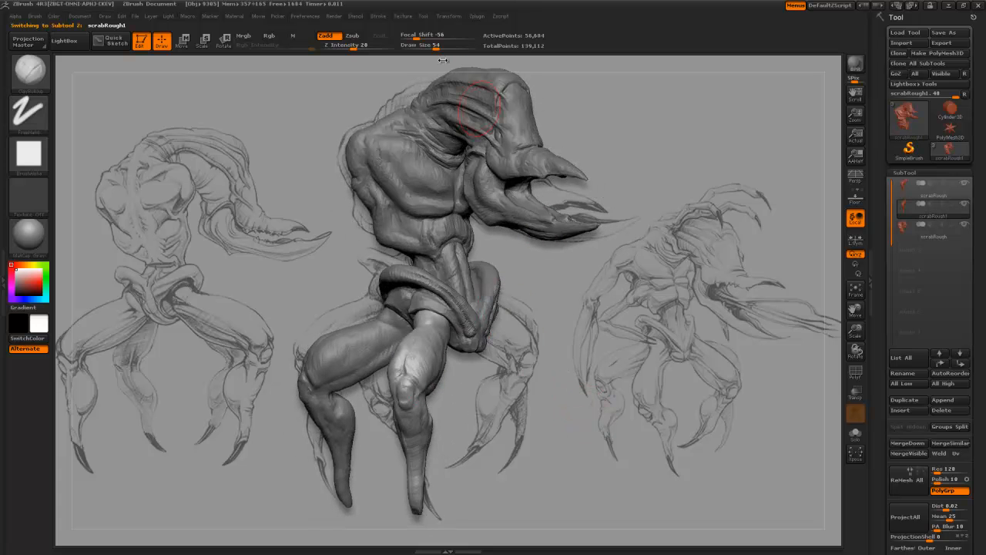
pyautogui.click(475, 16)
pyautogui.click(510, 160)
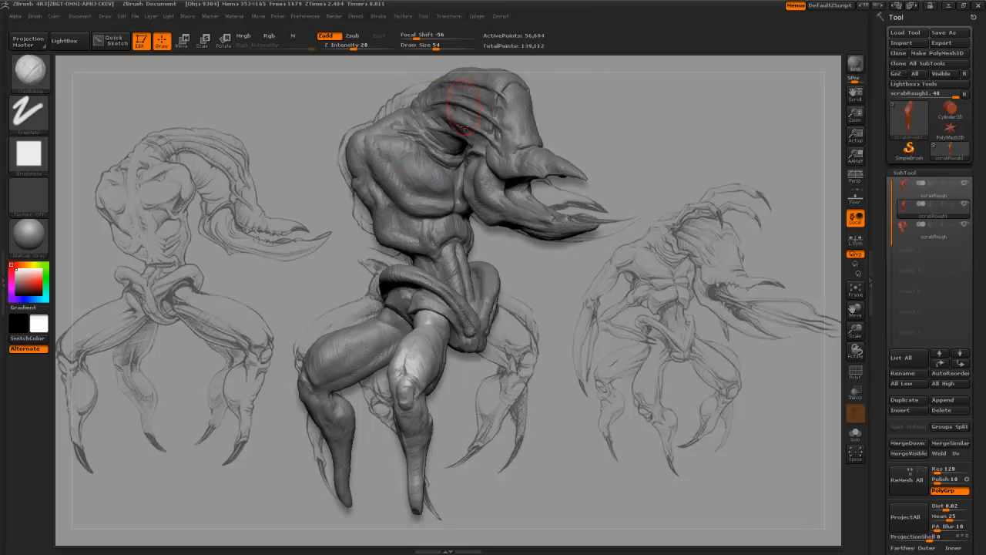
pyautogui.keyDown('alt'); pyautogui.moveTo(530, 399); pyautogui.dragTo(536, 360); pyautogui.keyUp('alt')
pyautogui.click(449, 16)
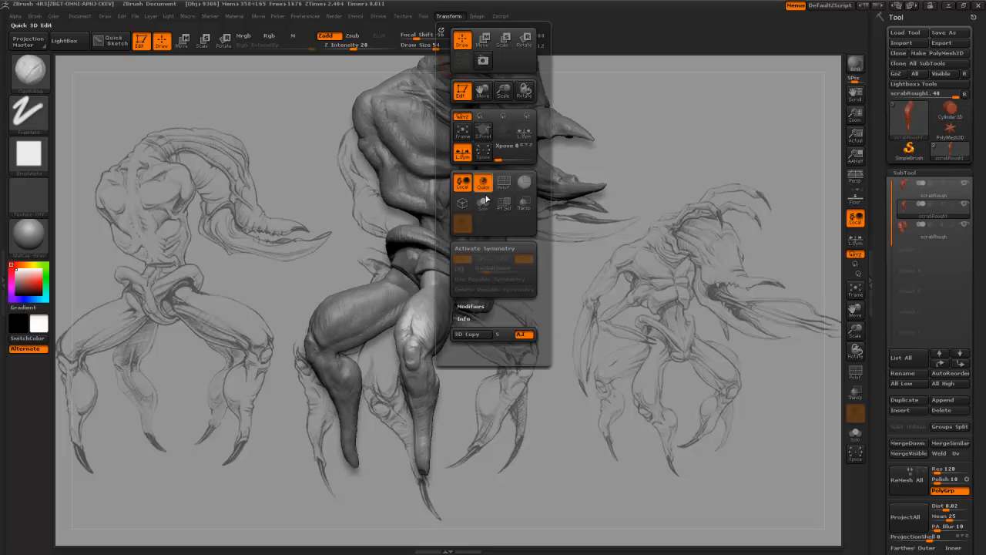
pyautogui.click(477, 16)
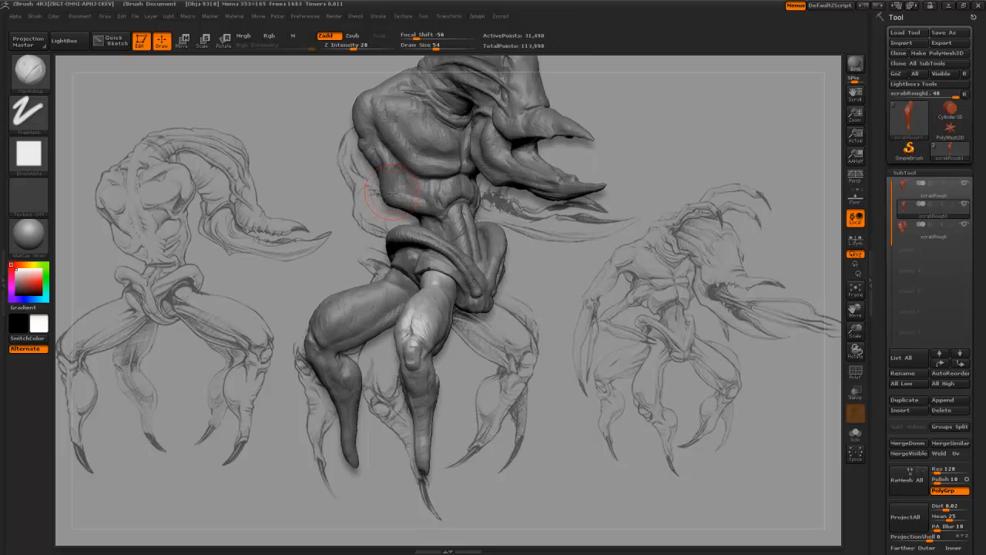
# Step: Pre-process and decimate the legs a second time with the same 55.6338 percent setting
pyautogui.click(476, 16)
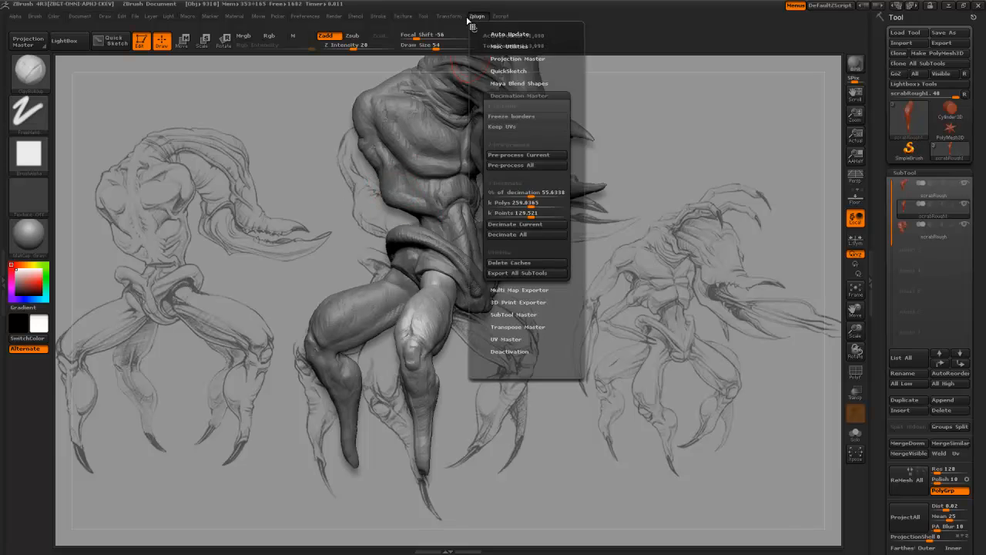
pyautogui.click(528, 155)
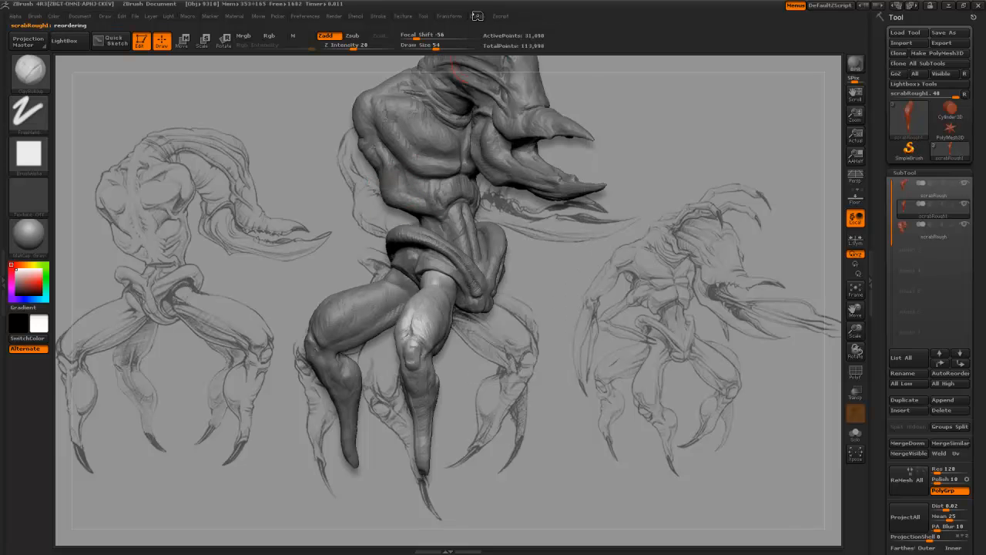
pyautogui.click(476, 16)
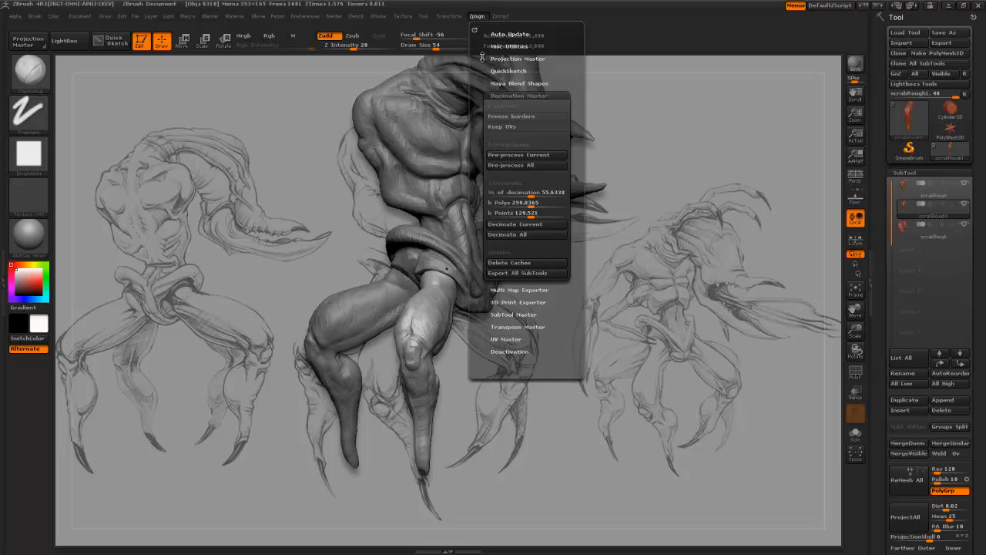
pyautogui.click(527, 224)
pyautogui.moveTo(429, 252); pyautogui.dragTo(495, 198)
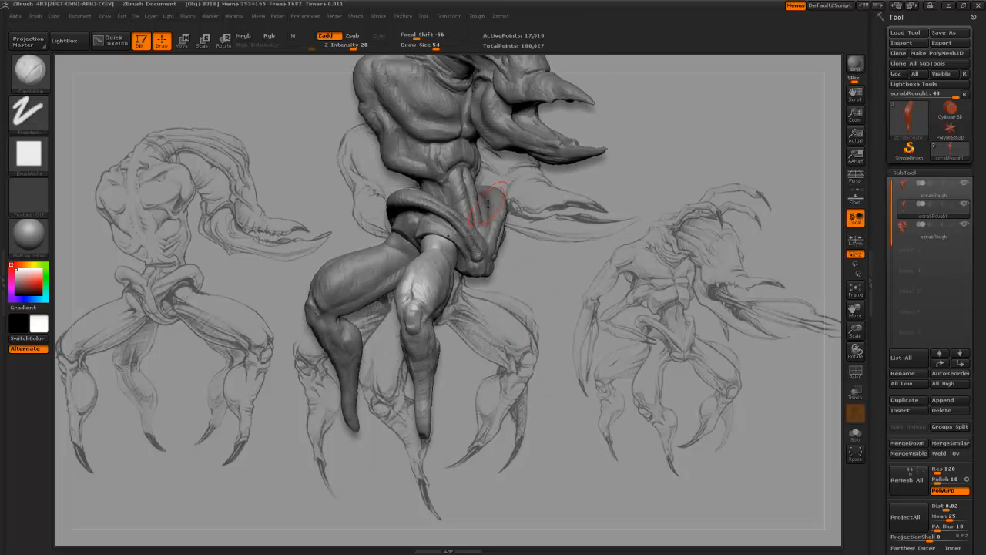
pyautogui.moveTo(557, 298); pyautogui.dragTo(447, 308)
# Step: Compare the decimated legs and torso by switching between the subtools, leaving the torso active in a front view
pyautogui.keyDown('alt'); pyautogui.click(429, 312); pyautogui.keyUp('alt')
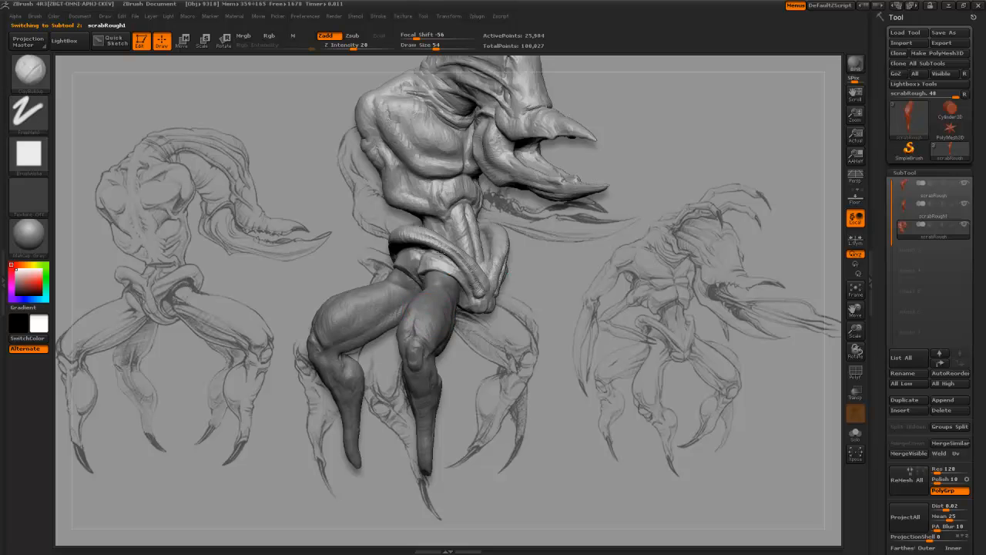
pyautogui.keyDown('alt'); pyautogui.click(441, 252); pyautogui.keyUp('alt')
pyautogui.moveTo(544, 375)
pyautogui.mouseDown()
pyautogui.moveTo(522, 353)
pyautogui.moveTo(519, 373)
pyautogui.moveTo(582, 380)
pyautogui.moveTo(529, 370)
pyautogui.mouseUp()
pyautogui.keyDown('alt'); pyautogui.click(469, 199); pyautogui.keyUp('alt')
pyautogui.keyDown('alt'); pyautogui.click(418, 322); pyautogui.keyUp('alt')
pyautogui.keyDown('alt'); pyautogui.click(502, 196); pyautogui.keyUp('alt')
pyautogui.keyDown('alt'); pyautogui.moveTo(585, 274); pyautogui.dragTo(548, 336); pyautogui.keyUp('alt')
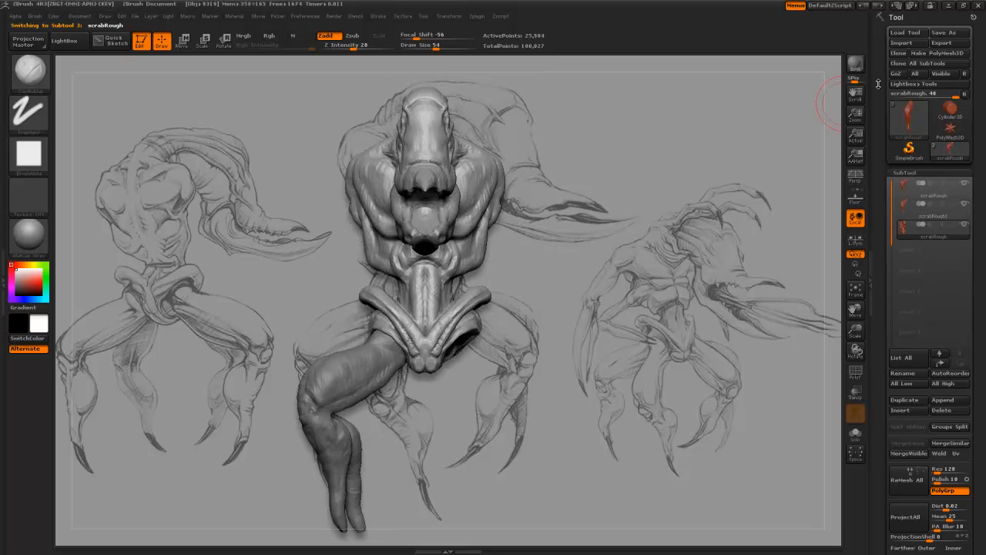
# Step: Start exporting the torso mesh and create and open a new folder named maya meshes inside the scrab folder
pyautogui.click(942, 42)
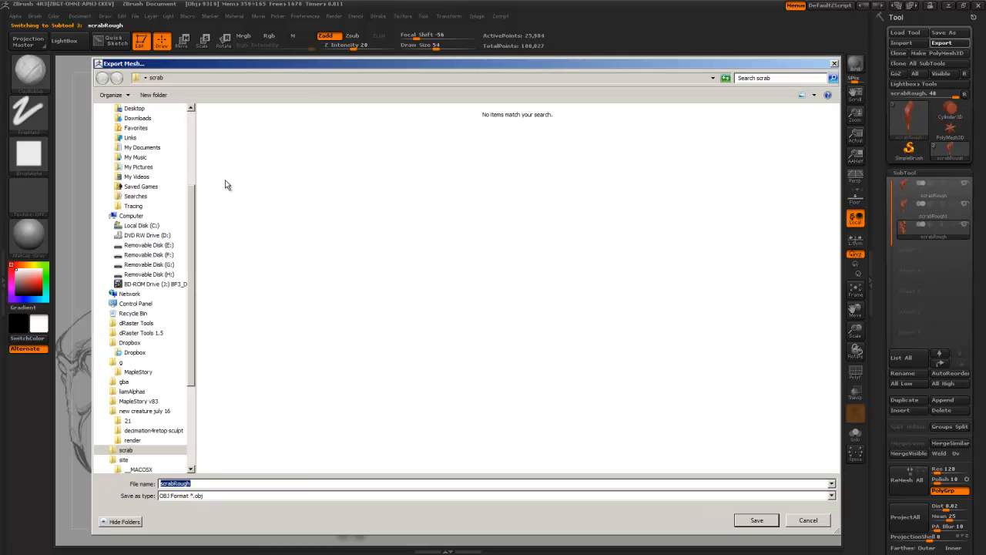
pyautogui.click(154, 95)
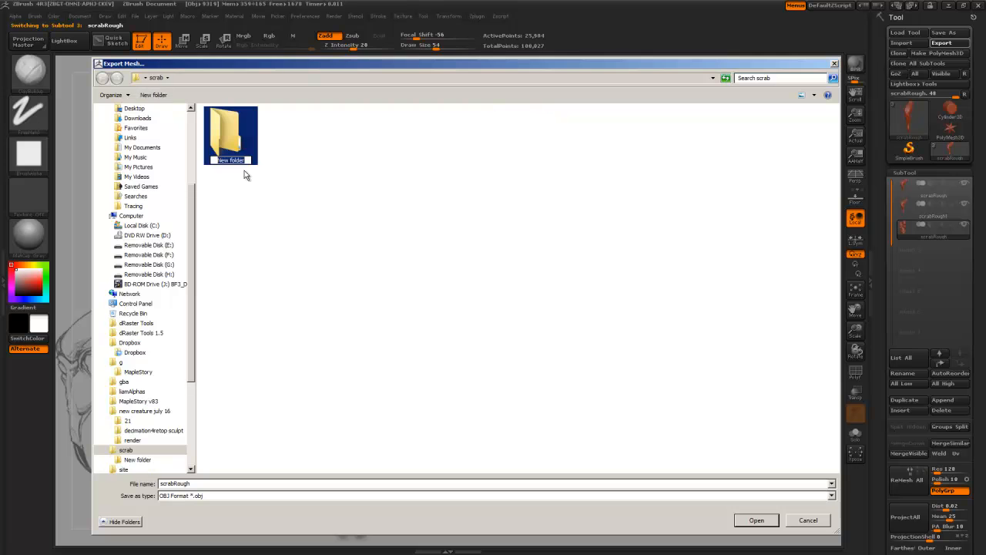
pyautogui.write('maya meshes')
pyautogui.press('Return')
pyautogui.doubleClick(244, 170)
# Step: Export the torso as scrabRough in Maya *.ma format into the maya meshes folder
pyautogui.click(286, 496)
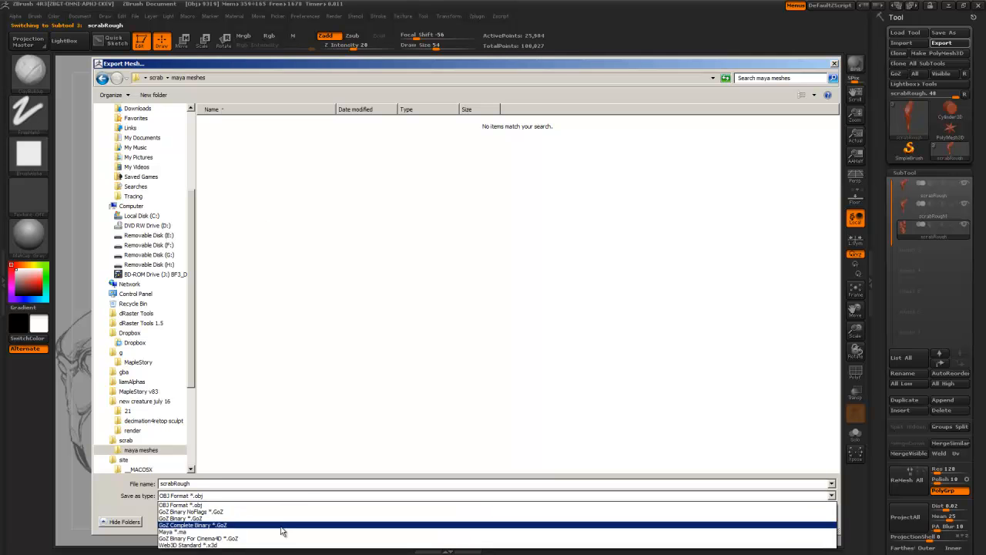
pyautogui.click(282, 531)
pyautogui.click(756, 521)
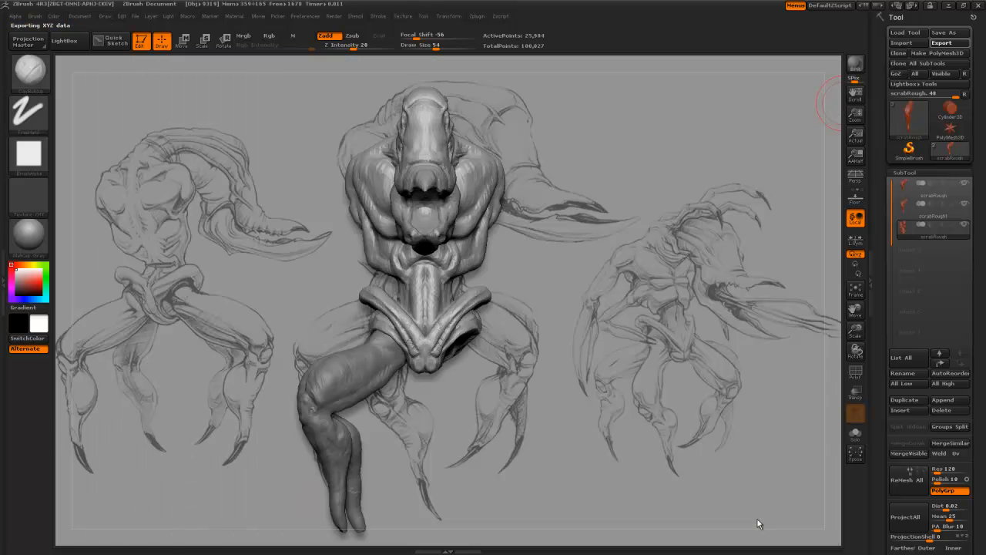
# Step: Make the legs the active subtool and export them in Maya *.ma format to maya meshes under a name beginning with scrabL
pyautogui.keyDown('alt'); pyautogui.click(346, 371); pyautogui.keyUp('alt')
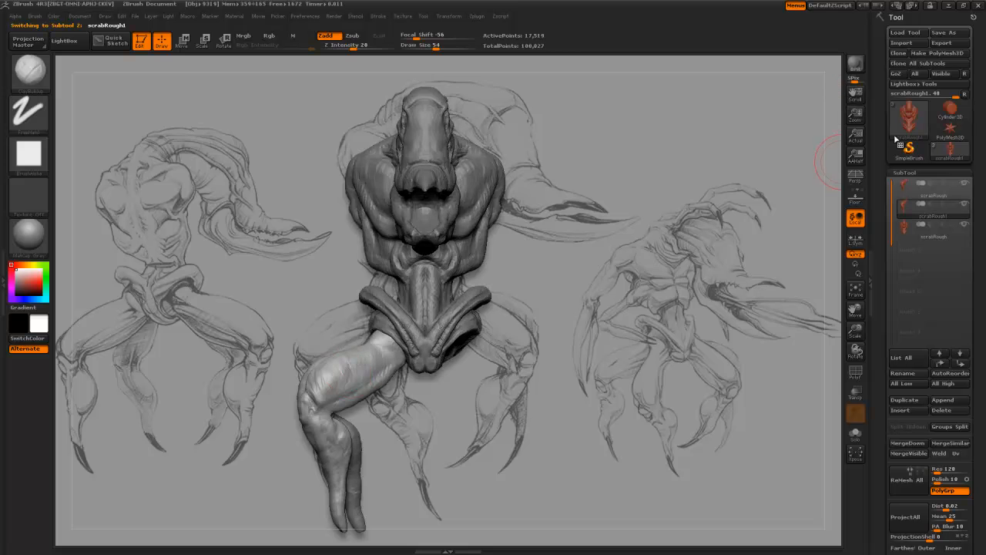
pyautogui.click(947, 44)
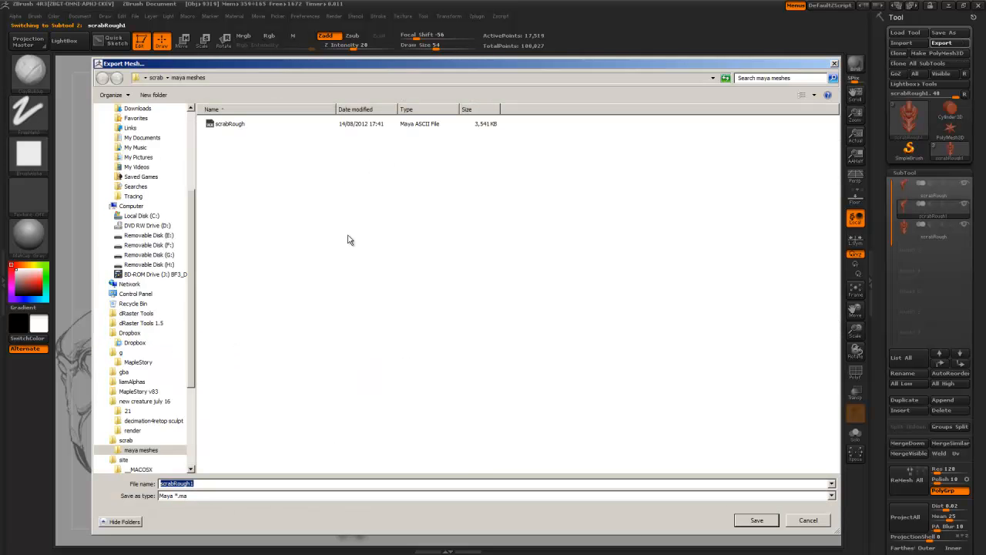
pyautogui.write('scrabLeg')
pyautogui.press('BackSpace')
pyautogui.press('BackSpace')
pyautogui.write('L:')
pyautogui.click(760, 521)
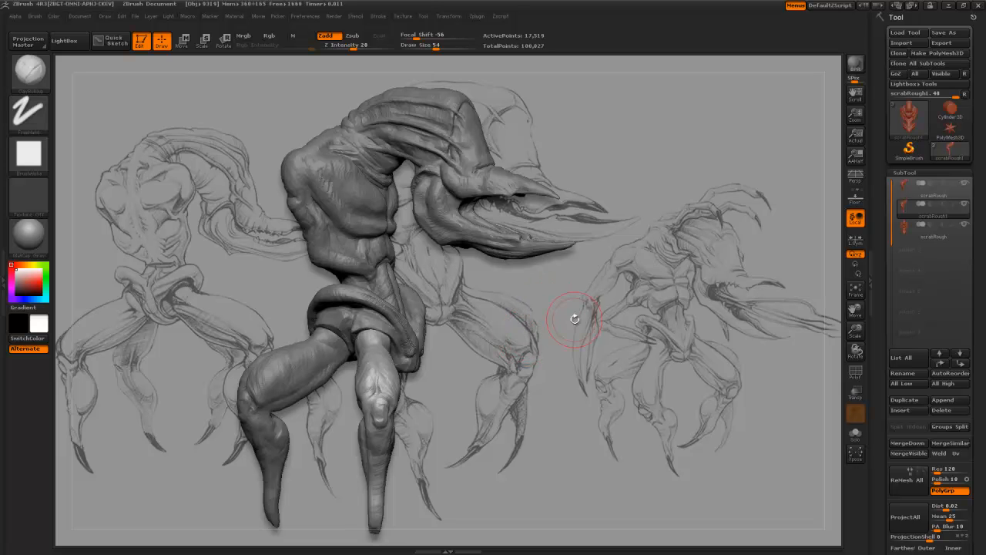
# Step: Look over the decimated creature from the rear and front and start closing the program
pyautogui.moveTo(562, 304)
pyautogui.mouseDown()
pyautogui.moveTo(517, 317)
pyautogui.moveTo(586, 312)
pyautogui.moveTo(479, 315)
pyautogui.moveTo(617, 292)
pyautogui.moveTo(575, 297)
pyautogui.mouseUp()
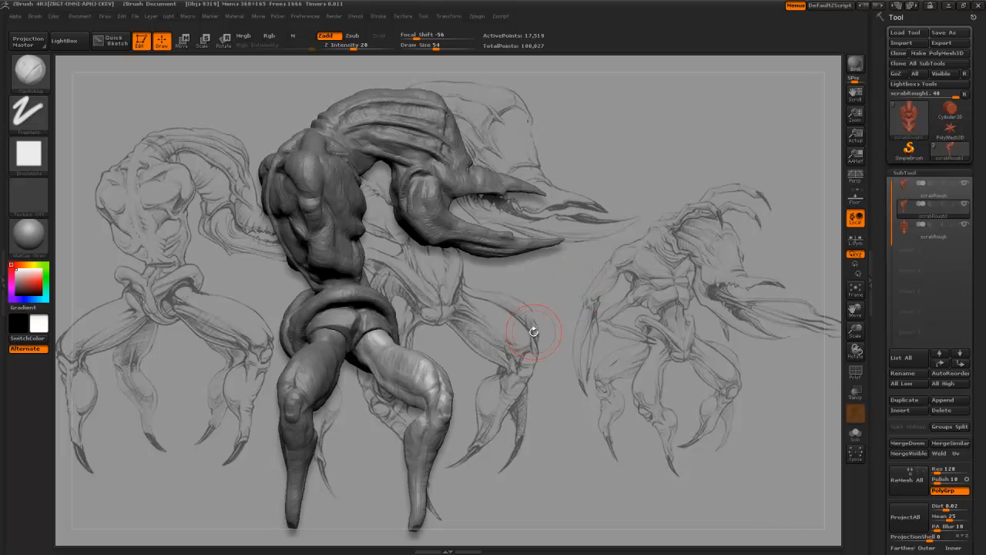
pyautogui.moveTo(532, 334)
pyautogui.mouseDown()
pyautogui.moveTo(486, 337)
pyautogui.moveTo(524, 336)
pyautogui.moveTo(569, 244)
pyautogui.moveTo(821, 110)
pyautogui.mouseUp()
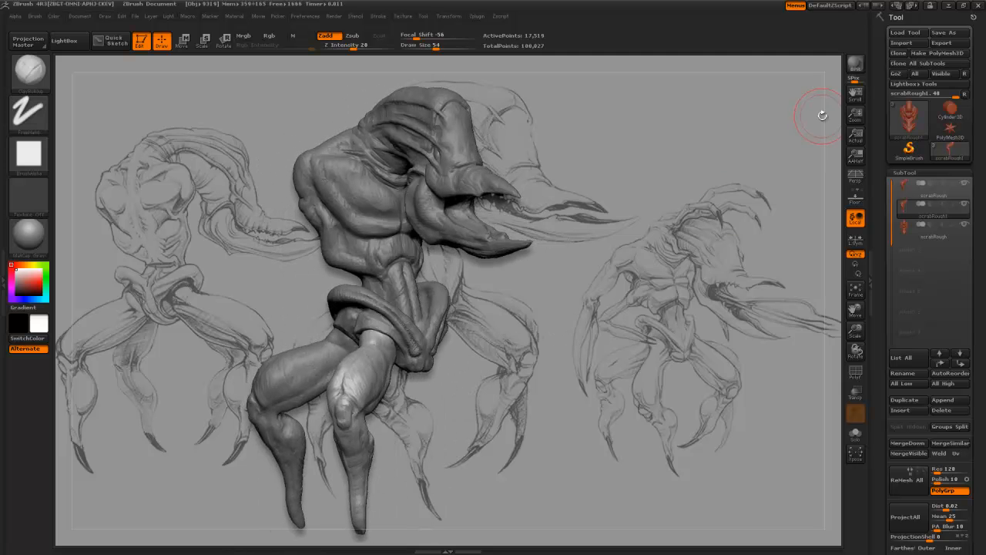
pyautogui.click(982, 6)
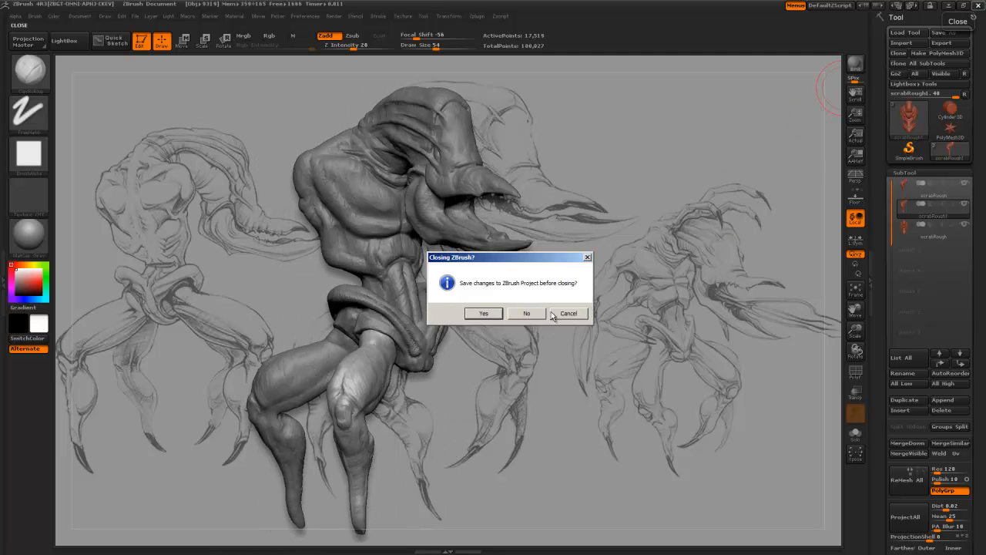